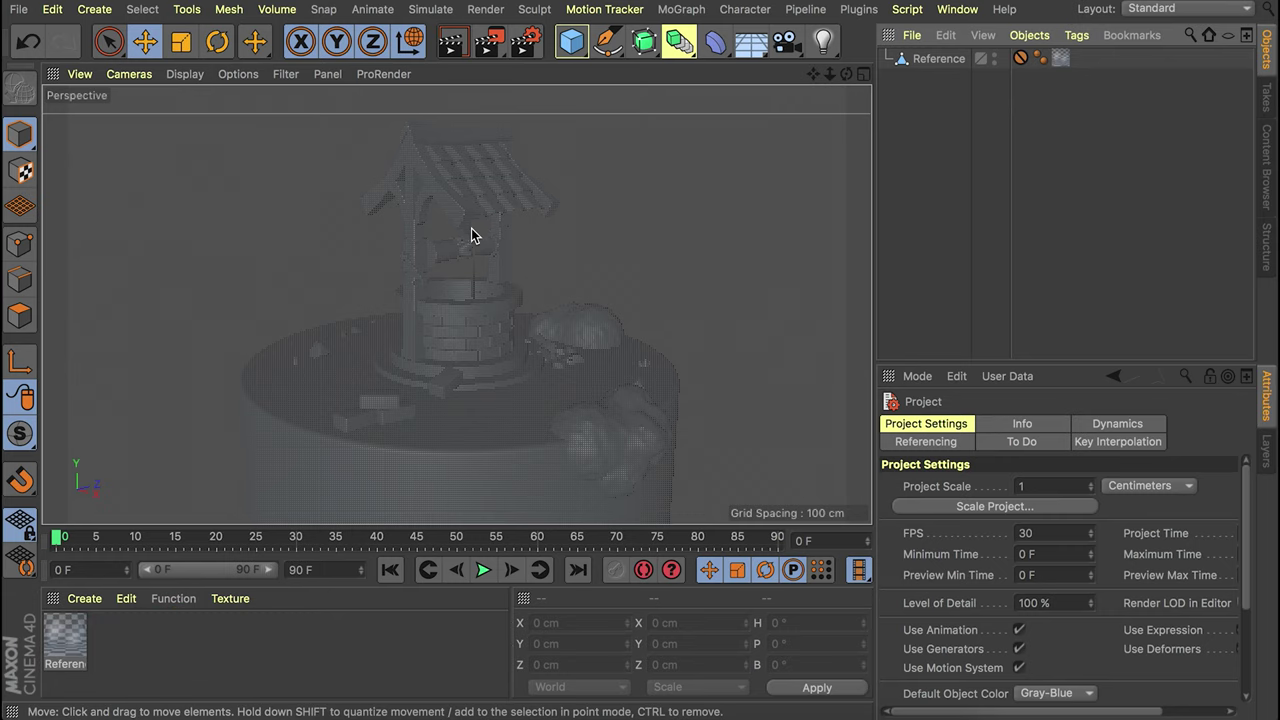
Add a tube primitive and resize it to the well's rim, about 52 cm inner radius, 70 cm outer radius and 13 cm high.
{"action": "right_click_drag", "start_coordinate": [473, 329], "coordinate": [532, 260], "text": "alt"}
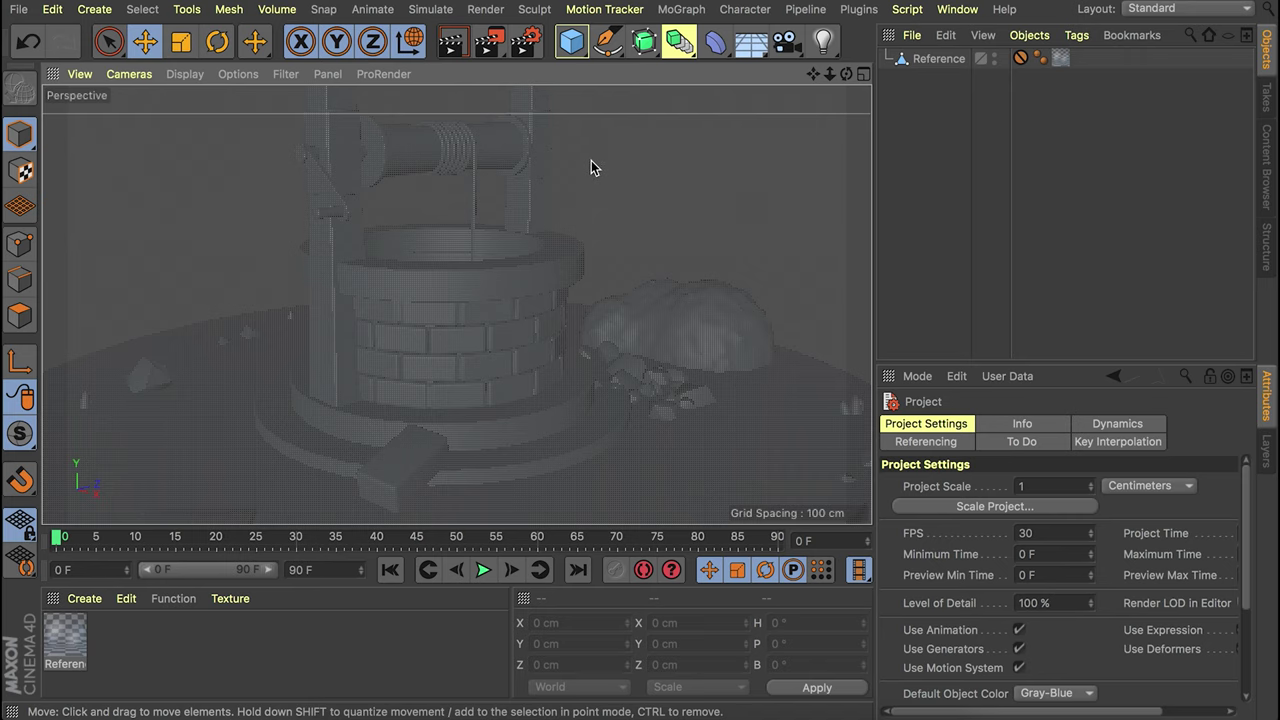
{"action": "left_click_drag", "start_coordinate": [572, 40], "coordinate": [985, 134]}
{"action": "key", "text": "t"}
{"action": "scroll", "coordinate": [631, 214], "scroll_direction": "down", "scroll_amount": 4}
{"action": "left_click_drag", "start_coordinate": [780, 335], "coordinate": [612, 350]}
{"action": "scroll", "coordinate": [508, 250], "scroll_direction": "up", "scroll_amount": 5}
{"action": "left_click_drag", "start_coordinate": [508, 248], "coordinate": [505, 290], "text": "alt"}
{"action": "left_click_drag", "start_coordinate": [478, 257], "coordinate": [640, 319]}
{"action": "left_click_drag", "start_coordinate": [557, 292], "coordinate": [574, 298]}
{"action": "left_click_drag", "start_coordinate": [634, 272], "coordinate": [637, 299]}
{"action": "left_click", "coordinate": [925, 59]}
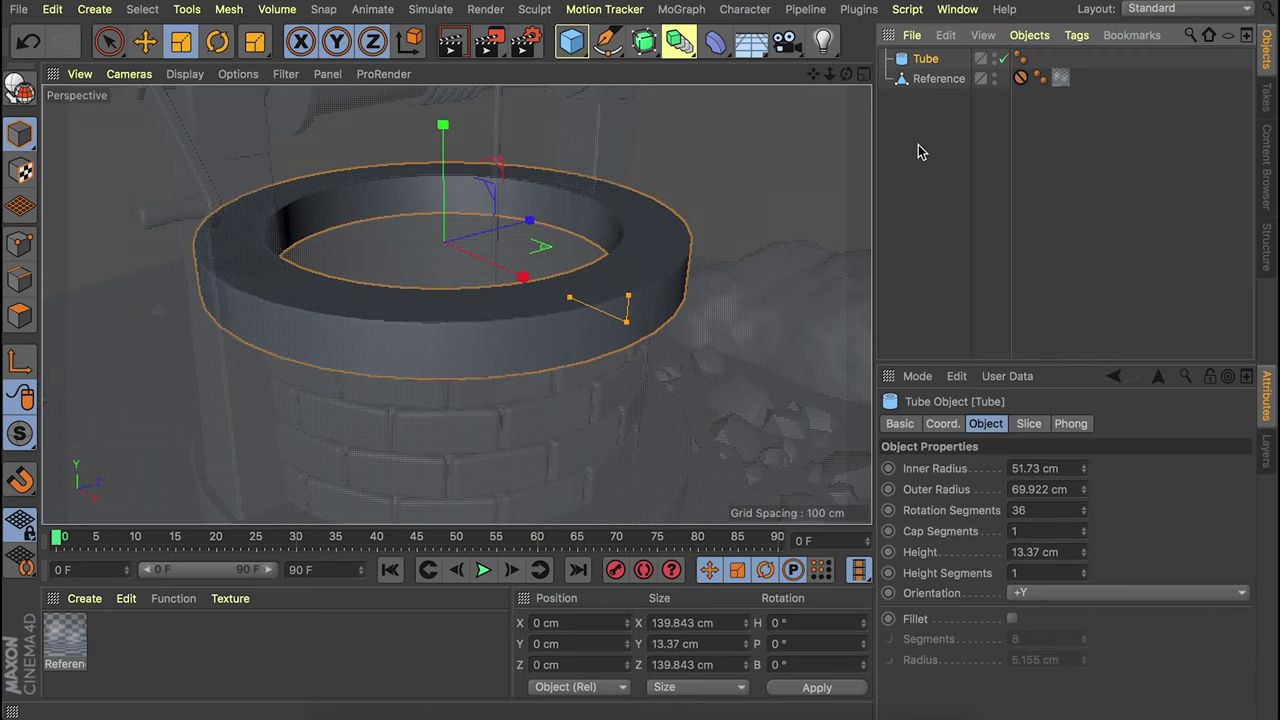
Set the rim tube's inner radius to 50 cm, outer radius to 70 cm, rotation segments to 50 and height to 15 cm.
{"action": "left_click", "coordinate": [1017, 469]}
{"action": "type", "text": "50"}
{"action": "key", "text": "Tab"}
{"action": "type", "text": "7"}
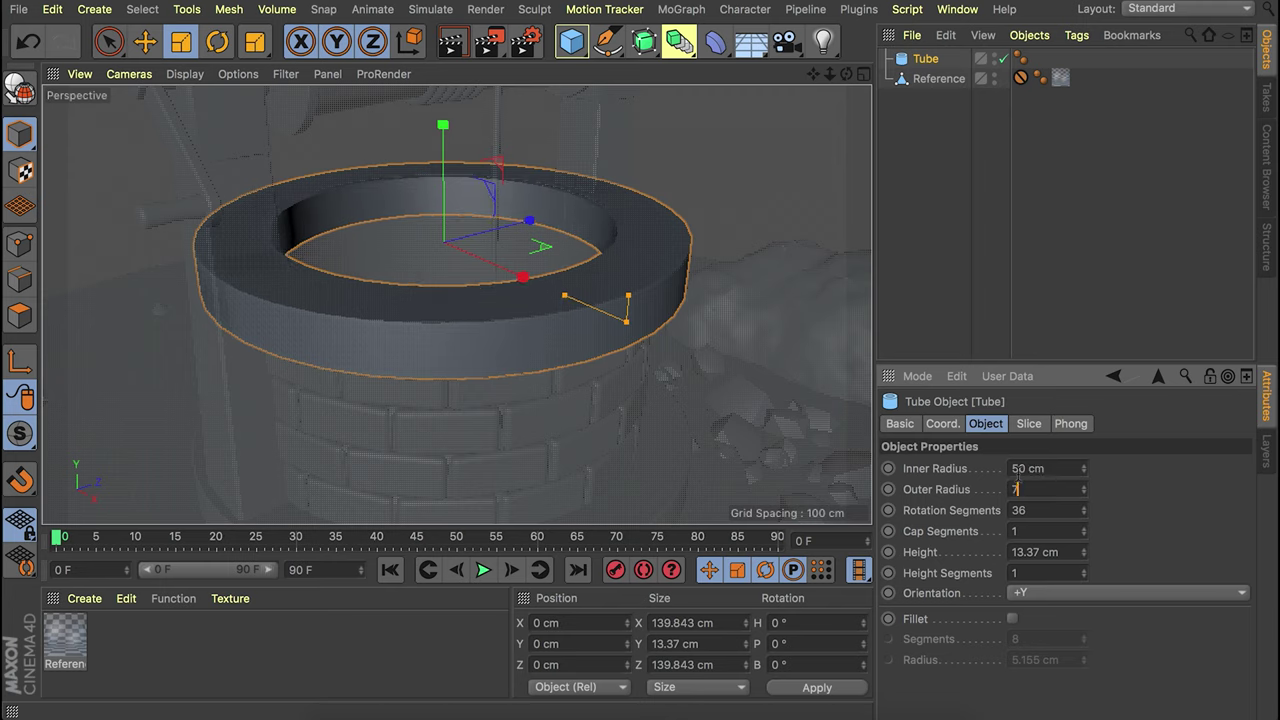
{"action": "type", "text": "0"}
{"action": "key", "text": "Return"}
{"action": "type", "text": "8"}
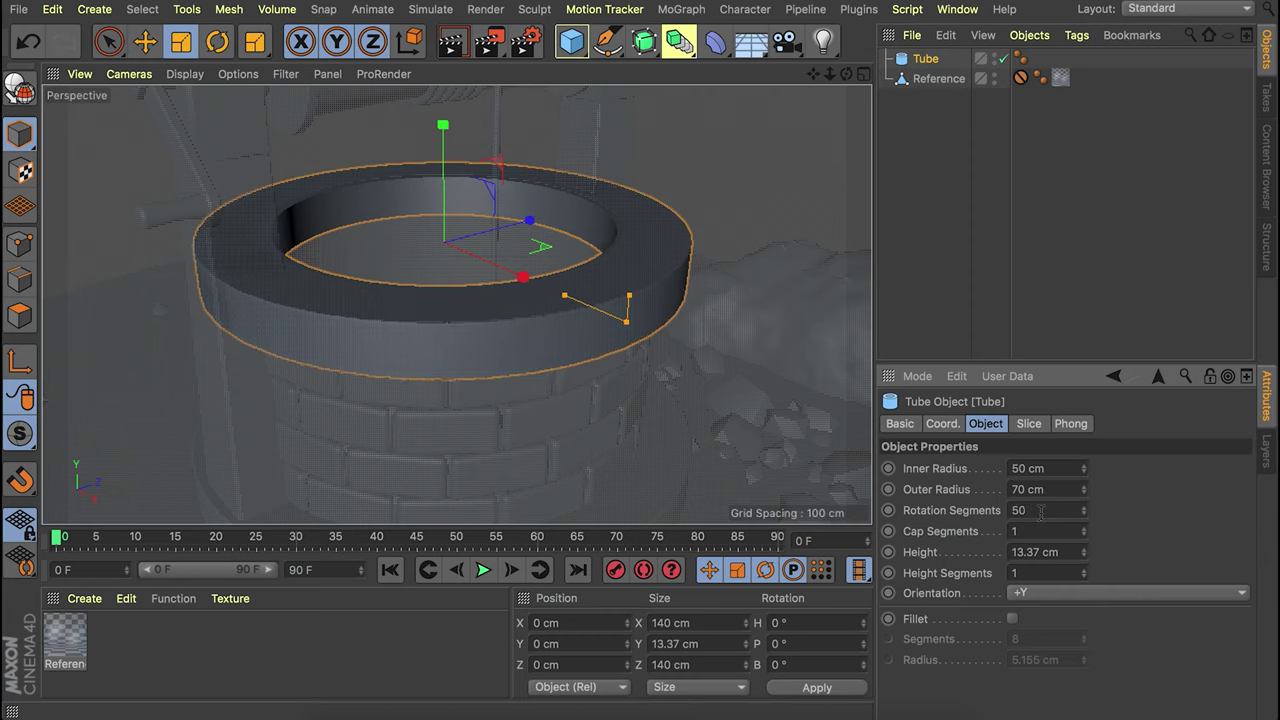
{"action": "double_click", "coordinate": [1035, 552]}
{"action": "type", "text": "15"}
{"action": "key", "text": "Return"}
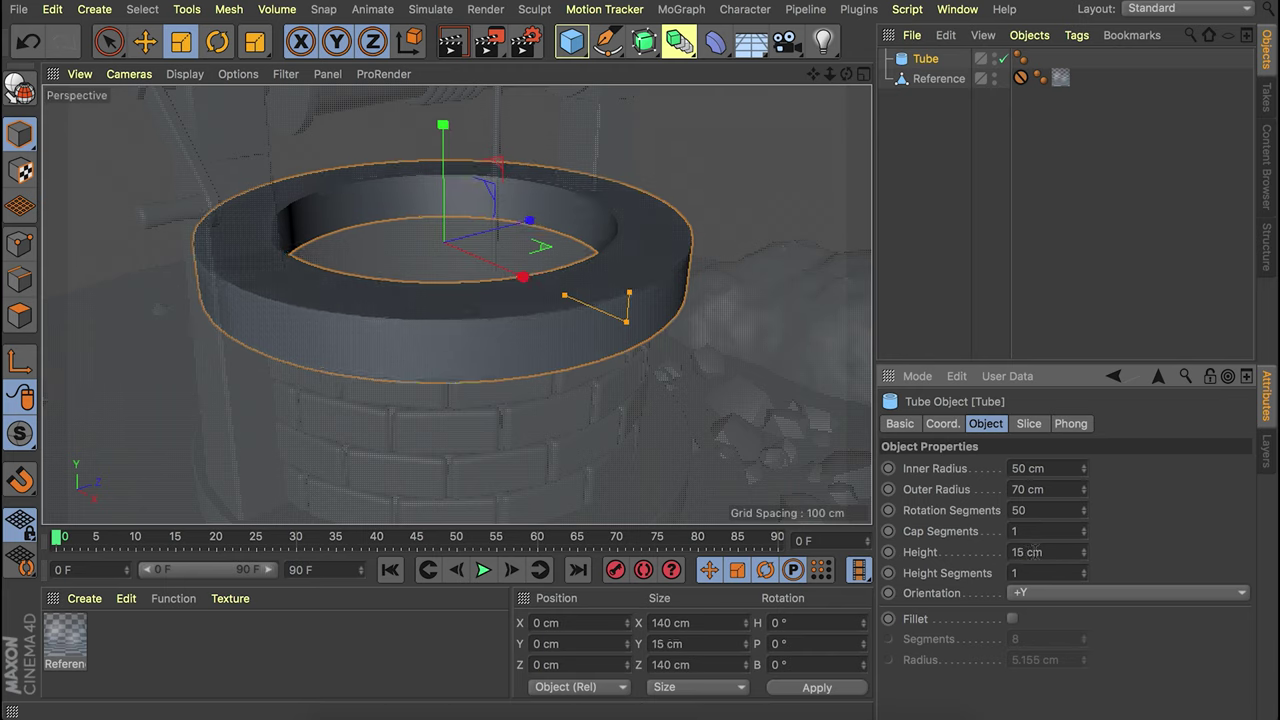
Enable the fillet on the rim tube with 1 segment and a 0.5 cm radius.
{"action": "left_click", "coordinate": [1012, 620]}
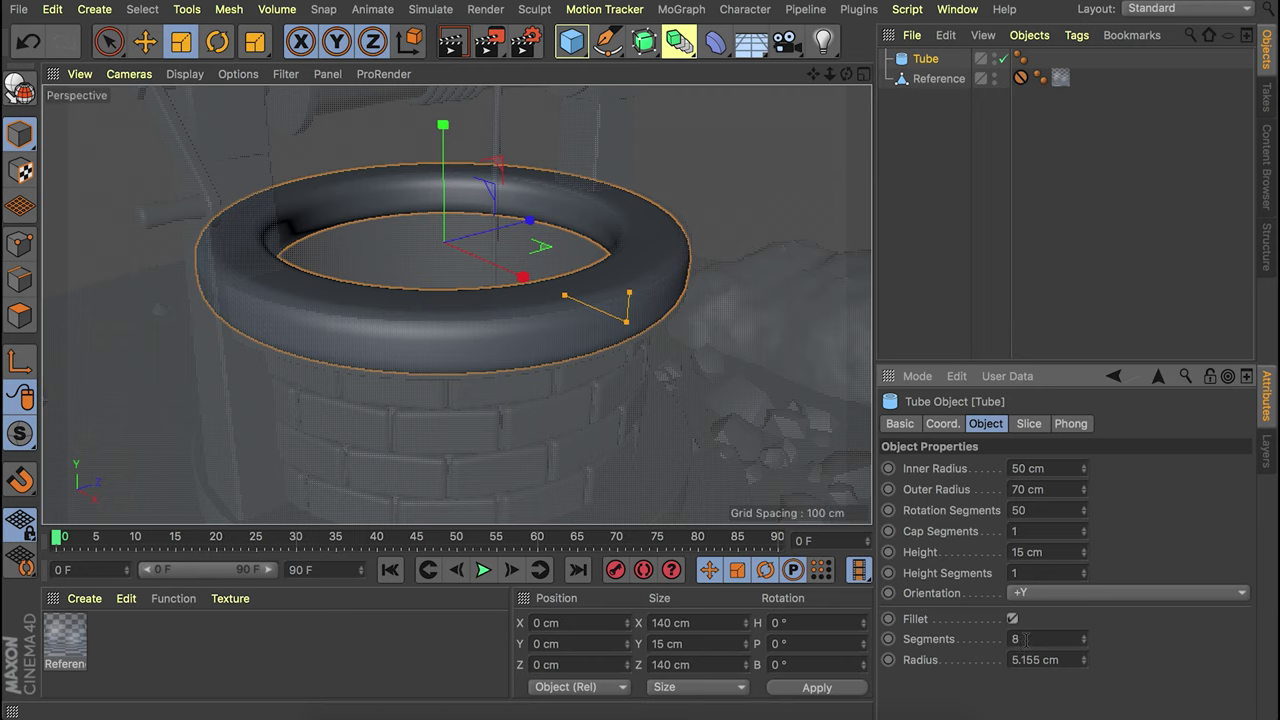
{"action": "left_click", "coordinate": [1027, 639]}
{"action": "type", "text": "1"}
{"action": "key", "text": "Return"}
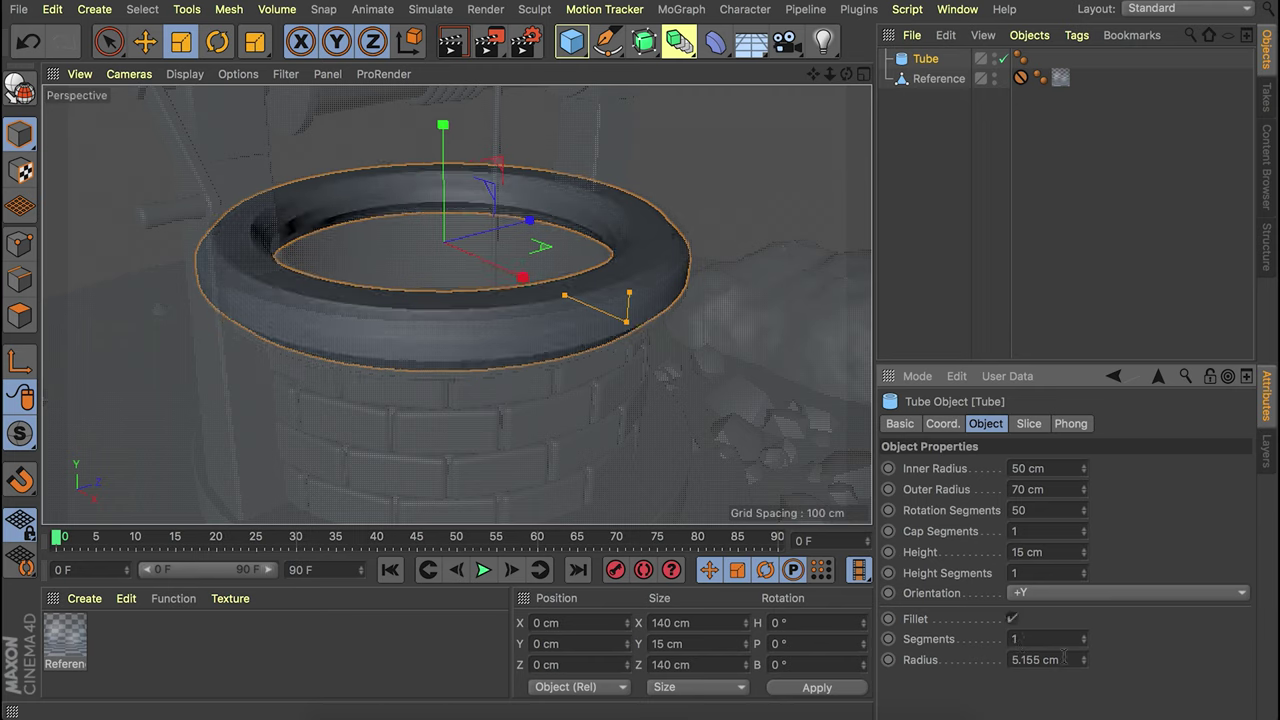
{"action": "left_click", "coordinate": [1063, 660]}
{"action": "type", "text": "0.5"}
{"action": "key", "text": "Return"}
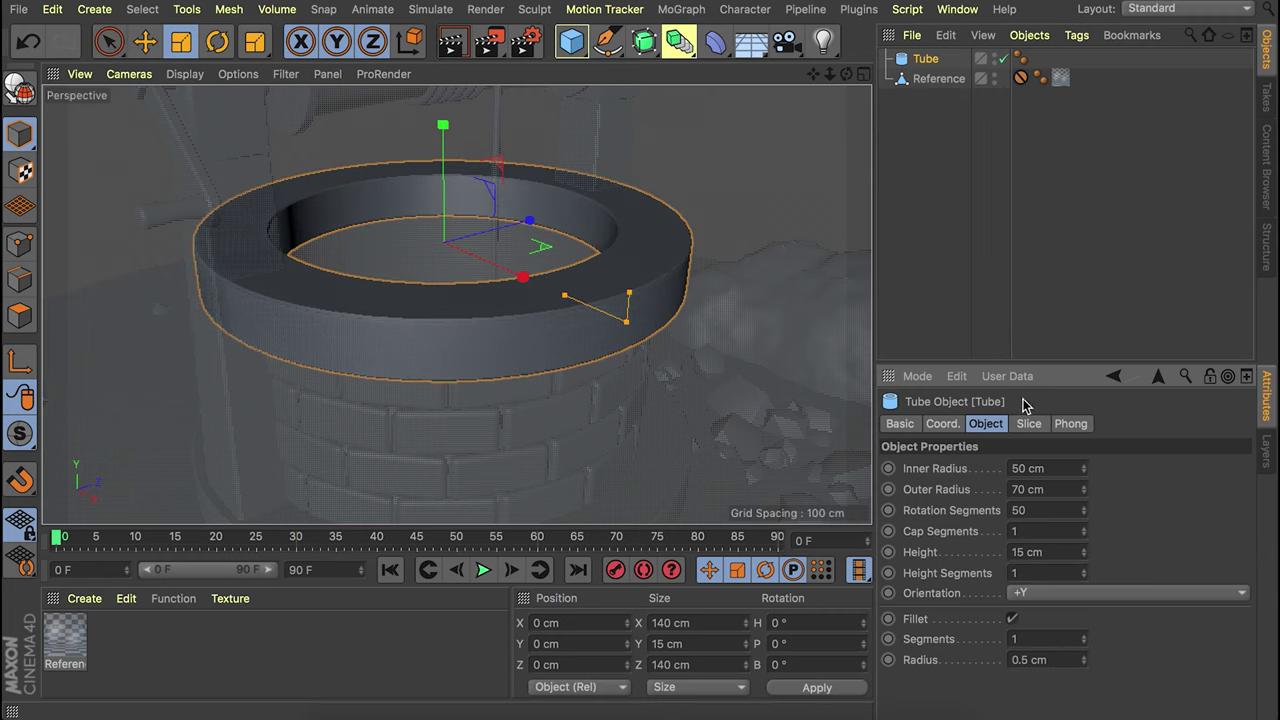
Add a second tube for the brick wall and scale it down to about 111 cm across and 28 cm high.
{"action": "left_click_drag", "start_coordinate": [571, 41], "coordinate": [1051, 137]}
{"action": "key", "text": "t"}
{"action": "left_click_drag", "start_coordinate": [651, 209], "coordinate": [240, 209]}
{"action": "key", "text": "e"}
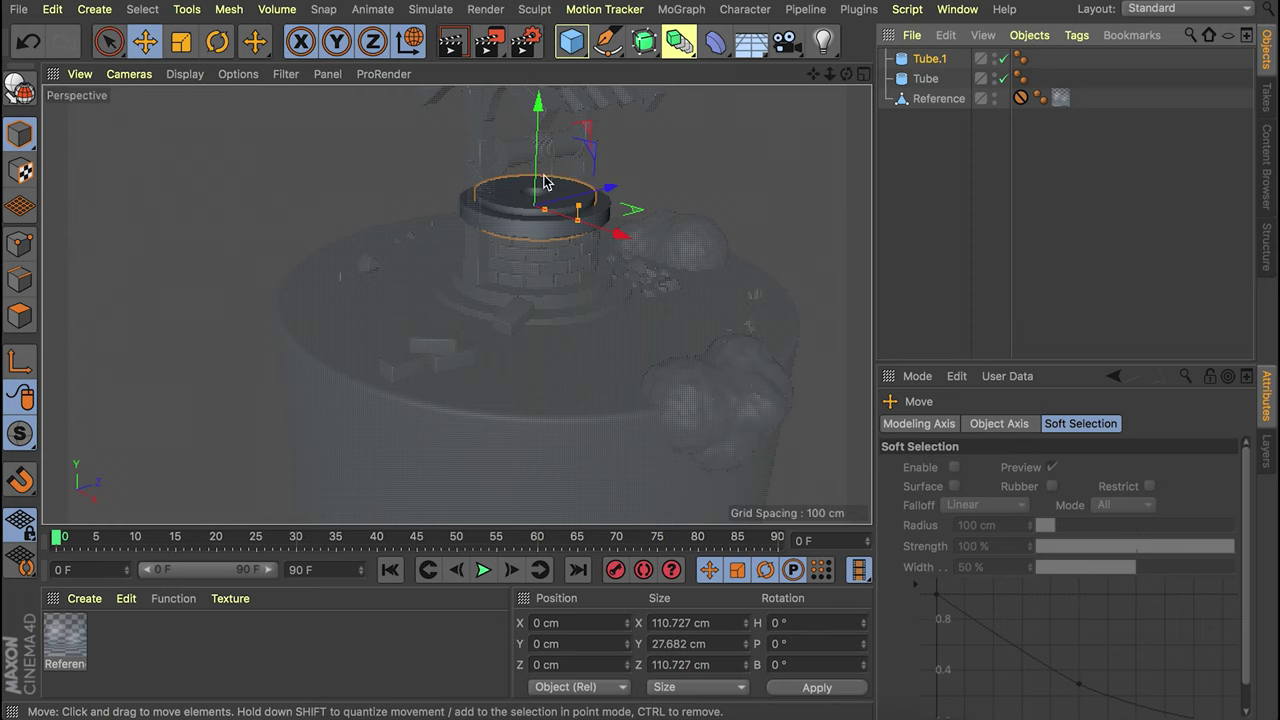
{"action": "left_click", "coordinate": [932, 62]}
{"action": "left_click", "coordinate": [930, 79]}
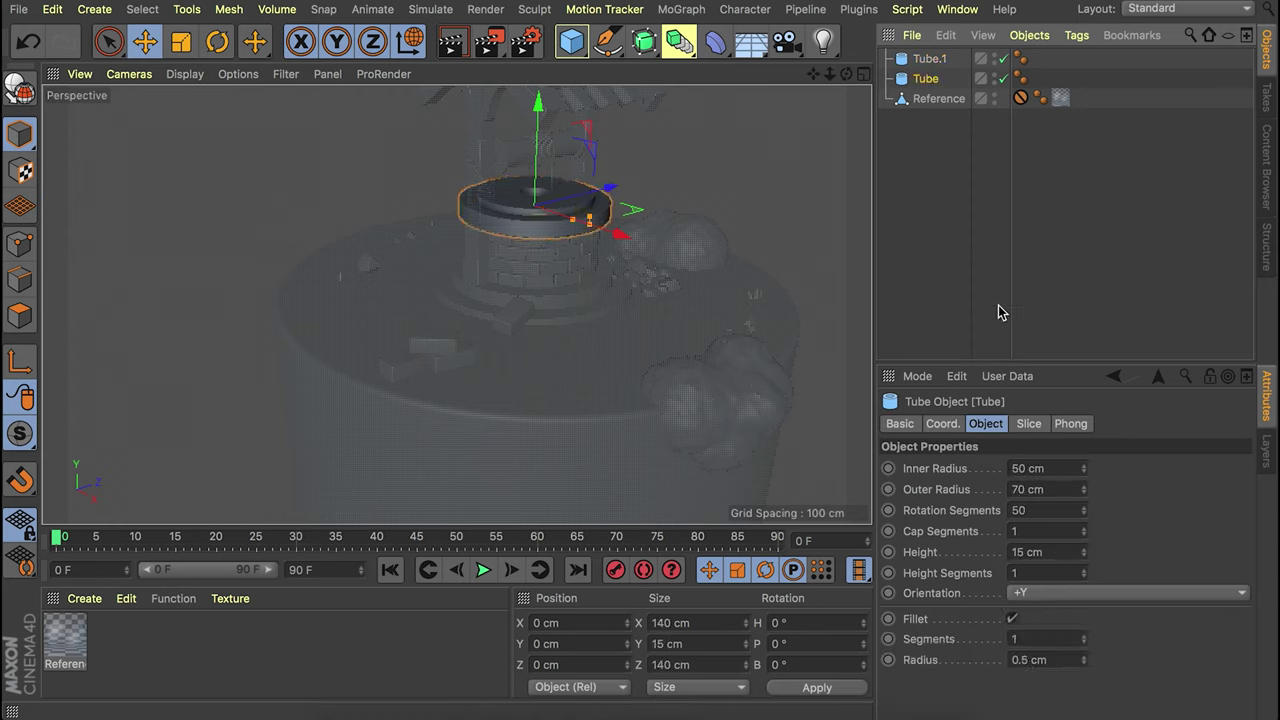
Set the second tube's inner radius to 50 cm and its outer radius to 51 cm.
{"action": "left_click", "coordinate": [925, 60]}
{"action": "left_click", "coordinate": [1040, 468]}
{"action": "type", "text": "50"}
{"action": "key", "text": "Tab"}
{"action": "type", "text": "50"}
{"action": "key", "text": "Return"}
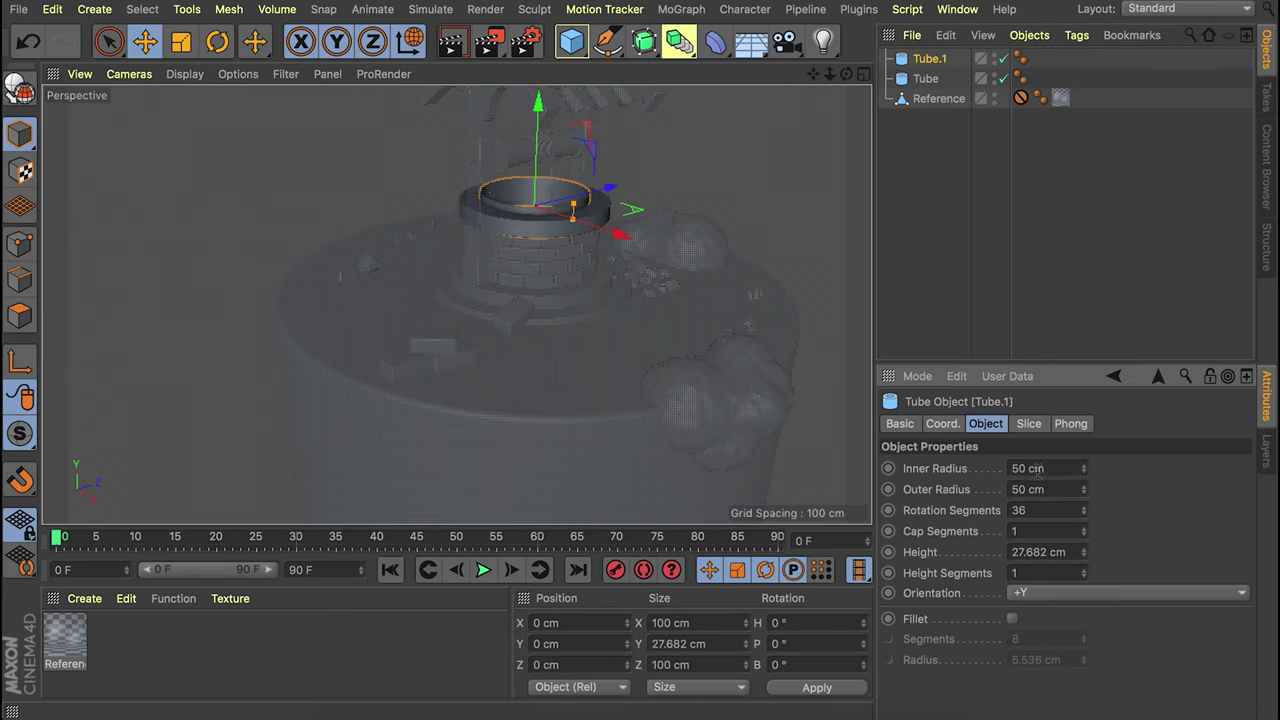
{"action": "key", "text": "o"}
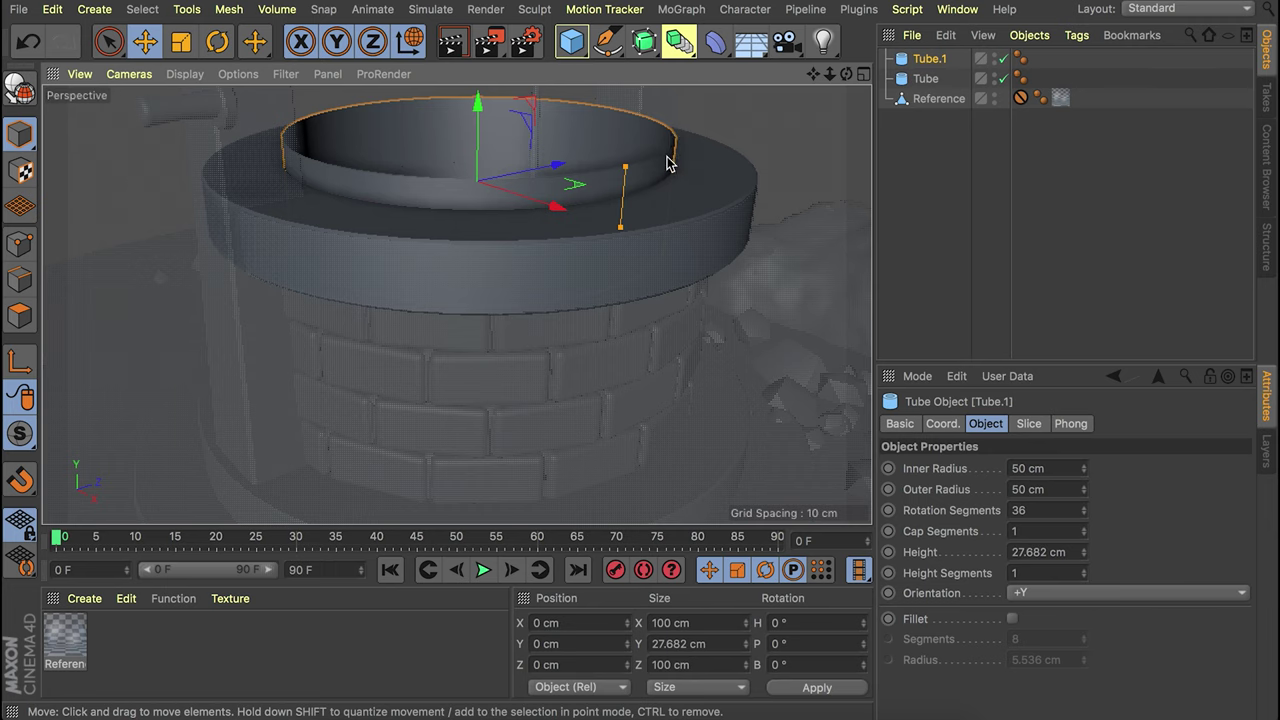
{"action": "middle_click_drag", "start_coordinate": [670, 162], "coordinate": [648, 249], "text": "alt"}
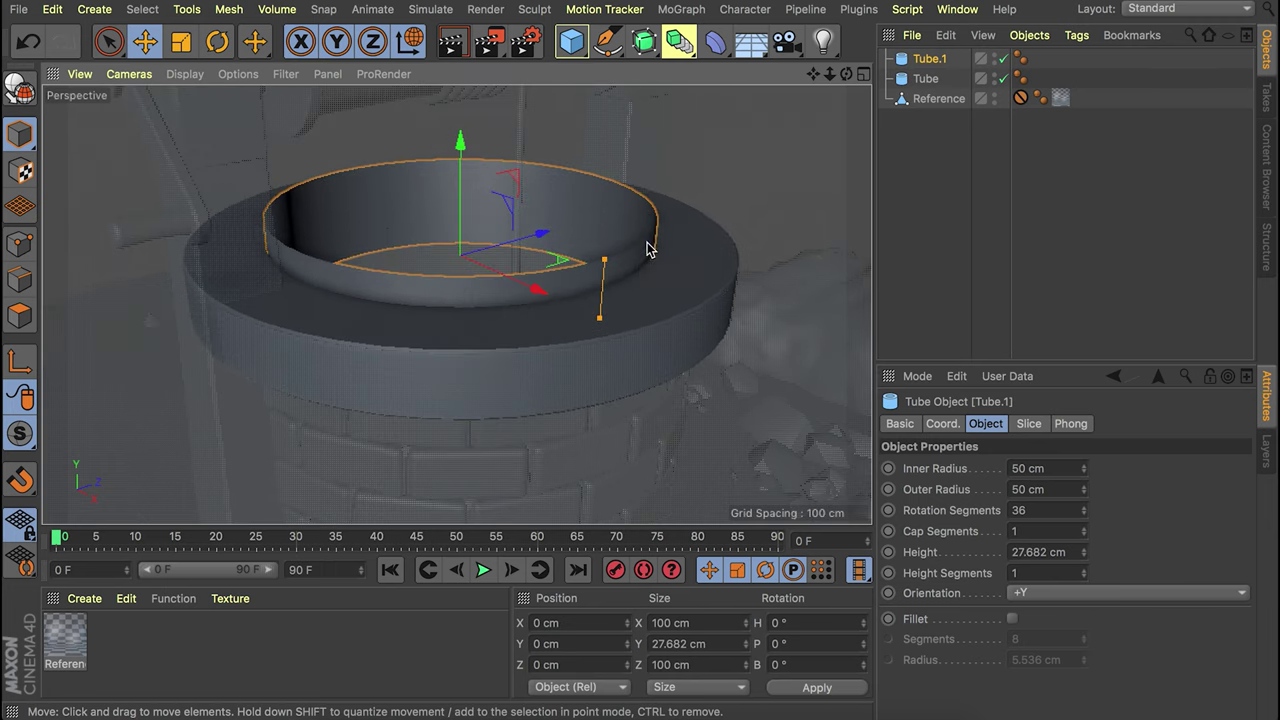
{"action": "left_click", "coordinate": [1083, 486]}
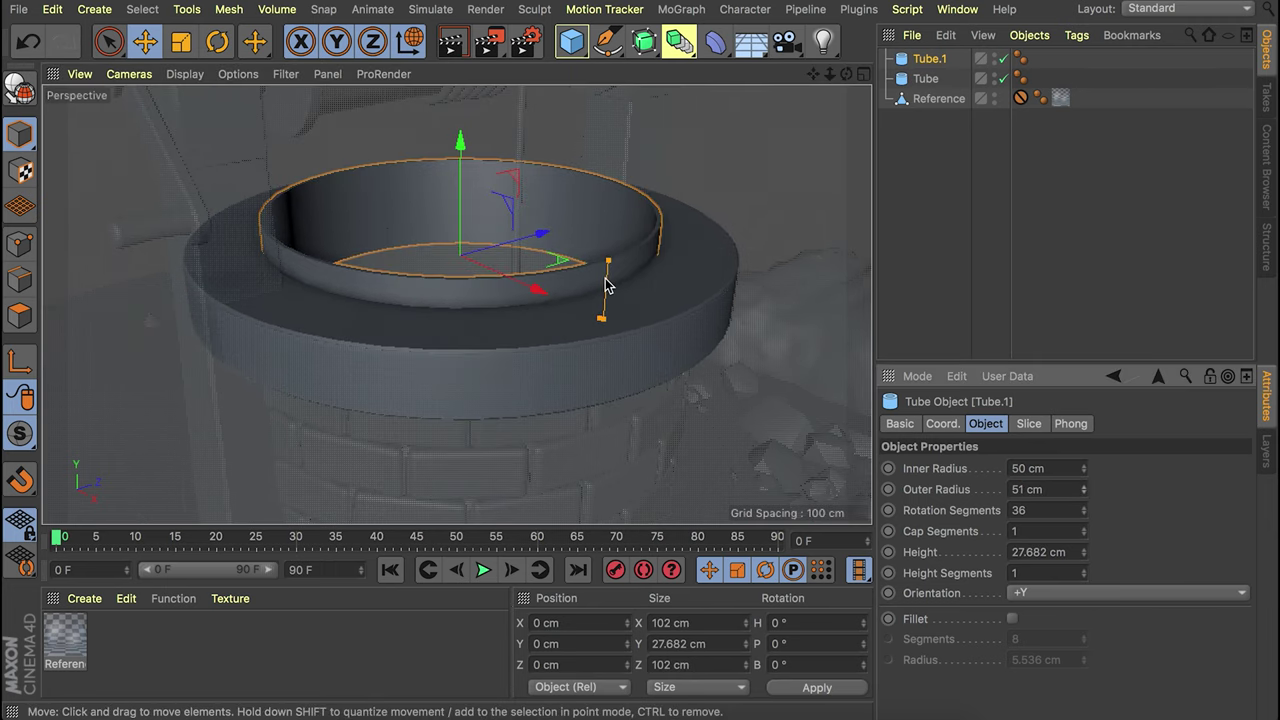
Set the wall tube's height to 50 cm and lower it beneath the rim to about -32 cm in Y.
{"action": "left_click_drag", "start_coordinate": [460, 167], "coordinate": [463, 230]}
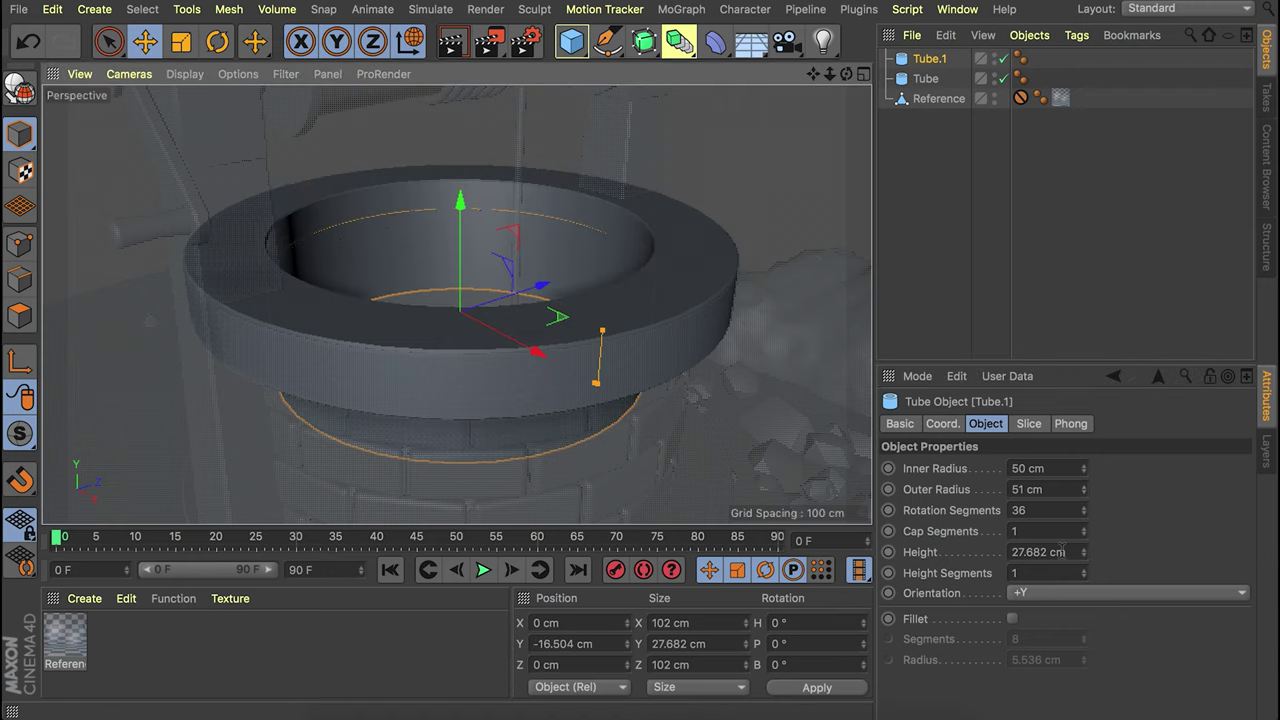
{"action": "left_click", "coordinate": [1060, 552]}
{"action": "type", "text": "50"}
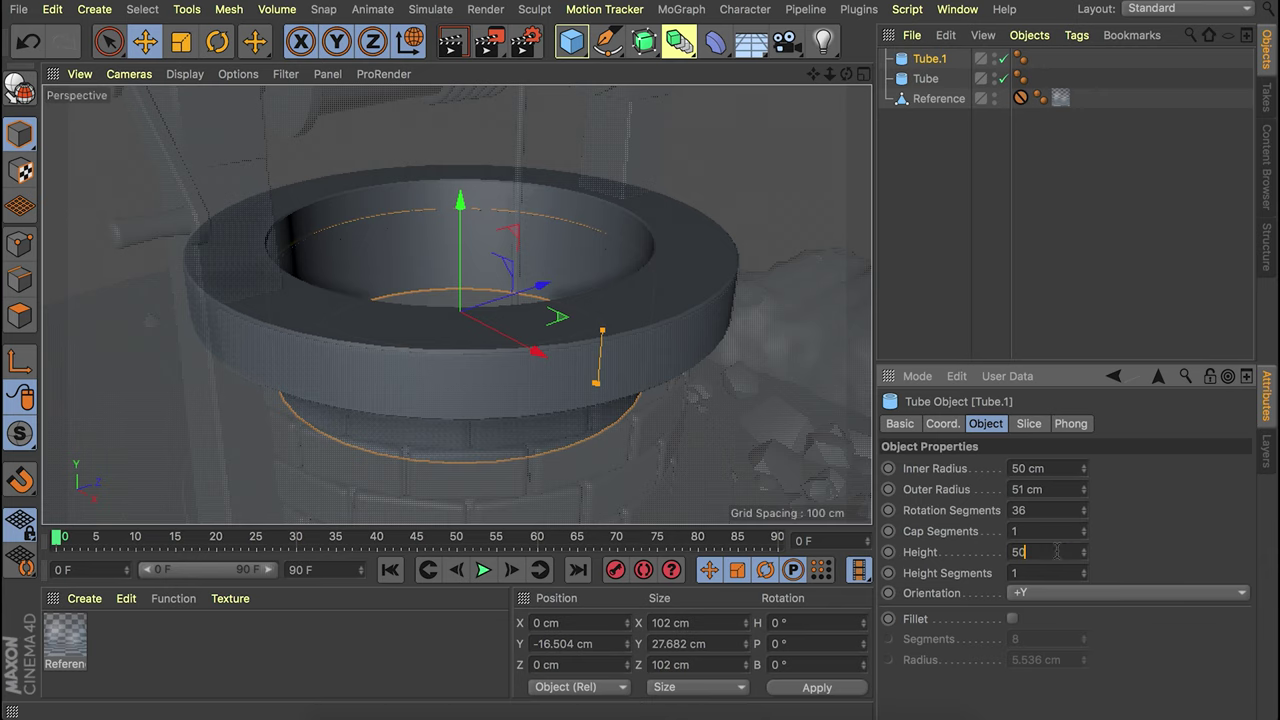
{"action": "key", "text": "Return"}
{"action": "left_click_drag", "start_coordinate": [458, 239], "coordinate": [469, 281]}
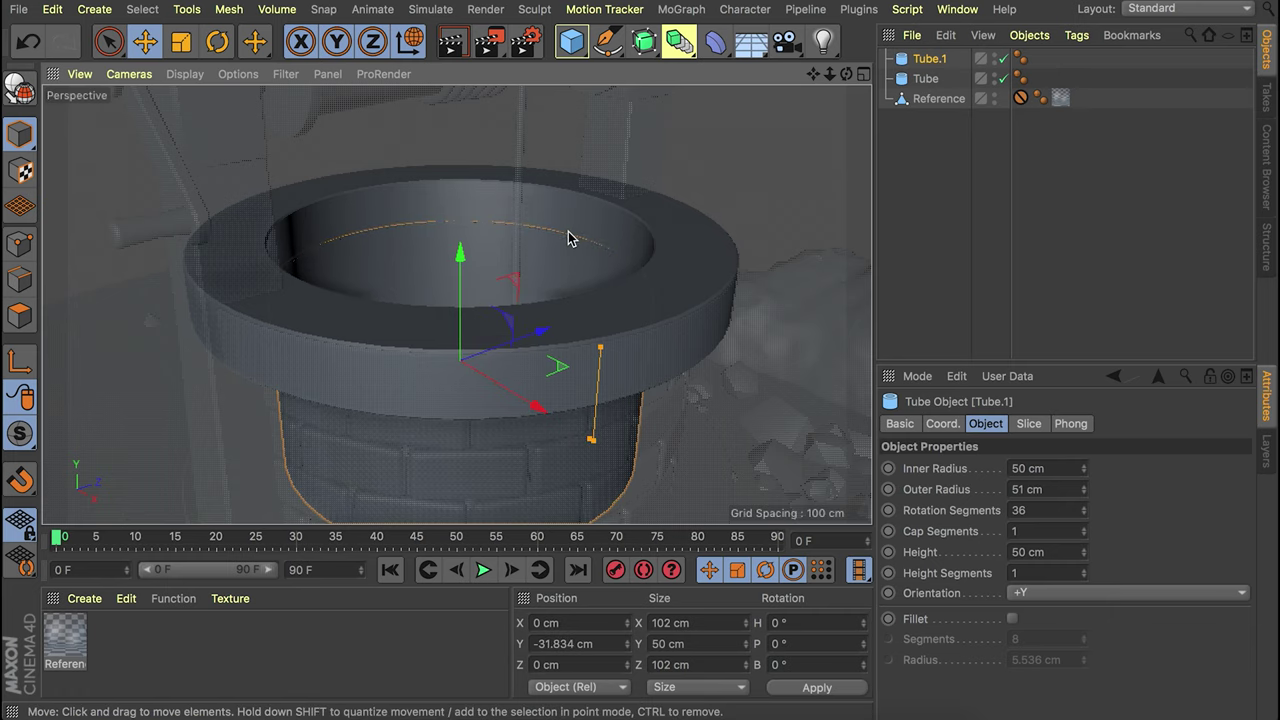
Compare the wall tube with the reference bricks and set its rotation segments to 14.
{"action": "left_click_drag", "start_coordinate": [614, 298], "coordinate": [352, 240], "text": "alt"}
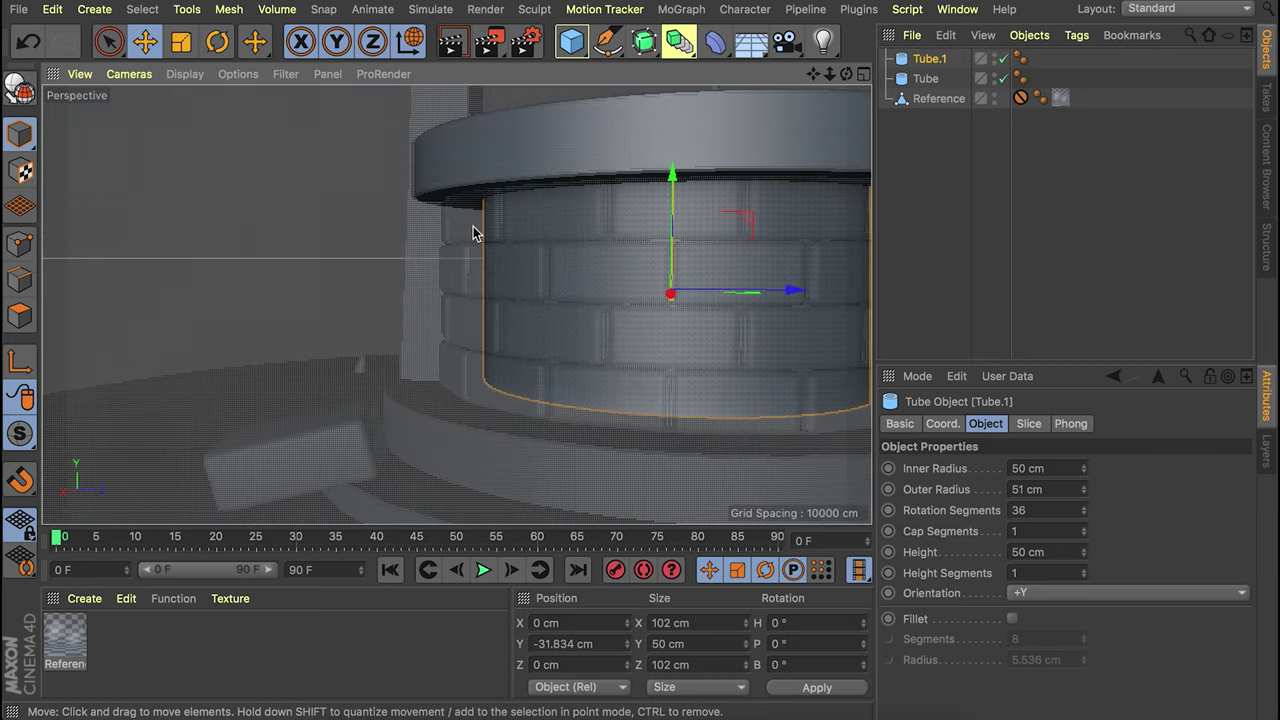
{"action": "left_click_drag", "start_coordinate": [491, 280], "coordinate": [647, 292], "text": "alt"}
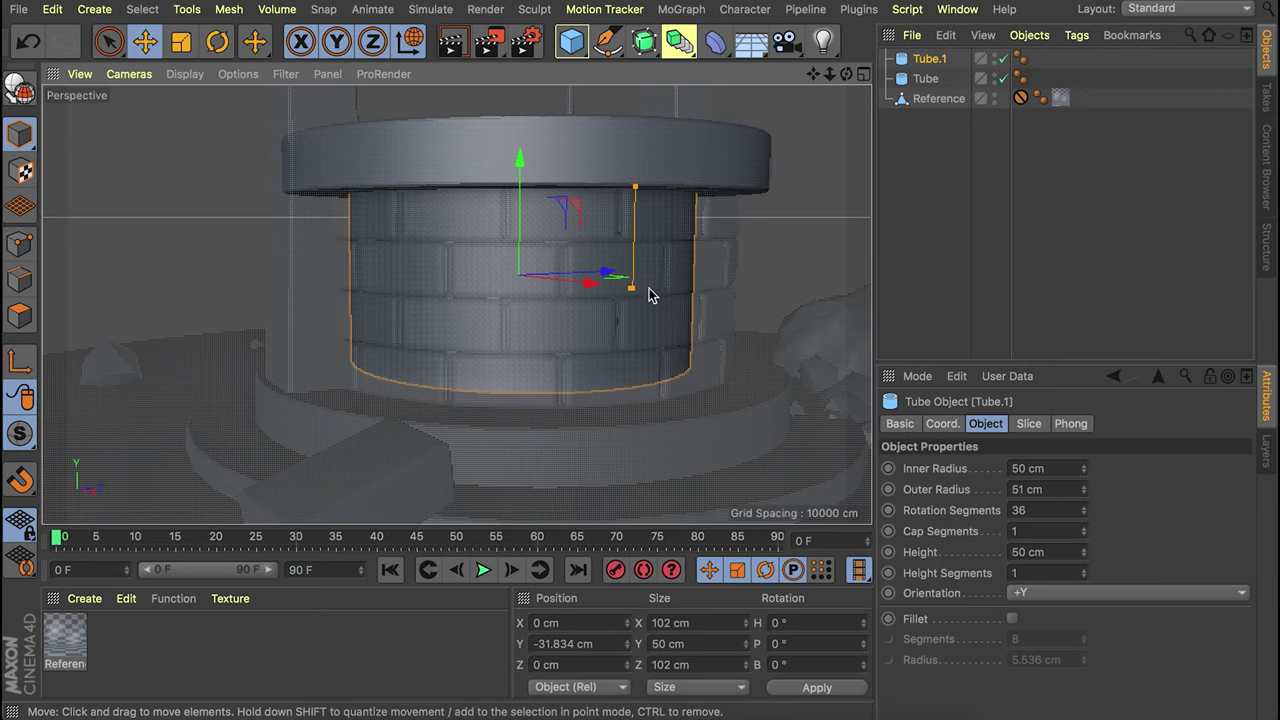
{"action": "left_click_drag", "start_coordinate": [560, 256], "coordinate": [651, 263], "text": "alt"}
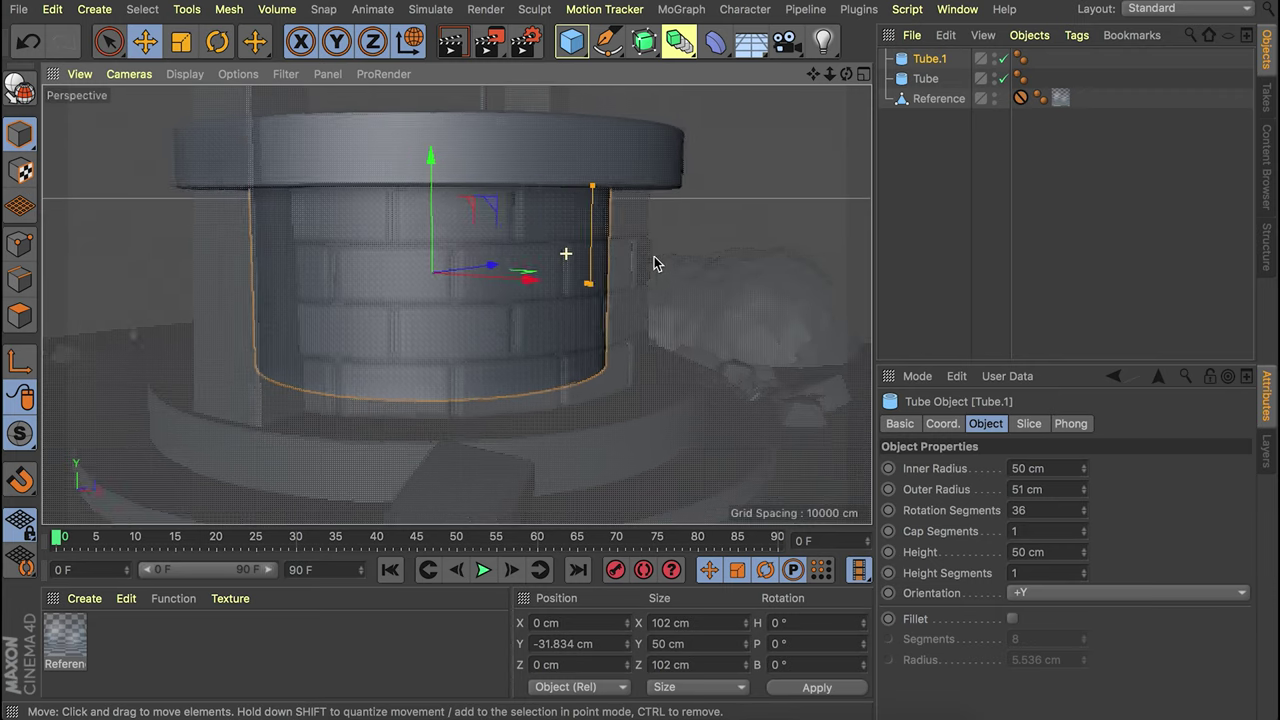
{"action": "left_click", "coordinate": [1031, 512]}
{"action": "key", "text": "Return"}
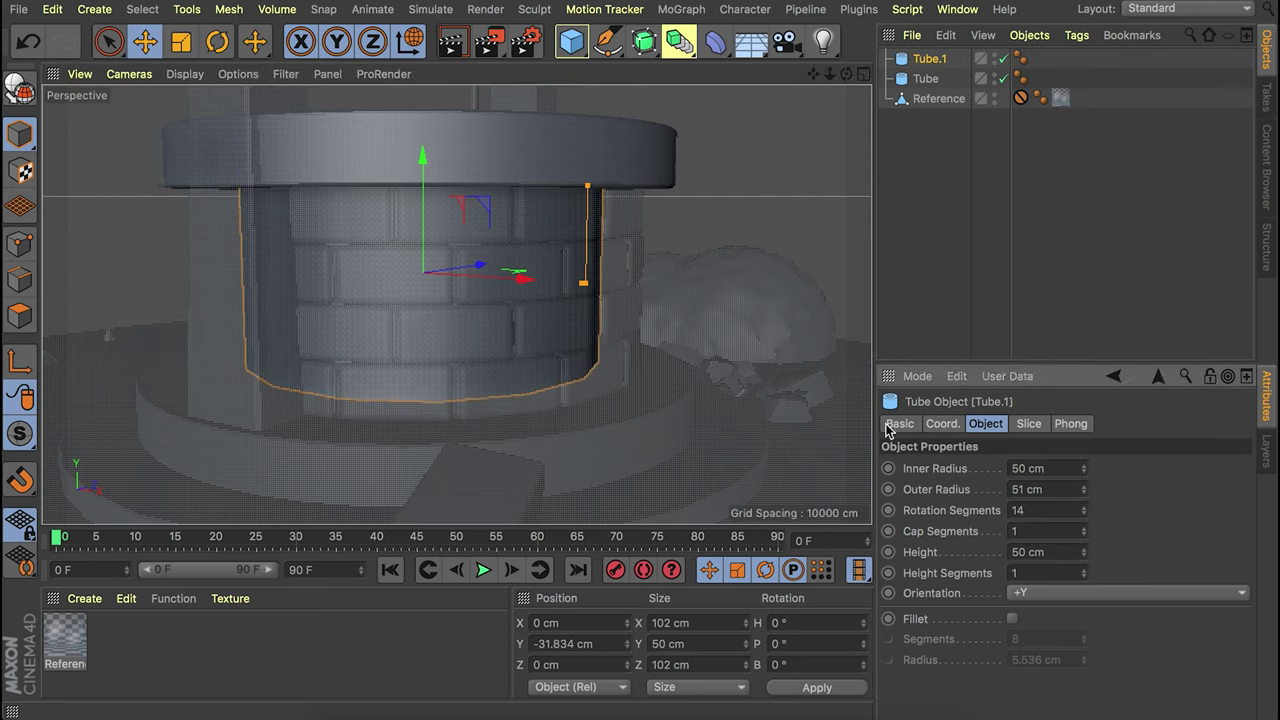
Try deleting the wall tube's Phong tag to compare its flat faces with the reference bricks.
{"action": "left_click_drag", "start_coordinate": [491, 391], "coordinate": [433, 397], "text": "alt"}
{"action": "middle_click_drag", "start_coordinate": [433, 396], "coordinate": [688, 378], "text": "alt"}
{"action": "left_click", "coordinate": [1020, 58]}
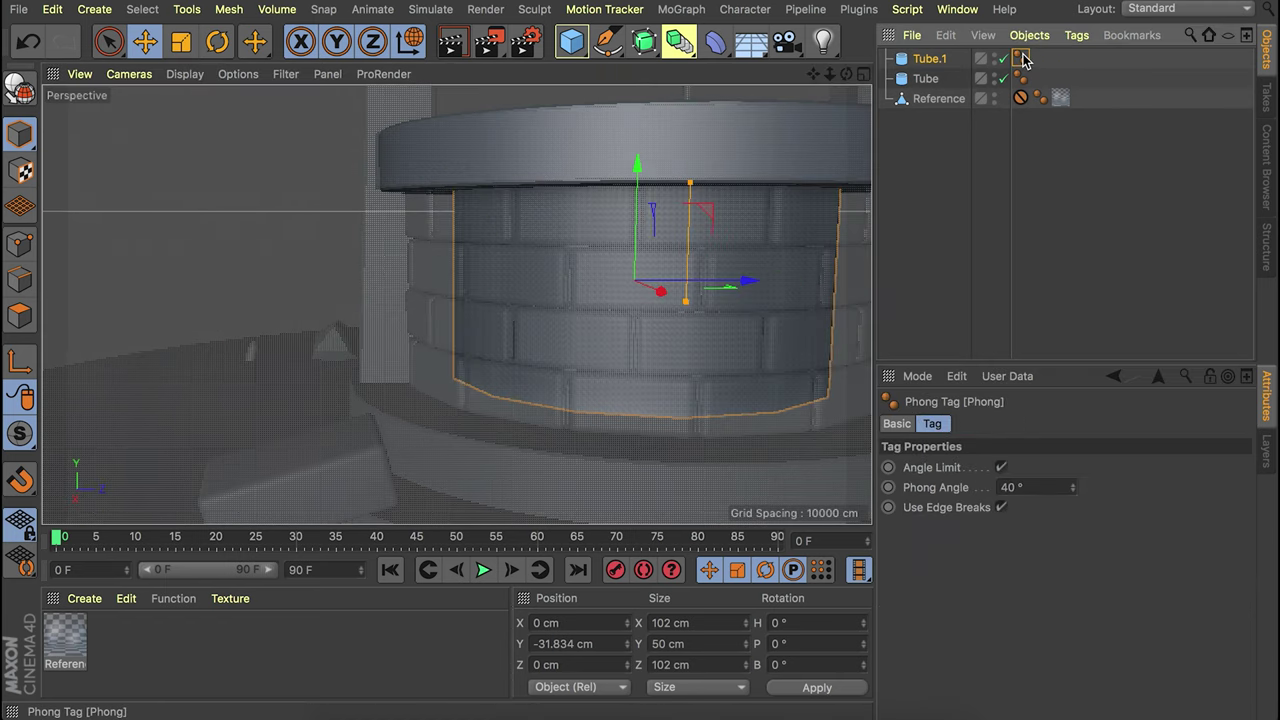
{"action": "key", "text": "Delete"}
{"action": "middle_click_drag", "start_coordinate": [763, 297], "coordinate": [590, 318], "text": "alt"}
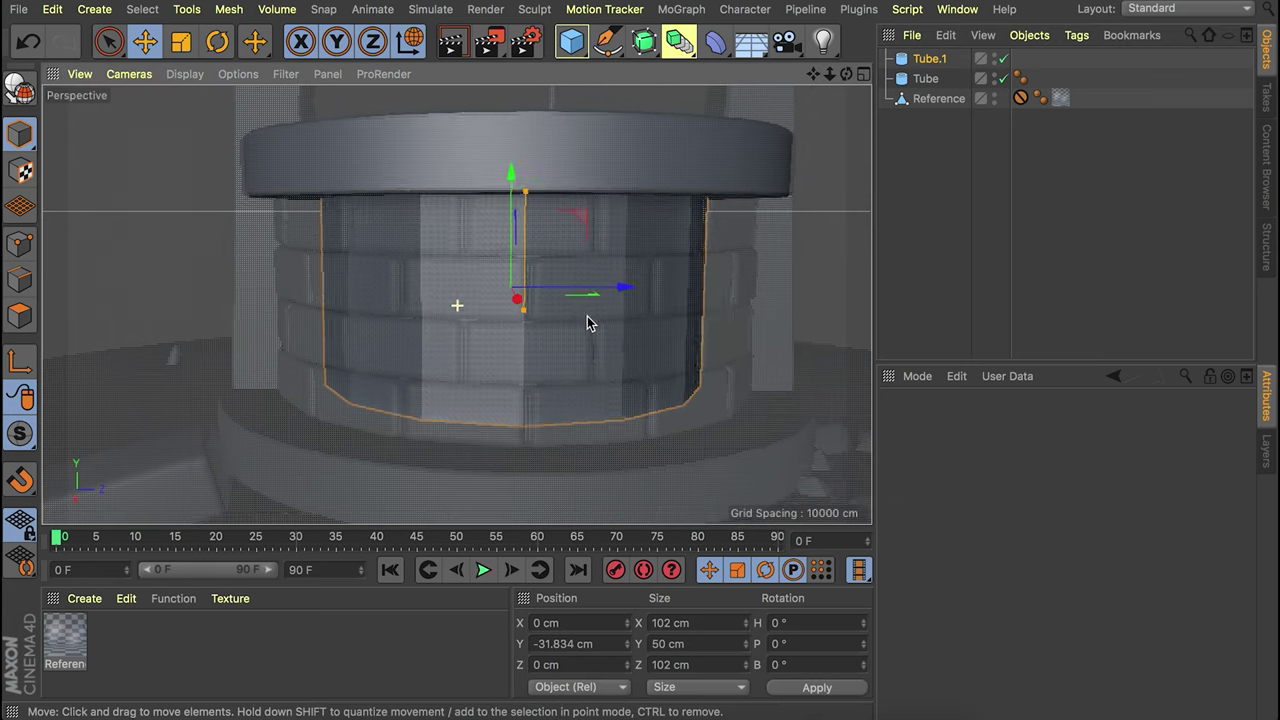
{"action": "scroll", "coordinate": [590, 318], "scroll_direction": "up", "scroll_amount": 8}
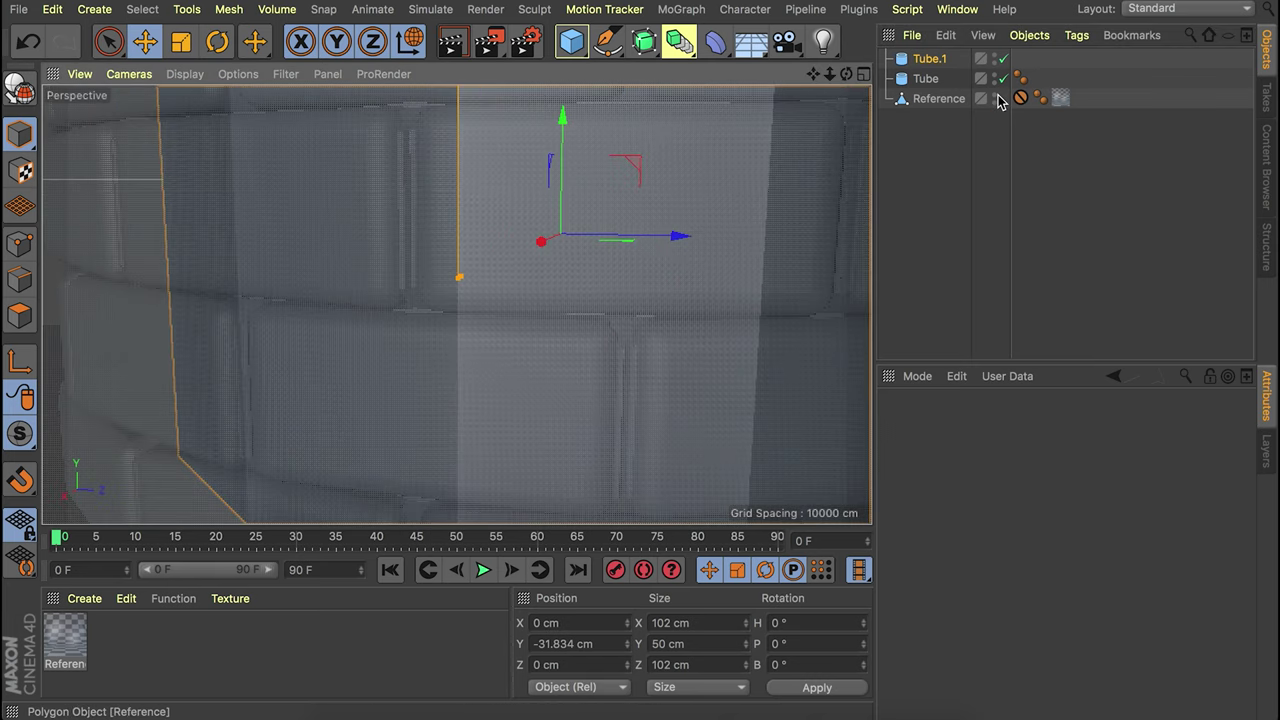
Hide the reference model to examine the faceted wall tube, and restore the reference and the Phong tag.
{"action": "left_click", "coordinate": [998, 96]}
{"action": "left_click", "coordinate": [996, 97]}
{"action": "scroll", "coordinate": [606, 186], "scroll_direction": "down", "scroll_amount": 6}
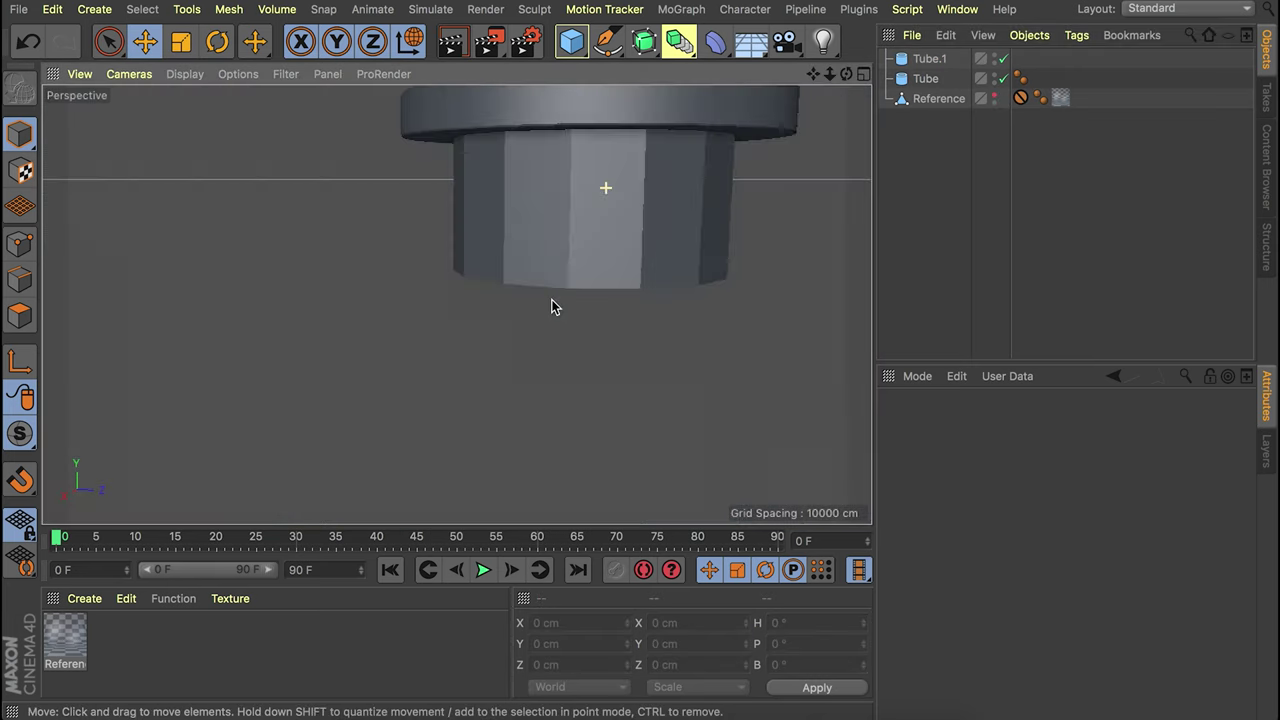
{"action": "left_click_drag", "start_coordinate": [593, 219], "coordinate": [643, 217], "text": "alt"}
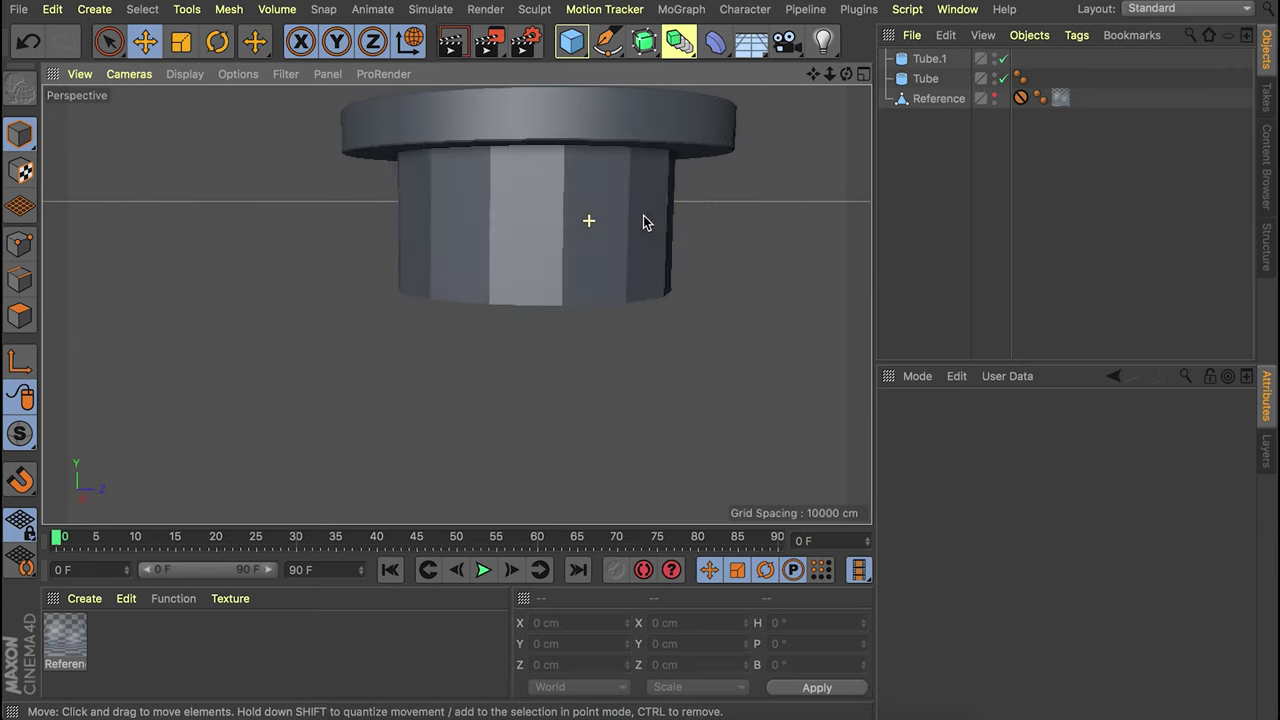
{"action": "left_click", "coordinate": [995, 97]}
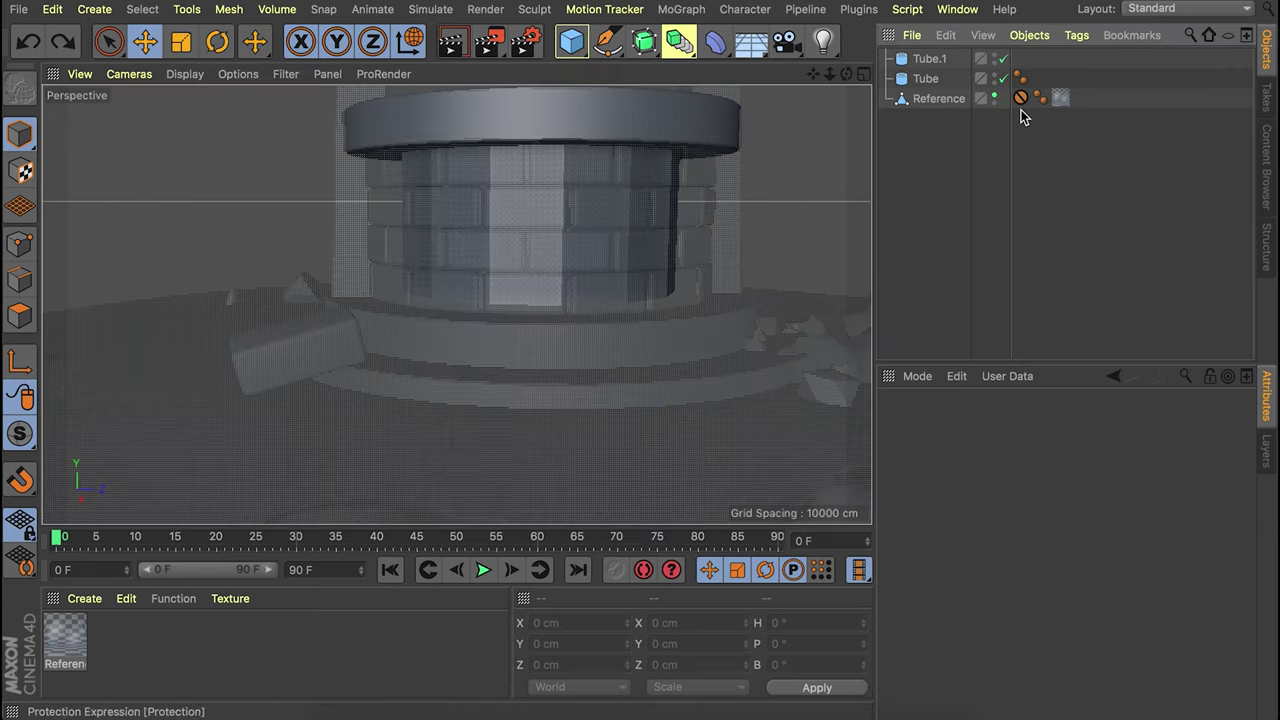
{"action": "left_click", "coordinate": [1020, 60]}
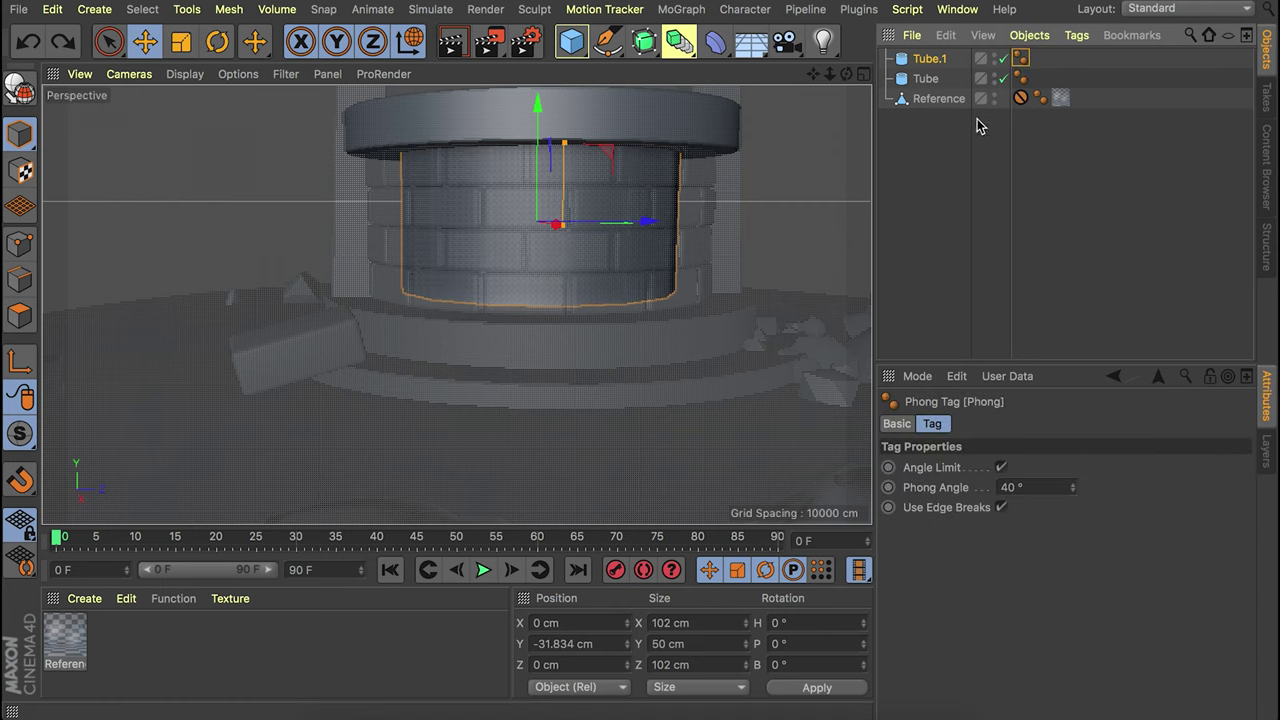
Set the wall tube's height segments to 4 and check the divisions against the brick rows with line shading.
{"action": "left_click", "coordinate": [930, 60]}
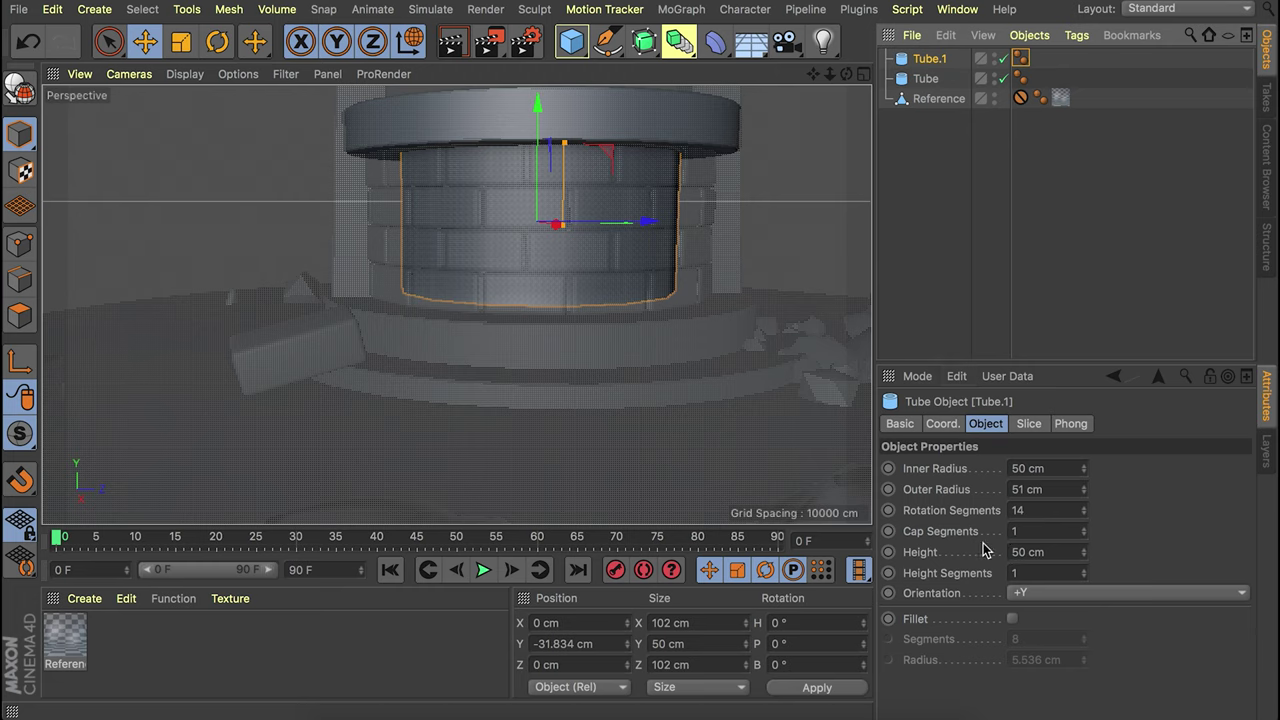
{"action": "left_click", "coordinate": [1084, 570]}
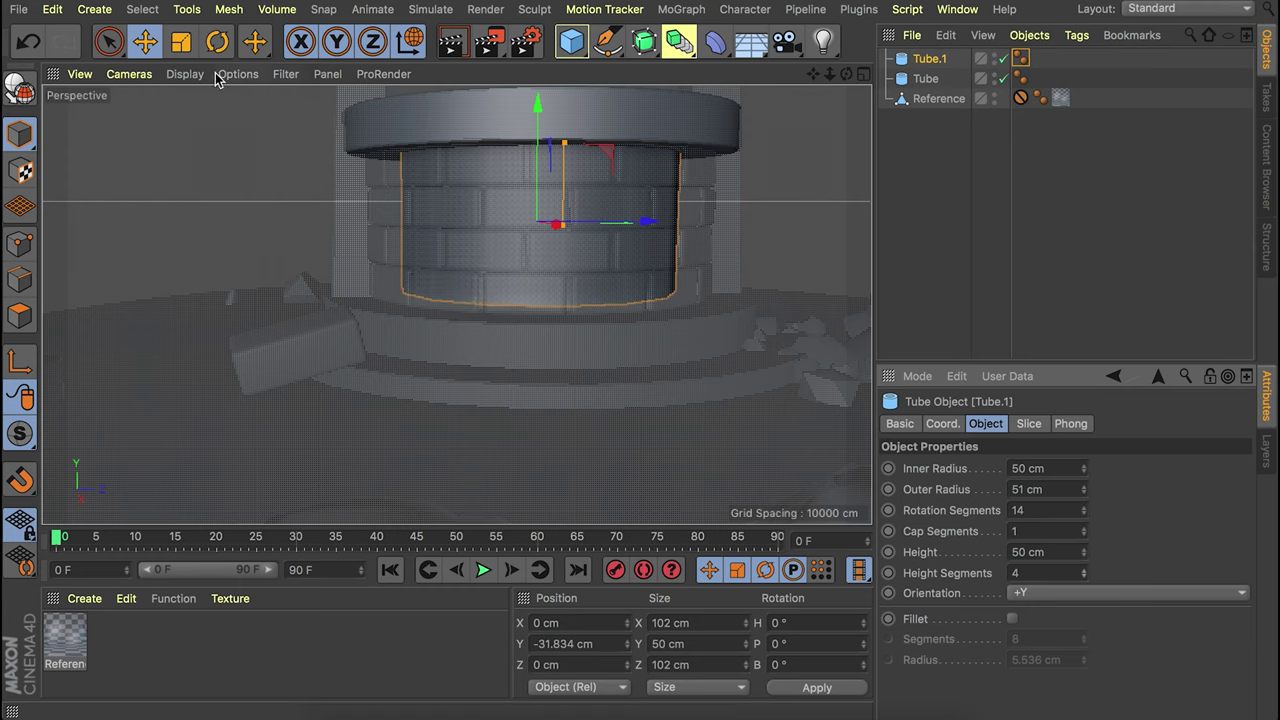
{"action": "left_click", "coordinate": [184, 74]}
{"action": "left_click", "coordinate": [198, 125]}
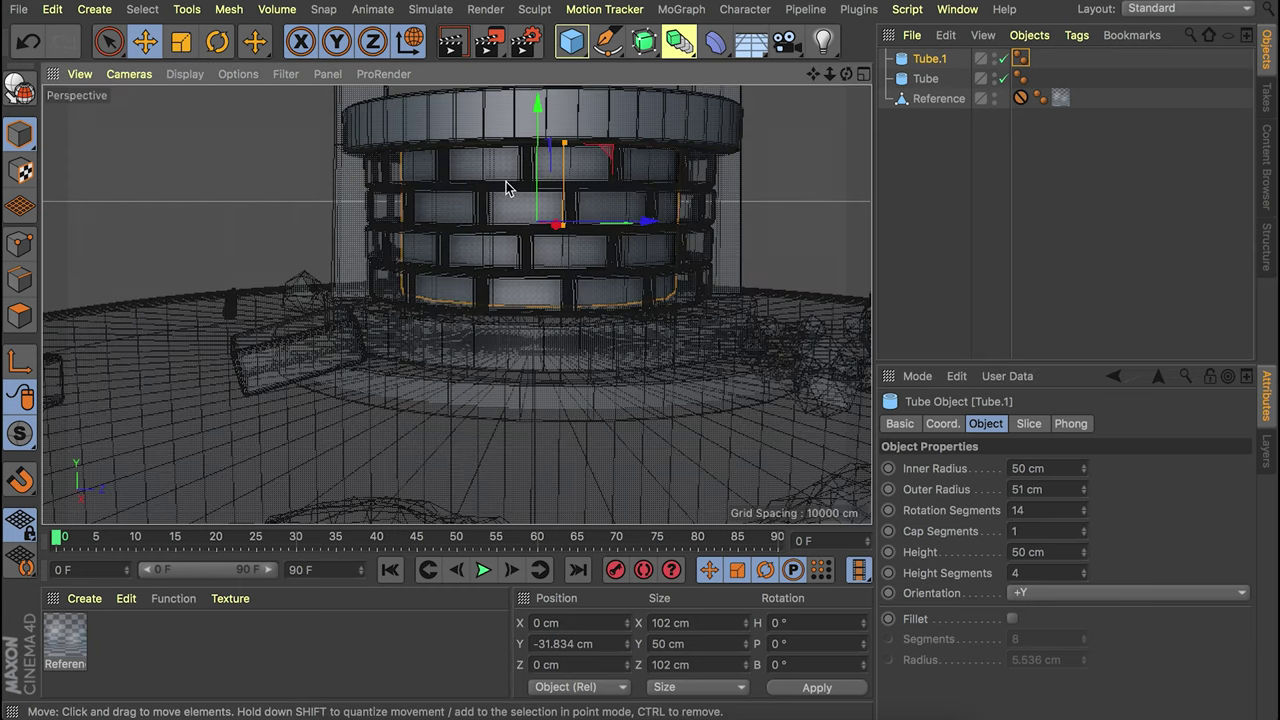
{"action": "left_click", "coordinate": [995, 99]}
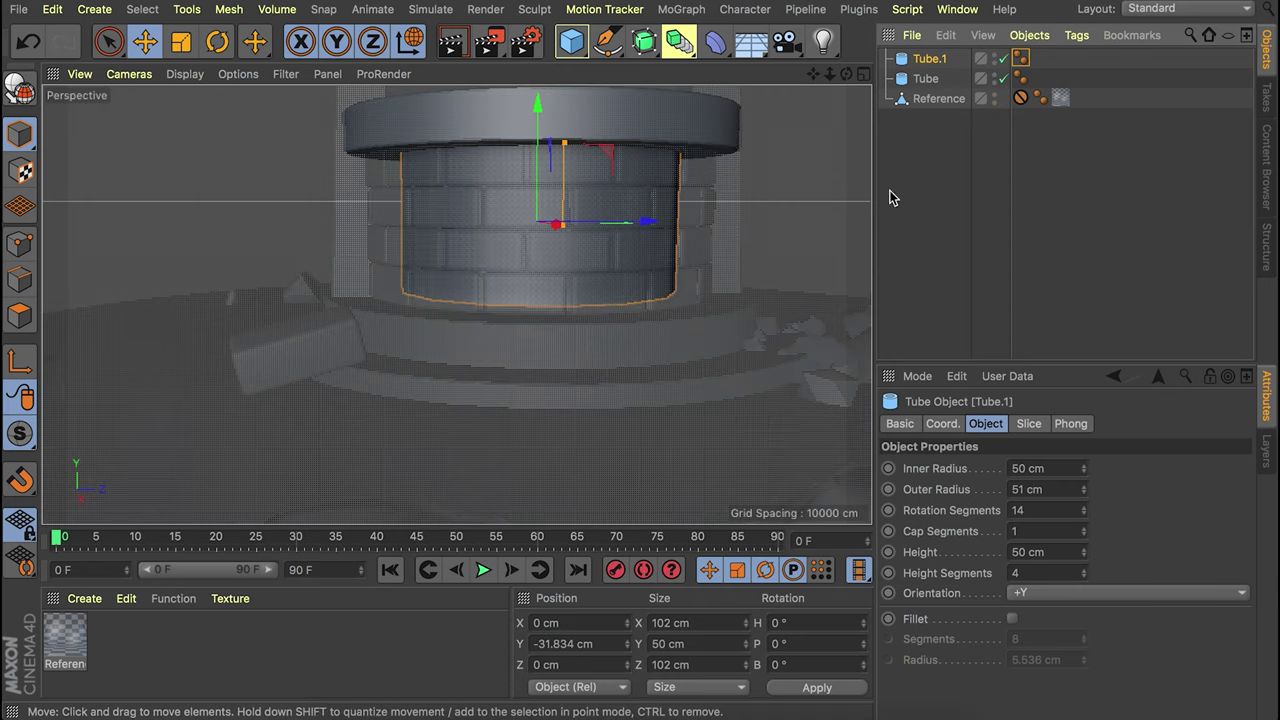
Duplicate the rim tube and move the copy down to the base of the brick wall.
{"action": "left_click", "coordinate": [617, 117]}
{"action": "middle_click_drag", "start_coordinate": [617, 118], "coordinate": [576, 182], "text": "alt"}
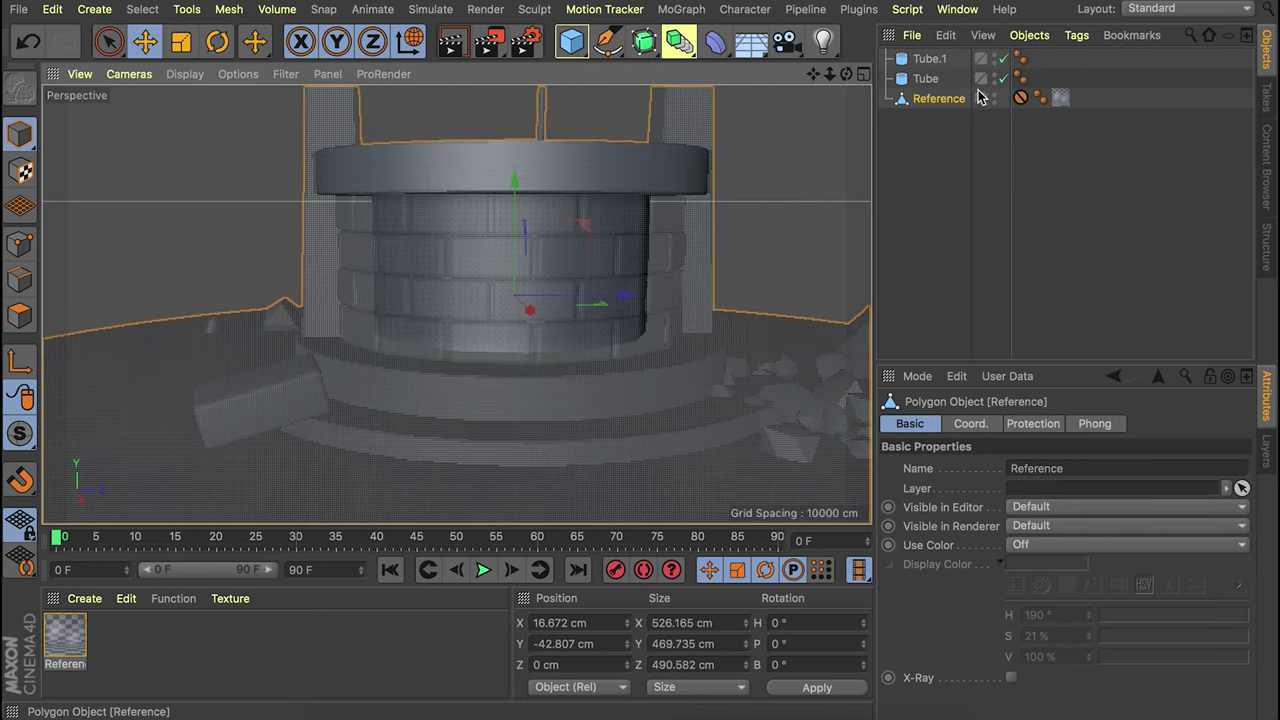
{"action": "left_click", "coordinate": [924, 81]}
{"action": "left_click_drag", "start_coordinate": [529, 177], "coordinate": [695, 255], "text": "alt"}
{"action": "left_click_drag", "start_coordinate": [384, 101], "coordinate": [434, 222], "text": "ctrl"}
{"action": "left_click_drag", "start_coordinate": [411, 279], "coordinate": [411, 267]}
{"action": "left_click_drag", "start_coordinate": [411, 267], "coordinate": [421, 354], "text": "alt"}
Hide the reference model and raise the base tube to about -62 cm in Y, against the wall's lower edge.
{"action": "left_click", "coordinate": [998, 115]}
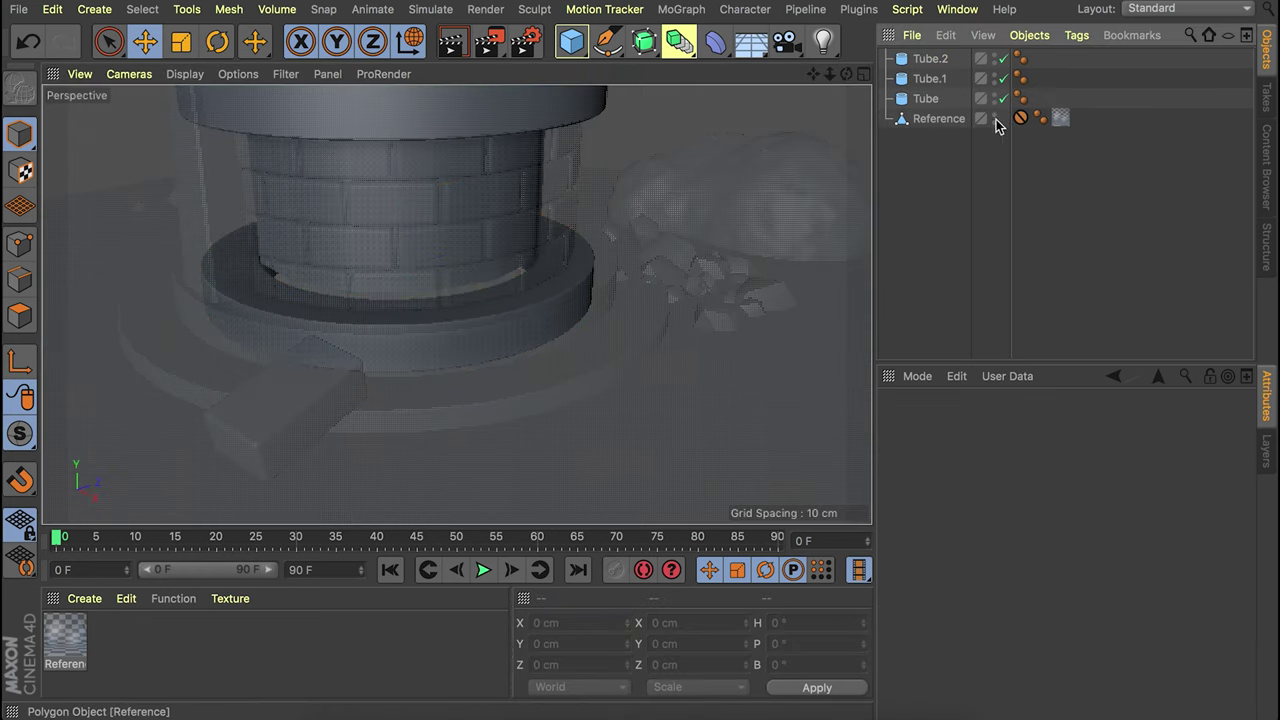
{"action": "double_click", "coordinate": [994, 116], "text": "alt"}
{"action": "left_click", "coordinate": [468, 302]}
{"action": "left_click_drag", "start_coordinate": [401, 226], "coordinate": [401, 217]}
Set the outer radius of the base tube under the brick wall to 80 cm.
{"action": "scroll", "coordinate": [566, 243], "scroll_direction": "up", "scroll_amount": 8}
{"action": "mouse_move", "coordinate": [566, 243]}
{"action": "left_mouse_down", "text": "alt"}
{"action": "mouse_move", "coordinate": [668, 249]}
{"action": "mouse_move", "coordinate": [589, 252]}
{"action": "left_mouse_up", "text": "alt"}
{"action": "left_click_drag", "start_coordinate": [545, 329], "coordinate": [534, 325]}
{"action": "double_click", "coordinate": [1042, 490]}
{"action": "type", "text": "80"}
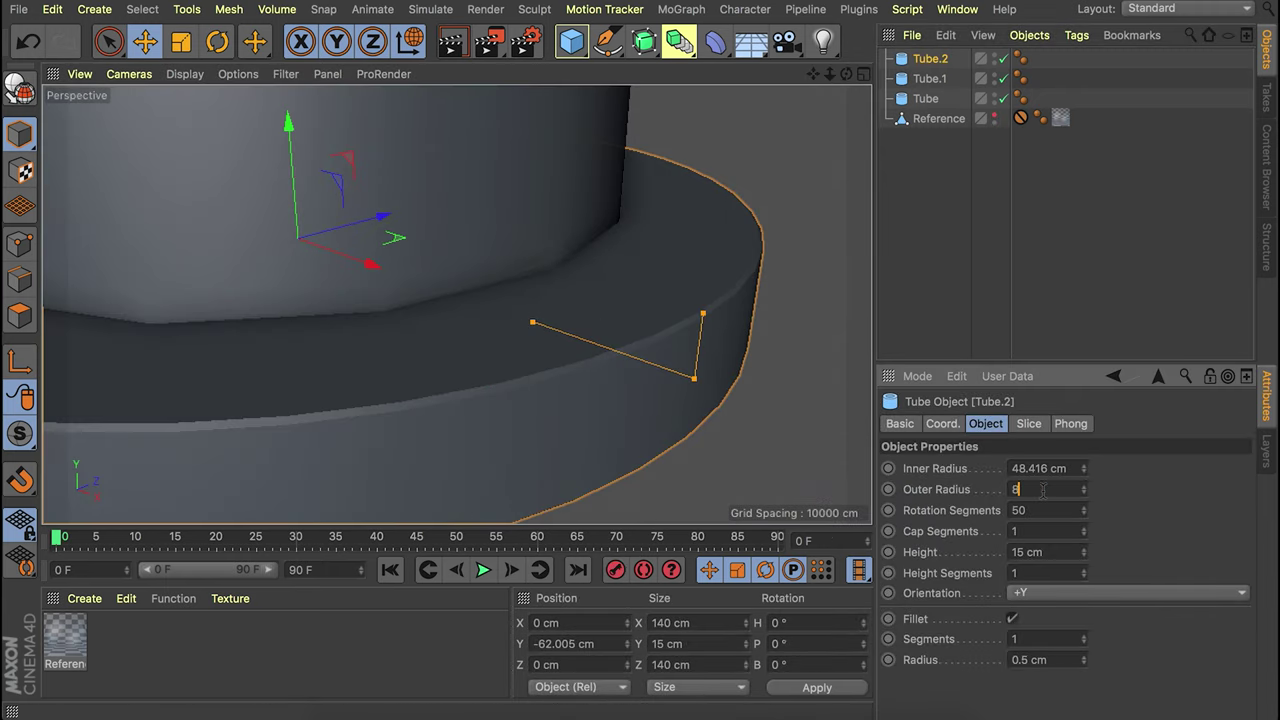
{"action": "key", "text": "Return"}
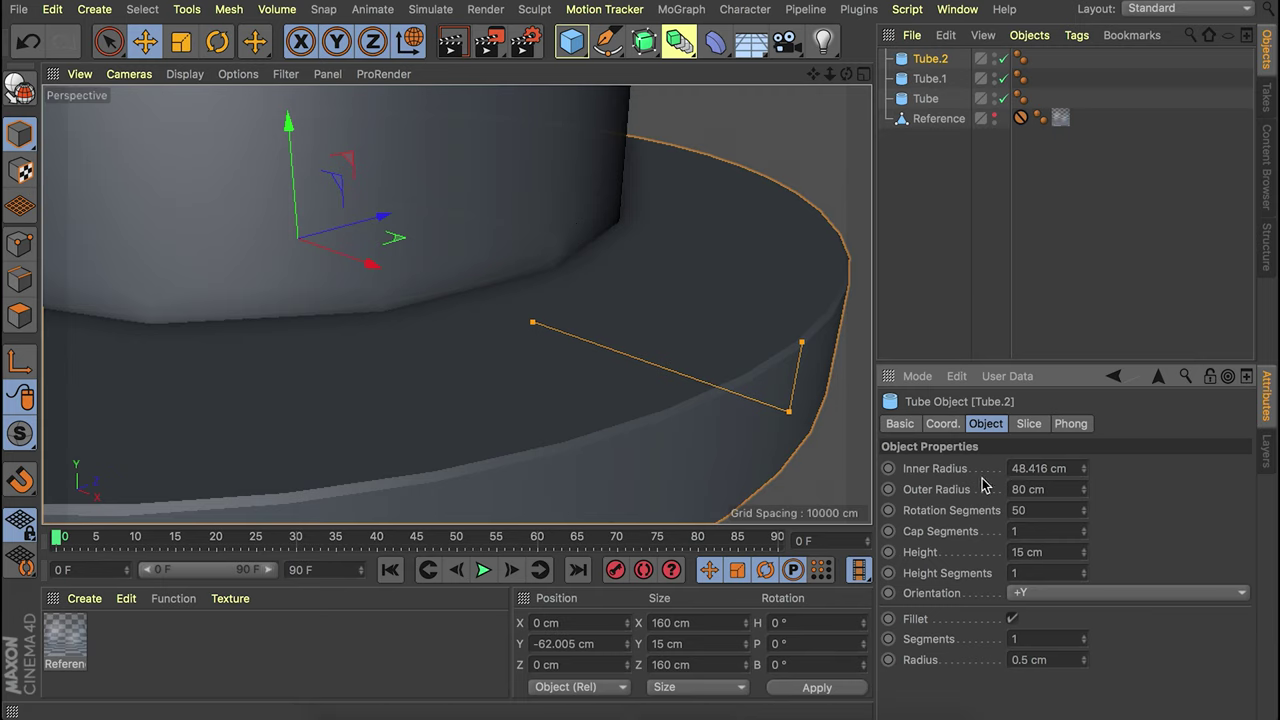
Duplicate the base tube downward to about -82 cm in Y and set the copy's outer radius to 100 cm.
{"action": "right_click_drag", "start_coordinate": [562, 164], "coordinate": [507, 237], "text": "alt"}
{"action": "left_click_drag", "start_coordinate": [451, 128], "coordinate": [460, 195], "text": "ctrl"}
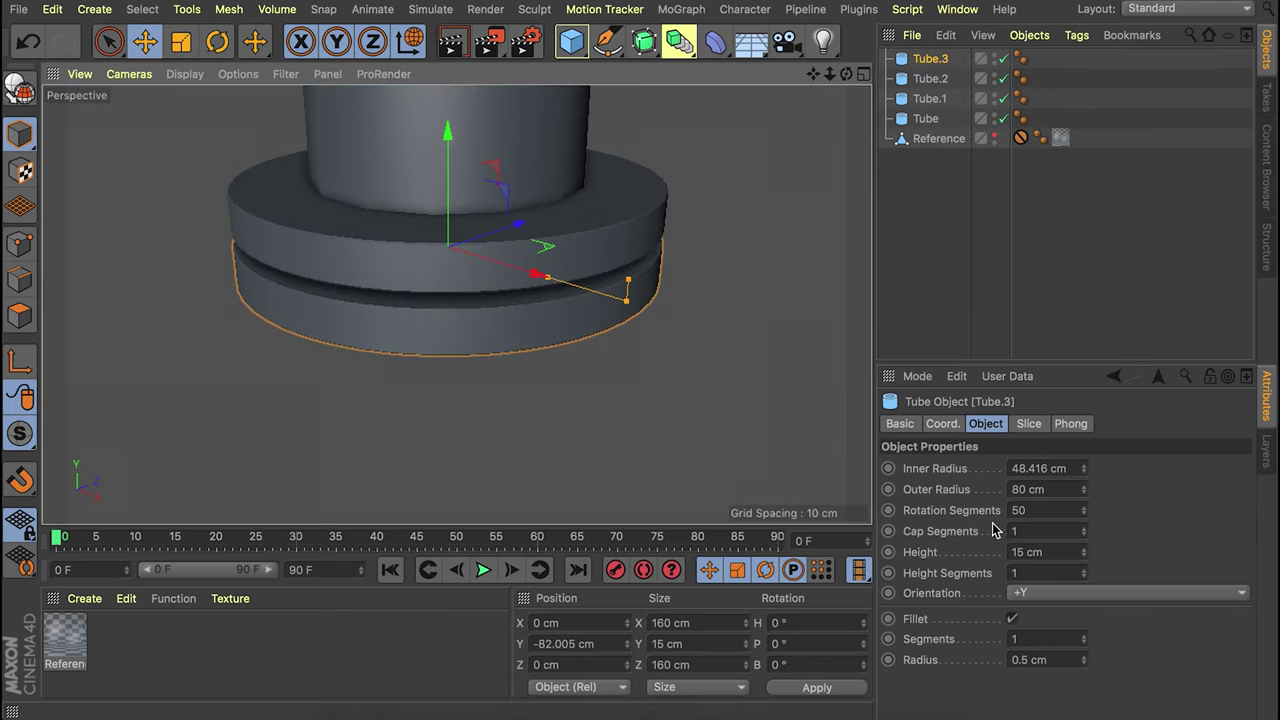
{"action": "left_click", "coordinate": [1027, 489]}
{"action": "type", "text": "100"}
{"action": "key", "text": "Return"}
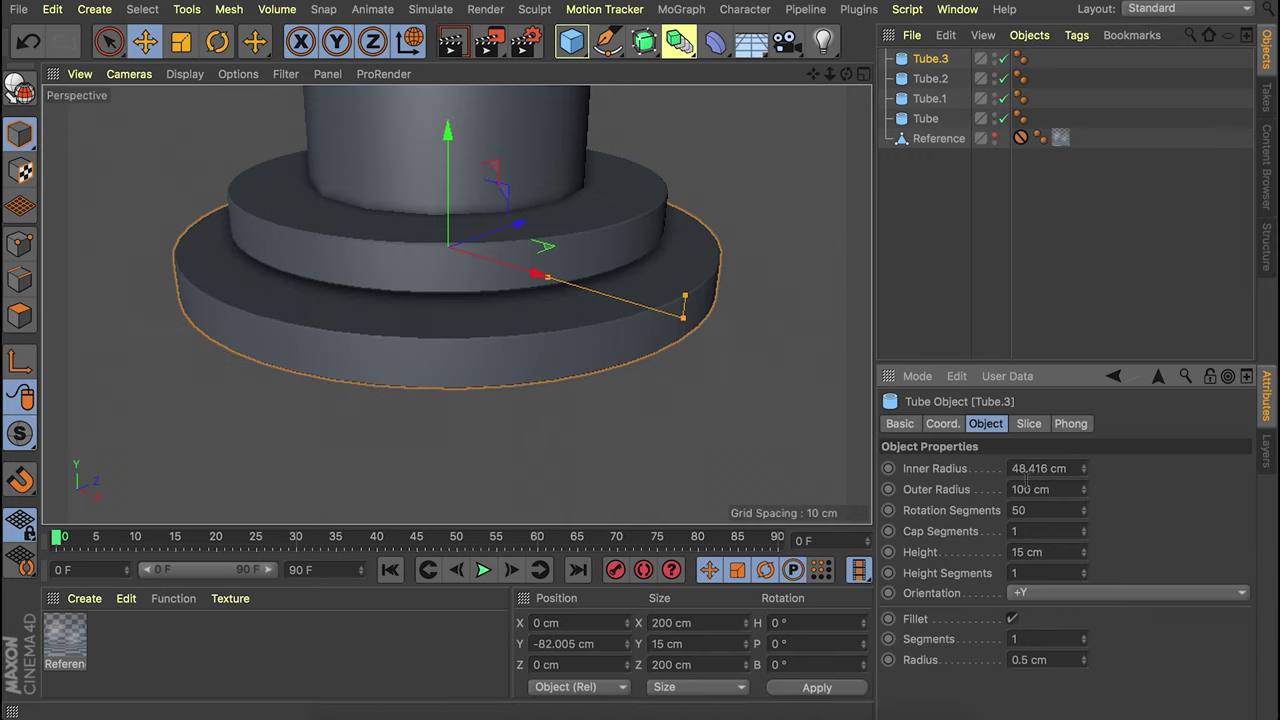
Set the inner radius of both base tubes to 50 cm.
{"action": "double_click", "coordinate": [1039, 468]}
{"action": "type", "text": "50"}
{"action": "key", "text": "Return"}
{"action": "left_click", "coordinate": [926, 78]}
{"action": "double_click", "coordinate": [1039, 468]}
{"action": "type", "text": "50"}
{"action": "key", "text": "Return"}
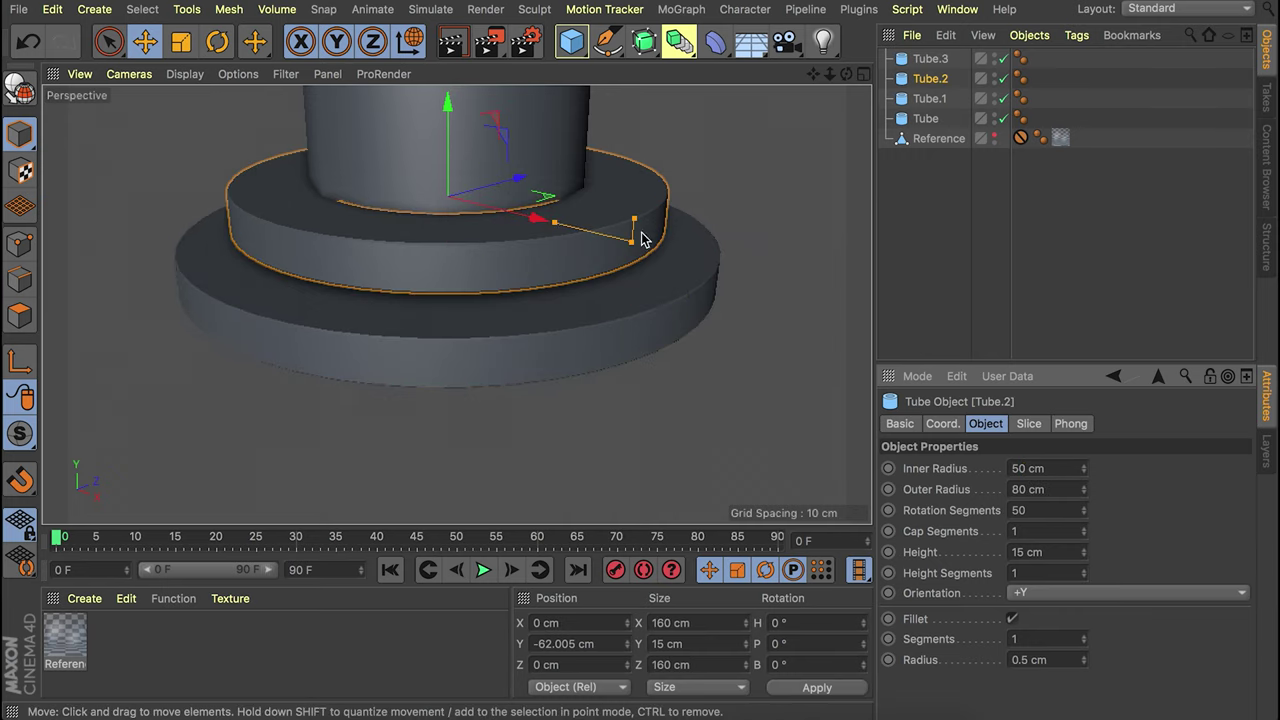
Set the lowest base tube's height to 10 cm and raise it to about -73 cm in Y, against the tier above.
{"action": "left_click", "coordinate": [451, 252]}
{"action": "left_click_drag", "start_coordinate": [443, 208], "coordinate": [446, 193]}
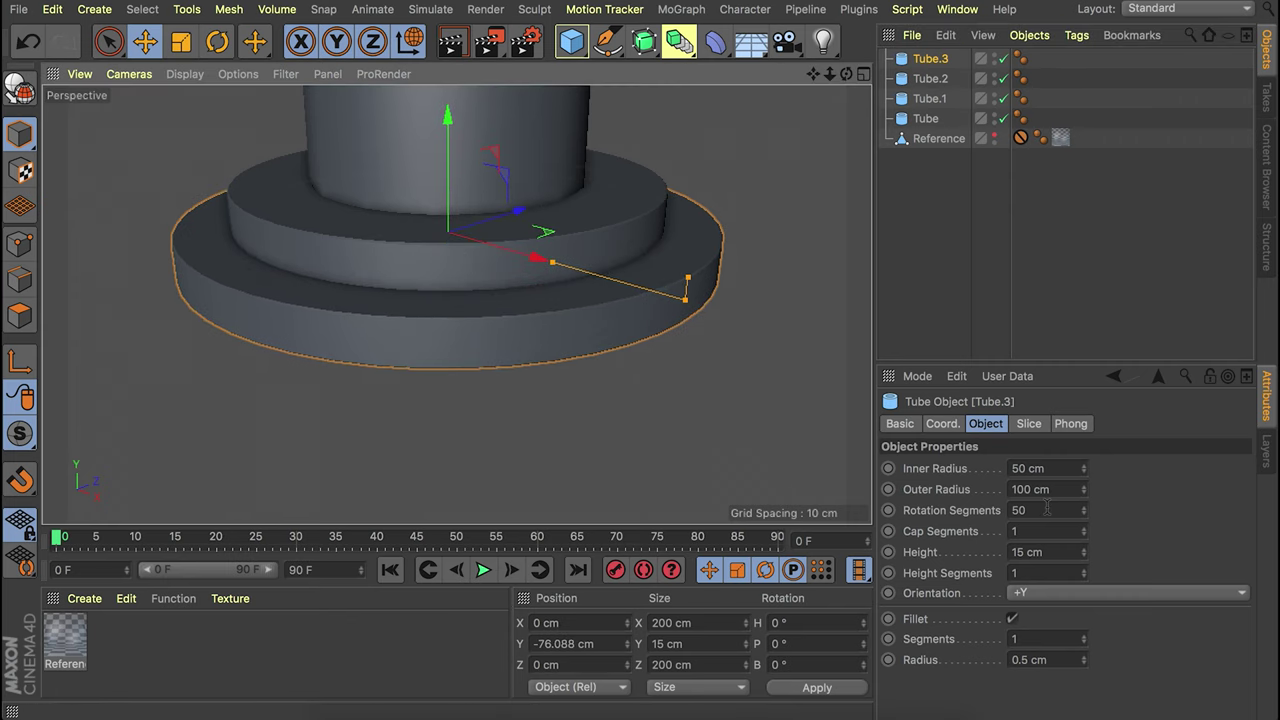
{"action": "double_click", "coordinate": [1045, 552]}
{"action": "type", "text": "10"}
{"action": "key", "text": "Return"}
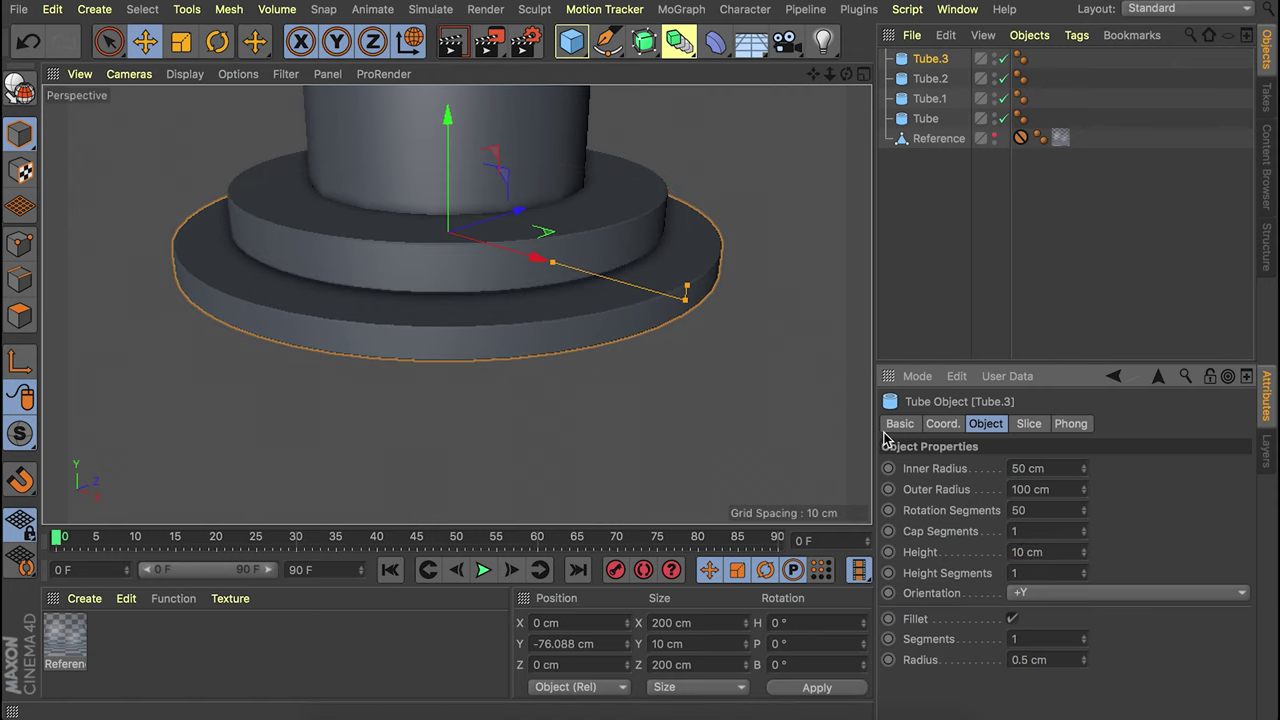
{"action": "left_click_drag", "start_coordinate": [455, 178], "coordinate": [451, 166]}
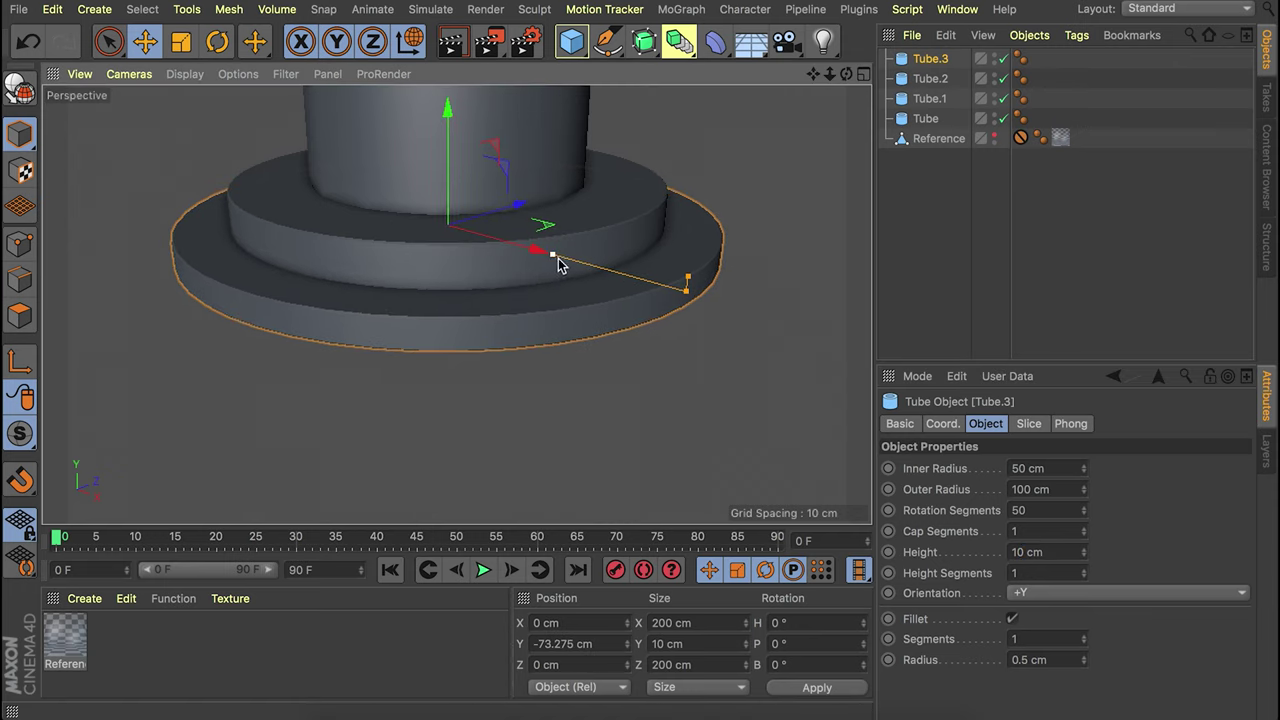
Convert the brick wall tube into an editable polygon object and switch to polygon editing.
{"action": "key", "text": "h"}
{"action": "left_click_drag", "start_coordinate": [517, 297], "coordinate": [447, 250], "text": "alt"}
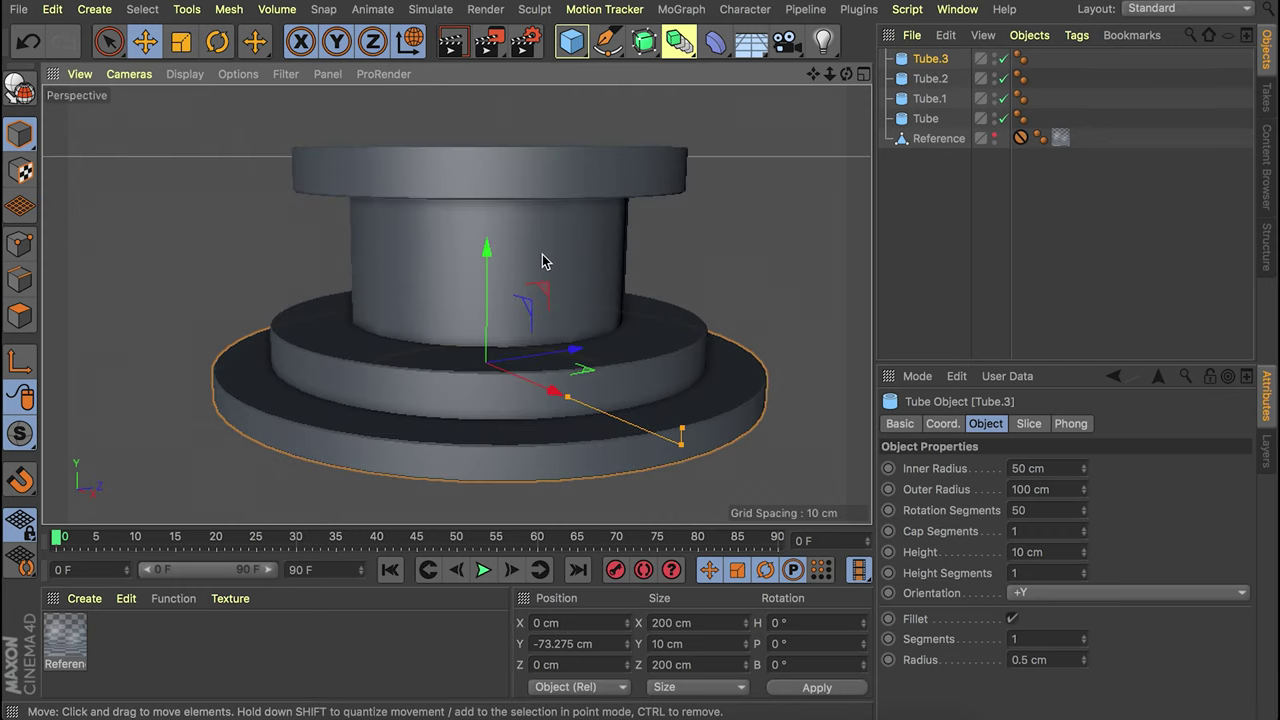
{"action": "left_click", "coordinate": [562, 244]}
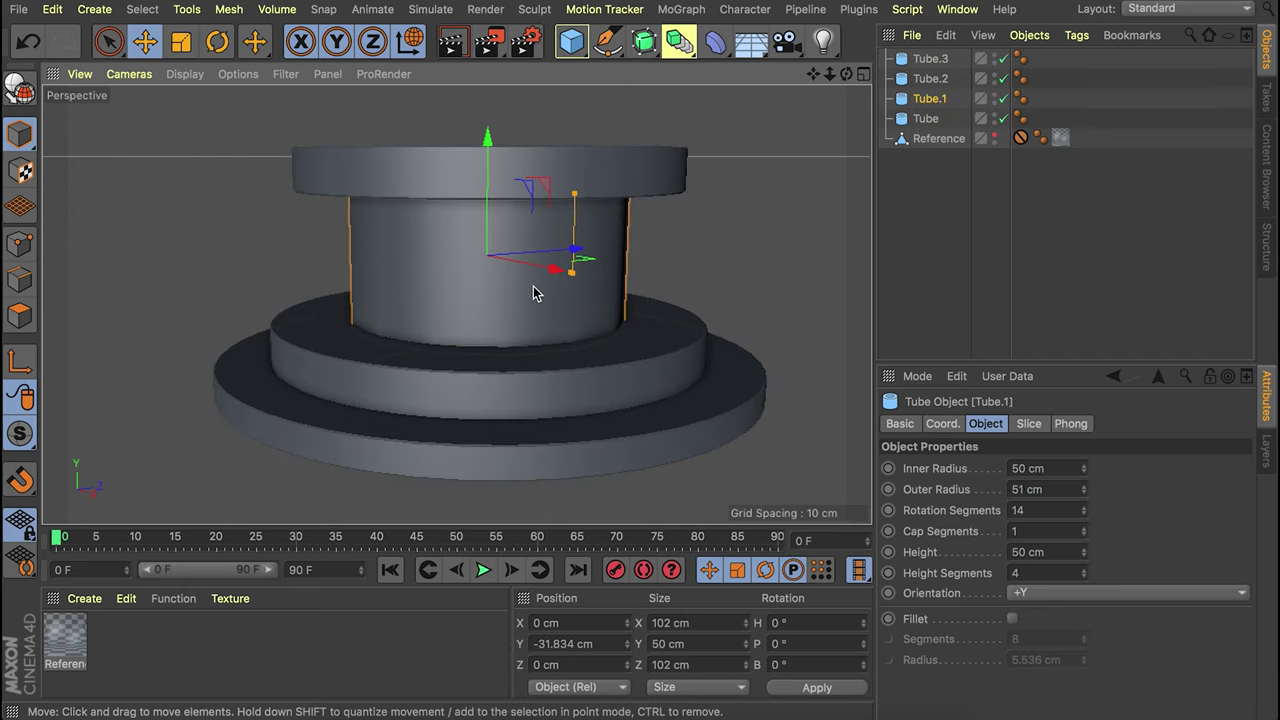
{"action": "key", "text": "c"}
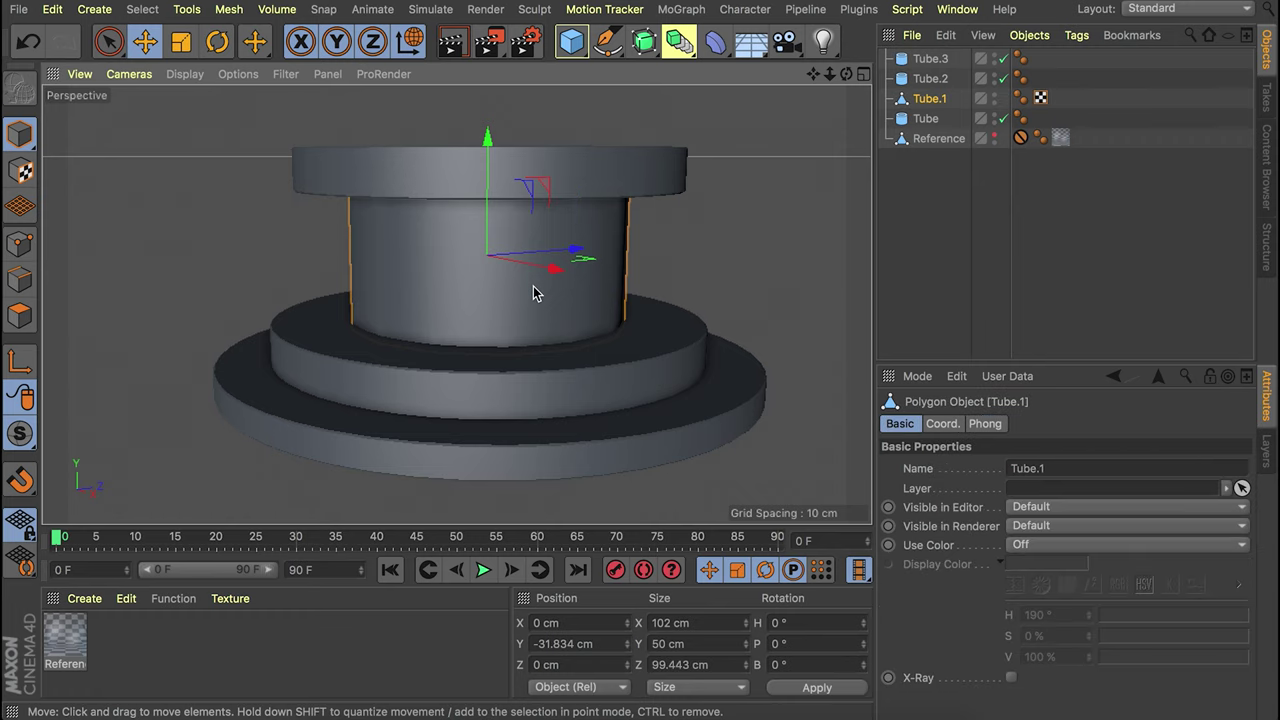
{"action": "left_click", "coordinate": [20, 316]}
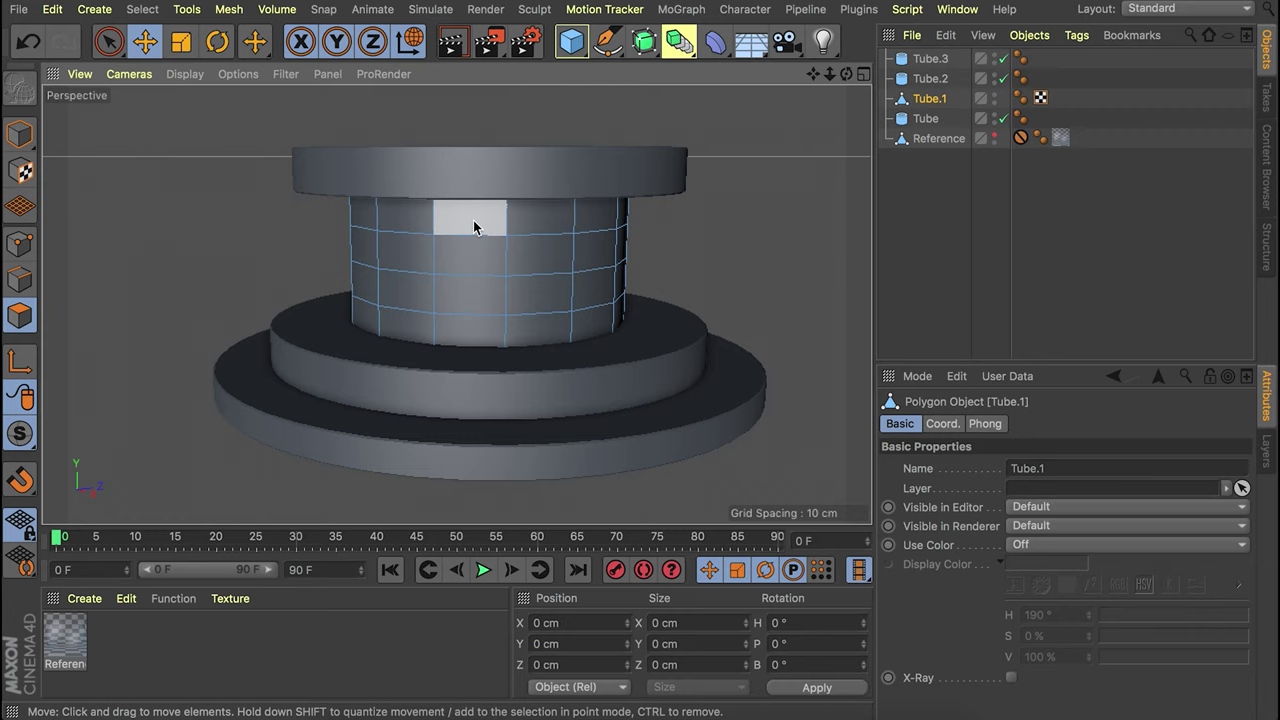
Loop-select the top row of wall polygons and split it off as a separate object.
{"action": "key", "text": "u"}
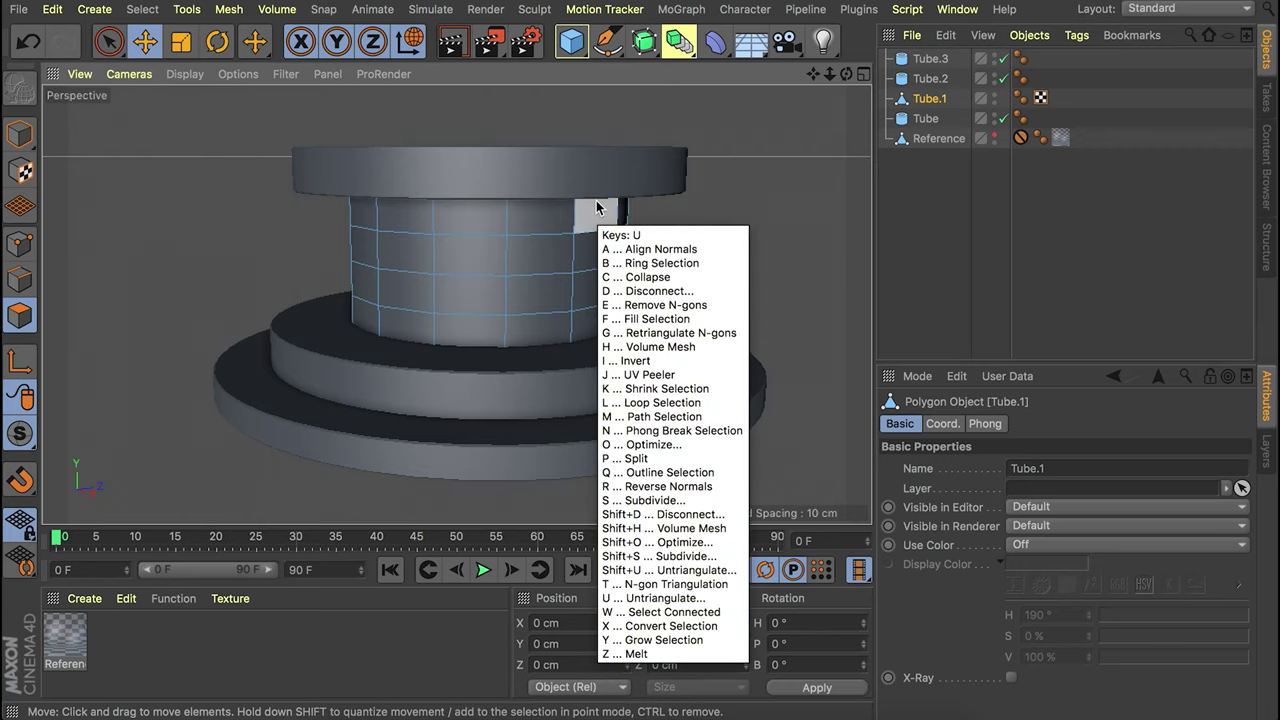
{"action": "key", "text": "l"}
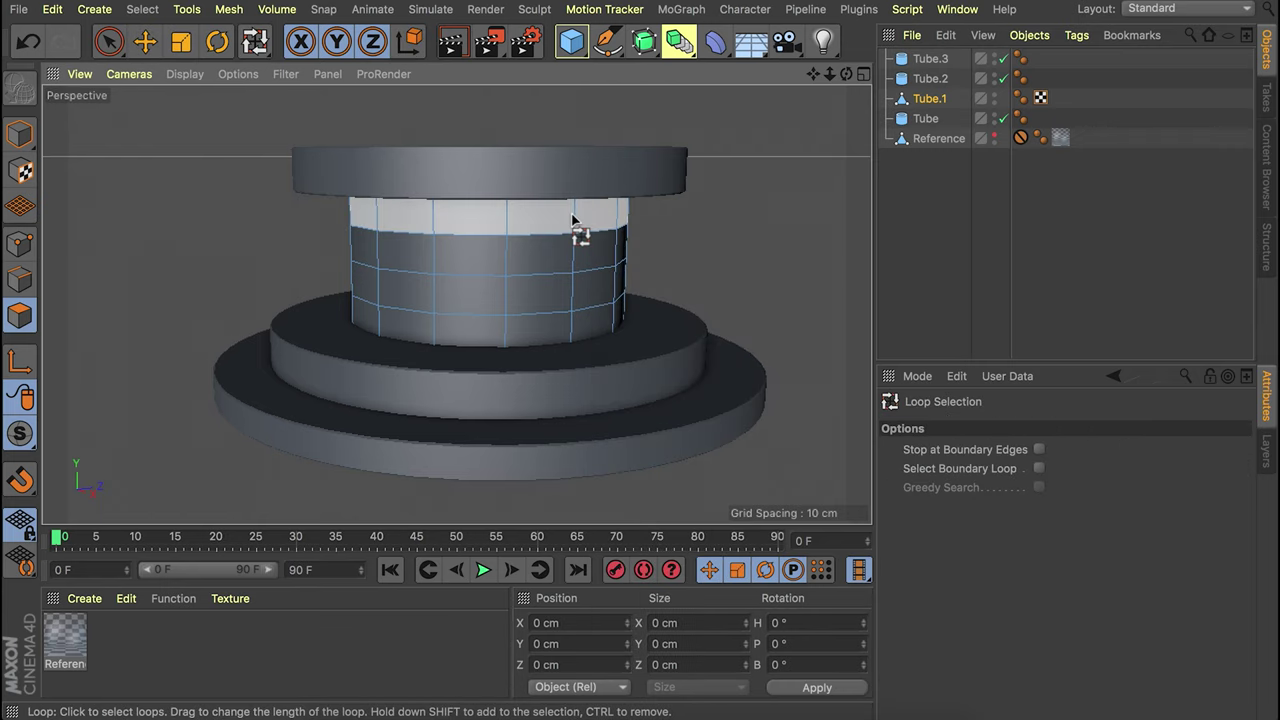
{"action": "left_click", "coordinate": [573, 220]}
{"action": "key", "text": "u"}
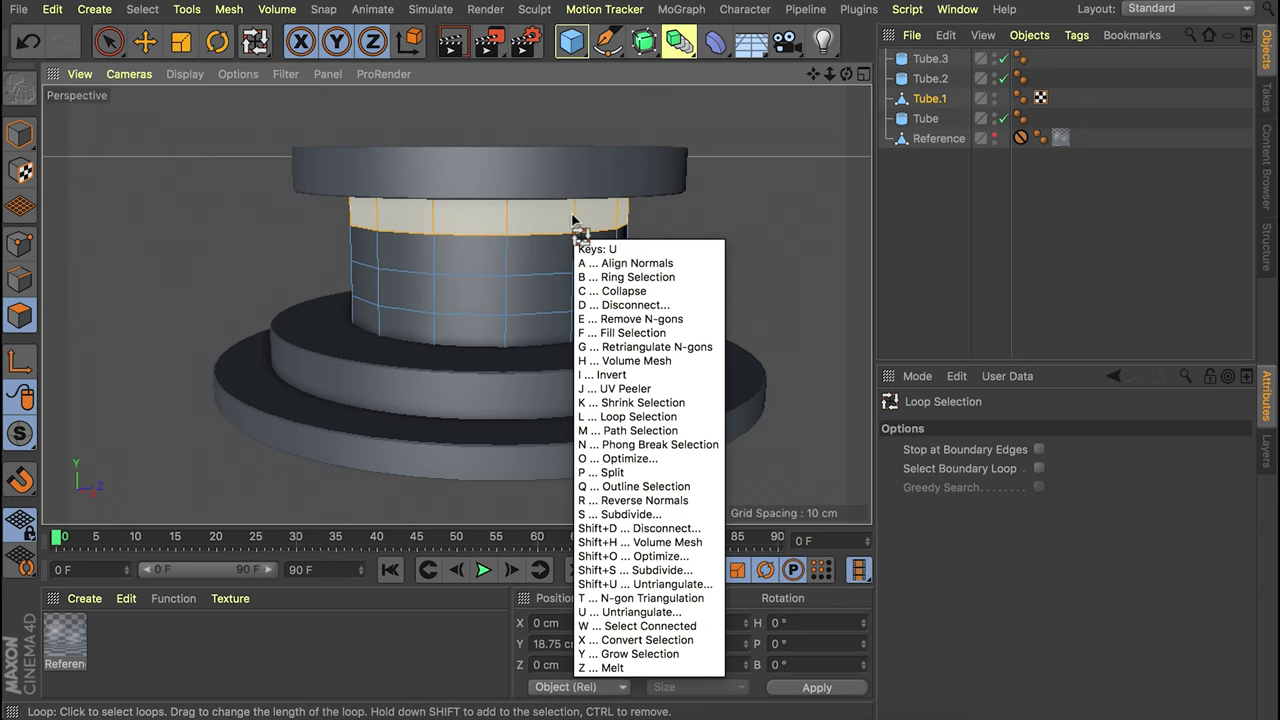
{"action": "key", "text": "p"}
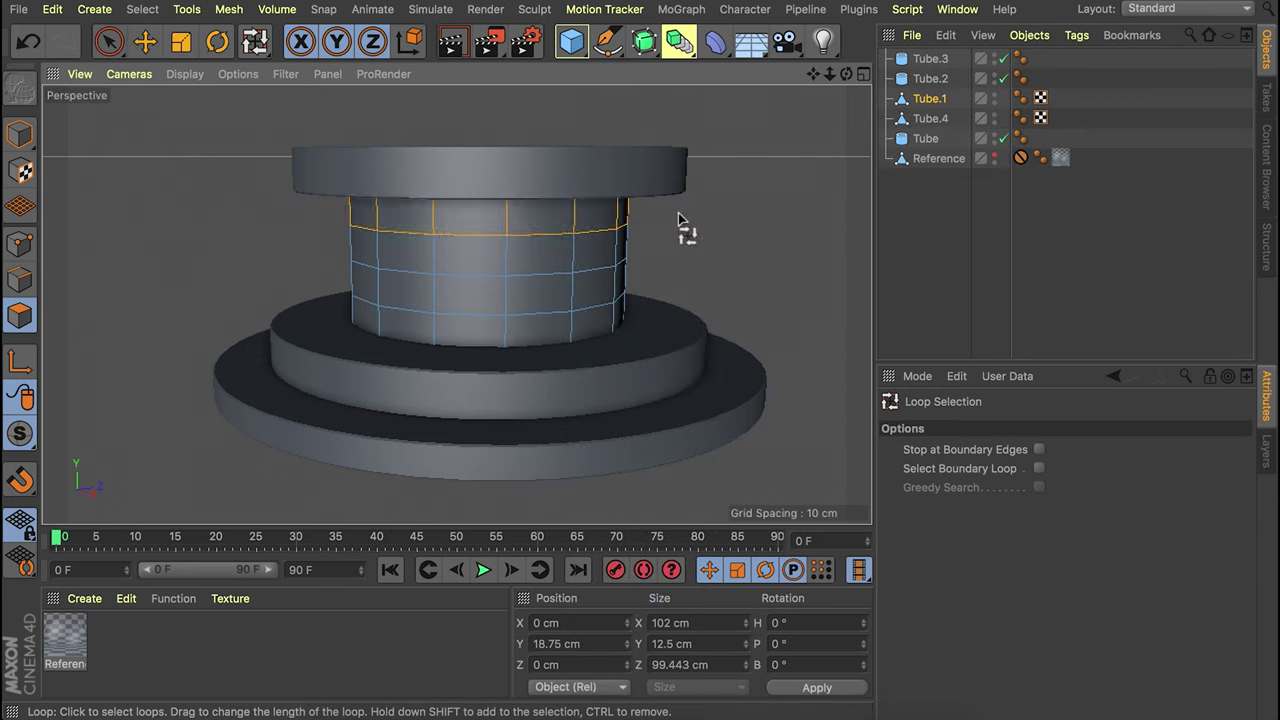
{"action": "right_click", "coordinate": [697, 220]}
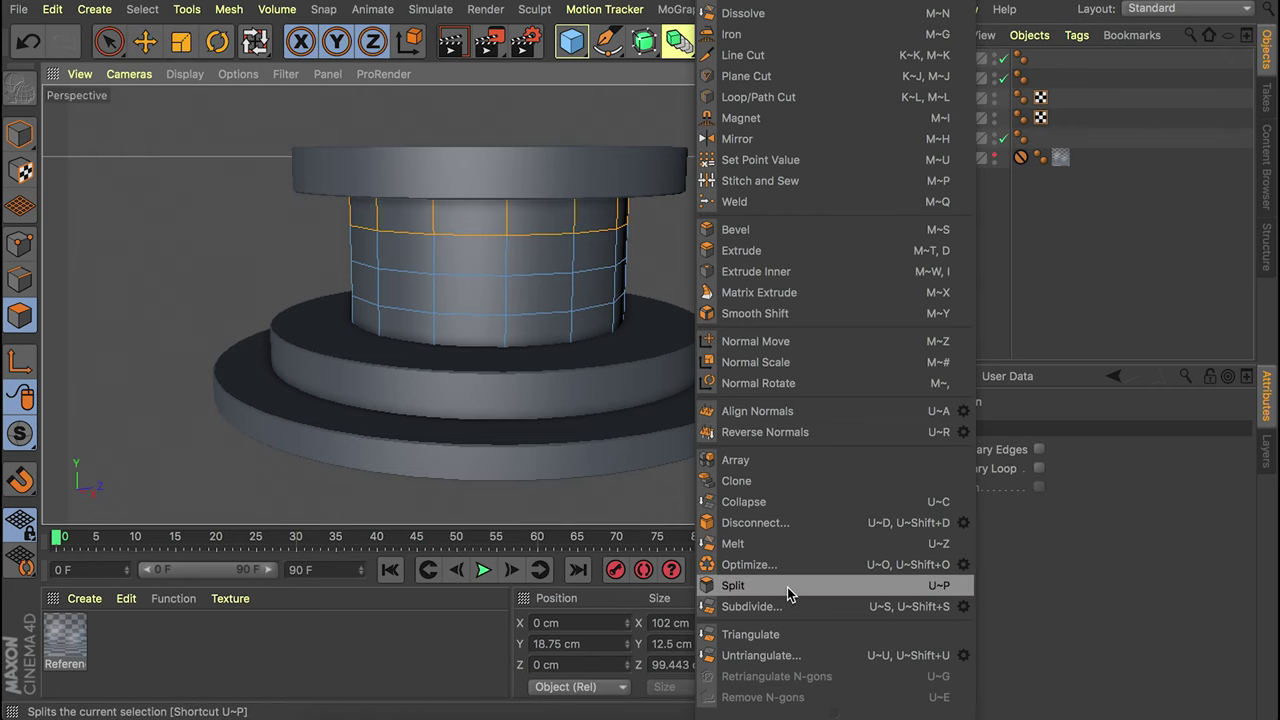
{"action": "left_click", "coordinate": [568, 143]}
Loop-select each of the three remaining wall rows and split each one into its own object.
{"action": "key", "text": "u"}
{"action": "key", "text": "l"}
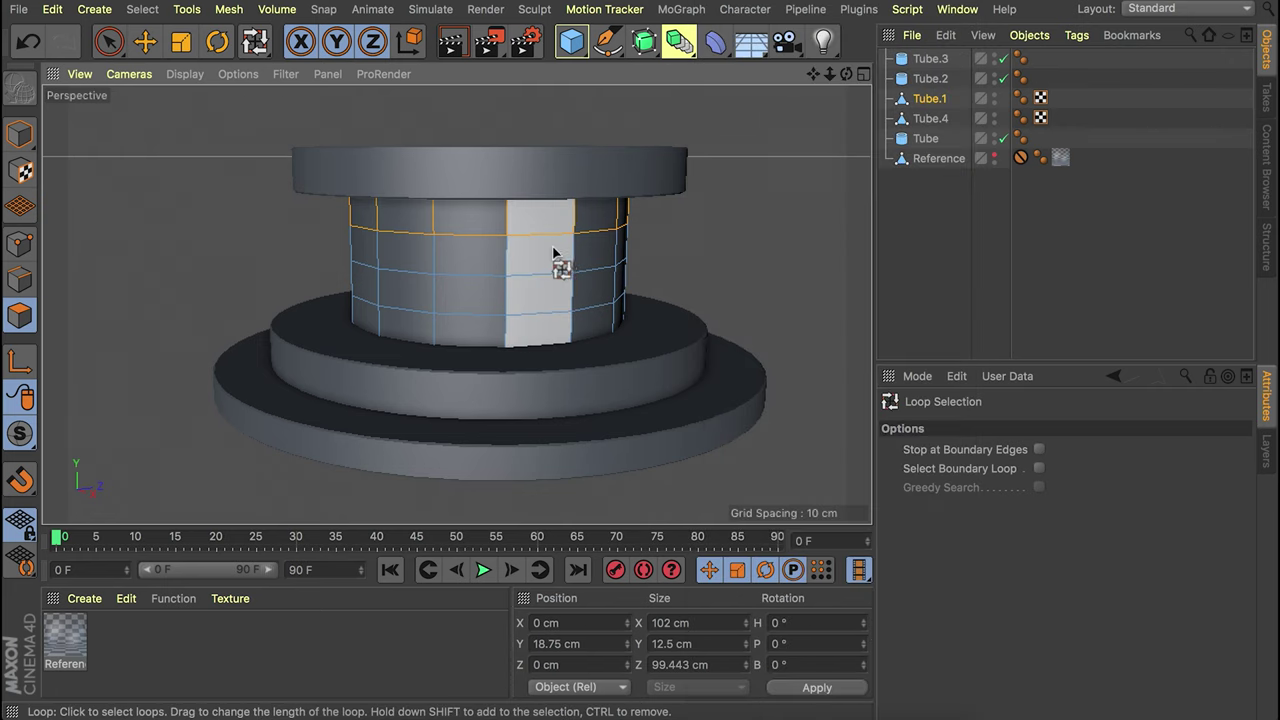
{"action": "left_click", "coordinate": [506, 257]}
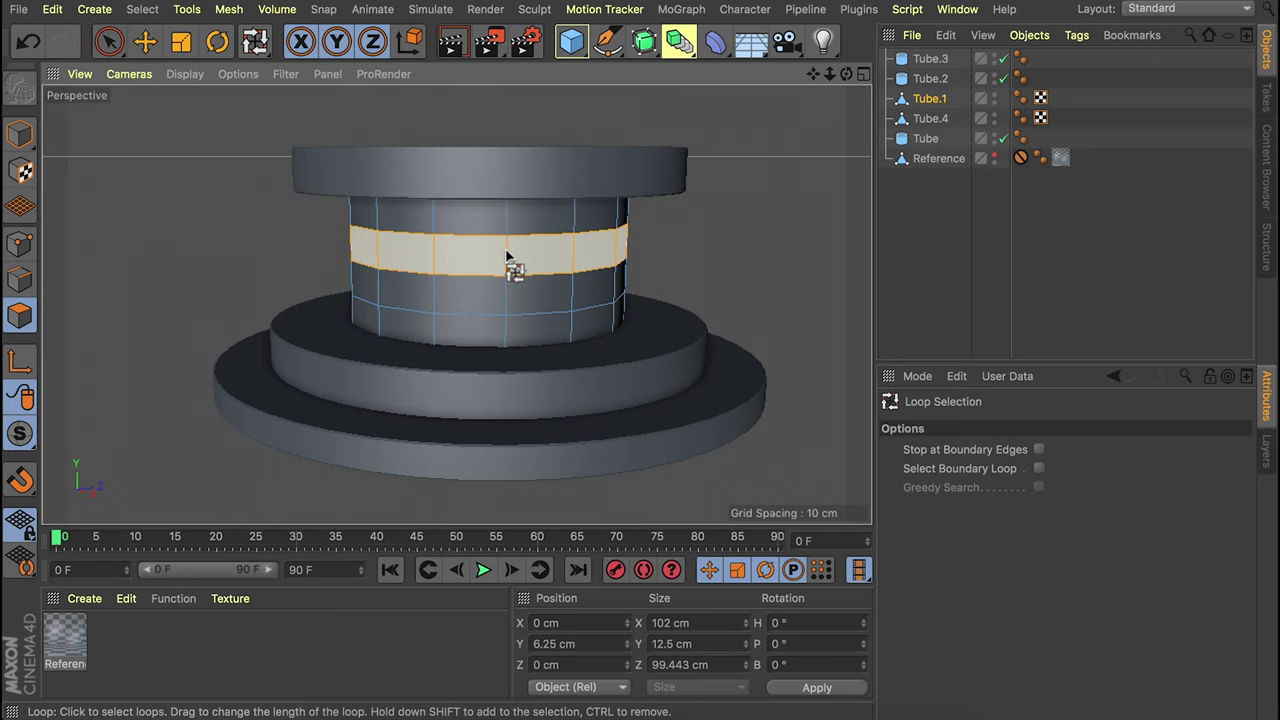
{"action": "key", "text": "u"}
{"action": "key", "text": "p"}
{"action": "left_click", "coordinate": [506, 300]}
{"action": "key", "text": "u"}
{"action": "key", "text": "p"}
{"action": "left_click", "coordinate": [507, 335]}
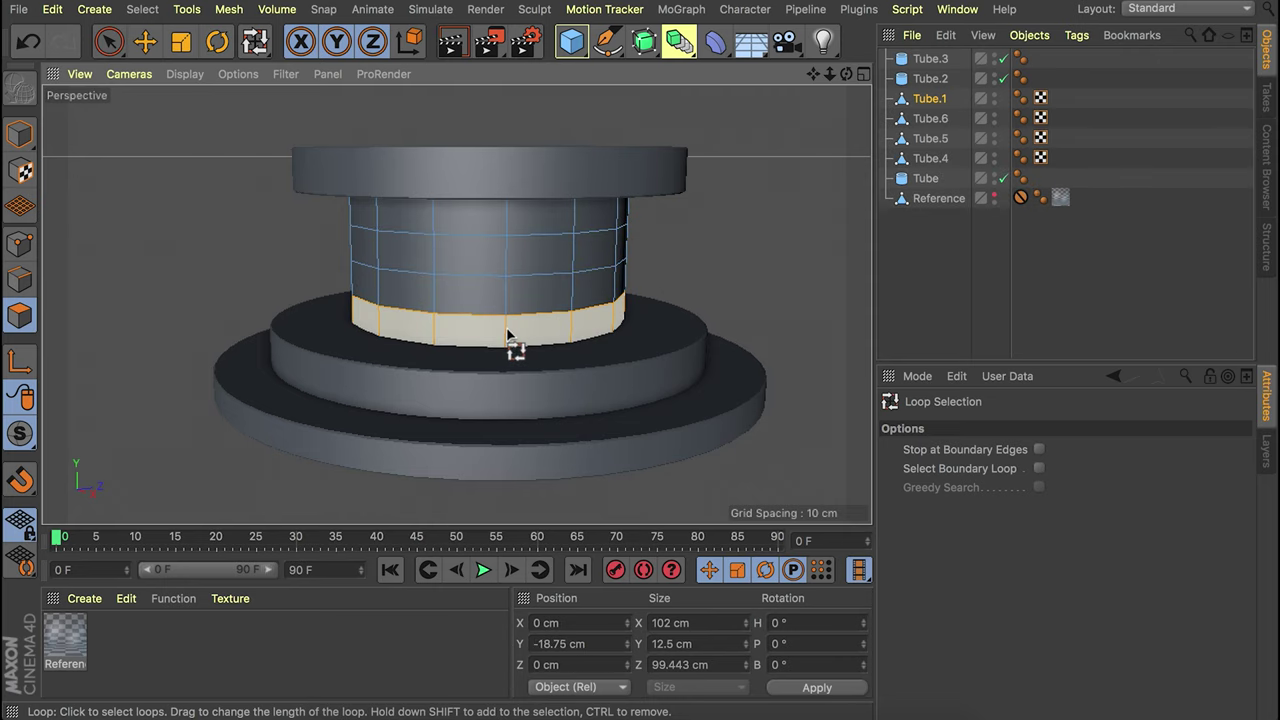
{"action": "key", "text": "u"}
{"action": "key", "text": "p"}
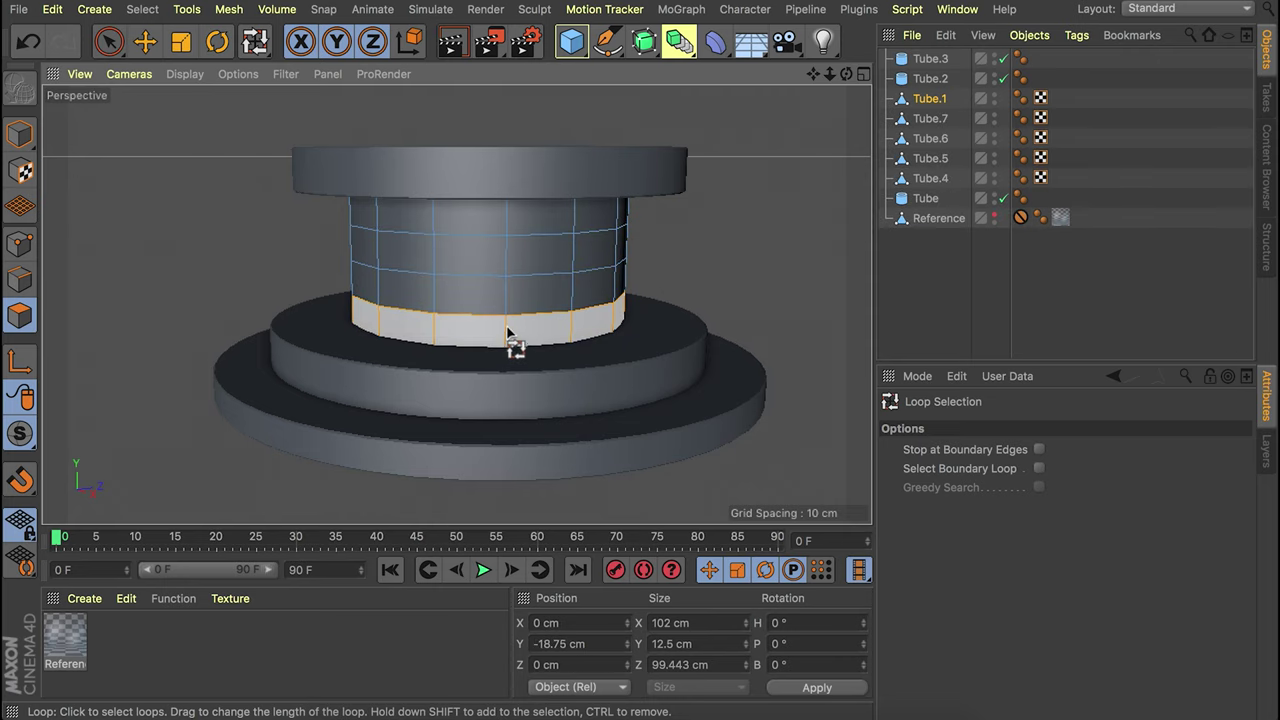
Select the four split brick rows, return to whole-object editing and display the model with line shading.
{"action": "left_click", "coordinate": [922, 198]}
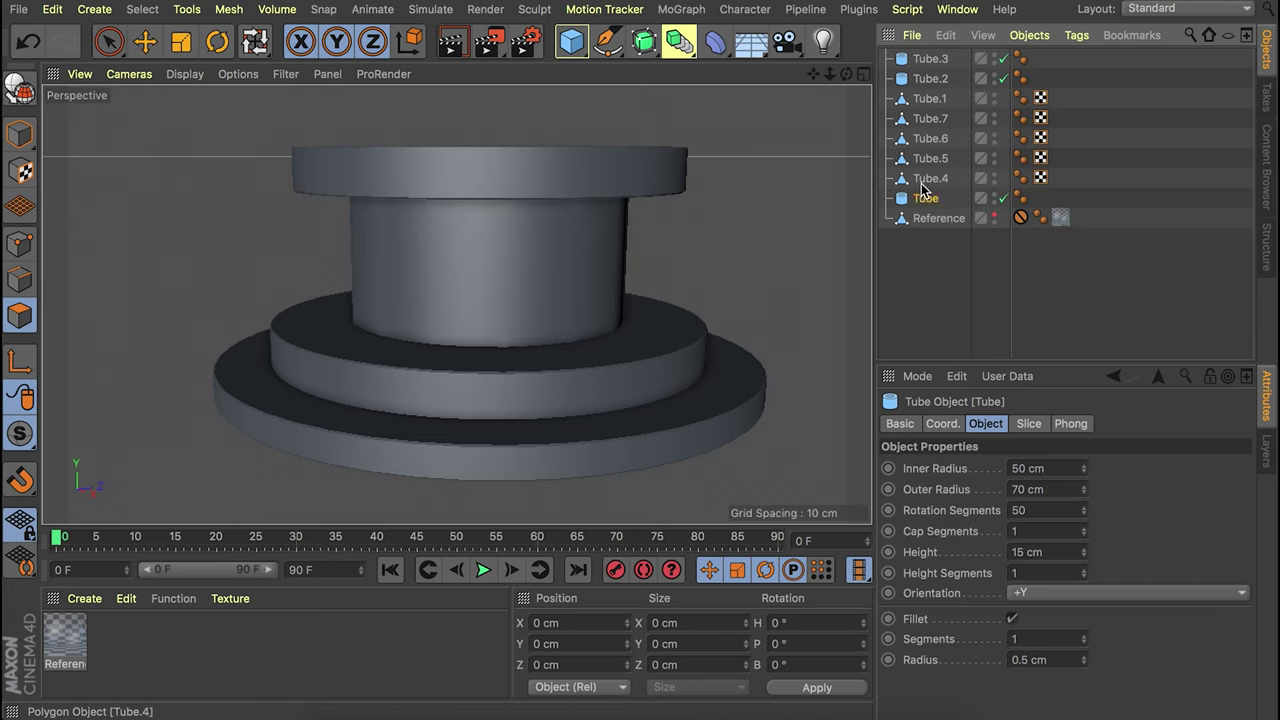
{"action": "left_click", "coordinate": [928, 180]}
{"action": "left_click", "coordinate": [927, 98]}
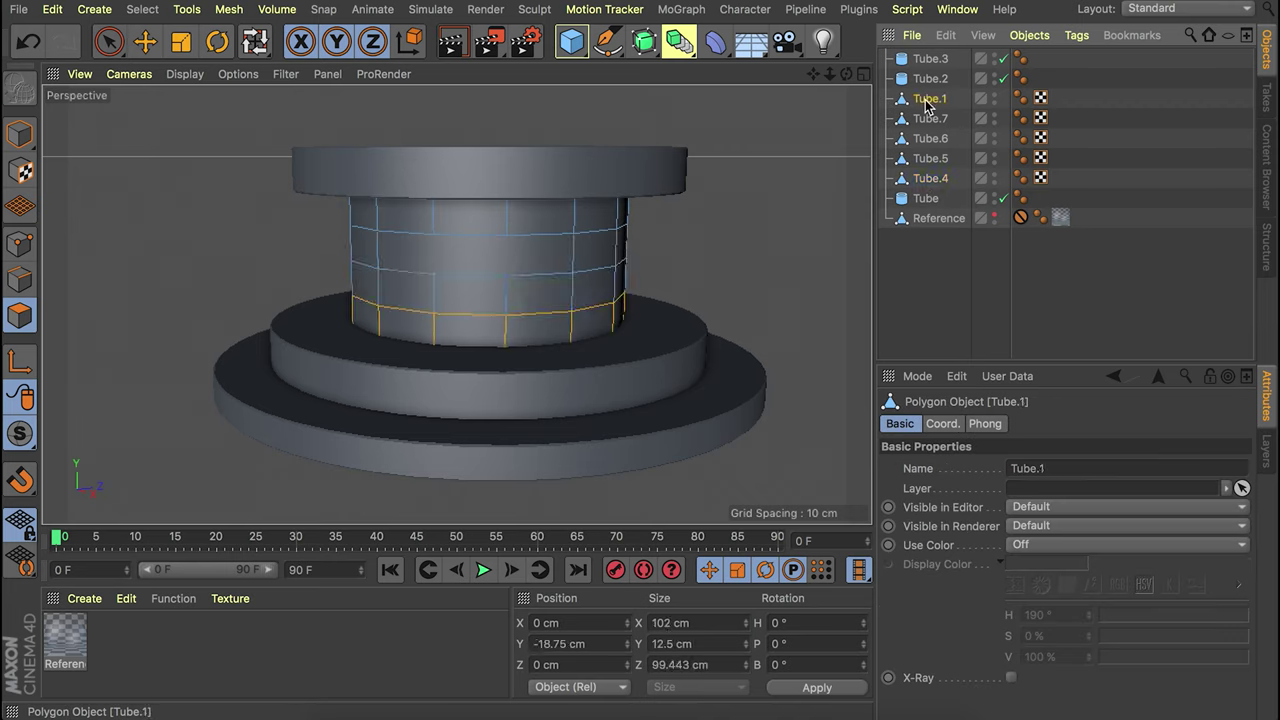
{"action": "left_click", "coordinate": [929, 118]}
{"action": "left_click", "coordinate": [932, 178], "text": "shift"}
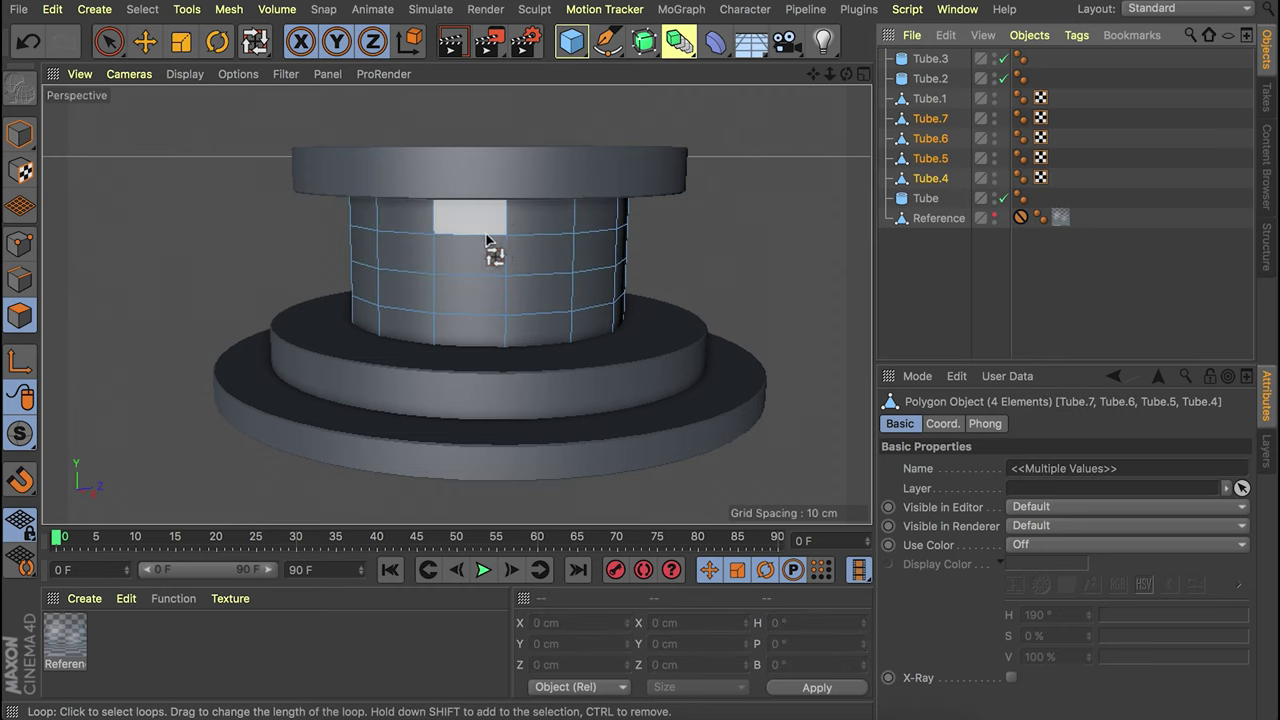
{"action": "left_click", "coordinate": [20, 135]}
{"action": "left_click", "coordinate": [181, 76]}
{"action": "left_click", "coordinate": [236, 118]}
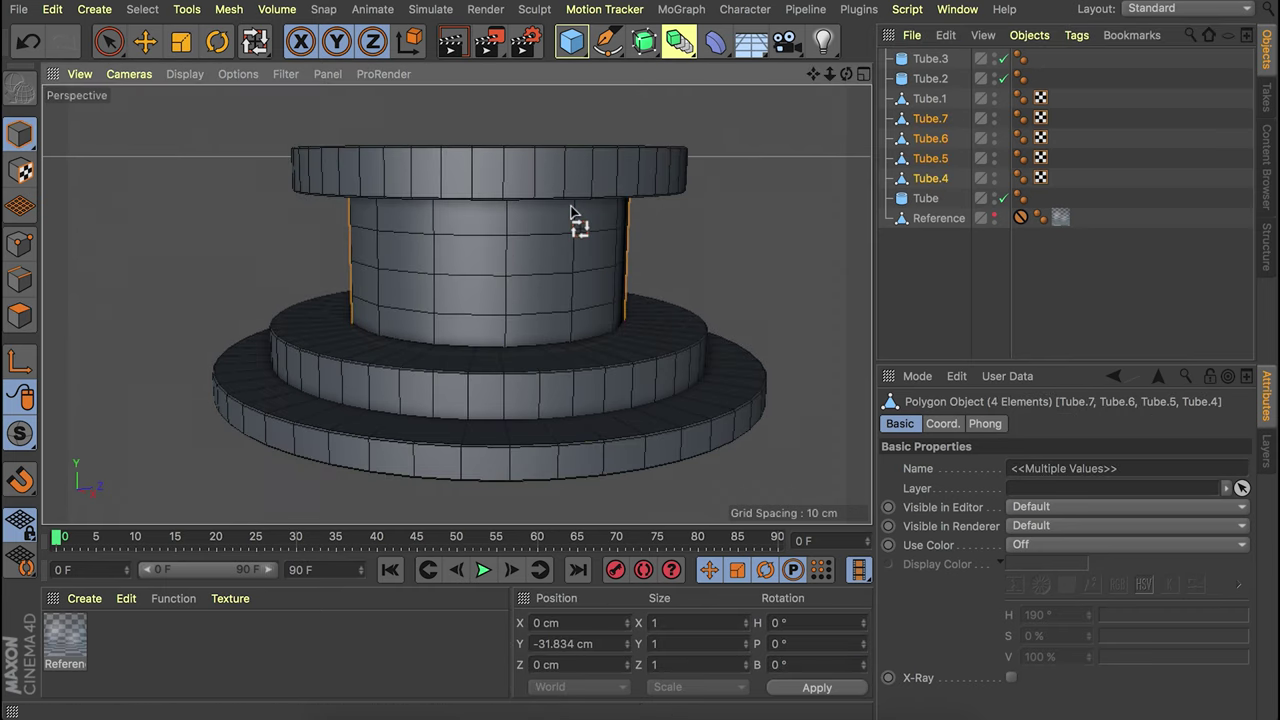
{"action": "key", "text": "e"}
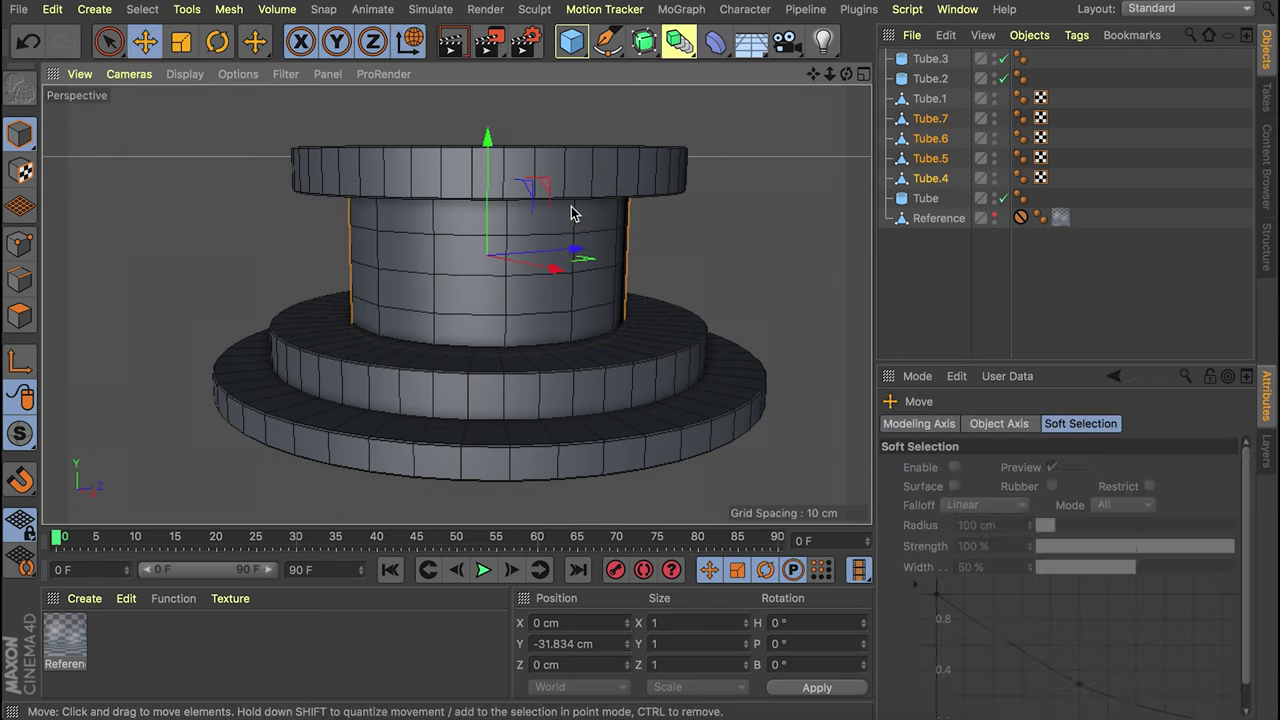
Rotate the first and third brick rows from the top about 13.6° in heading to stagger their joints.
{"action": "left_click", "coordinate": [928, 139]}
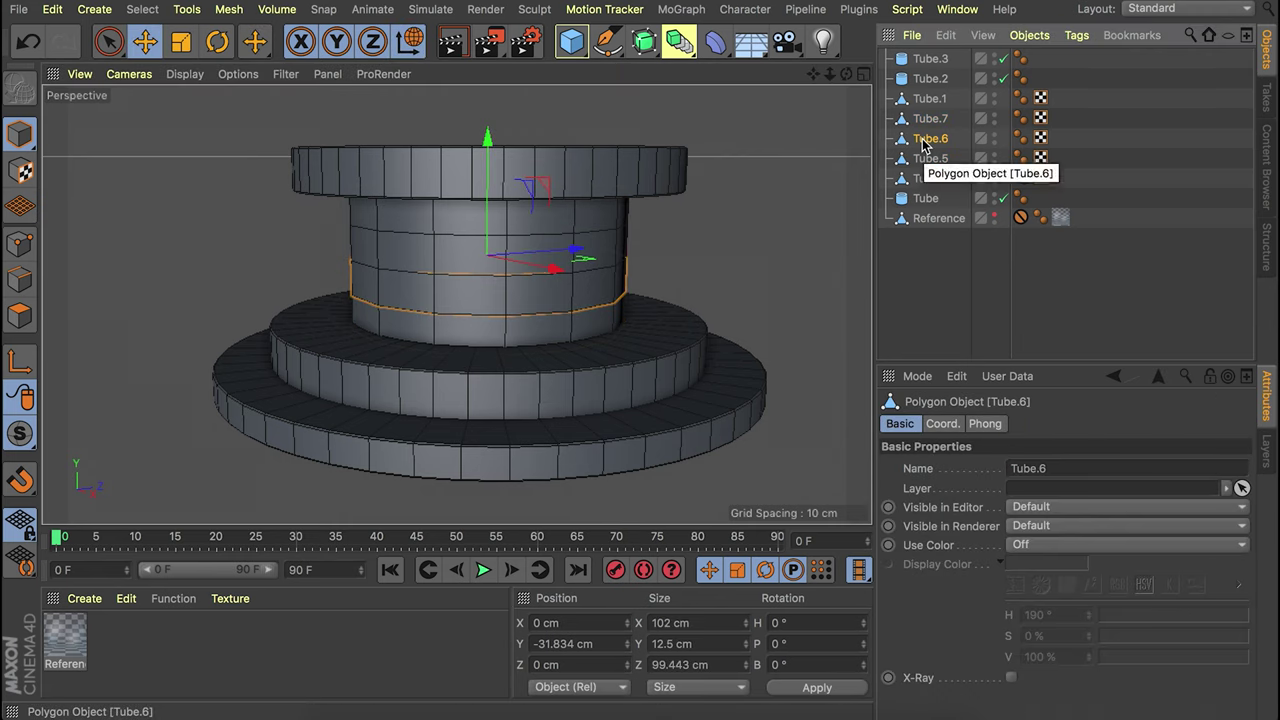
{"action": "left_click", "coordinate": [930, 180], "text": "ctrl"}
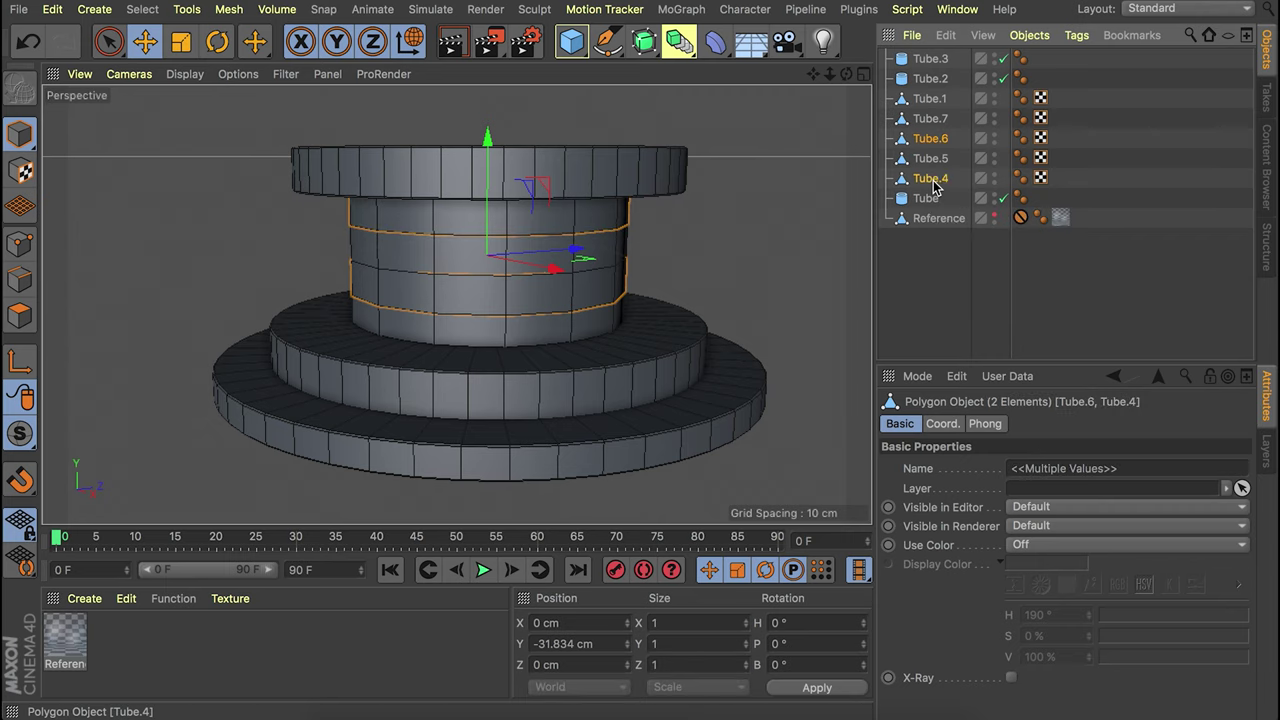
{"action": "scroll", "coordinate": [464, 285], "scroll_direction": "up", "scroll_amount": 3}
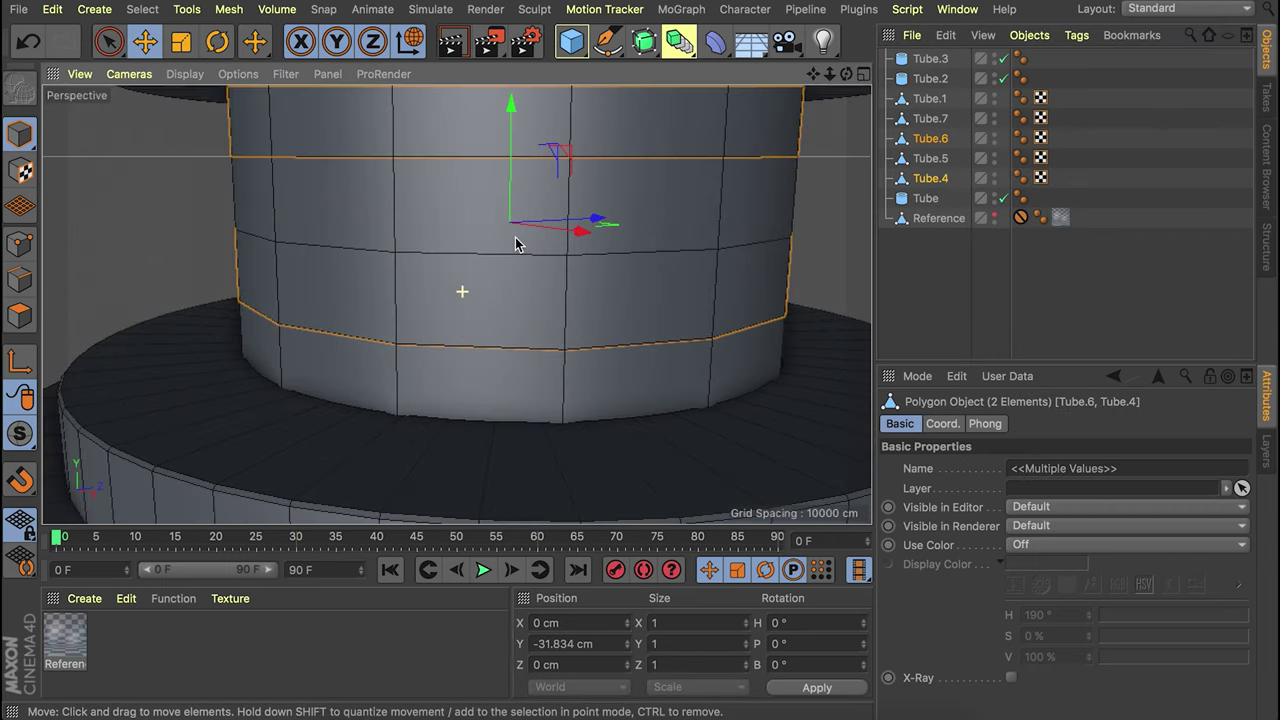
{"action": "key", "text": "r"}
{"action": "left_click_drag", "start_coordinate": [517, 254], "coordinate": [691, 217]}
{"action": "left_click", "coordinate": [930, 119], "text": "shift"}
{"action": "left_click", "coordinate": [29, 42]}
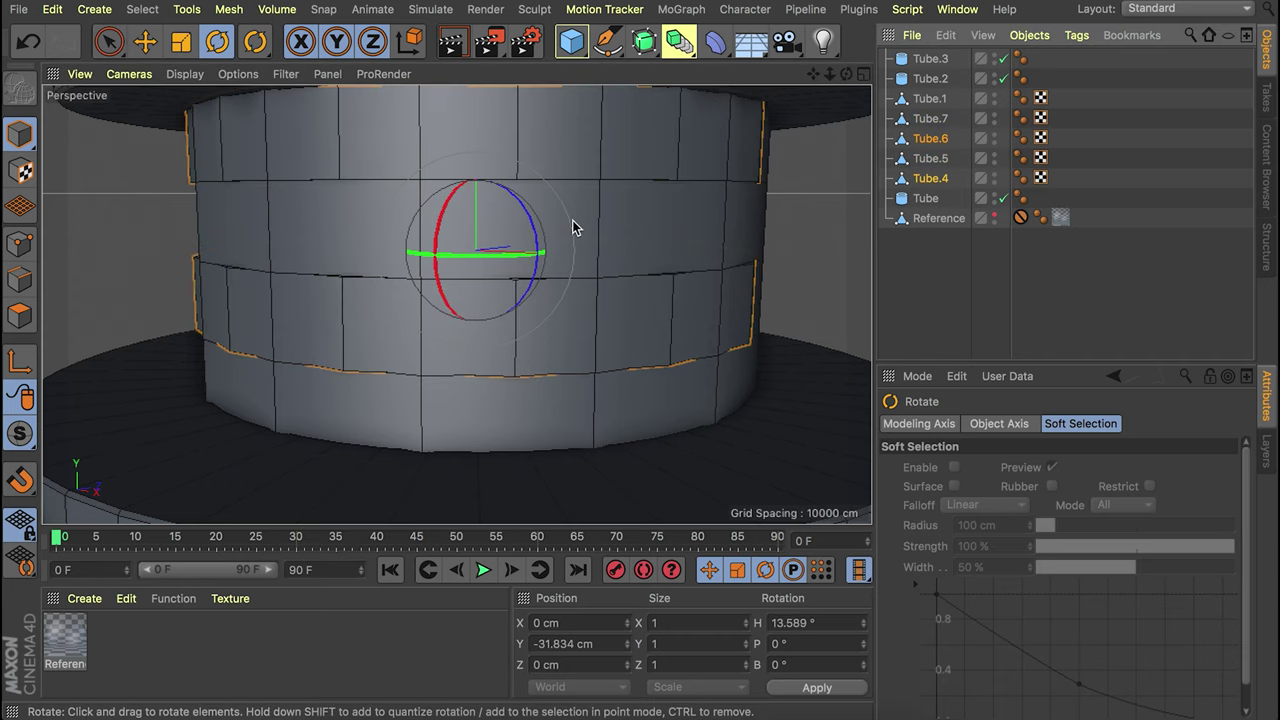
Hide the original unsplit wall object, Tube.1, in both the editor and the renderer.
{"action": "left_click", "coordinate": [995, 104]}
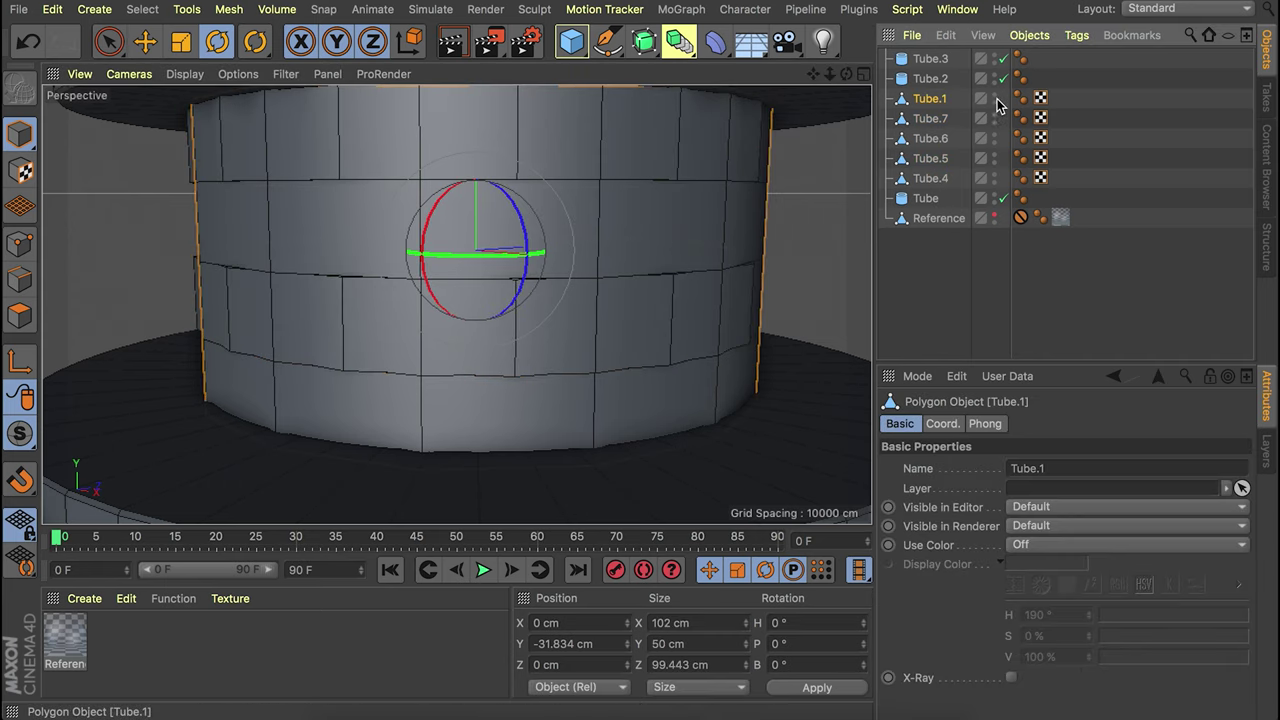
{"action": "left_click", "coordinate": [994, 98], "text": "ctrl"}
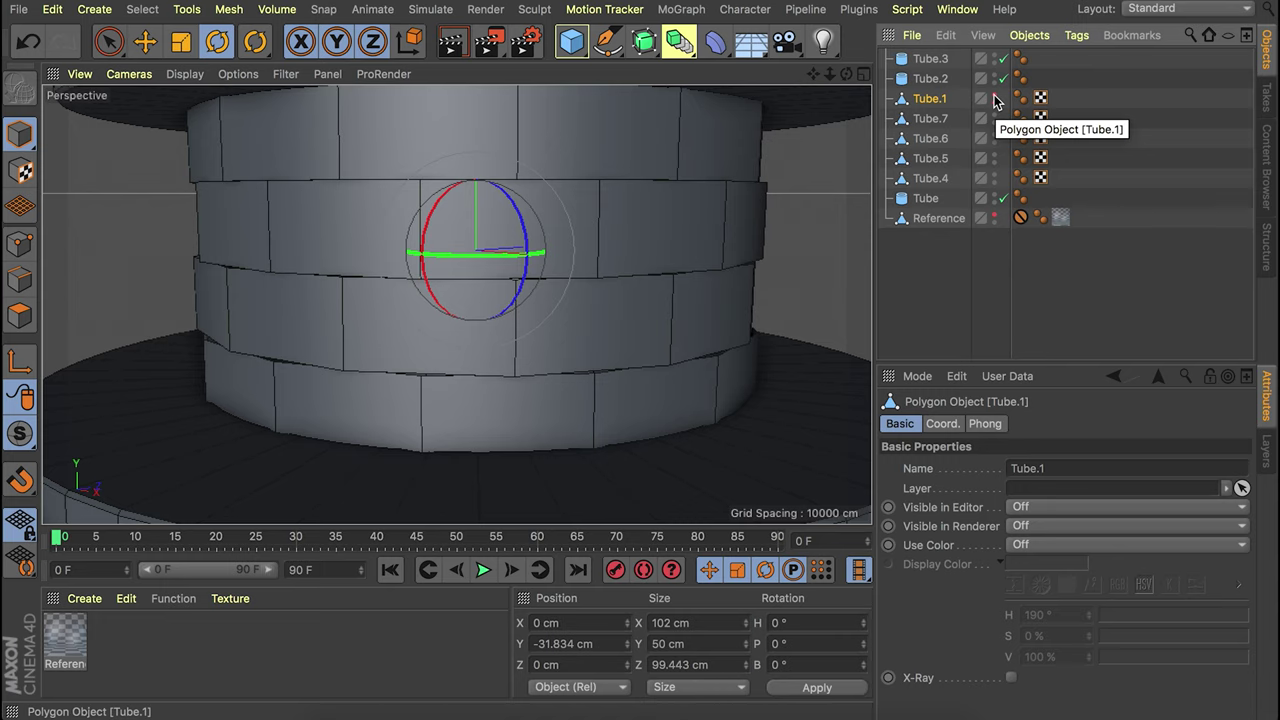
{"action": "left_click", "coordinate": [1107, 136]}
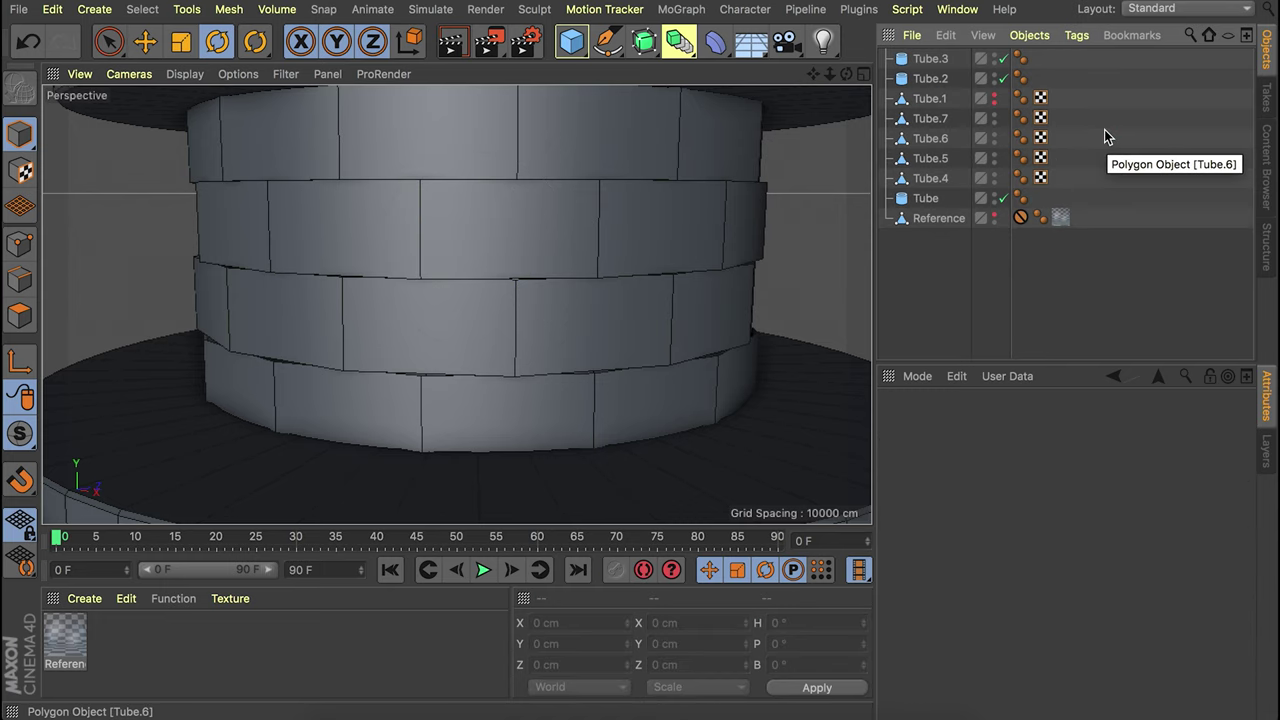
Add a MoExtrude deformer to the top brick row, Tube.4, and set its extrusion steps to 2.
{"action": "left_click", "coordinate": [453, 139]}
{"action": "middle_click_drag", "start_coordinate": [483, 151], "coordinate": [467, 195], "text": "alt"}
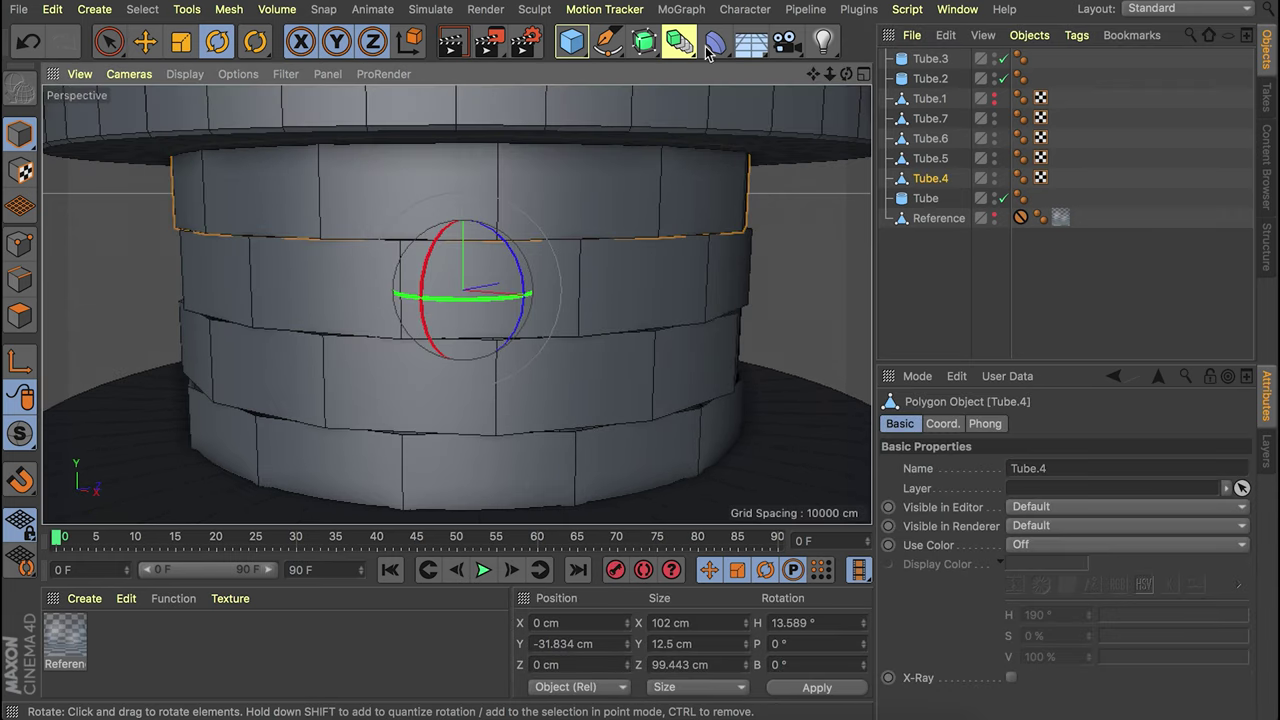
{"action": "left_click", "coordinate": [690, 10]}
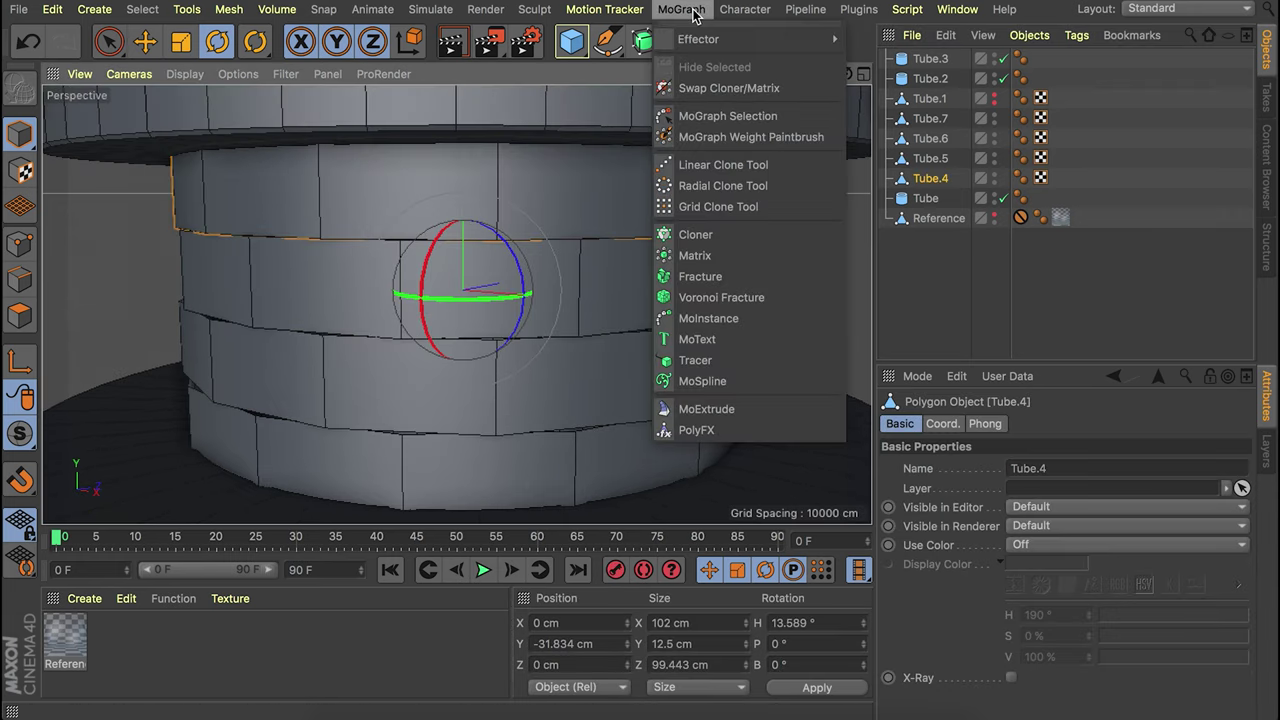
{"action": "left_click", "coordinate": [736, 414]}
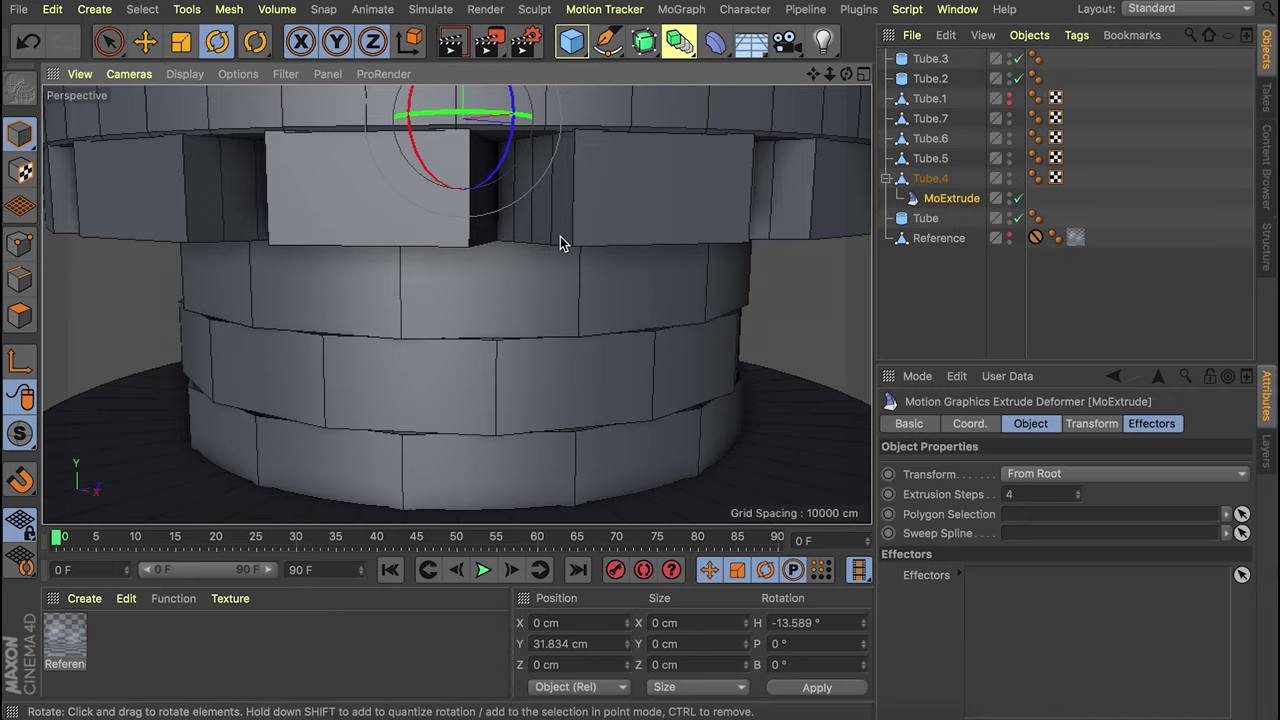
{"action": "left_click_drag", "start_coordinate": [460, 201], "coordinate": [428, 153], "text": "alt"}
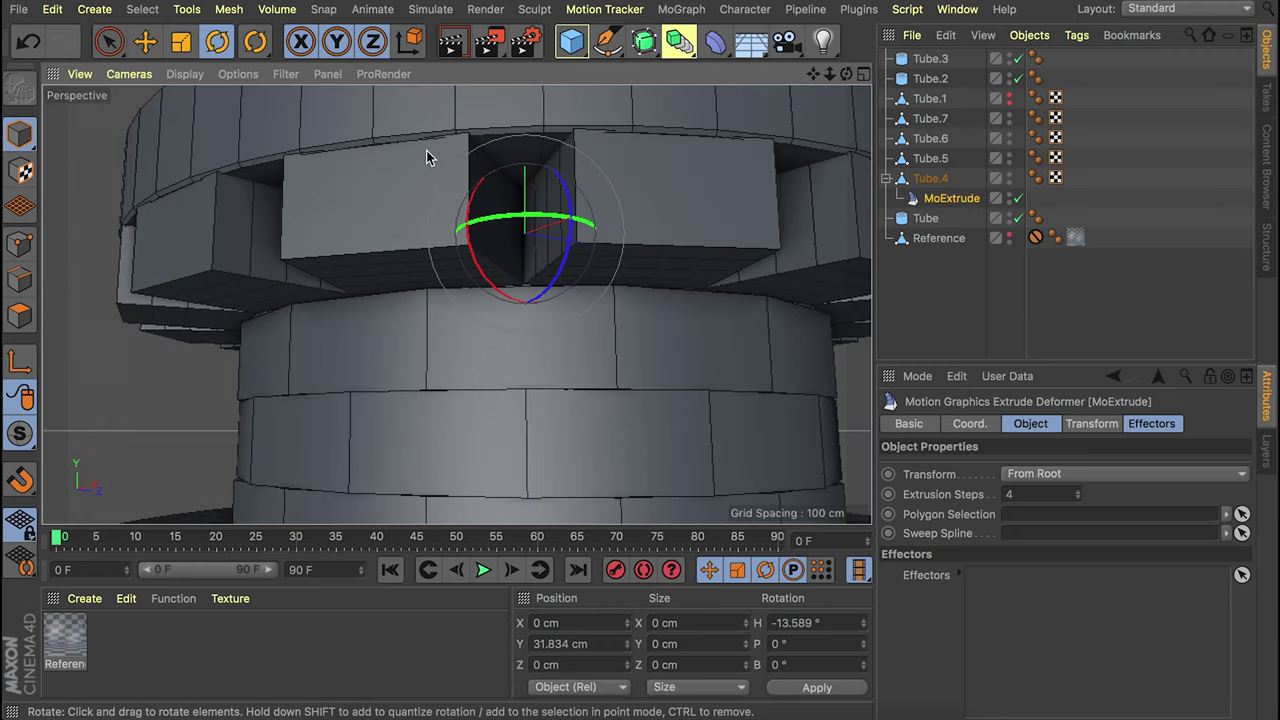
{"action": "left_click", "coordinate": [1077, 499]}
{"action": "left_click", "coordinate": [1077, 499]}
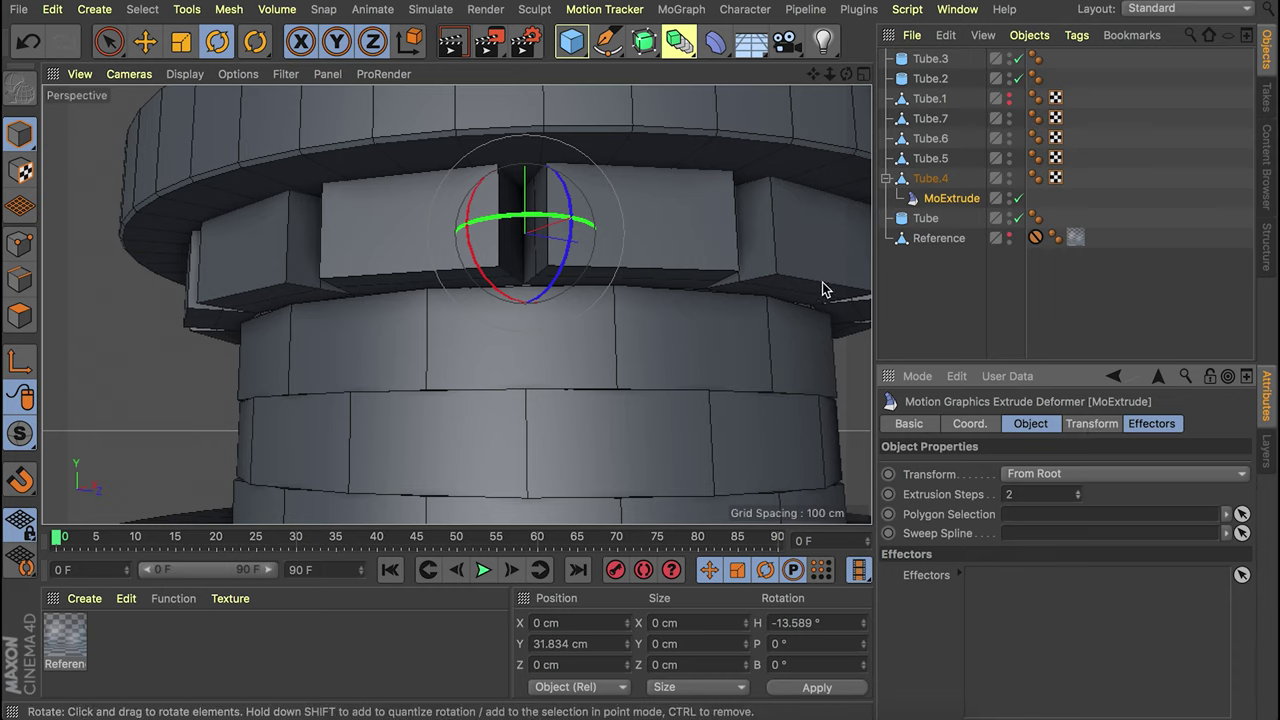
Set the MoExtrude deformer's transform position in Z to 1.2 cm.
{"action": "left_click", "coordinate": [1103, 426]}
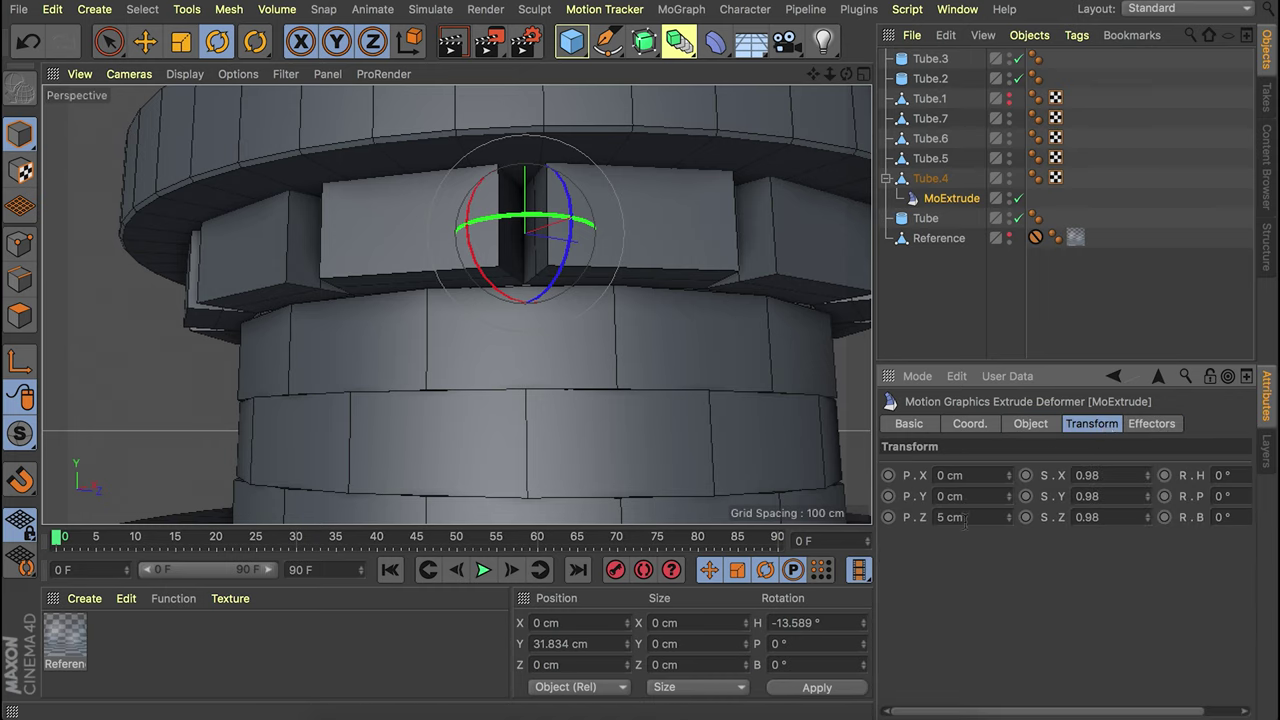
{"action": "double_click", "coordinate": [964, 517]}
{"action": "type", "text": "1.2"}
{"action": "key", "text": "Return"}
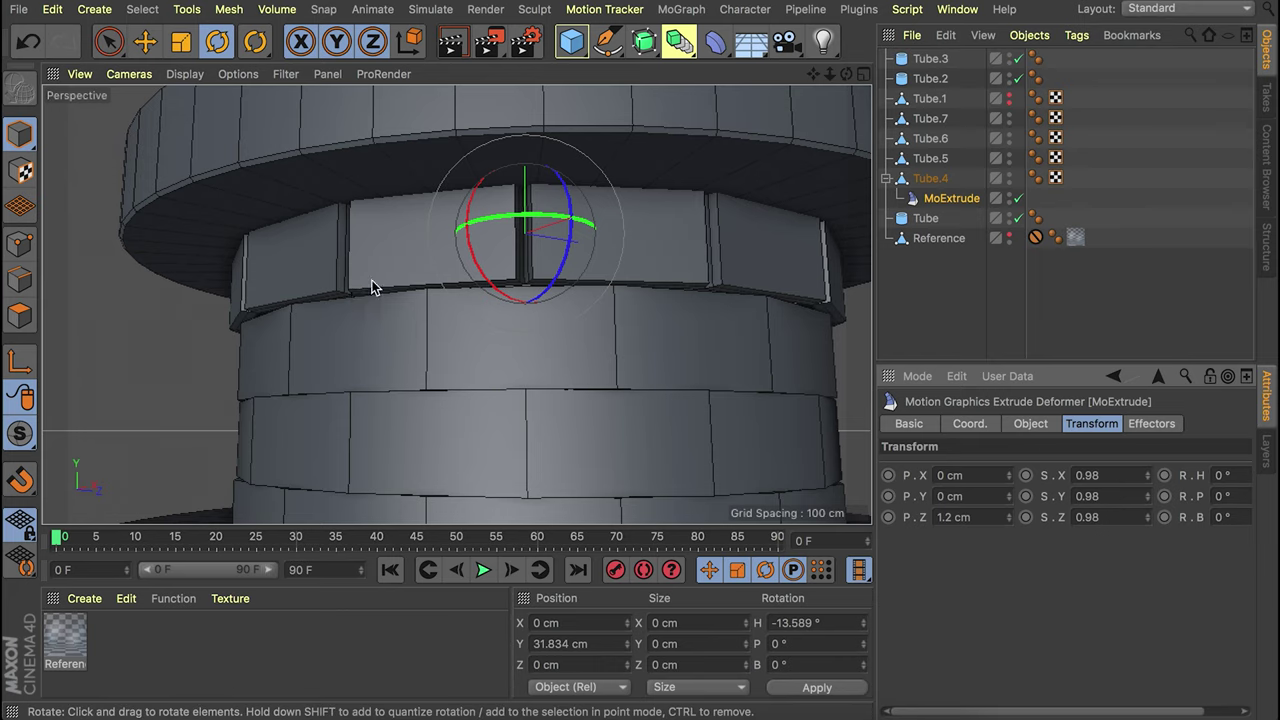
Add a Bevel deformer to the top brick row and limit its edge bevels by a 40° angle threshold.
{"action": "scroll", "coordinate": [426, 228], "scroll_direction": "up", "scroll_amount": 6}
{"action": "scroll", "coordinate": [395, 195], "scroll_direction": "down", "scroll_amount": 5}
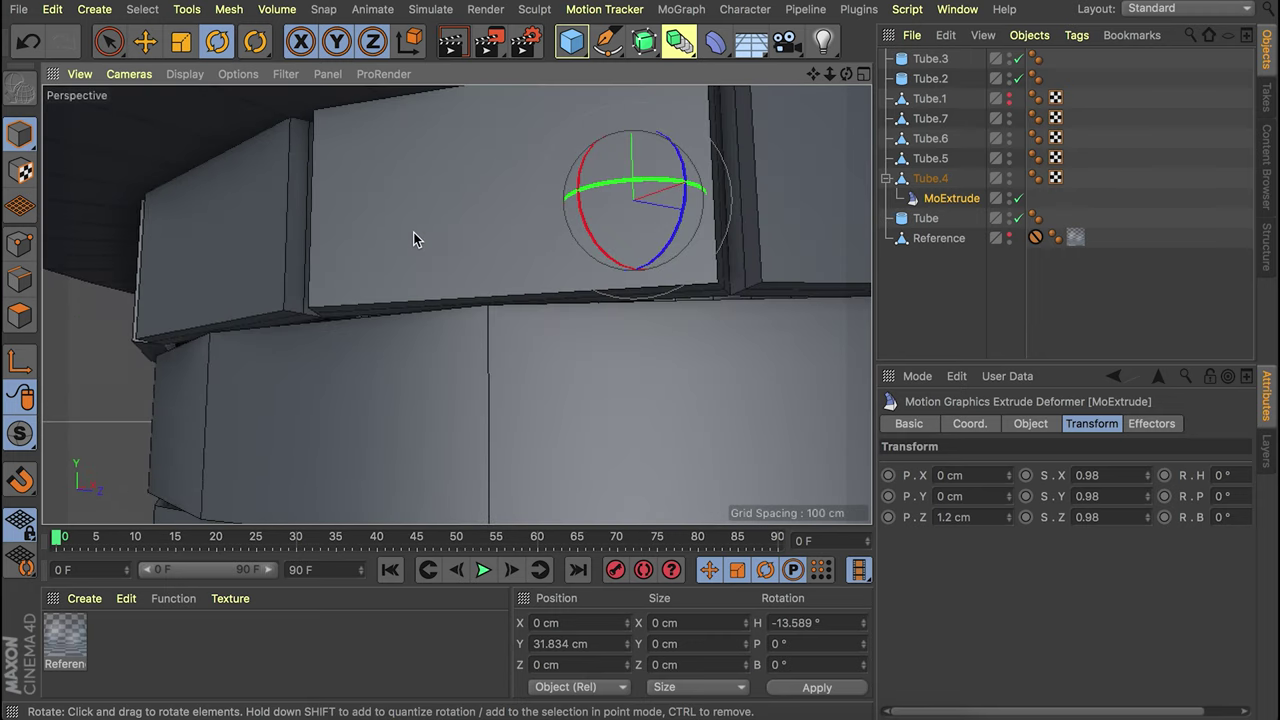
{"action": "left_click", "coordinate": [716, 42]}
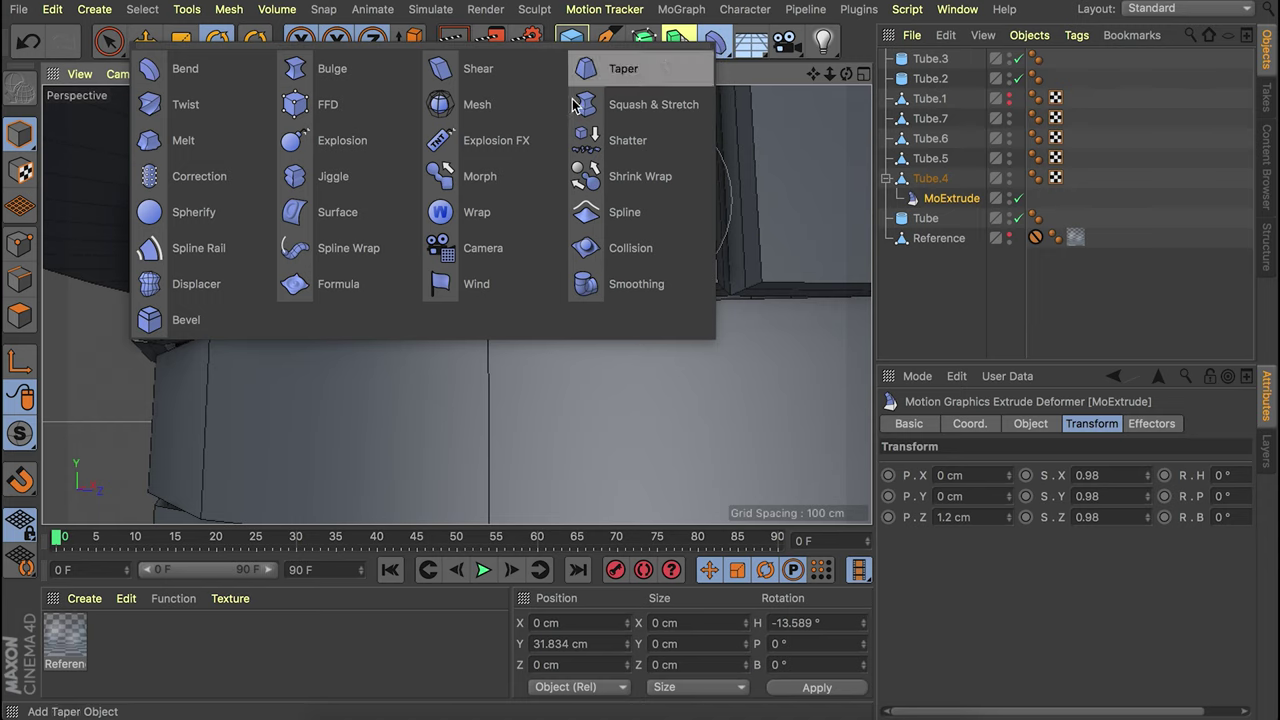
{"action": "left_click", "coordinate": [186, 320]}
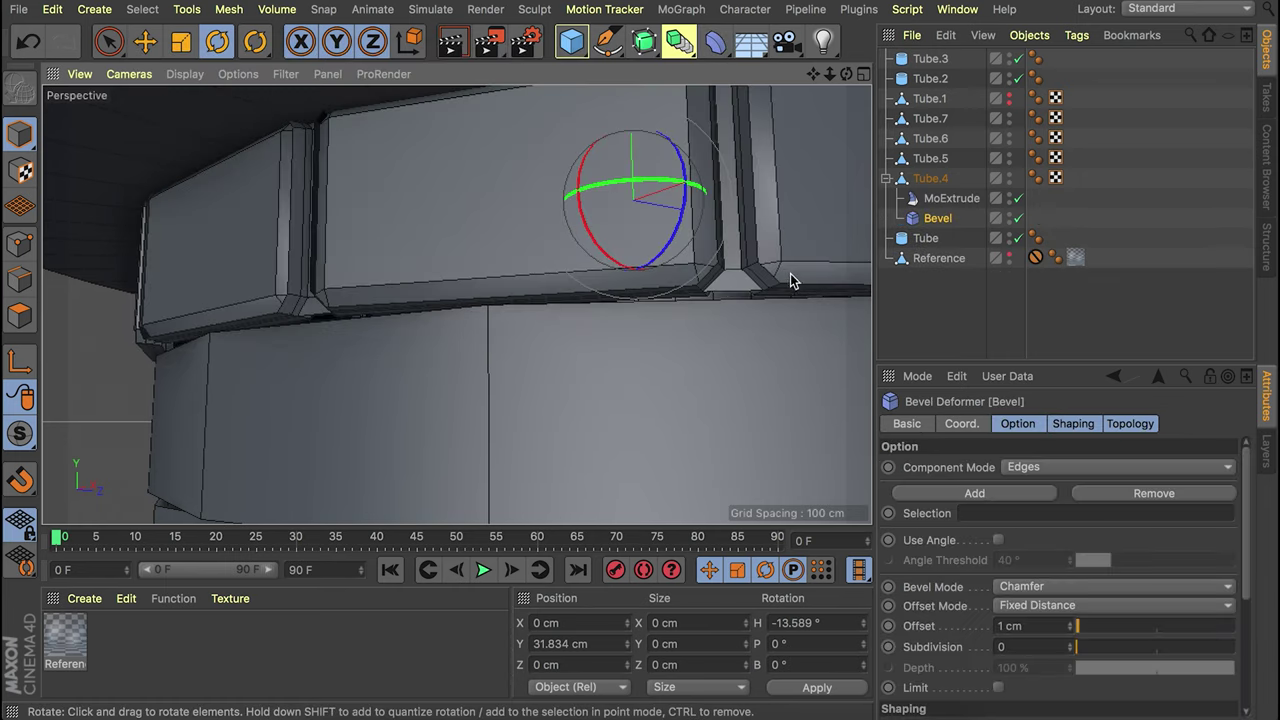
{"action": "left_click_drag", "start_coordinate": [639, 254], "coordinate": [577, 226], "text": "alt"}
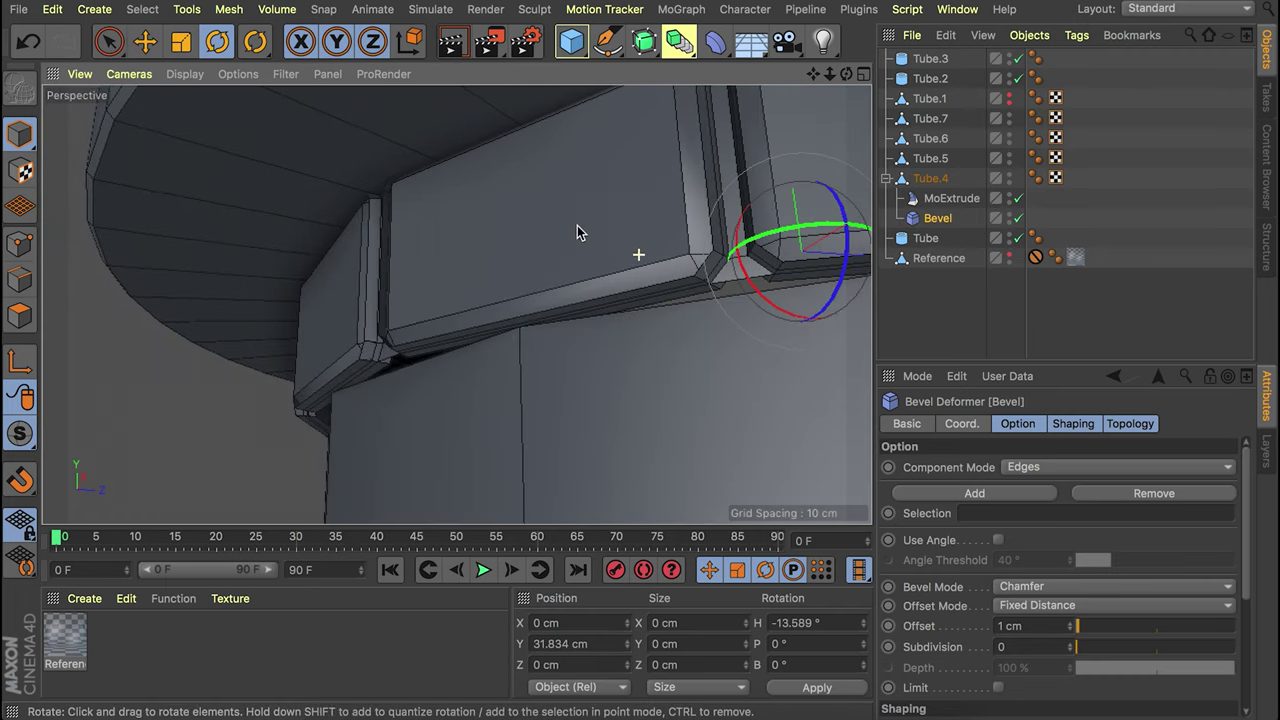
{"action": "left_click", "coordinate": [998, 540]}
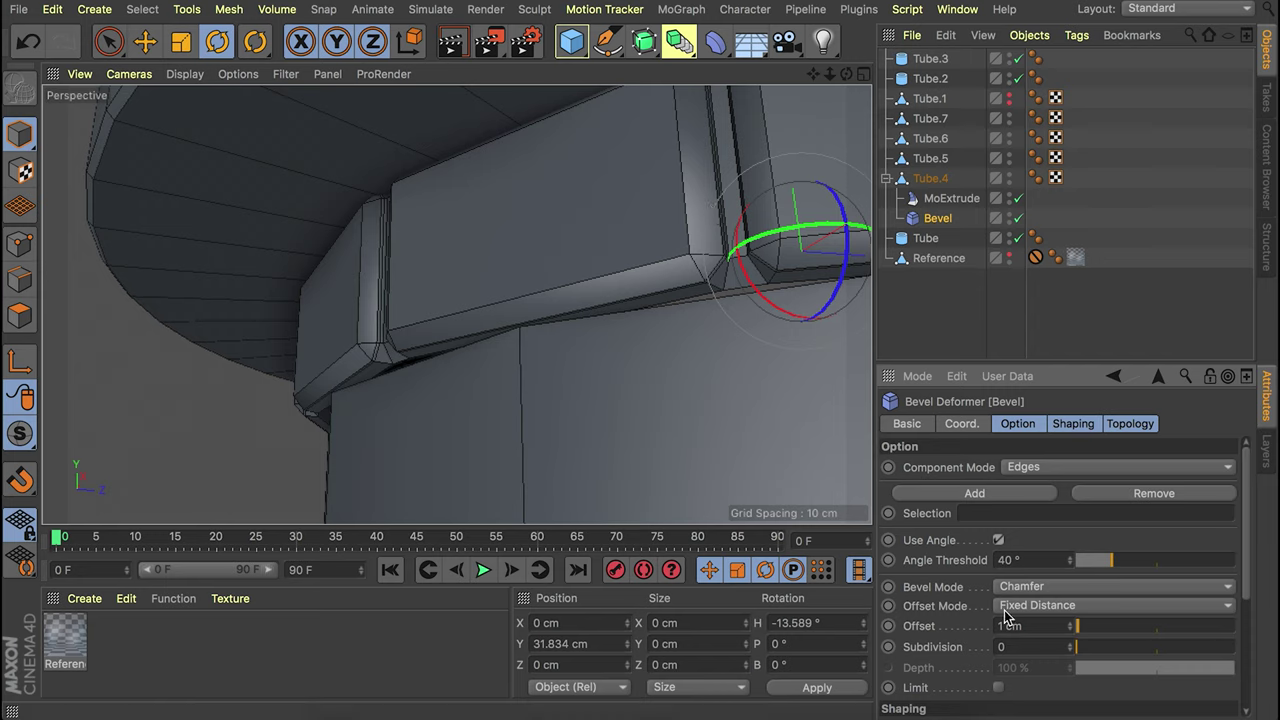
Set the Bevel deformer's offset to 1.5 cm and its subdivision to 5.
{"action": "left_click", "coordinate": [1056, 624]}
{"action": "type", "text": "1.5"}
{"action": "key", "text": "Return"}
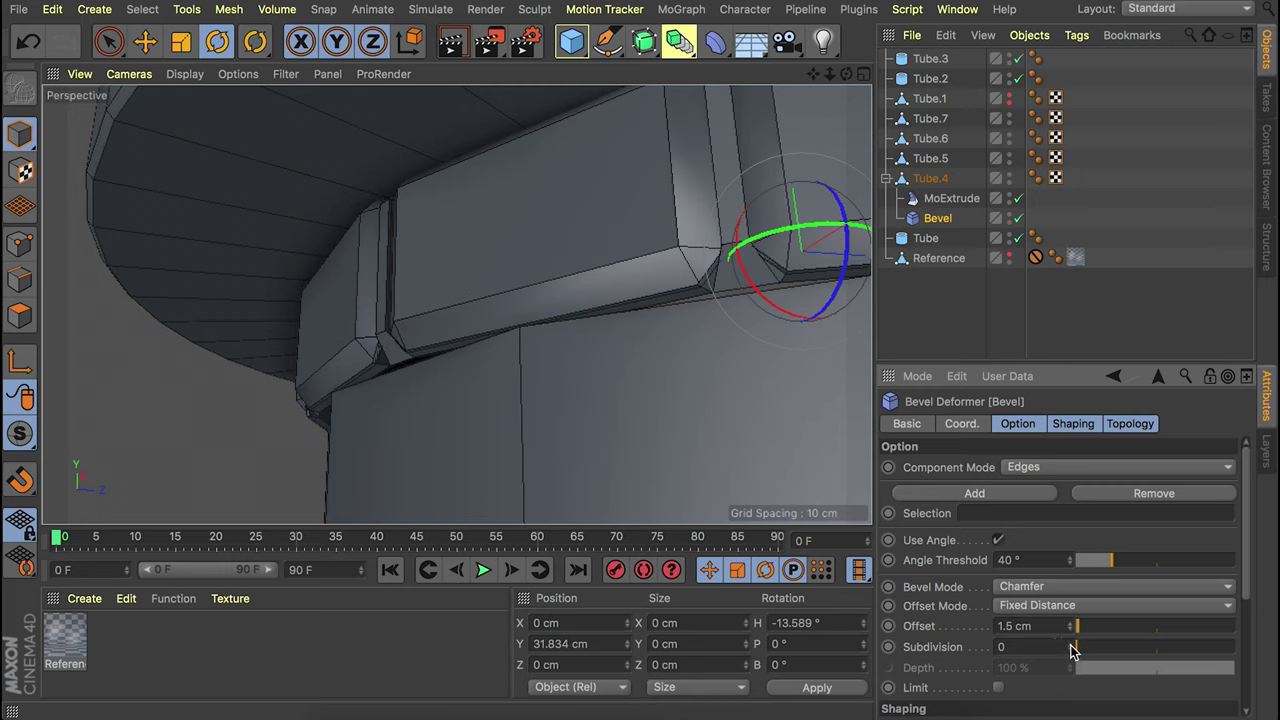
{"action": "left_click", "coordinate": [1071, 643]}
{"action": "left_click", "coordinate": [1071, 642]}
{"action": "left_click", "coordinate": [1071, 642]}
{"action": "left_click", "coordinate": [1071, 641]}
{"action": "left_click", "coordinate": [1071, 641]}
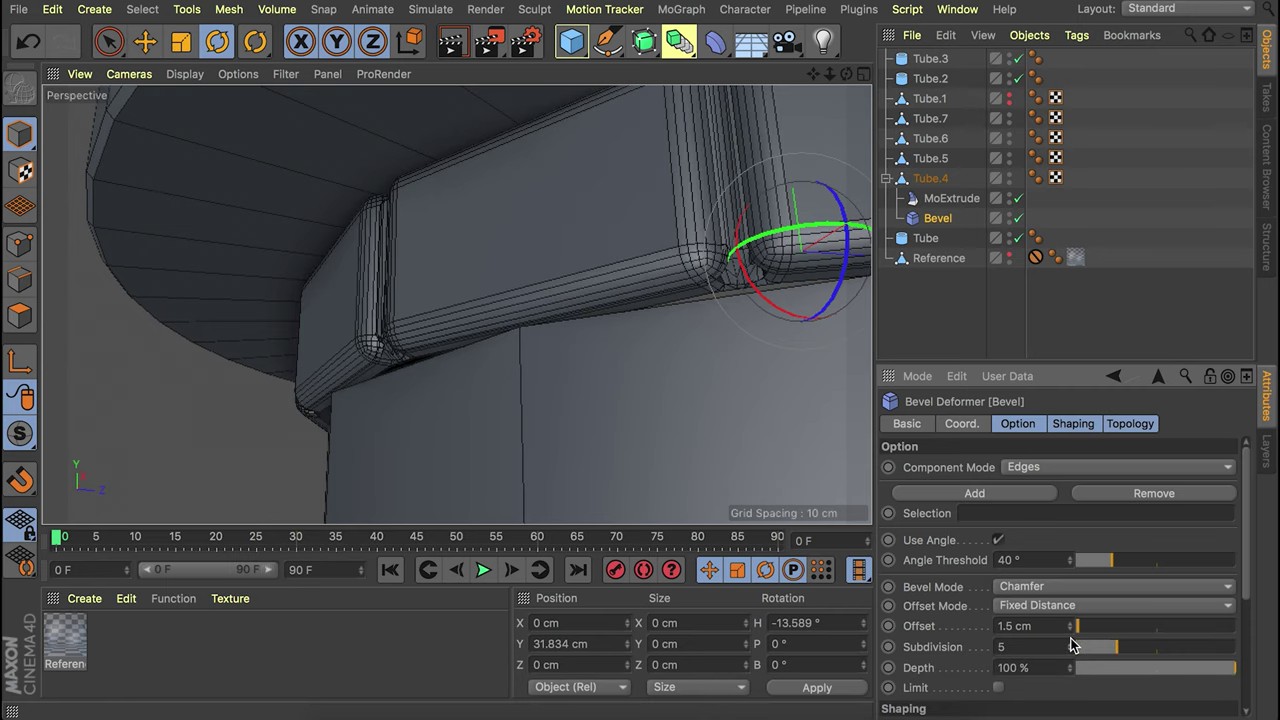
Copy the MoExtrude and Bevel deformers from the top brick row onto the other three rows, Tube.5, Tube.6 and Tube.7.
{"action": "left_click_drag", "start_coordinate": [782, 349], "coordinate": [763, 303], "text": "alt"}
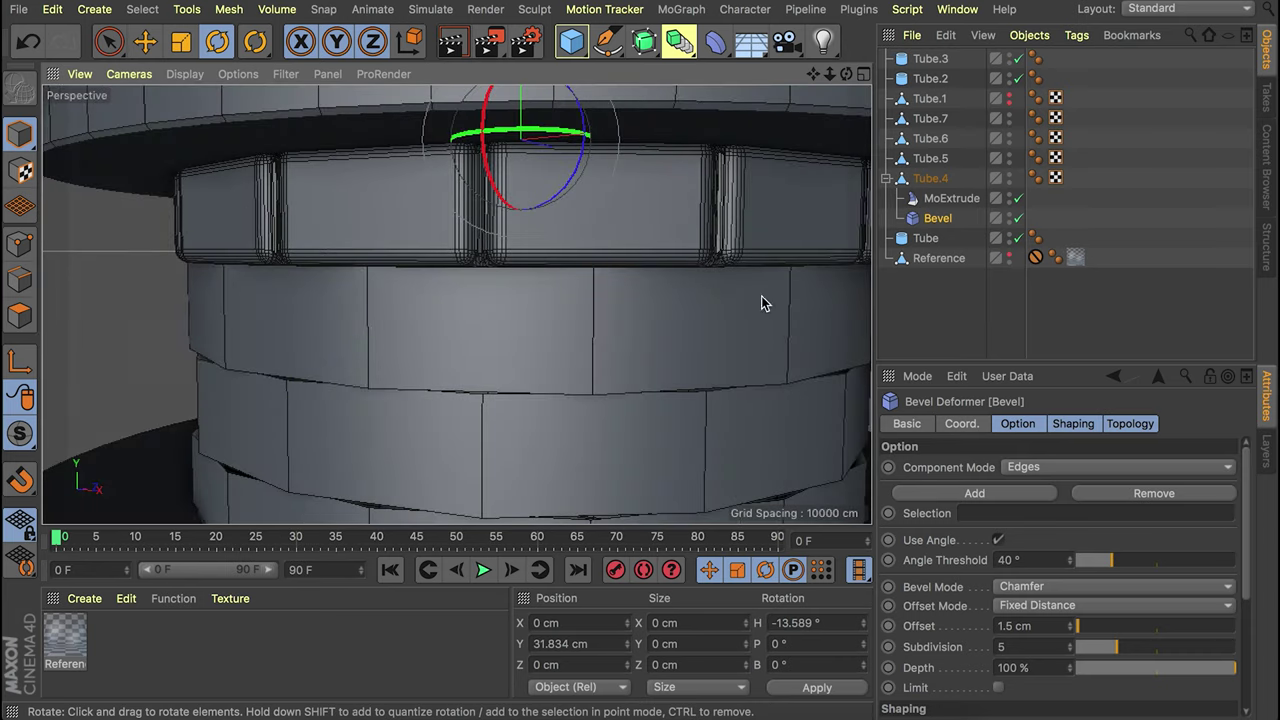
{"action": "left_click", "coordinate": [940, 199]}
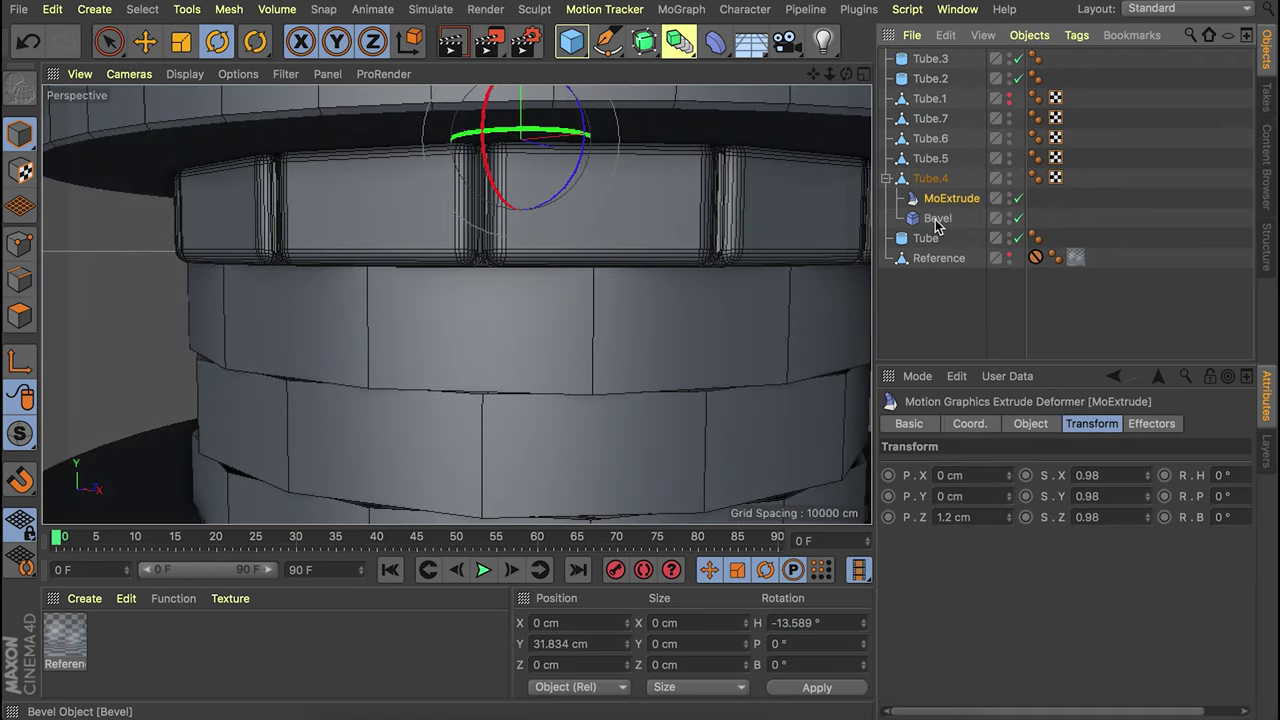
{"action": "left_click", "coordinate": [938, 219], "text": "shift"}
{"action": "left_click_drag", "start_coordinate": [948, 206], "coordinate": [936, 121]}
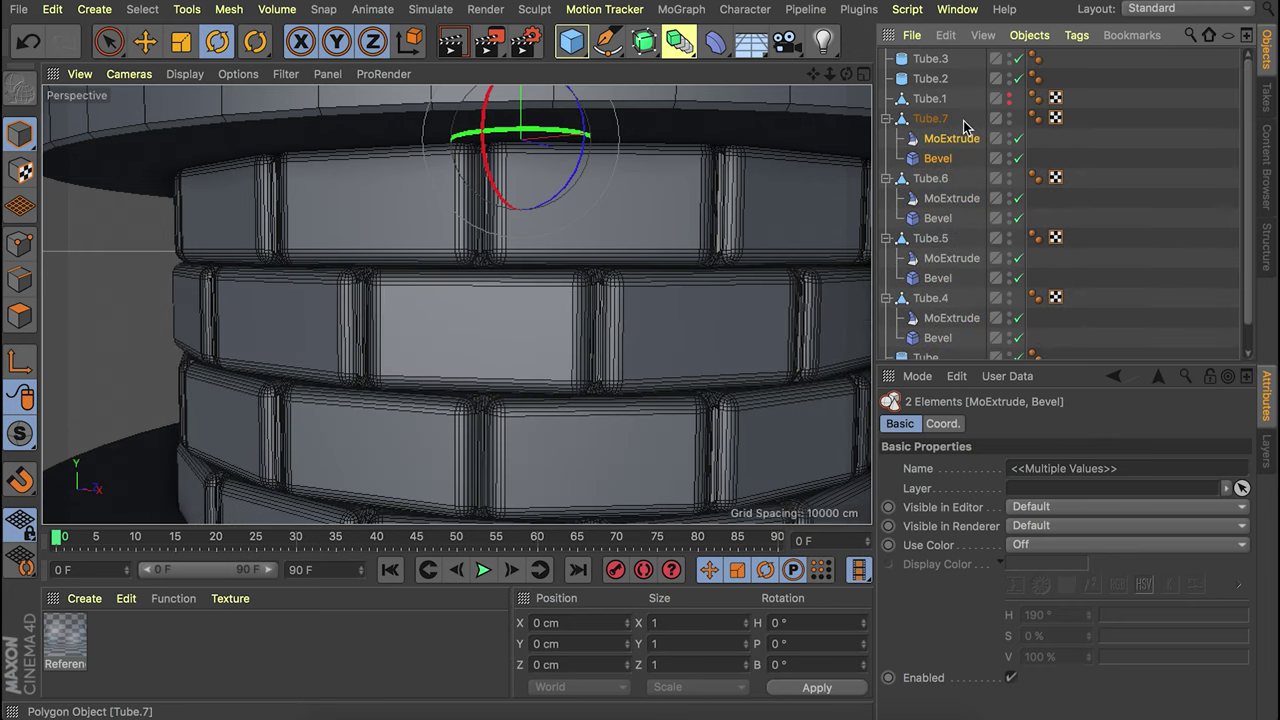
{"action": "left_click", "coordinate": [1108, 172]}
Collapse the four brick-row hierarchies, make the Reference model visible and display the scene shaded without lines.
{"action": "right_click_drag", "start_coordinate": [569, 205], "coordinate": [555, 256], "text": "alt"}
{"action": "scroll", "coordinate": [555, 262], "scroll_direction": "down", "scroll_amount": 5}
{"action": "left_click_drag", "start_coordinate": [537, 289], "coordinate": [617, 303], "text": "alt"}
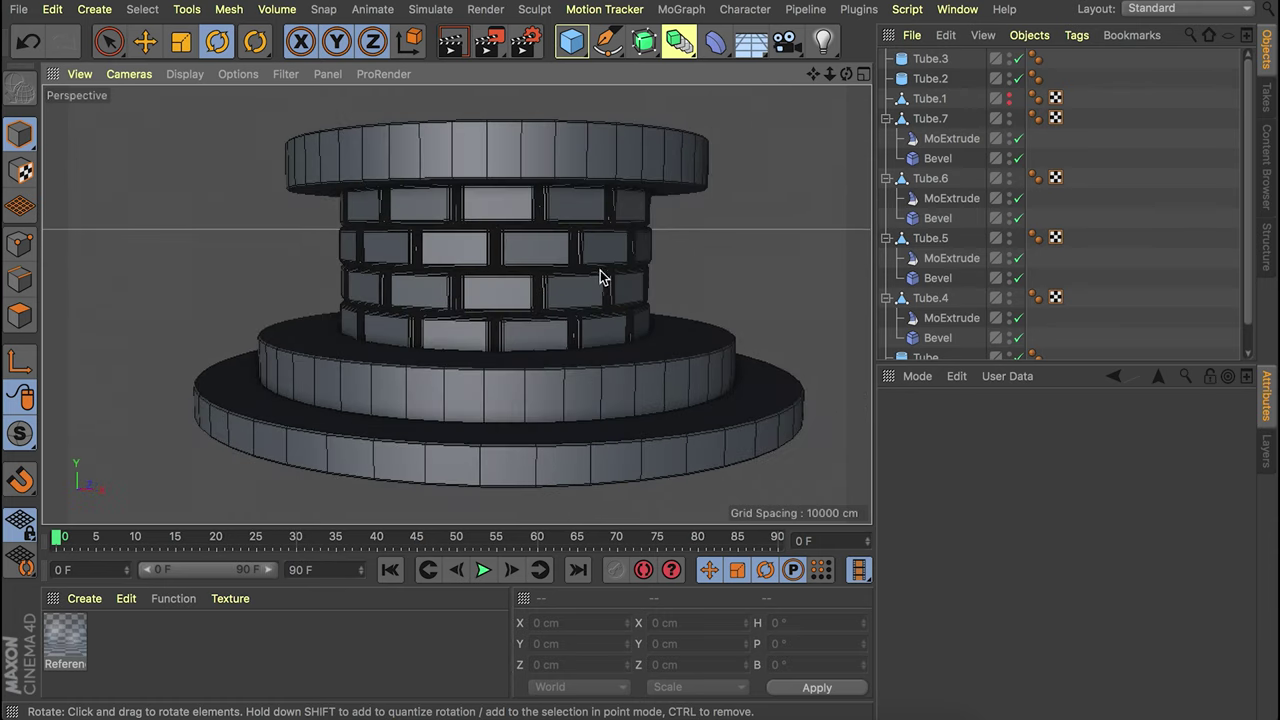
{"action": "left_click", "coordinate": [886, 119]}
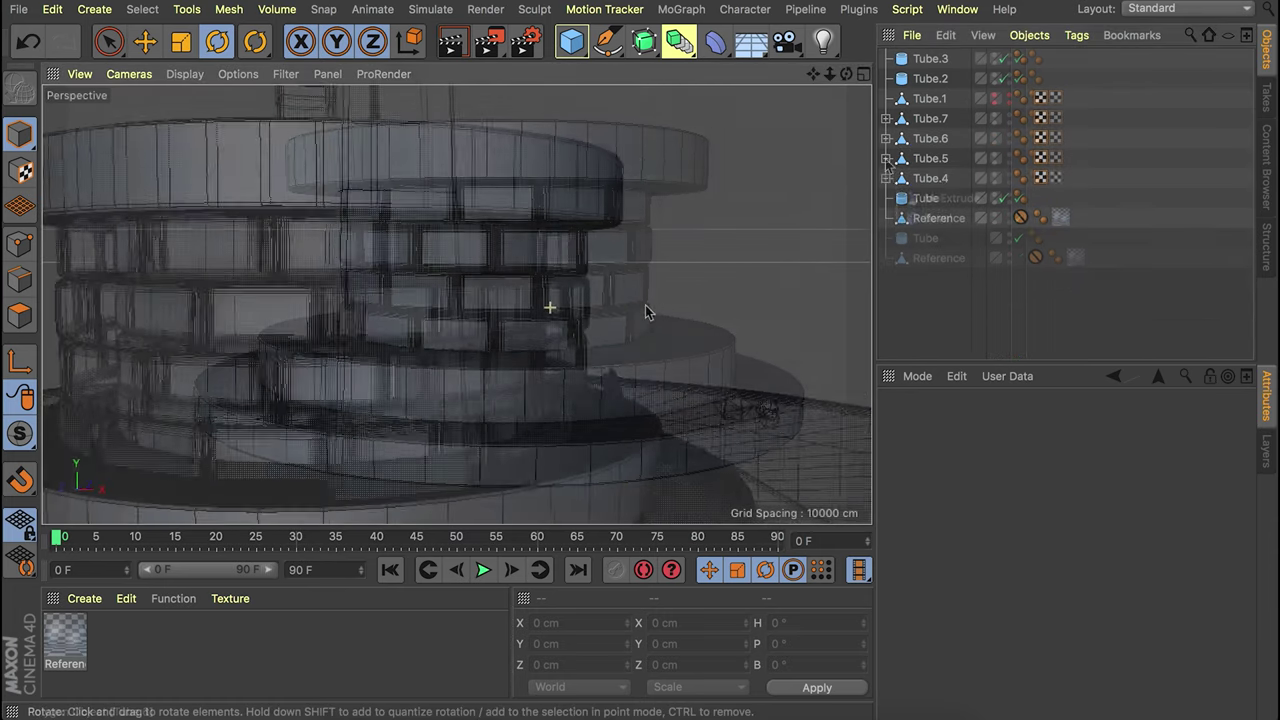
{"action": "left_click_drag", "start_coordinate": [648, 311], "coordinate": [593, 313], "text": "alt"}
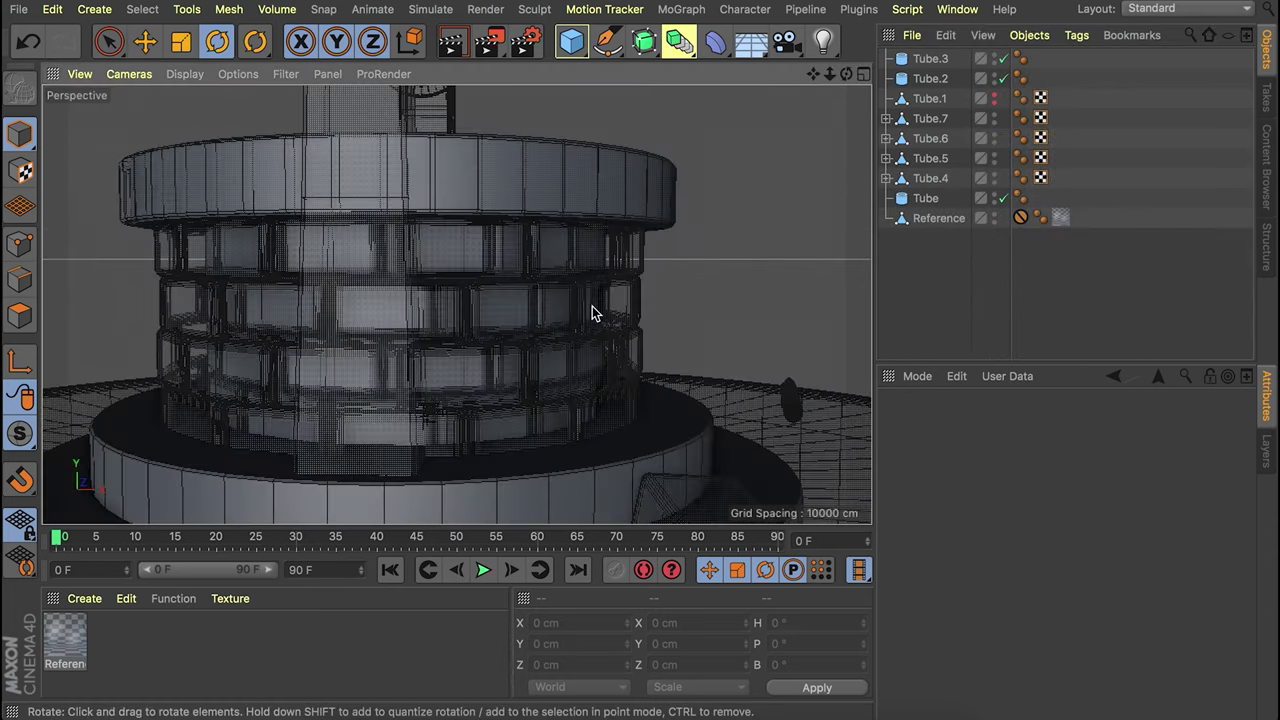
{"action": "left_click", "coordinate": [184, 74]}
{"action": "left_click", "coordinate": [205, 103]}
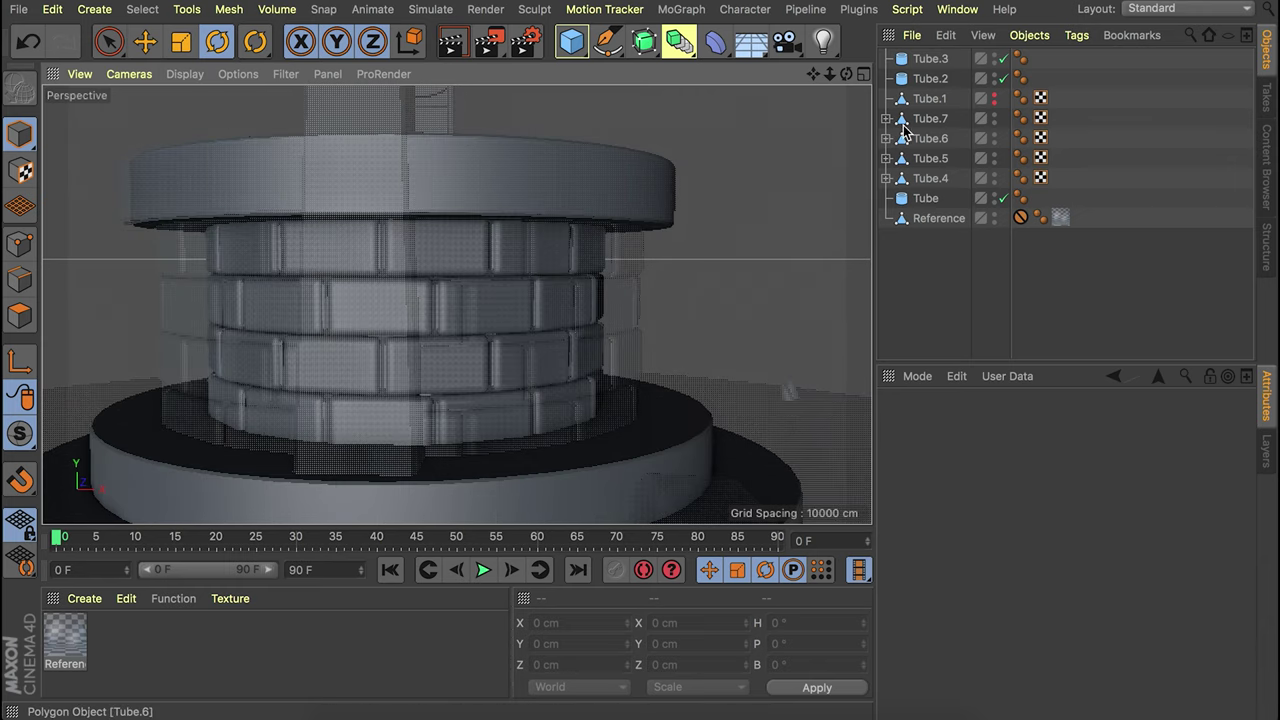
Scale Tube.1 and the four brick rows outward in X and Z only, matching the reference wall's width.
{"action": "left_click", "coordinate": [928, 98]}
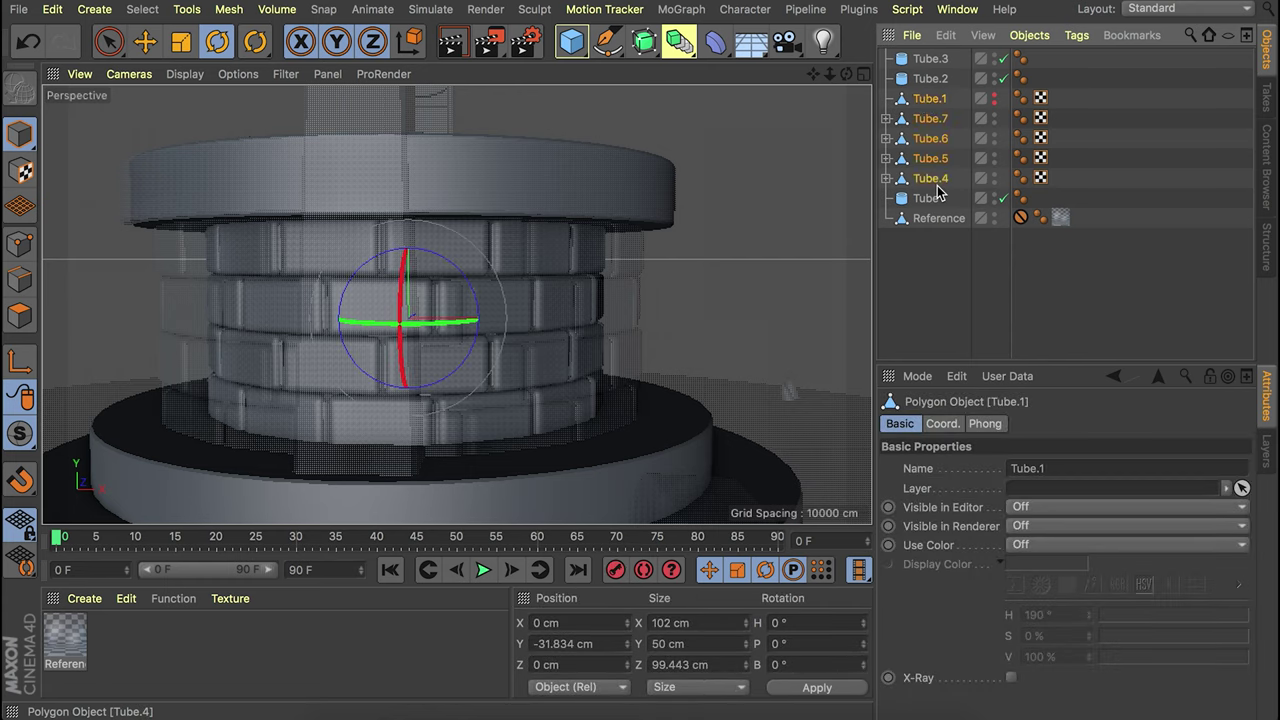
{"action": "left_click", "coordinate": [932, 178], "text": "shift"}
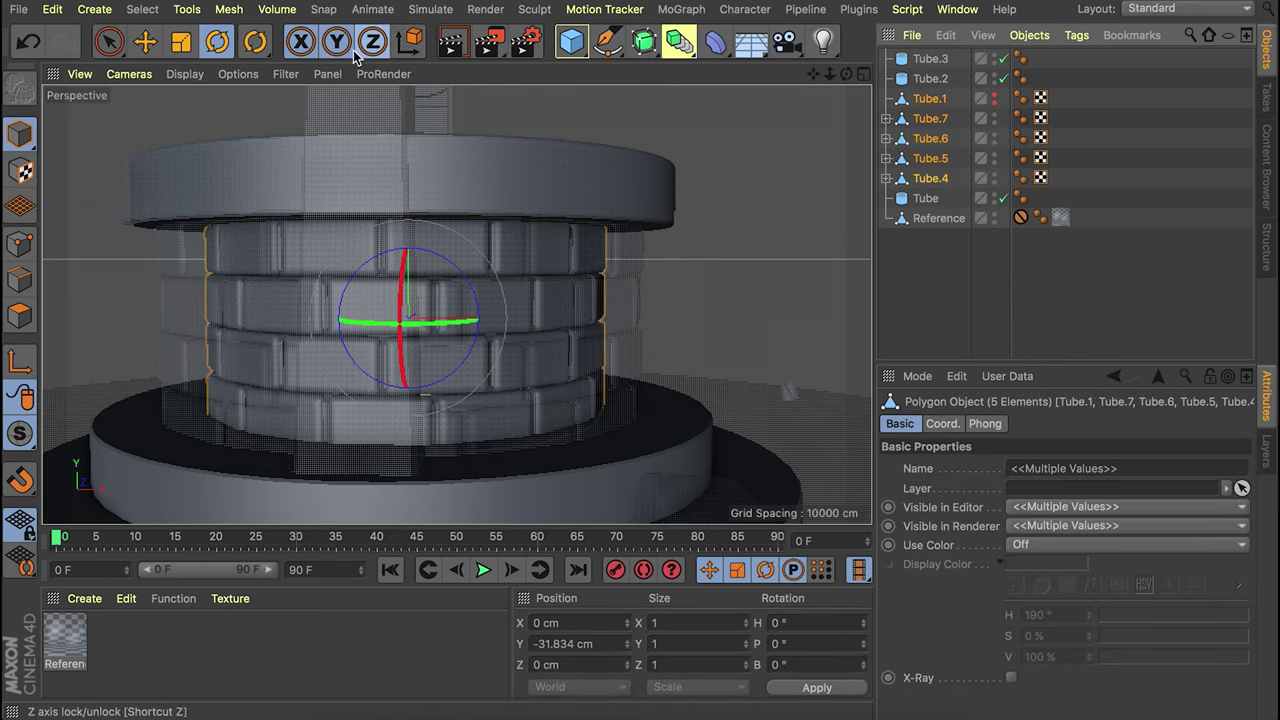
{"action": "key", "text": "t"}
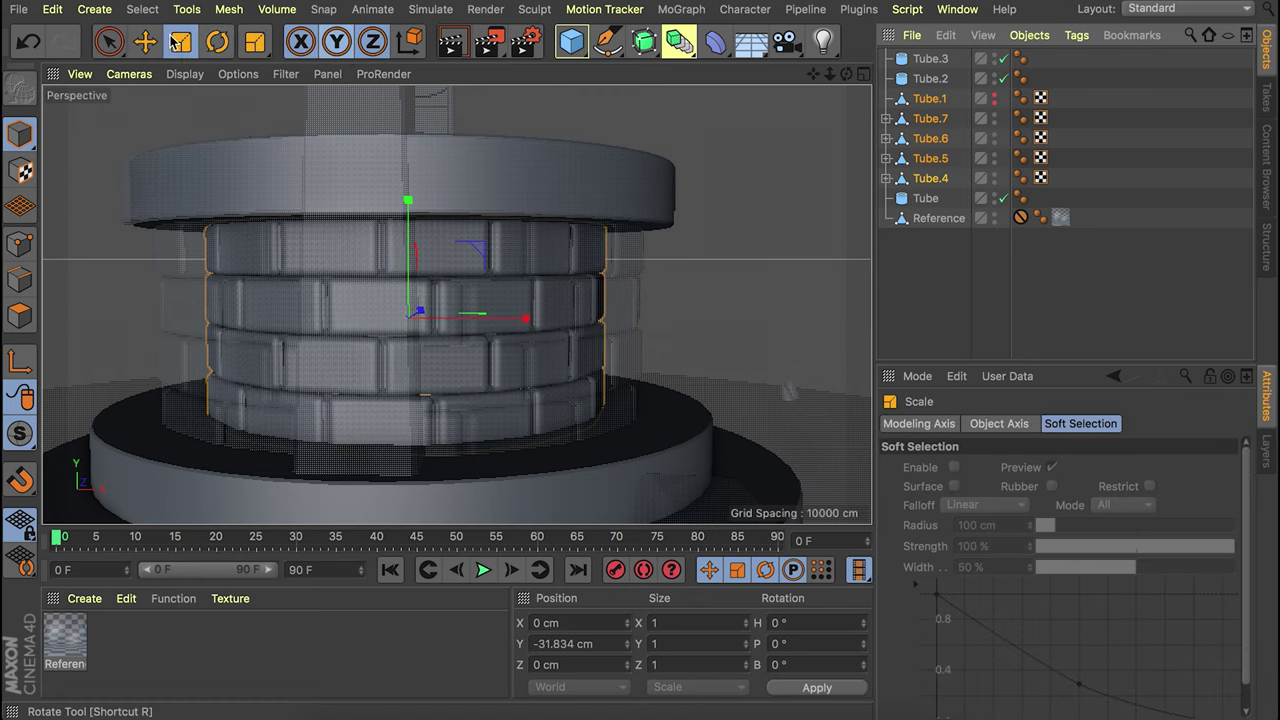
{"action": "left_click", "coordinate": [338, 42]}
{"action": "left_click_drag", "start_coordinate": [543, 246], "coordinate": [731, 245]}
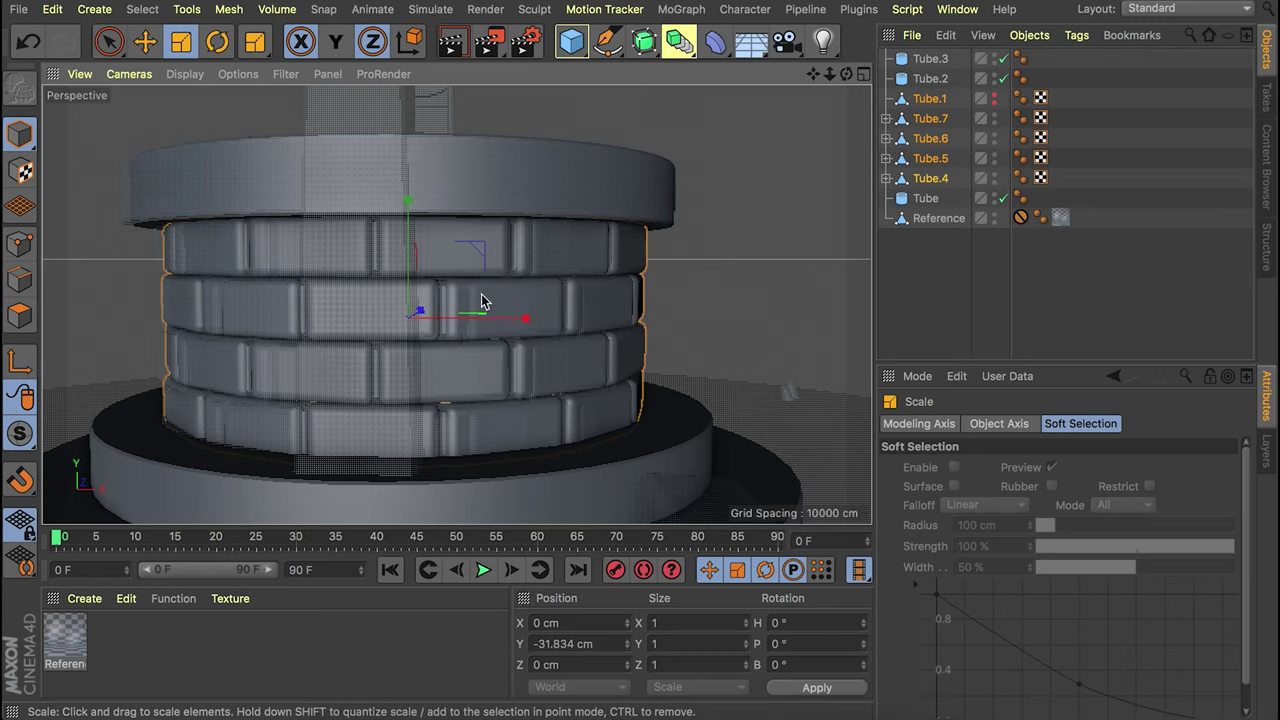
{"action": "left_click", "coordinate": [338, 41]}
{"action": "left_click", "coordinate": [338, 41]}
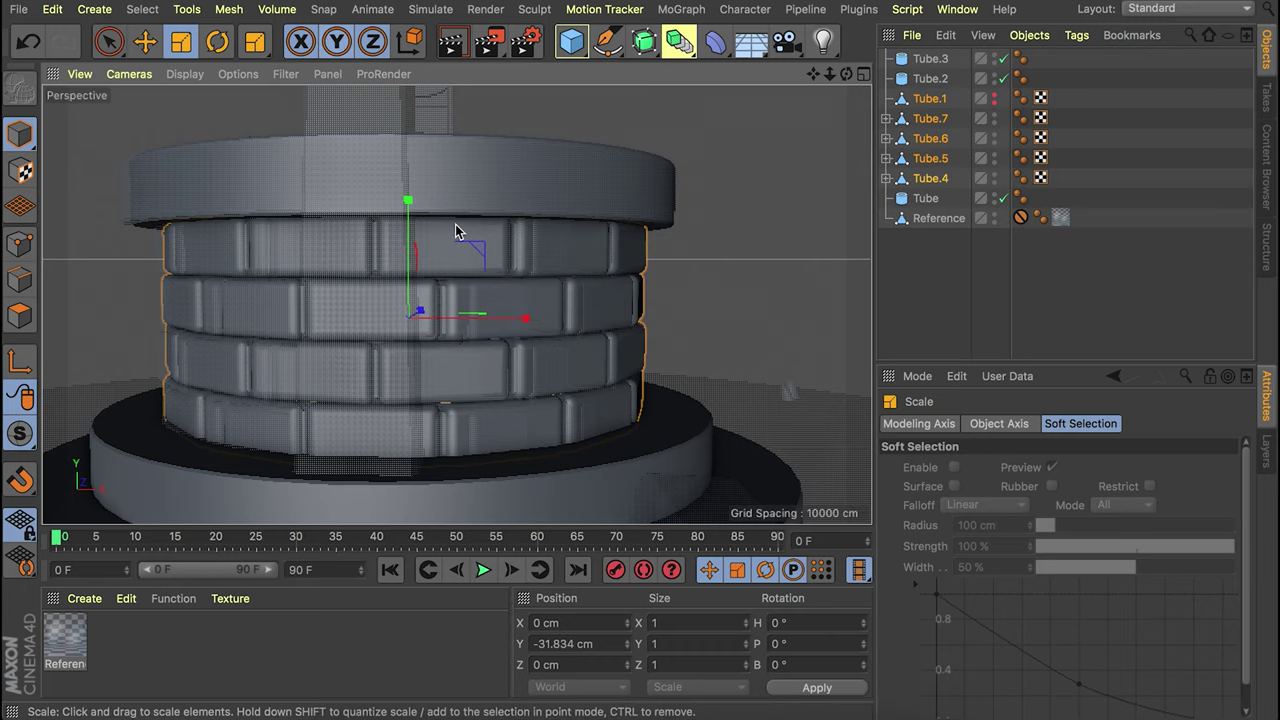
{"action": "key", "text": "e"}
{"action": "scroll", "coordinate": [414, 260], "scroll_direction": "down", "scroll_amount": 5}
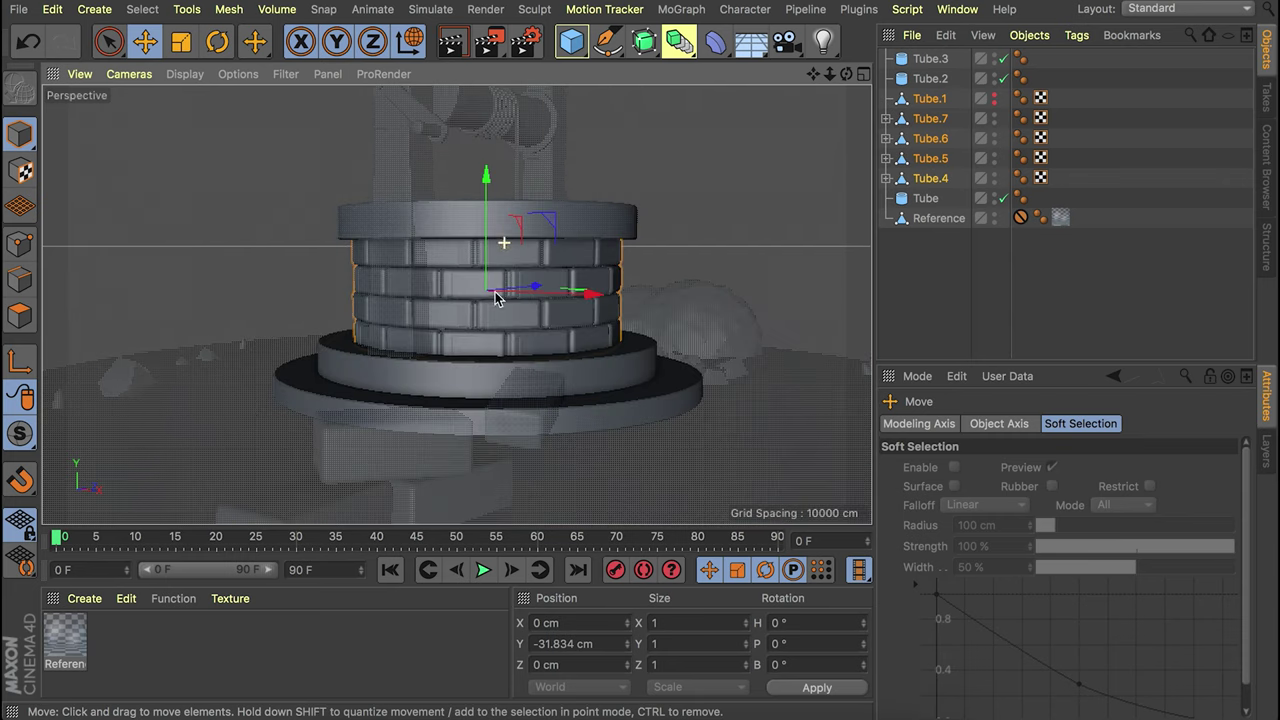
{"action": "left_click", "coordinate": [950, 285]}
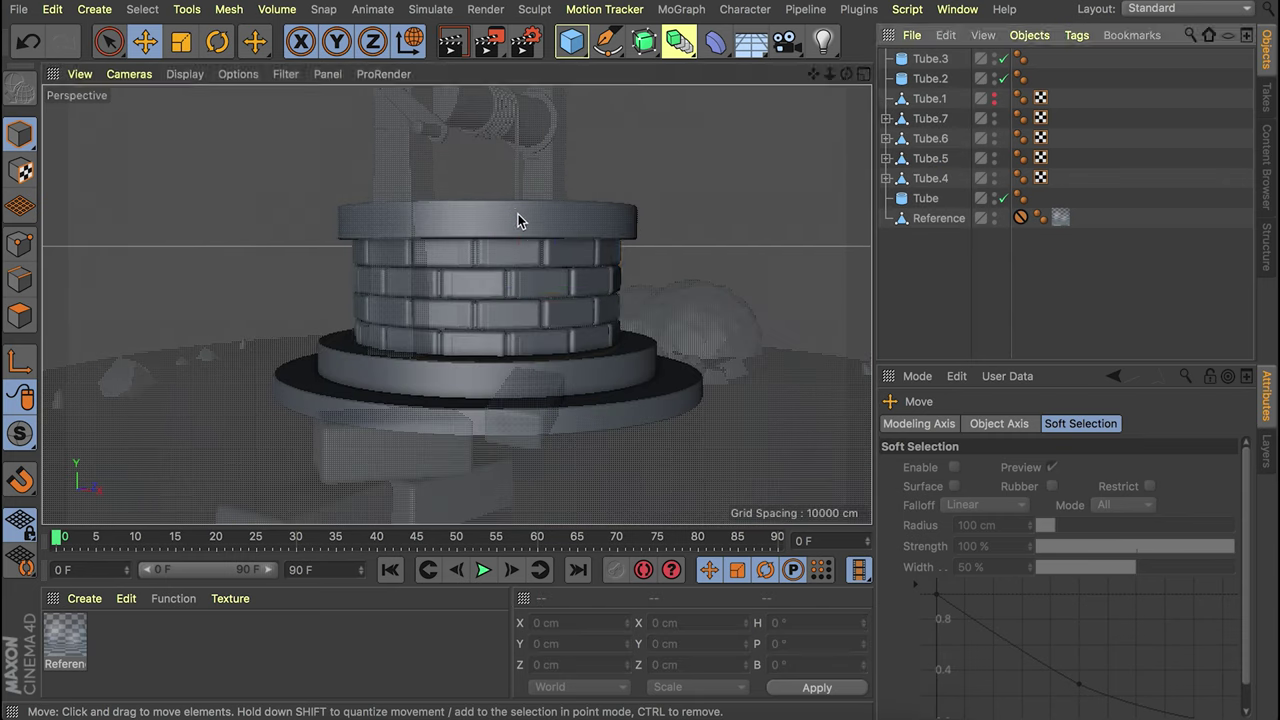
Add a cube for the roof post, sized 14 cm in X, 220 cm in Y and 14 cm in Z.
{"action": "left_click_drag", "start_coordinate": [518, 214], "coordinate": [529, 253], "text": "alt"}
{"action": "middle_click_drag", "start_coordinate": [529, 253], "coordinate": [457, 318], "text": "alt"}
{"action": "scroll", "coordinate": [466, 272], "scroll_direction": "down", "scroll_amount": 4}
{"action": "left_click_drag", "start_coordinate": [456, 319], "coordinate": [409, 309], "text": "alt"}
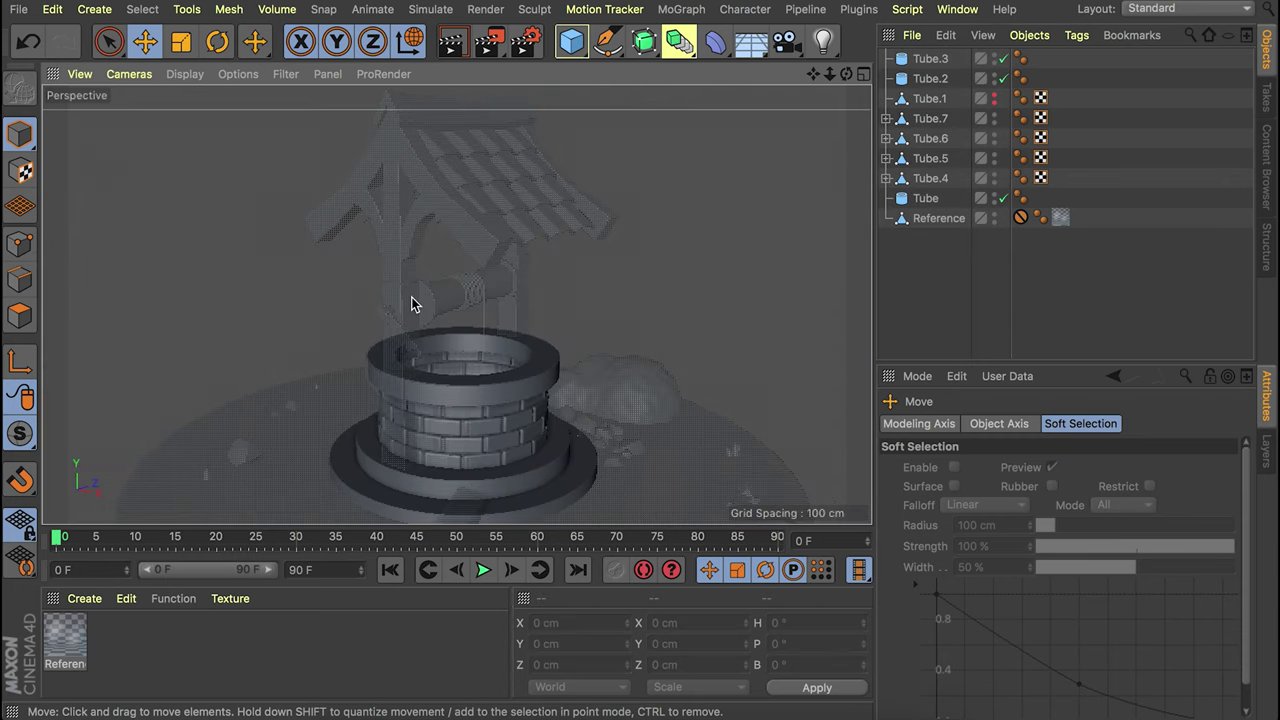
{"action": "left_click", "coordinate": [567, 53]}
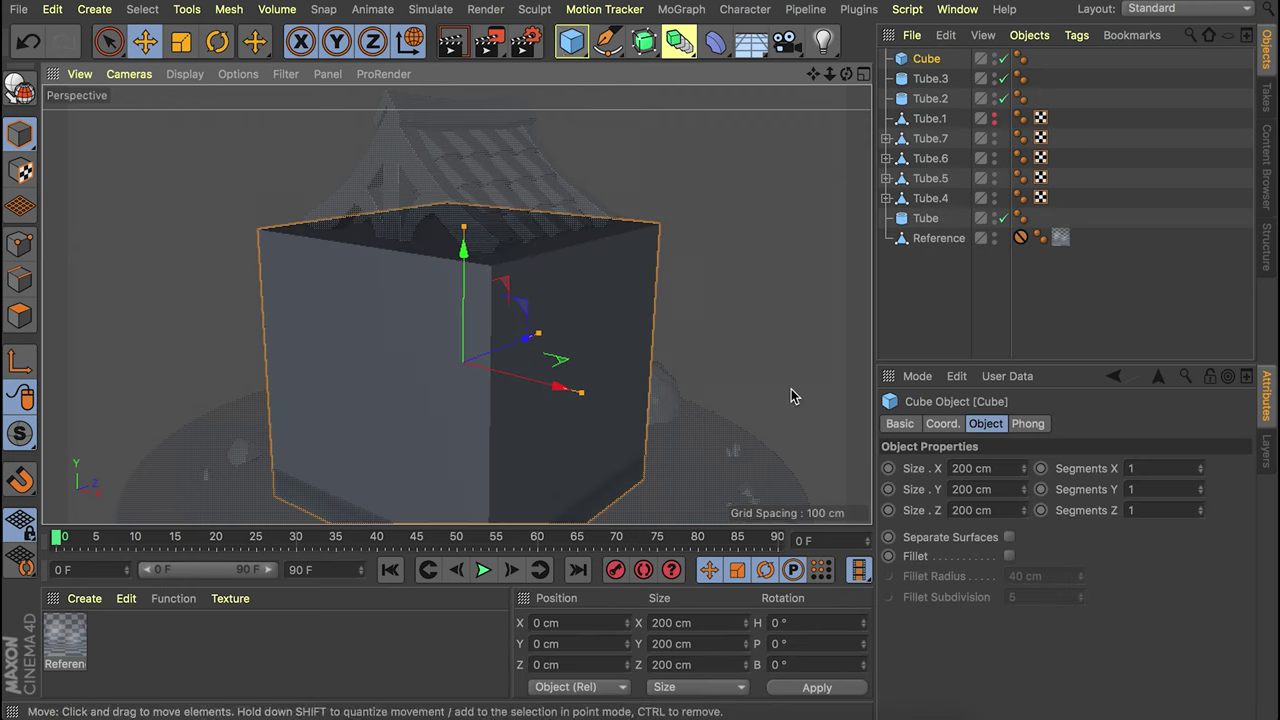
{"action": "double_click", "coordinate": [975, 468]}
{"action": "type", "text": "14"}
{"action": "key", "text": "Tab"}
{"action": "type", "text": "22014"}
{"action": "key", "text": "BackSpace"}
{"action": "key", "text": "BackSpace"}
{"action": "key", "text": "Tab"}
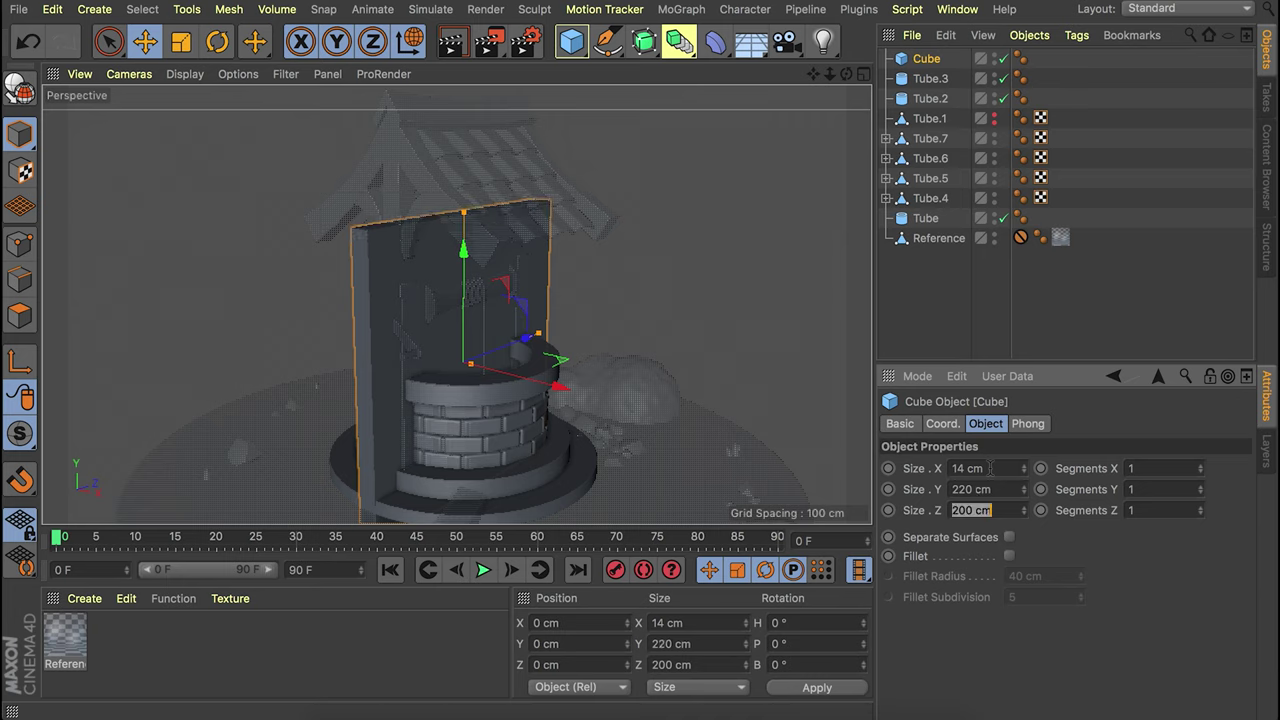
{"action": "type", "text": "14"}
{"action": "key", "text": "Return"}
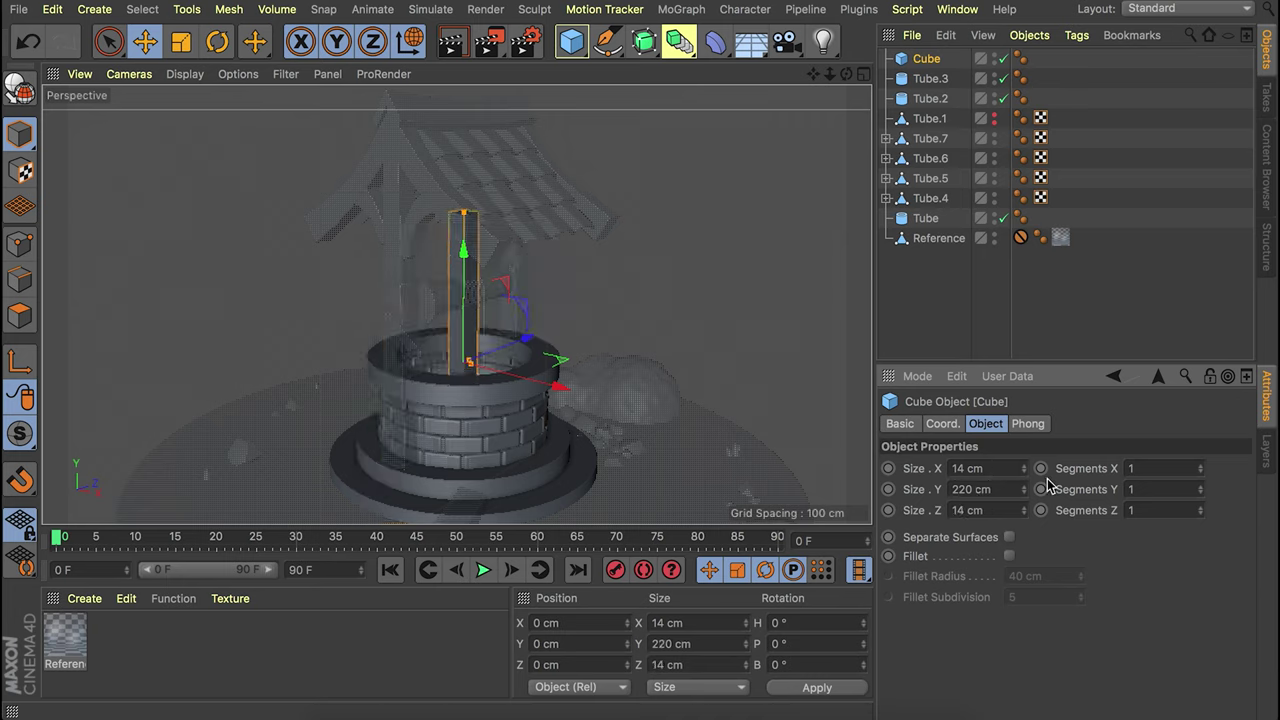
Set the post cube's Y segments to 4 and enable a fillet with 0.5 cm radius and 1 subdivision.
{"action": "left_click", "coordinate": [1200, 486]}
{"action": "left_click_drag", "start_coordinate": [521, 343], "coordinate": [521, 343]}
{"action": "left_click", "coordinate": [1009, 556]}
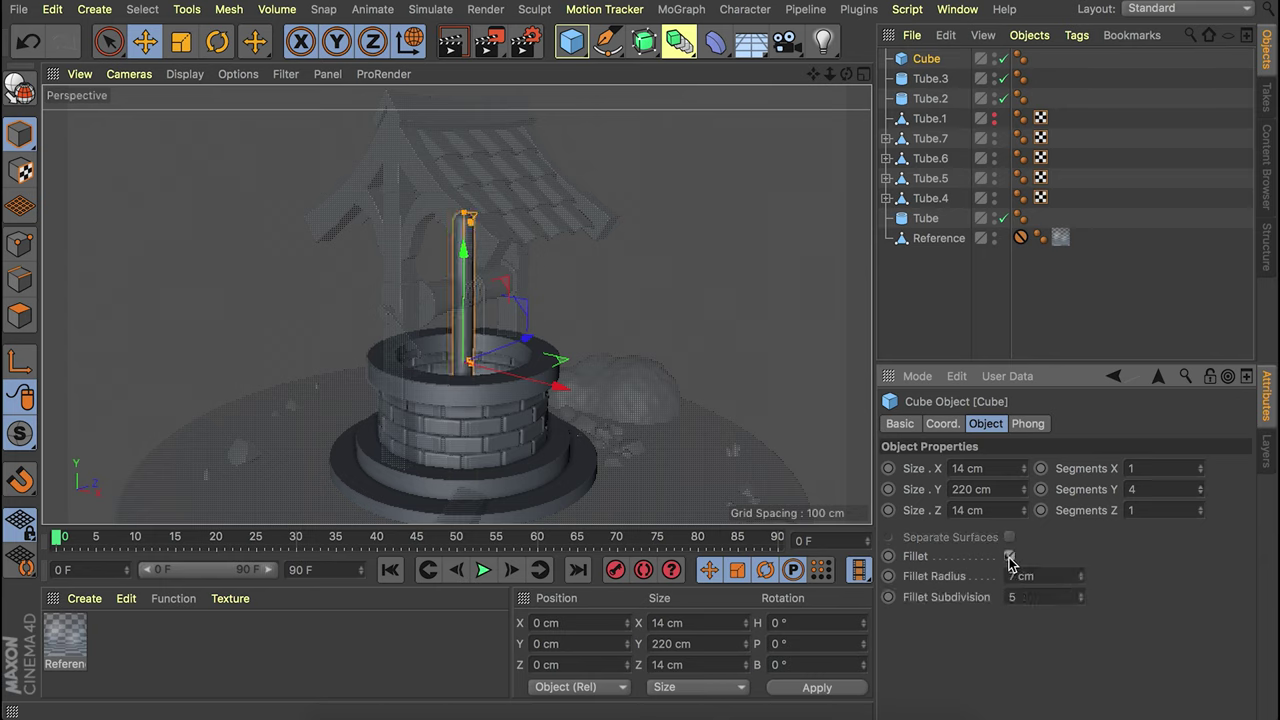
{"action": "left_click", "coordinate": [1036, 576]}
{"action": "left_click", "coordinate": [1036, 597]}
{"action": "type", "text": "1"}
{"action": "key", "text": "Return"}
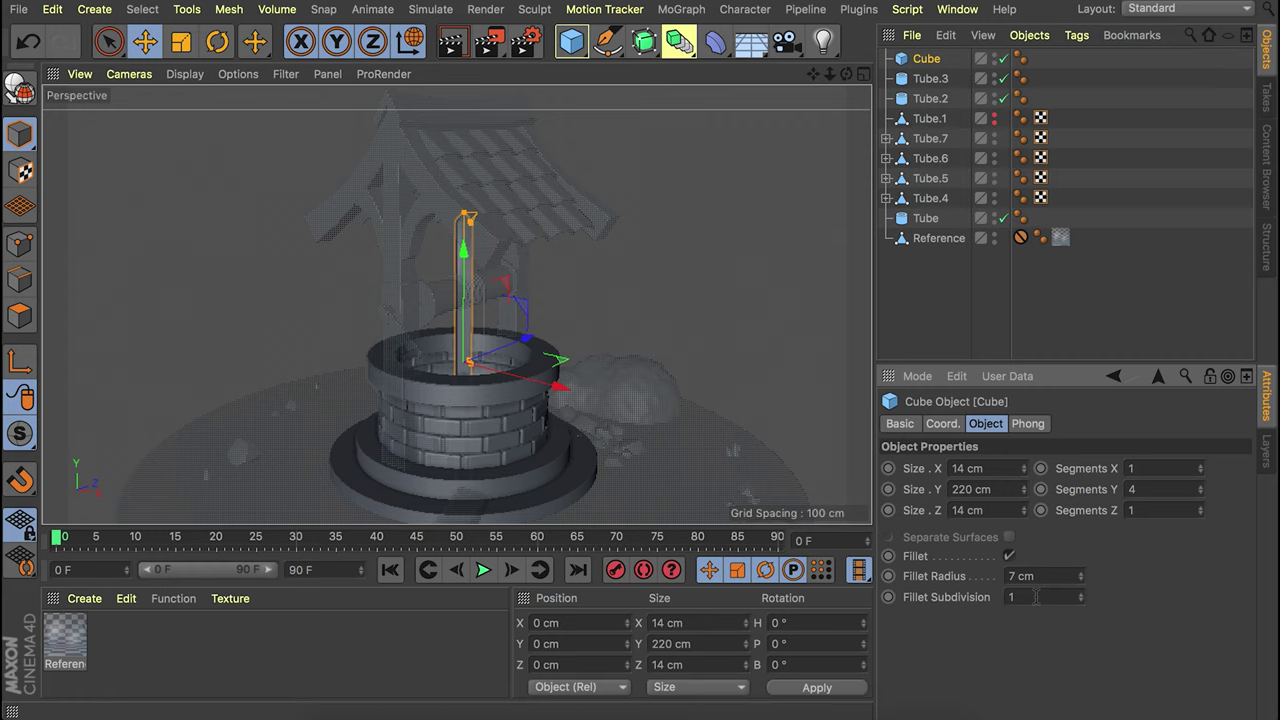
{"action": "left_click", "coordinate": [1043, 580]}
{"action": "type", "text": "0.5"}
{"action": "key", "text": "Return"}
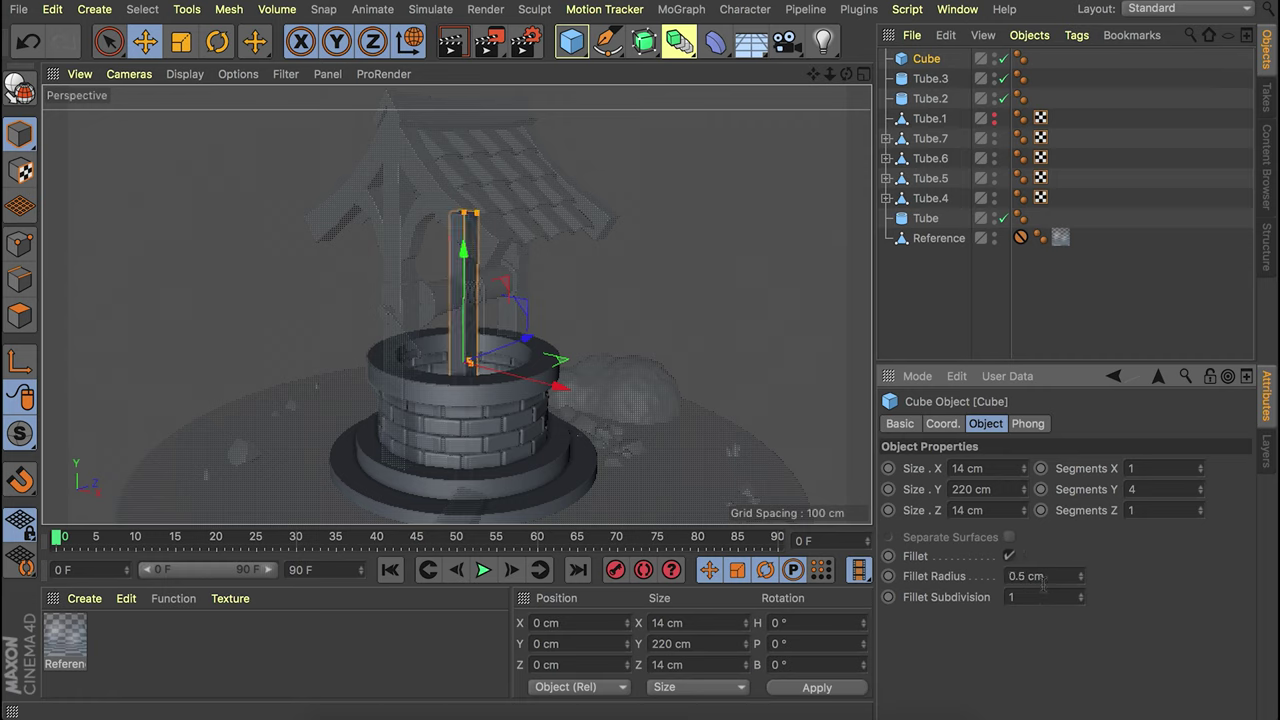
Add a Taper deformer as a child of the post cube and set its strength to -66 %.
{"action": "left_click", "coordinate": [716, 50]}
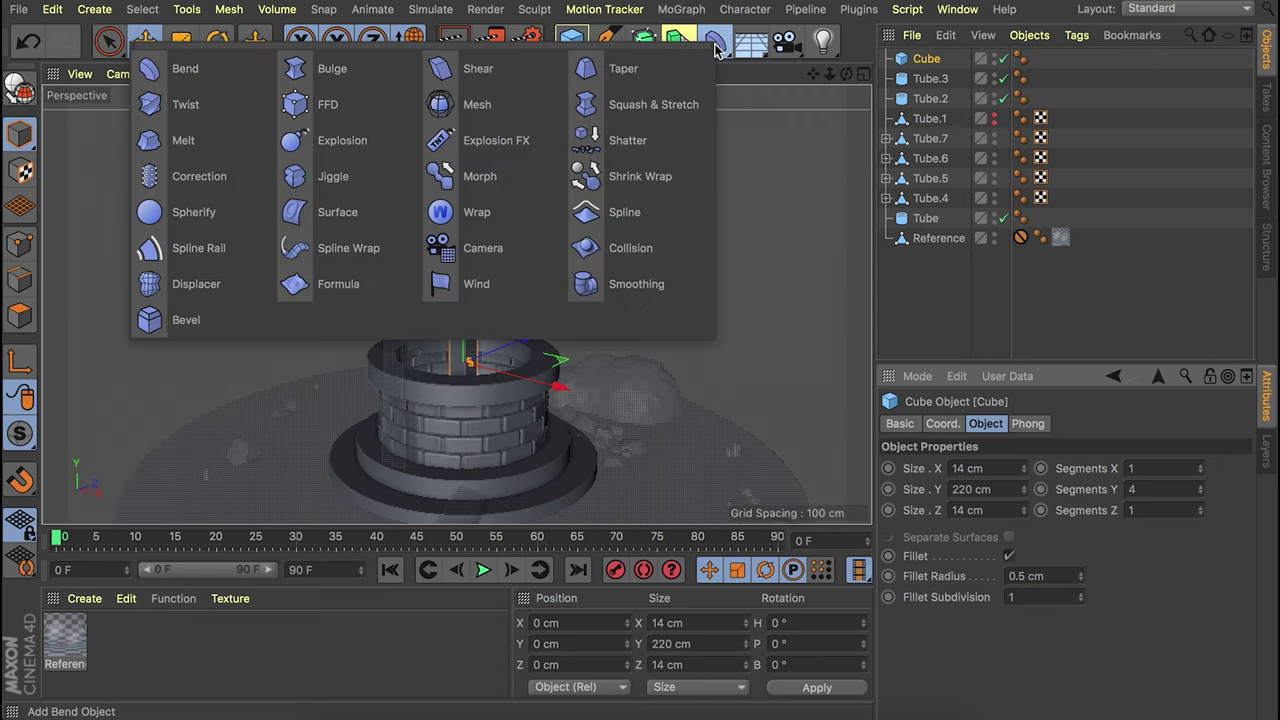
{"action": "left_click", "coordinate": [622, 68], "text": "shift"}
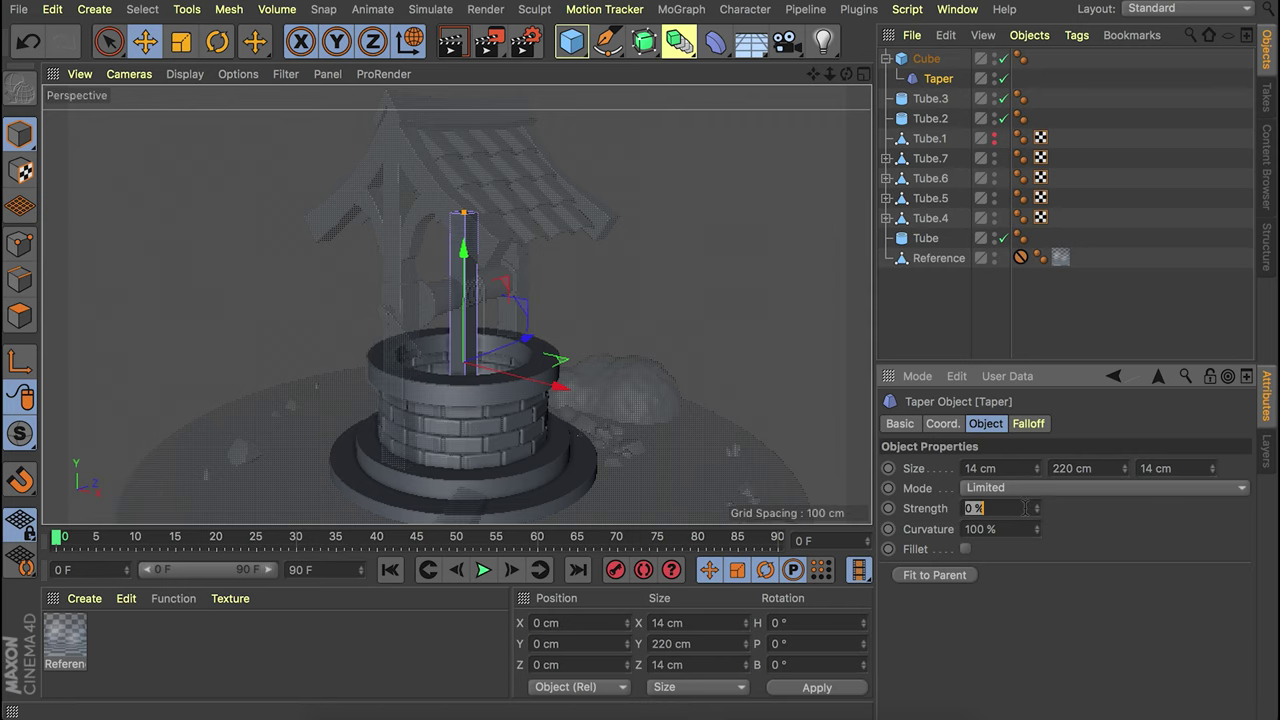
{"action": "type", "text": "6"}
{"action": "key", "text": "Return"}
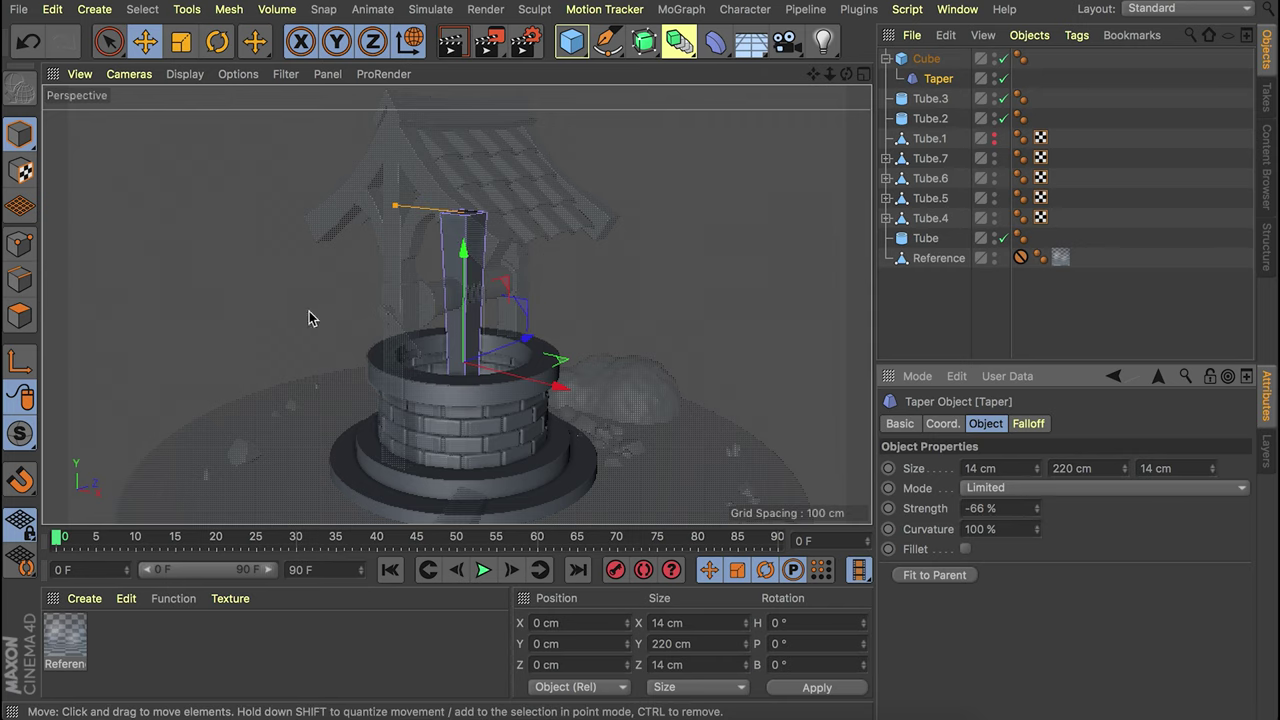
Rotate the Taper deformer 180° in bank to reverse the direction of the post's taper.
{"action": "scroll", "coordinate": [494, 277], "scroll_direction": "up", "scroll_amount": 4}
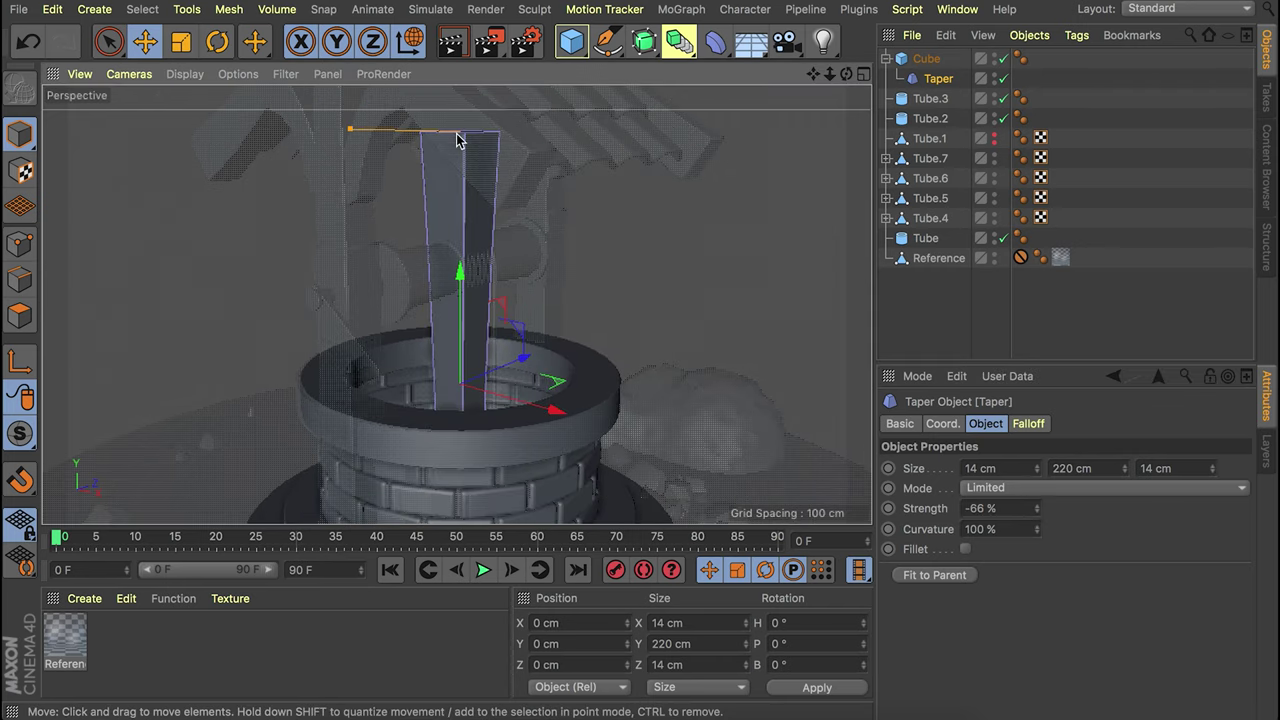
{"action": "key", "text": "r"}
{"action": "left_click_drag", "start_coordinate": [494, 325], "coordinate": [418, 461]}
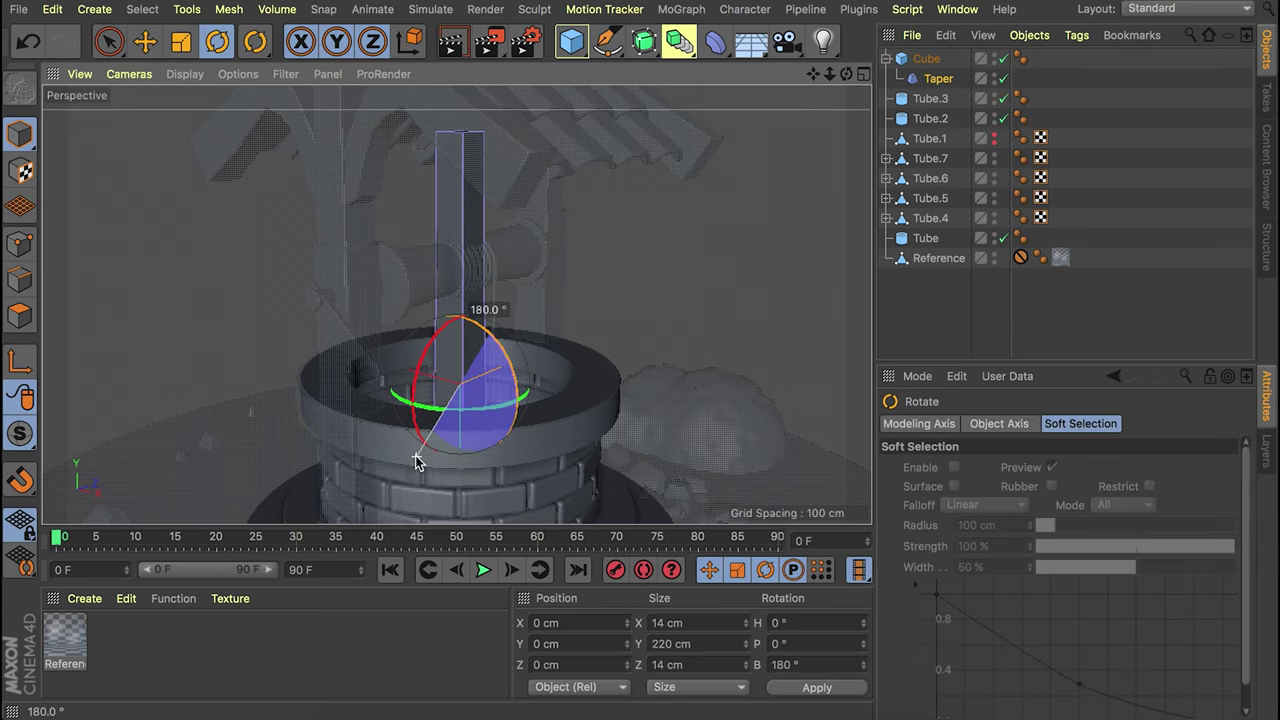
{"action": "scroll", "coordinate": [449, 319], "scroll_direction": "down", "scroll_amount": 3}
{"action": "key", "text": "e"}
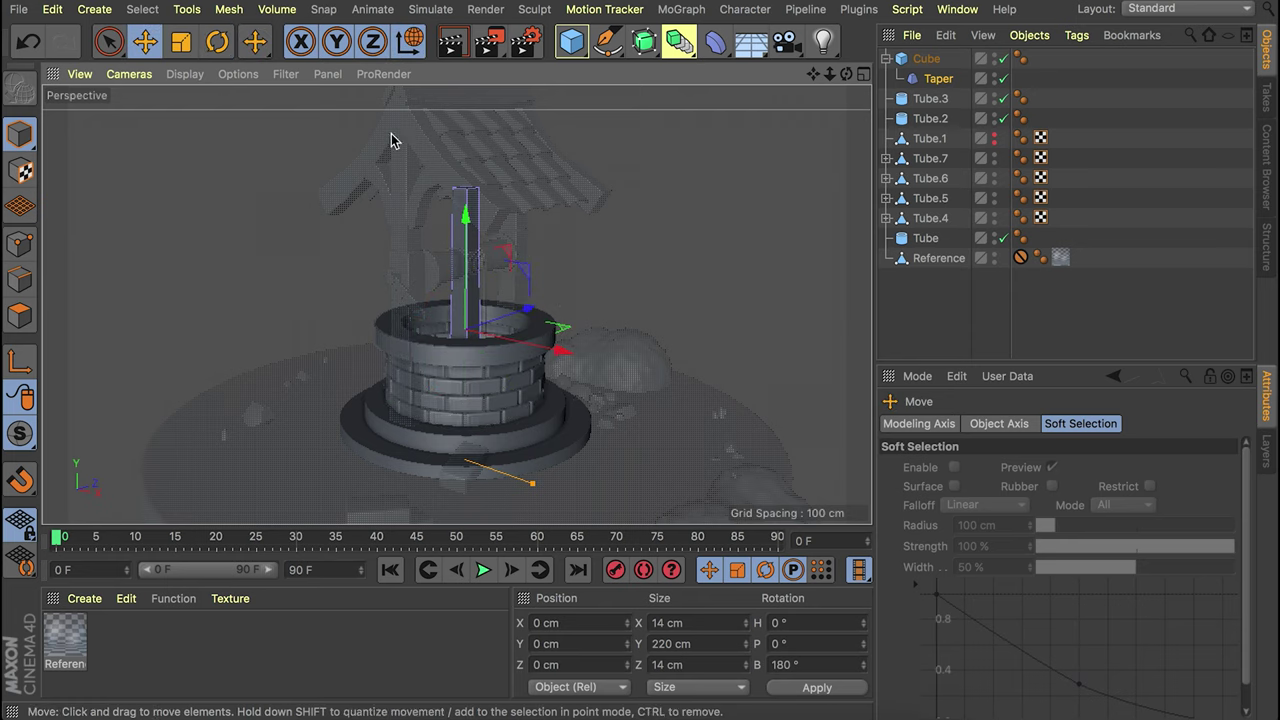
Collapse the post cube's hierarchy and place the cube under a new Symmetry object.
{"action": "left_click", "coordinate": [930, 60]}
{"action": "left_click", "coordinate": [886, 59]}
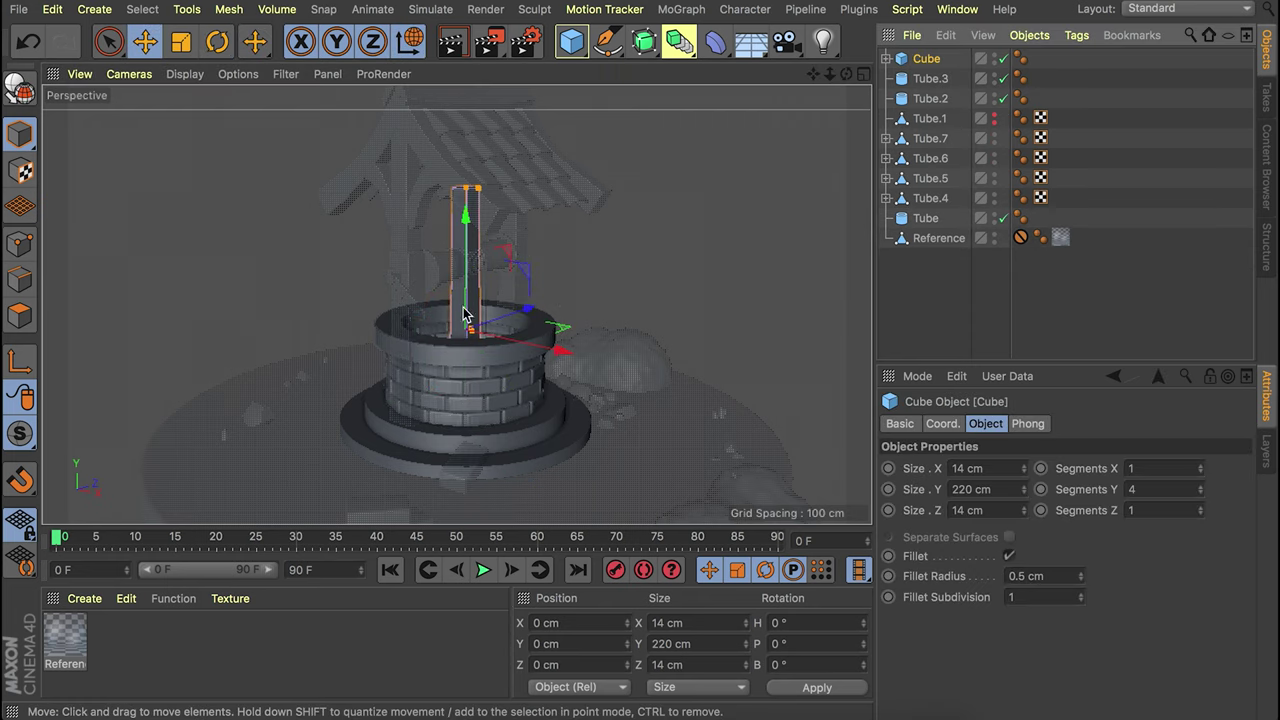
{"action": "left_click", "coordinate": [675, 52]}
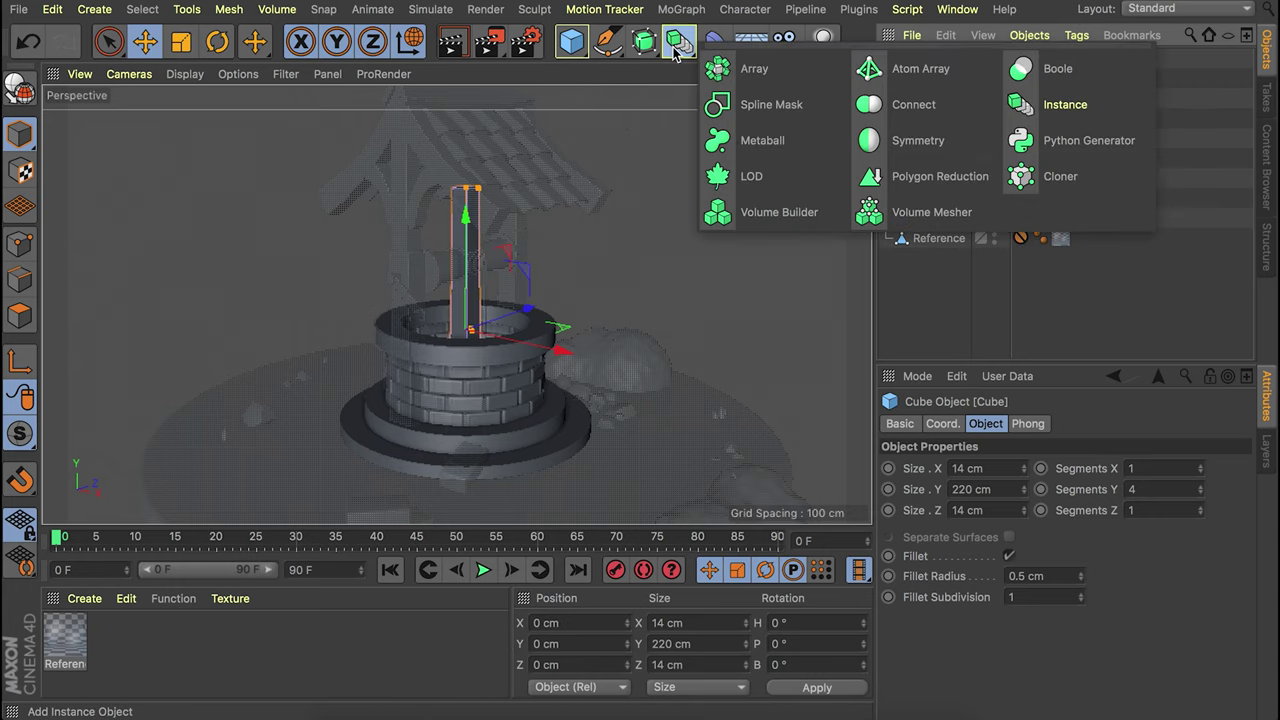
{"action": "left_click", "coordinate": [920, 134]}
{"action": "left_click_drag", "start_coordinate": [930, 62], "coordinate": [930, 64]}
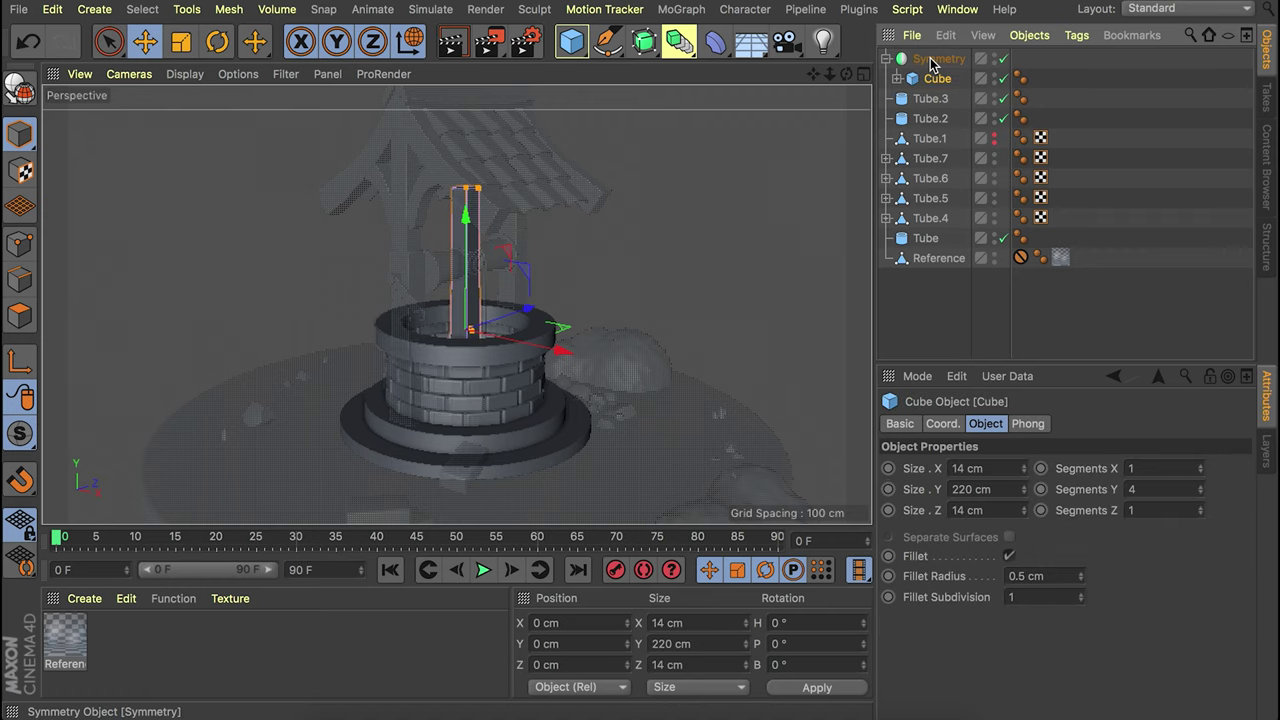
Move the post cube to about -65 cm in Z and set the Symmetry's mirror plane to XY.
{"action": "left_click_drag", "start_coordinate": [510, 305], "coordinate": [452, 372]}
{"action": "left_click_drag", "start_coordinate": [457, 320], "coordinate": [383, 243], "text": "alt"}
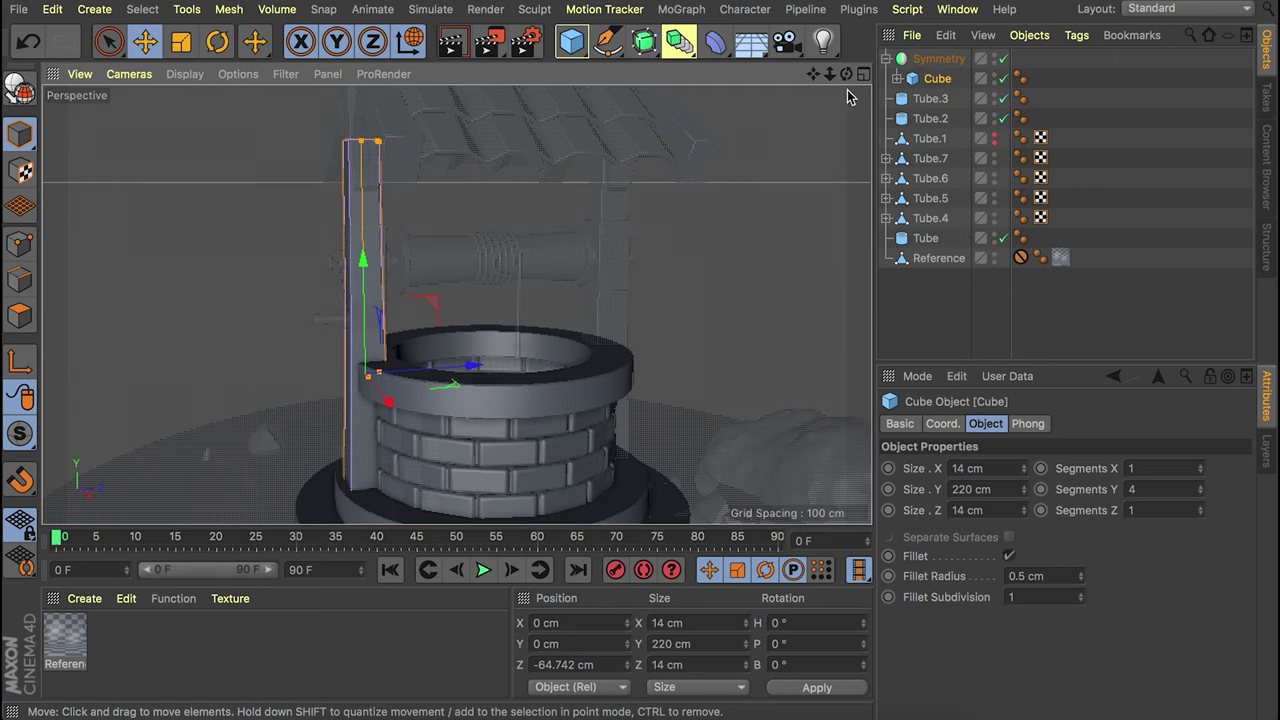
{"action": "left_click", "coordinate": [925, 60]}
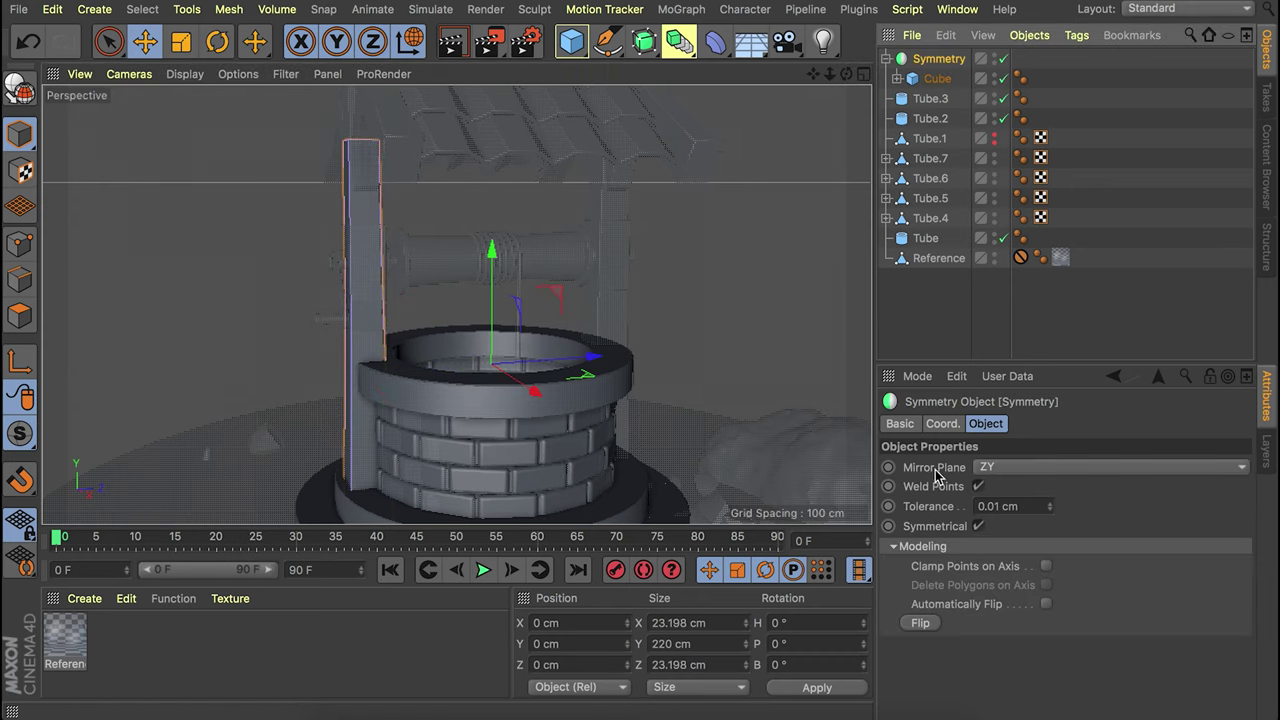
{"action": "left_click", "coordinate": [987, 468]}
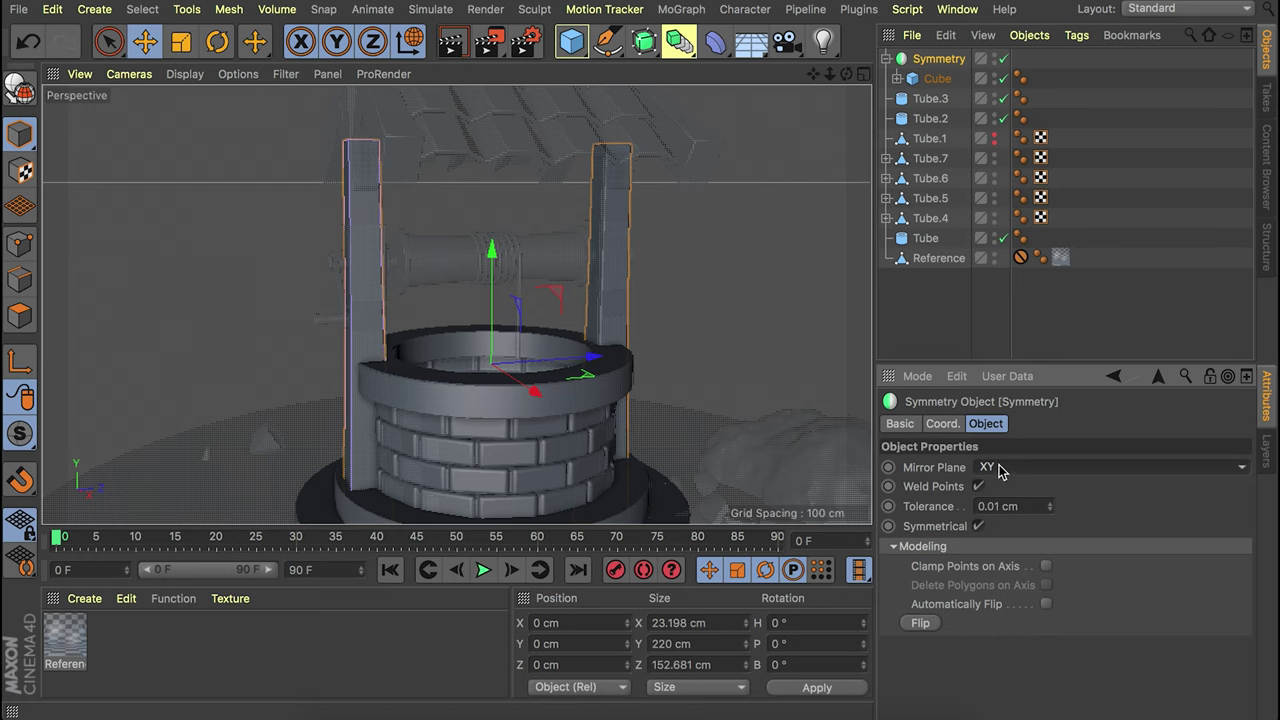
Raise the post cube to about 51 cm in Y, matching the reference posts under the roof.
{"action": "left_click_drag", "start_coordinate": [605, 207], "coordinate": [671, 211], "text": "alt"}
{"action": "left_click", "coordinate": [596, 226]}
{"action": "left_click_drag", "start_coordinate": [409, 306], "coordinate": [417, 249]}
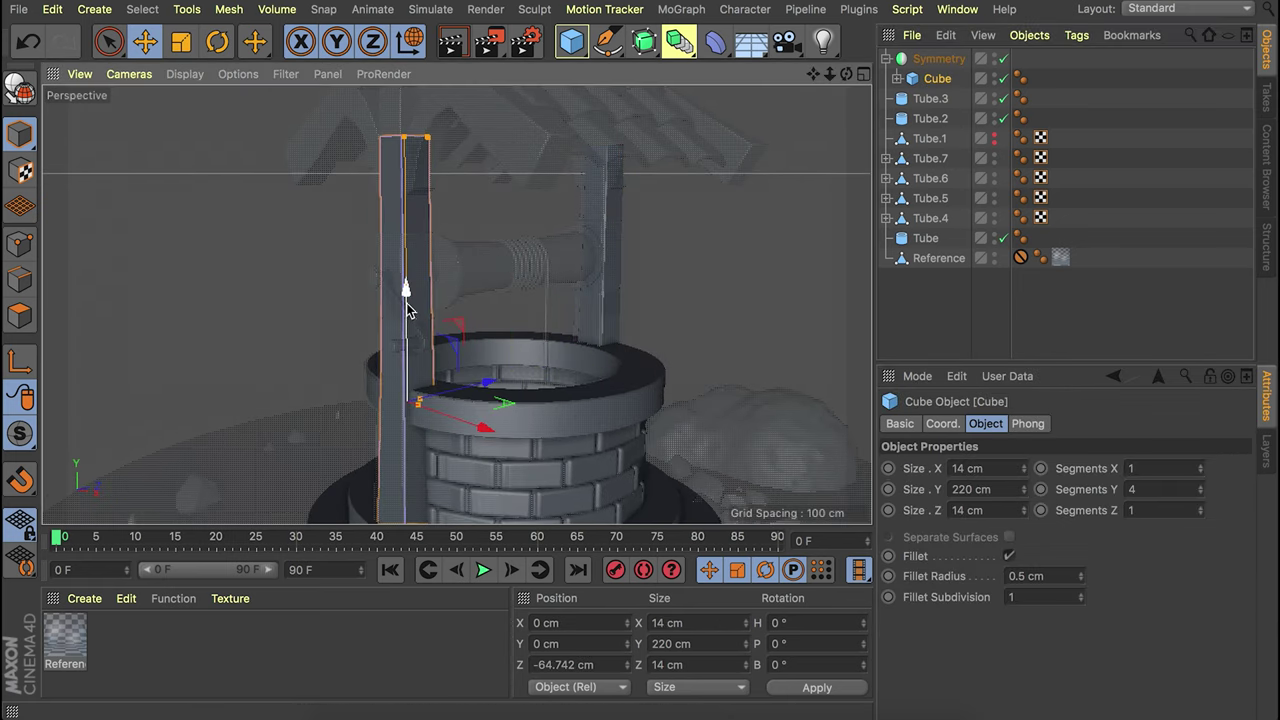
{"action": "middle_click", "coordinate": [627, 266]}
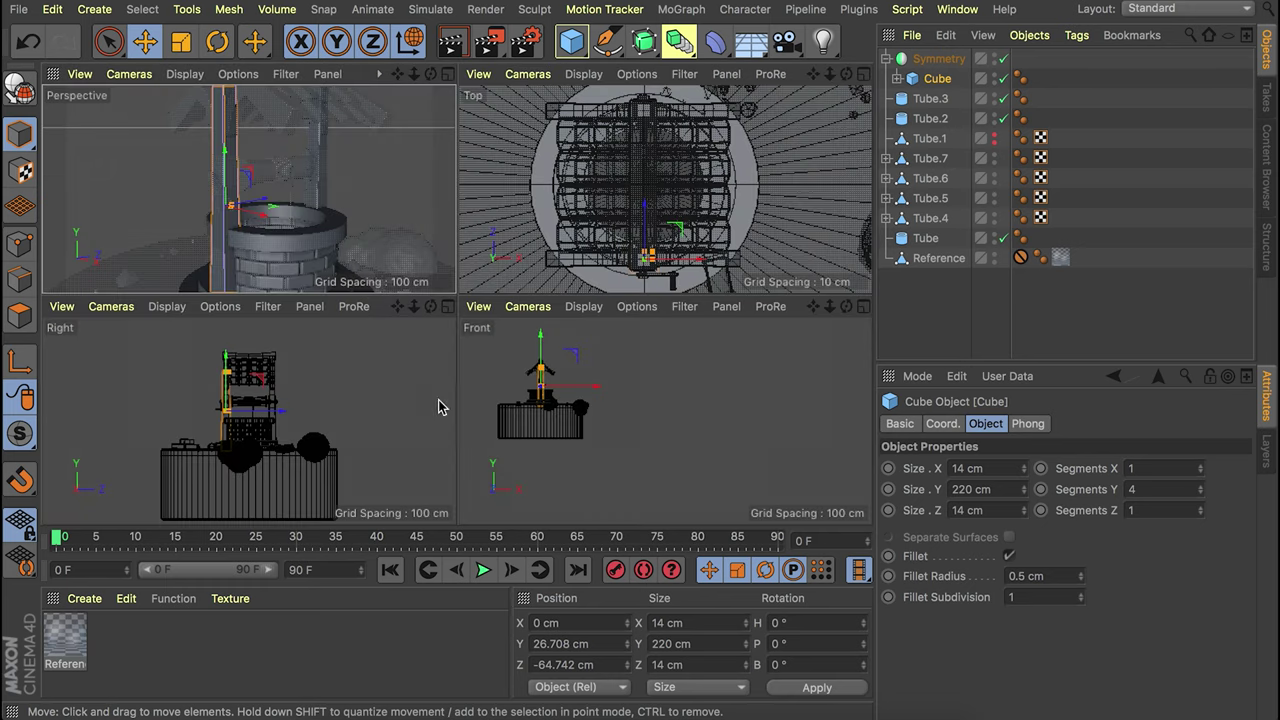
{"action": "middle_click", "coordinate": [551, 409]}
{"action": "scroll", "coordinate": [357, 263], "scroll_direction": "up", "scroll_amount": 5}
{"action": "mouse_move", "coordinate": [414, 178]}
{"action": "left_mouse_down"}
{"action": "mouse_move", "coordinate": [420, 157]}
{"action": "mouse_move", "coordinate": [423, 191]}
{"action": "left_mouse_up"}
{"action": "middle_click_drag", "start_coordinate": [423, 191], "coordinate": [422, 266], "text": "alt"}
{"action": "left_click_drag", "start_coordinate": [408, 246], "coordinate": [407, 200]}
{"action": "scroll", "coordinate": [305, 449], "scroll_direction": "up", "scroll_amount": 3}
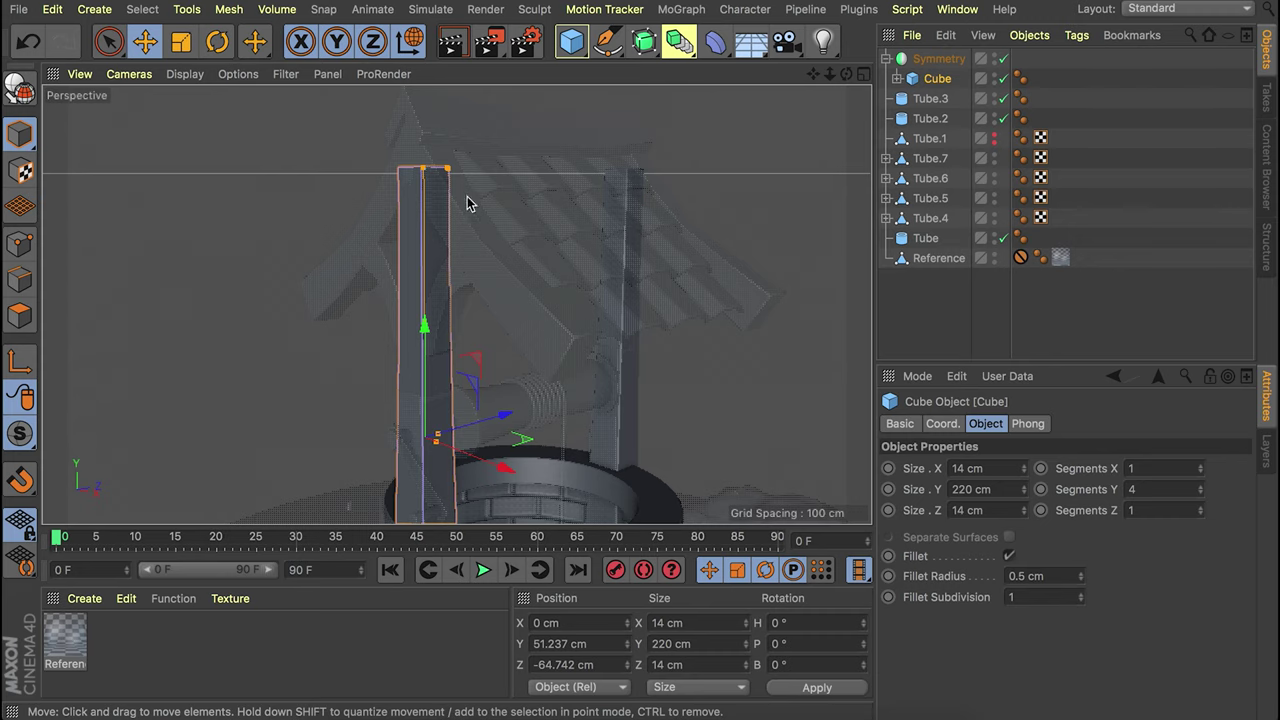
Add a rectangle spline for the roof beam and orient it to the ZY plane.
{"action": "left_click_drag", "start_coordinate": [467, 196], "coordinate": [331, 236], "text": "alt"}
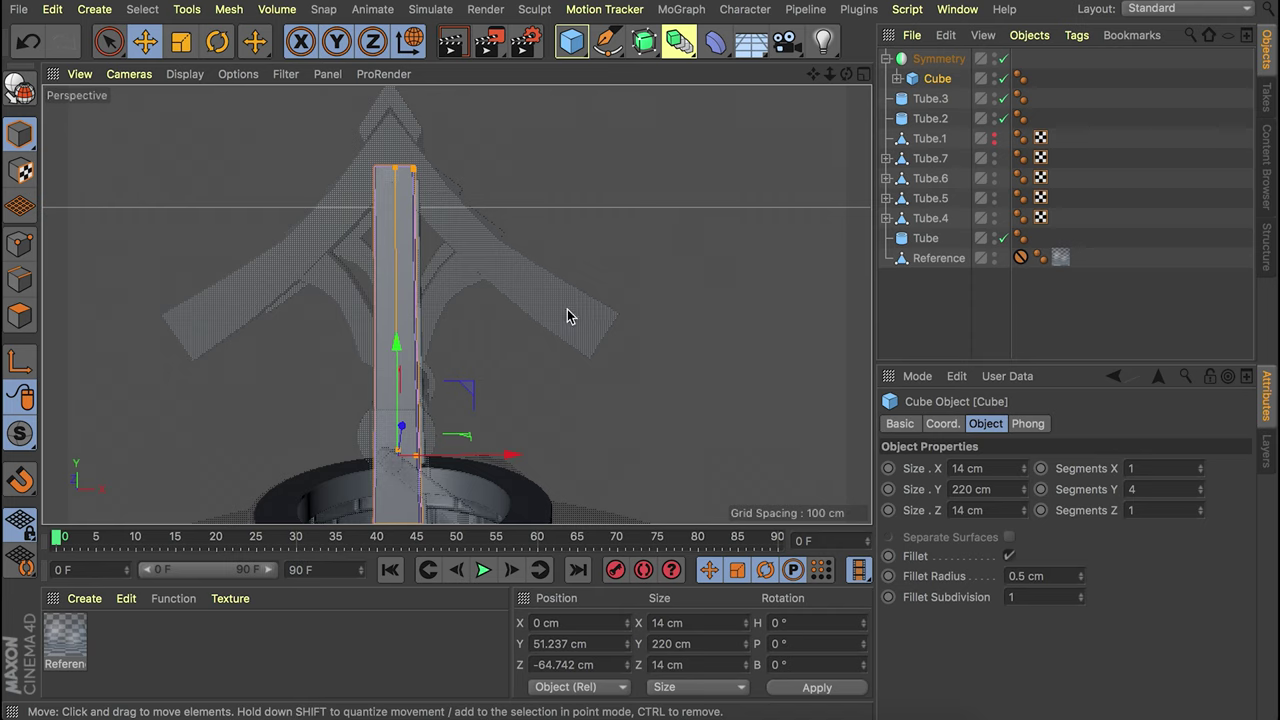
{"action": "left_click_drag", "start_coordinate": [460, 230], "coordinate": [408, 220], "text": "alt"}
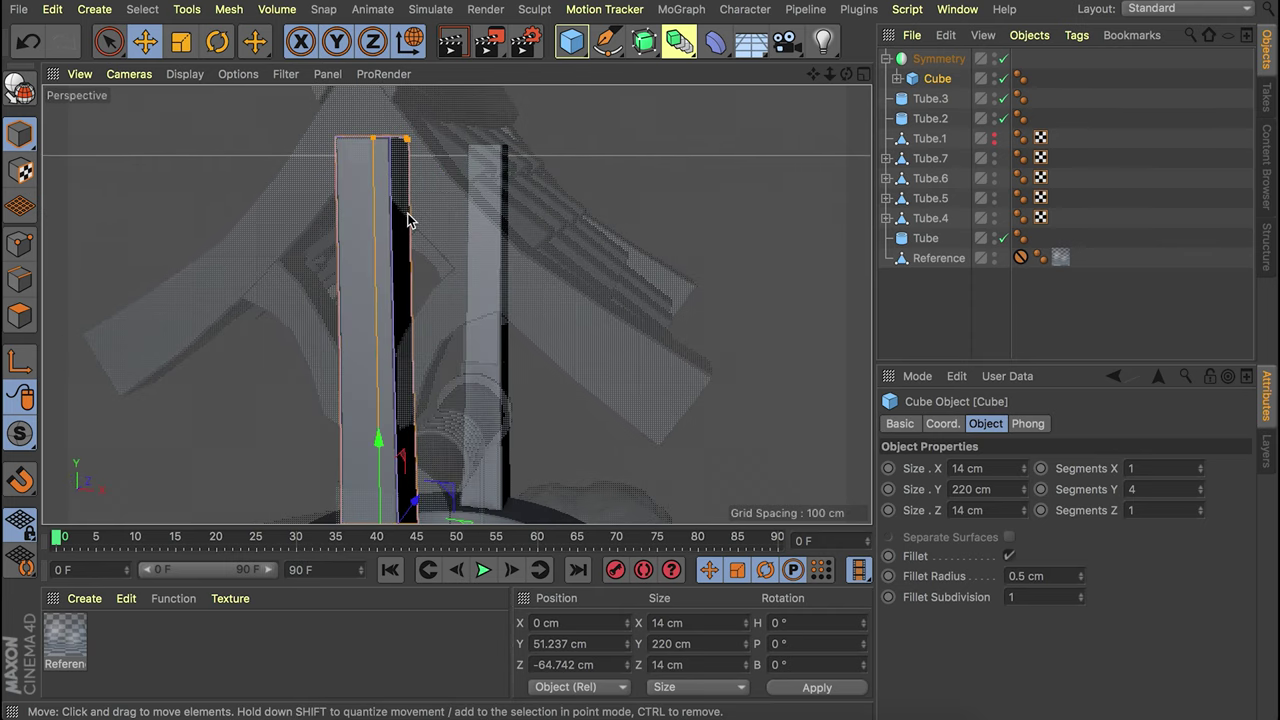
{"action": "left_click_drag", "start_coordinate": [445, 210], "coordinate": [475, 303], "text": "alt"}
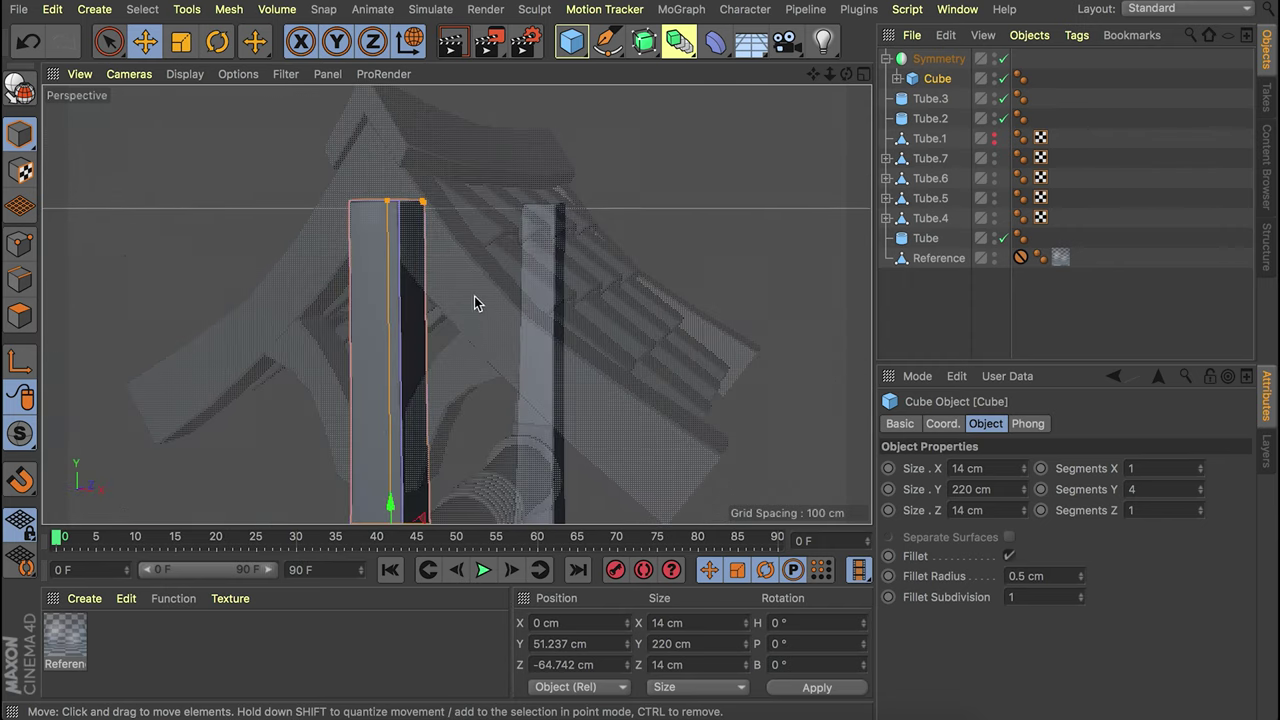
{"action": "left_click_drag", "start_coordinate": [607, 41], "coordinate": [787, 214]}
{"action": "right_click_drag", "start_coordinate": [584, 226], "coordinate": [510, 325], "text": "alt"}
{"action": "scroll", "coordinate": [1065, 548], "scroll_direction": "down", "scroll_amount": 1}
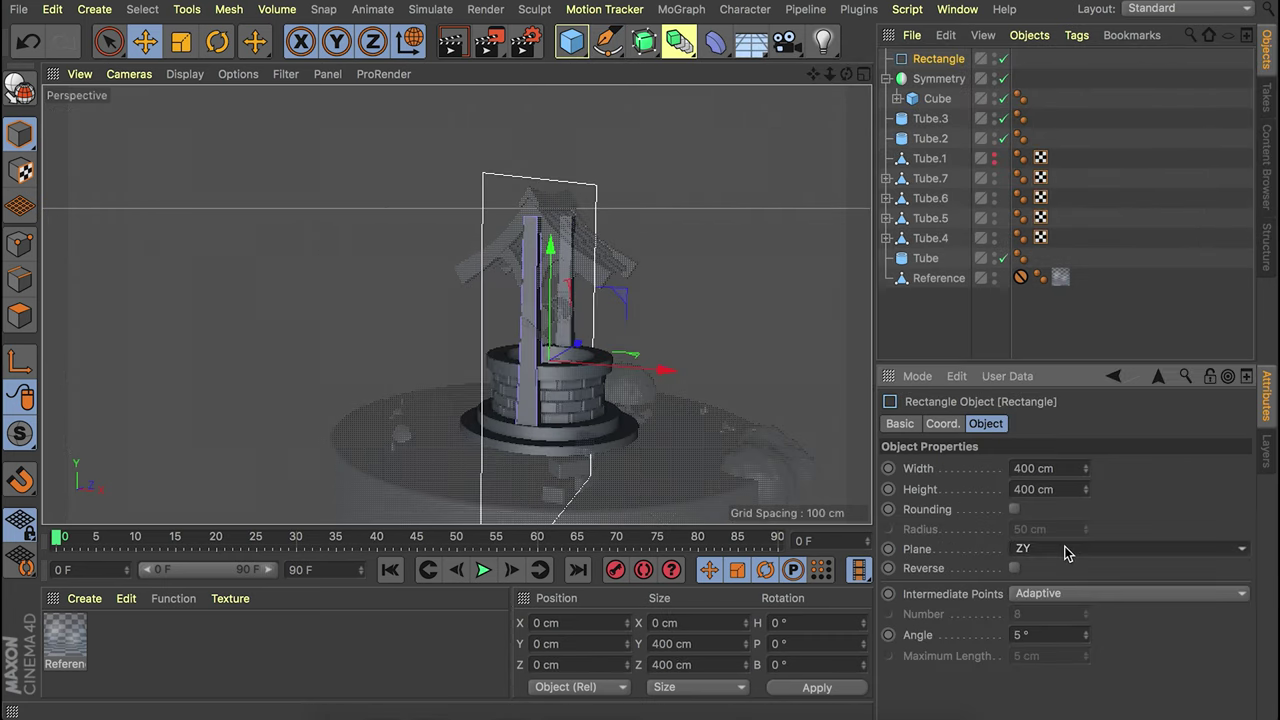
Scale the rectangle spline down to about 34 cm and raise it to about 159 cm in Y near the roof ridge.
{"action": "left_click_drag", "start_coordinate": [541, 234], "coordinate": [592, 222], "text": "alt"}
{"action": "left_click_drag", "start_coordinate": [545, 345], "coordinate": [509, 277], "text": "alt"}
{"action": "key", "text": "t"}
{"action": "left_click_drag", "start_coordinate": [707, 265], "coordinate": [180, 463]}
{"action": "key", "text": "e"}
{"action": "left_click_drag", "start_coordinate": [575, 278], "coordinate": [588, 121]}
{"action": "right_click_drag", "start_coordinate": [566, 203], "coordinate": [685, 150], "text": "alt"}
{"action": "left_click_drag", "start_coordinate": [593, 204], "coordinate": [479, 196], "text": "alt"}
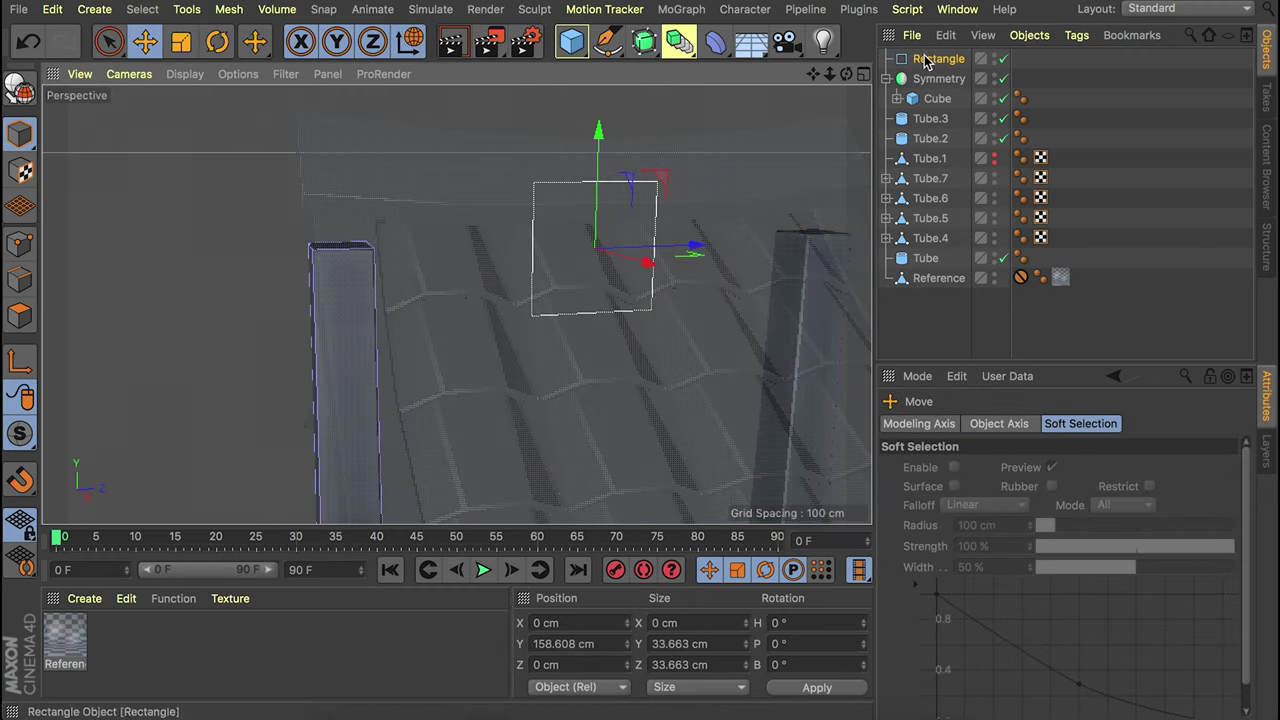
Group the post cube and the rectangle spline in a Null inside the Symmetry object.
{"action": "left_click_drag", "start_coordinate": [938, 60], "coordinate": [941, 111]}
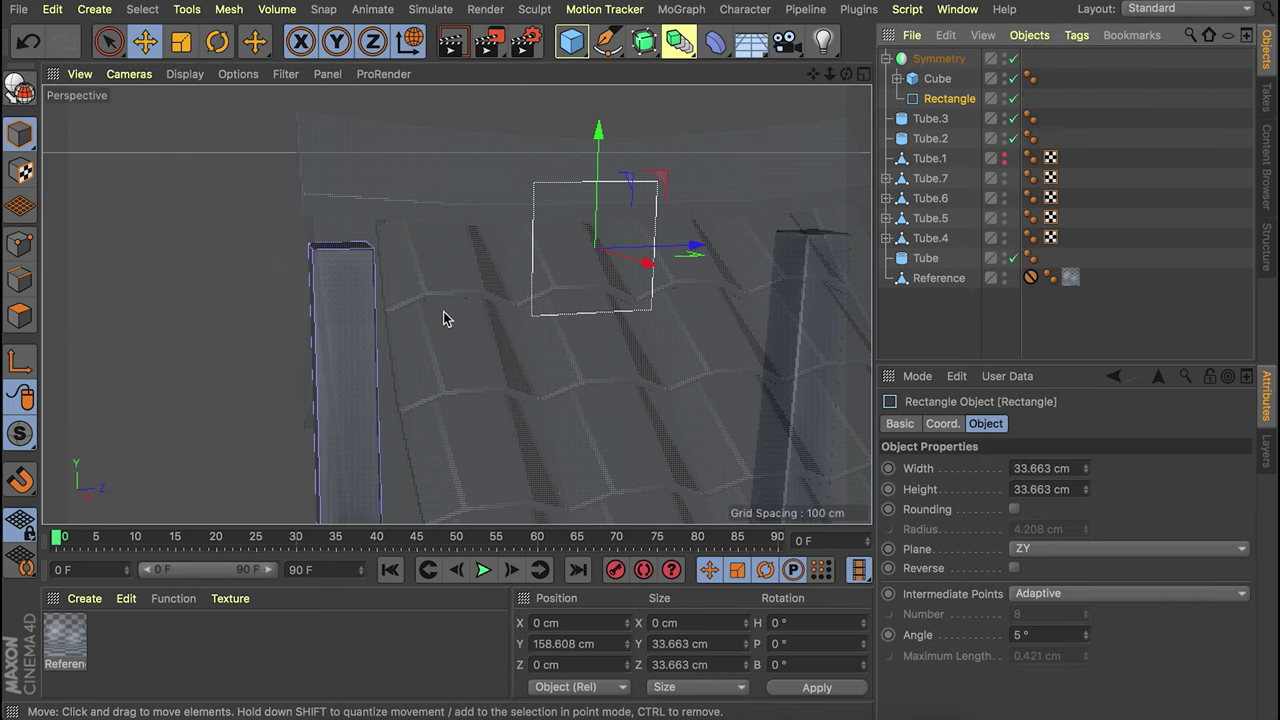
{"action": "left_click", "coordinate": [940, 82]}
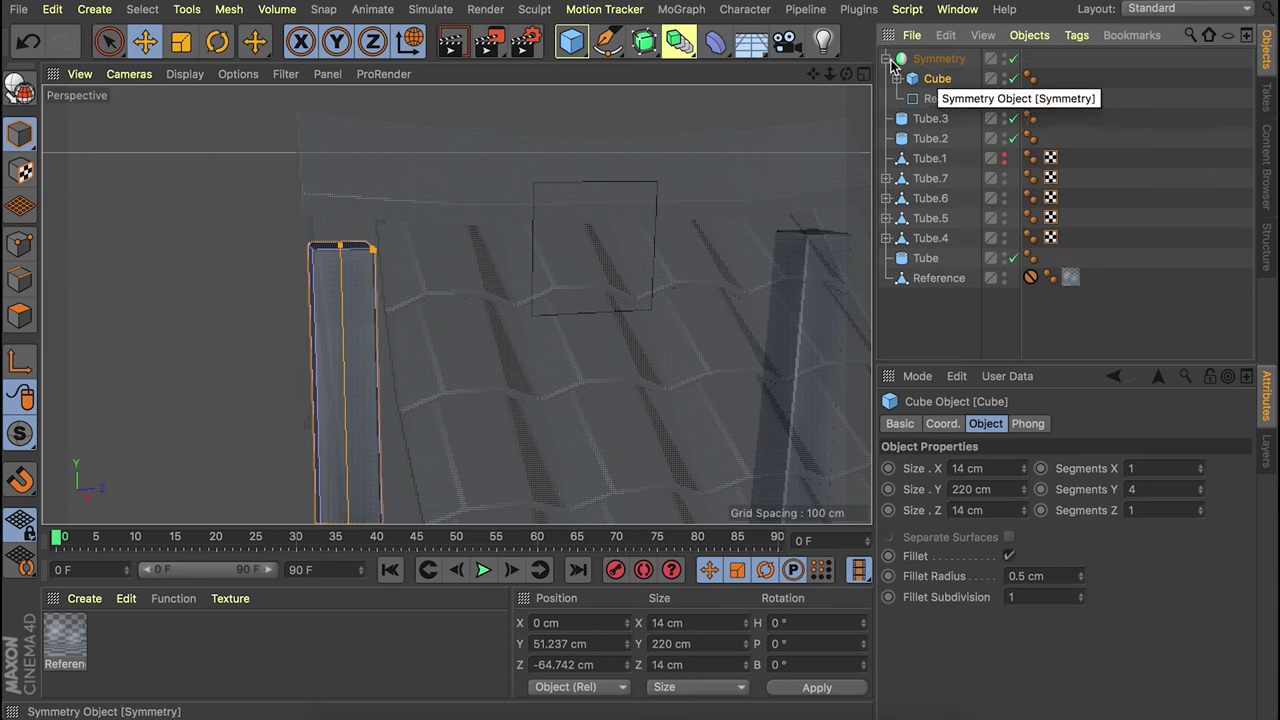
{"action": "left_click", "coordinate": [578, 48]}
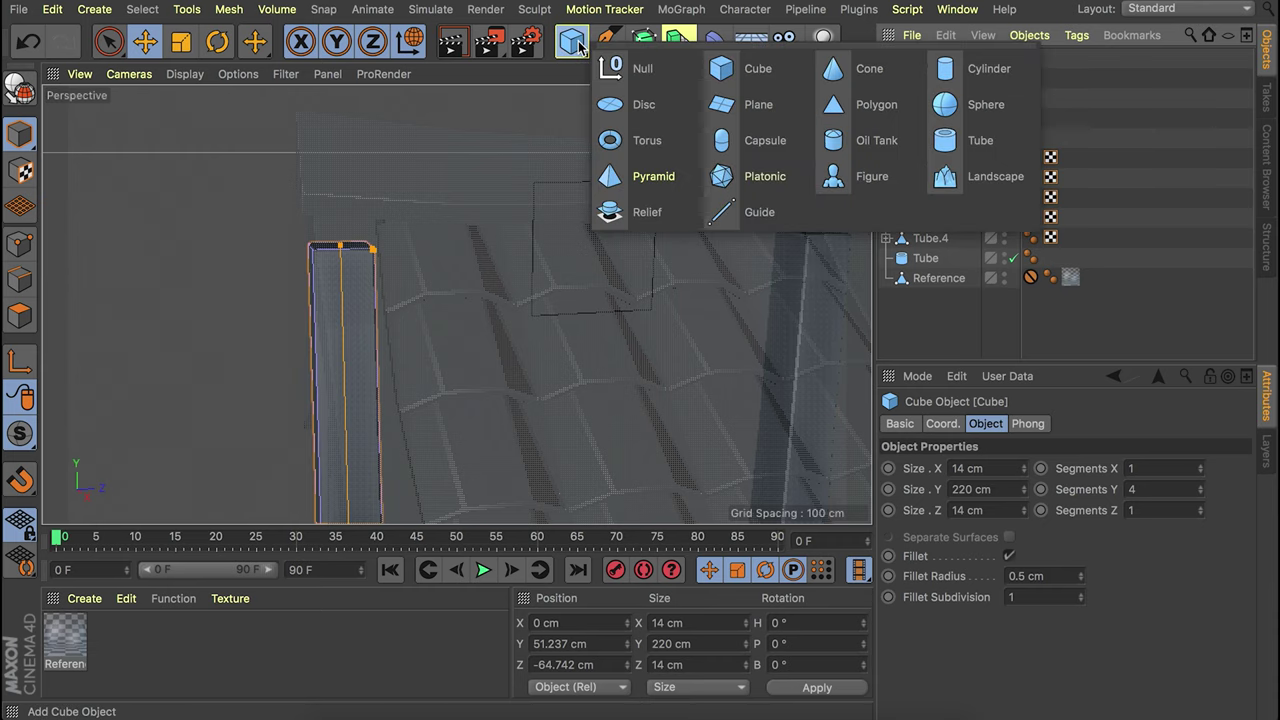
{"action": "left_click", "coordinate": [625, 71]}
{"action": "mouse_move", "coordinate": [935, 58]}
{"action": "left_mouse_down"}
{"action": "mouse_move", "coordinate": [940, 97]}
{"action": "mouse_move", "coordinate": [940, 80]}
{"action": "left_mouse_up"}
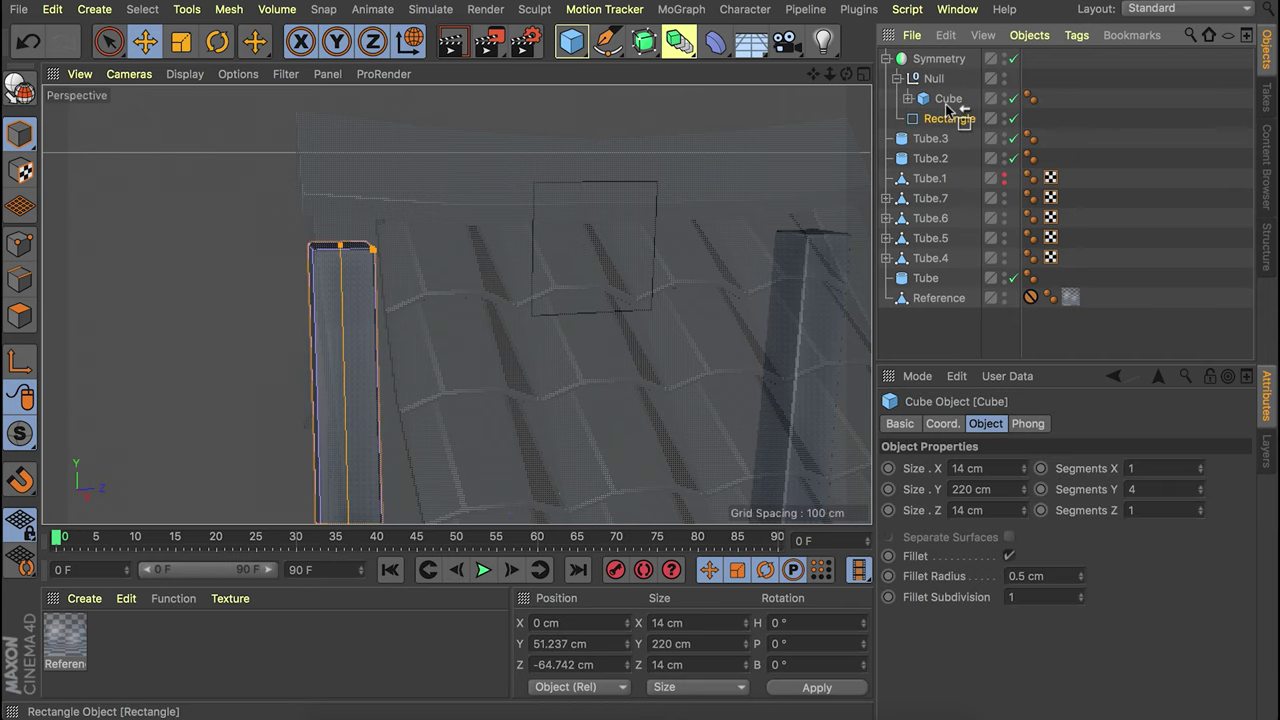
{"action": "left_click", "coordinate": [948, 114]}
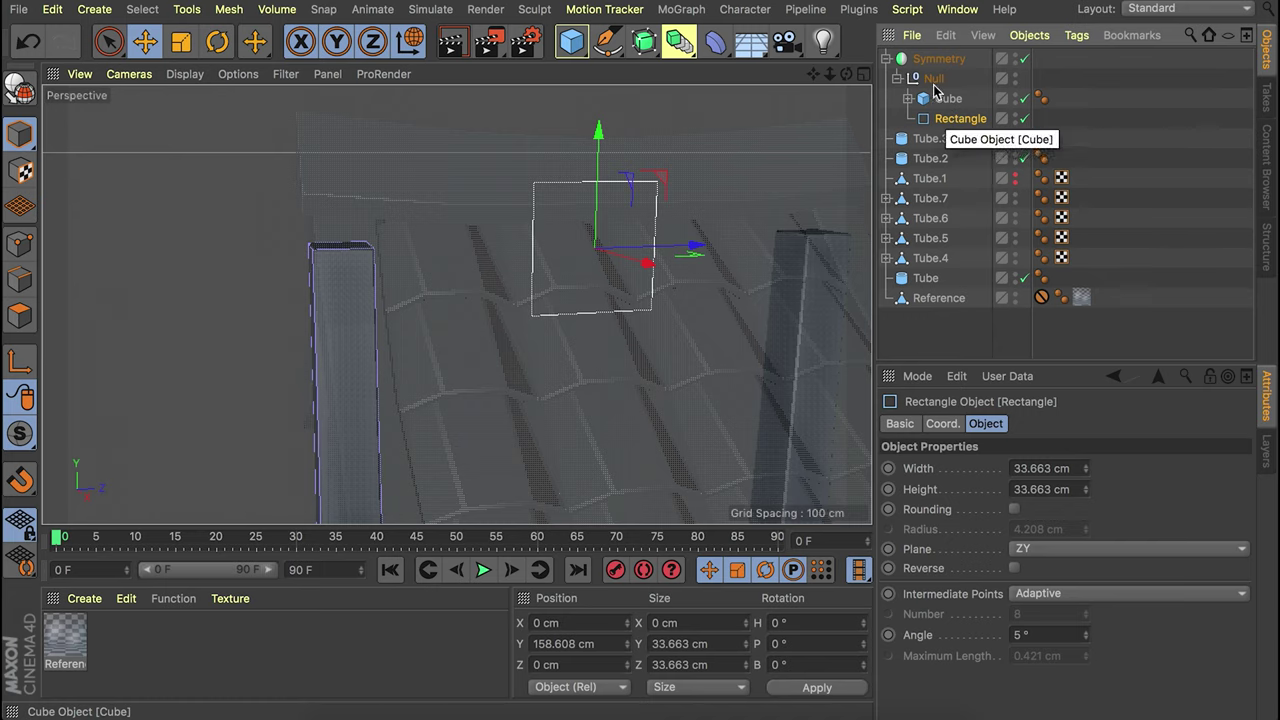
Move the rectangle spline over the post top at about -64 cm in Z and scale it down to about 16 cm.
{"action": "left_click_drag", "start_coordinate": [691, 249], "coordinate": [467, 249]}
{"action": "key", "text": "t"}
{"action": "left_click_drag", "start_coordinate": [550, 226], "coordinate": [96, 226]}
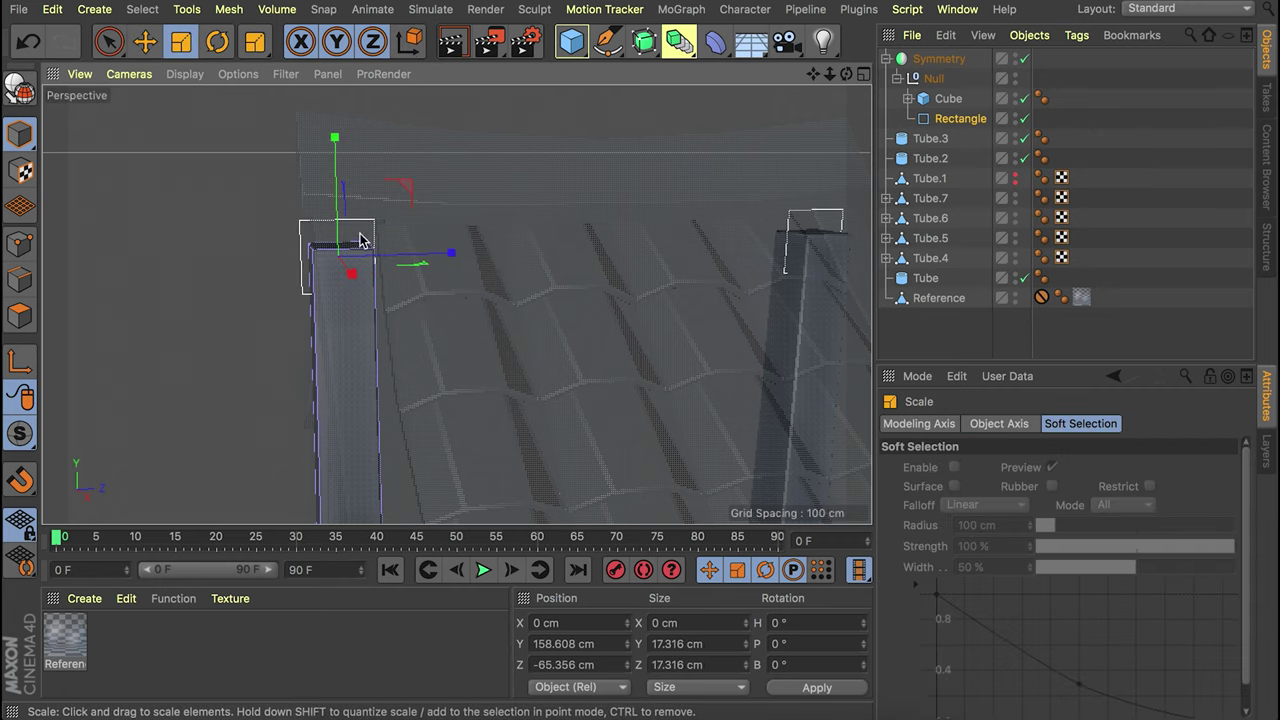
{"action": "key", "text": "e"}
{"action": "left_click_drag", "start_coordinate": [416, 254], "coordinate": [385, 248]}
{"action": "key", "text": "t"}
{"action": "left_click_drag", "start_coordinate": [349, 283], "coordinate": [335, 257], "text": "alt"}
Set the rectangle spline's width and height to 14 cm.
{"action": "left_click", "coordinate": [958, 118]}
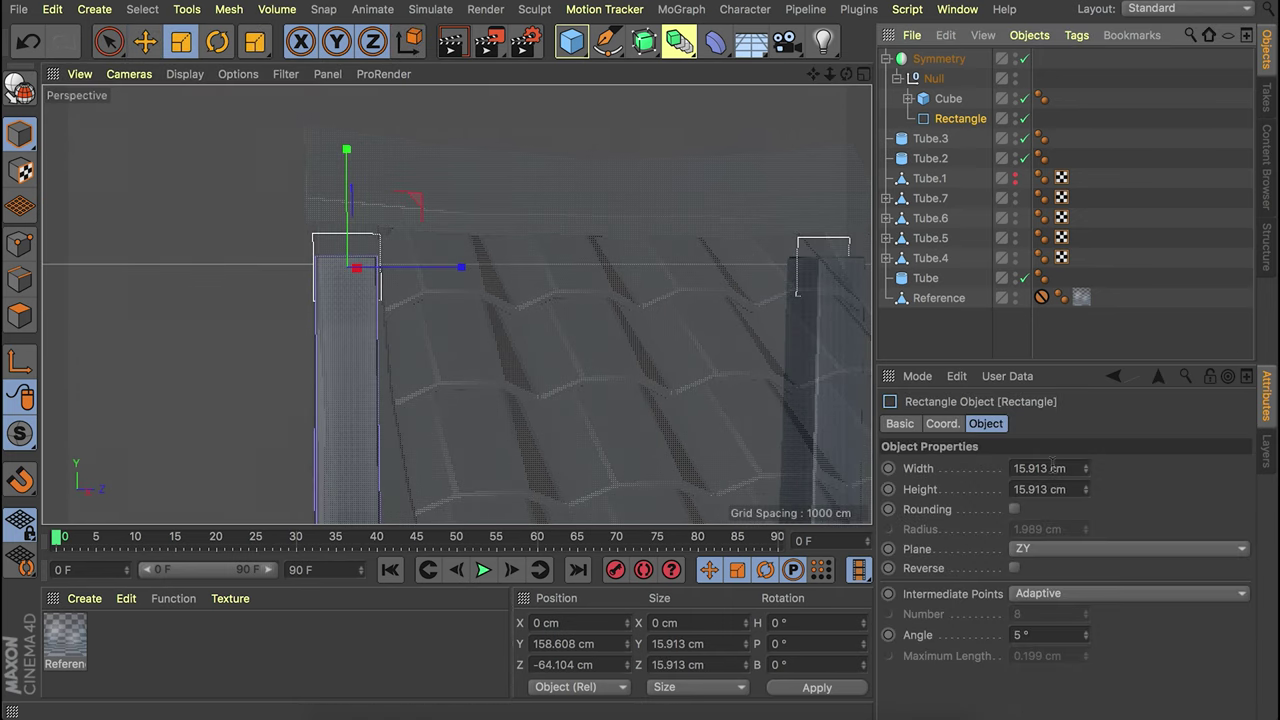
{"action": "left_click", "coordinate": [1055, 468]}
{"action": "type", "text": "14"}
{"action": "key", "text": "Tab"}
{"action": "type", "text": "14"}
{"action": "key", "text": "Return"}
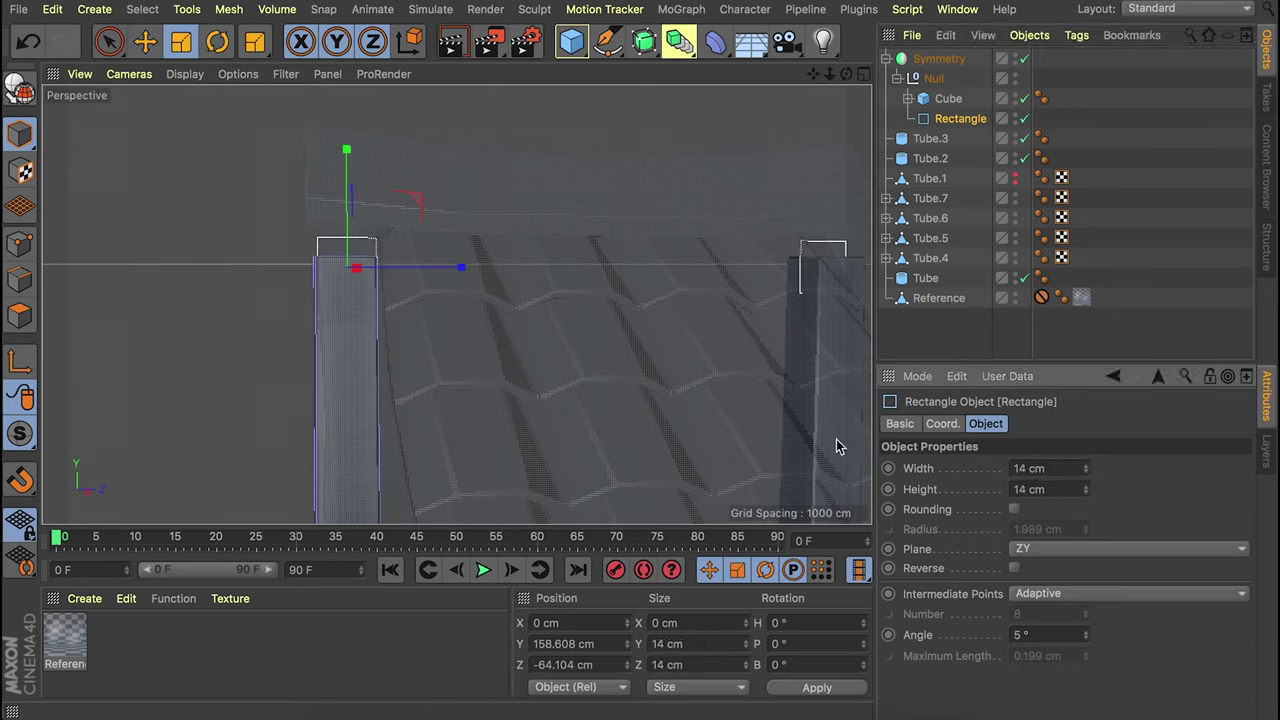
Using the Front view, raise the rectangle spline to about 161 cm in Y and set its X position to 0 cm.
{"action": "middle_click", "coordinate": [405, 257]}
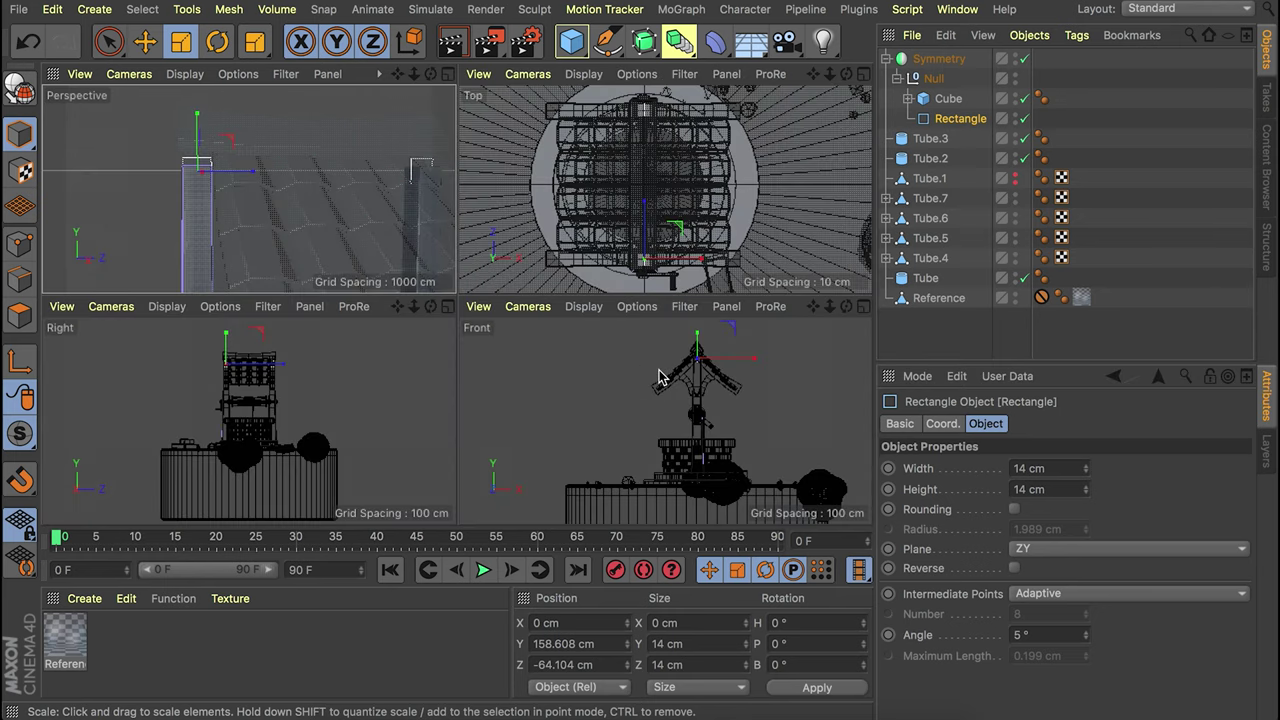
{"action": "middle_click", "coordinate": [660, 378]}
{"action": "scroll", "coordinate": [535, 168], "scroll_direction": "up", "scroll_amount": 8}
{"action": "scroll", "coordinate": [491, 234], "scroll_direction": "up", "scroll_amount": 4}
{"action": "key", "text": "e"}
{"action": "left_click_drag", "start_coordinate": [436, 275], "coordinate": [437, 225]}
{"action": "left_click_drag", "start_coordinate": [514, 298], "coordinate": [500, 305]}
{"action": "left_click_drag", "start_coordinate": [423, 217], "coordinate": [425, 244]}
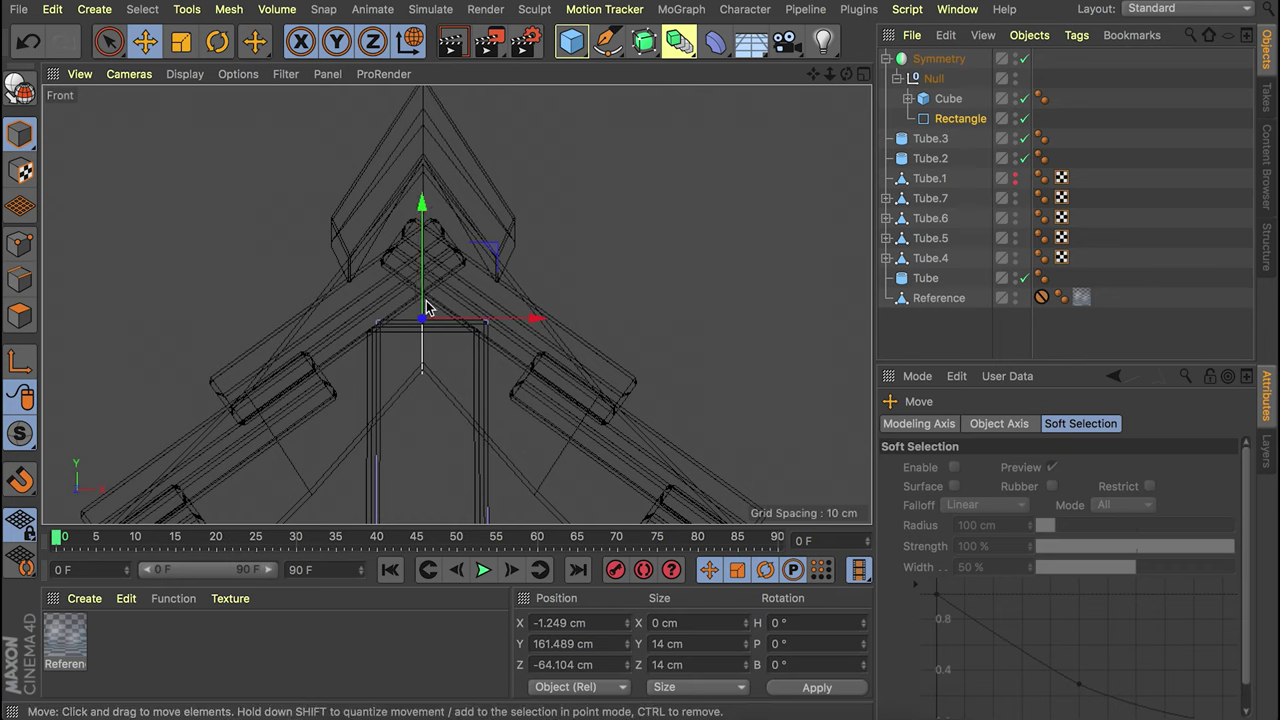
{"action": "scroll", "coordinate": [423, 309], "scroll_direction": "up", "scroll_amount": 4}
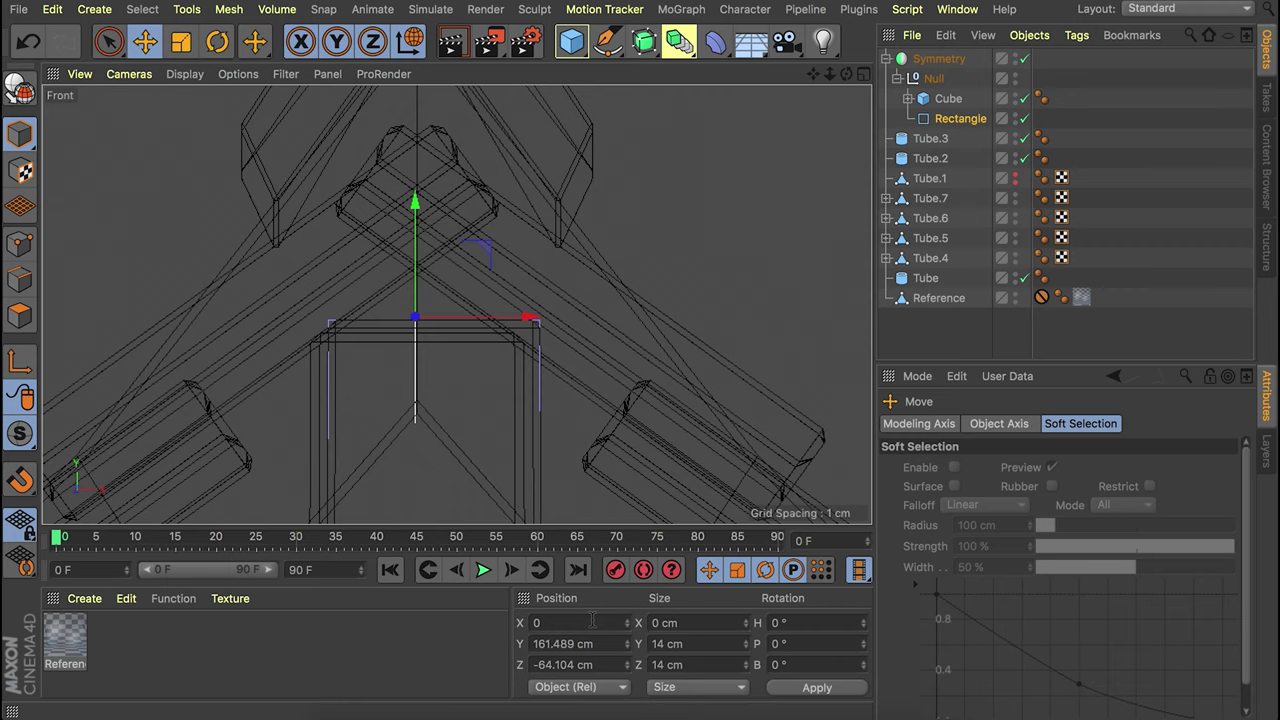
{"action": "key", "text": "Return"}
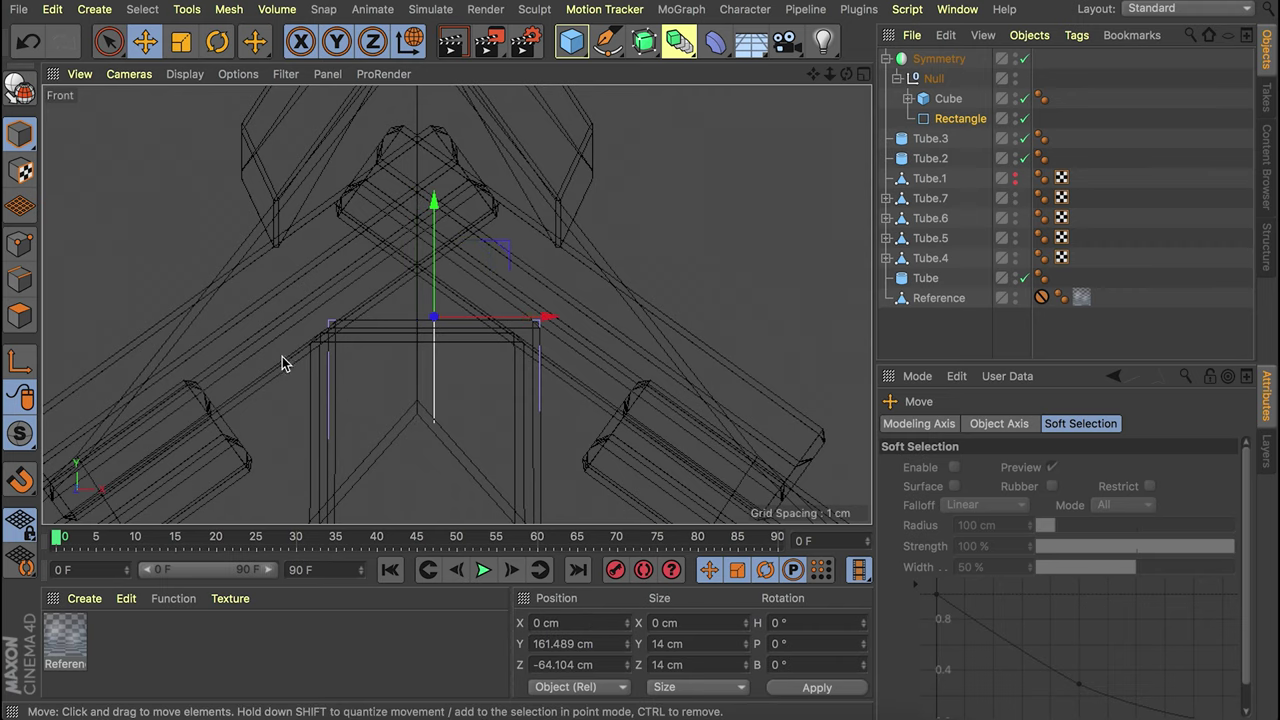
Add a Loft generator as the parent of the rectangle spline.
{"action": "scroll", "coordinate": [429, 363], "scroll_direction": "down", "scroll_amount": 4}
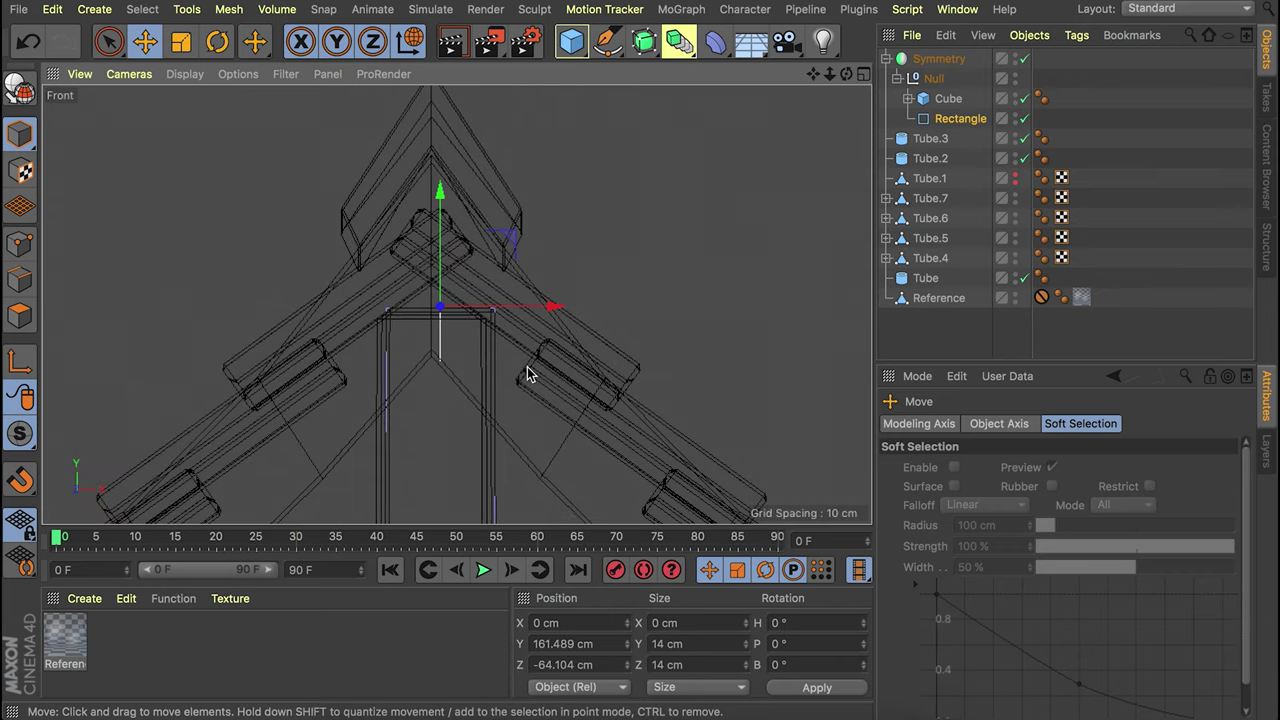
{"action": "middle_click_drag", "start_coordinate": [634, 354], "coordinate": [515, 210], "text": "alt"}
{"action": "left_click", "coordinate": [644, 41]}
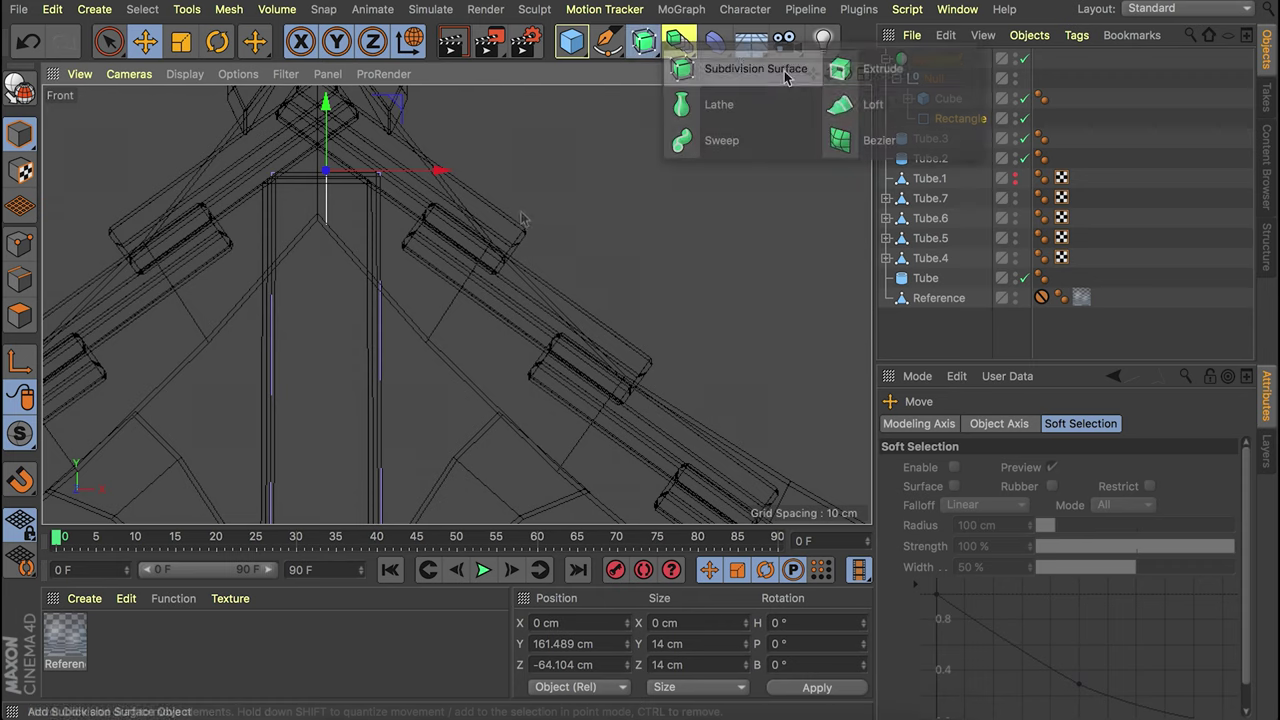
{"action": "left_click", "coordinate": [866, 110]}
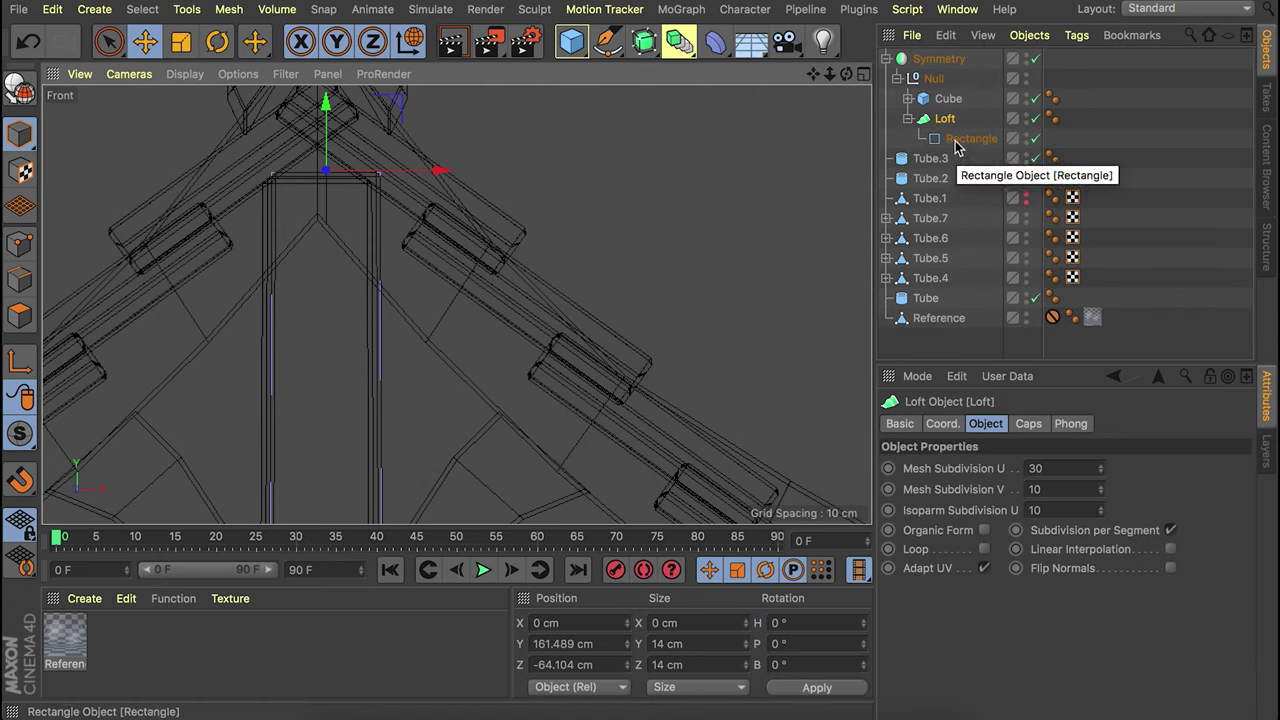
Duplicate the rectangle spline down the roof slope to about X 17 cm, Y -16 cm and rotate the copy to about 37°.
{"action": "left_click", "coordinate": [955, 140]}
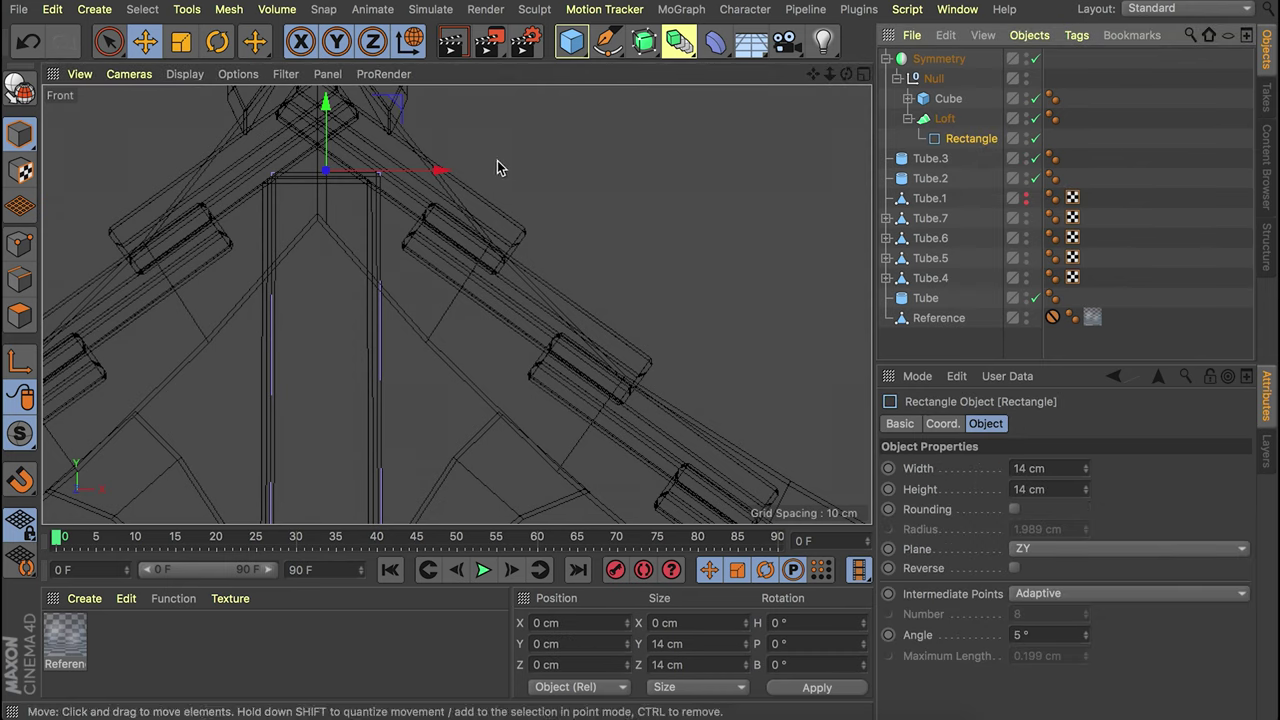
{"action": "left_click_drag", "start_coordinate": [398, 108], "coordinate": [529, 229], "text": "ctrl"}
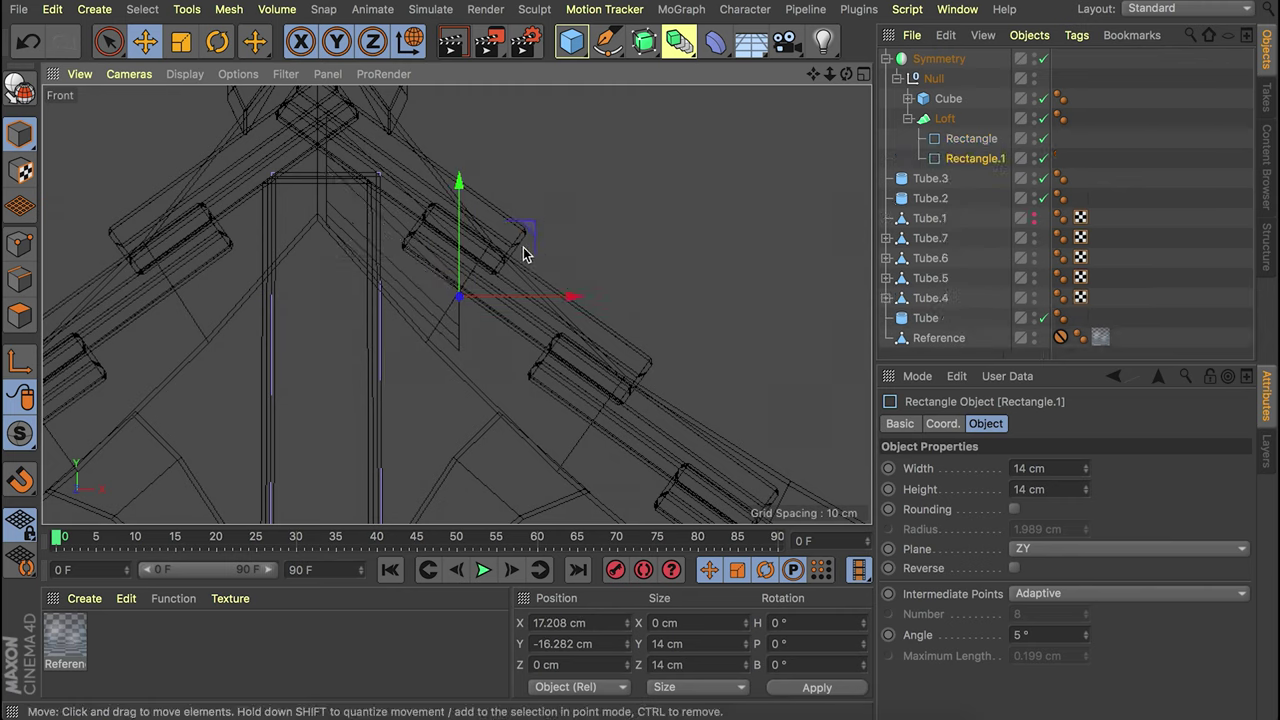
{"action": "key", "text": "r"}
{"action": "left_click_drag", "start_coordinate": [503, 246], "coordinate": [554, 276]}
{"action": "middle_click_drag", "start_coordinate": [616, 294], "coordinate": [546, 225], "text": "alt"}
Duplicate the rotated rectangle spline further down the reference beam to about X 34 cm, Y -33 cm.
{"action": "key", "text": "e"}
{"action": "left_click_drag", "start_coordinate": [462, 162], "coordinate": [593, 298]}
{"action": "middle_click_drag", "start_coordinate": [714, 352], "coordinate": [508, 208], "text": "alt"}
Add a third rectangle copy at about X 56 cm, Y -49 cm, scaled to about 18 cm and rotated to about 26°.
{"action": "left_click_drag", "start_coordinate": [403, 159], "coordinate": [760, 309], "text": "ctrl"}
{"action": "key", "text": "ctrl+c"}
{"action": "key", "text": "ctrl+v"}
{"action": "key", "text": "r"}
{"action": "key", "text": "t"}
{"action": "key", "text": "e"}
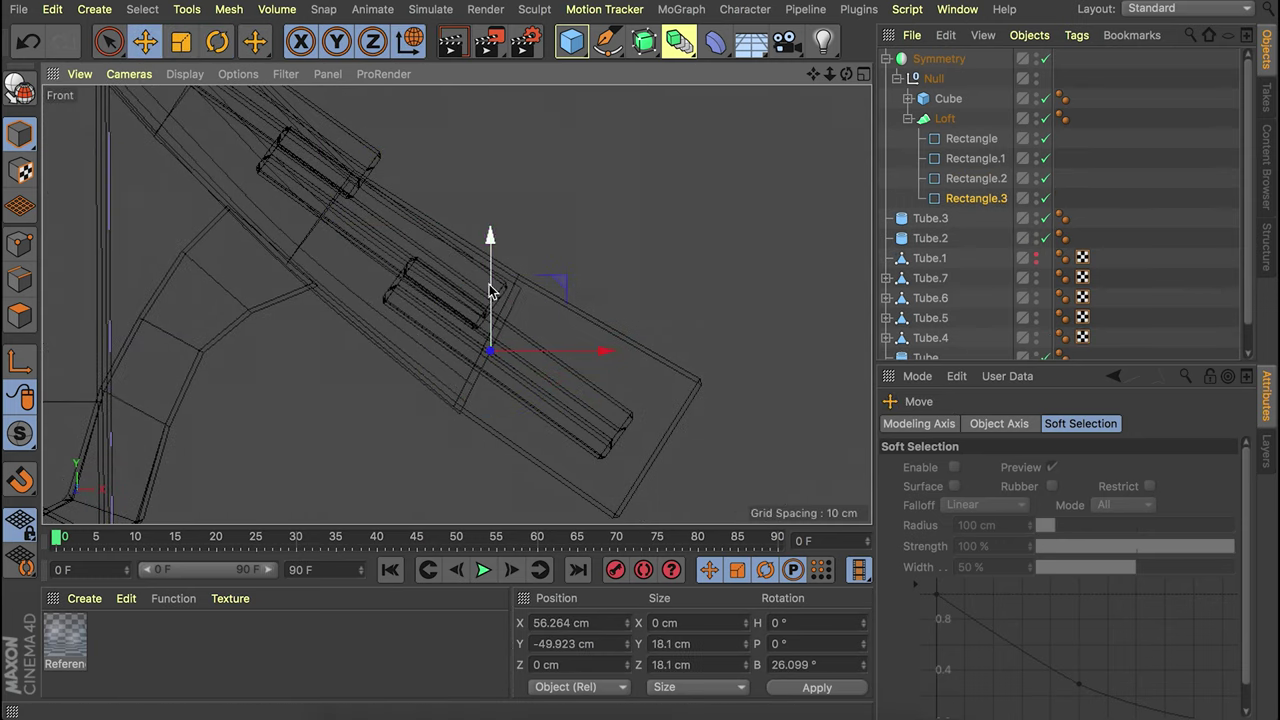
Place a fourth rectangle copy at the beam's lower end, about X 78 cm, Y -63 cm, scaled to about 20.5 cm and rotated to about 32°.
{"action": "left_click_drag", "start_coordinate": [565, 291], "coordinate": [828, 365]}
{"action": "key", "text": "ctrl+c"}
{"action": "key", "text": "ctrl+v"}
{"action": "key", "text": "r"}
{"action": "key", "text": "t"}
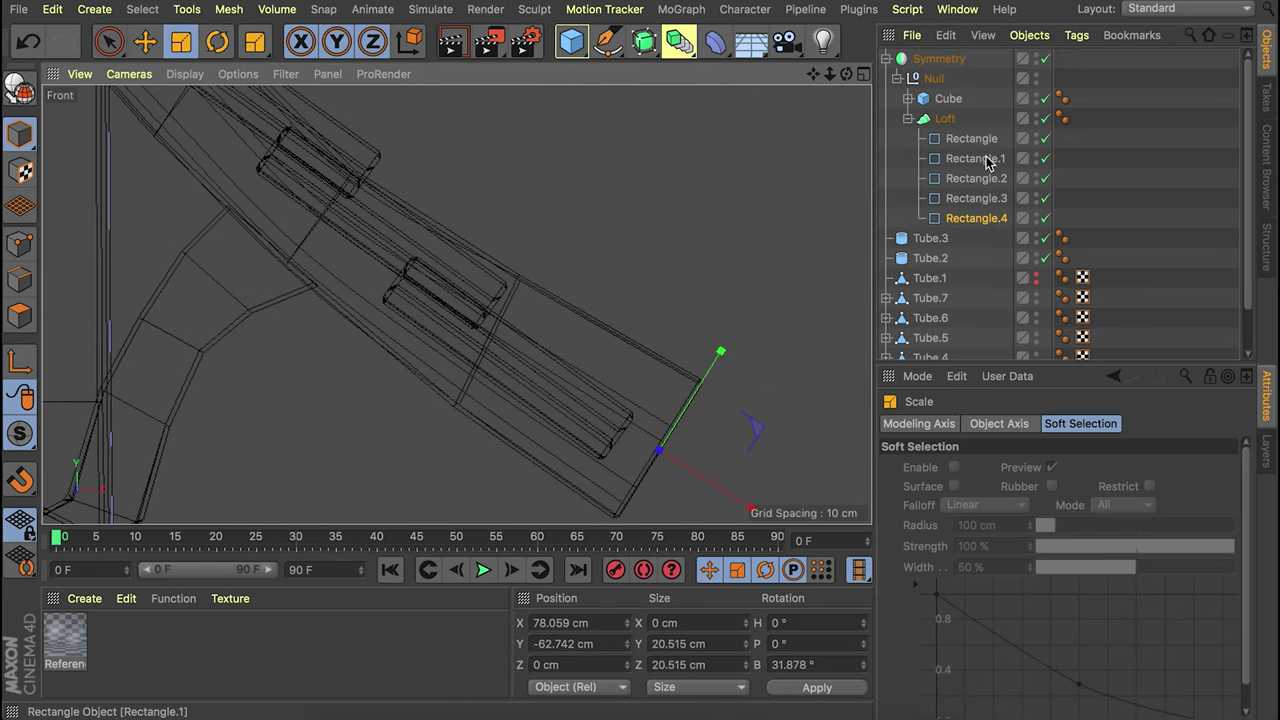
Hide the Reference object in the viewport so only the lofted beam and post show.
{"action": "scroll", "coordinate": [1005, 288], "scroll_direction": "down", "scroll_amount": 2}
{"action": "double_click", "coordinate": [1037, 348], "text": "alt"}
{"action": "middle_click_drag", "start_coordinate": [395, 286], "coordinate": [562, 338], "text": "alt"}
{"action": "right_click_drag", "start_coordinate": [494, 243], "coordinate": [476, 284], "text": "alt"}
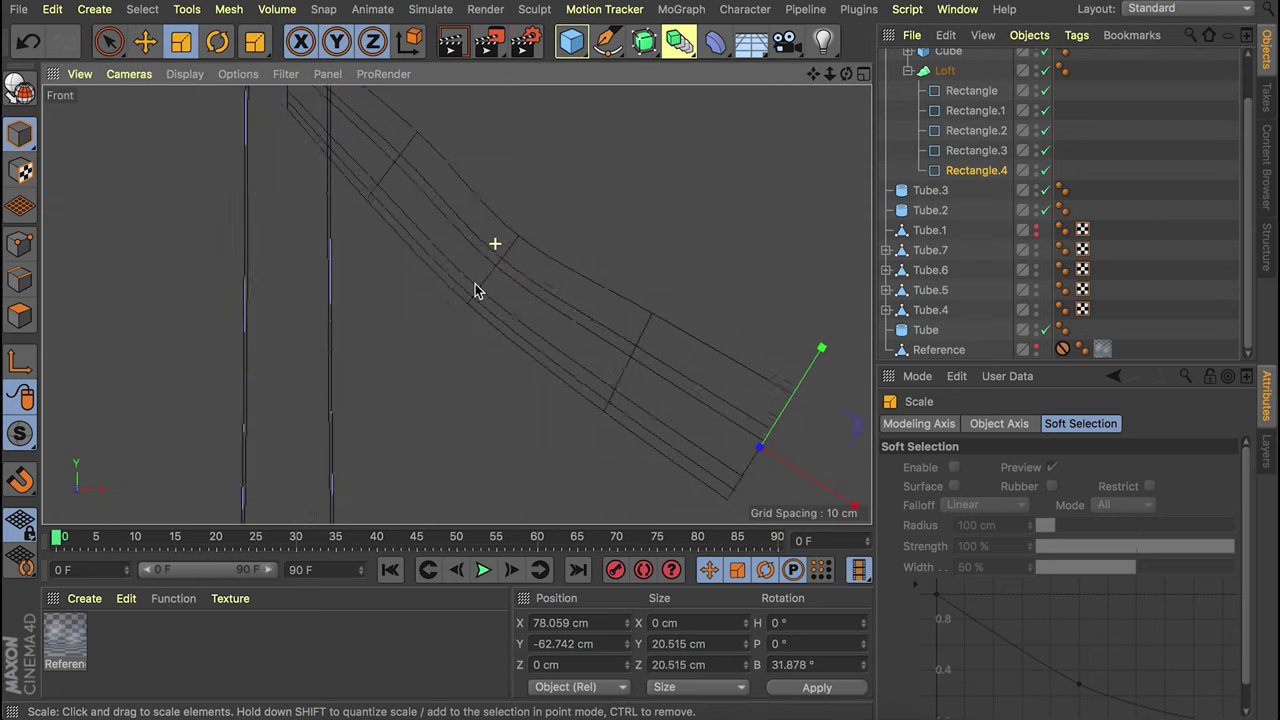
Smooth the beam's curve by adjusting Rectangle.2 and moving Rectangle.1 to about X 16 cm, Y -17 cm.
{"action": "left_click", "coordinate": [972, 151]}
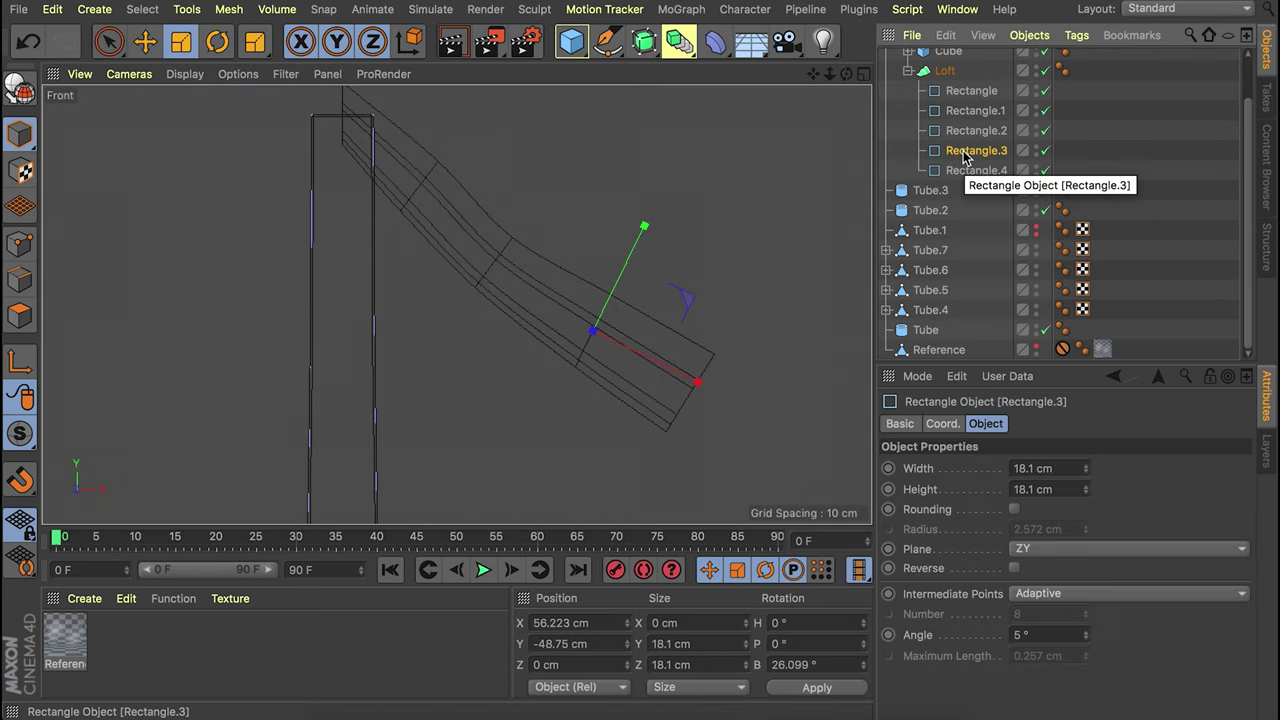
{"action": "left_click", "coordinate": [972, 131]}
{"action": "key", "text": "e"}
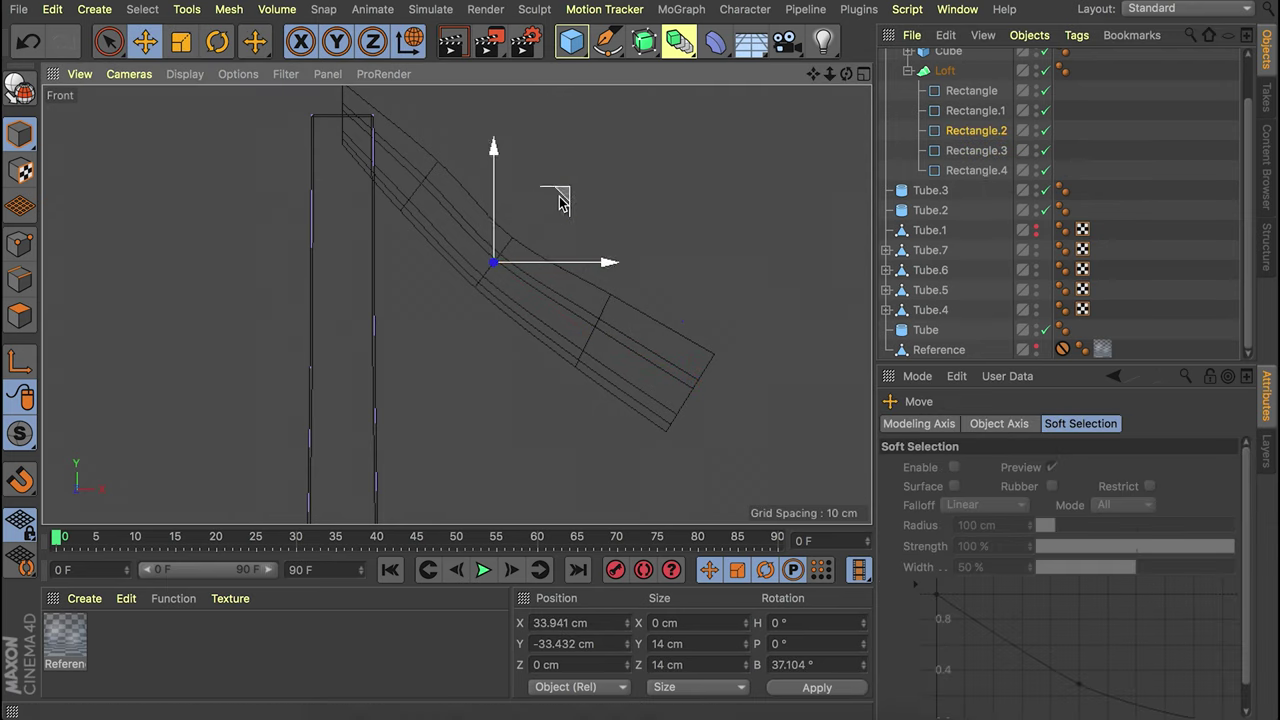
{"action": "left_click_drag", "start_coordinate": [564, 200], "coordinate": [703, 174]}
{"action": "key", "text": "t"}
{"action": "left_click", "coordinate": [966, 112]}
{"action": "key", "text": "e"}
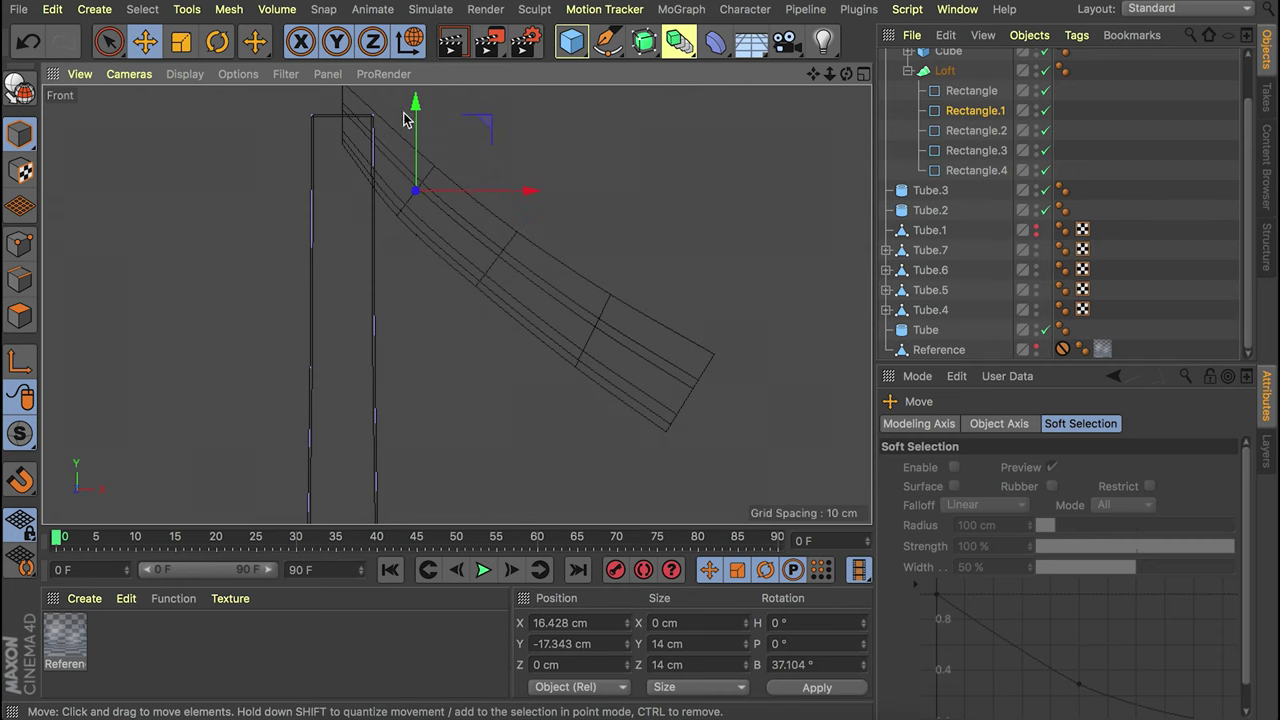
{"action": "scroll", "coordinate": [1008, 146], "scroll_direction": "up", "scroll_amount": 2}
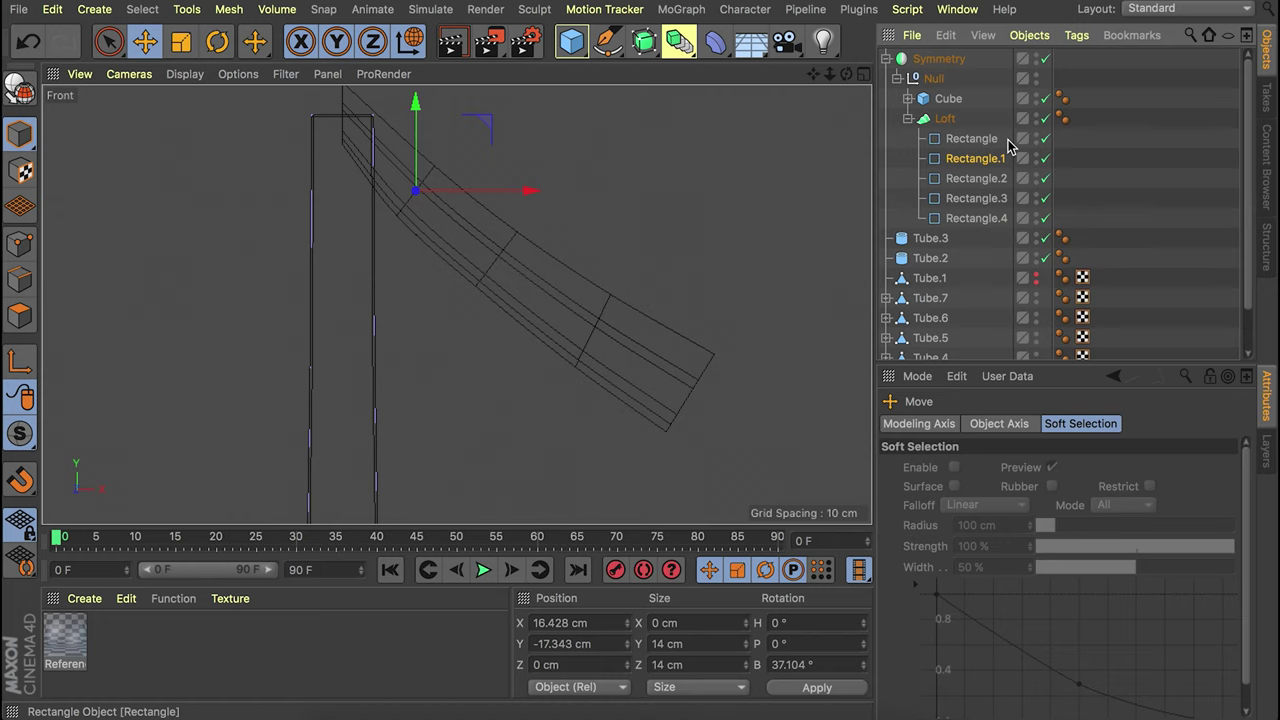
Set the Loft's start cap to None, removing the face at the roof peak.
{"action": "left_click", "coordinate": [945, 122]}
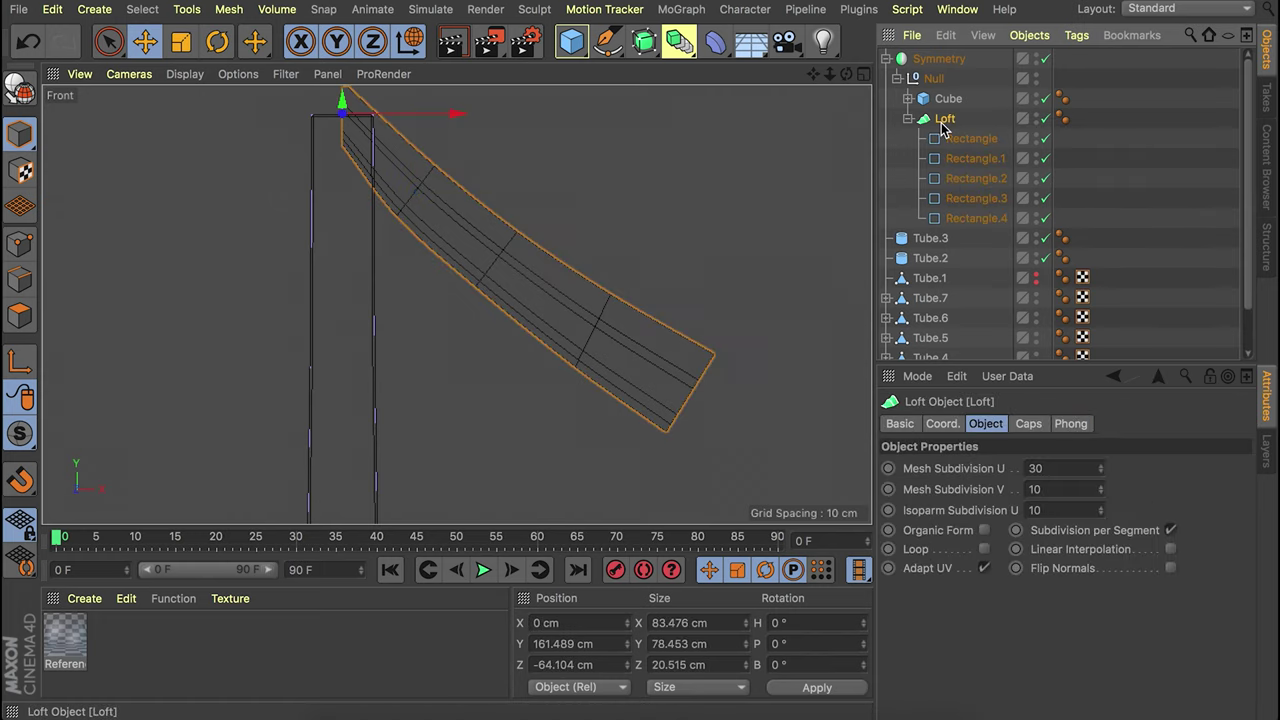
{"action": "left_click", "coordinate": [1032, 427]}
{"action": "middle_click", "coordinate": [612, 204]}
{"action": "middle_click", "coordinate": [325, 250]}
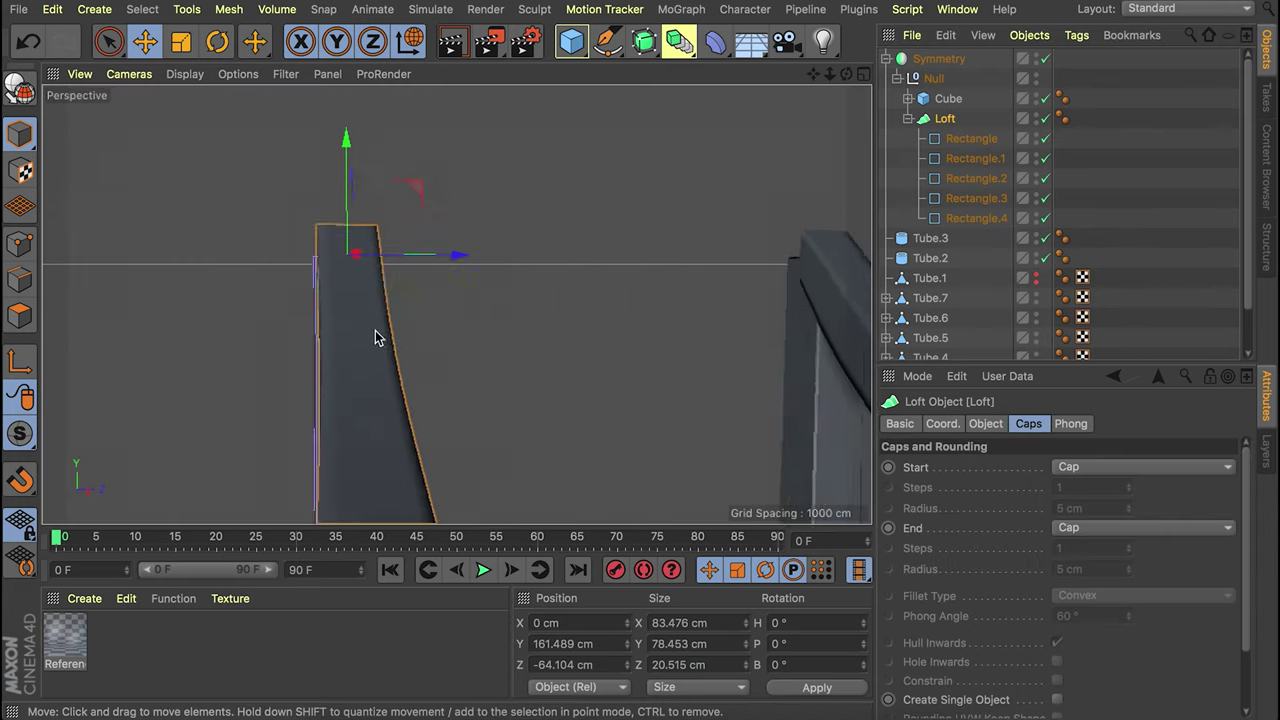
{"action": "middle_click_drag", "start_coordinate": [400, 480], "coordinate": [508, 362], "text": "alt"}
{"action": "left_click_drag", "start_coordinate": [508, 362], "coordinate": [567, 397], "text": "alt"}
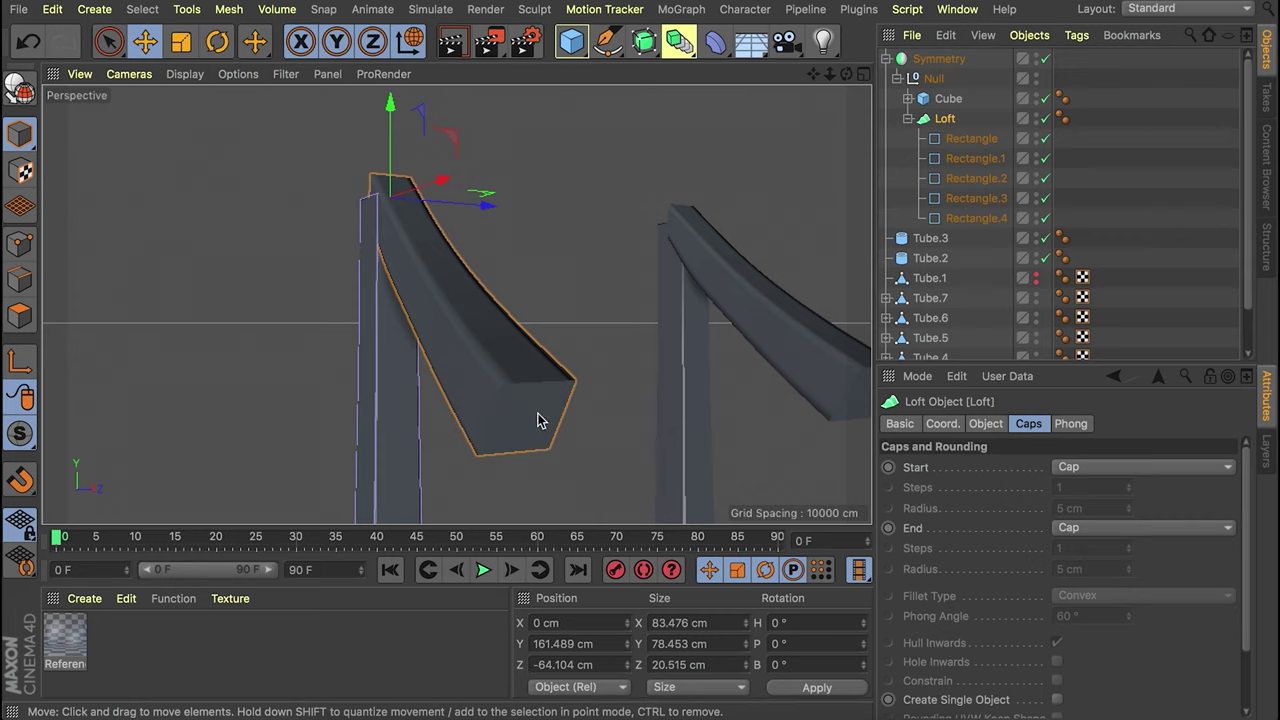
{"action": "left_click_drag", "start_coordinate": [397, 242], "coordinate": [340, 202], "text": "alt"}
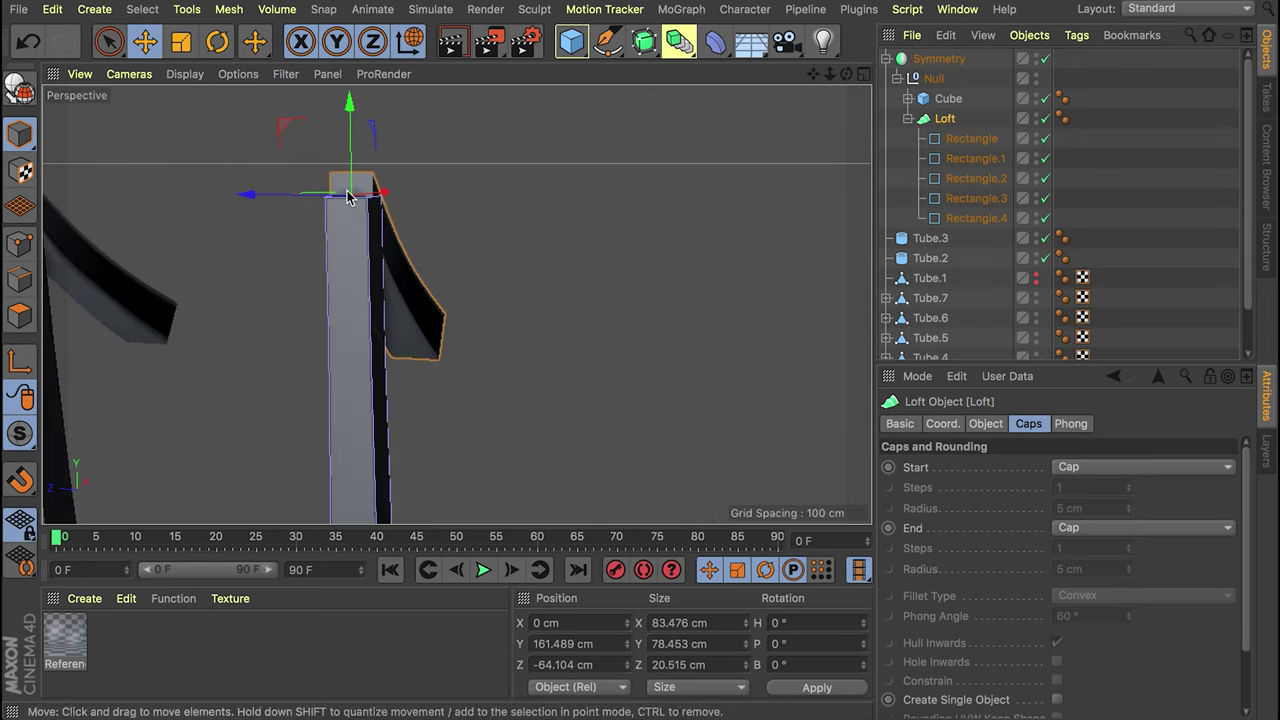
{"action": "left_click", "coordinate": [1075, 467]}
{"action": "left_click", "coordinate": [1085, 487]}
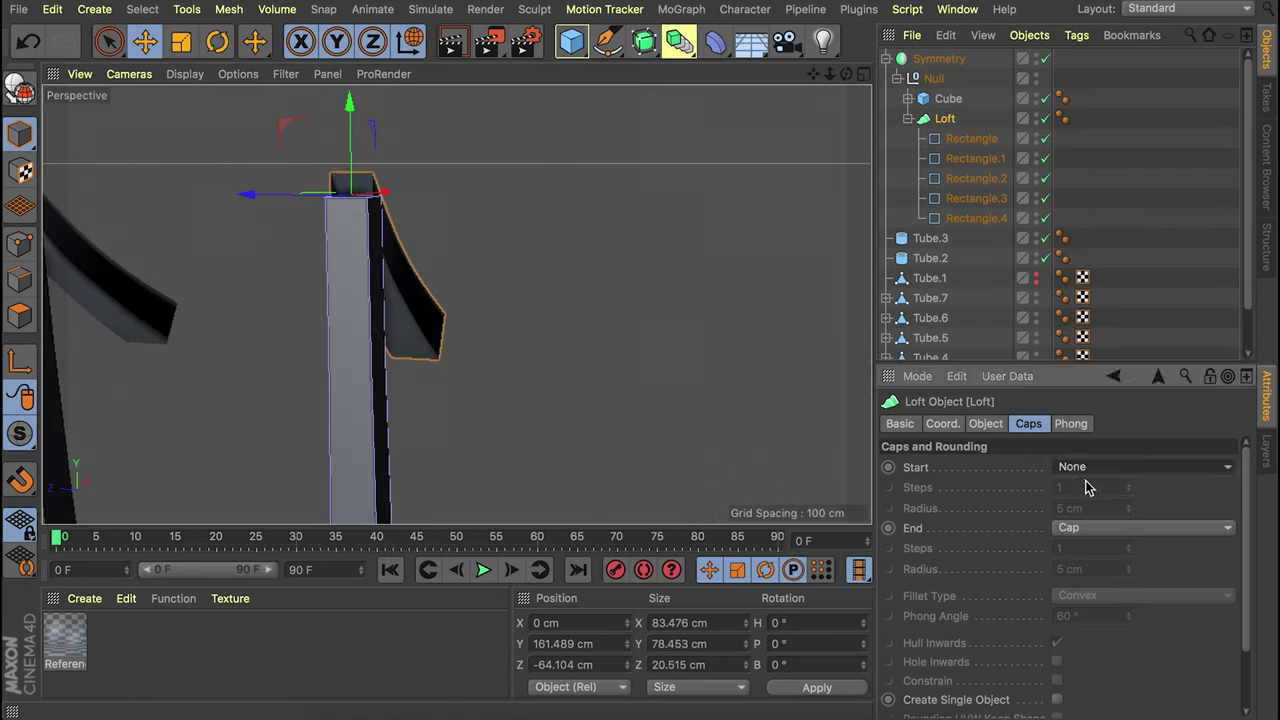
{"action": "left_click_drag", "start_coordinate": [406, 283], "coordinate": [448, 346], "text": "alt"}
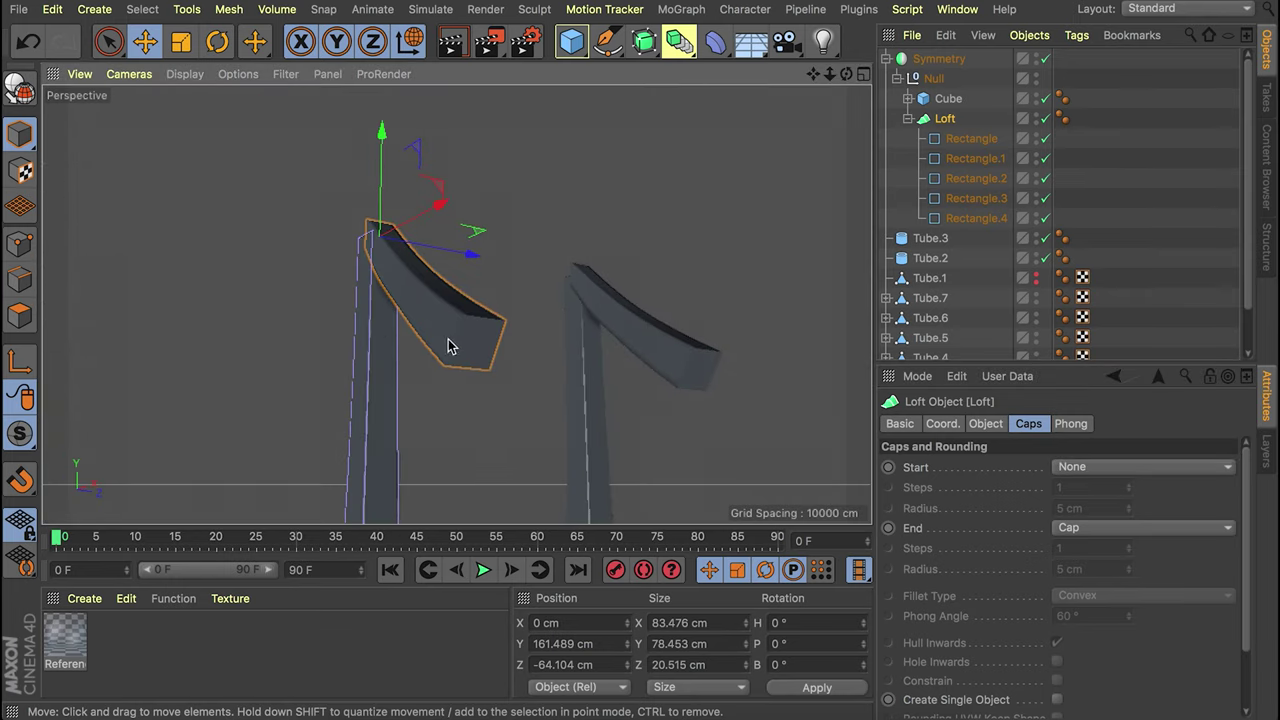
{"action": "left_click", "coordinate": [1130, 528]}
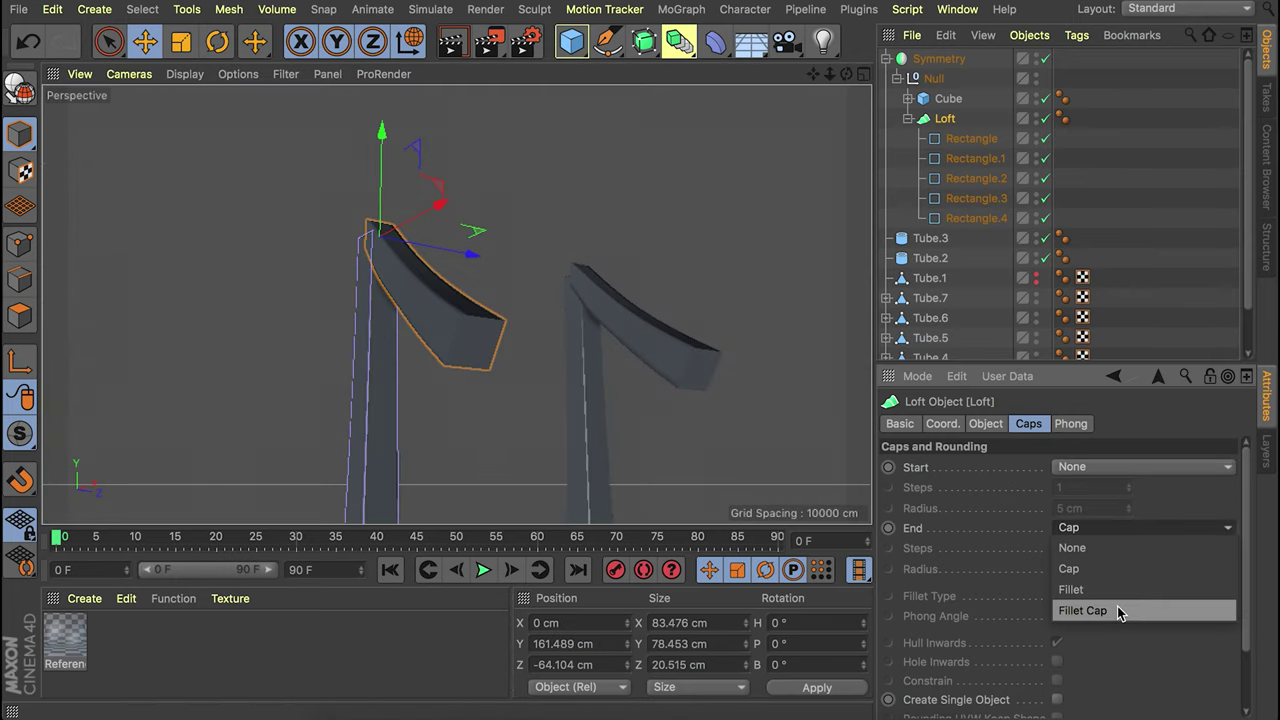
{"action": "left_click", "coordinate": [1008, 527]}
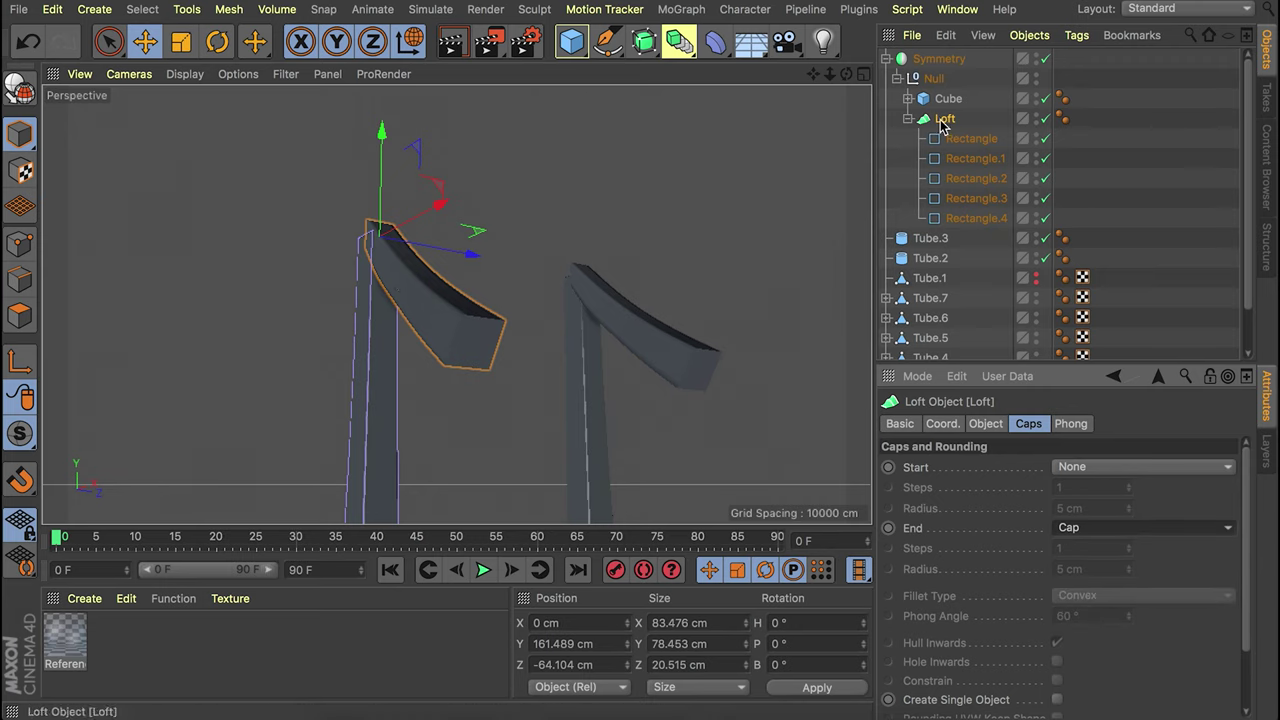
Add a Symmetry generator as the parent of the Loft to mirror the beam across the ZY plane.
{"action": "left_click", "coordinate": [685, 45]}
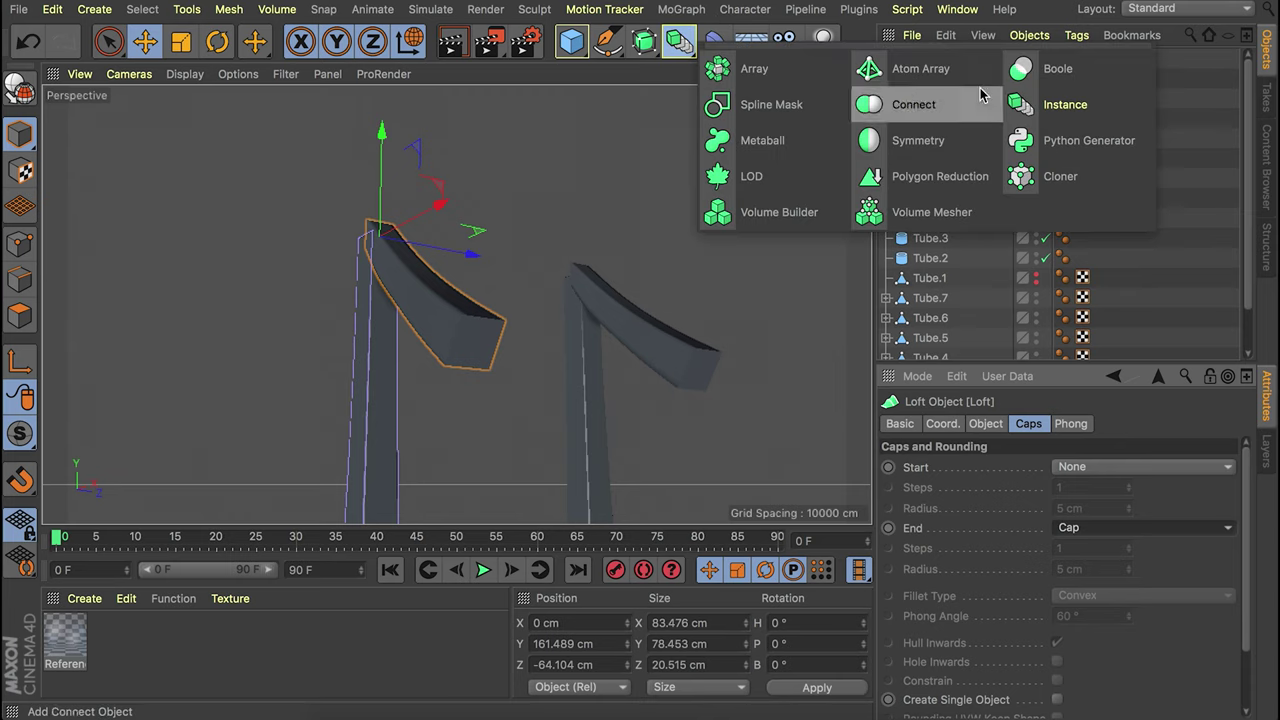
{"action": "left_click", "coordinate": [648, 44]}
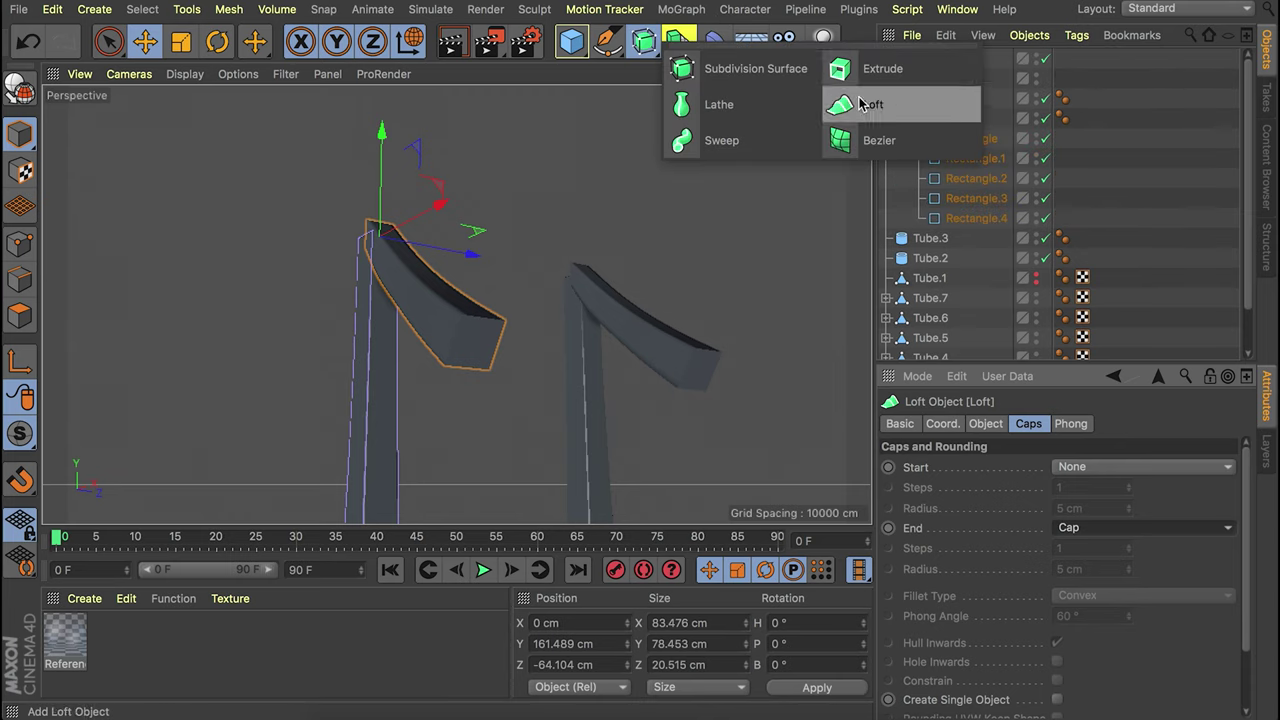
{"action": "left_click", "coordinate": [681, 42]}
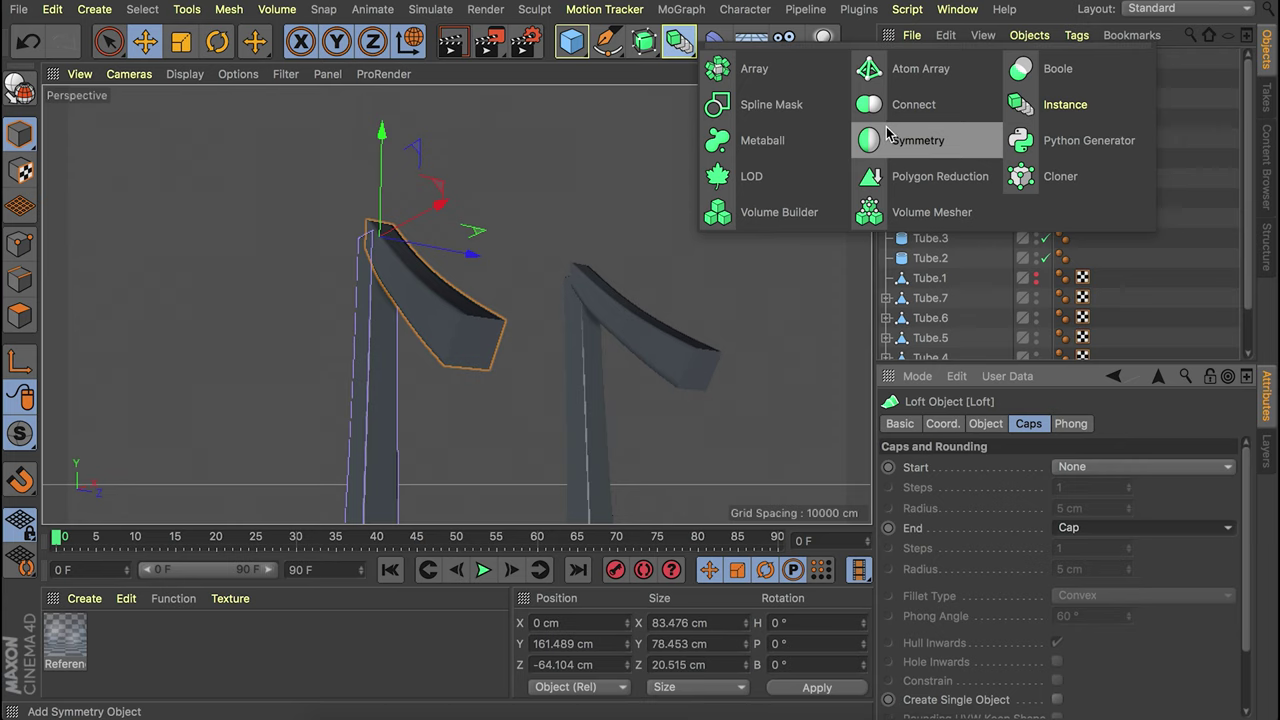
{"action": "left_click_drag", "start_coordinate": [892, 142], "coordinate": [892, 142]}
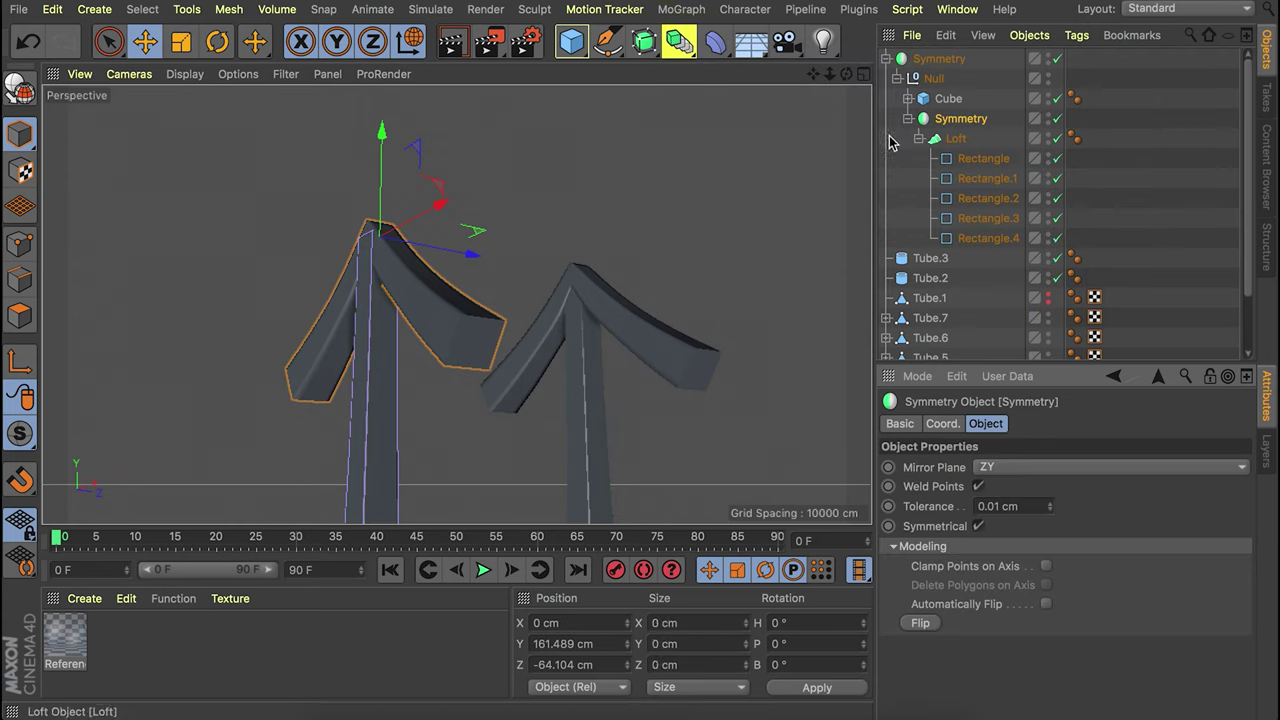
{"action": "left_click_drag", "start_coordinate": [404, 214], "coordinate": [462, 293], "text": "alt"}
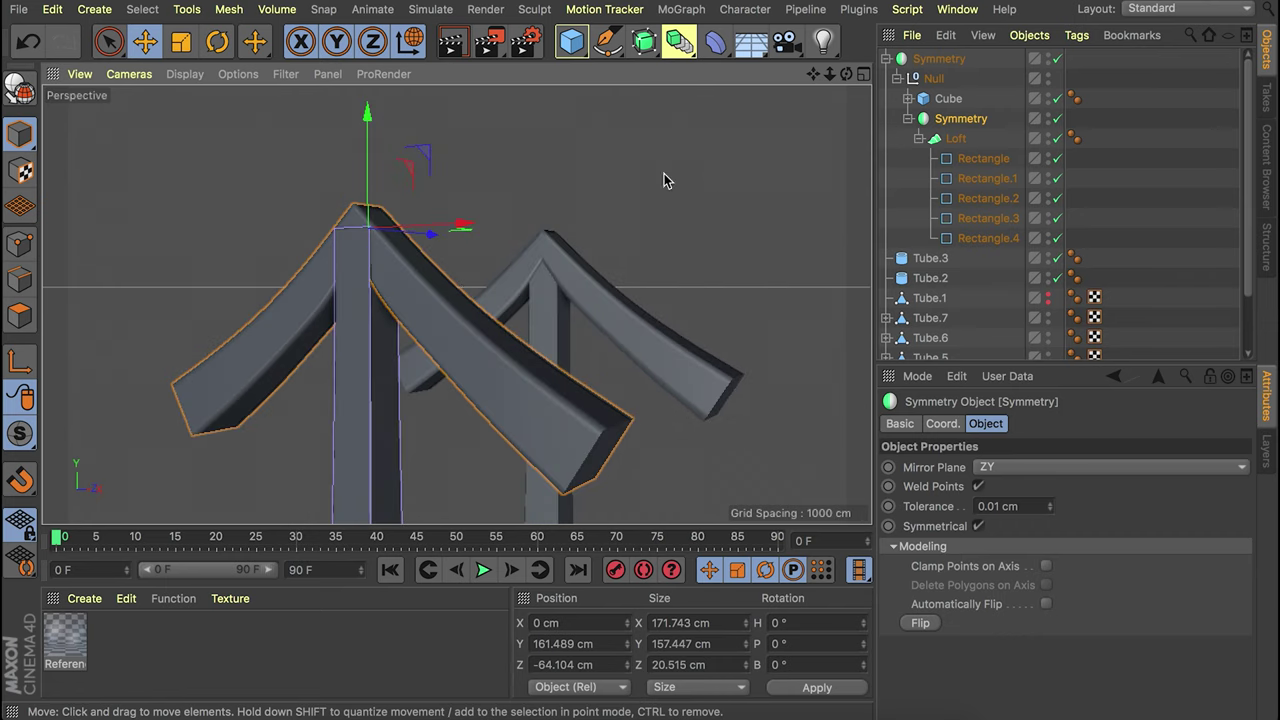
Enlarge the Loft's first rectangle spline at the roof peak and show the Reference object again.
{"action": "key", "text": "e"}
{"action": "left_click_drag", "start_coordinate": [441, 207], "coordinate": [285, 234], "text": "alt"}
{"action": "left_click_drag", "start_coordinate": [495, 222], "coordinate": [494, 228]}
{"action": "left_click", "coordinate": [973, 162]}
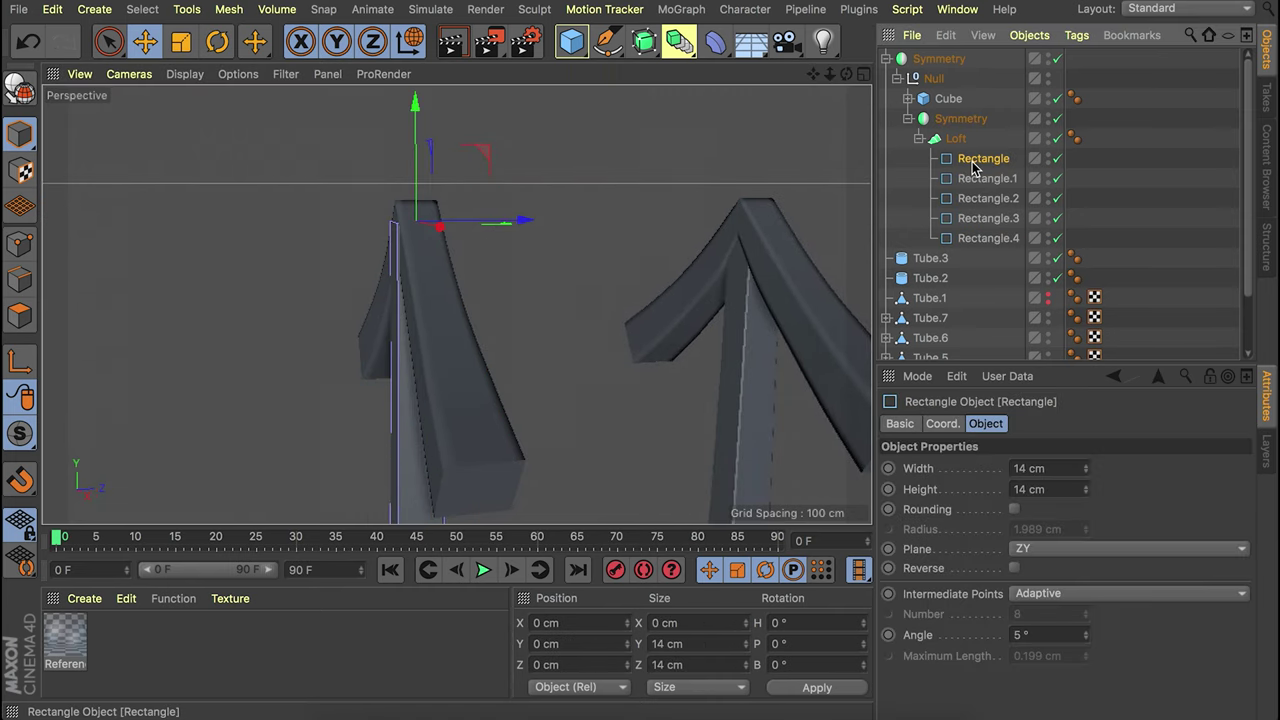
{"action": "left_click", "coordinate": [986, 240]}
{"action": "key", "text": "t"}
{"action": "left_click", "coordinate": [983, 158]}
{"action": "left_click_drag", "start_coordinate": [634, 233], "coordinate": [834, 219]}
{"action": "left_click", "coordinate": [1126, 206]}
{"action": "left_click_drag", "start_coordinate": [426, 271], "coordinate": [467, 277], "text": "alt"}
{"action": "left_click_drag", "start_coordinate": [700, 241], "coordinate": [486, 274], "text": "alt"}
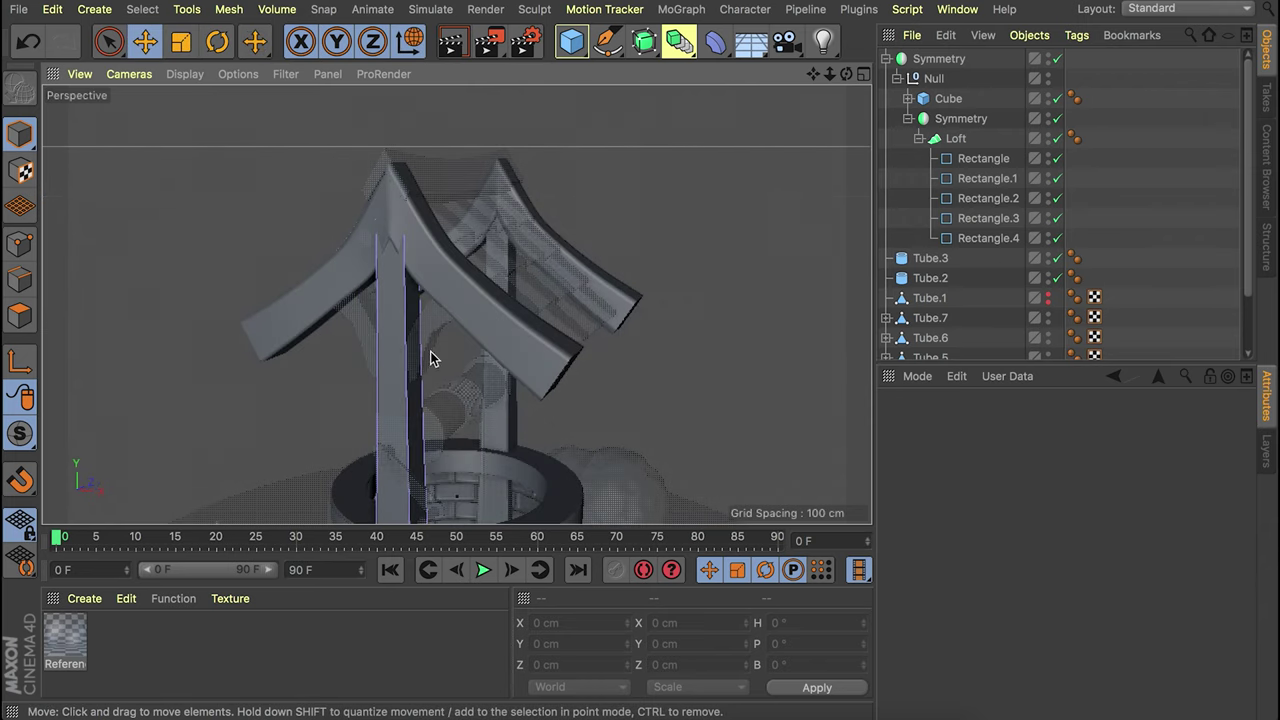
Add a Null object as a child of the roof beams' Symmetry, beside the existing Loft.
{"action": "scroll", "coordinate": [430, 358], "scroll_direction": "up", "scroll_amount": 5}
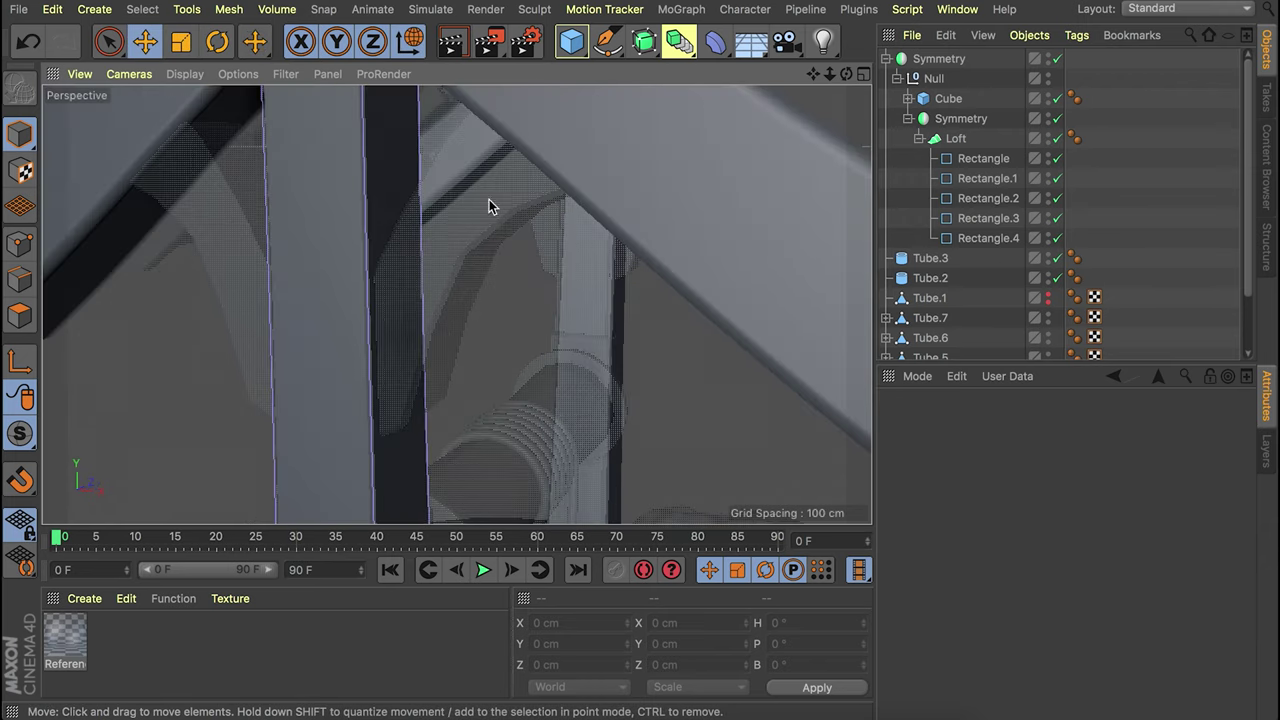
{"action": "left_click_drag", "start_coordinate": [410, 309], "coordinate": [463, 322], "text": "alt"}
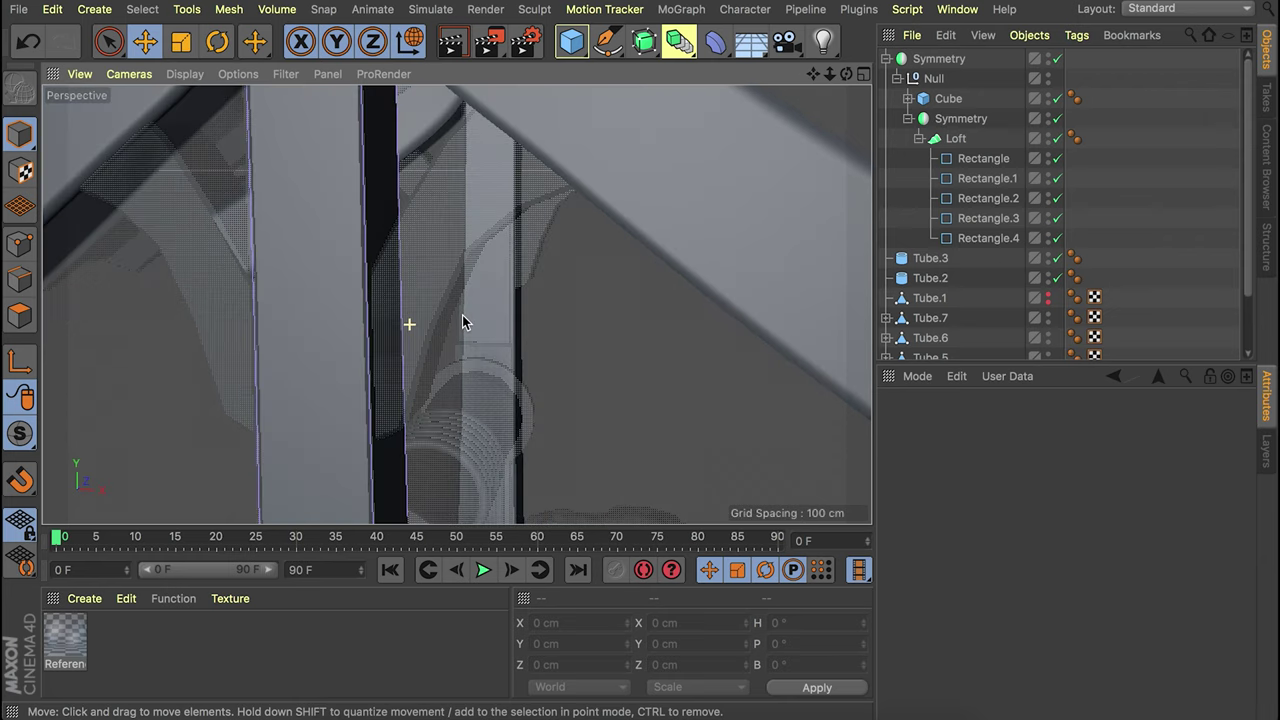
{"action": "left_click", "coordinate": [919, 139]}
{"action": "left_click", "coordinate": [950, 140]}
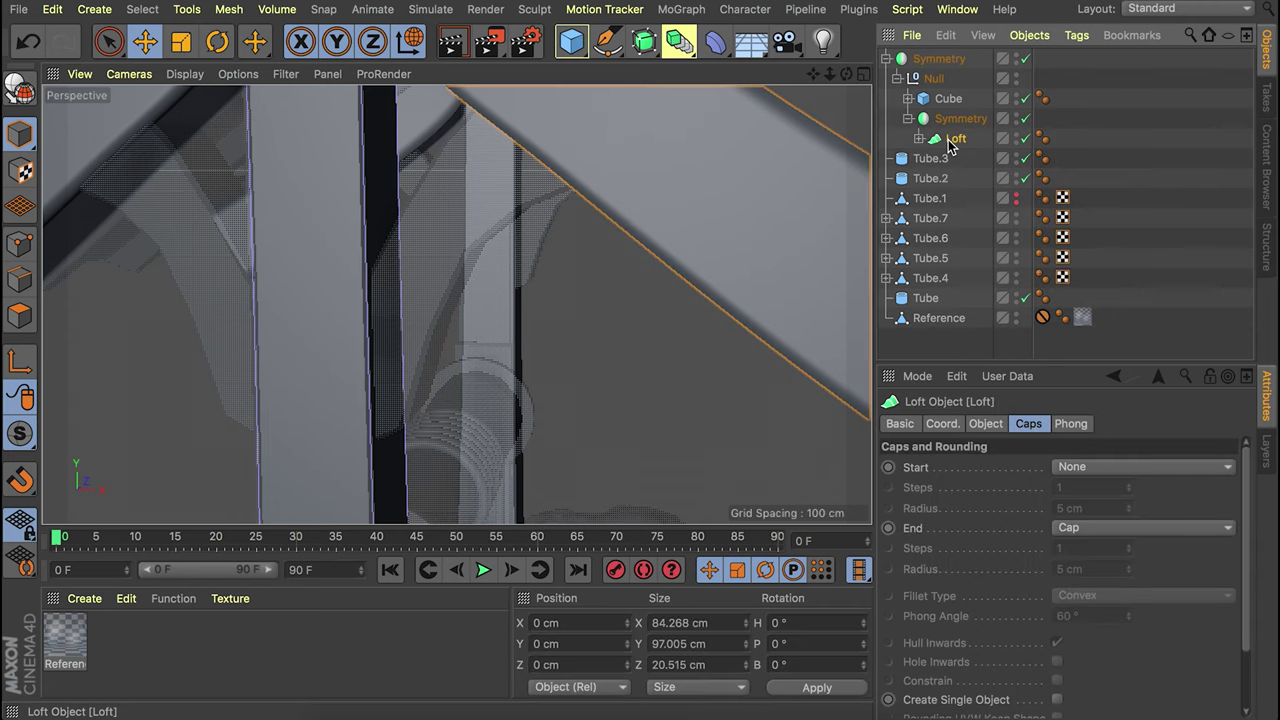
{"action": "left_click", "coordinate": [958, 118]}
{"action": "left_click", "coordinate": [579, 47]}
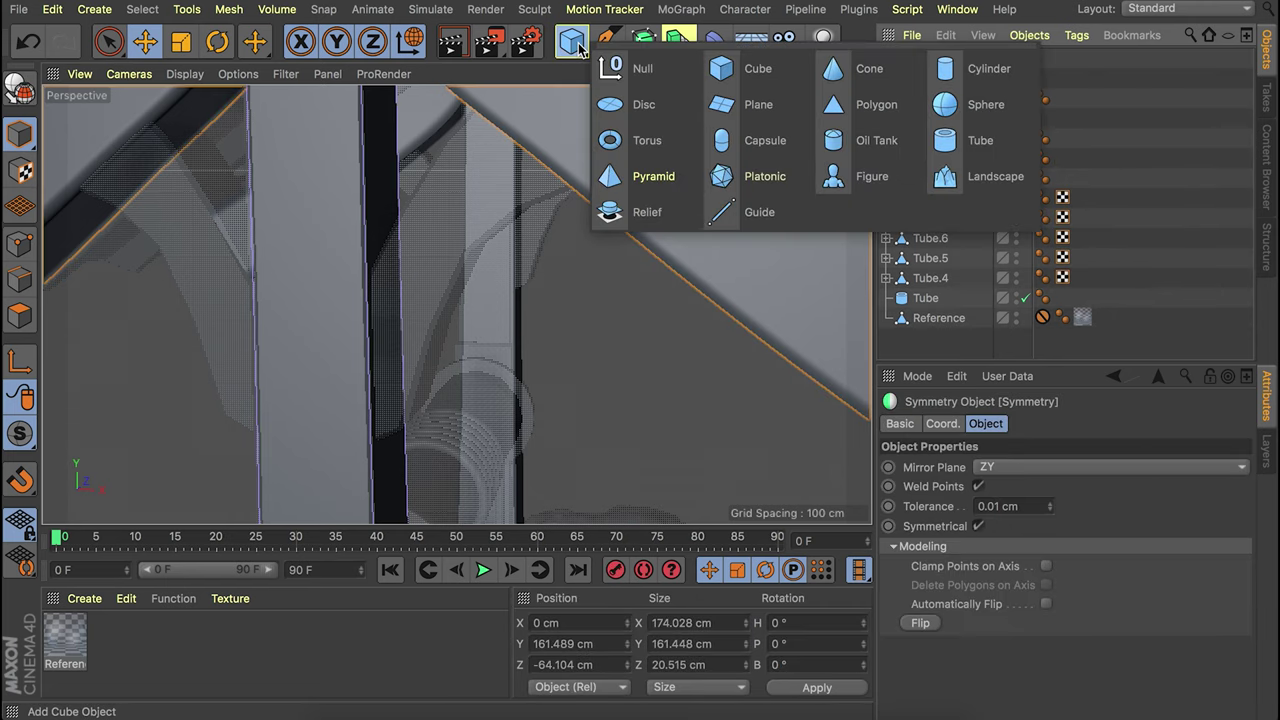
{"action": "left_click", "coordinate": [645, 68]}
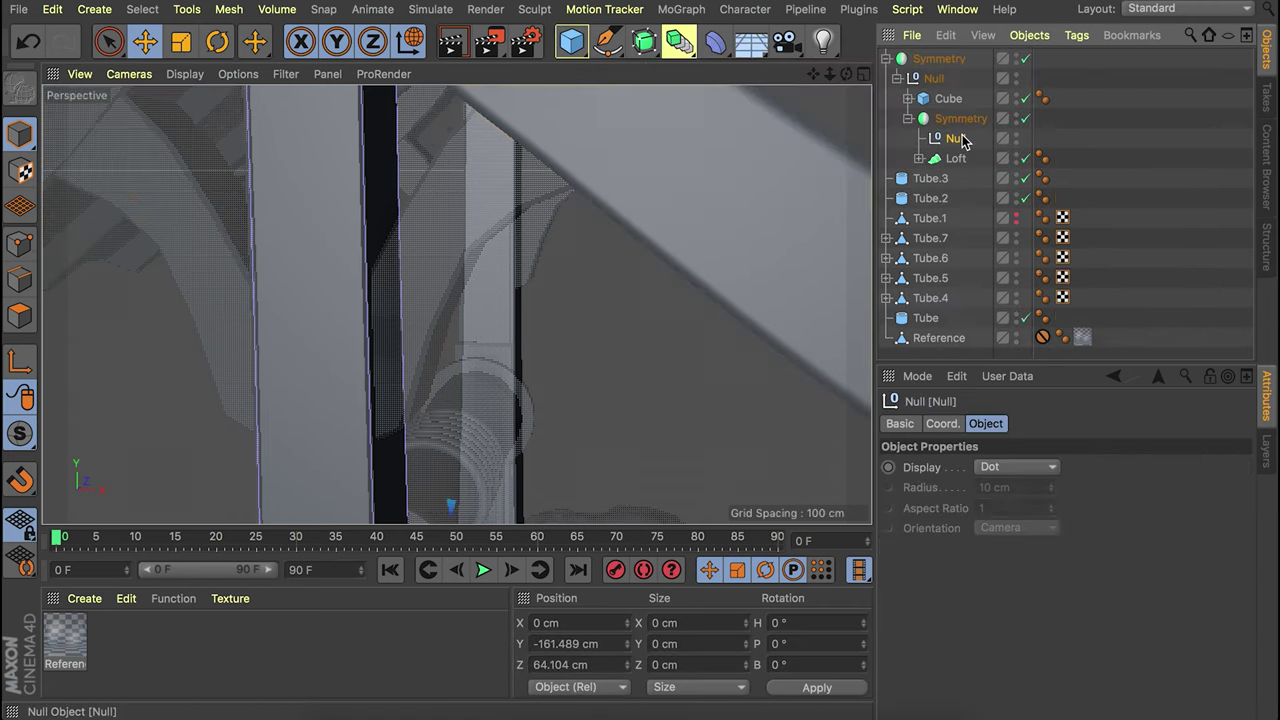
Add a second Loft generator inside the new Null and create a Rectangle spline as its child.
{"action": "left_click", "coordinate": [690, 47]}
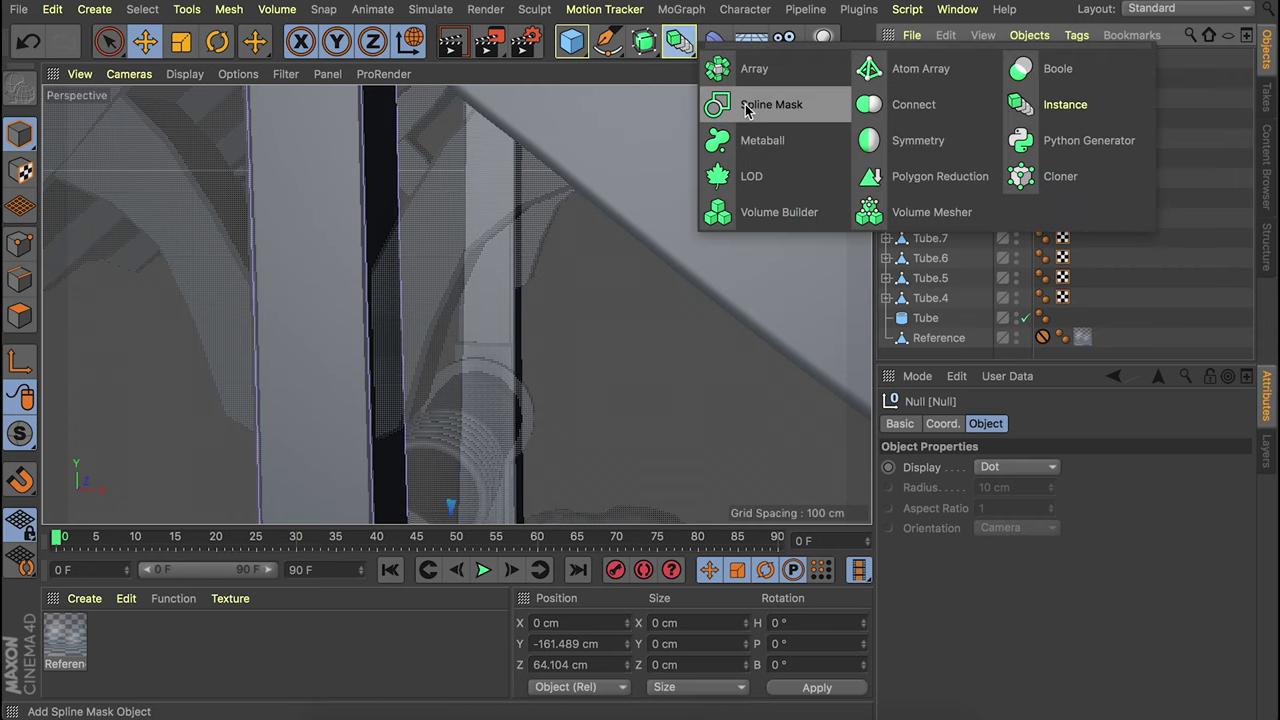
{"action": "left_click", "coordinate": [650, 45]}
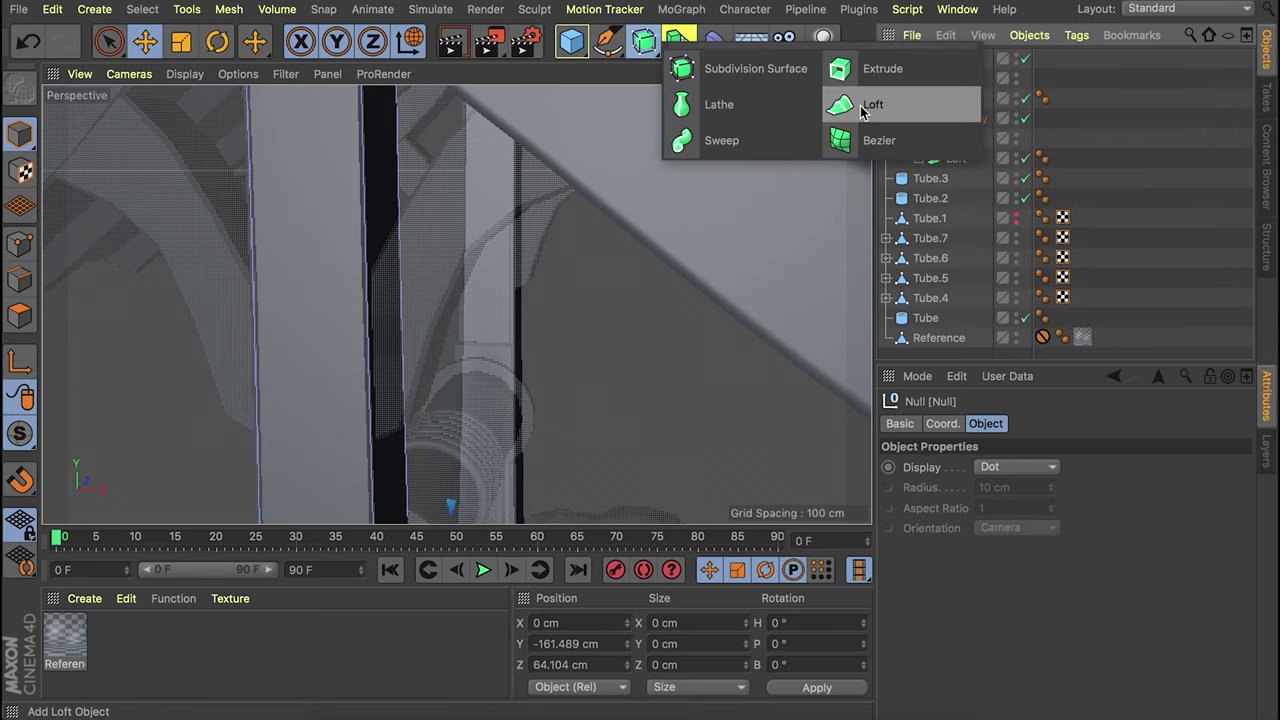
{"action": "left_click", "coordinate": [863, 106]}
{"action": "left_click", "coordinate": [607, 40]}
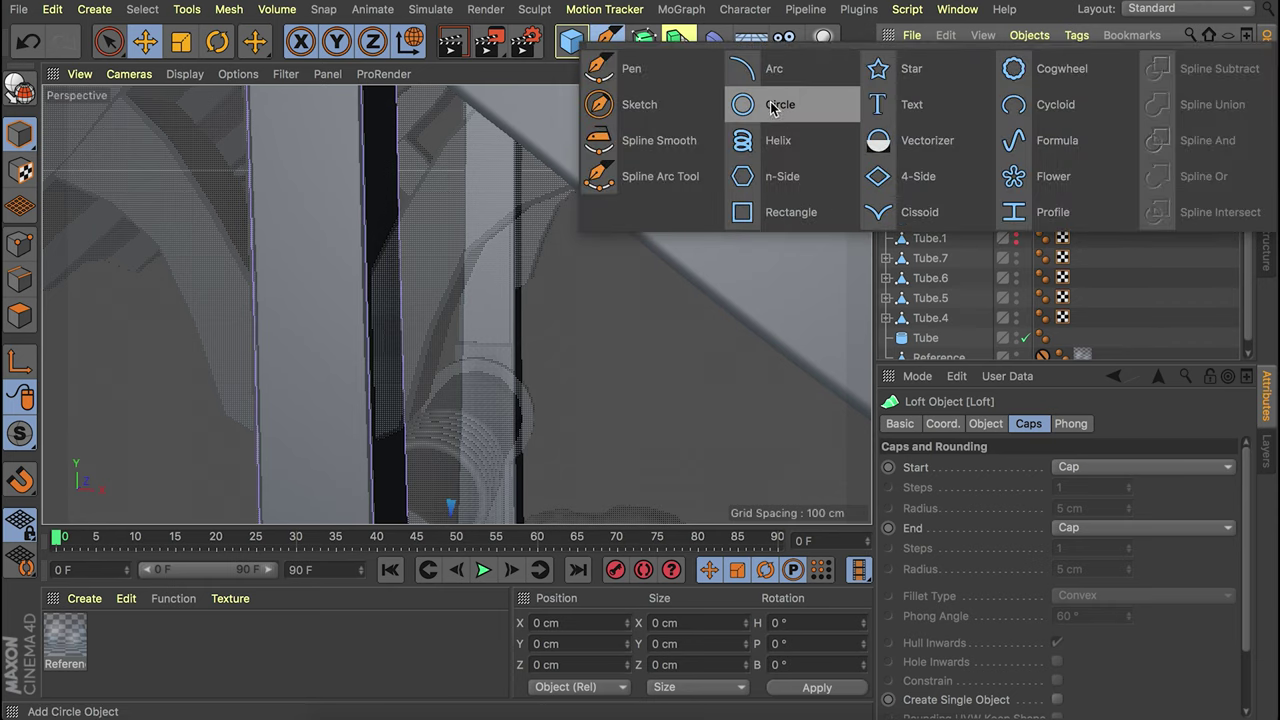
{"action": "left_click", "coordinate": [790, 213]}
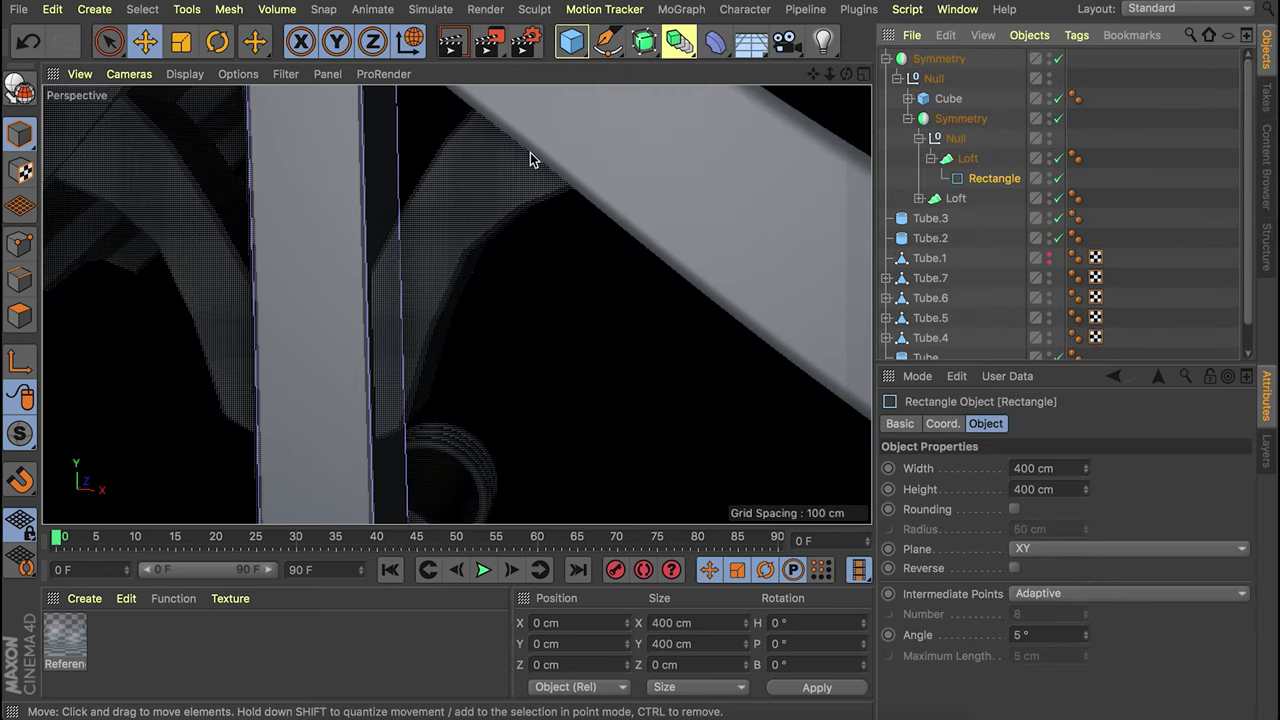
Set the new rectangle spline's plane to ZY.
{"action": "scroll", "coordinate": [447, 285], "scroll_direction": "down", "scroll_amount": 5}
{"action": "scroll", "coordinate": [445, 279], "scroll_direction": "up", "scroll_amount": 1}
{"action": "left_click", "coordinate": [1003, 182]}
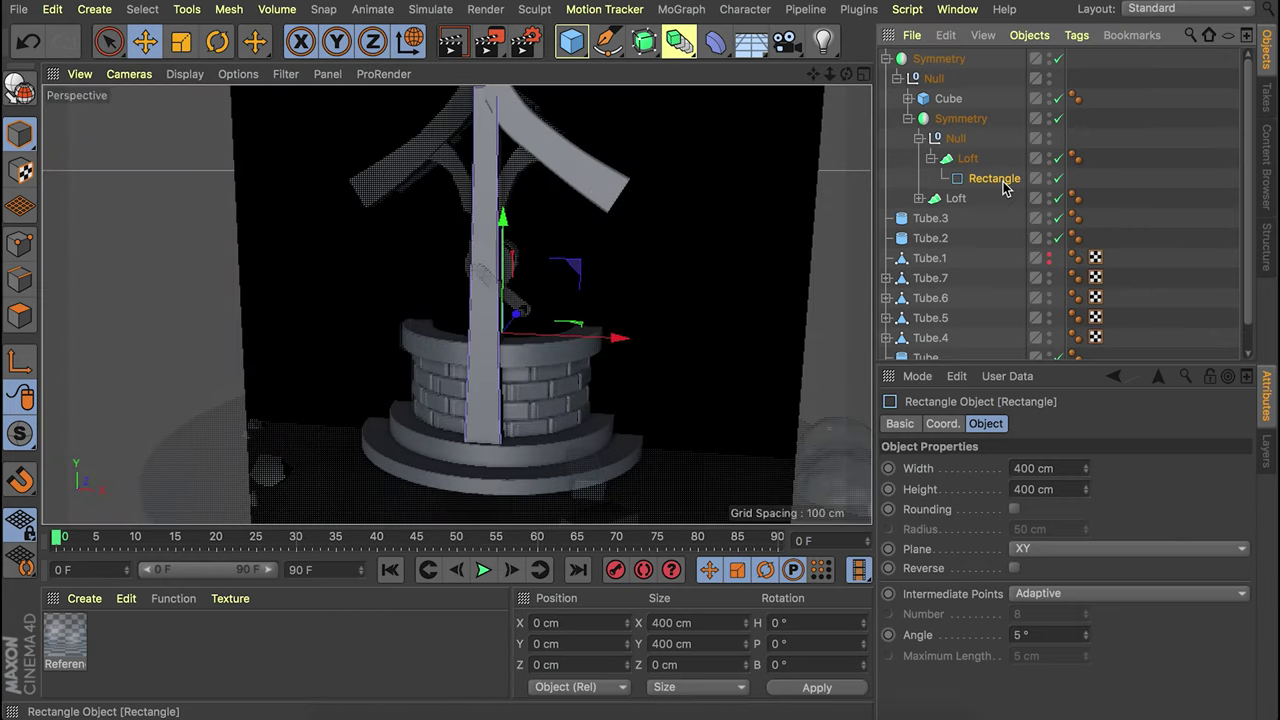
{"action": "left_click", "coordinate": [1050, 548]}
{"action": "left_click", "coordinate": [1050, 549]}
{"action": "scroll", "coordinate": [1050, 554], "scroll_direction": "up", "scroll_amount": 1}
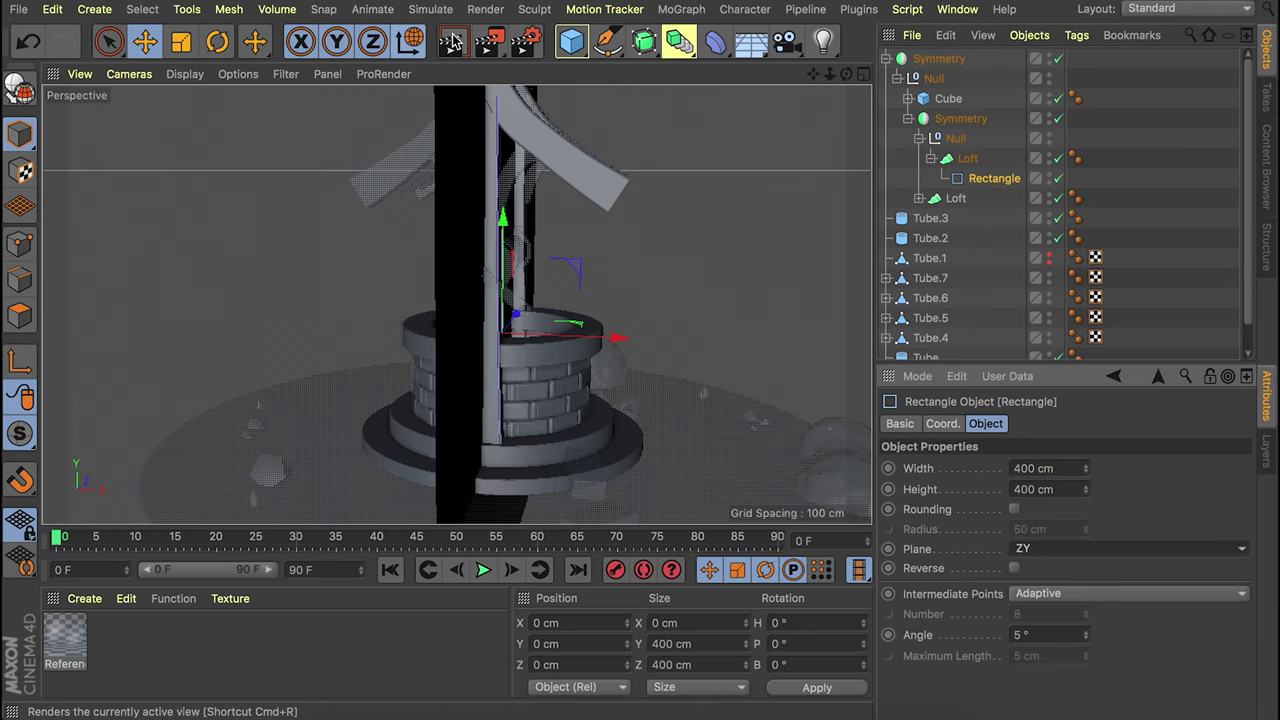
Scale the new rectangle down to about 25 cm and move it up beside the roof post where the brace sits.
{"action": "key", "text": "t"}
{"action": "left_click_drag", "start_coordinate": [815, 130], "coordinate": [686, 137]}
{"action": "left_click_drag", "start_coordinate": [517, 153], "coordinate": [351, 169], "text": "alt"}
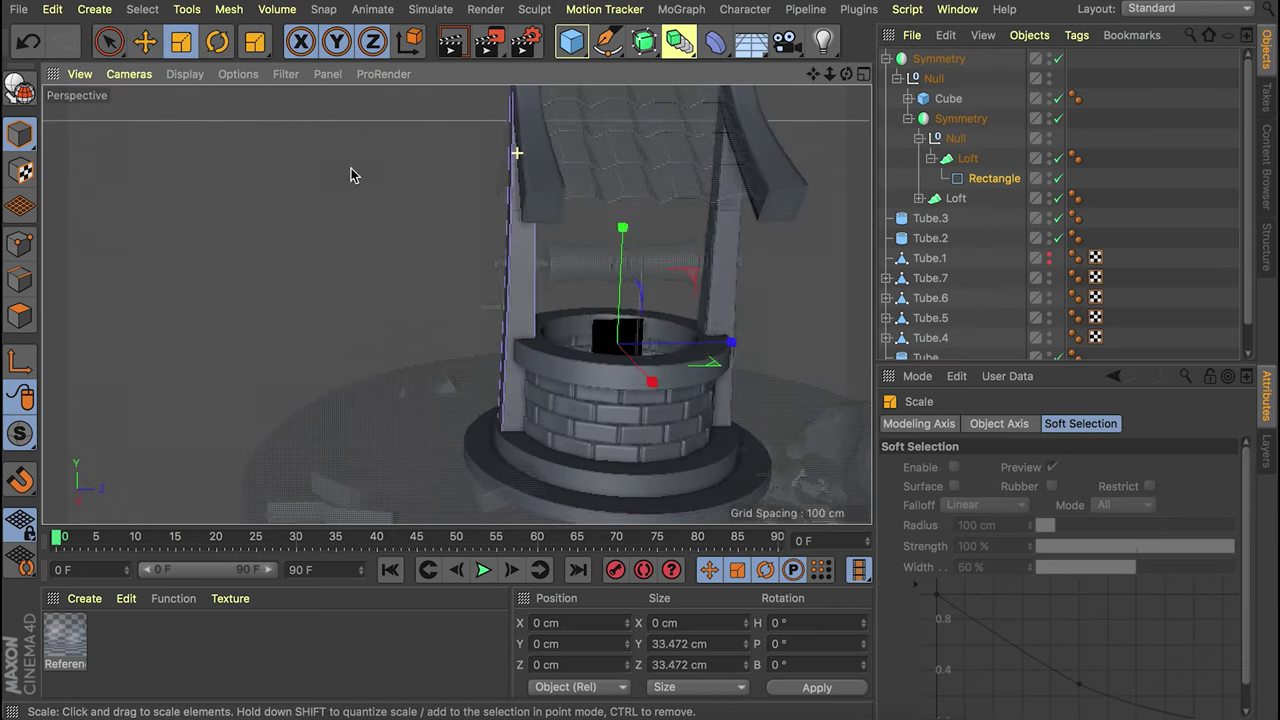
{"action": "key", "text": "e"}
{"action": "left_click_drag", "start_coordinate": [682, 275], "coordinate": [580, 143]}
{"action": "key", "text": "t"}
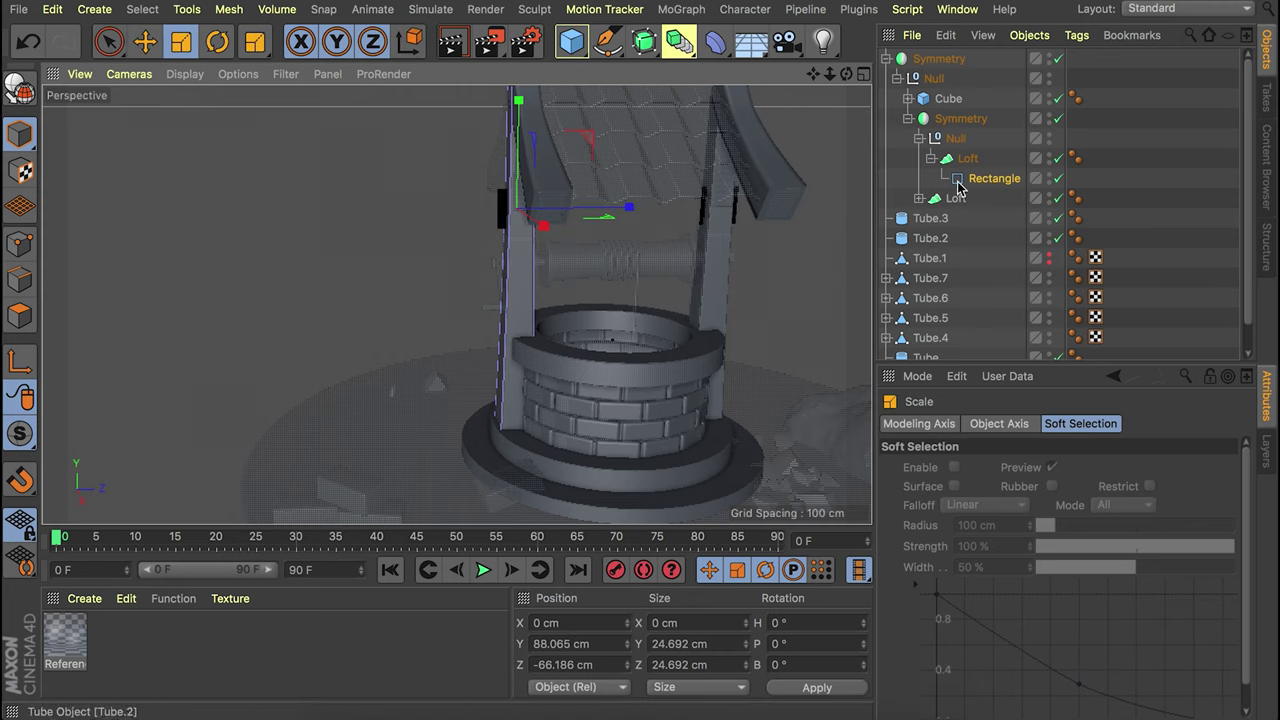
Set the new brace rectangle's width and height to 14 cm.
{"action": "left_click", "coordinate": [960, 182]}
{"action": "left_click", "coordinate": [1030, 465]}
{"action": "type", "text": "14"}
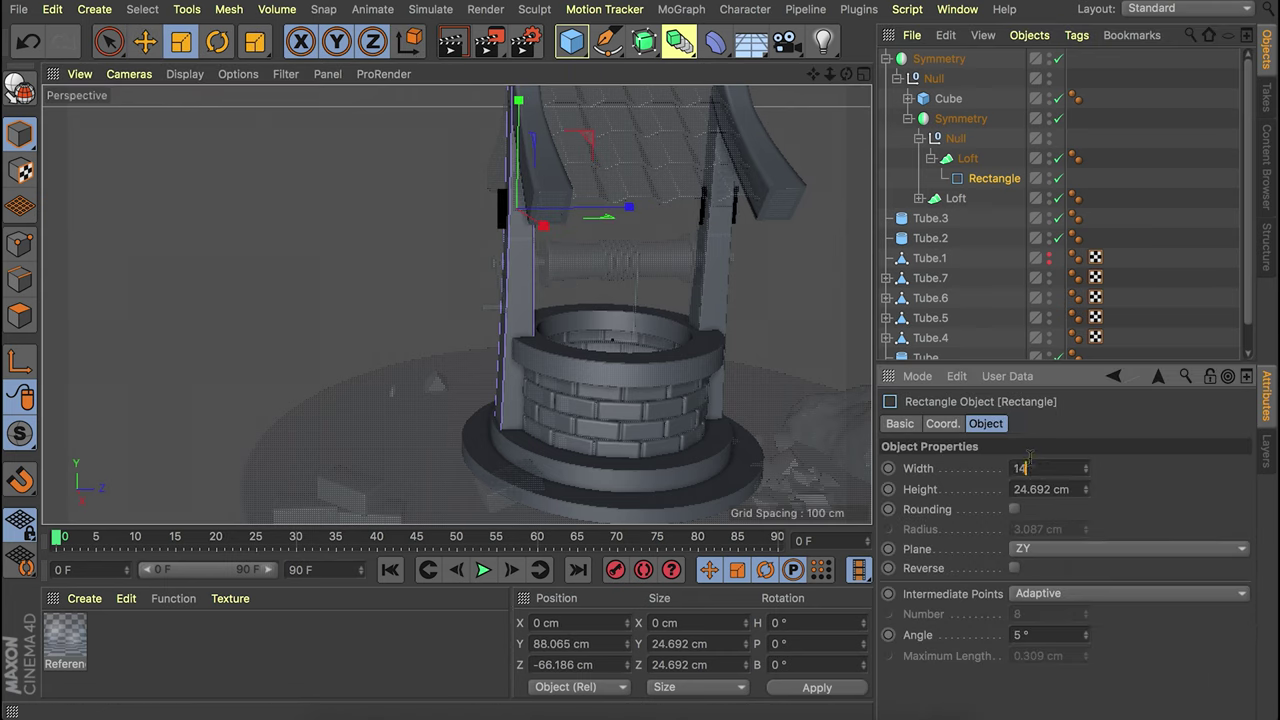
{"action": "key", "text": "Tab"}
{"action": "type", "text": "1"}
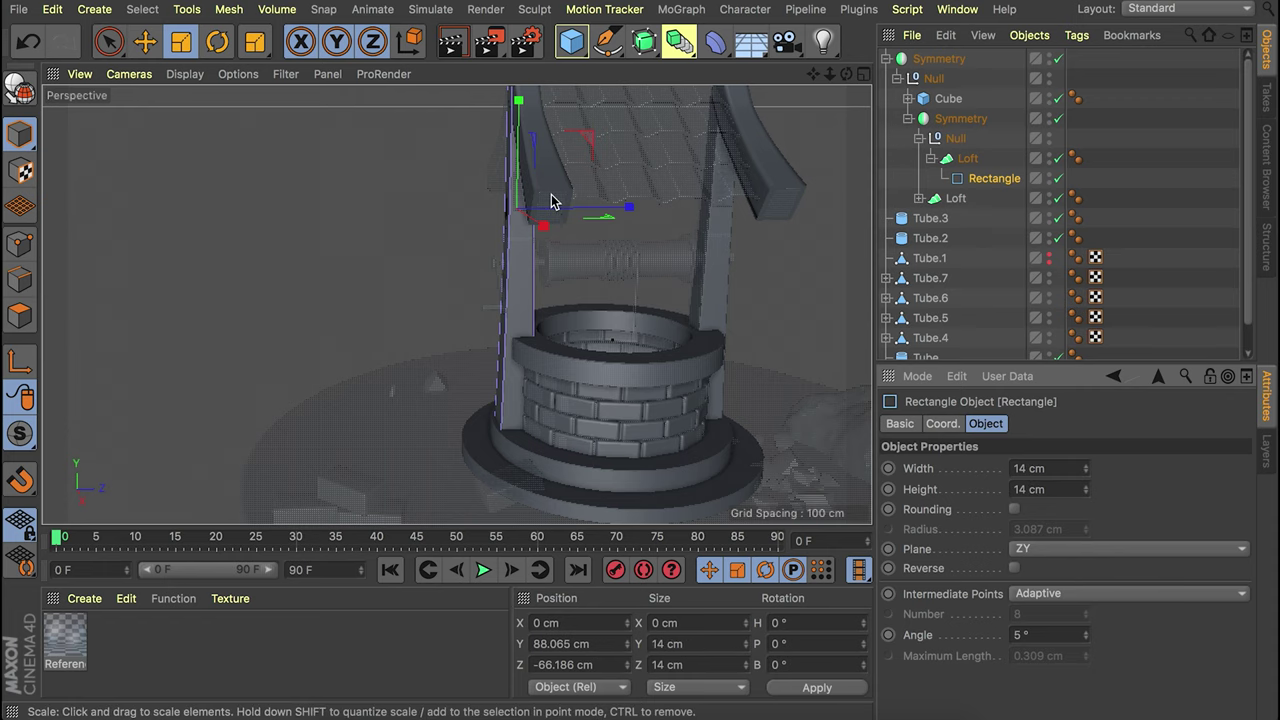
Align the rectangle with the lower end of the reference brace in the Front view, at about X 2.4 cm and Y 91.9 cm.
{"action": "middle_click", "coordinate": [549, 206]}
{"action": "middle_click", "coordinate": [625, 373]}
{"action": "middle_click_drag", "start_coordinate": [404, 389], "coordinate": [420, 287], "text": "alt"}
{"action": "scroll", "coordinate": [385, 342], "scroll_direction": "up", "scroll_amount": 5}
{"action": "left_click_drag", "start_coordinate": [399, 243], "coordinate": [421, 211]}
{"action": "key", "text": "super+z"}
{"action": "key", "text": "e"}
{"action": "middle_click_drag", "start_coordinate": [471, 243], "coordinate": [411, 358], "text": "alt"}
{"action": "scroll", "coordinate": [407, 371], "scroll_direction": "down", "scroll_amount": 2}
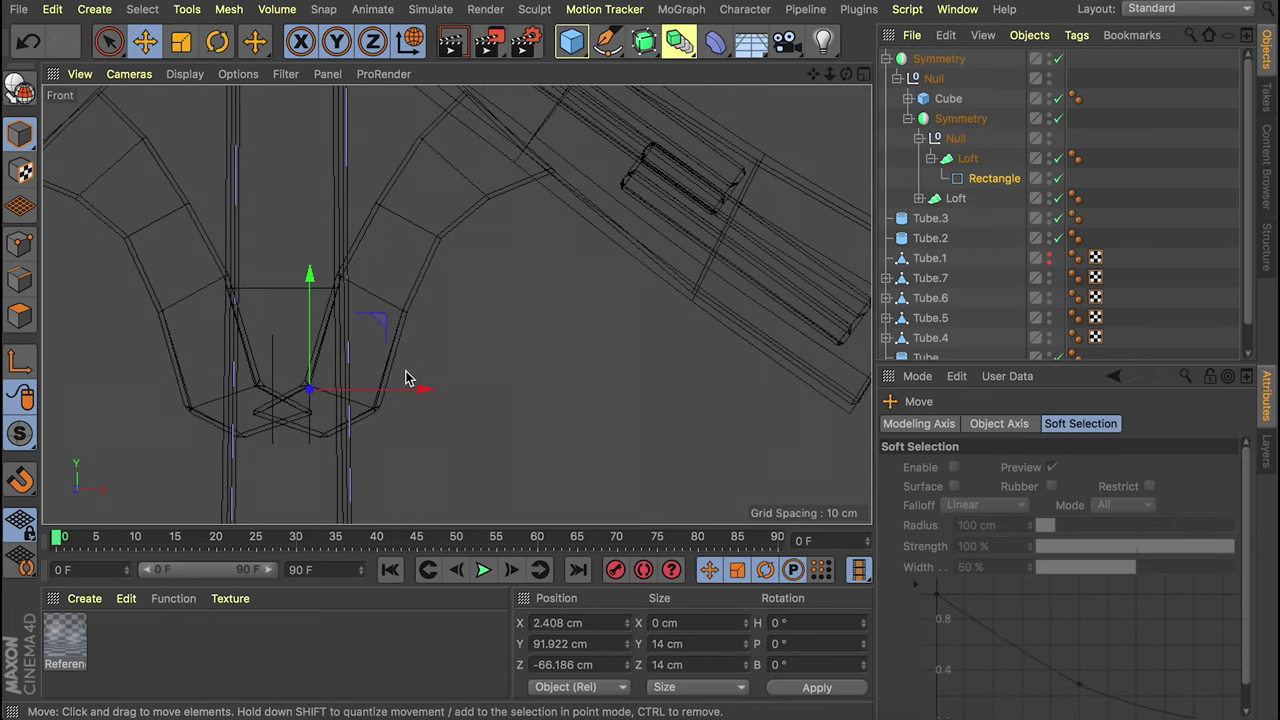
Place two copies of the rectangle upward along the reference brace and rotate them to follow its curve.
{"action": "left_click_drag", "start_coordinate": [360, 368], "coordinate": [275, 321], "text": "ctrl"}
{"action": "key", "text": "r"}
{"action": "key", "text": "t"}
{"action": "key", "text": "e"}
{"action": "left_click_drag", "start_coordinate": [409, 243], "coordinate": [492, 146], "text": "ctrl"}
{"action": "key", "text": "r"}
{"action": "left_click_drag", "start_coordinate": [492, 150], "coordinate": [473, 193]}
Add two more rectangle copies up to the brace's upper end and scale the last one to about 16.5 cm.
{"action": "key", "text": "e"}
{"action": "left_click_drag", "start_coordinate": [492, 149], "coordinate": [609, 151], "text": "ctrl"}
{"action": "key", "text": "t"}
{"action": "key", "text": "e"}
{"action": "middle_click_drag", "start_coordinate": [560, 125], "coordinate": [491, 224], "text": "alt"}
{"action": "left_click_drag", "start_coordinate": [465, 207], "coordinate": [517, 167], "text": "ctrl"}
{"action": "key", "text": "t"}
{"action": "left_click_drag", "start_coordinate": [519, 169], "coordinate": [579, 203]}
Examine the lofted brace against the roof post and the reference from several angles in the Perspective view.
{"action": "middle_click", "coordinate": [572, 212]}
{"action": "middle_click", "coordinate": [386, 203]}
{"action": "right_click_drag", "start_coordinate": [507, 212], "coordinate": [566, 171], "text": "alt"}
{"action": "left_click_drag", "start_coordinate": [566, 171], "coordinate": [706, 168], "text": "alt"}
{"action": "left_click_drag", "start_coordinate": [457, 305], "coordinate": [532, 228], "text": "alt"}
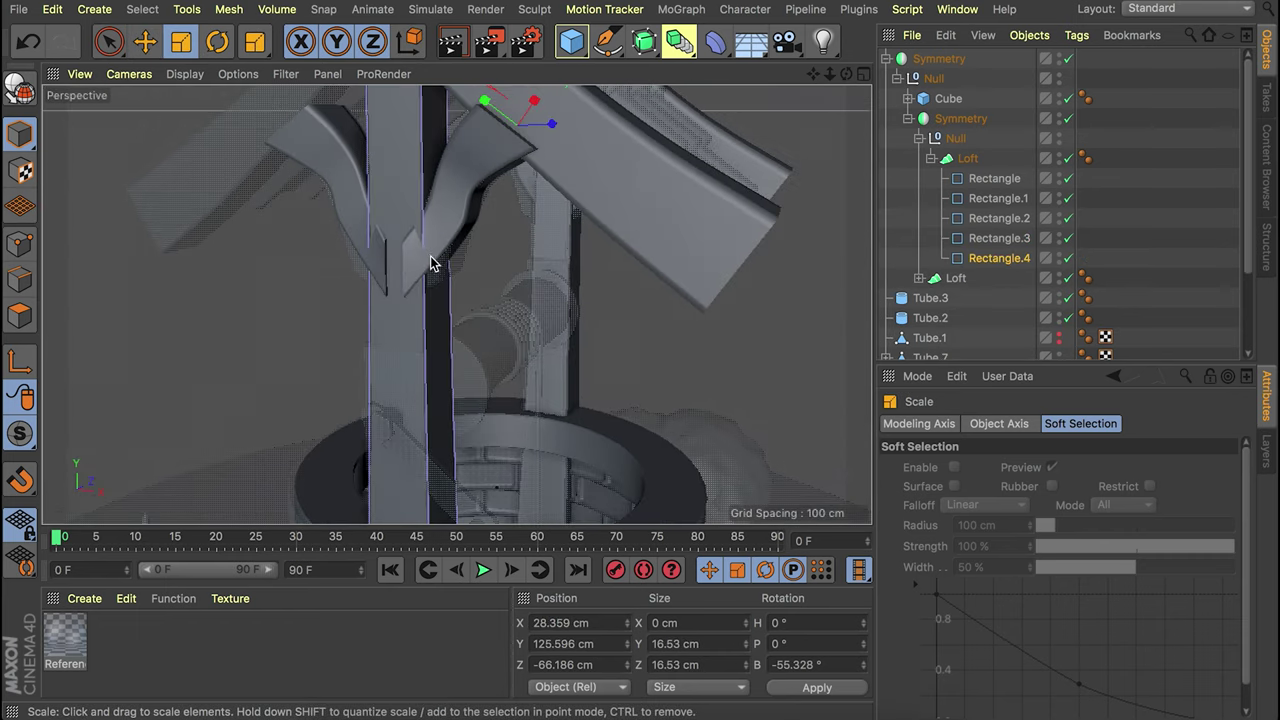
{"action": "left_click", "coordinate": [997, 178]}
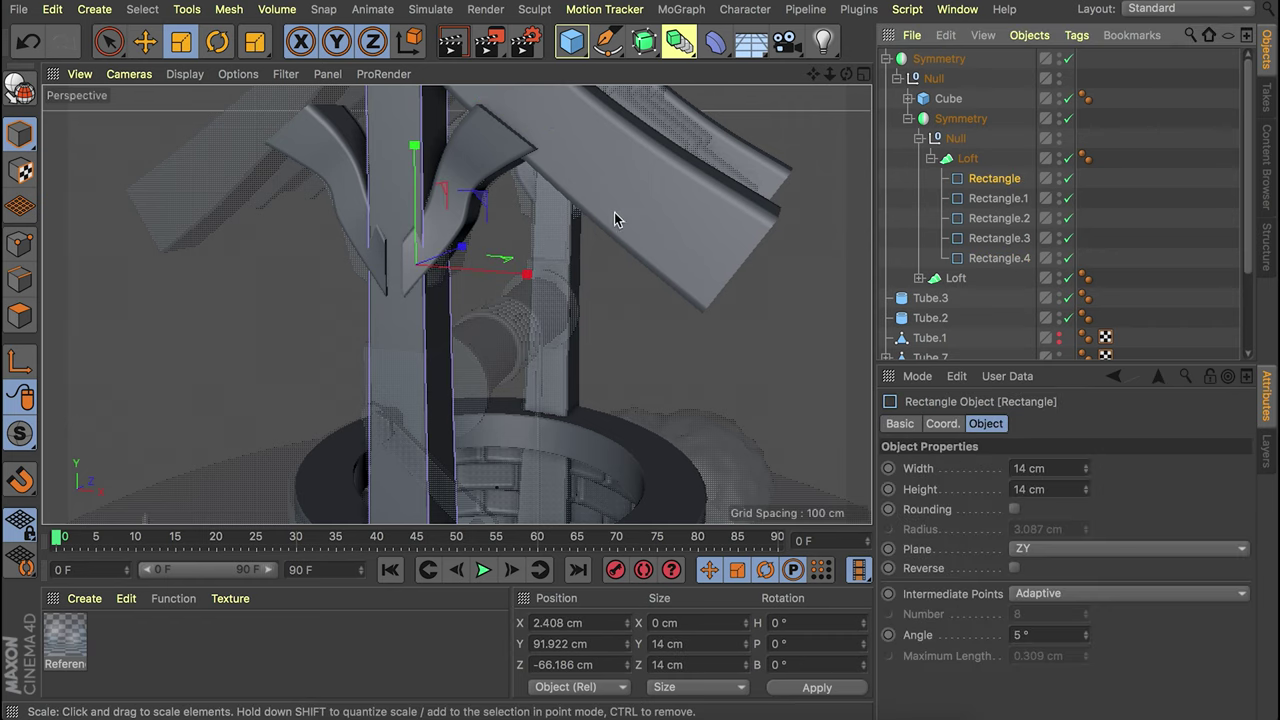
{"action": "key", "text": "t"}
{"action": "left_click", "coordinate": [1150, 222]}
{"action": "left_click_drag", "start_coordinate": [478, 168], "coordinate": [328, 92], "text": "alt"}
{"action": "left_click_drag", "start_coordinate": [526, 241], "coordinate": [465, 241], "text": "alt"}
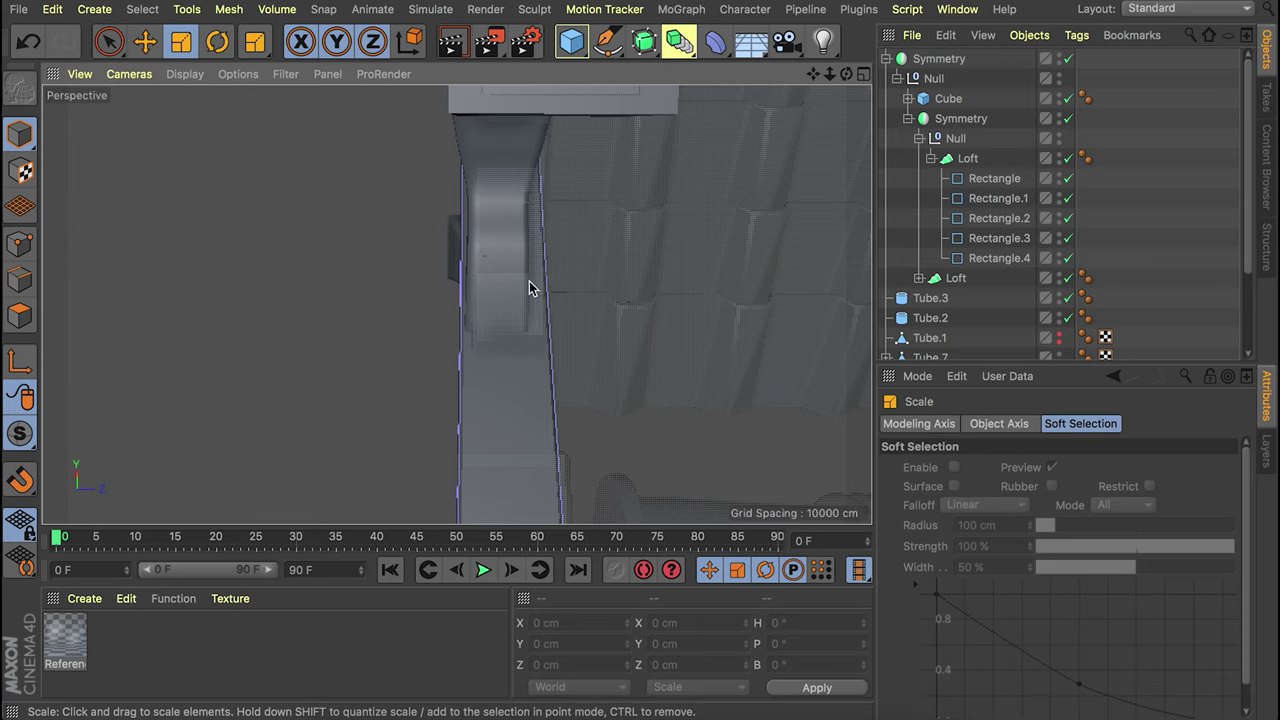
Set the width of all five brace rectangles to 14 cm and shift them along Z to line up with the post.
{"action": "left_click", "coordinate": [975, 180]}
{"action": "left_click", "coordinate": [998, 258], "text": "shift"}
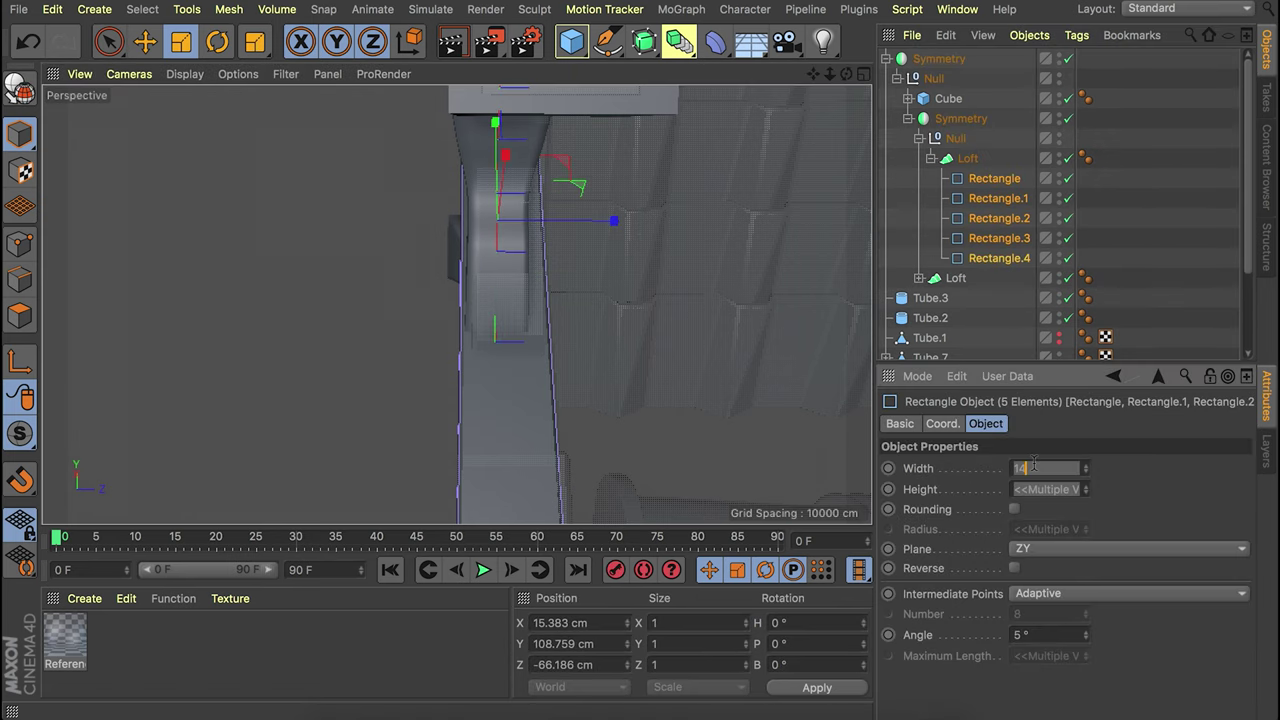
{"action": "left_click", "coordinate": [1034, 464]}
{"action": "type", "text": "14"}
{"action": "key", "text": "Return"}
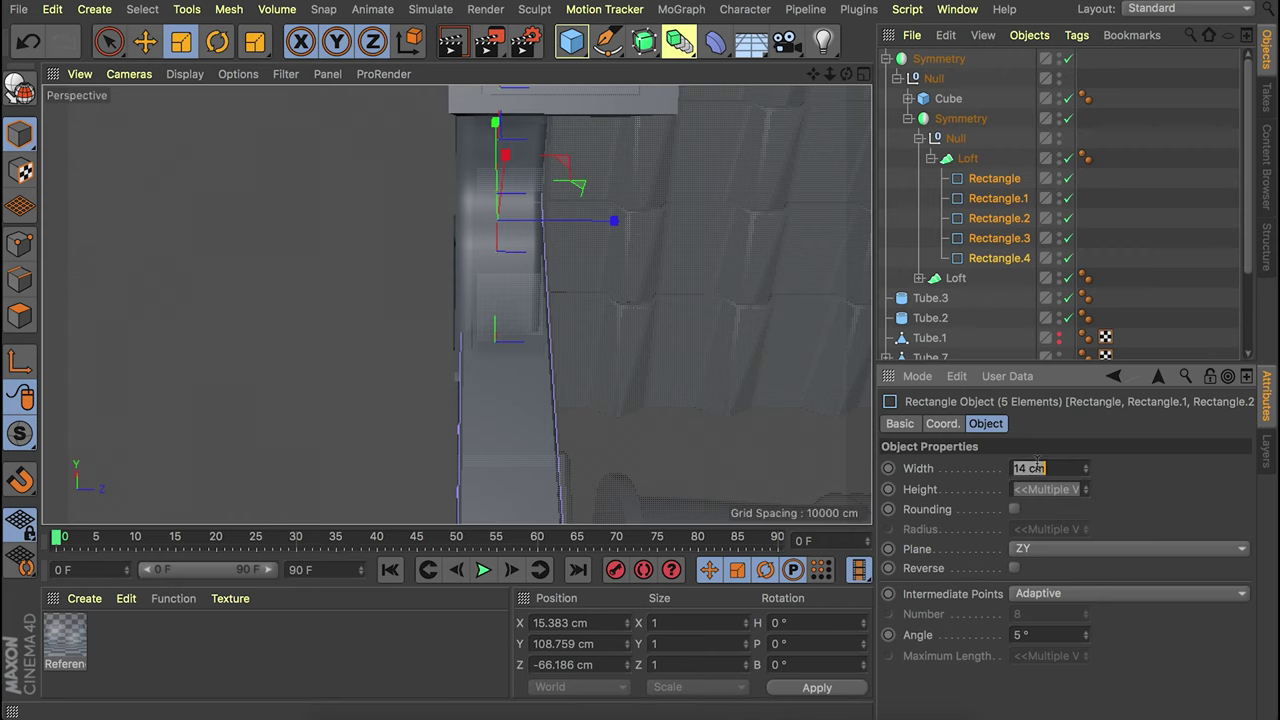
{"action": "left_click_drag", "start_coordinate": [612, 221], "coordinate": [643, 224]}
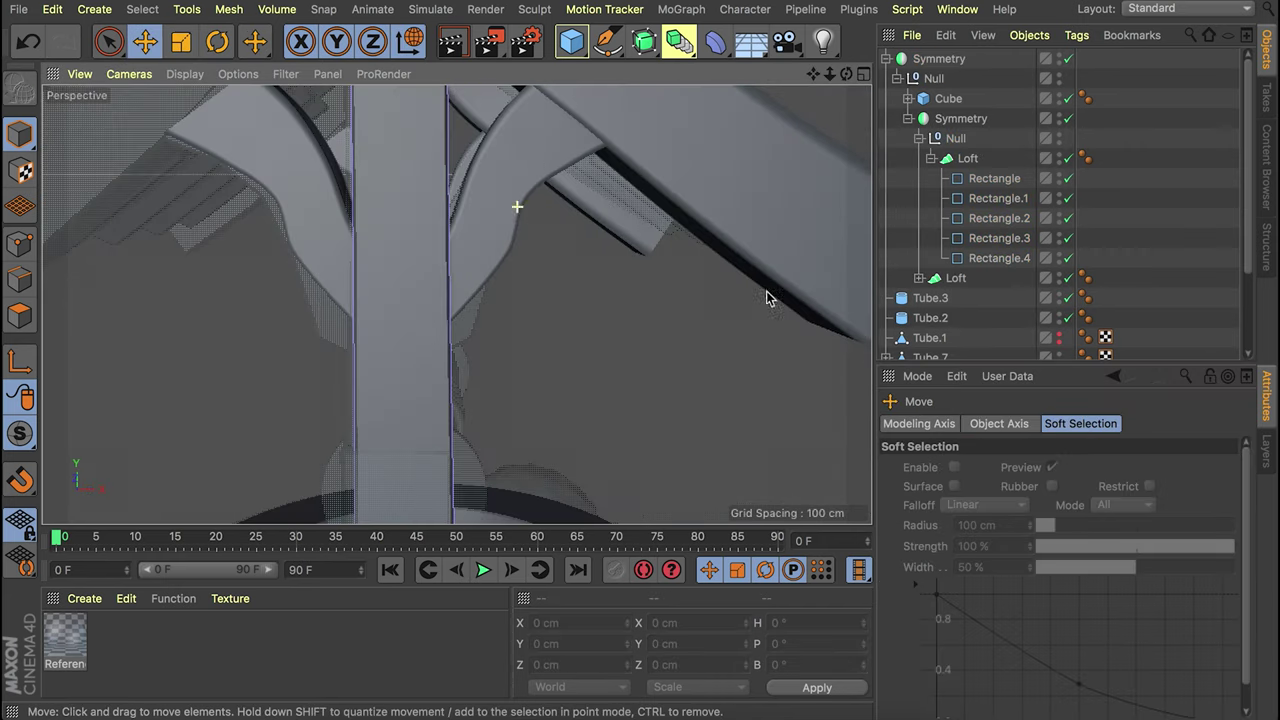
Collapse the brace Loft and move the roof beam's Loft into the same Null.
{"action": "right_click_drag", "start_coordinate": [766, 294], "coordinate": [514, 209], "text": "alt"}
{"action": "left_click_drag", "start_coordinate": [514, 209], "coordinate": [491, 237], "text": "alt"}
{"action": "right_click_drag", "start_coordinate": [491, 237], "coordinate": [422, 350], "text": "alt"}
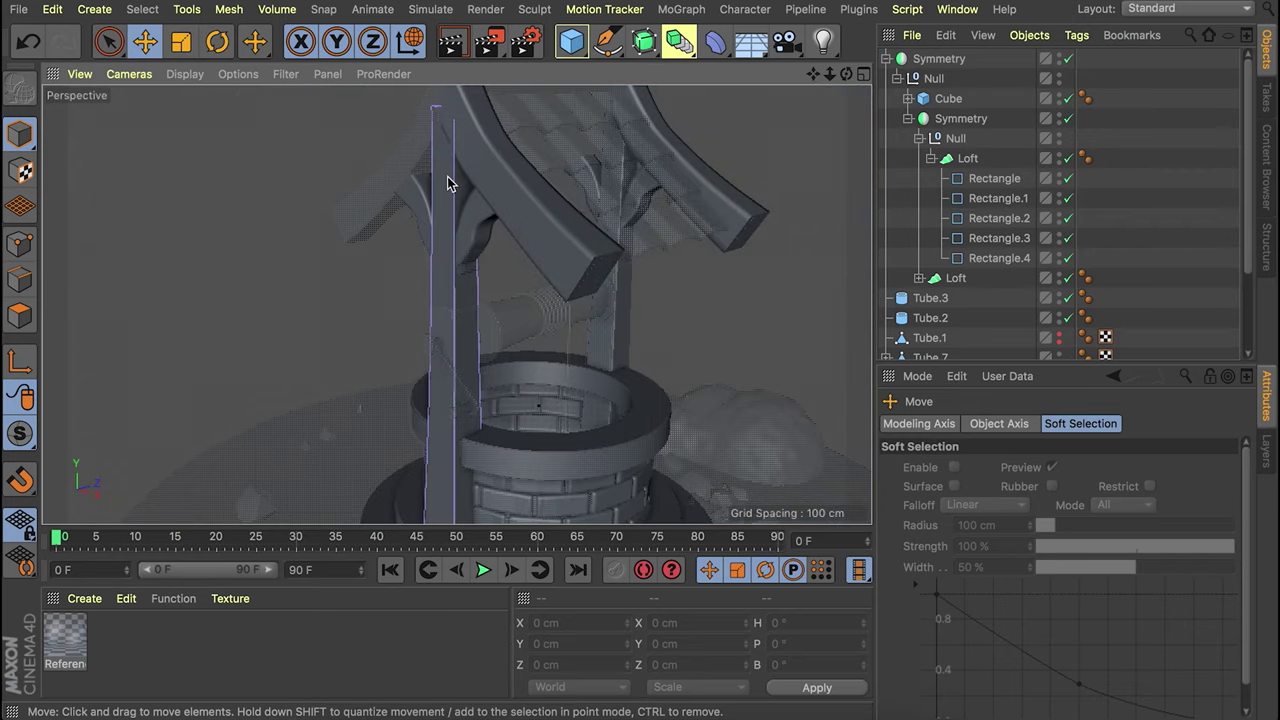
{"action": "left_click_drag", "start_coordinate": [447, 176], "coordinate": [489, 213], "text": "alt"}
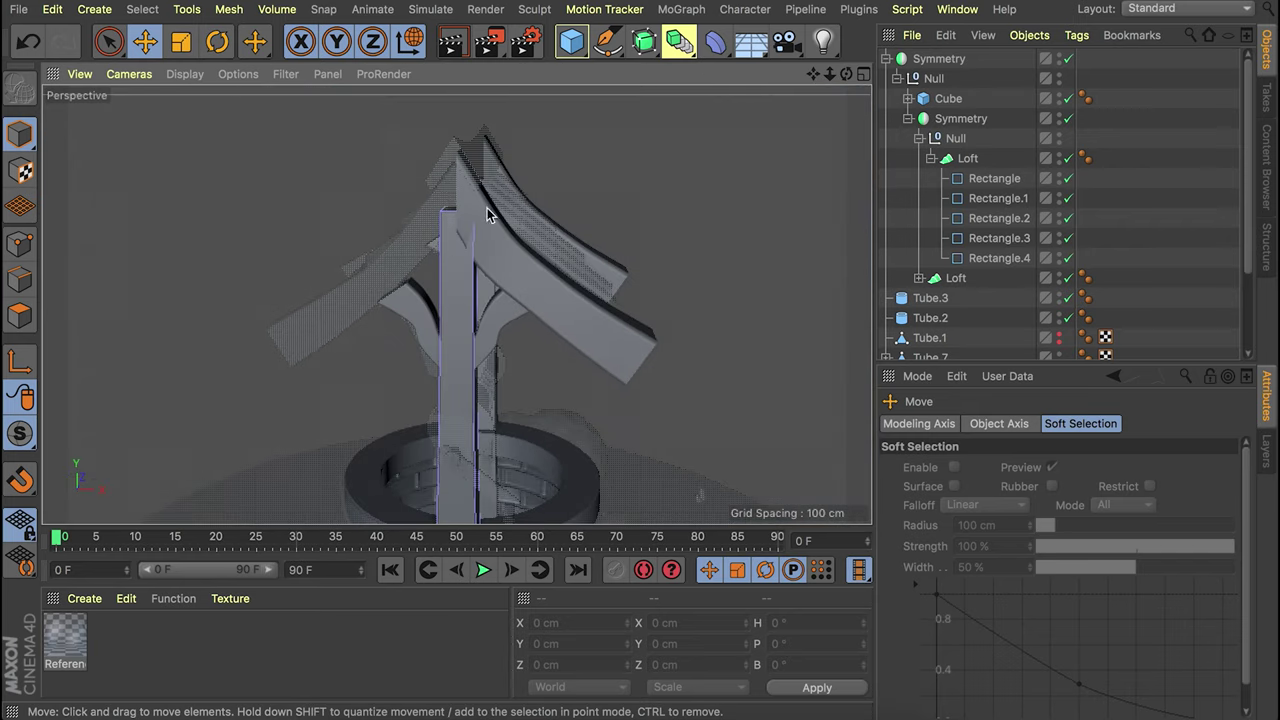
{"action": "left_click", "coordinate": [931, 158]}
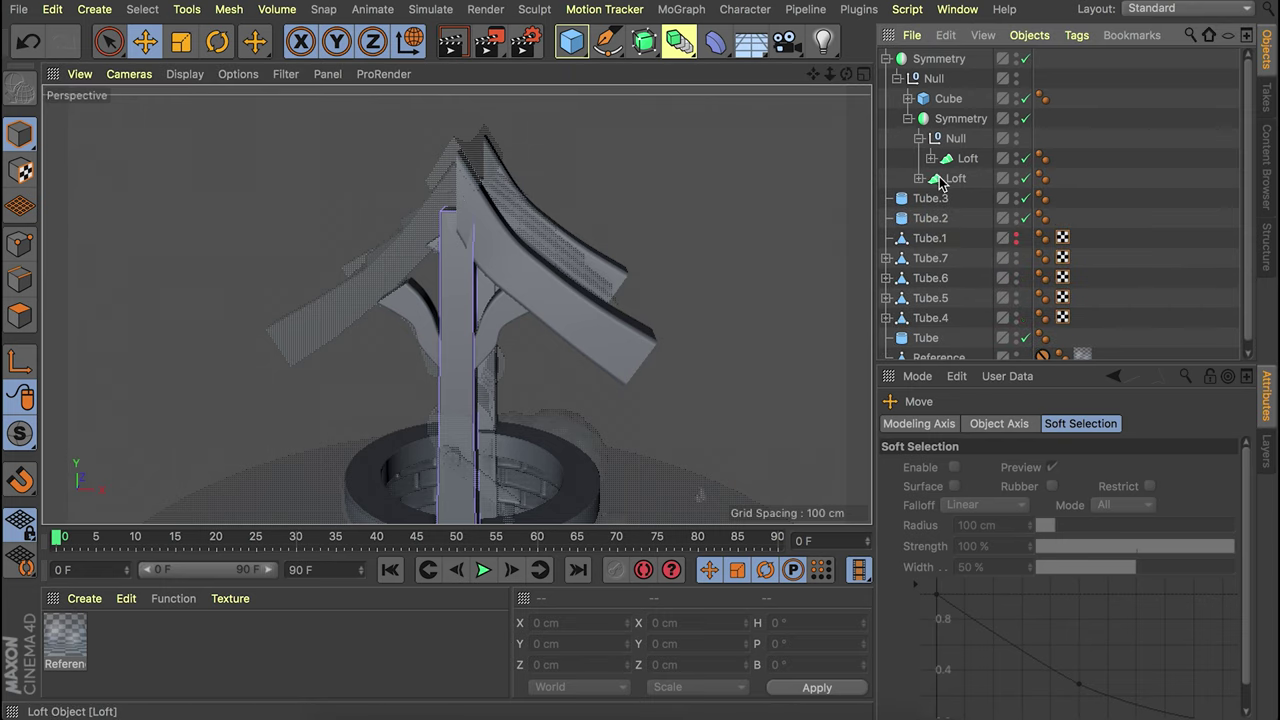
{"action": "left_click_drag", "start_coordinate": [944, 186], "coordinate": [962, 172]}
{"action": "left_click", "coordinate": [1093, 152]}
Add a Cube for the roof ridge and set its size to 10 cm in X, 10 cm in Y and 150 cm in Z.
{"action": "left_click_drag", "start_coordinate": [486, 239], "coordinate": [380, 230], "text": "alt"}
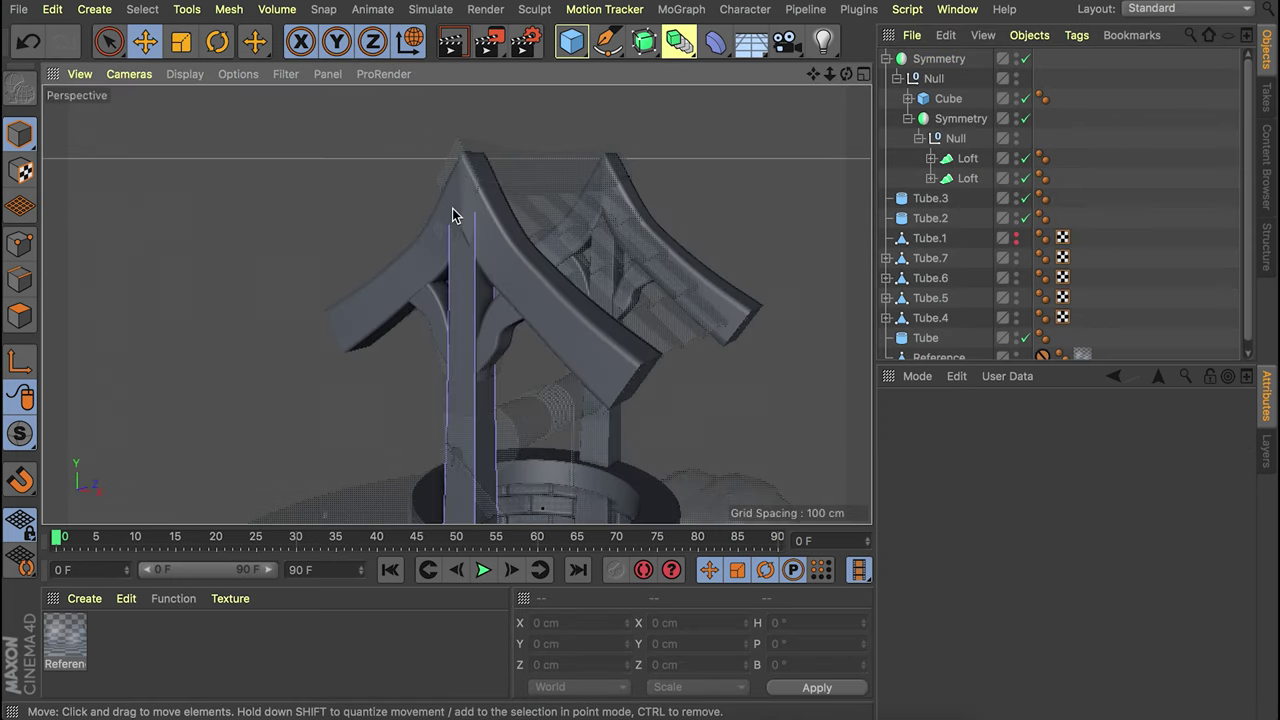
{"action": "scroll", "coordinate": [537, 201], "scroll_direction": "up", "scroll_amount": 5}
{"action": "left_click_drag", "start_coordinate": [410, 158], "coordinate": [445, 180], "text": "alt"}
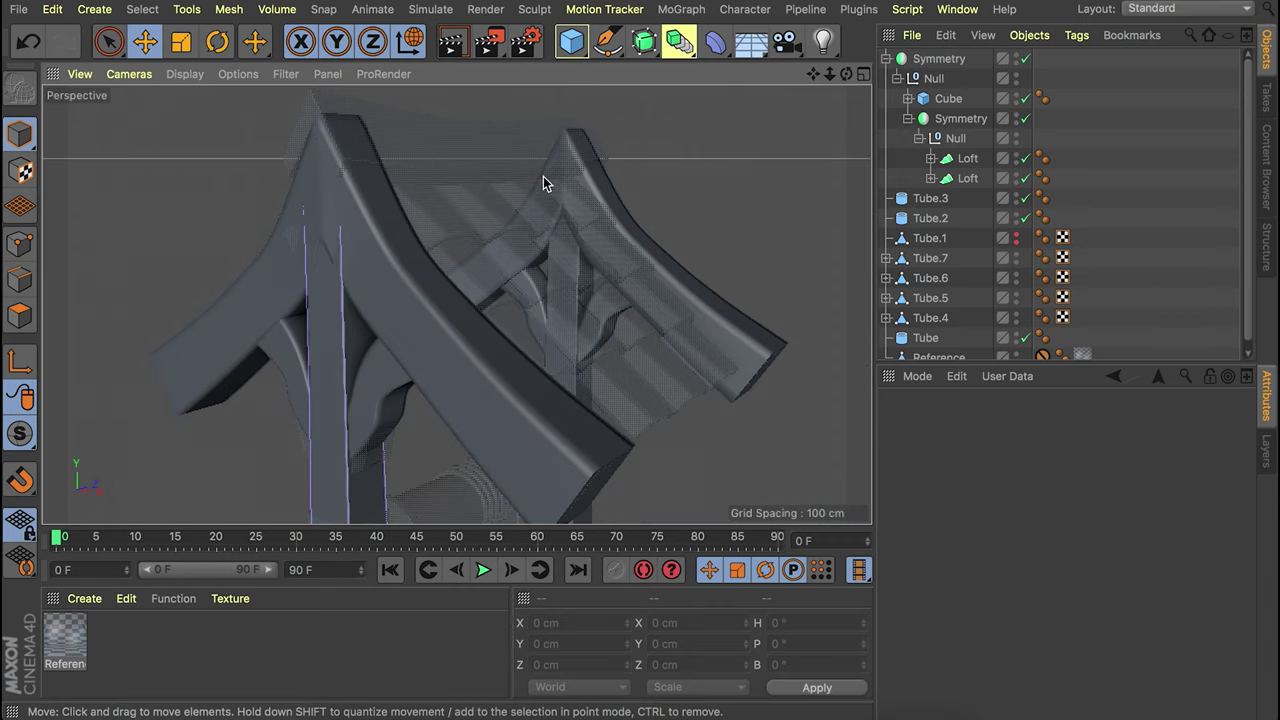
{"action": "left_click_drag", "start_coordinate": [543, 176], "coordinate": [501, 188], "text": "alt"}
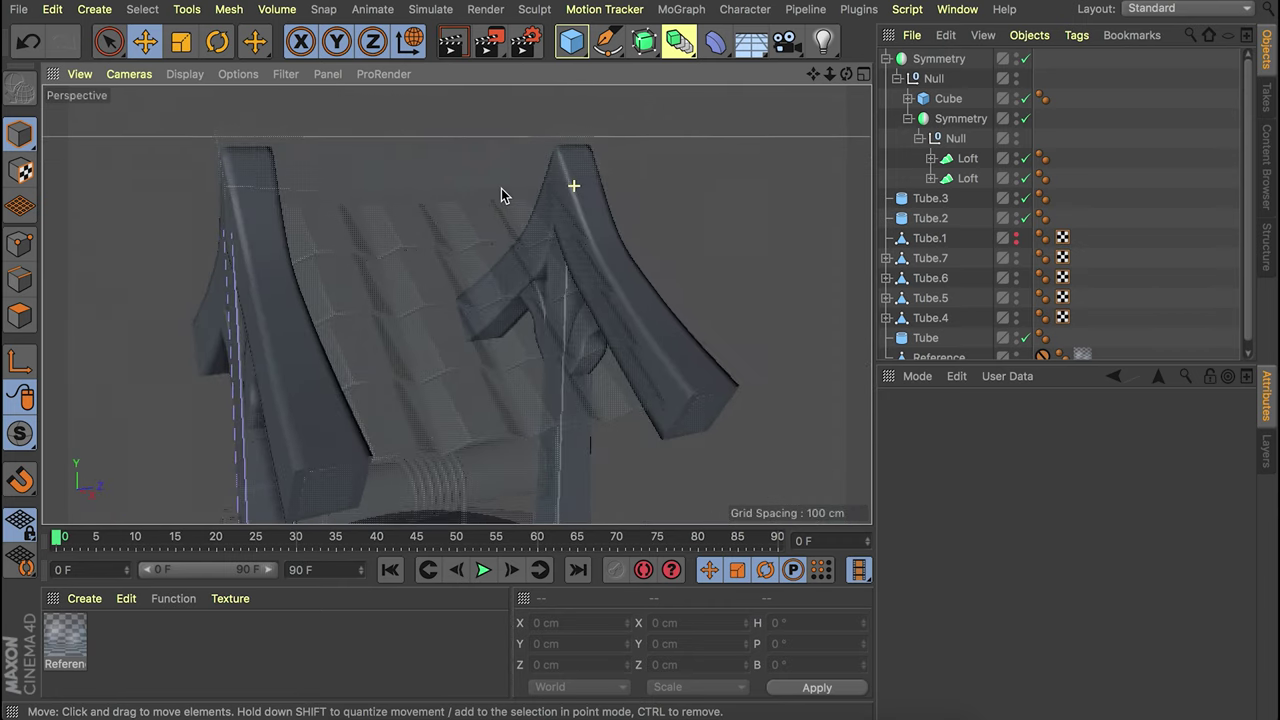
{"action": "left_click", "coordinate": [574, 42]}
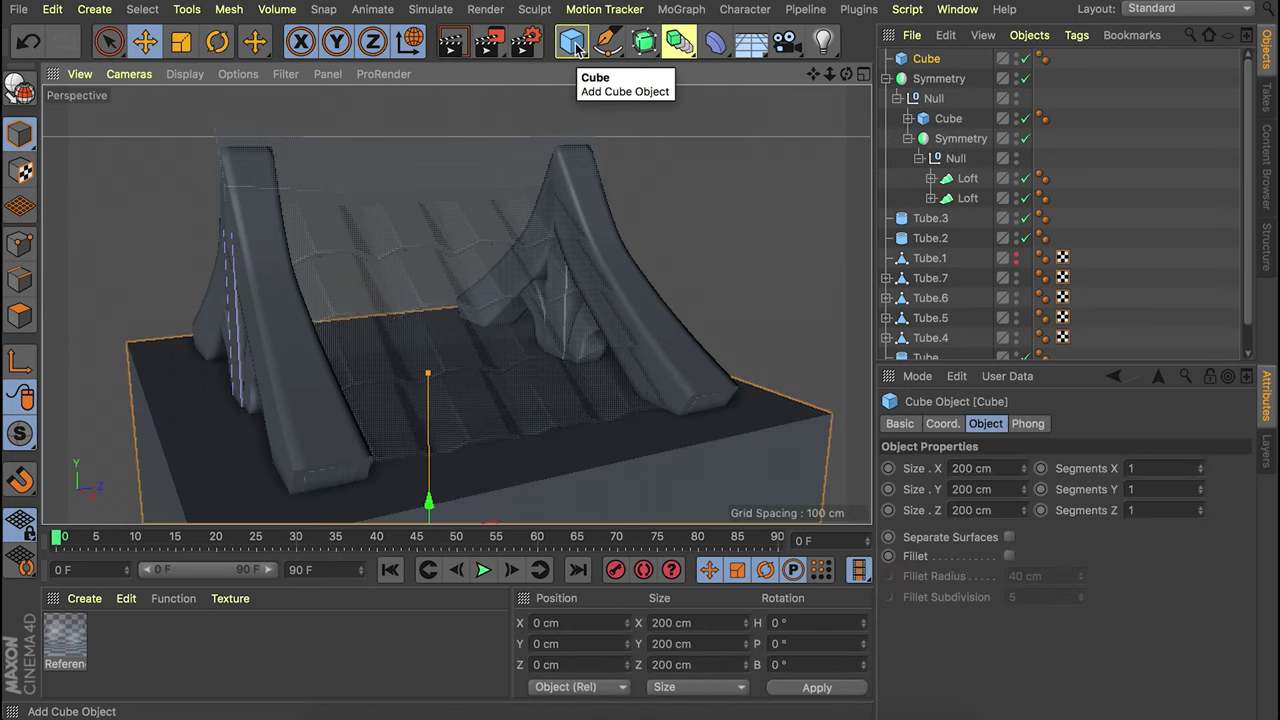
{"action": "left_click", "coordinate": [962, 468]}
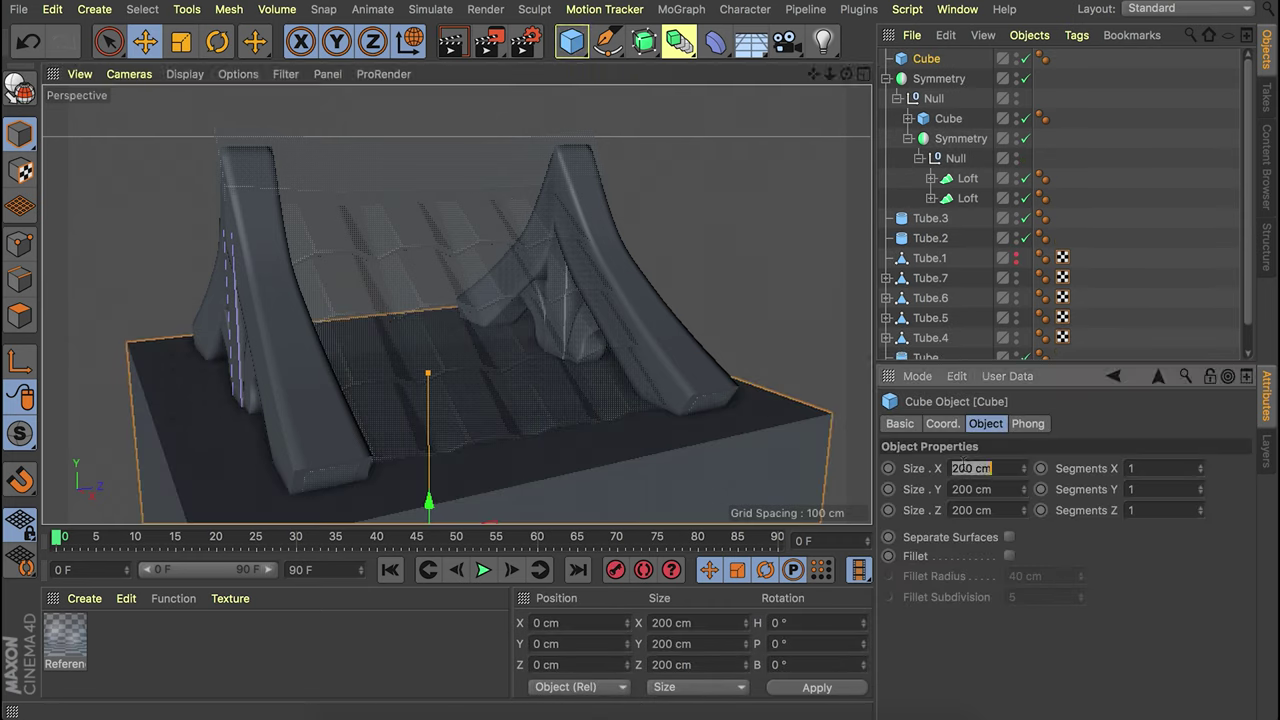
{"action": "type", "text": "10"}
{"action": "key", "text": "Tab"}
{"action": "type", "text": "1"}
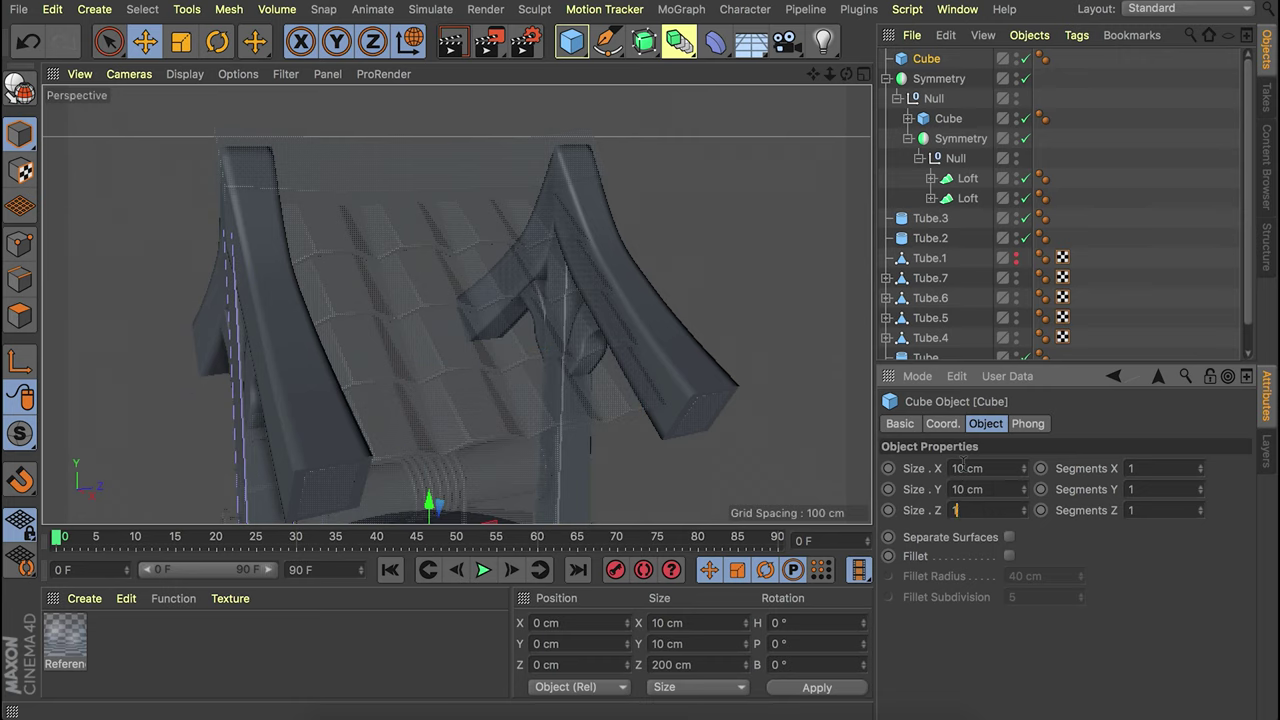
Raise the ridge cube to the top of the roof beams, at about Y 184.7 cm.
{"action": "right_click_drag", "start_coordinate": [514, 400], "coordinate": [494, 458], "text": "alt"}
{"action": "middle_click_drag", "start_coordinate": [494, 458], "coordinate": [494, 374], "text": "alt"}
{"action": "left_click_drag", "start_coordinate": [474, 322], "coordinate": [486, 68]}
{"action": "scroll", "coordinate": [452, 180], "scroll_direction": "up", "scroll_amount": 5}
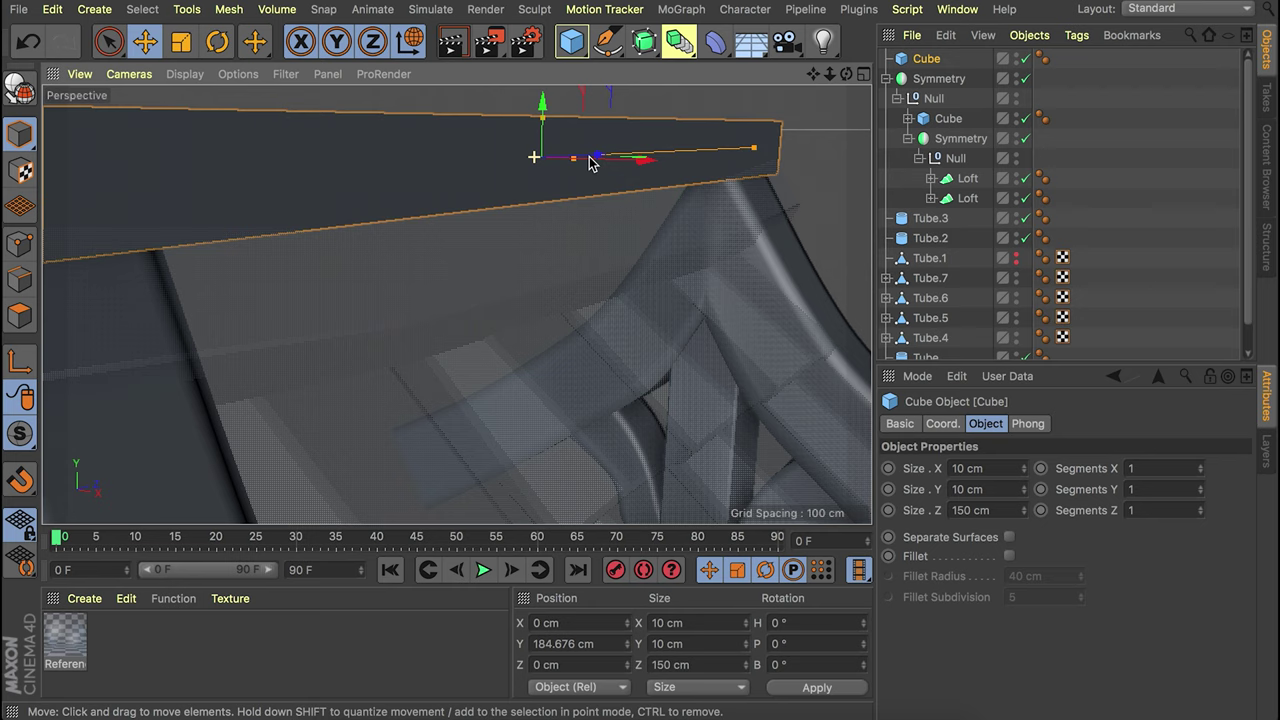
{"action": "right_click_drag", "start_coordinate": [584, 158], "coordinate": [561, 183], "text": "alt"}
{"action": "middle_click_drag", "start_coordinate": [448, 212], "coordinate": [476, 254], "text": "alt"}
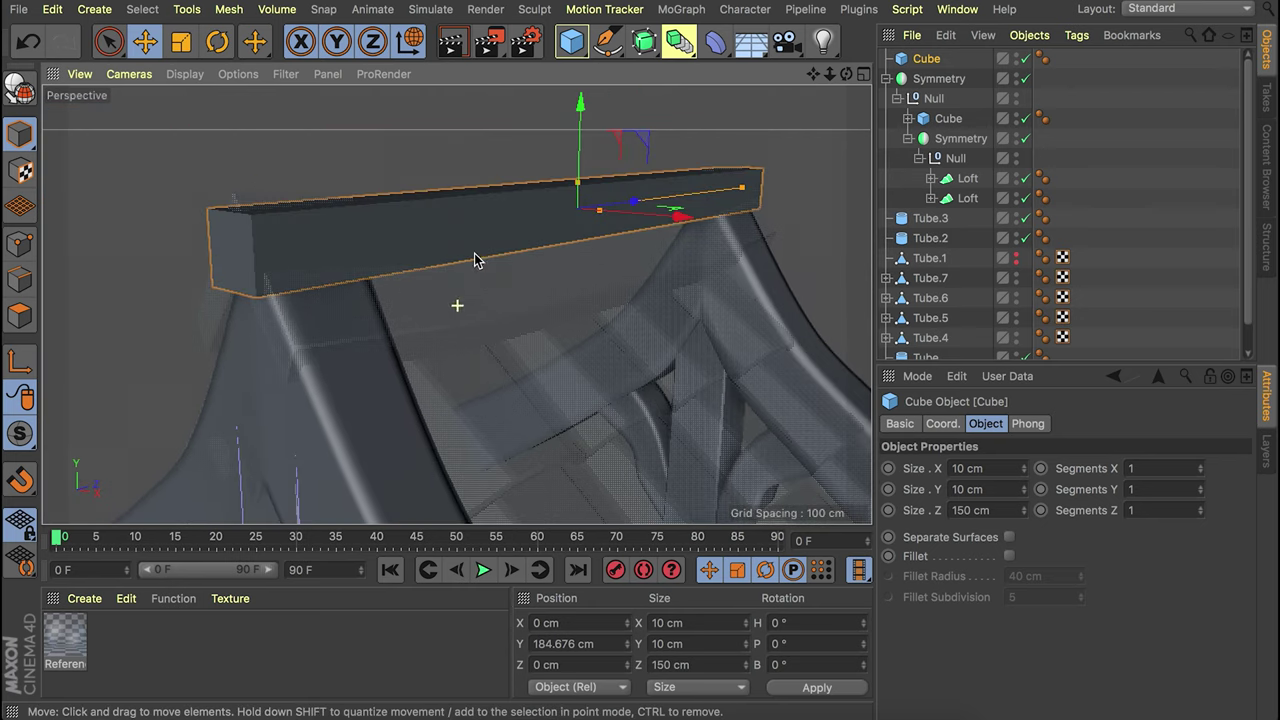
{"action": "left_click_drag", "start_coordinate": [469, 241], "coordinate": [552, 232], "text": "alt"}
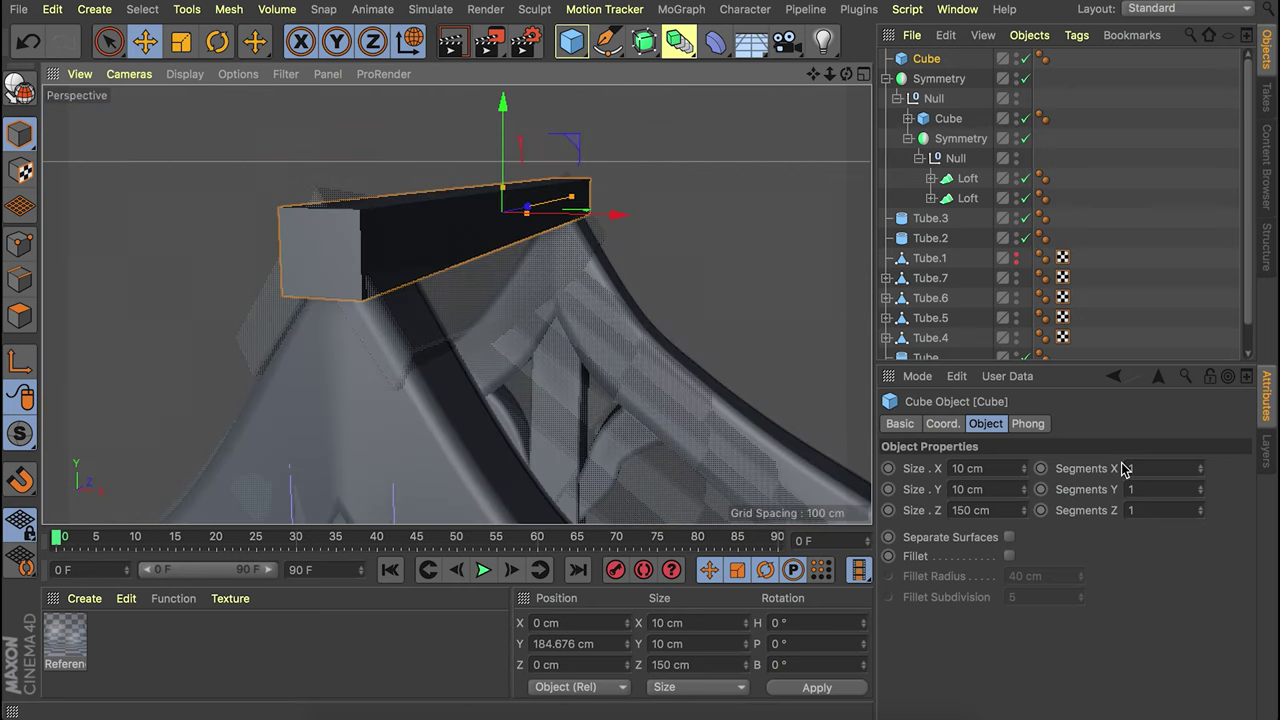
Show mesh lines in the viewport and divide the ridge cube into 2 segments in X and 4 in Z.
{"action": "left_click", "coordinate": [1200, 466]}
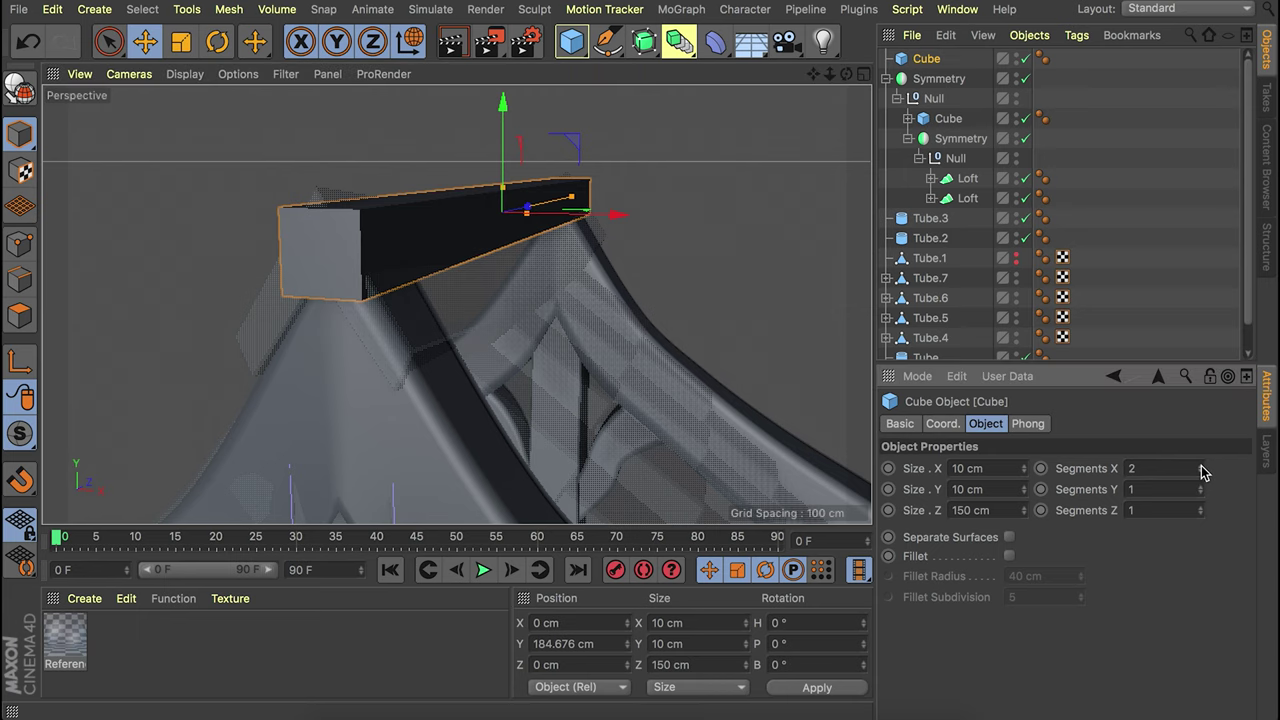
{"action": "left_click", "coordinate": [185, 74]}
{"action": "left_click", "coordinate": [204, 128]}
{"action": "left_click_drag", "start_coordinate": [403, 214], "coordinate": [256, 240], "text": "alt"}
{"action": "left_click", "coordinate": [1200, 472]}
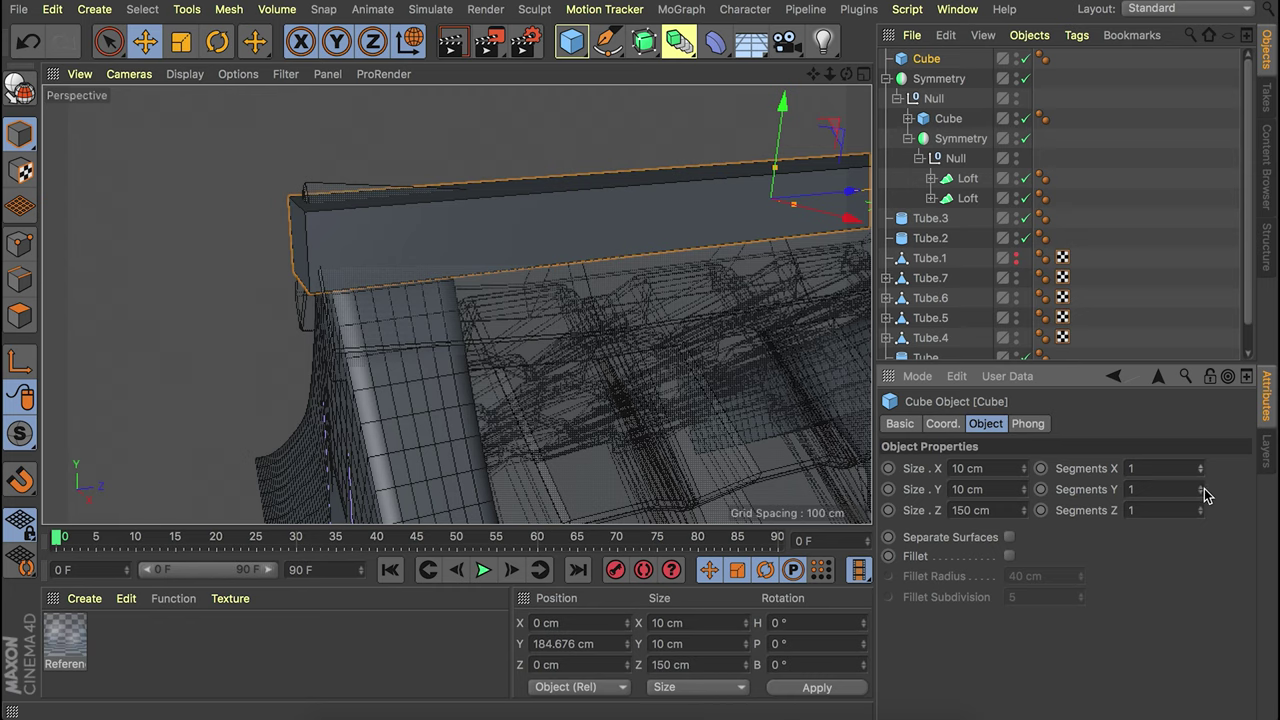
{"action": "left_click", "coordinate": [1201, 493]}
{"action": "left_click_drag", "start_coordinate": [457, 306], "coordinate": [323, 213], "text": "alt"}
{"action": "right_click_drag", "start_coordinate": [334, 205], "coordinate": [315, 231], "text": "alt"}
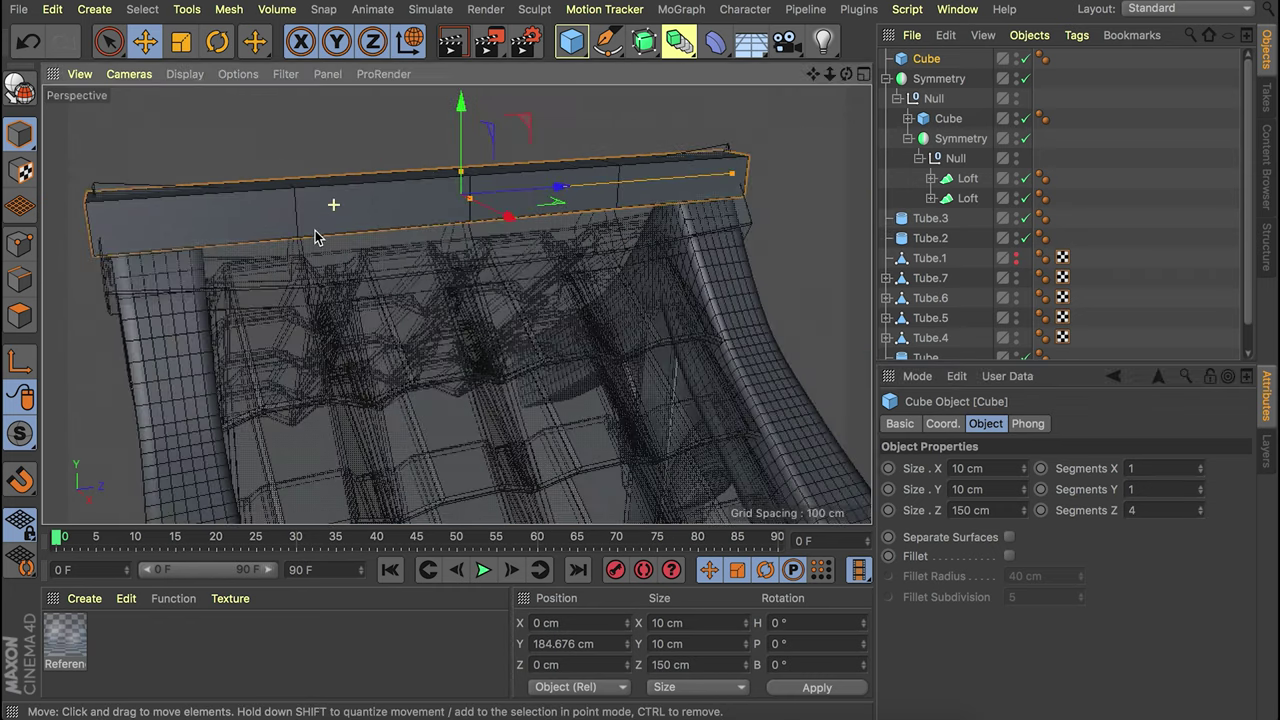
{"action": "left_click_drag", "start_coordinate": [243, 207], "coordinate": [397, 215], "text": "alt"}
{"action": "left_click", "coordinate": [1200, 465]}
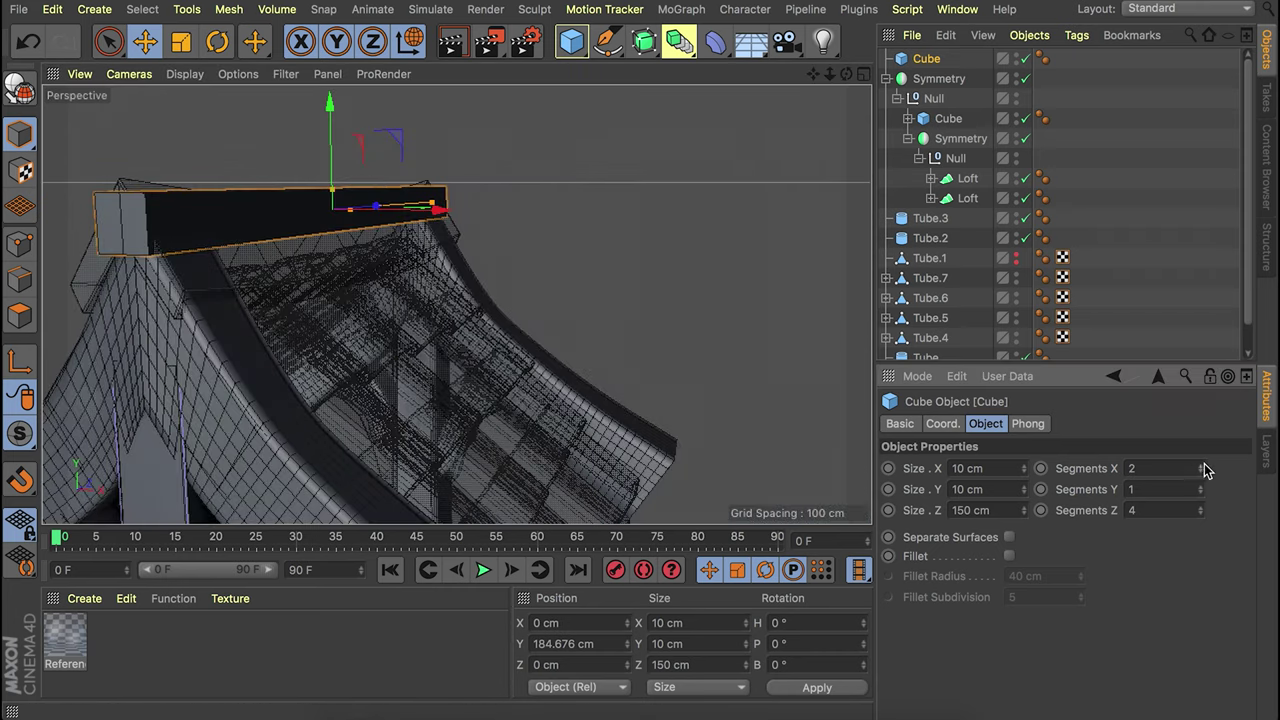
Raise the ridge cube to about Y 187.4 cm and make it editable.
{"action": "left_click_drag", "start_coordinate": [277, 190], "coordinate": [390, 210], "text": "alt"}
{"action": "left_click_drag", "start_coordinate": [465, 148], "coordinate": [462, 137]}
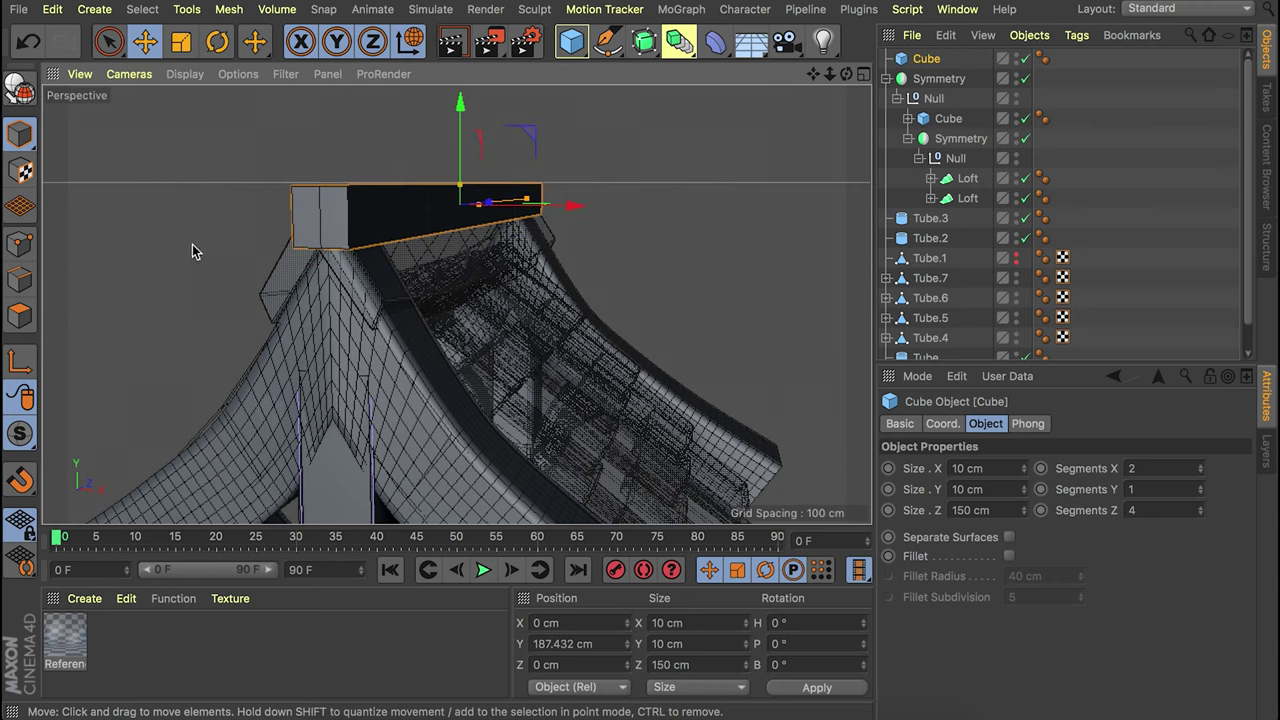
{"action": "key", "text": "c"}
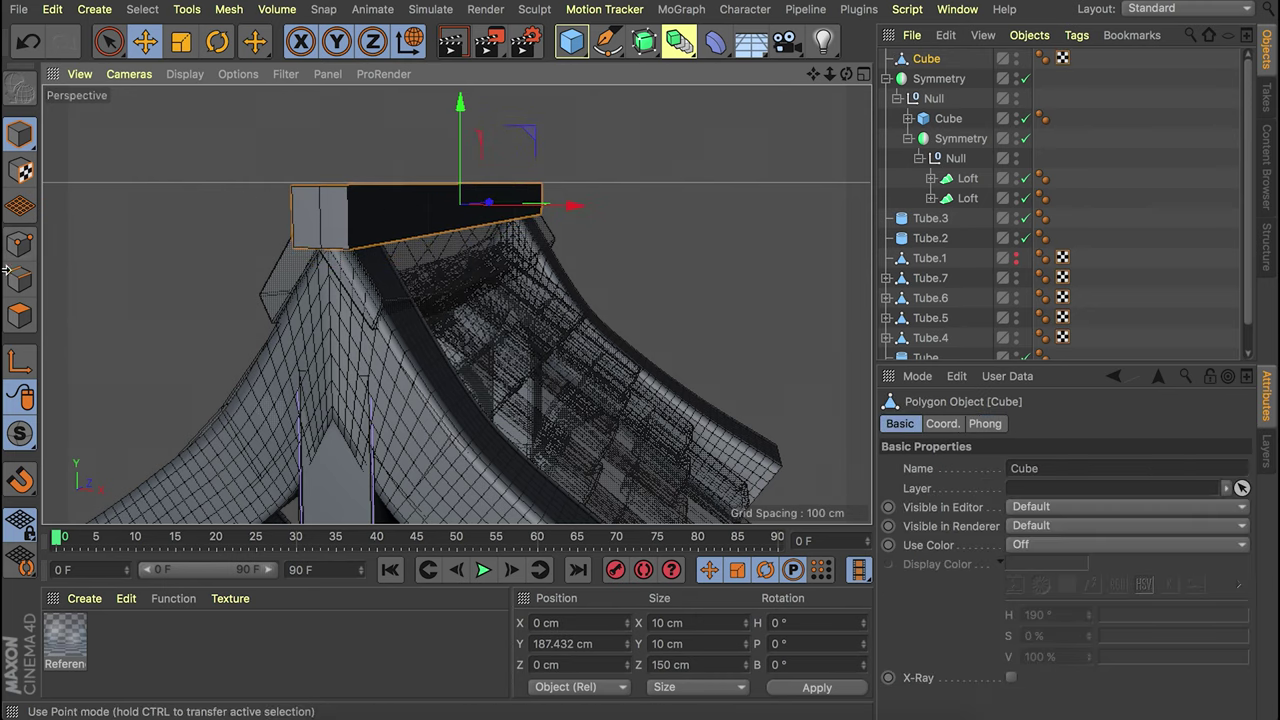
Select the polygons along both long sides of the ridge cube and pull them down to form a peaked profile.
{"action": "left_click", "coordinate": [19, 316]}
{"action": "left_click", "coordinate": [389, 220]}
{"action": "key", "text": "9"}
{"action": "left_click_drag", "start_coordinate": [398, 217], "coordinate": [594, 212]}
{"action": "mouse_move", "coordinate": [329, 214]}
{"action": "left_mouse_down"}
{"action": "mouse_move", "coordinate": [571, 214]}
{"action": "mouse_move", "coordinate": [519, 206]}
{"action": "left_mouse_up"}
{"action": "left_click_drag", "start_coordinate": [601, 125], "coordinate": [596, 165]}
Spread the ridge's side polygons wider along X and lower them a little over the roof beams.
{"action": "key", "text": "t"}
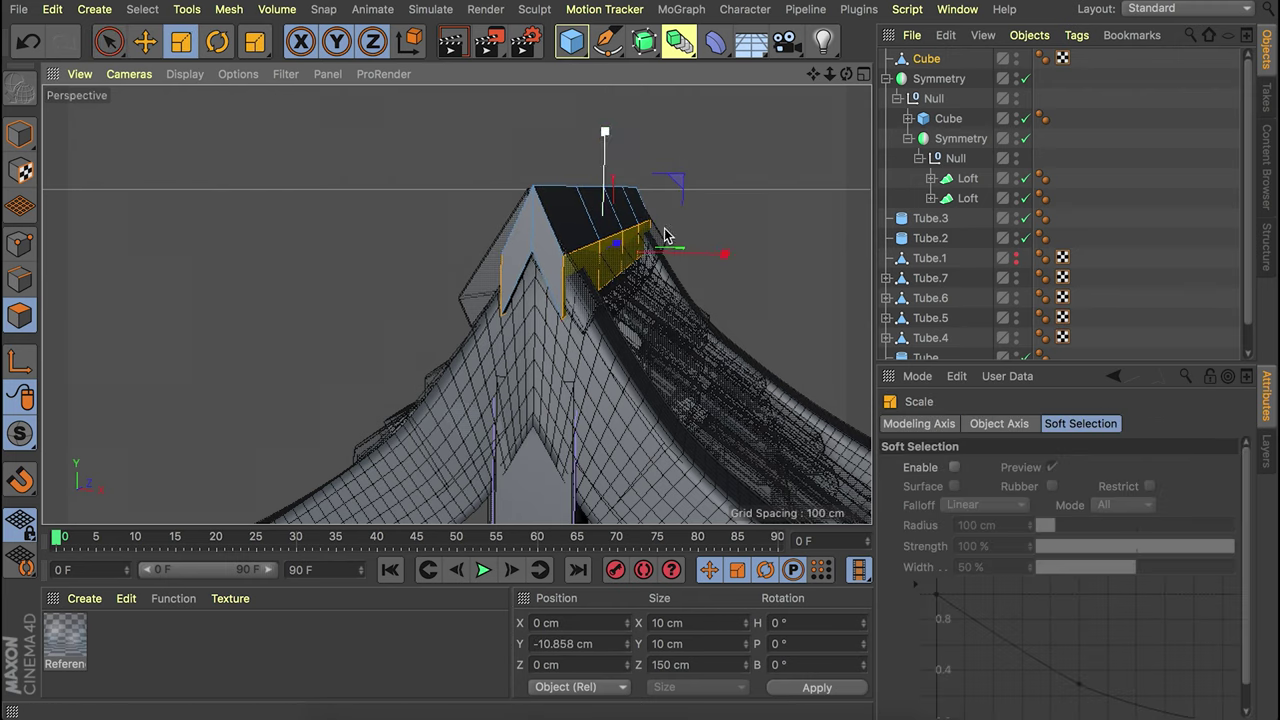
{"action": "left_click_drag", "start_coordinate": [724, 261], "coordinate": [815, 263]}
{"action": "key", "text": "e"}
{"action": "left_click_drag", "start_coordinate": [605, 146], "coordinate": [603, 163]}
{"action": "key", "text": "t"}
{"action": "left_click_drag", "start_coordinate": [722, 270], "coordinate": [778, 280]}
Scale the ridge's side polygons down along Y.
{"action": "key", "text": "e"}
{"action": "left_click_drag", "start_coordinate": [603, 143], "coordinate": [604, 153]}
{"action": "key", "text": "ctrl+z"}
{"action": "key", "text": "t"}
{"action": "mouse_move", "coordinate": [601, 176]}
{"action": "left_mouse_down"}
{"action": "mouse_move", "coordinate": [601, 194]}
{"action": "mouse_move", "coordinate": [601, 180]}
{"action": "left_mouse_up"}
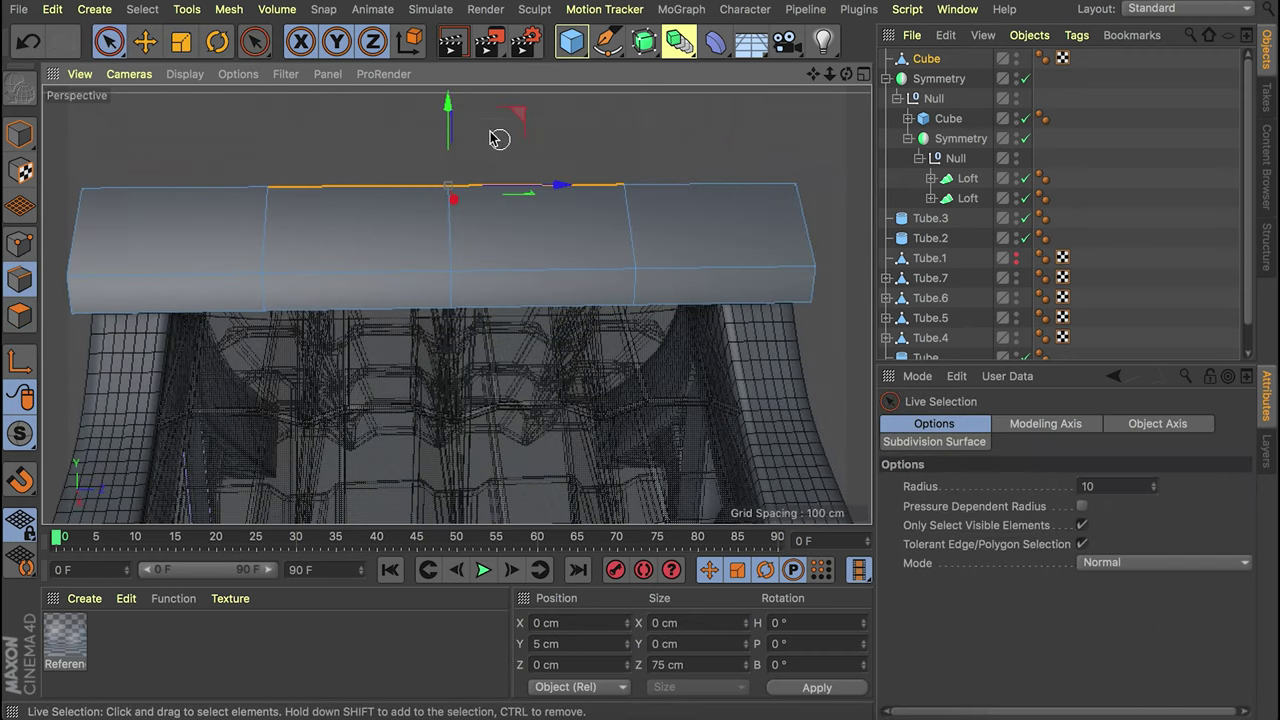
Lower the middle top edges of the ridge so it sags in the centre, and return to Model mode.
{"action": "mouse_move", "coordinate": [449, 114]}
{"action": "left_mouse_down"}
{"action": "mouse_move", "coordinate": [449, 88]}
{"action": "mouse_move", "coordinate": [449, 137]}
{"action": "left_mouse_up"}
{"action": "key", "text": "e"}
{"action": "left_click", "coordinate": [603, 145]}
{"action": "left_click_drag", "start_coordinate": [505, 250], "coordinate": [597, 236], "text": "alt"}
{"action": "right_click_drag", "start_coordinate": [591, 241], "coordinate": [508, 290], "text": "alt"}
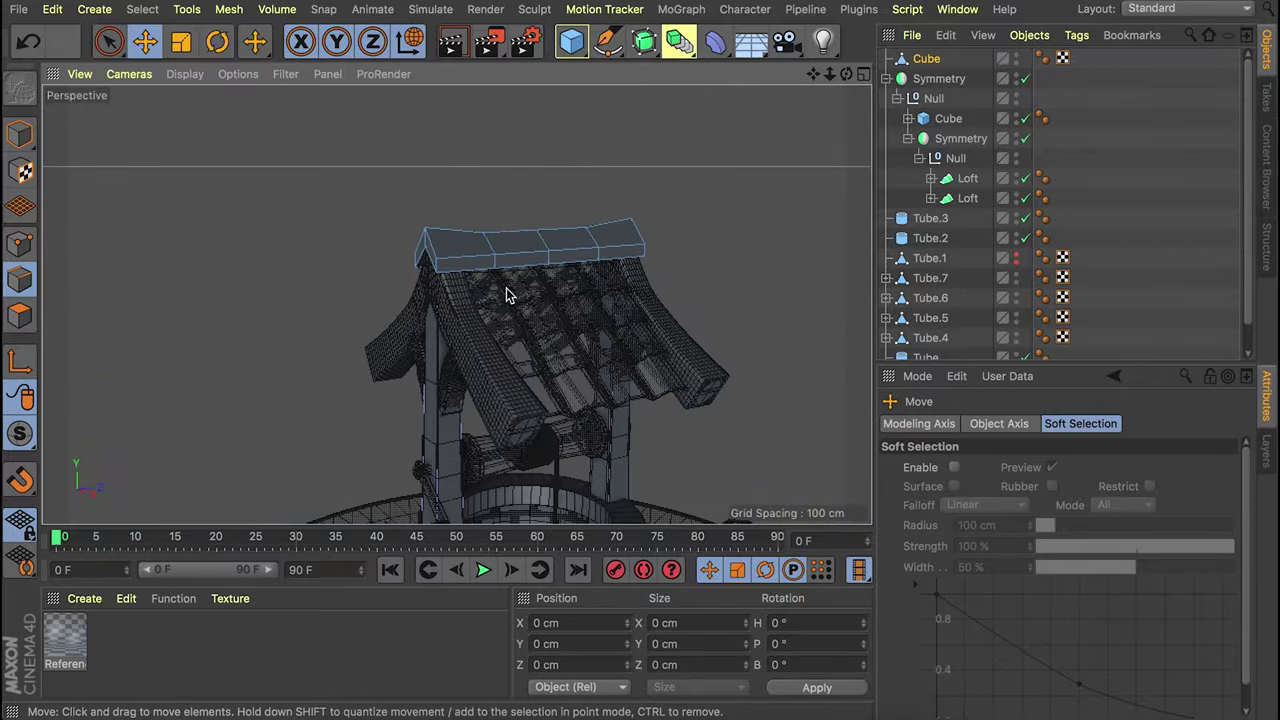
{"action": "left_click", "coordinate": [20, 134]}
Deselect the ridge and hide the Reference object in the viewport.
{"action": "right_click_drag", "start_coordinate": [588, 338], "coordinate": [680, 310], "text": "alt"}
{"action": "scroll", "coordinate": [1000, 274], "scroll_direction": "down", "scroll_amount": 2}
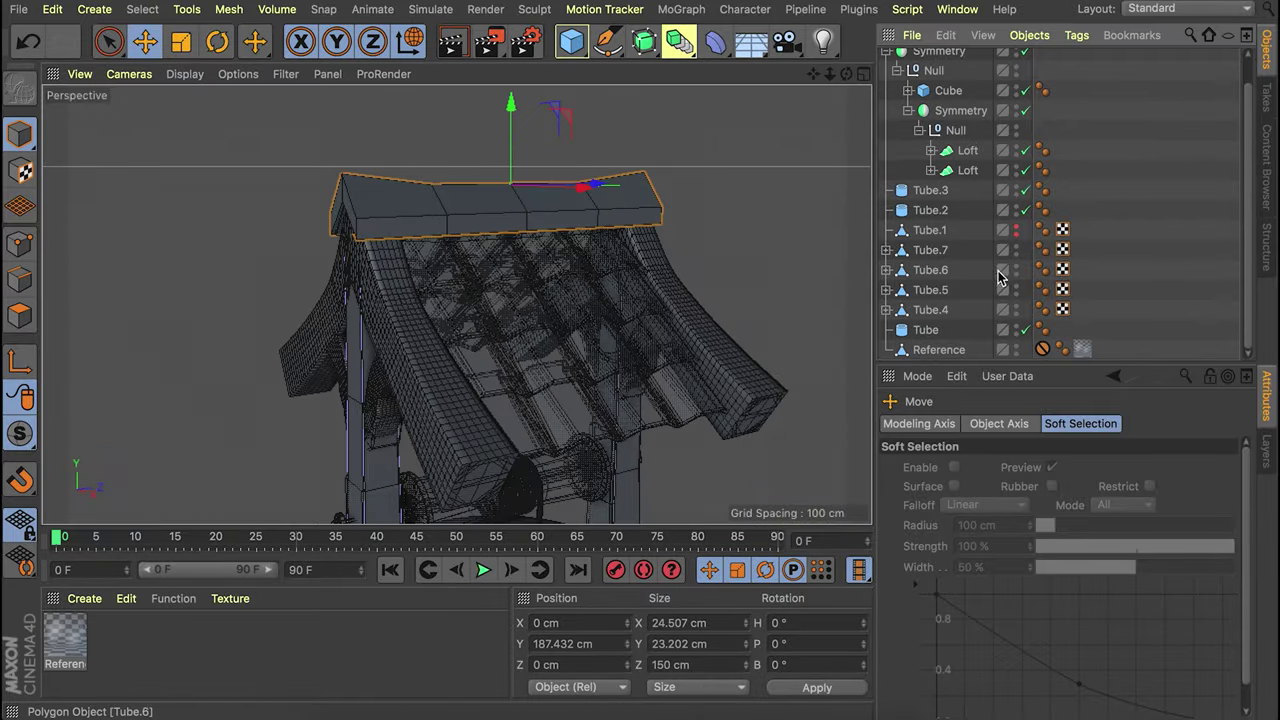
{"action": "right_click_drag", "start_coordinate": [590, 273], "coordinate": [690, 268], "text": "alt"}
{"action": "left_click_drag", "start_coordinate": [690, 268], "coordinate": [880, 350], "text": "alt"}
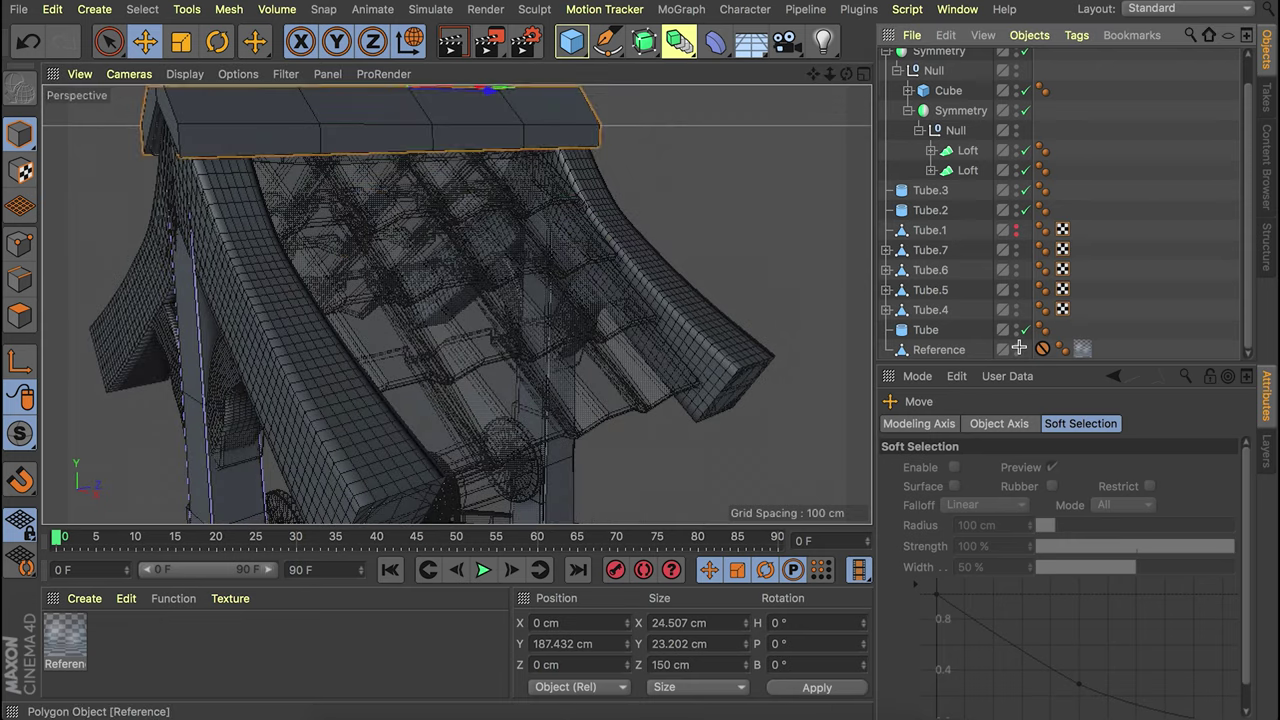
{"action": "left_click", "coordinate": [972, 331]}
{"action": "left_click", "coordinate": [1018, 349]}
{"action": "right_click_drag", "start_coordinate": [638, 248], "coordinate": [623, 274], "text": "alt"}
{"action": "middle_click_drag", "start_coordinate": [623, 274], "coordinate": [615, 185], "text": "alt"}
{"action": "left_click_drag", "start_coordinate": [615, 185], "coordinate": [622, 268], "text": "alt"}
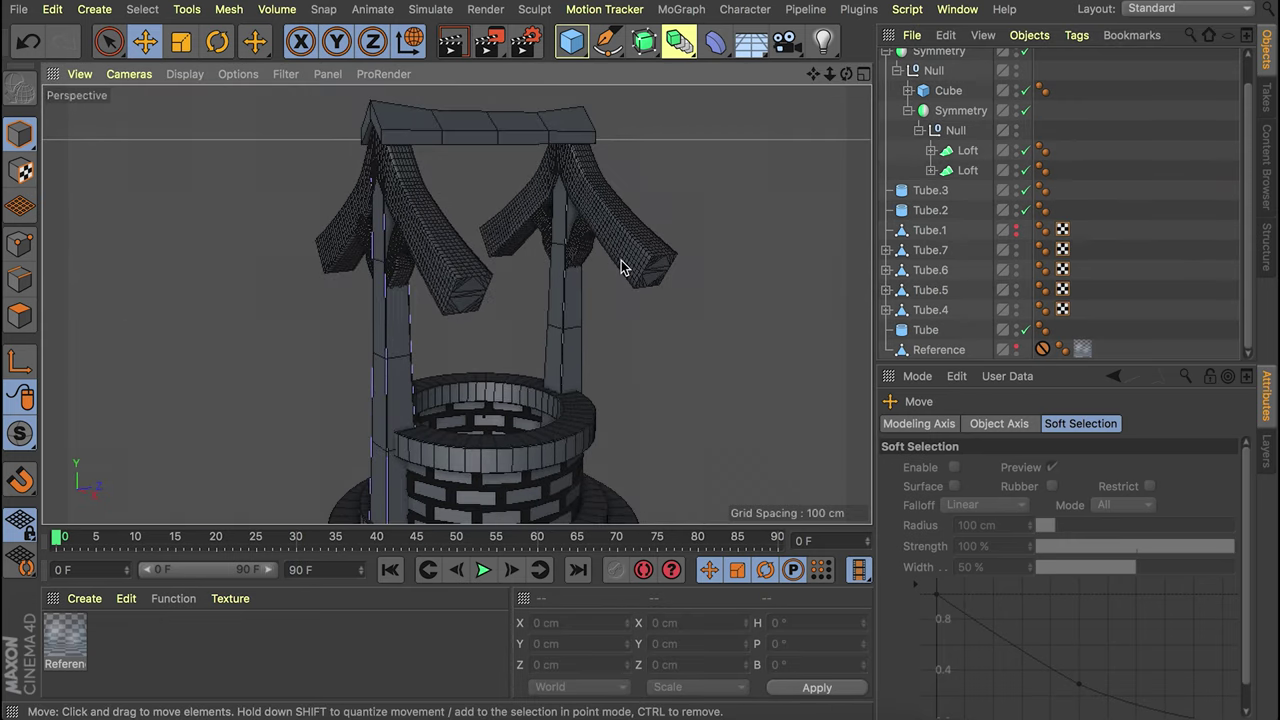
Switch the viewport to Gouraud Shading and add a cube sized 36 cm in X, 2.5 cm in Y and 12 cm in Z.
{"action": "left_click", "coordinate": [183, 74]}
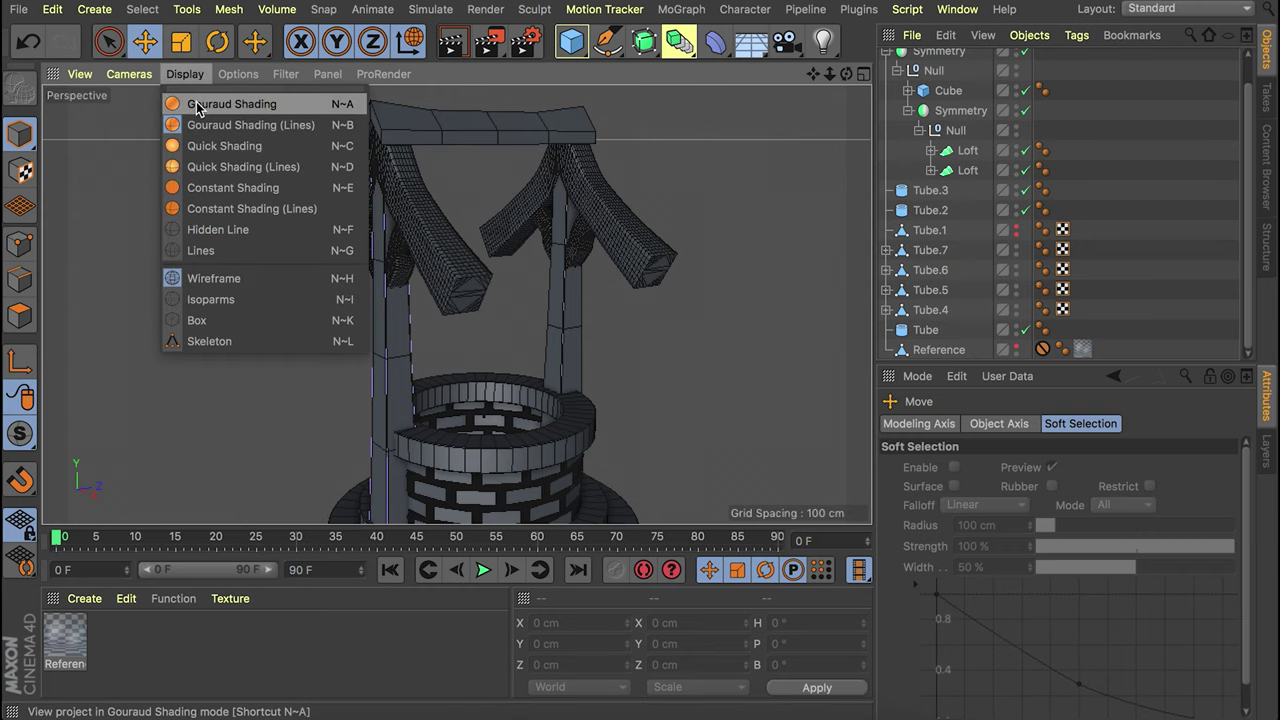
{"action": "left_click", "coordinate": [198, 105]}
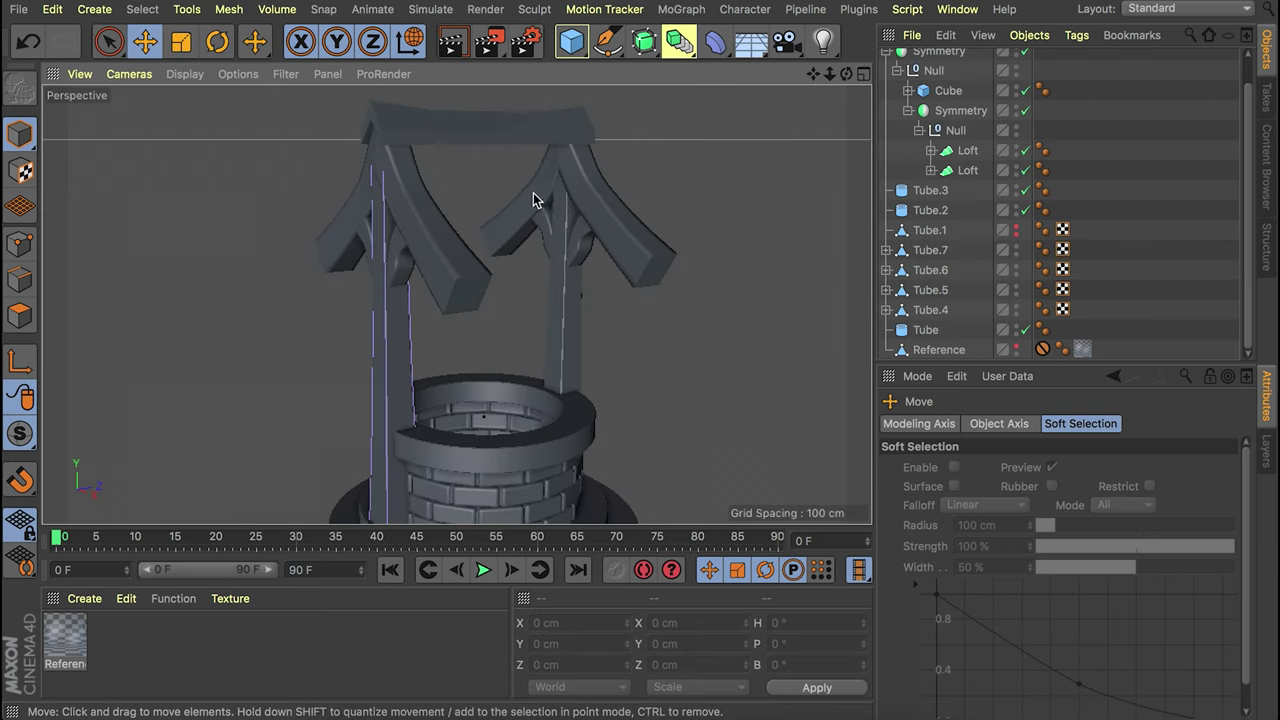
{"action": "left_click", "coordinate": [572, 42]}
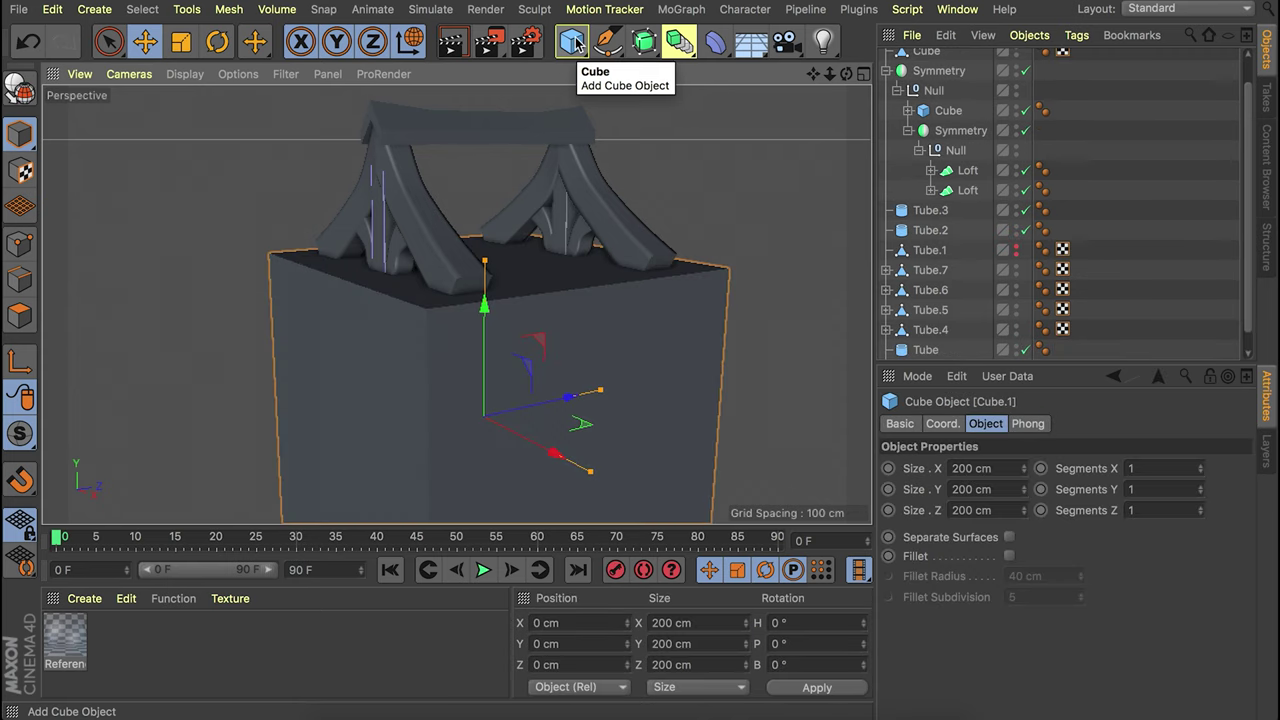
{"action": "left_click", "coordinate": [996, 468]}
{"action": "key", "text": "Tab"}
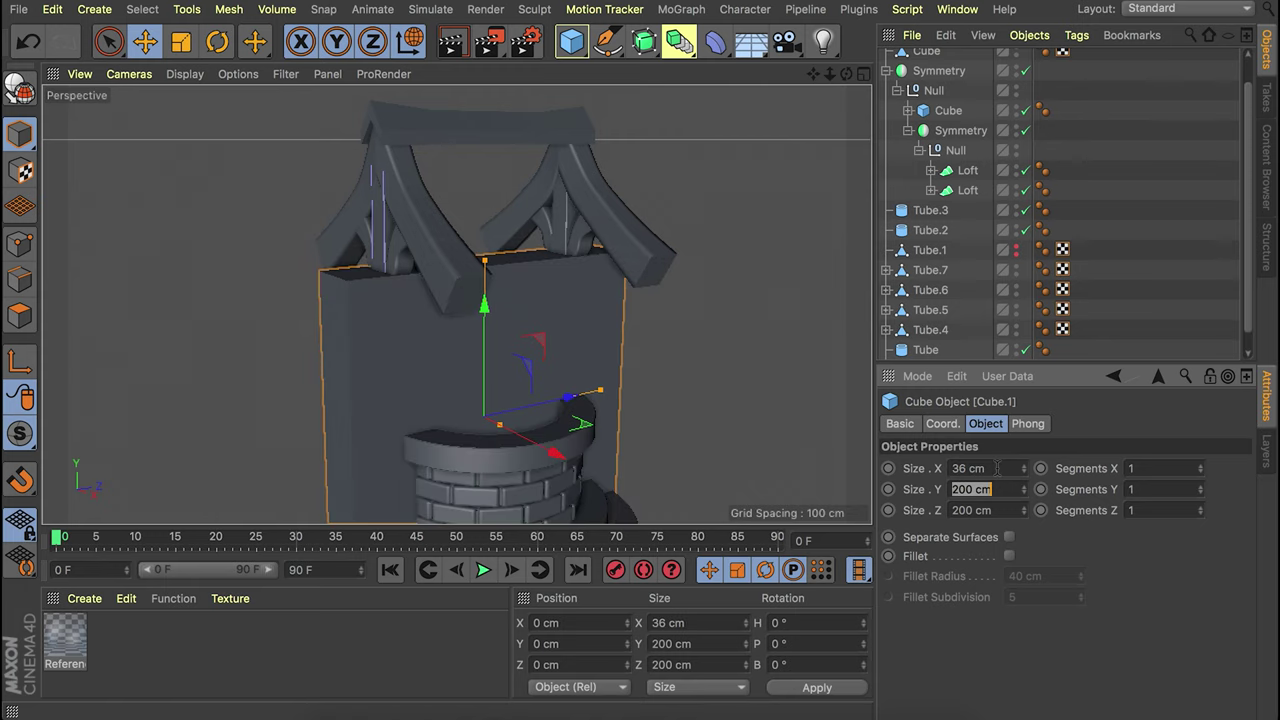
{"action": "type", "text": "2,5"}
{"action": "key", "text": "Tab"}
{"action": "type", "text": "12"}
{"action": "key", "text": "Return"}
Raise the flat cube between the roof beams to a Y position of about 127.3 cm.
{"action": "left_click_drag", "start_coordinate": [484, 325], "coordinate": [490, 142]}
{"action": "scroll", "coordinate": [520, 191], "scroll_direction": "up", "scroll_amount": 8}
{"action": "left_click_drag", "start_coordinate": [520, 191], "coordinate": [425, 310], "text": "alt"}
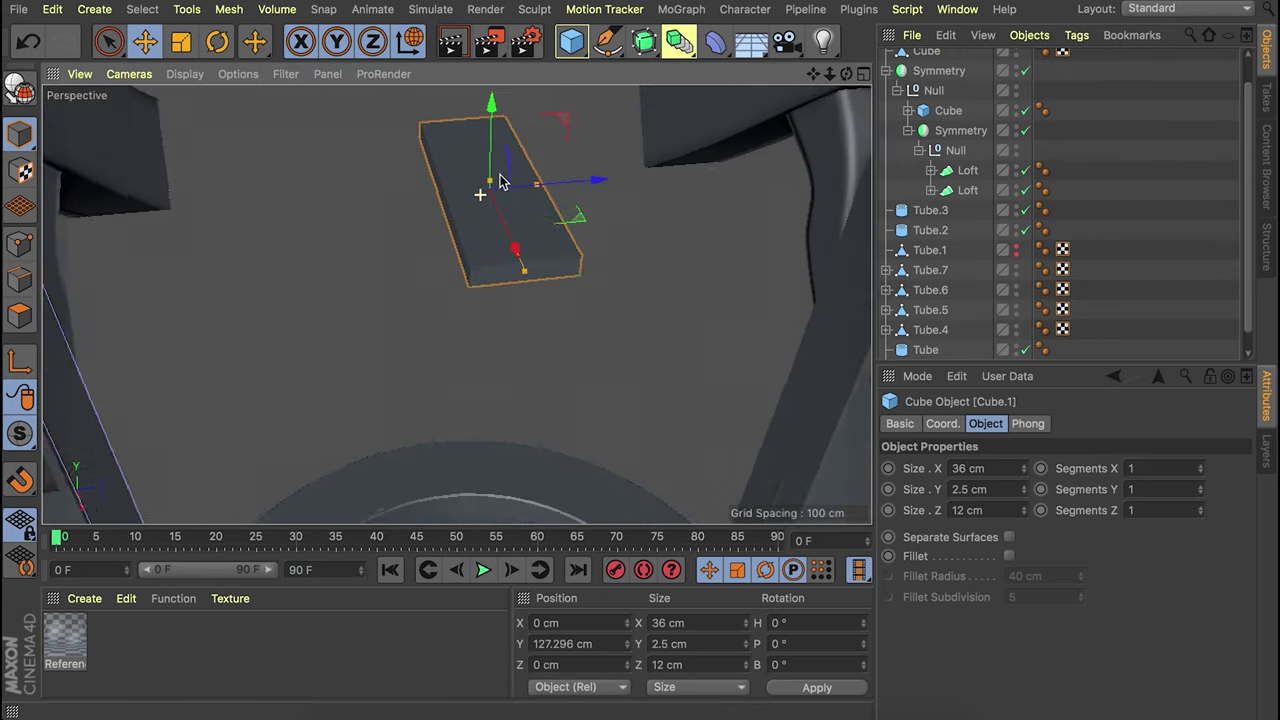
{"action": "scroll", "coordinate": [500, 180], "scroll_direction": "up", "scroll_amount": 5}
{"action": "middle_click_drag", "start_coordinate": [500, 182], "coordinate": [500, 262], "text": "alt"}
{"action": "scroll", "coordinate": [470, 290], "scroll_direction": "down", "scroll_amount": 5}
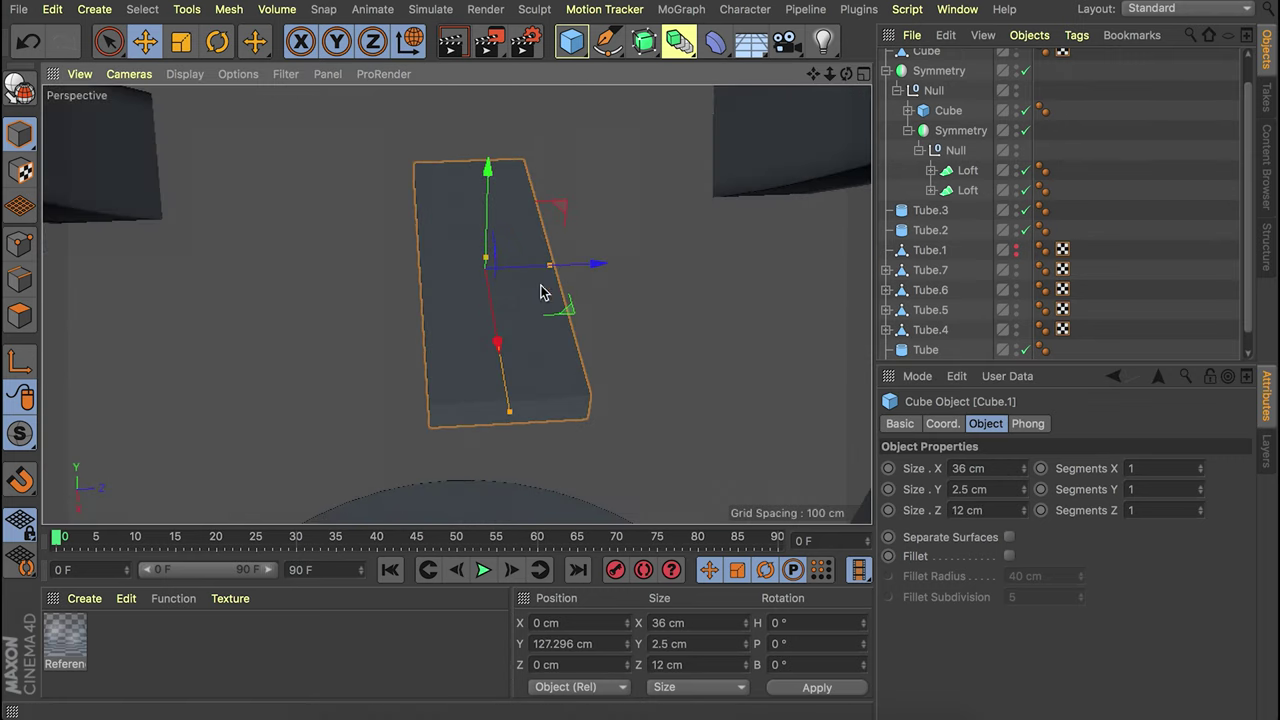
Make the flat cube editable and widen the polygon at its negative X end to about 15.1 cm along Z.
{"action": "key", "text": "c"}
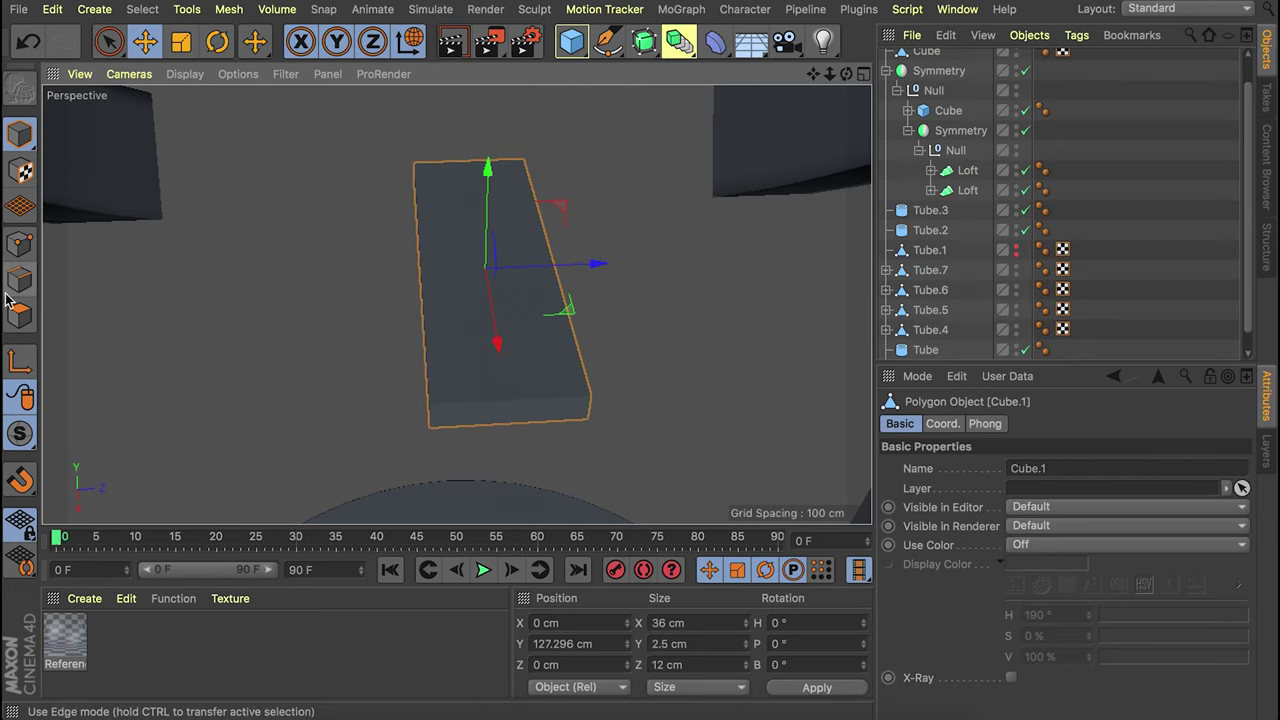
{"action": "left_click", "coordinate": [19, 316]}
{"action": "scroll", "coordinate": [480, 190], "scroll_direction": "up", "scroll_amount": 8}
{"action": "left_click_drag", "start_coordinate": [590, 192], "coordinate": [750, 181], "text": "alt"}
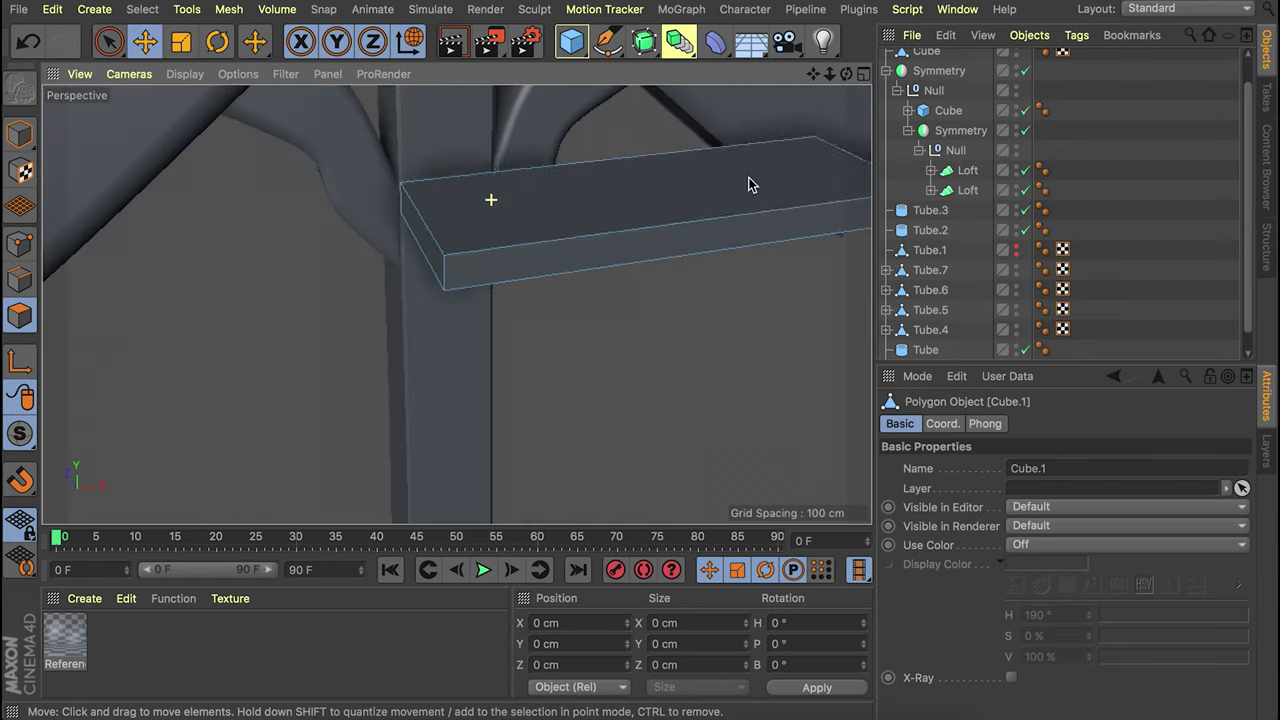
{"action": "left_click", "coordinate": [419, 234]}
{"action": "left_click_drag", "start_coordinate": [477, 225], "coordinate": [144, 240], "text": "alt"}
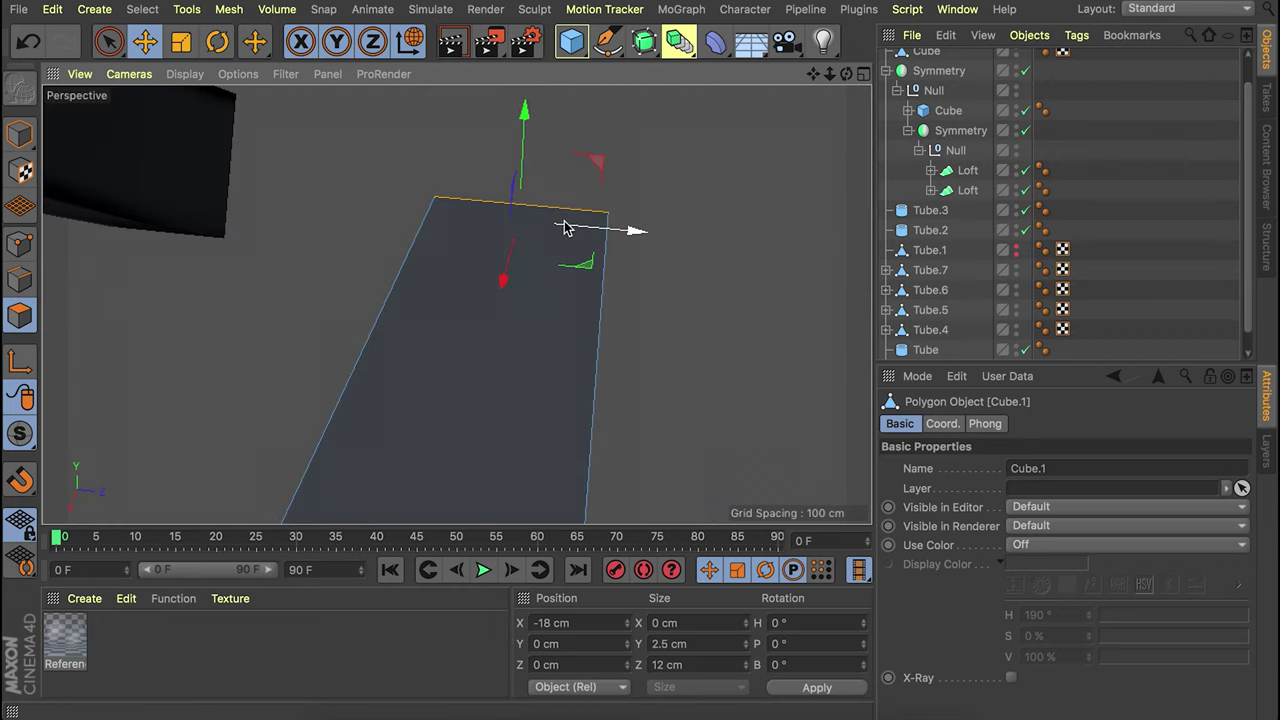
{"action": "key", "text": "t"}
{"action": "left_click_drag", "start_coordinate": [638, 234], "coordinate": [667, 234]}
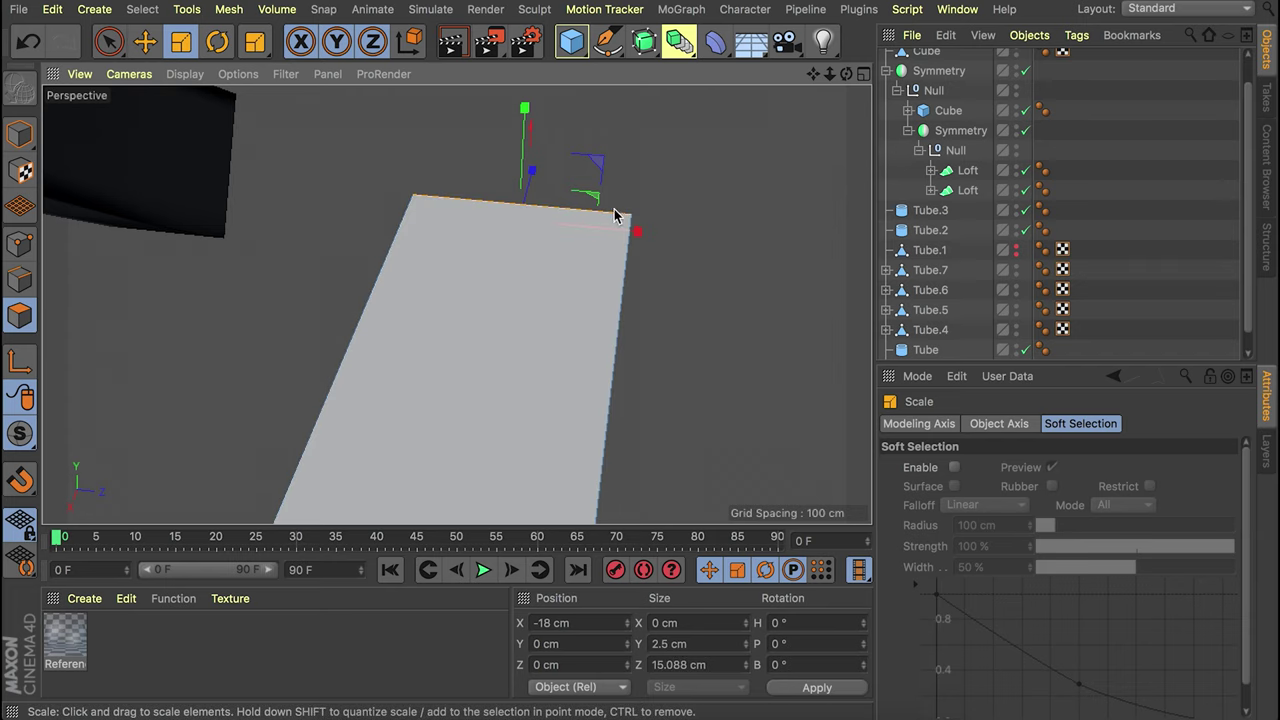
{"action": "scroll", "coordinate": [574, 257], "scroll_direction": "down", "scroll_amount": 3}
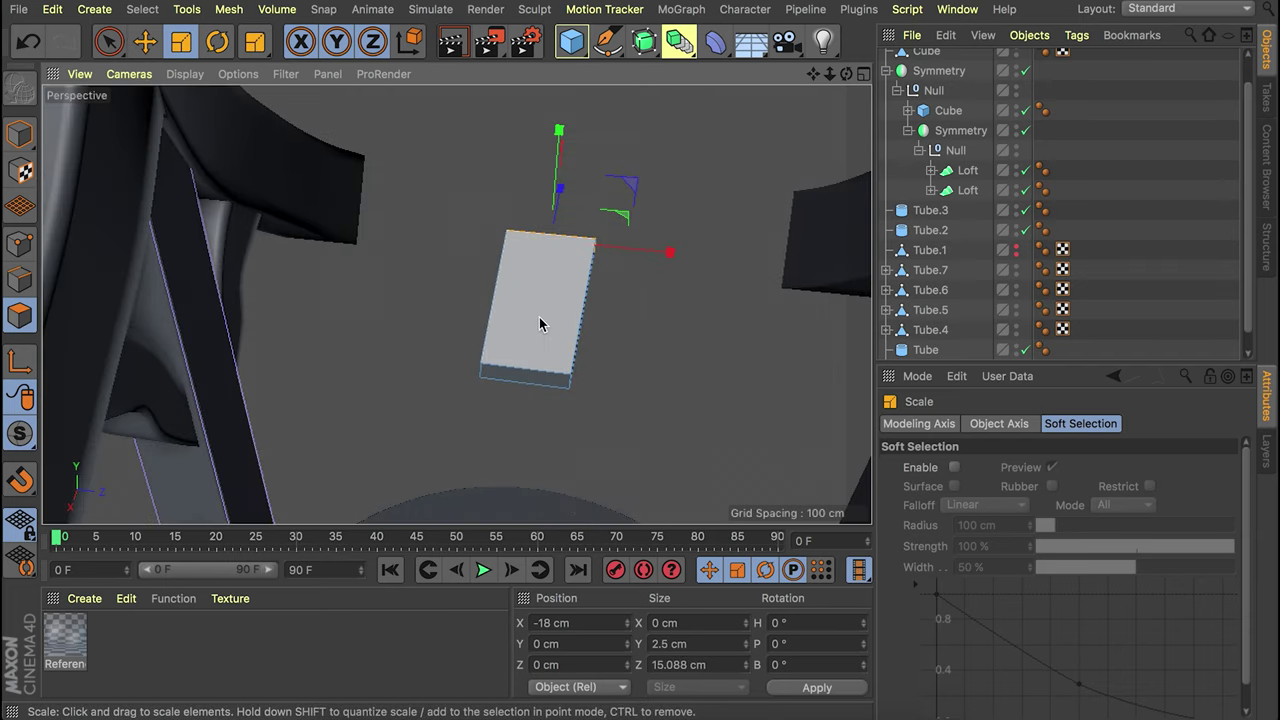
Extrude the tile's two long side polygons outward along Z by scaling to an overall width of about 30.2 cm.
{"action": "left_click", "coordinate": [587, 307]}
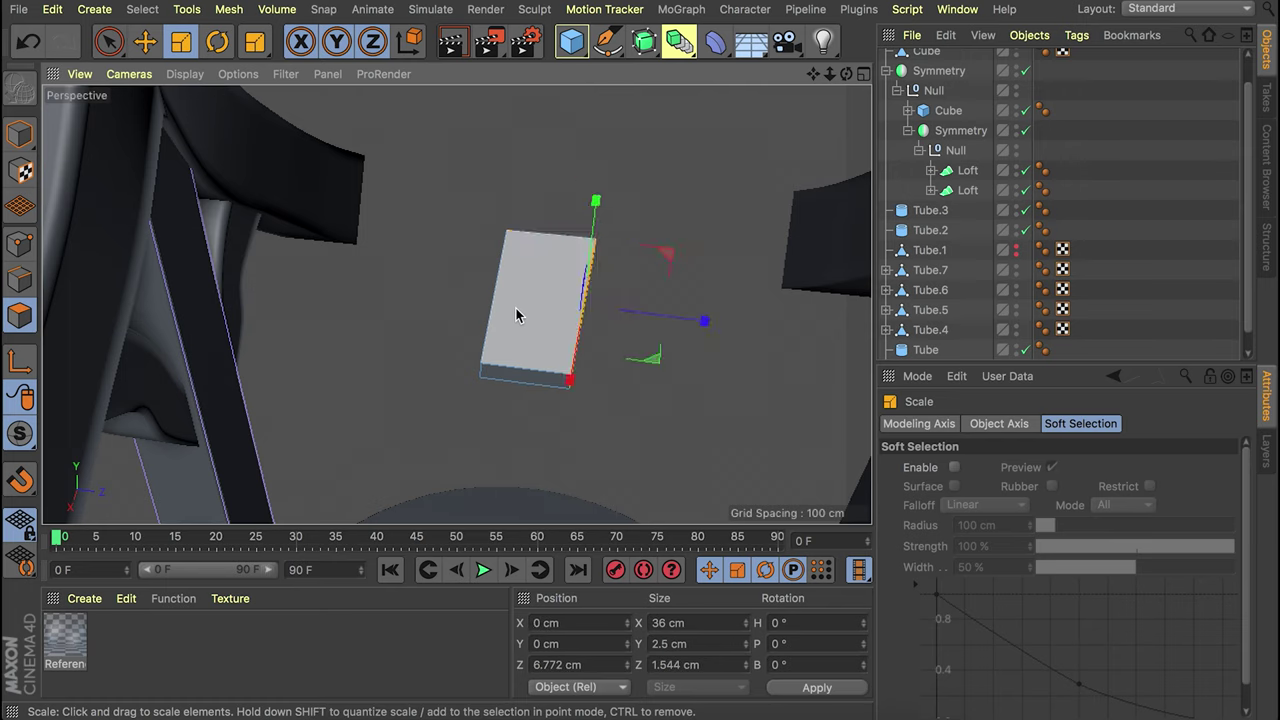
{"action": "left_click_drag", "start_coordinate": [521, 309], "coordinate": [599, 290], "text": "alt"}
{"action": "left_click", "coordinate": [487, 329], "text": "shift"}
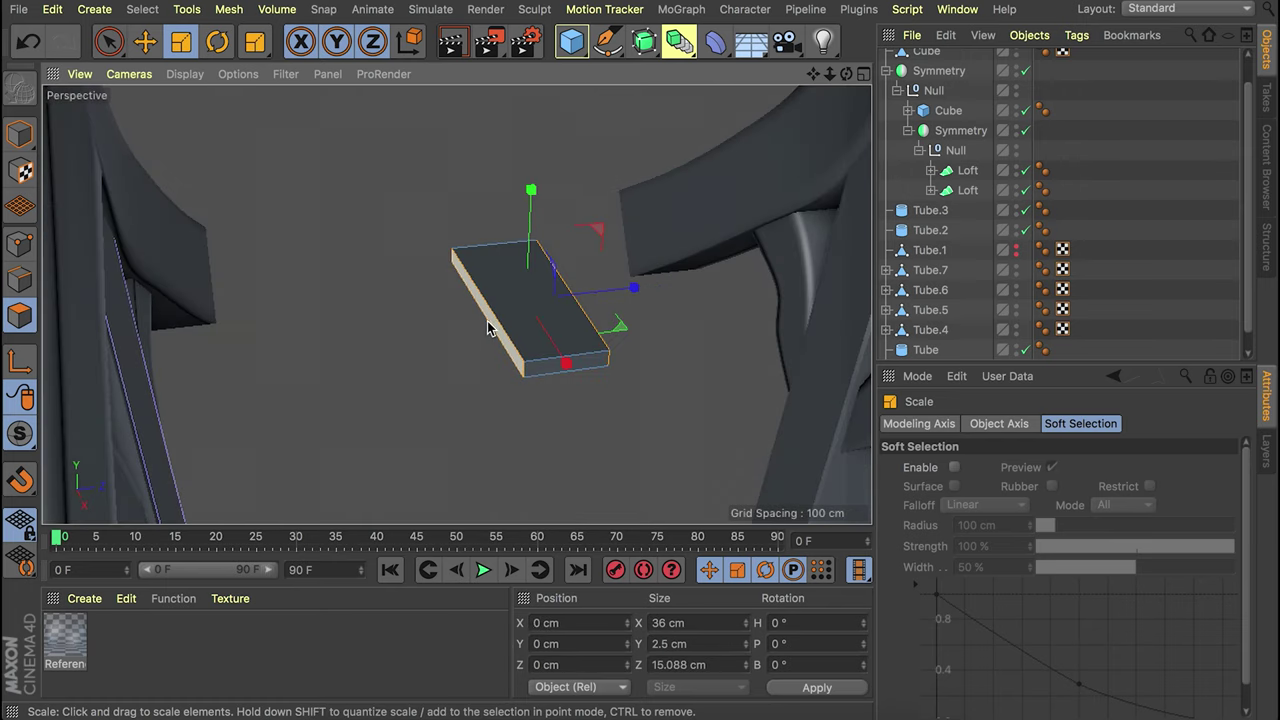
{"action": "left_click_drag", "start_coordinate": [640, 288], "coordinate": [752, 283]}
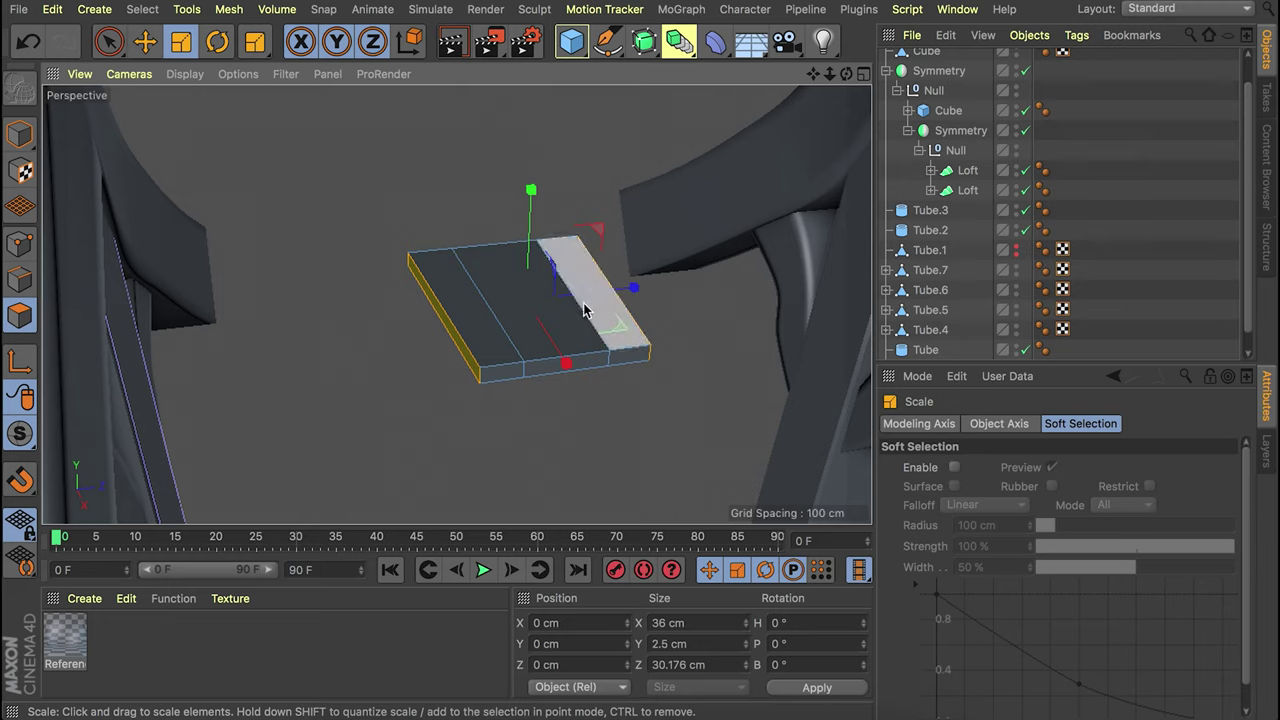
Lower the tile's outer side polygons about 4.1 cm and extrude them outward again to an overall width of about 36.2 cm.
{"action": "key", "text": "e"}
{"action": "left_click_drag", "start_coordinate": [531, 193], "coordinate": [533, 219]}
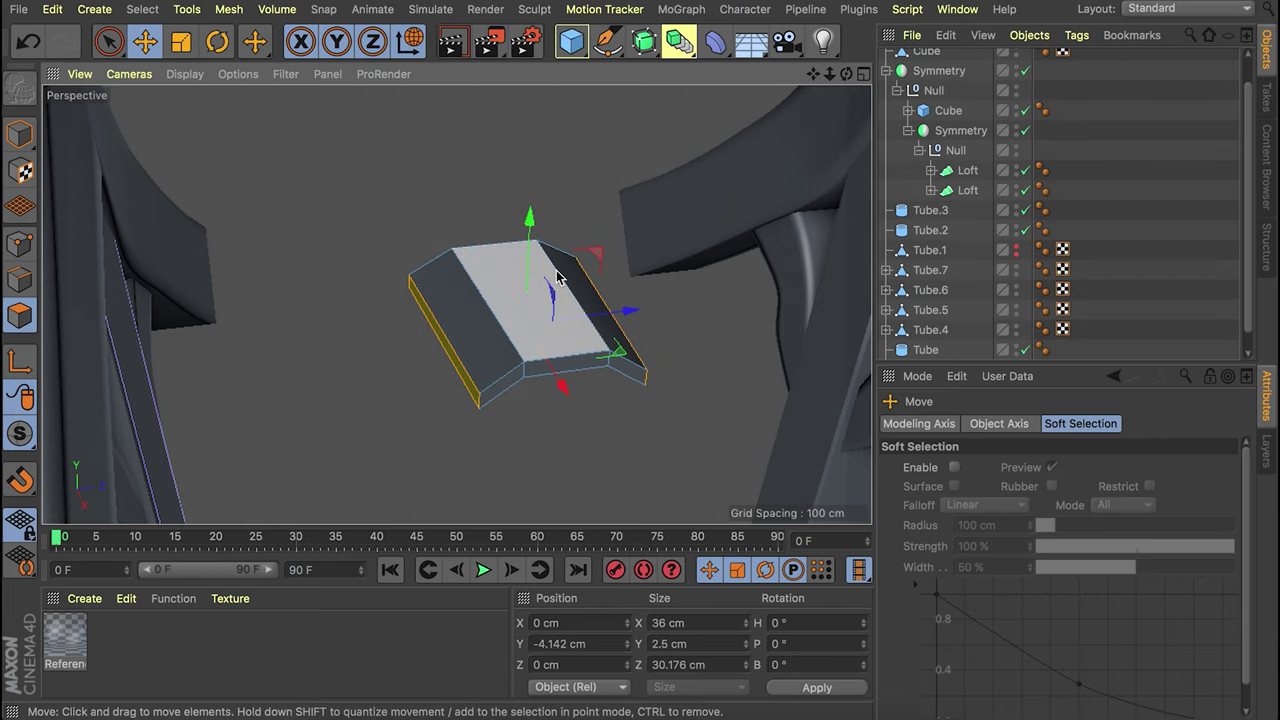
{"action": "key", "text": "t"}
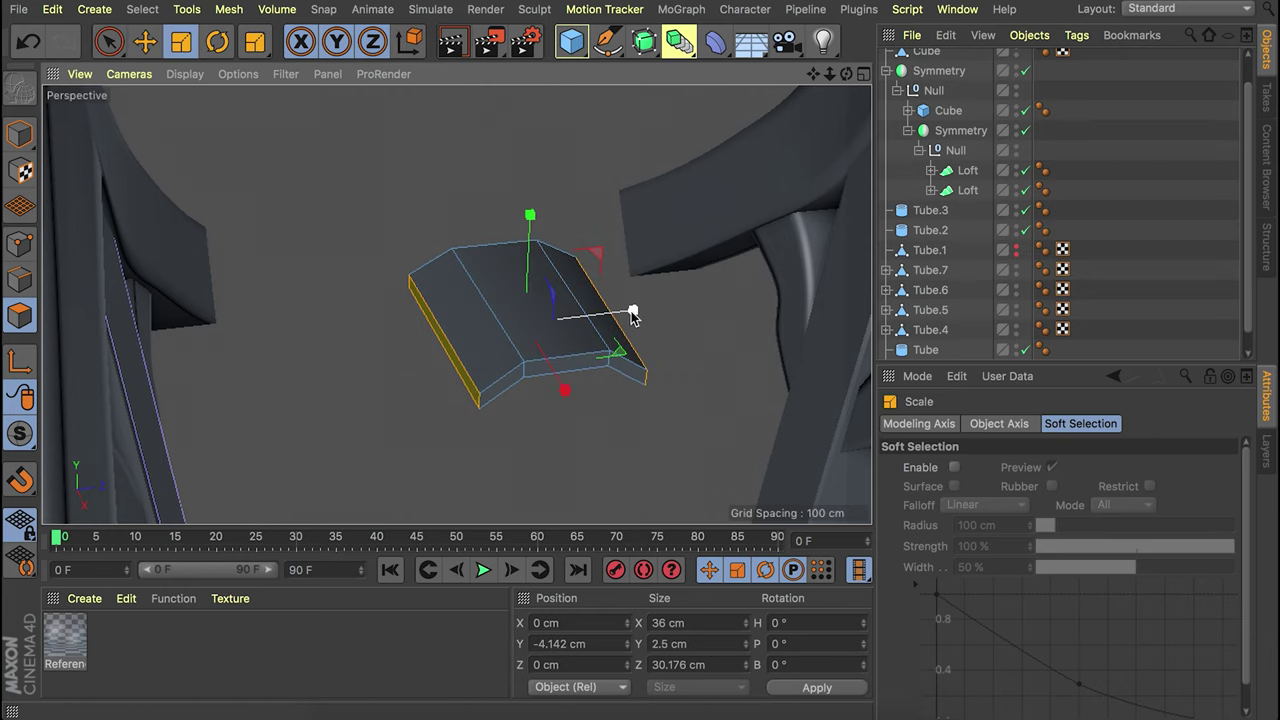
{"action": "left_click_drag", "start_coordinate": [632, 316], "coordinate": [663, 306]}
Select all points at the tile's negative X end, scale them down along Z to about 29 cm wide, and return to Model mode.
{"action": "left_click", "coordinate": [20, 243]}
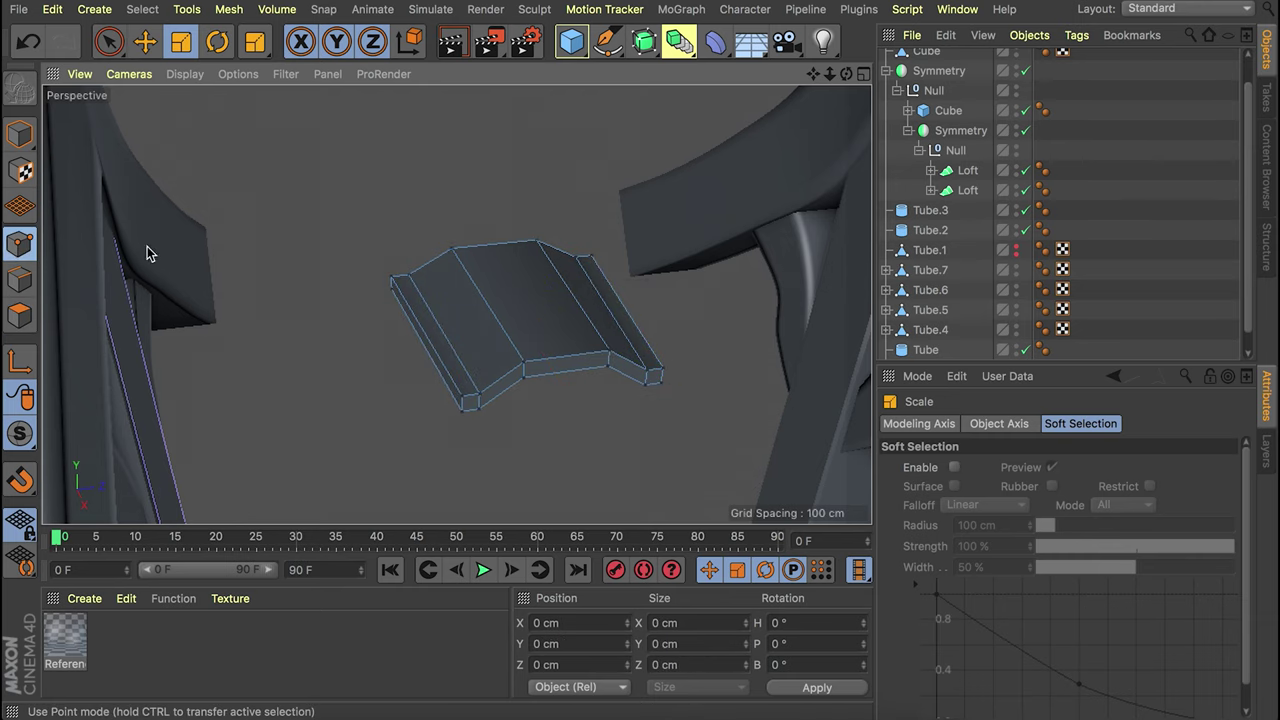
{"action": "key", "text": "9"}
{"action": "left_click_drag", "start_coordinate": [390, 233], "coordinate": [357, 275], "text": "alt"}
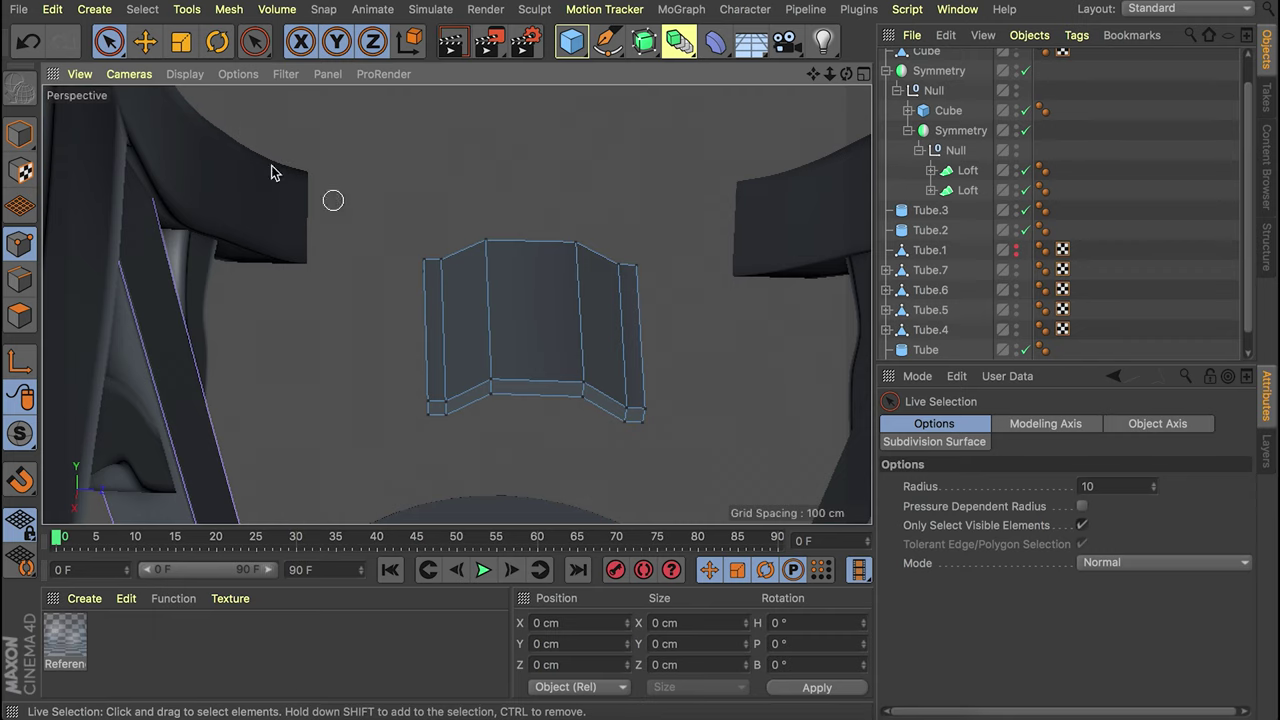
{"action": "left_click_drag", "start_coordinate": [109, 41], "coordinate": [140, 103]}
{"action": "left_click_drag", "start_coordinate": [323, 168], "coordinate": [743, 326]}
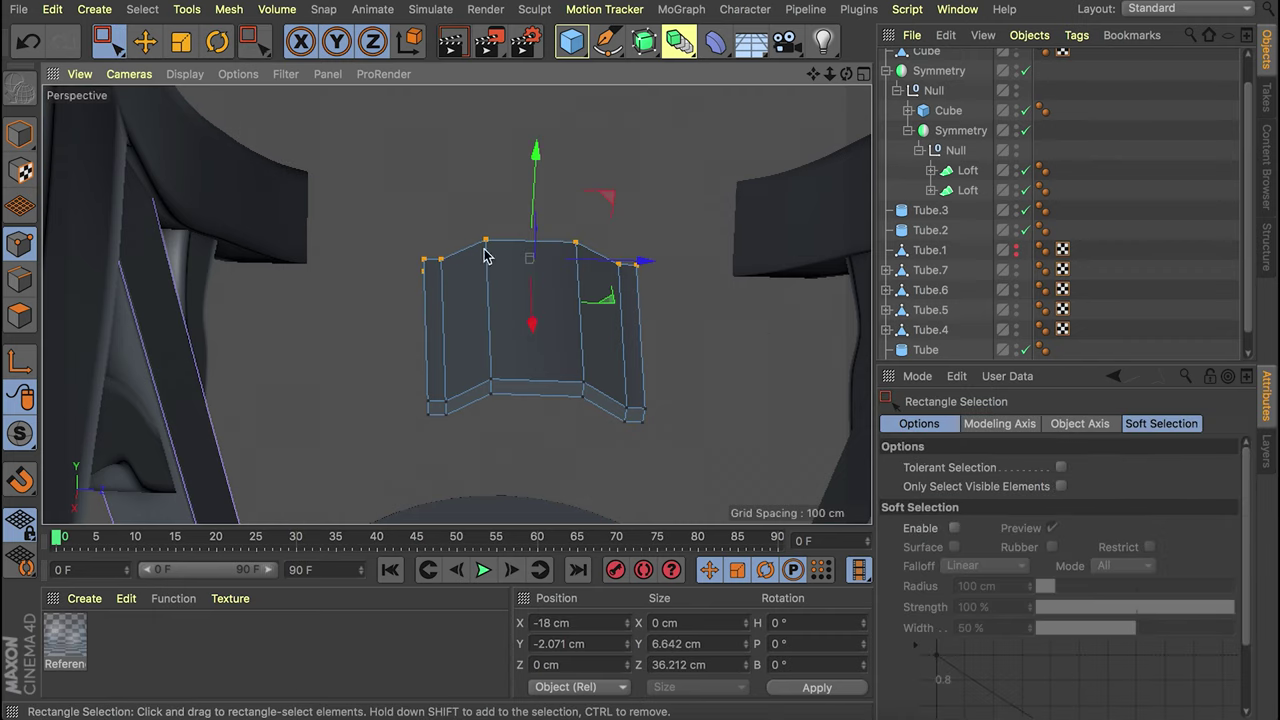
{"action": "left_click_drag", "start_coordinate": [509, 271], "coordinate": [622, 326], "text": "alt"}
{"action": "key", "text": "t"}
{"action": "key", "text": "0"}
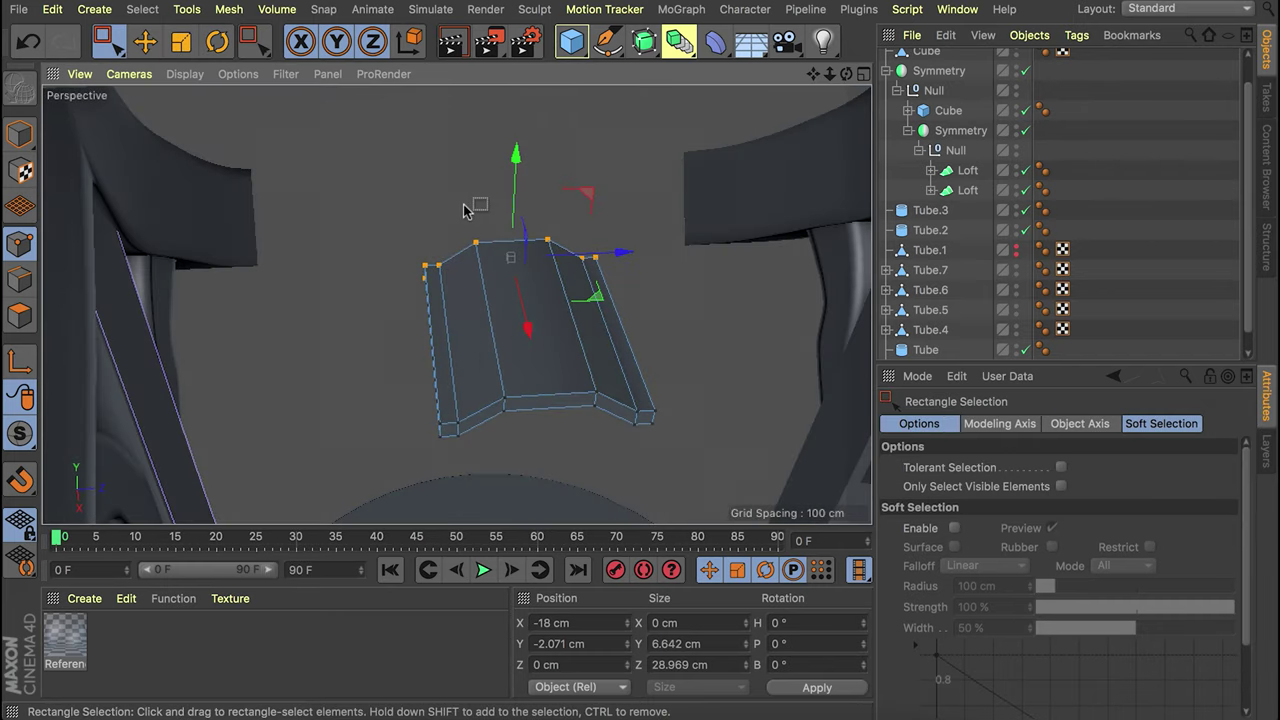
{"action": "scroll", "coordinate": [486, 262], "scroll_direction": "up", "scroll_amount": 3}
{"action": "left_click_drag", "start_coordinate": [485, 283], "coordinate": [447, 365], "text": "alt"}
{"action": "left_click_drag", "start_coordinate": [502, 277], "coordinate": [612, 328], "text": "alt"}
{"action": "key", "text": "t"}
{"action": "left_click_drag", "start_coordinate": [705, 228], "coordinate": [605, 264]}
{"action": "scroll", "coordinate": [605, 341], "scroll_direction": "down", "scroll_amount": 5}
{"action": "left_click_drag", "start_coordinate": [608, 351], "coordinate": [597, 312], "text": "alt"}
{"action": "left_click", "coordinate": [16, 137]}
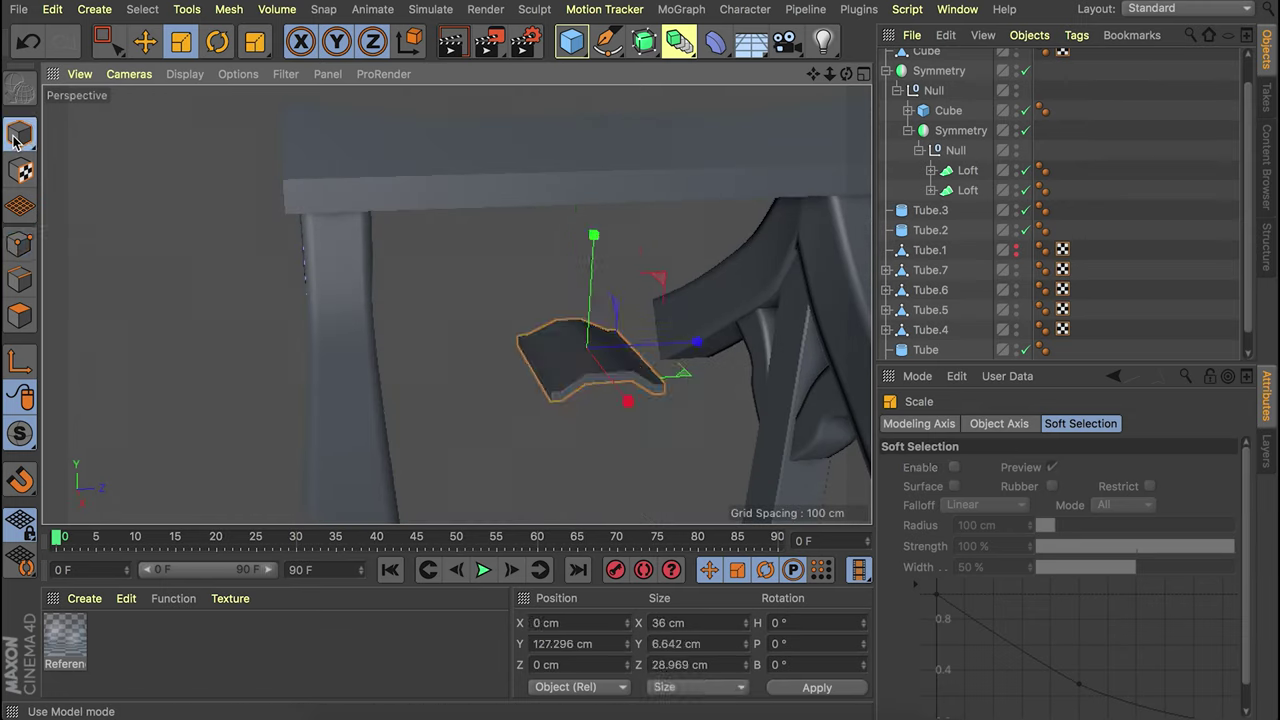
Add a MoGraph Cloner and make the roof tile Cube.1 its child.
{"action": "left_click_drag", "start_coordinate": [590, 355], "coordinate": [621, 413], "text": "alt"}
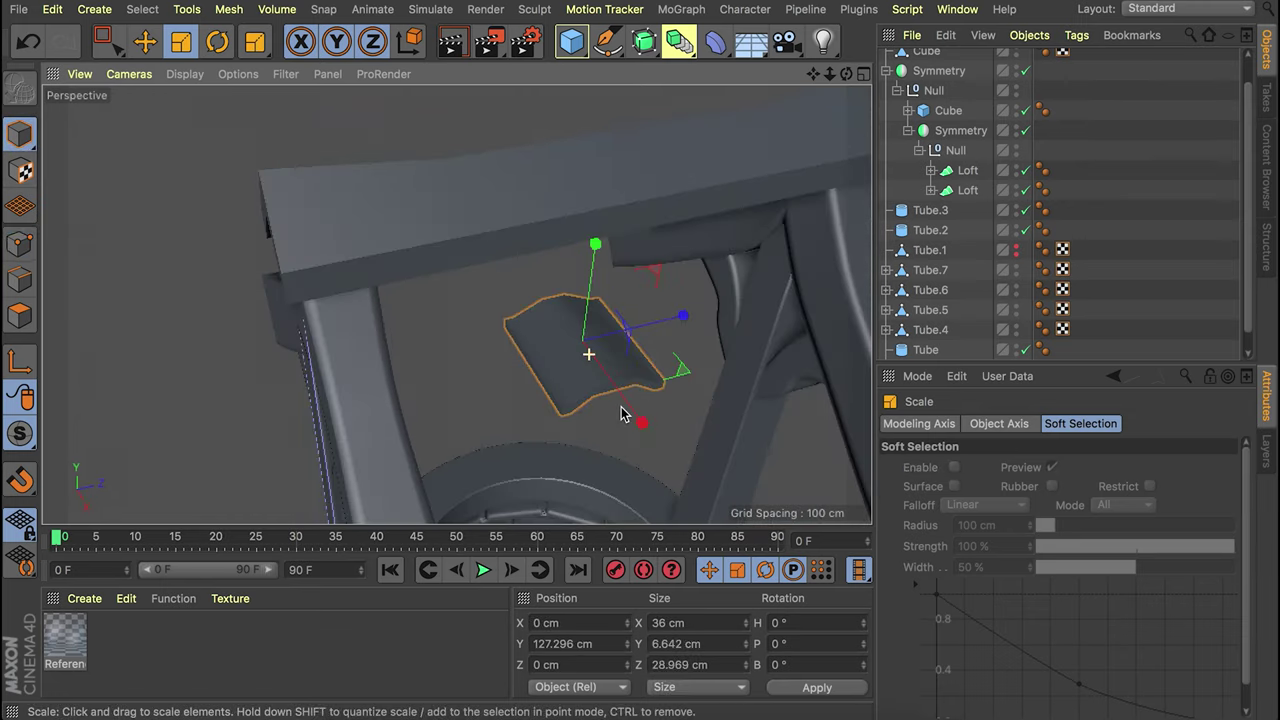
{"action": "left_click_drag", "start_coordinate": [580, 355], "coordinate": [503, 323], "text": "alt"}
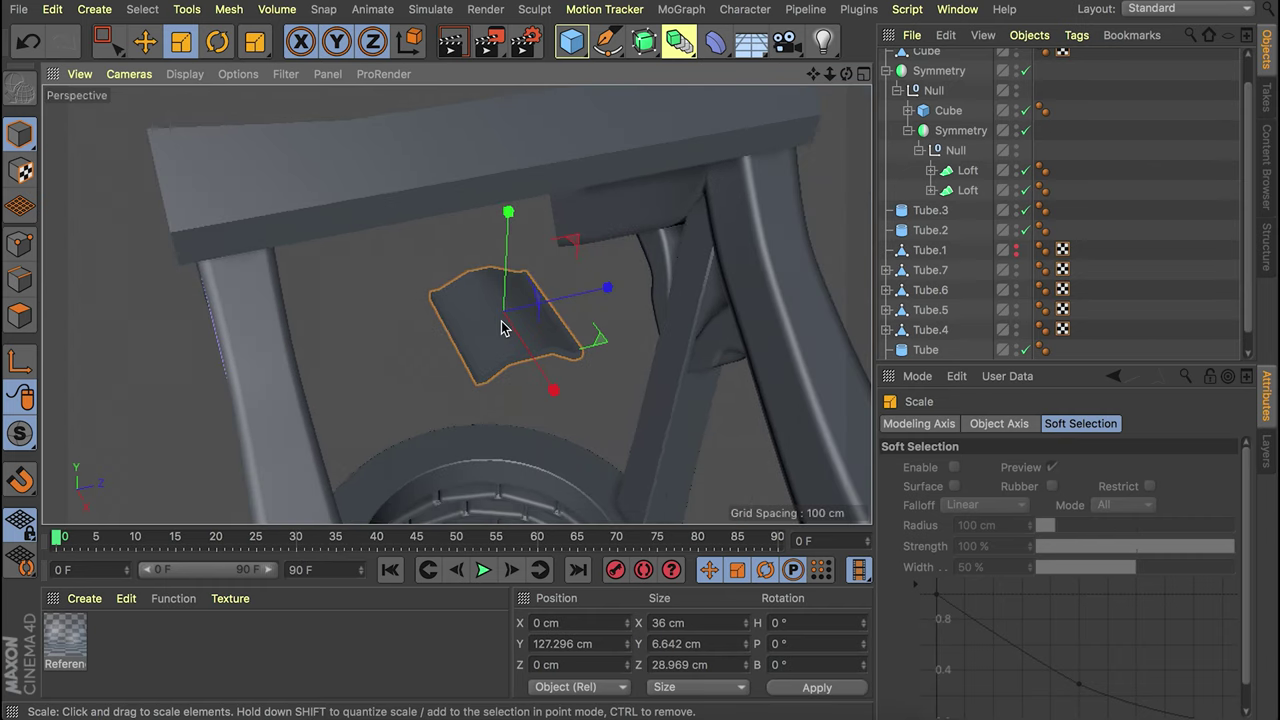
{"action": "left_click", "coordinate": [693, 13]}
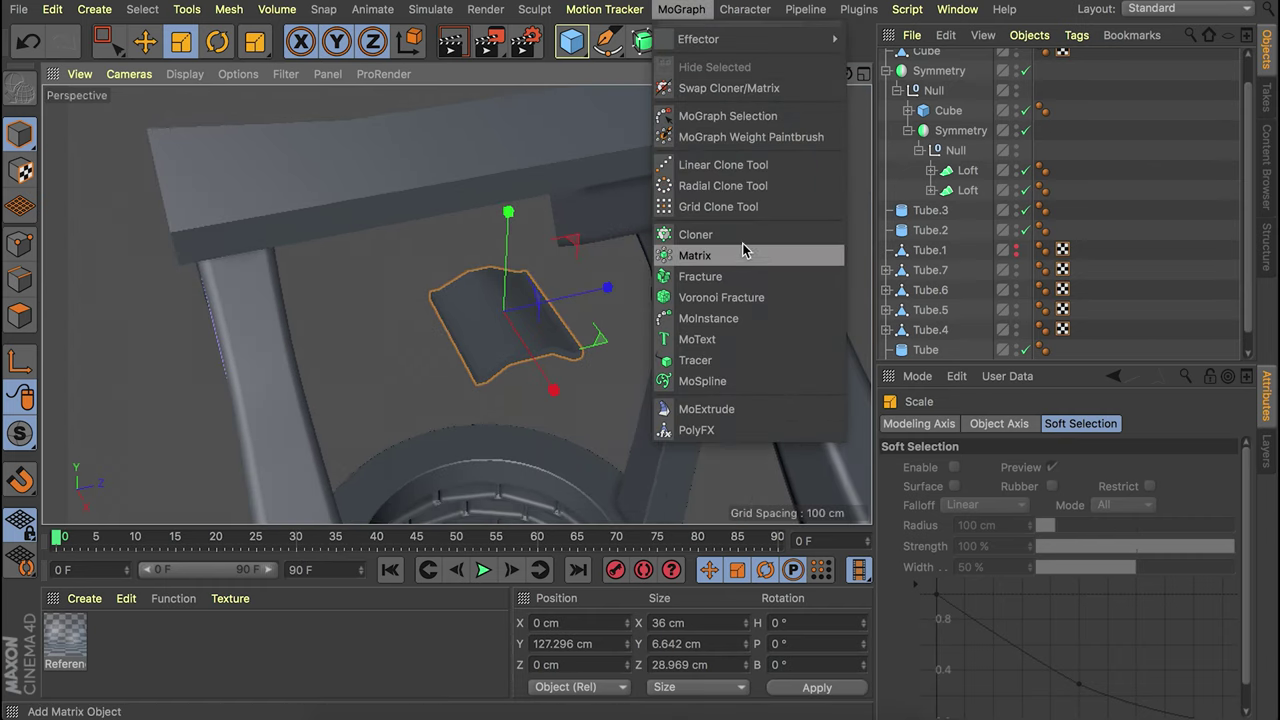
{"action": "left_click", "coordinate": [715, 230]}
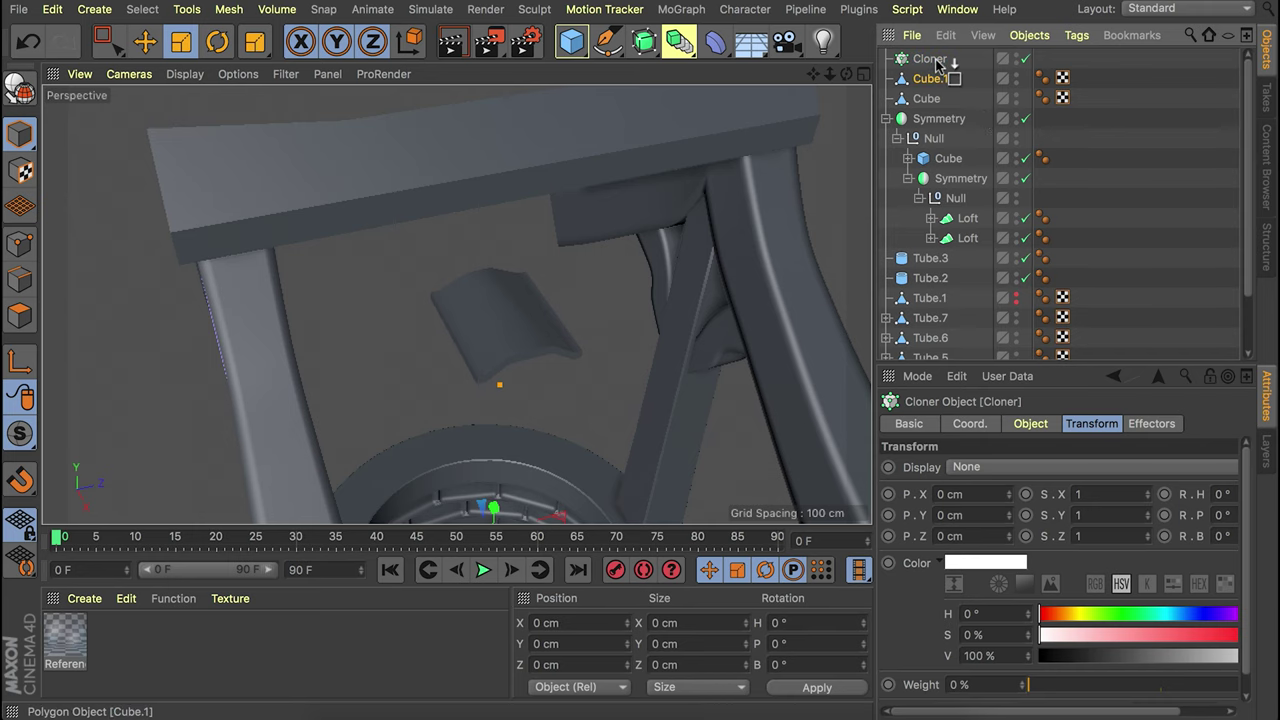
{"action": "left_click_drag", "start_coordinate": [937, 61], "coordinate": [937, 60]}
{"action": "middle_click_drag", "start_coordinate": [558, 423], "coordinate": [524, 297], "text": "alt"}
Set the Cloner to Grid Array mode with a count of 4 in X, 1 in Y and 4 in Z.
{"action": "left_click", "coordinate": [929, 61]}
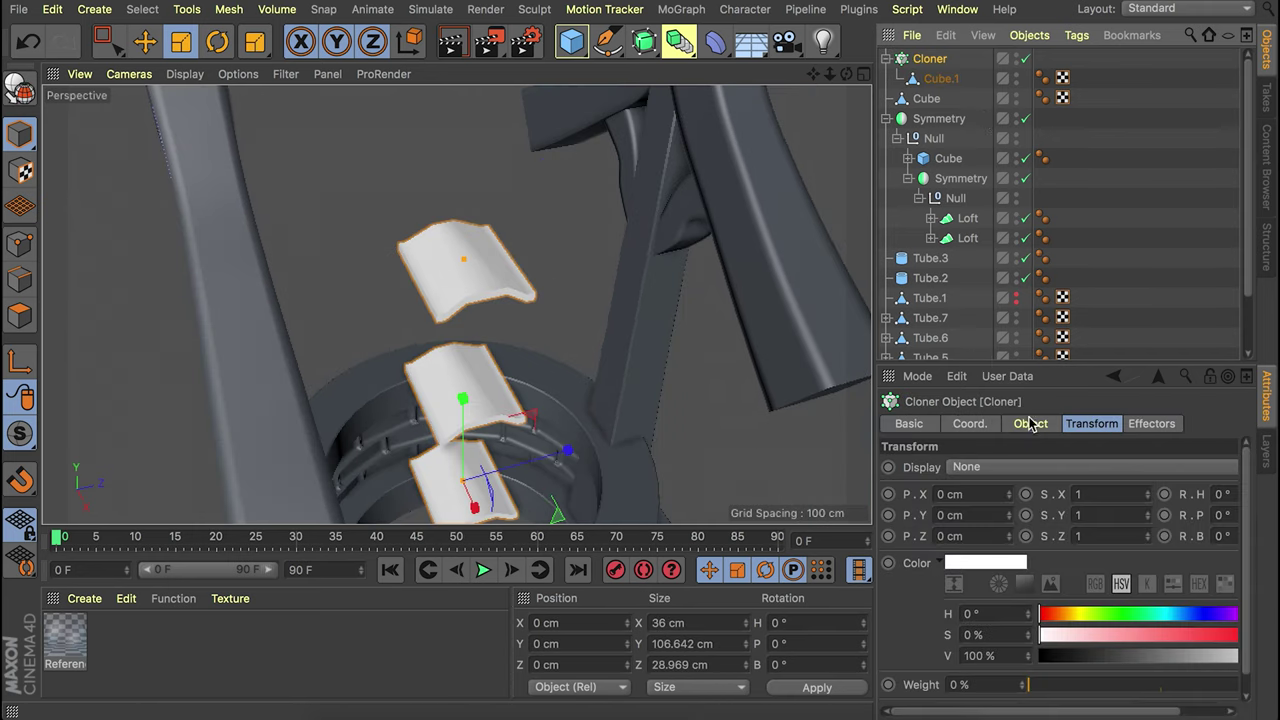
{"action": "left_click", "coordinate": [1030, 423]}
{"action": "left_click", "coordinate": [1018, 465]}
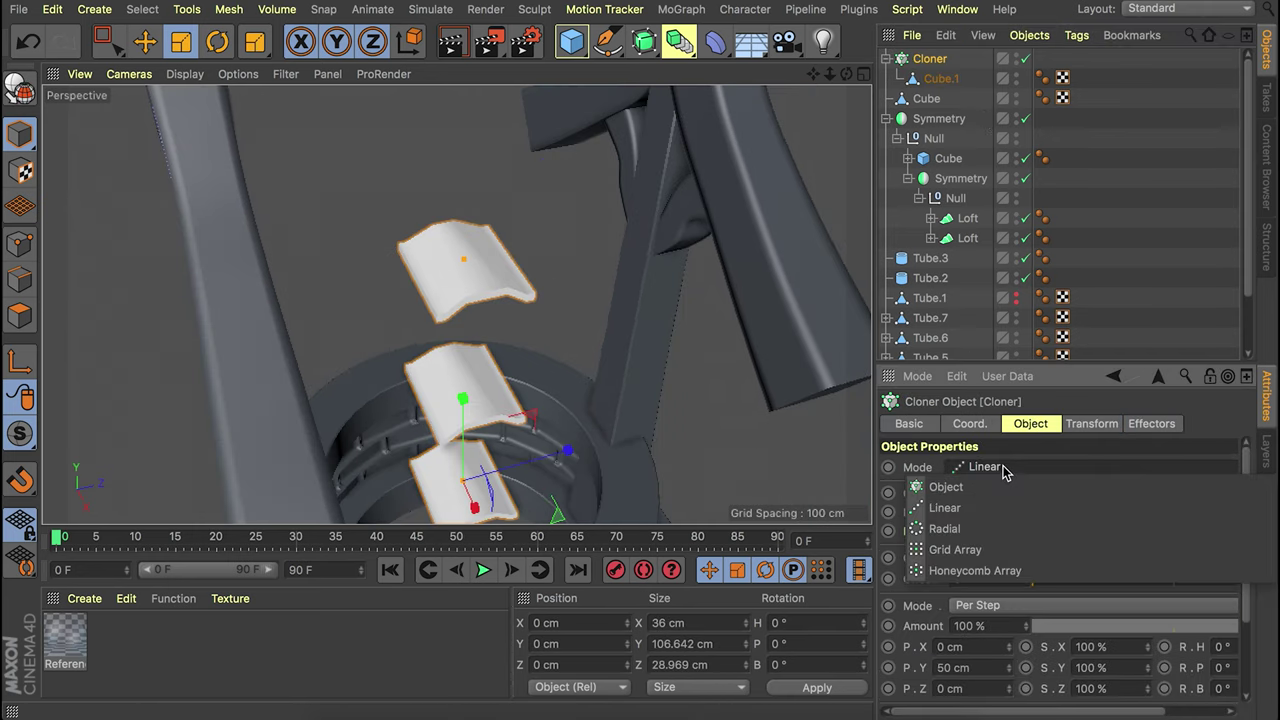
{"action": "left_click", "coordinate": [956, 550]}
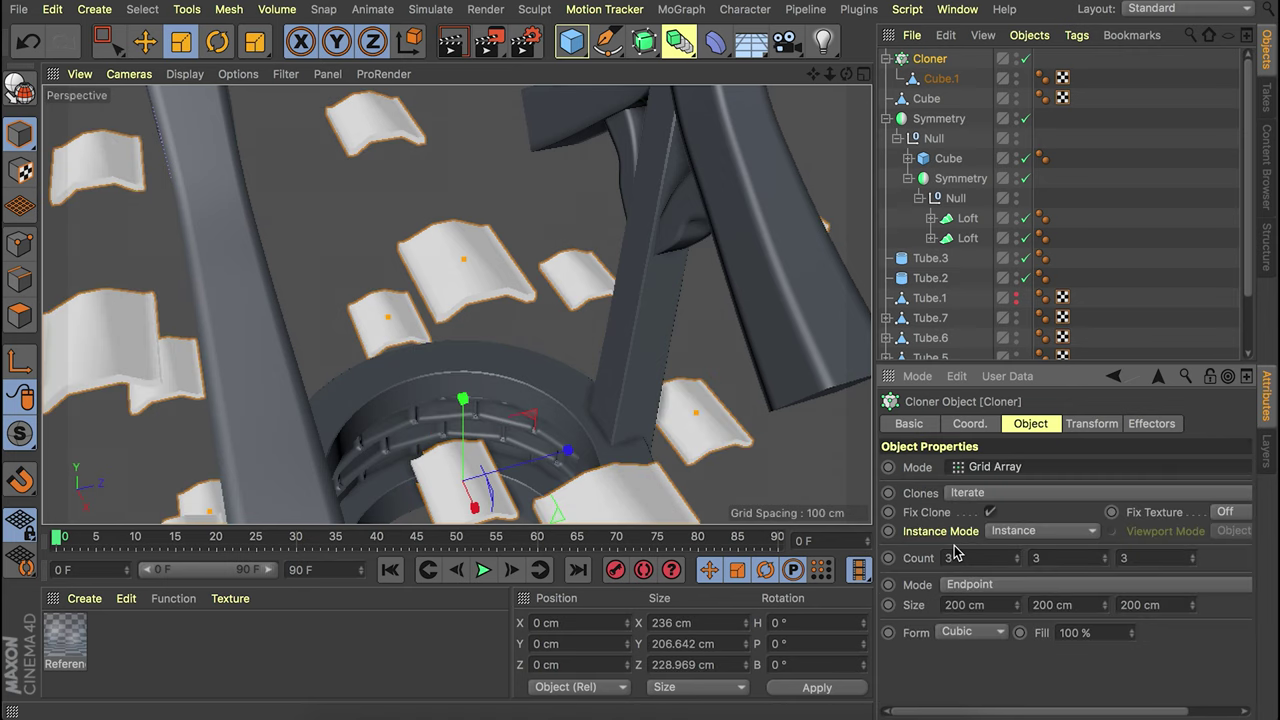
{"action": "left_click", "coordinate": [975, 558]}
{"action": "type", "text": "4"}
{"action": "key", "text": "Tab"}
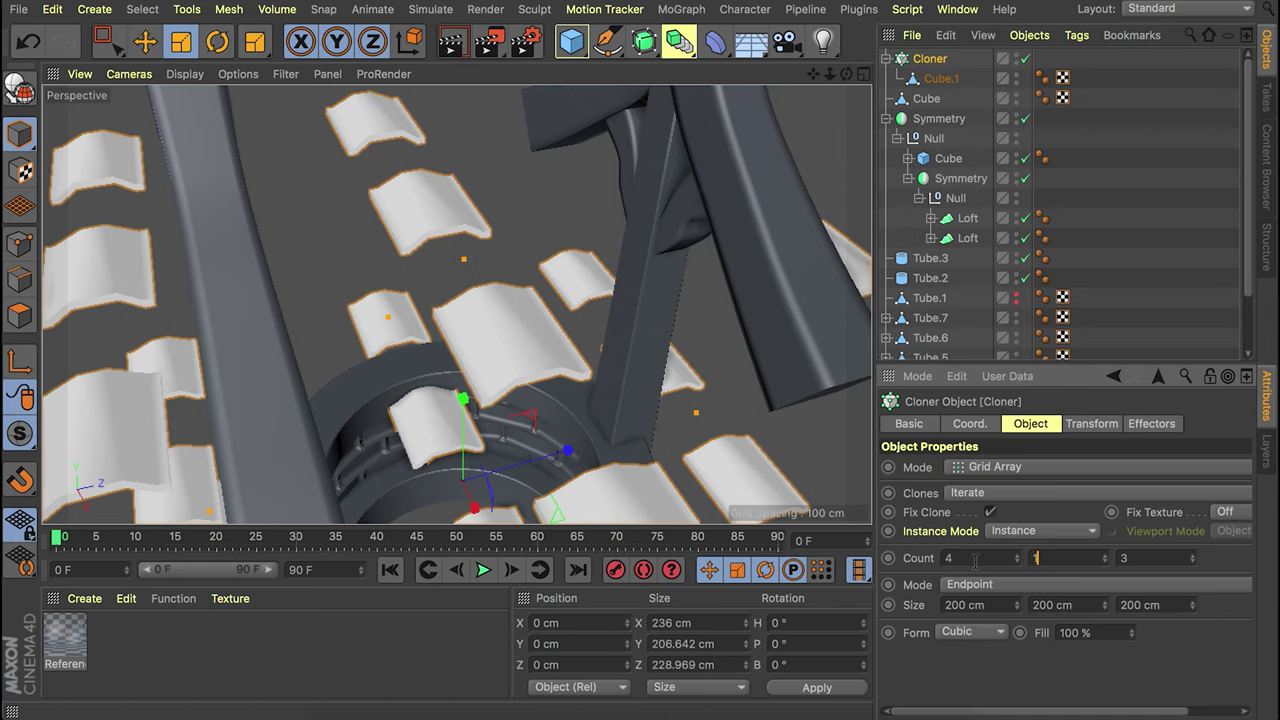
{"action": "key", "text": "Tab"}
{"action": "key", "text": "Return"}
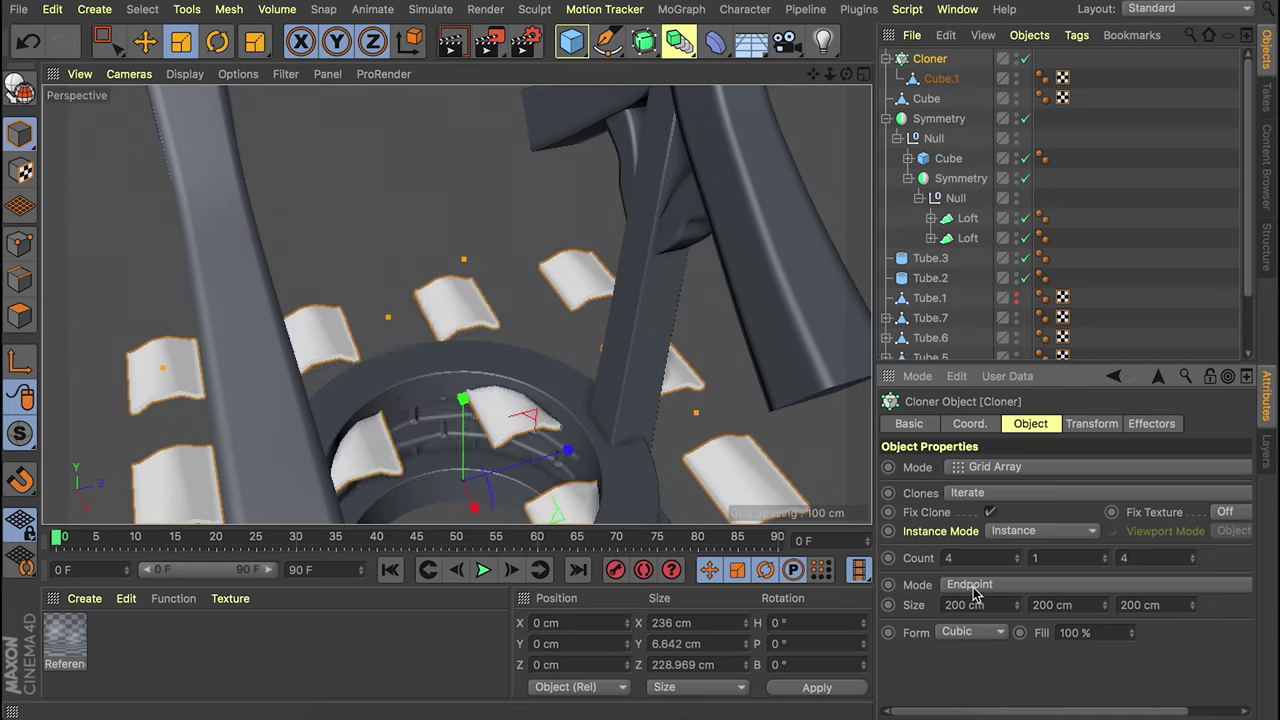
Raise the cloned tile grid to roof height, at a Y position of about 119.9 cm.
{"action": "key", "text": "e"}
{"action": "left_click_drag", "start_coordinate": [469, 416], "coordinate": [468, 118]}
{"action": "middle_click_drag", "start_coordinate": [457, 306], "coordinate": [428, 438], "text": "alt"}
{"action": "scroll", "coordinate": [600, 266], "scroll_direction": "down", "scroll_amount": 5}
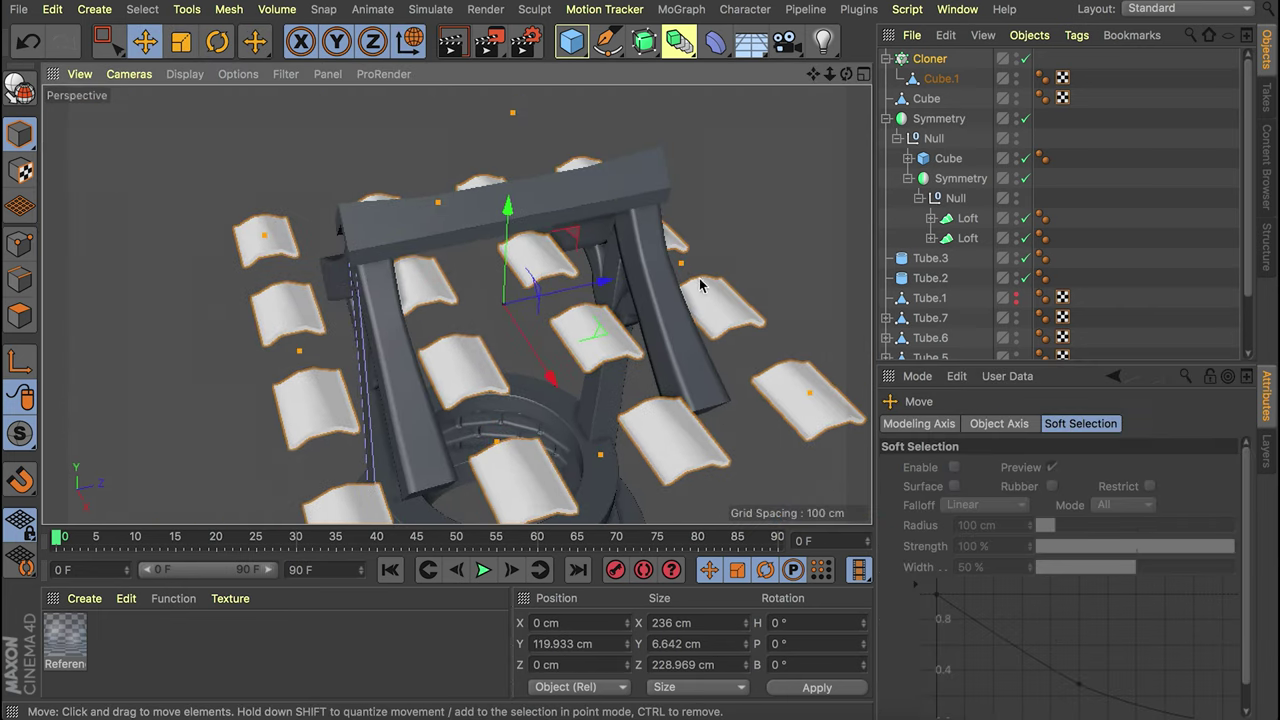
Shrink the Cloner's grid to 70 cm in X and 87 cm in Z.
{"action": "left_click_drag", "start_coordinate": [612, 283], "coordinate": [580, 290]}
{"action": "left_click_drag", "start_coordinate": [596, 459], "coordinate": [551, 376]}
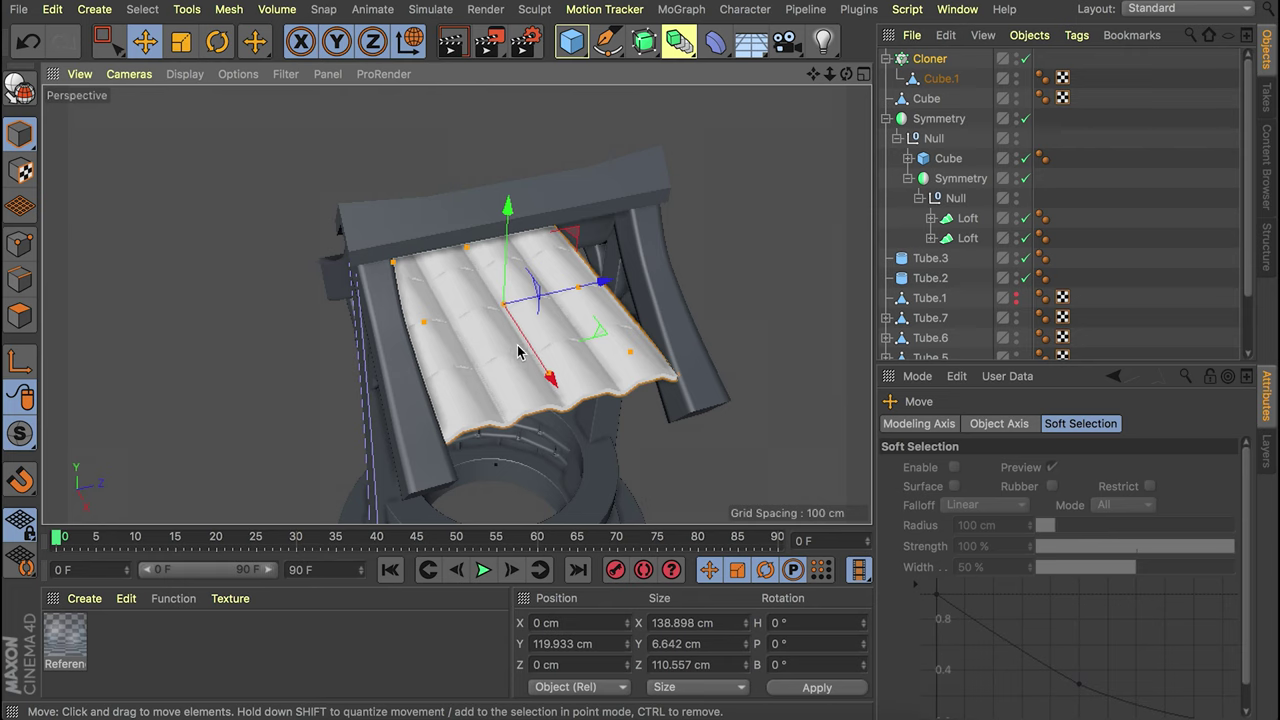
{"action": "left_click", "coordinate": [930, 58]}
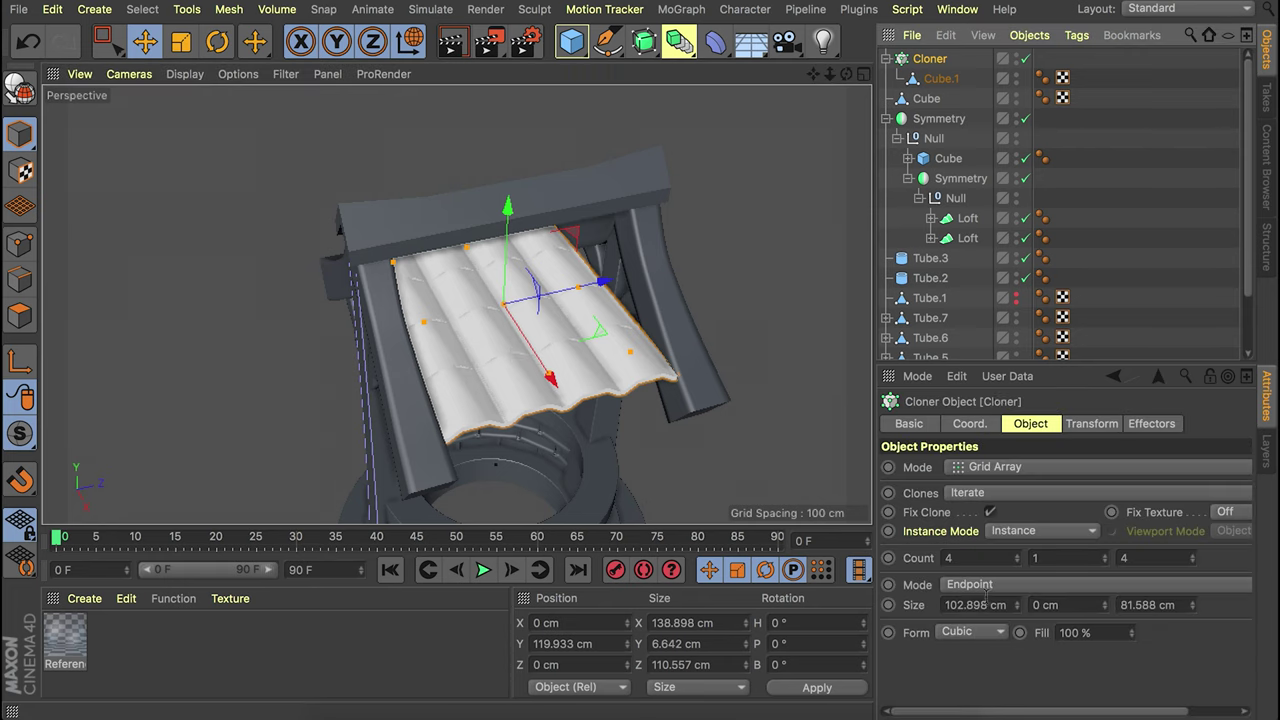
{"action": "left_click", "coordinate": [986, 600]}
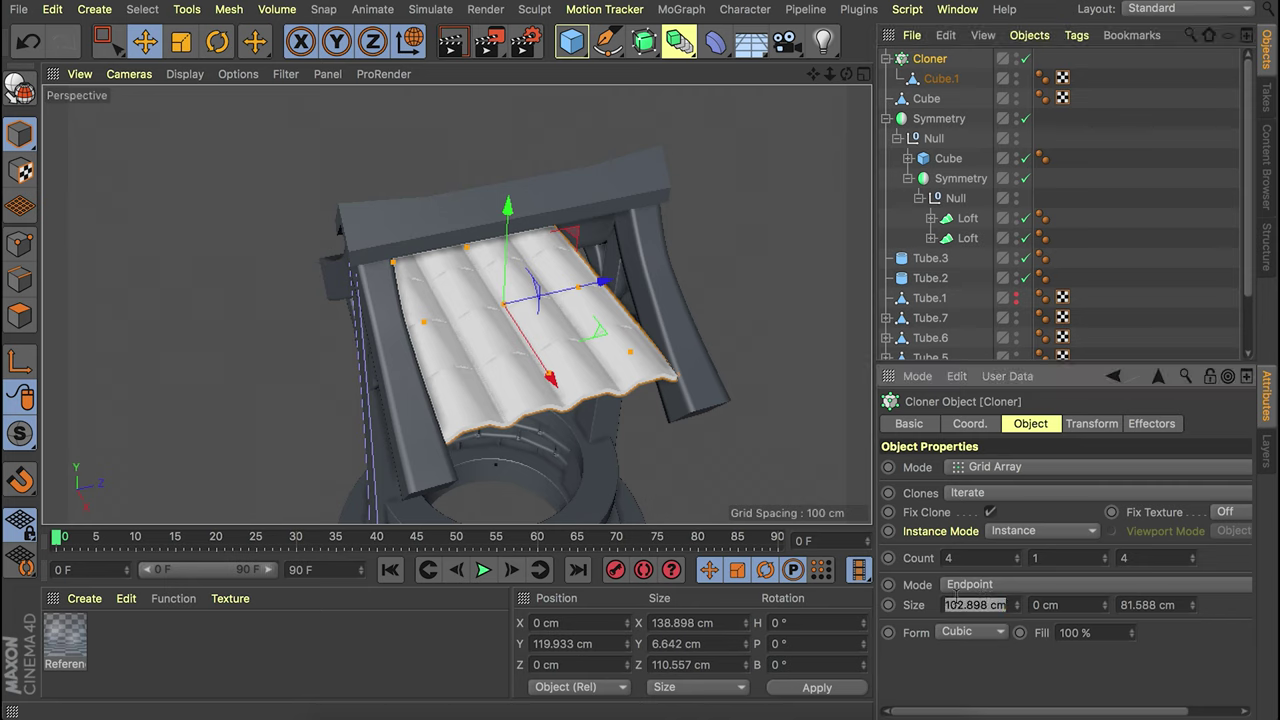
{"action": "type", "text": "70"}
{"action": "key", "text": "Tab"}
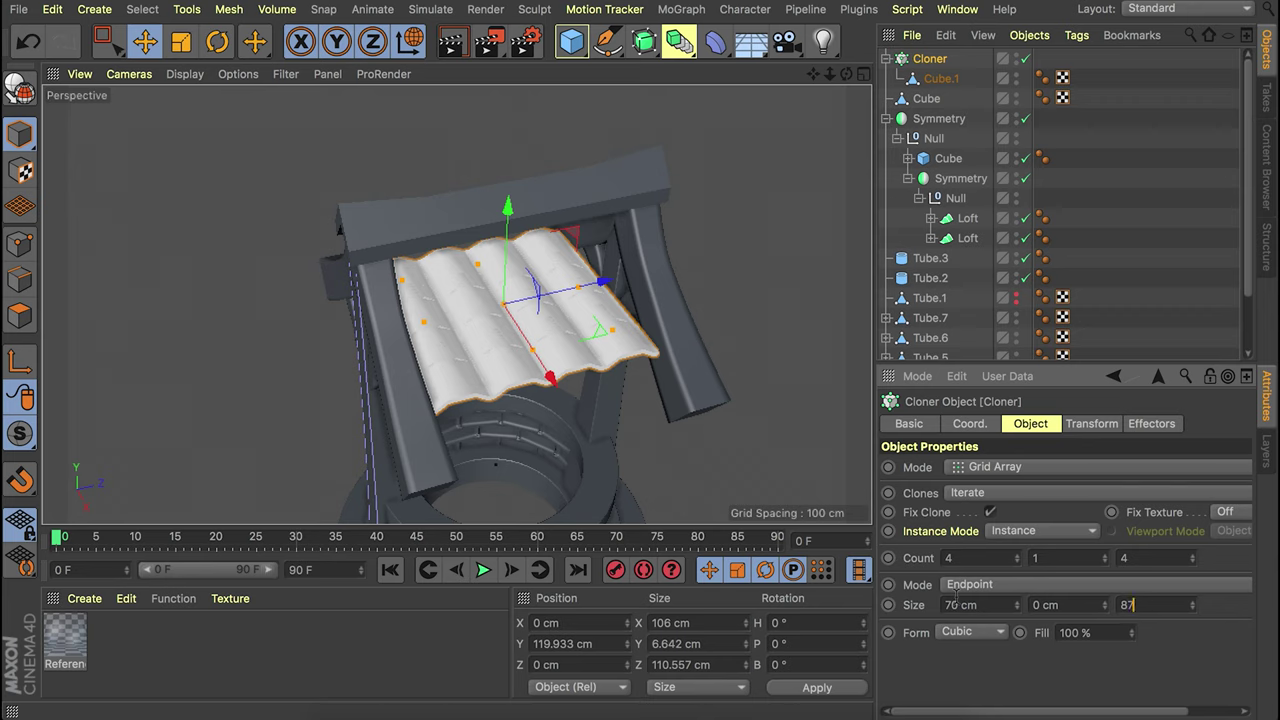
{"action": "type", "text": "87"}
{"action": "key", "text": "Return"}
Rotate the tile grid to a bank of about 45.2° and move it onto the roof slope, at X about 43.6 cm and Y about 134.9 cm.
{"action": "left_click_drag", "start_coordinate": [535, 347], "coordinate": [744, 250]}
{"action": "key", "text": "r"}
{"action": "key", "text": "w"}
{"action": "key", "text": "e"}
{"action": "left_click_drag", "start_coordinate": [651, 275], "coordinate": [512, 342]}
Set the bank rotation of the individual clones to -10° in the Cloner's transform settings so the tiles overlap.
{"action": "left_click", "coordinate": [931, 60]}
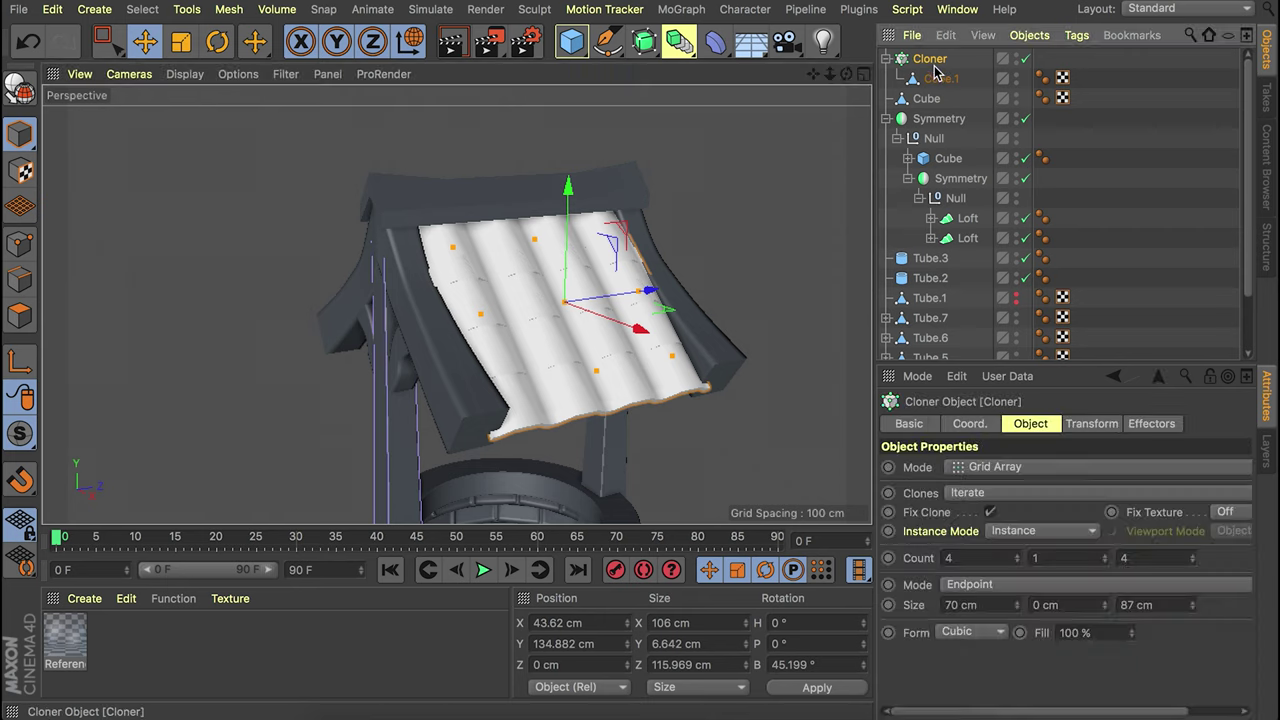
{"action": "left_click", "coordinate": [1097, 428]}
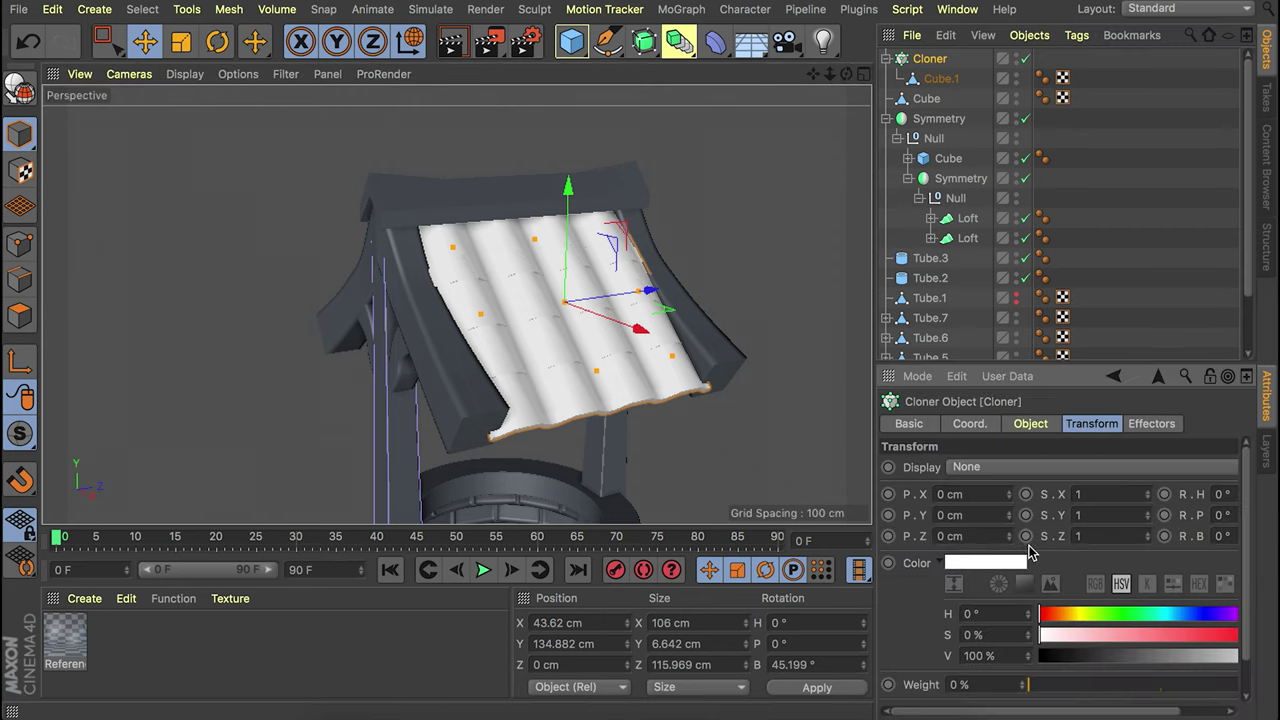
{"action": "left_click_drag", "start_coordinate": [1075, 711], "coordinate": [1150, 466]}
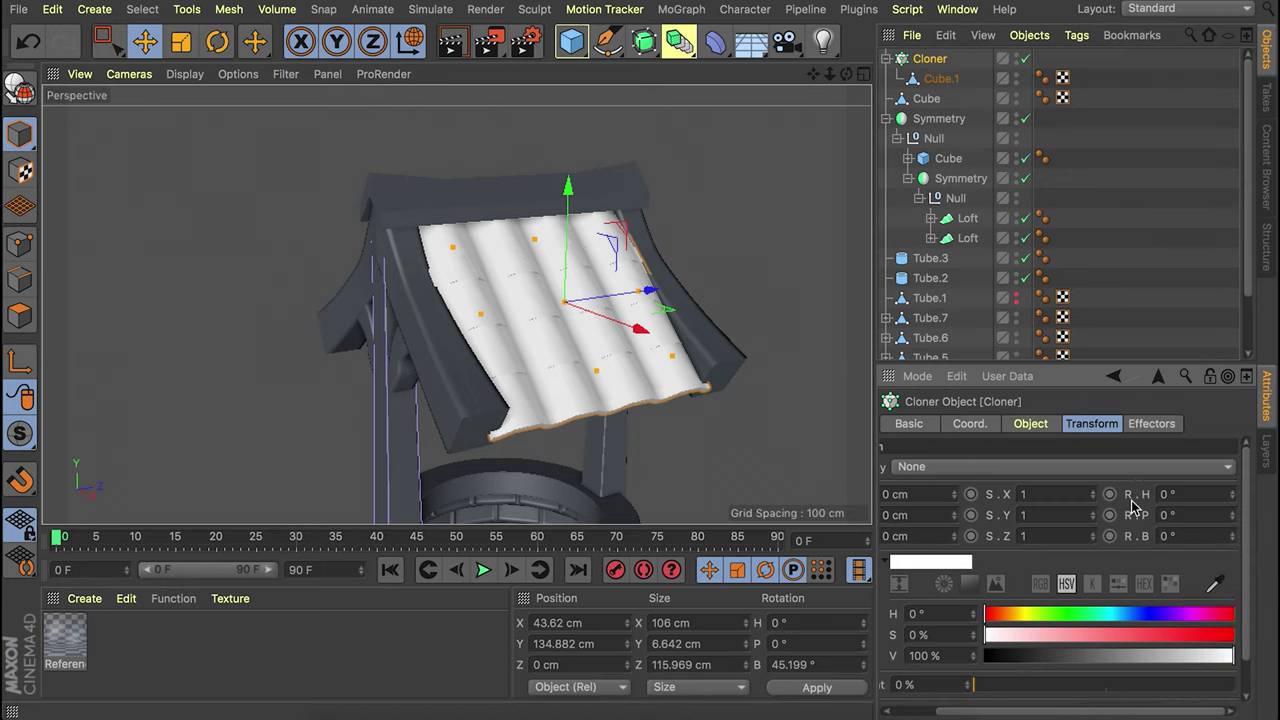
{"action": "left_click_drag", "start_coordinate": [1233, 496], "coordinate": [1233, 471]}
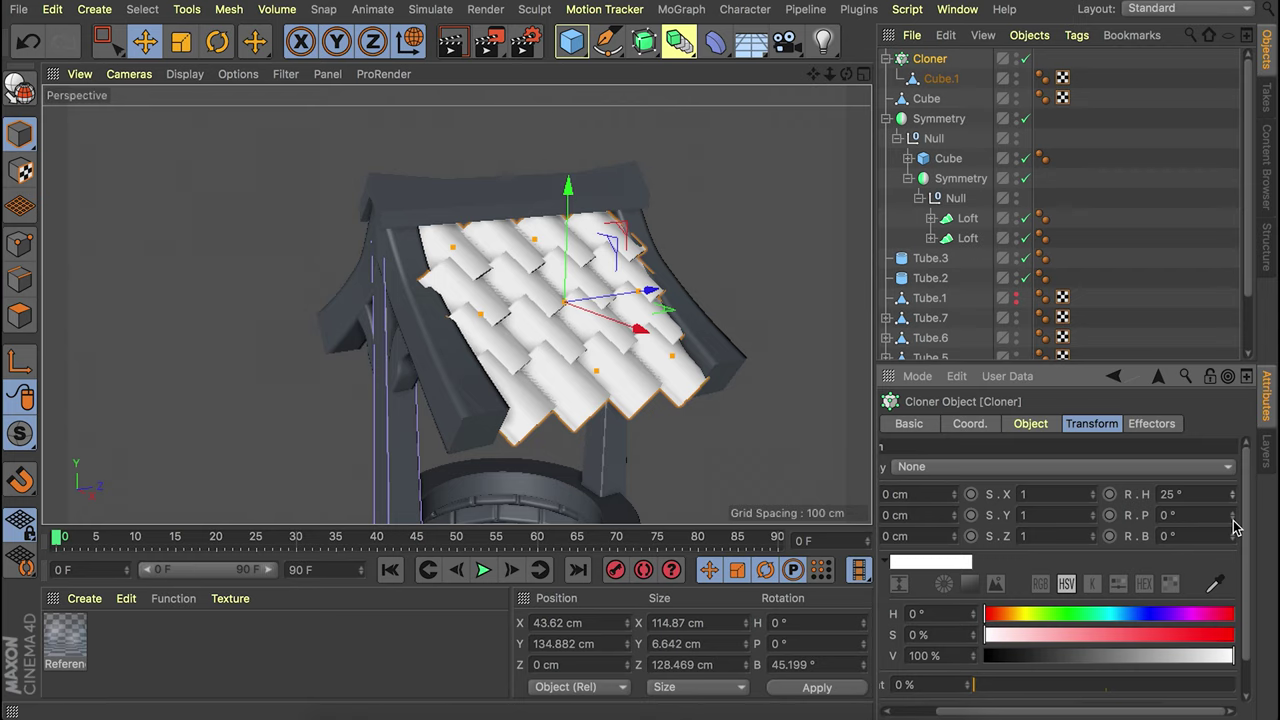
{"action": "key", "text": "ctrl+z"}
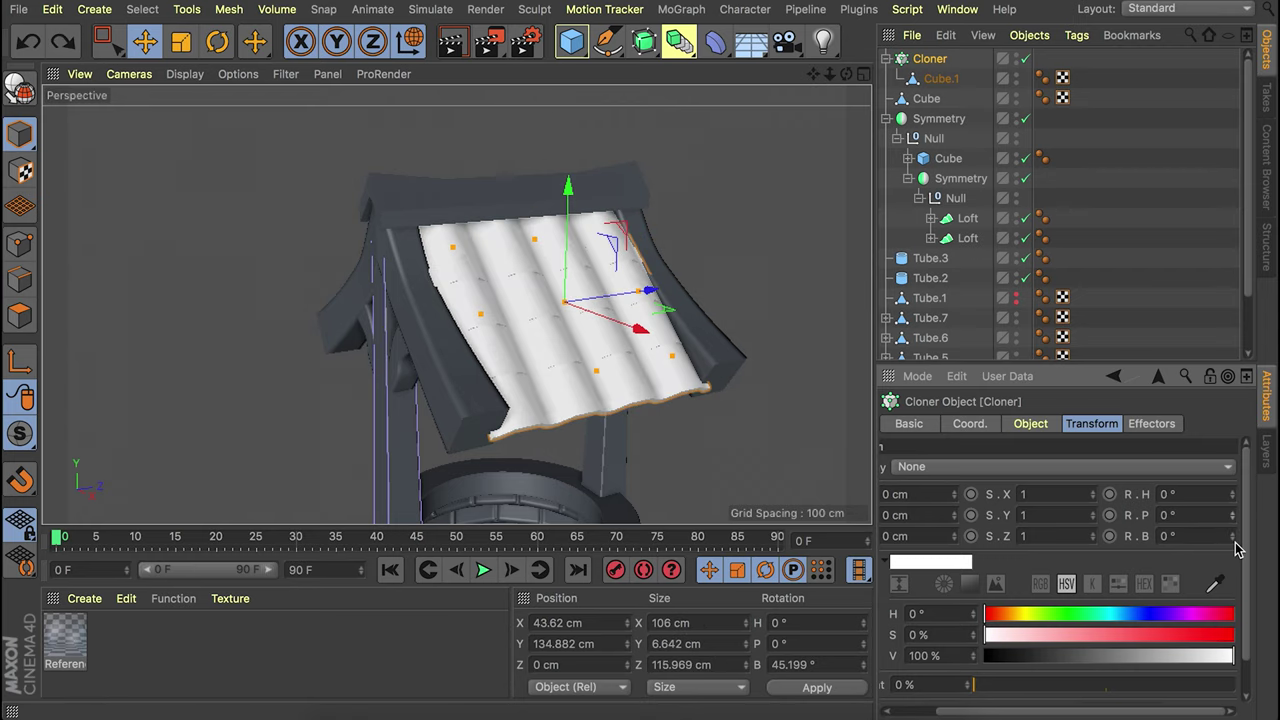
{"action": "left_click_drag", "start_coordinate": [1237, 546], "coordinate": [1237, 556]}
{"action": "scroll", "coordinate": [641, 308], "scroll_direction": "up", "scroll_amount": 5}
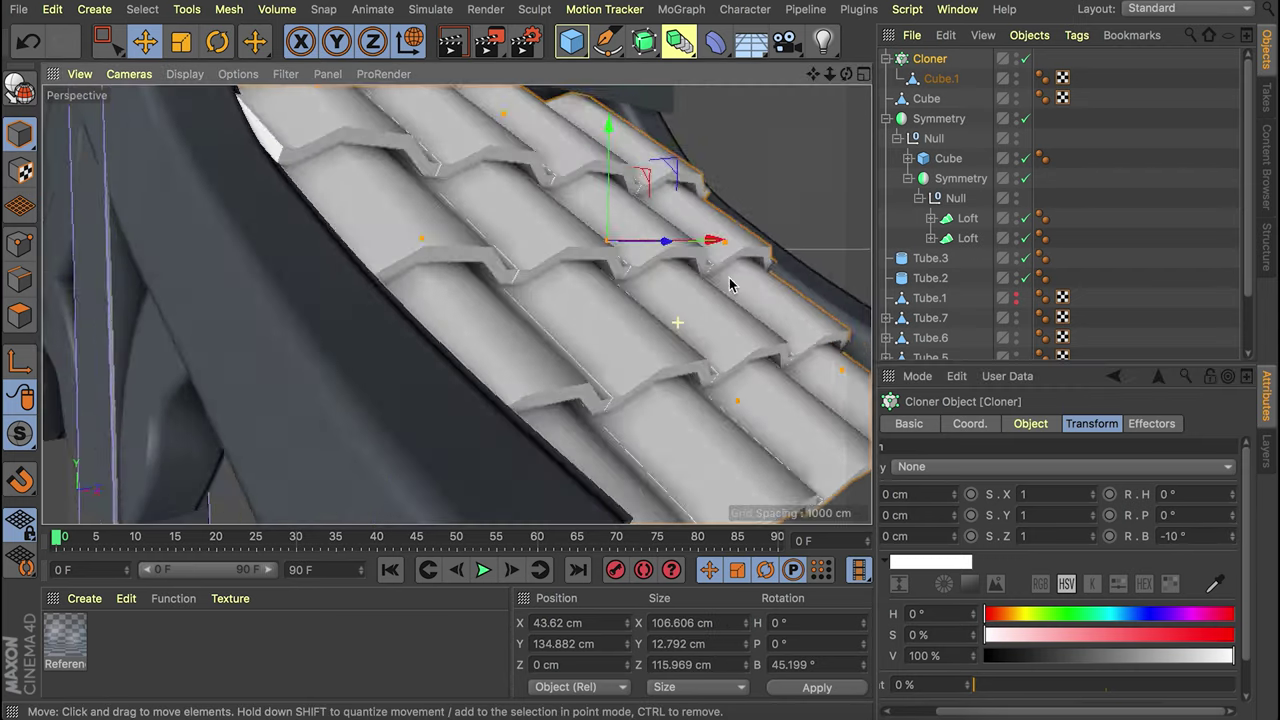
{"action": "scroll", "coordinate": [641, 308], "scroll_direction": "down", "scroll_amount": 5}
Shift the tile grid inward on the roof slope, to X about 36.1 cm and Y about 132.5 cm.
{"action": "middle_click_drag", "start_coordinate": [686, 323], "coordinate": [629, 337], "text": "alt"}
{"action": "left_click_drag", "start_coordinate": [614, 185], "coordinate": [614, 195]}
{"action": "left_click_drag", "start_coordinate": [645, 270], "coordinate": [680, 315], "text": "alt"}
{"action": "left_click_drag", "start_coordinate": [669, 238], "coordinate": [650, 300]}
Delete the Phong tag from the roof tile Cube.1.
{"action": "left_click", "coordinate": [1043, 78]}
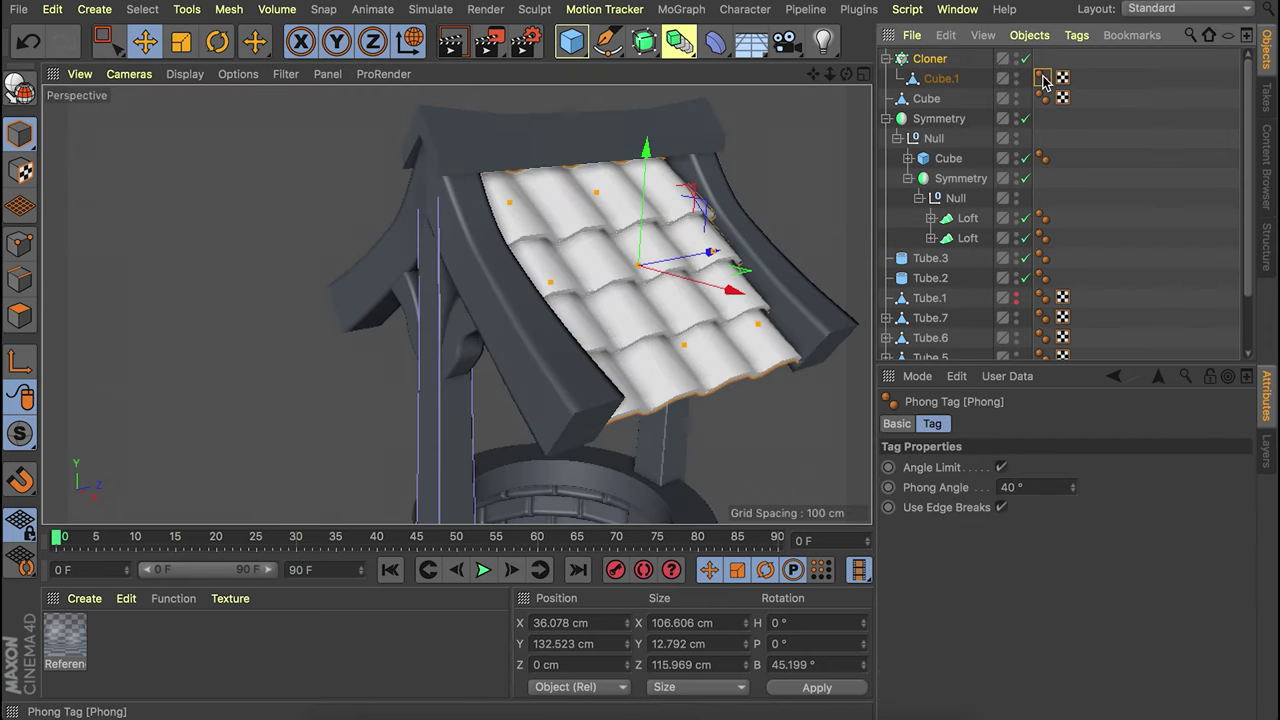
{"action": "key", "text": "Delete"}
{"action": "left_click_drag", "start_coordinate": [788, 275], "coordinate": [727, 287], "text": "alt"}
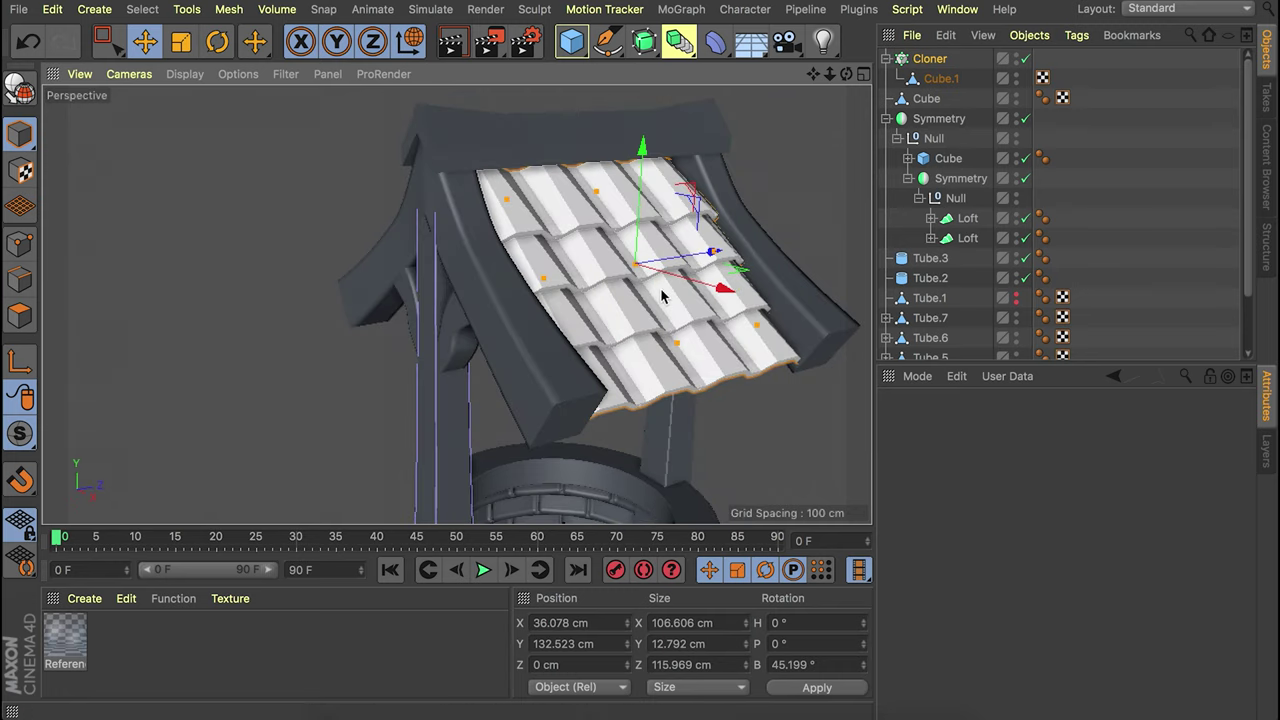
{"action": "scroll", "coordinate": [747, 330], "scroll_direction": "up", "scroll_amount": 5}
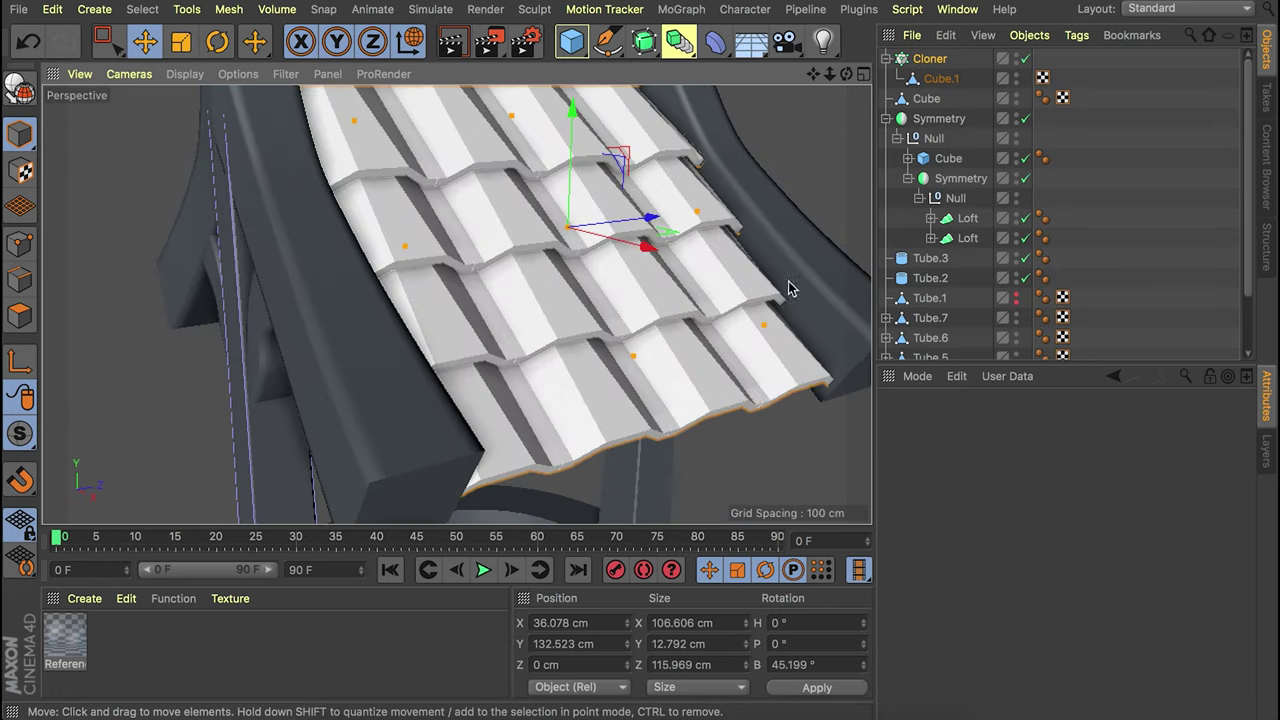
Add a Bevel deformer as a child of Cube.1, with Use Angle enabled and an offset of 0.5 cm.
{"action": "left_click", "coordinate": [945, 78]}
{"action": "left_click", "coordinate": [708, 45]}
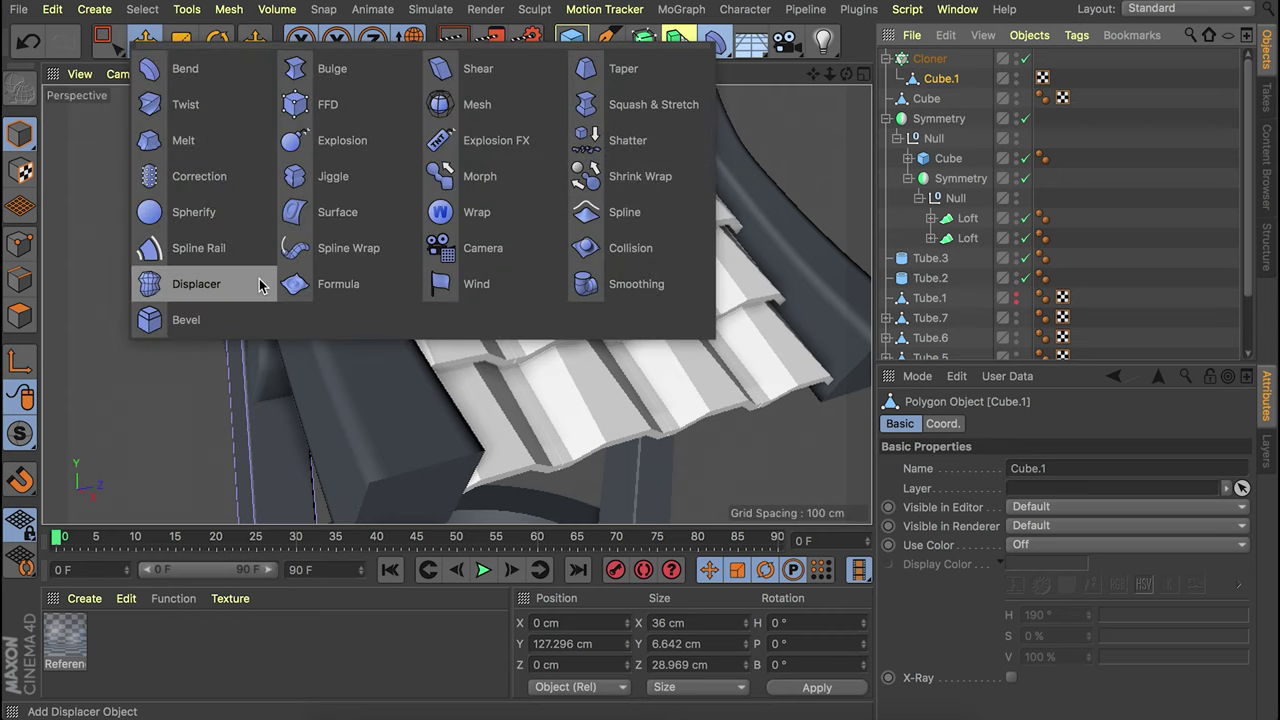
{"action": "left_click", "coordinate": [200, 325], "text": "shift"}
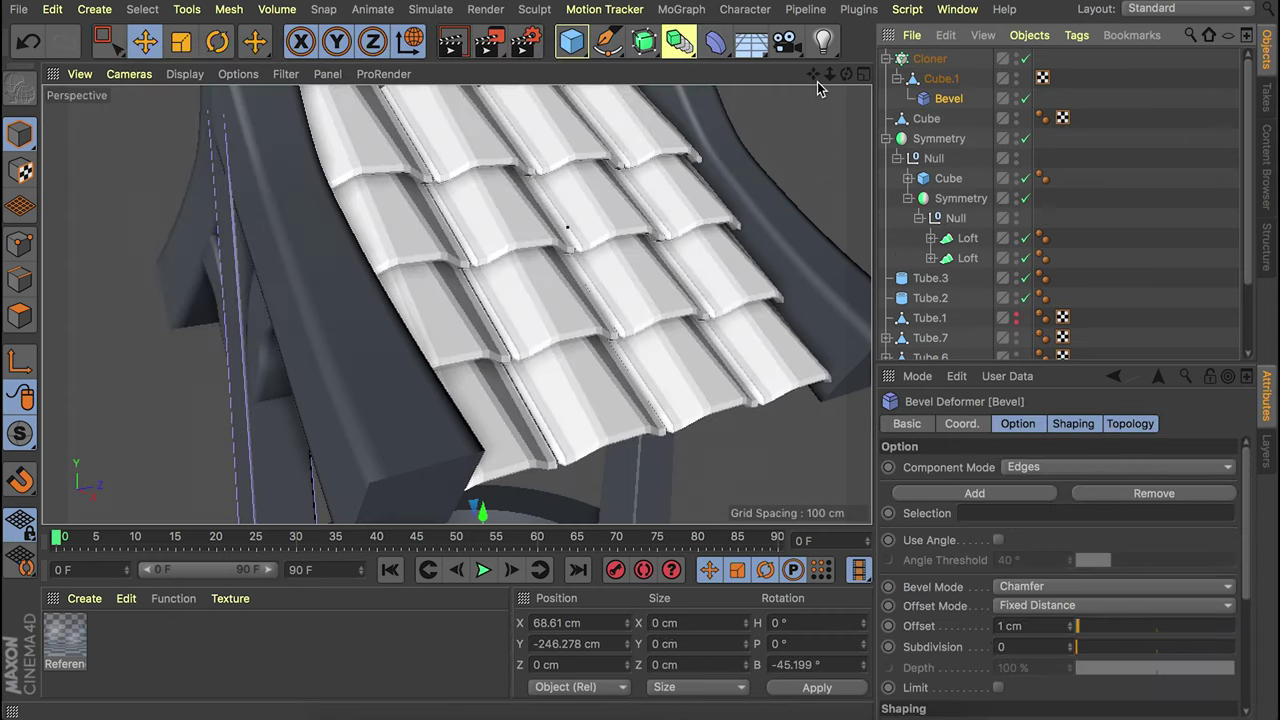
{"action": "left_click", "coordinate": [998, 541]}
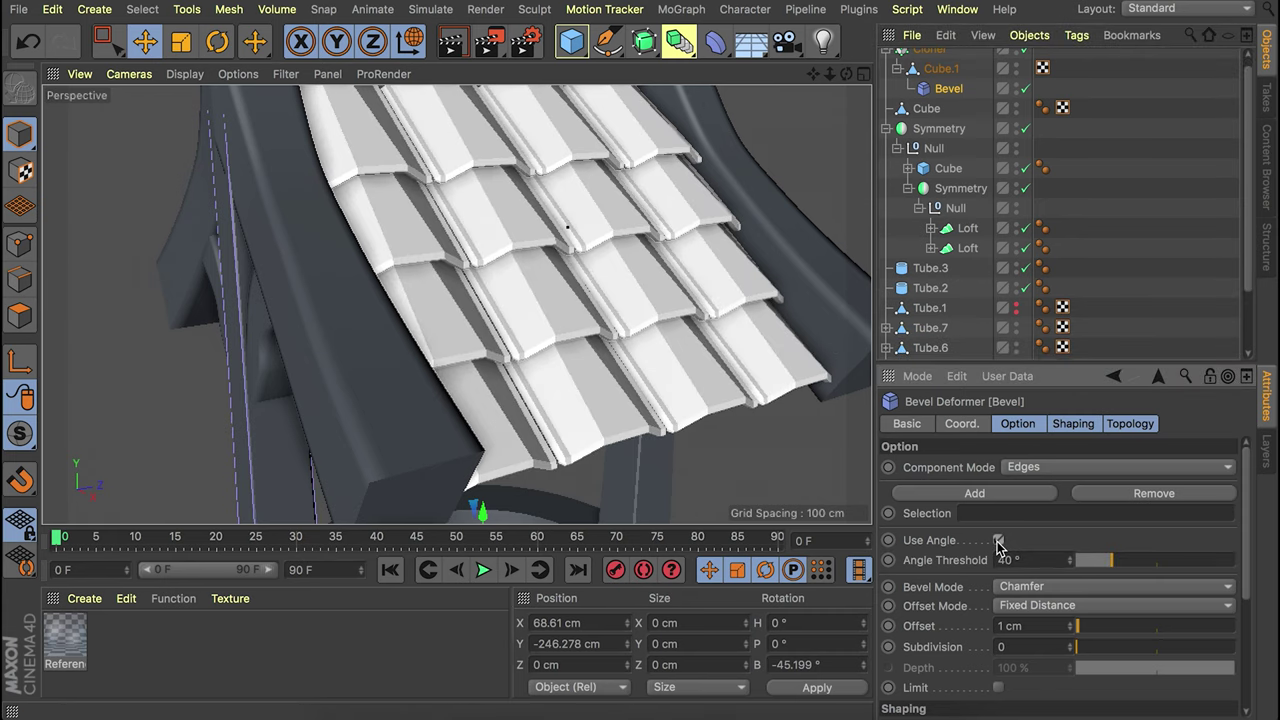
{"action": "left_click", "coordinate": [1021, 626]}
{"action": "type", "text": ".5"}
{"action": "key", "text": "Return"}
Widen the roof tile Cube.1 to about 35.3 cm along Z by scaling its mesh, and return to Model mode.
{"action": "left_click_drag", "start_coordinate": [668, 278], "coordinate": [563, 206], "text": "alt"}
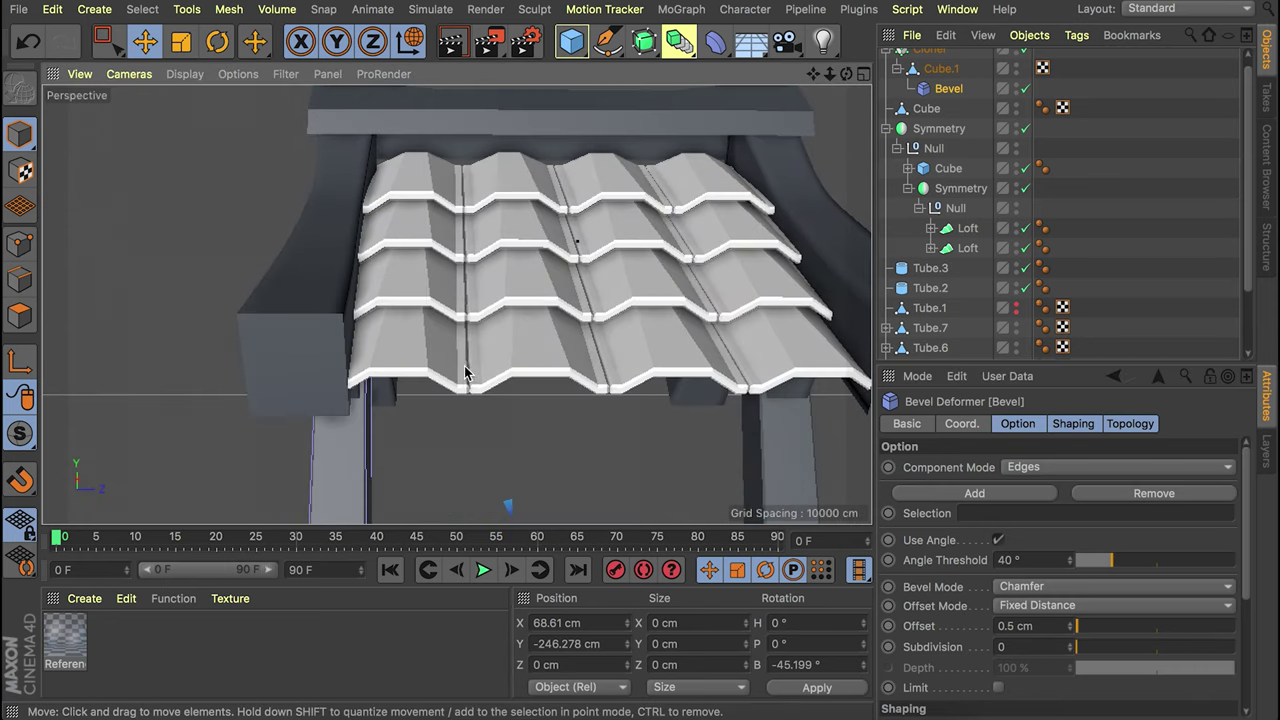
{"action": "left_click", "coordinate": [403, 123]}
{"action": "left_click", "coordinate": [21, 322]}
{"action": "key", "text": "t"}
{"action": "left_click_drag", "start_coordinate": [506, 320], "coordinate": [540, 256], "text": "alt"}
{"action": "scroll", "coordinate": [570, 285], "scroll_direction": "down", "scroll_amount": 10}
{"action": "left_click_drag", "start_coordinate": [585, 297], "coordinate": [518, 399], "text": "alt"}
{"action": "scroll", "coordinate": [517, 403], "scroll_direction": "up", "scroll_amount": 2}
{"action": "left_click_drag", "start_coordinate": [737, 130], "coordinate": [737, 126]}
{"action": "left_click", "coordinate": [20, 134]}
{"action": "key", "text": "e"}
{"action": "scroll", "coordinate": [575, 275], "scroll_direction": "up", "scroll_amount": 8}
{"action": "left_click_drag", "start_coordinate": [590, 260], "coordinate": [541, 203], "text": "alt"}
{"action": "scroll", "coordinate": [494, 290], "scroll_direction": "down", "scroll_amount": 8}
{"action": "left_click_drag", "start_coordinate": [494, 290], "coordinate": [533, 240], "text": "alt"}
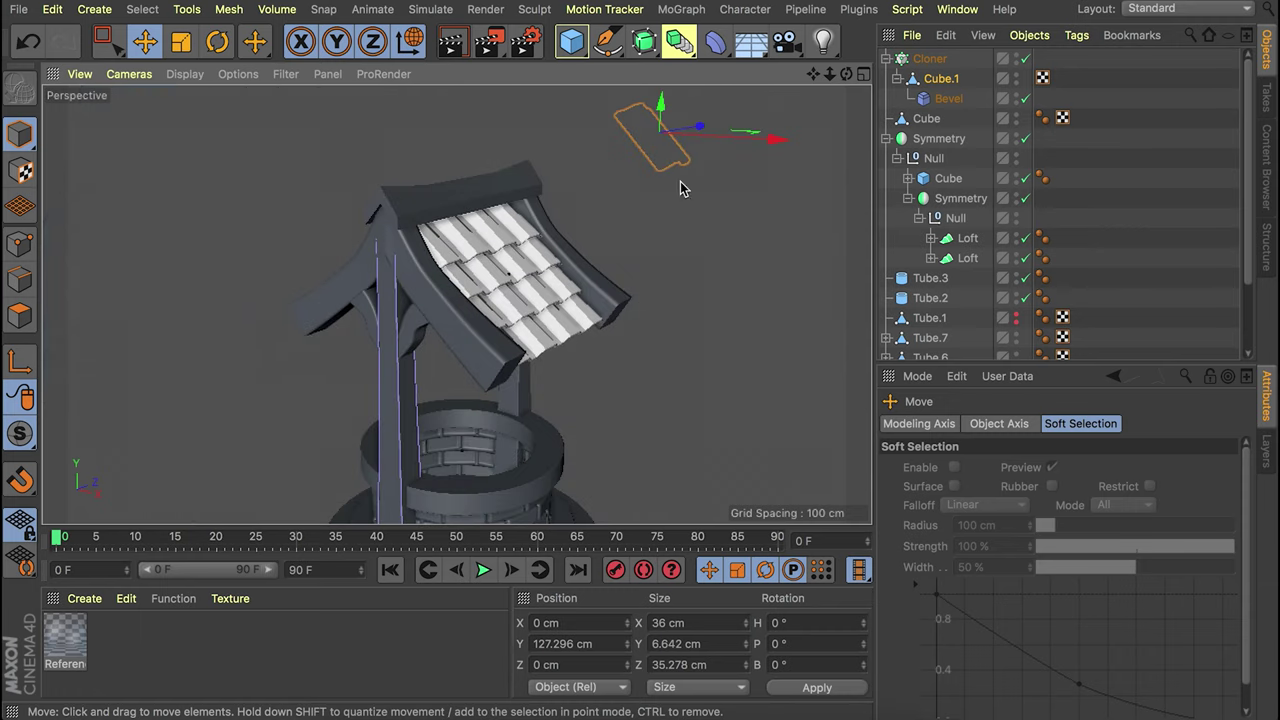
Collapse the Cloner's hierarchy and set its Instance Mode to Render Instance.
{"action": "left_click", "coordinate": [886, 58]}
{"action": "left_click", "coordinate": [1043, 424]}
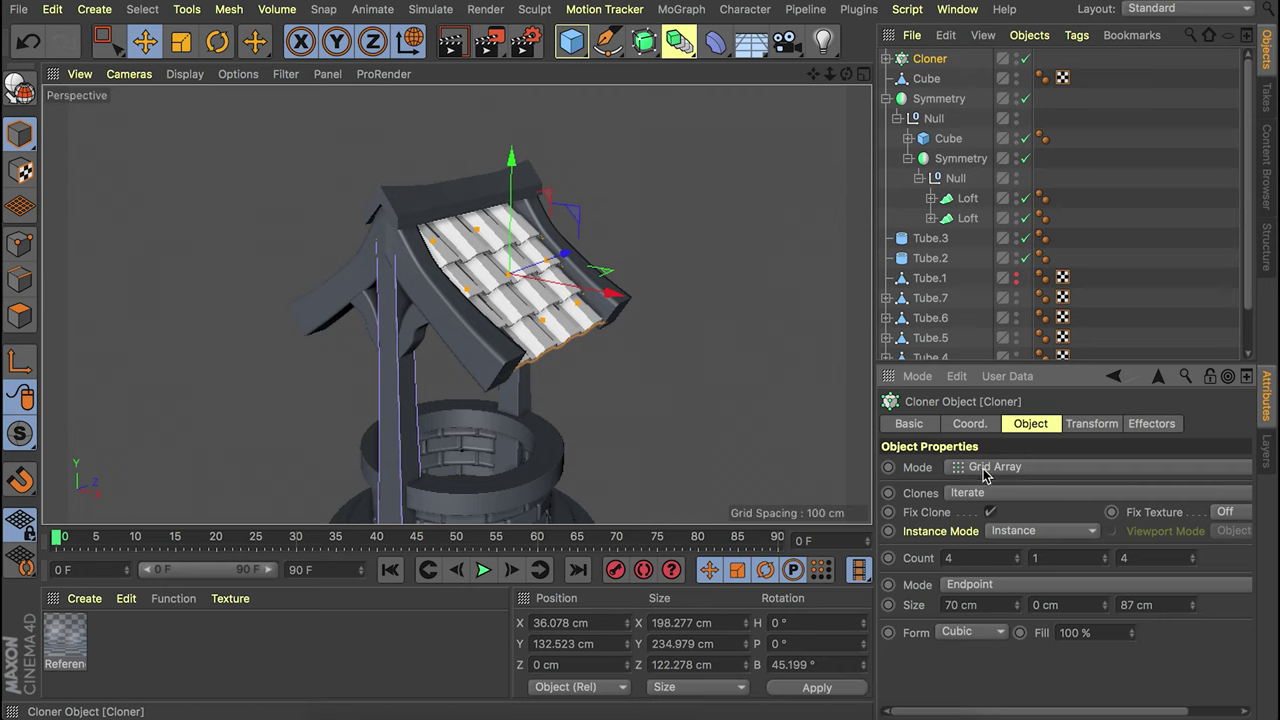
{"action": "left_click", "coordinate": [1022, 532]}
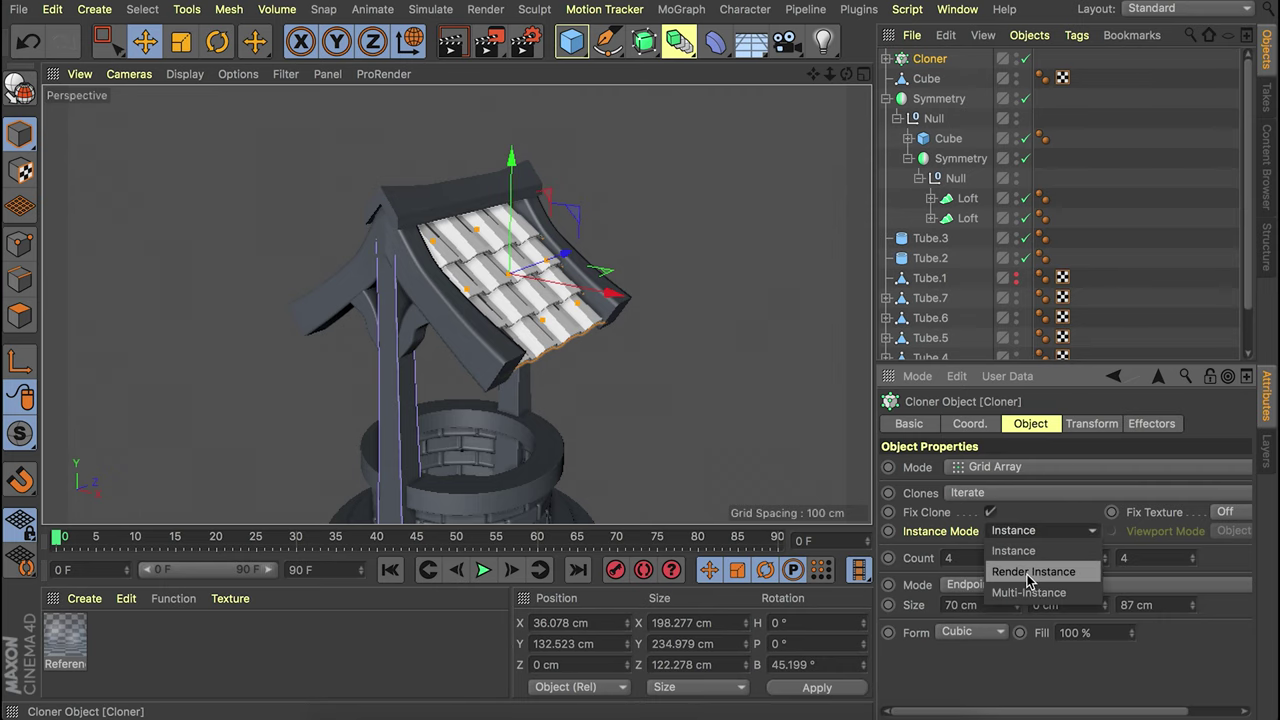
{"action": "left_click", "coordinate": [1030, 581]}
{"action": "left_click_drag", "start_coordinate": [488, 284], "coordinate": [445, 250], "text": "alt"}
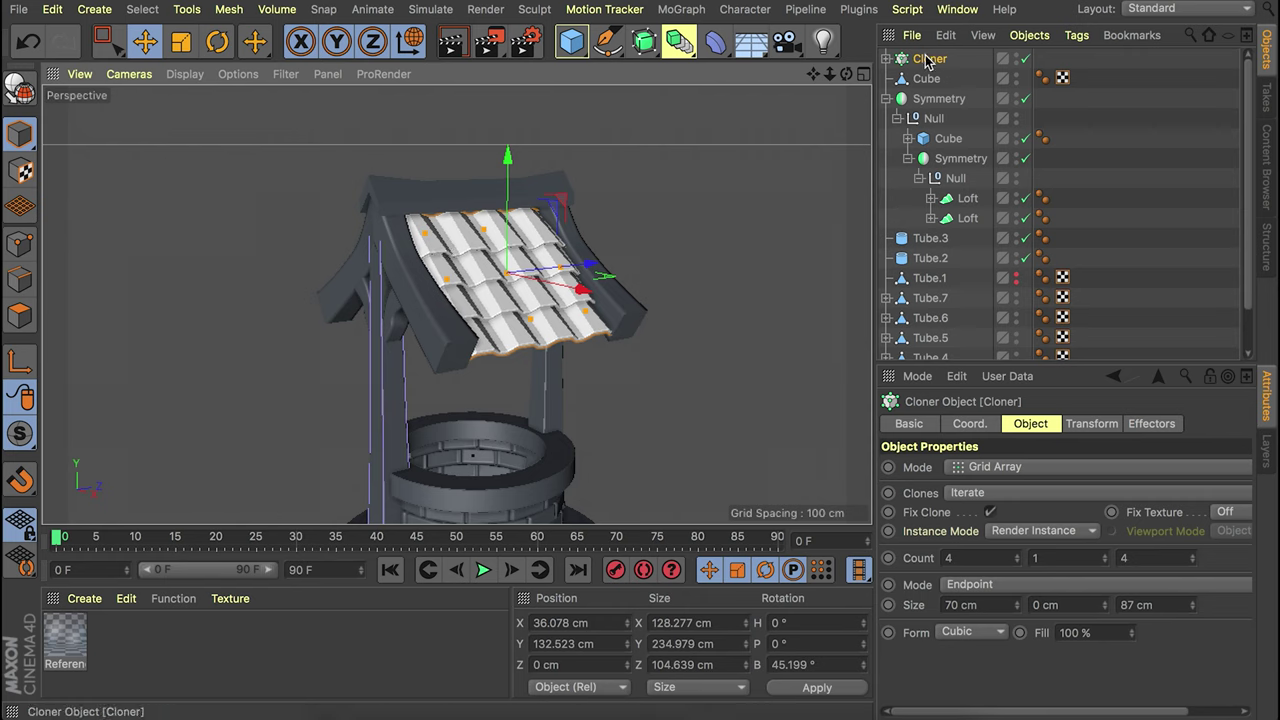
{"action": "scroll", "coordinate": [530, 206], "scroll_direction": "up", "scroll_amount": 5}
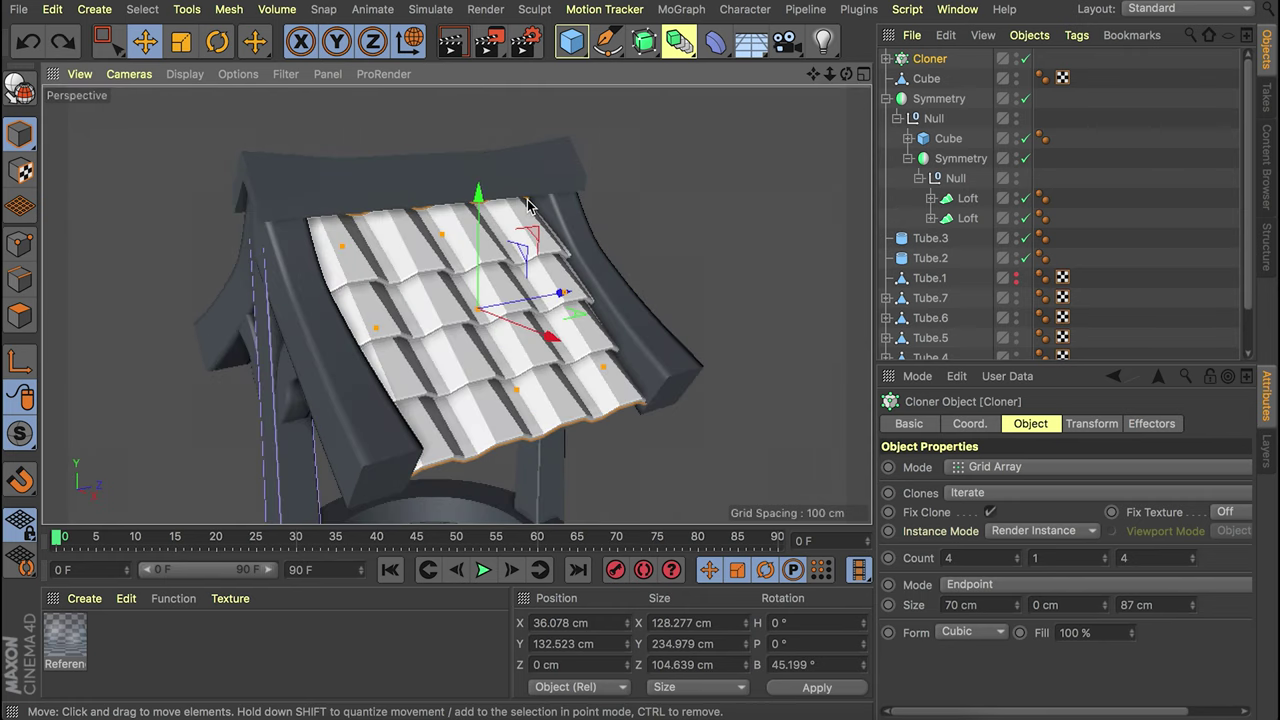
Place the Cloner in the outer Symmetry's Null and set its Instance Mode to Instance.
{"action": "left_click_drag", "start_coordinate": [933, 59], "coordinate": [948, 126]}
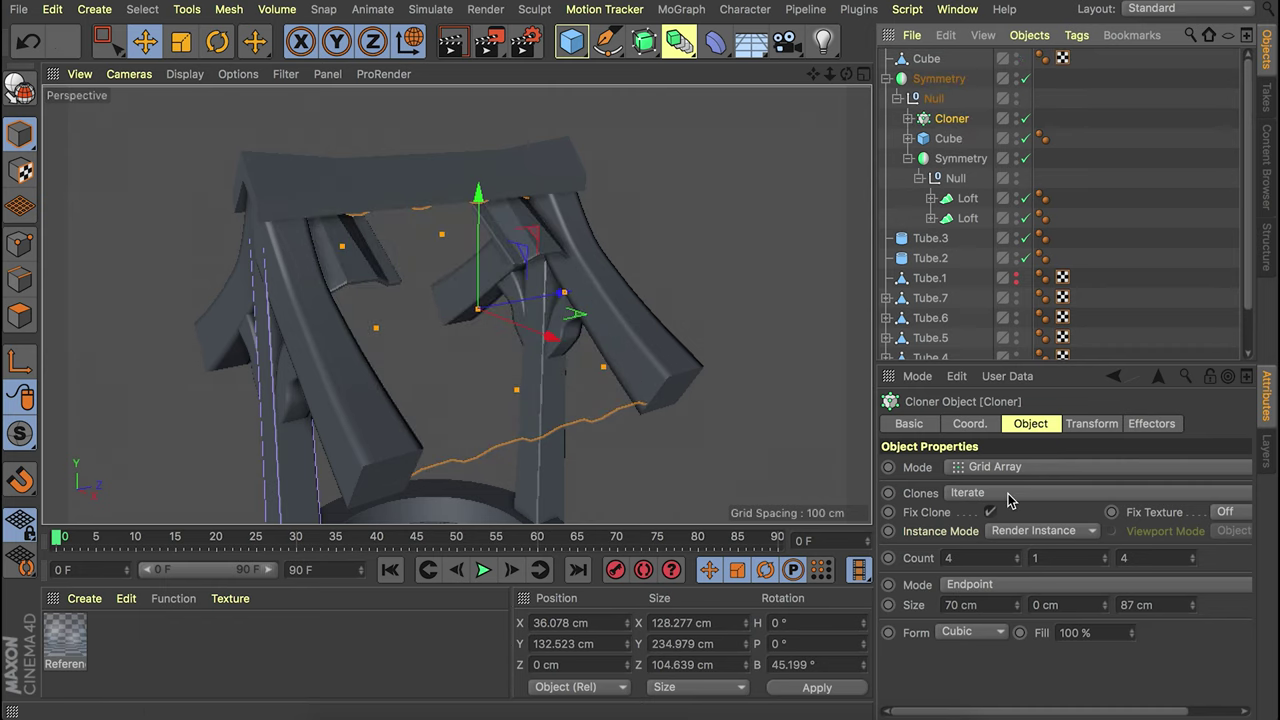
{"action": "left_click", "coordinate": [1036, 531]}
{"action": "left_click", "coordinate": [1032, 551]}
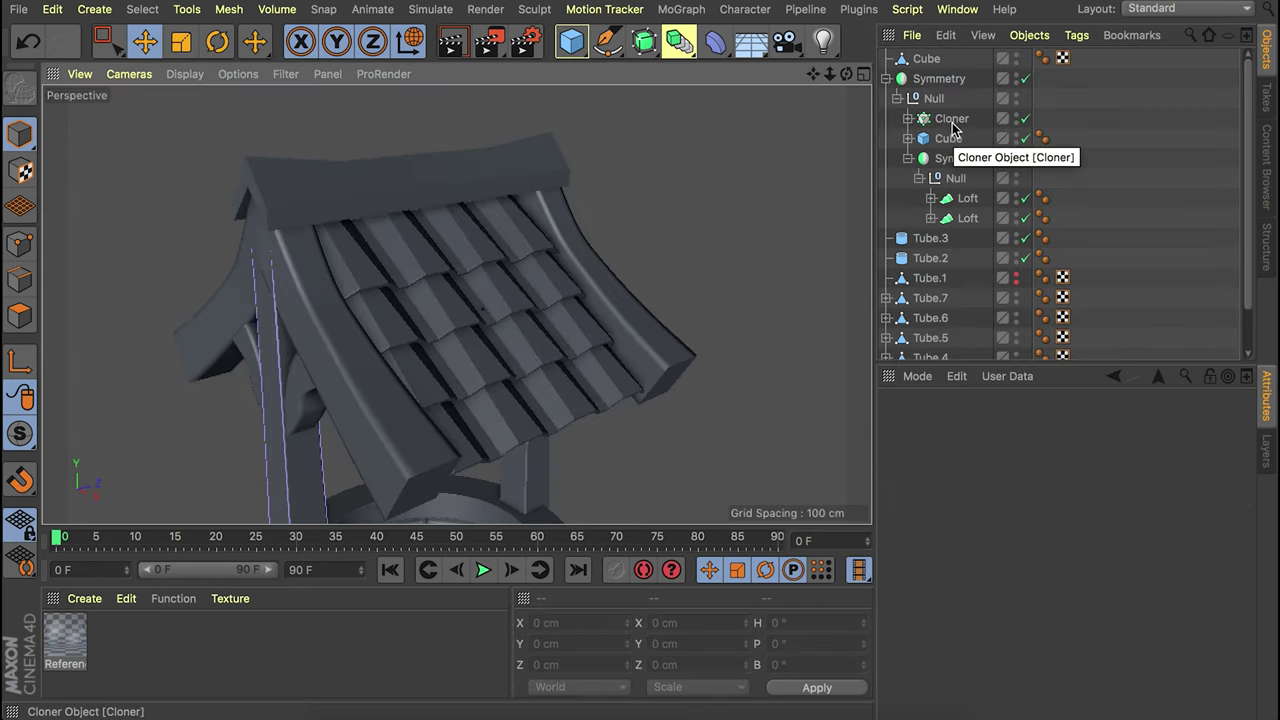
Move the Cloner into the Null of the nested Symmetry, alongside the two Lofts, and deselect it.
{"action": "left_click_drag", "start_coordinate": [952, 126], "coordinate": [955, 198]}
{"action": "left_click_drag", "start_coordinate": [486, 243], "coordinate": [437, 223], "text": "alt"}
{"action": "right_click_drag", "start_coordinate": [437, 223], "coordinate": [372, 395], "text": "alt"}
{"action": "middle_click_drag", "start_coordinate": [372, 395], "coordinate": [391, 281], "text": "alt"}
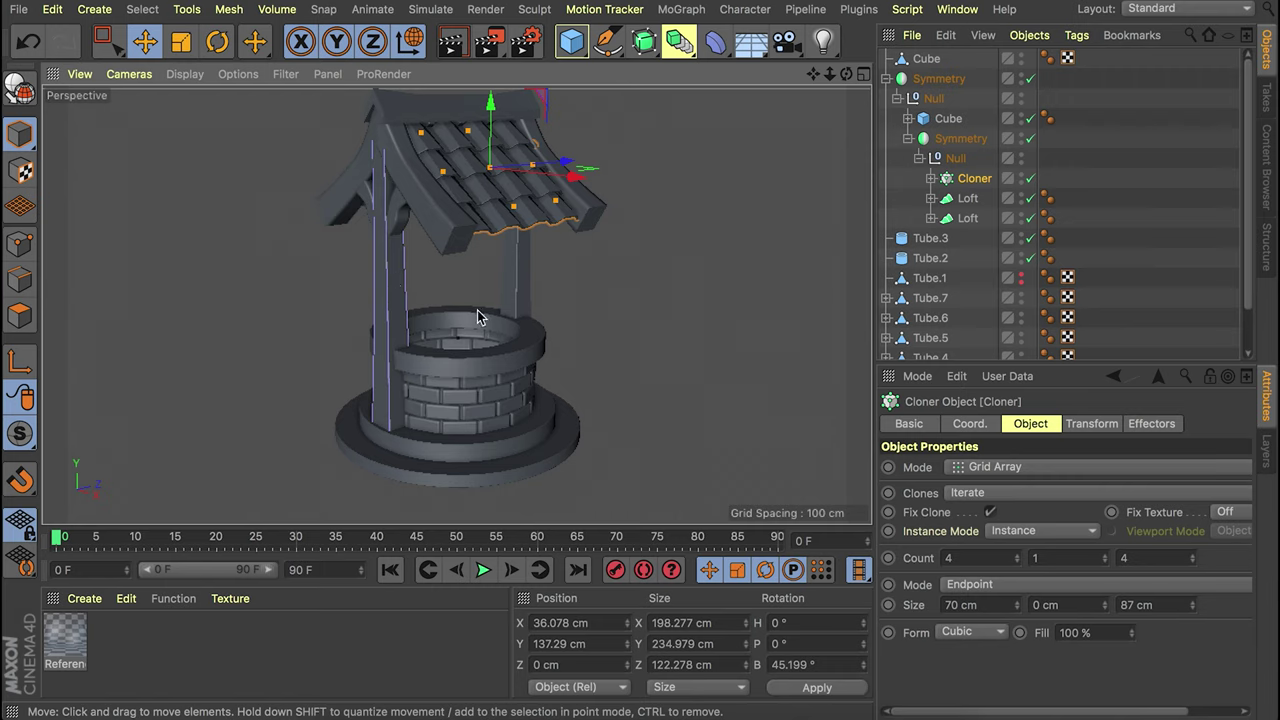
{"action": "left_click", "coordinate": [1104, 142]}
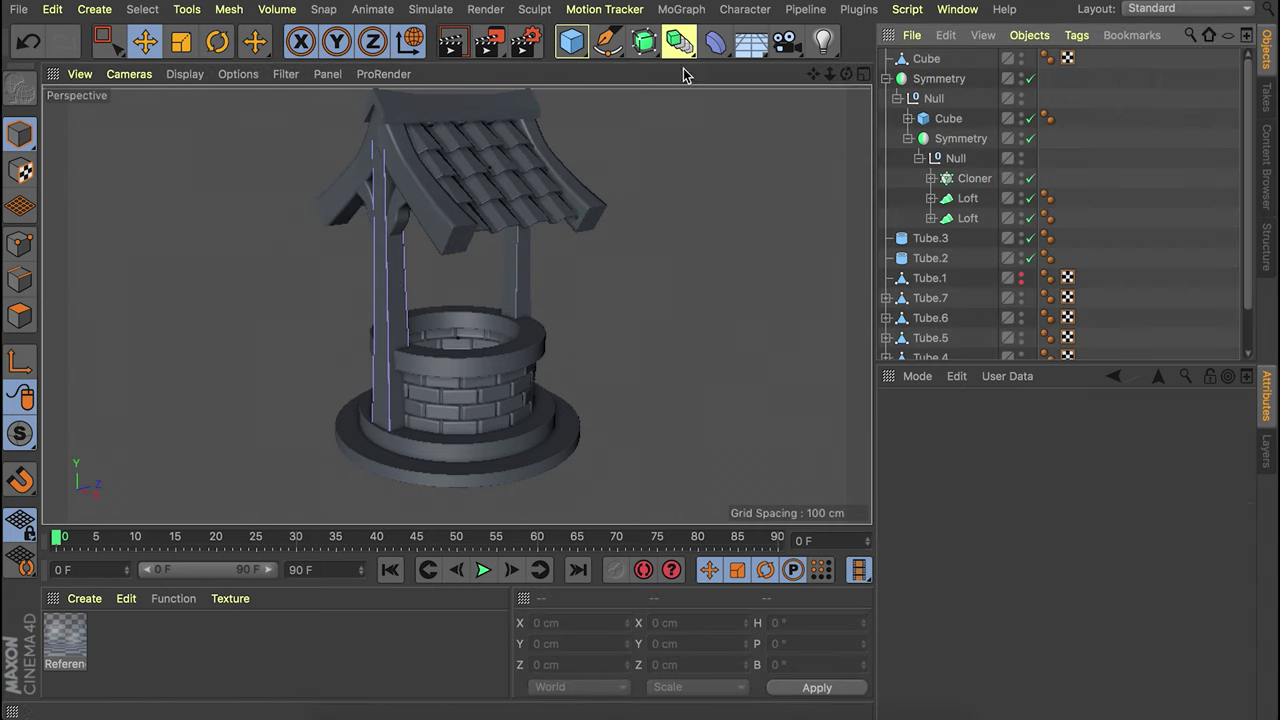
Add a cube primitive sized 18 cm in X, 37 cm in Y and 18 cm in Z.
{"action": "left_click", "coordinate": [571, 41]}
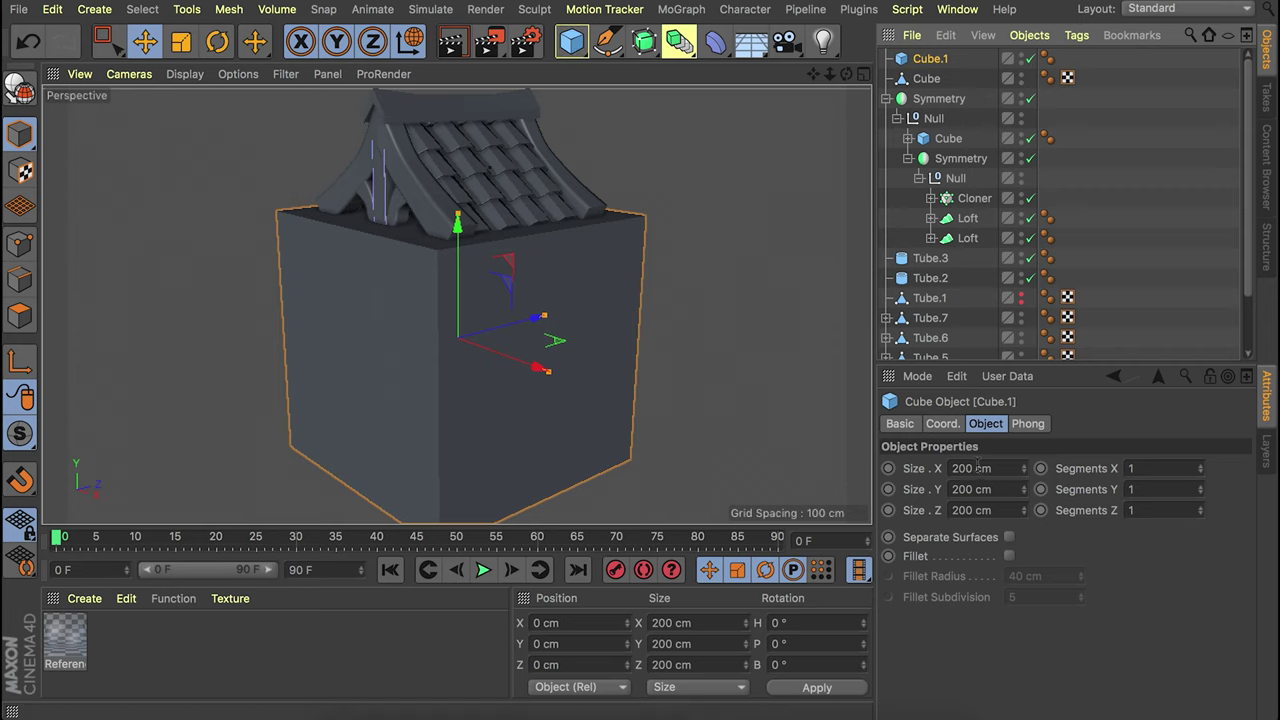
{"action": "double_click", "coordinate": [977, 467]}
{"action": "type", "text": "10"}
{"action": "key", "text": "Tab"}
{"action": "type", "text": "10"}
{"action": "key", "text": "Tab"}
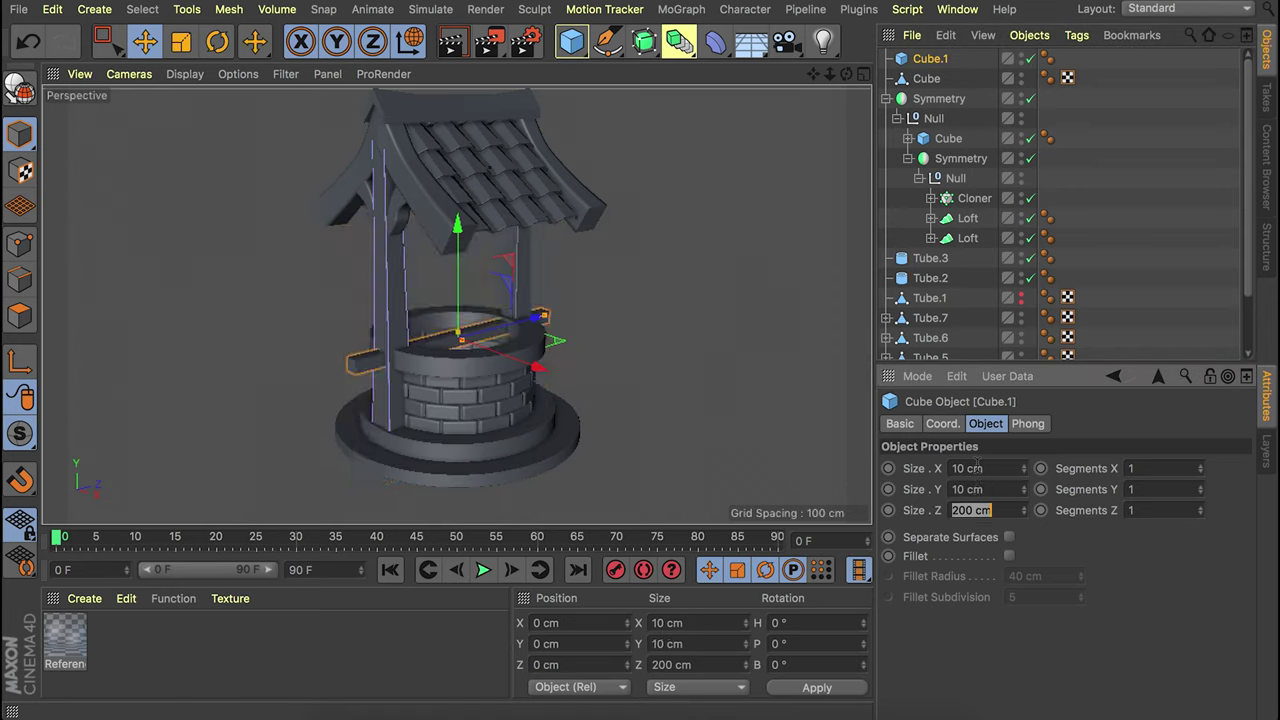
{"action": "key", "text": "shift+Tab"}
{"action": "key", "text": "Tab"}
{"action": "type", "text": "37"}
{"action": "key", "text": "Tab"}
{"action": "type", "text": "18"}
{"action": "key", "text": "Return"}
Move the new cube onto the negative Z post, at Y about 53.1 cm and Z about -65.5 cm, comparing it with the reference model.
{"action": "key", "text": "e"}
{"action": "left_click_drag", "start_coordinate": [535, 322], "coordinate": [469, 323]}
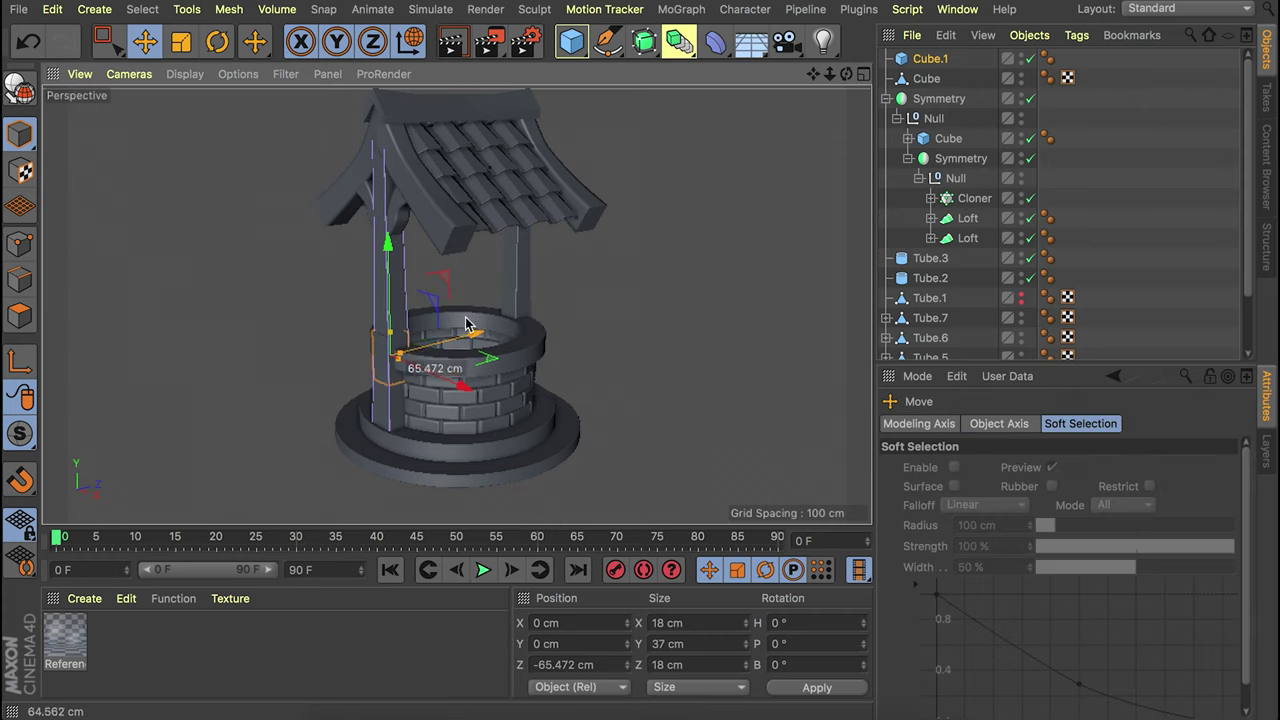
{"action": "scroll", "coordinate": [1100, 337], "scroll_direction": "down", "scroll_amount": 4}
{"action": "left_click", "coordinate": [1021, 347]}
{"action": "scroll", "coordinate": [396, 324], "scroll_direction": "up", "scroll_amount": 8}
{"action": "left_click_drag", "start_coordinate": [379, 298], "coordinate": [383, 109]}
{"action": "left_click_drag", "start_coordinate": [417, 211], "coordinate": [410, 268], "text": "alt"}
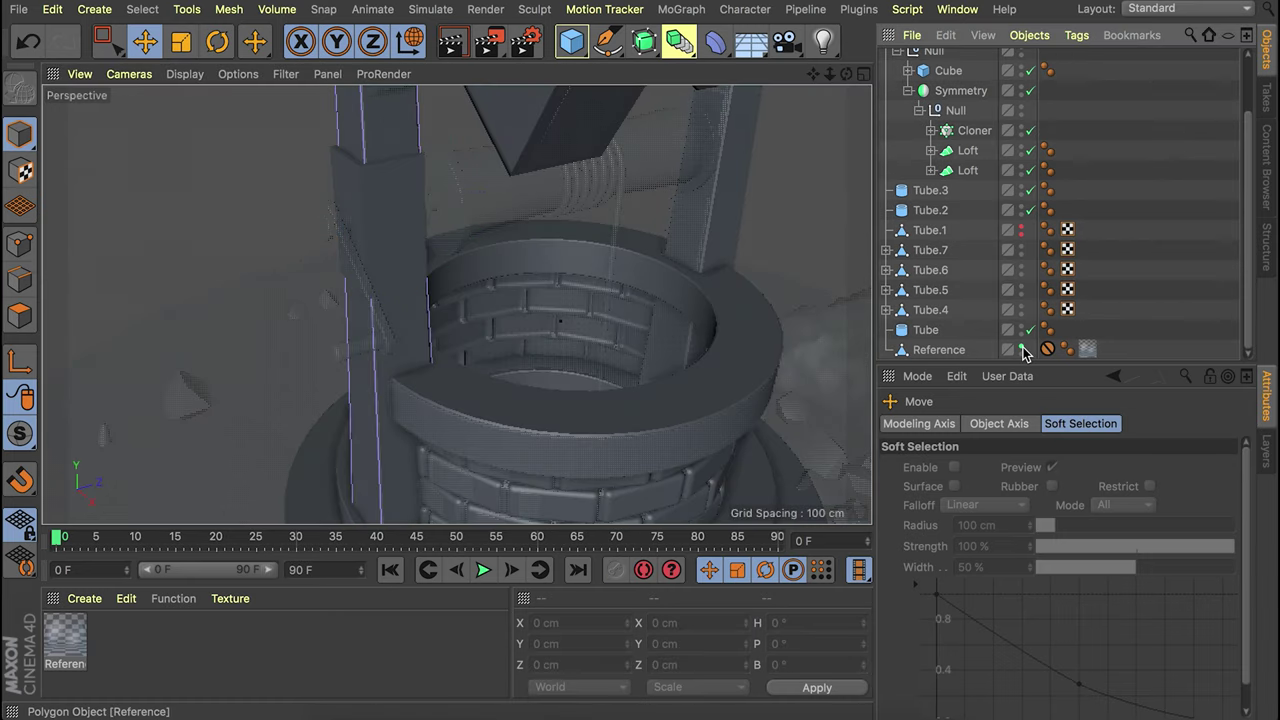
Enable the fillet on the post block Cube.1 with a 1 cm radius and a subdivision of 1.
{"action": "scroll", "coordinate": [1040, 300], "scroll_direction": "up", "scroll_amount": 3}
{"action": "left_click", "coordinate": [930, 58]}
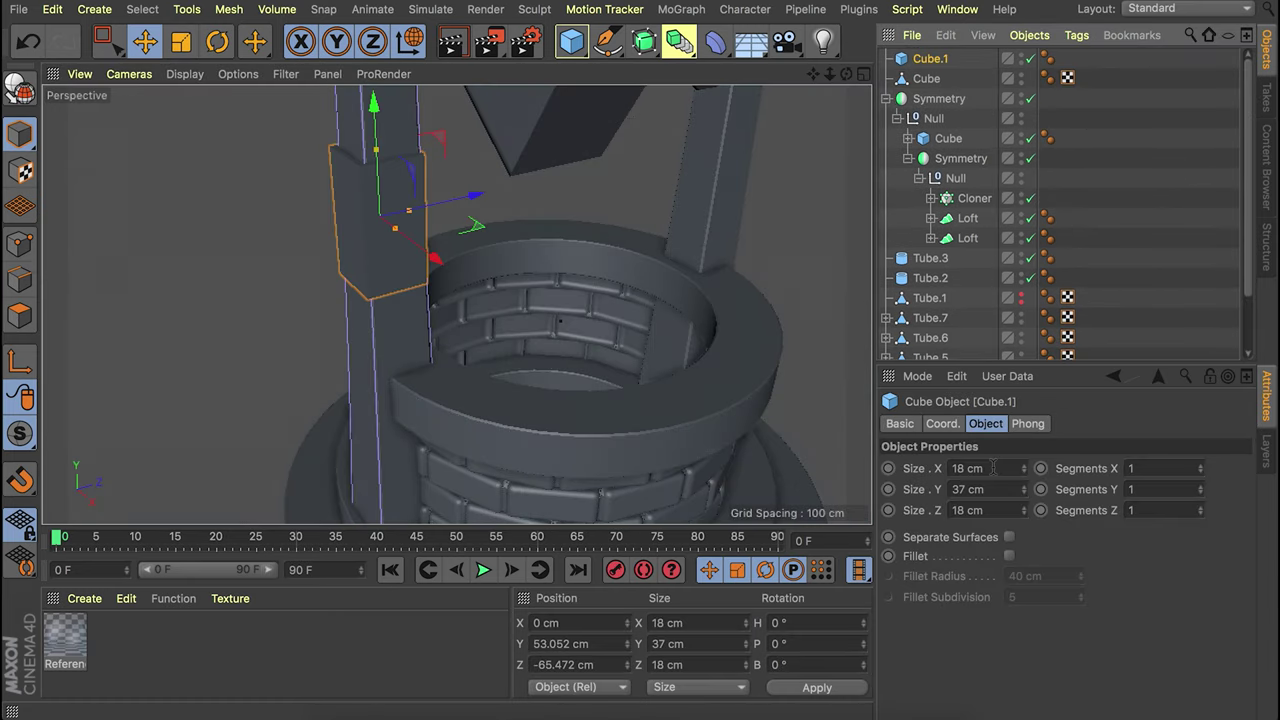
{"action": "left_click", "coordinate": [1008, 556]}
{"action": "type", "text": "1"}
{"action": "key", "text": "Return"}
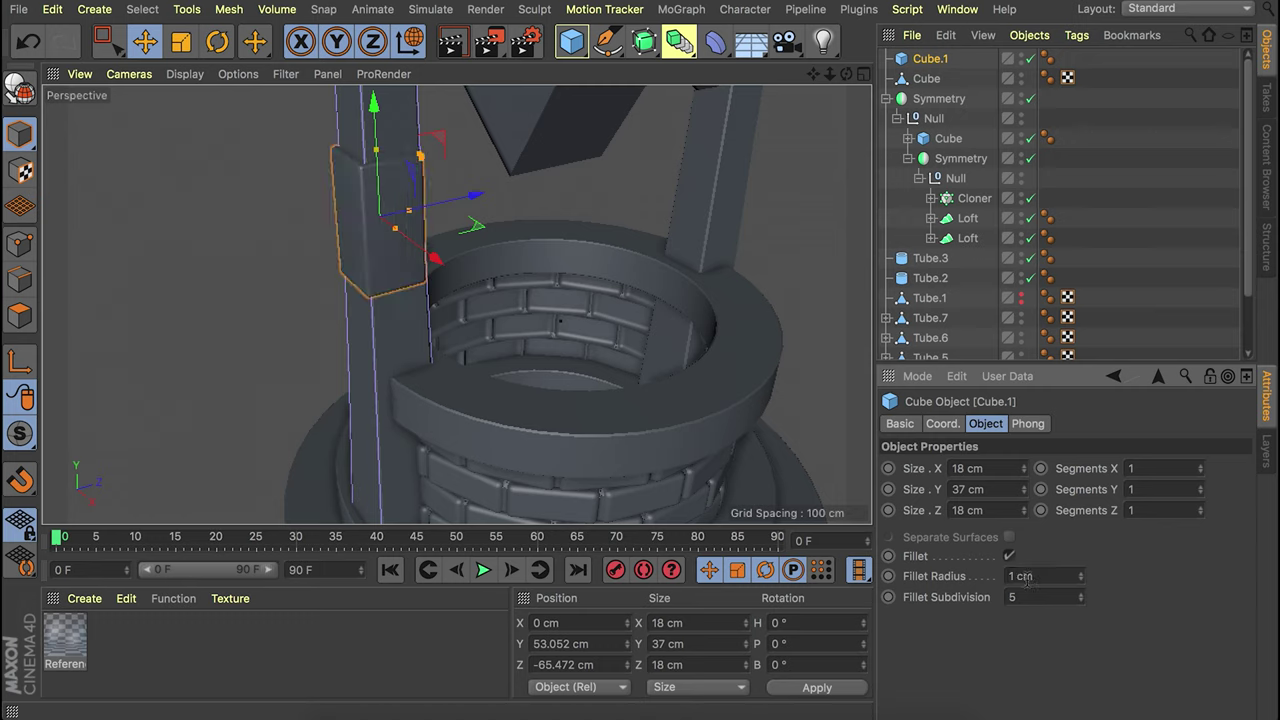
{"action": "key", "text": "Return"}
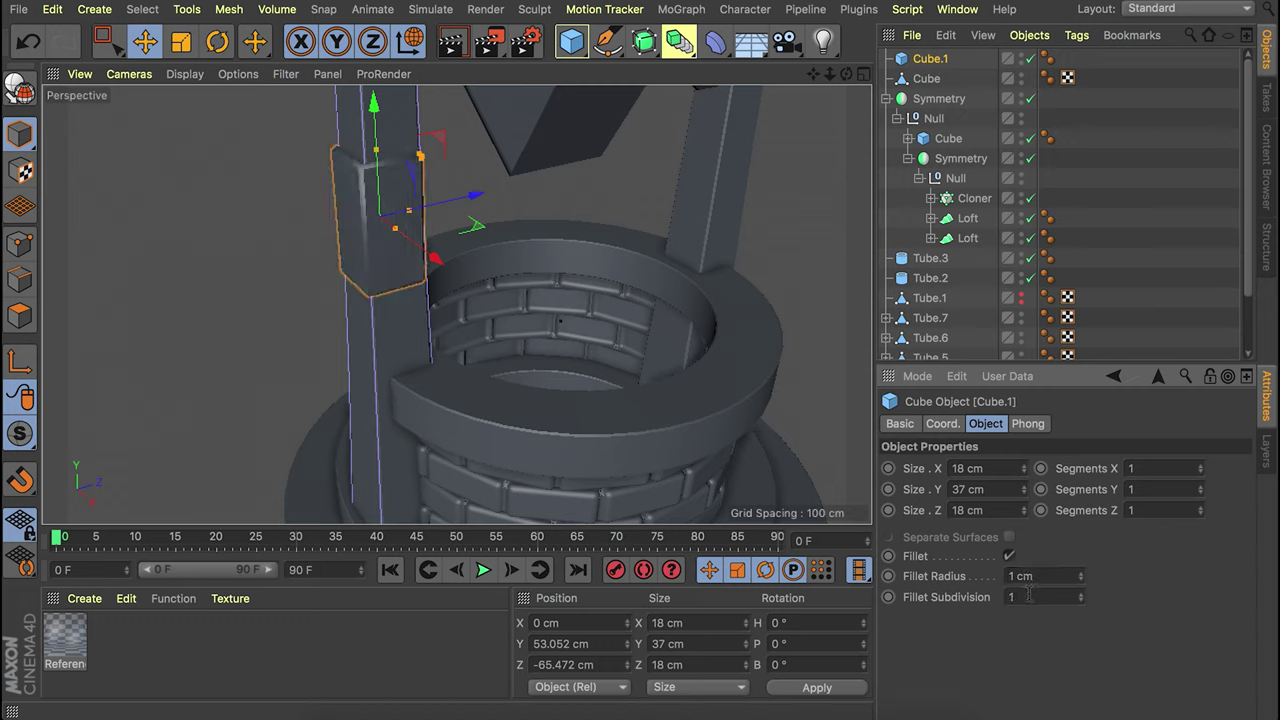
Nudge the post block along Z to about -64.9 cm so it is centred on the post.
{"action": "left_click_drag", "start_coordinate": [411, 201], "coordinate": [333, 171], "text": "alt"}
{"action": "scroll", "coordinate": [430, 194], "scroll_direction": "up", "scroll_amount": 3}
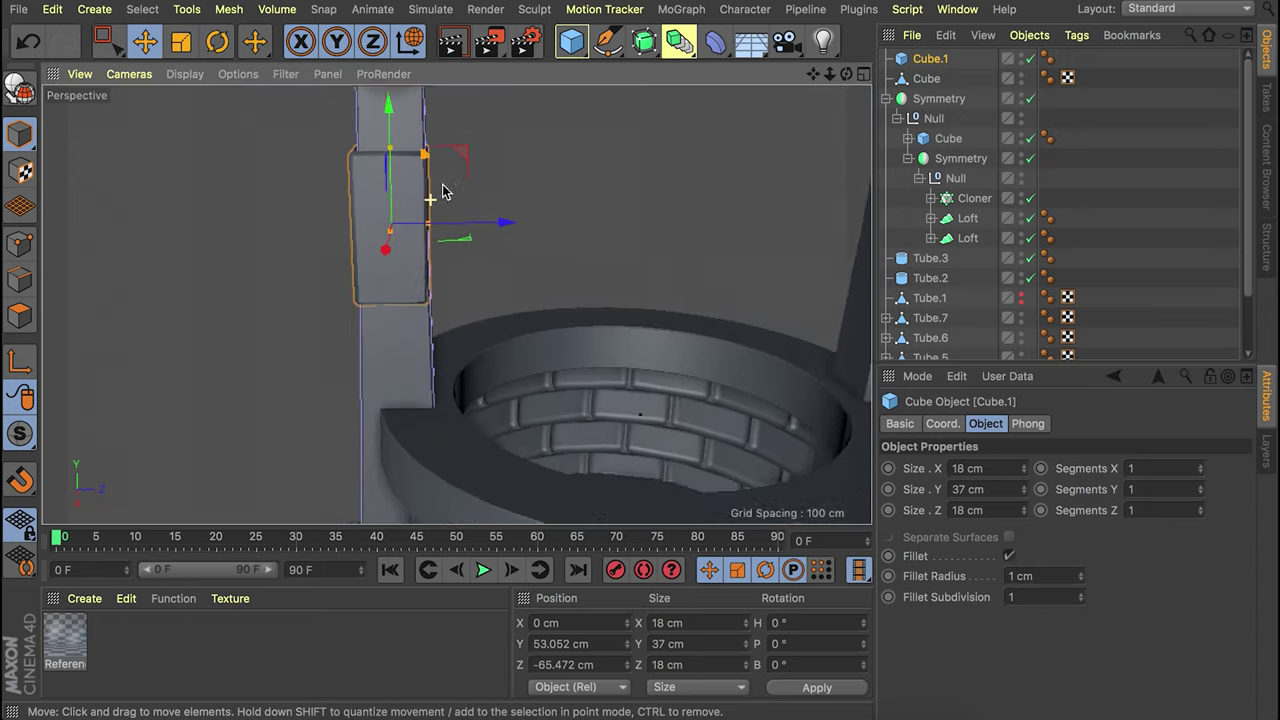
{"action": "left_click_drag", "start_coordinate": [471, 228], "coordinate": [460, 234]}
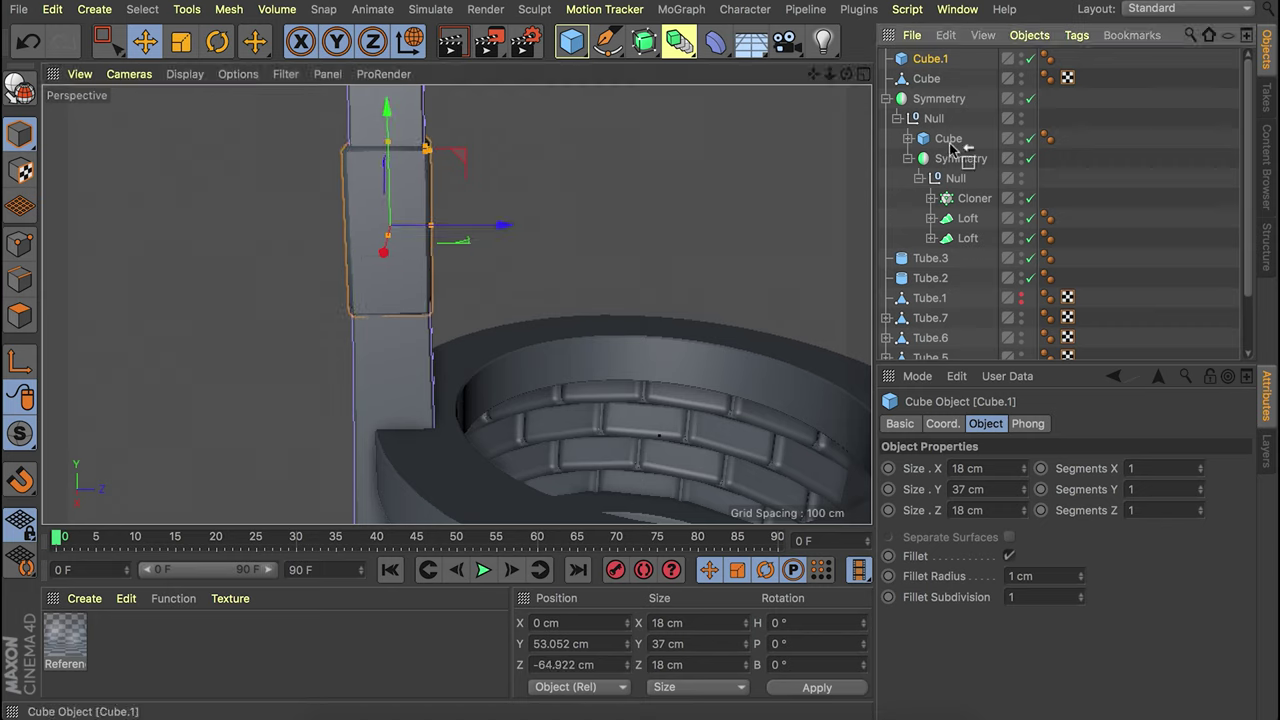
Place the post block Cube.1 inside the outer Symmetry's null so it is mirrored onto the opposite post.
{"action": "left_click_drag", "start_coordinate": [950, 145], "coordinate": [952, 148]}
{"action": "left_click_drag", "start_coordinate": [417, 163], "coordinate": [732, 188], "text": "alt"}
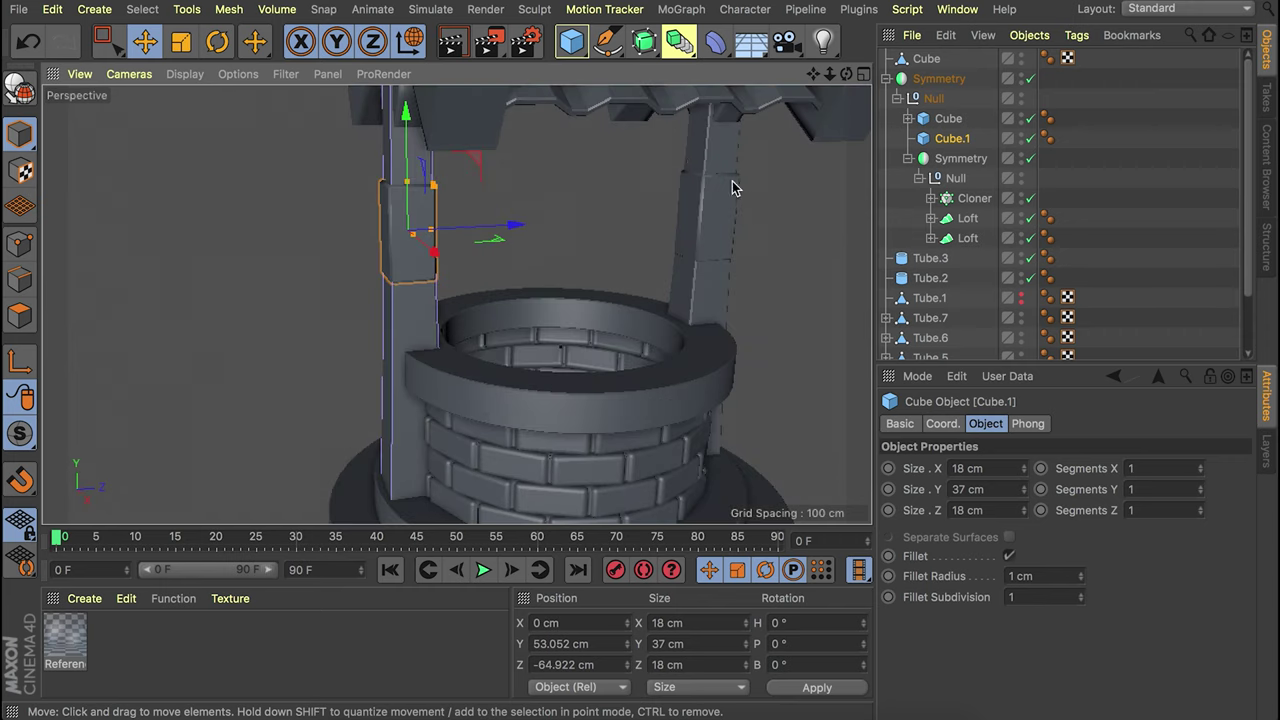
Add a cylinder primitive with a 3 cm radius and a height of 158 cm.
{"action": "left_click_drag", "start_coordinate": [573, 43], "coordinate": [962, 78]}
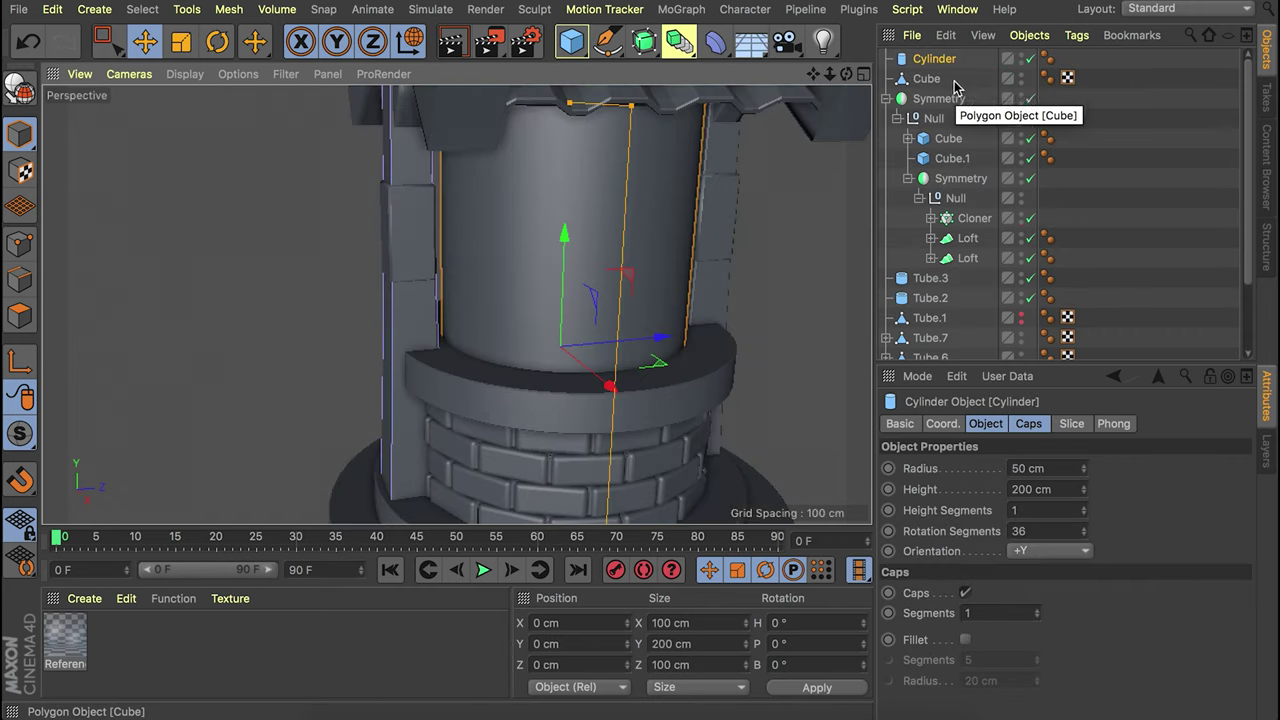
{"action": "double_click", "coordinate": [1016, 468]}
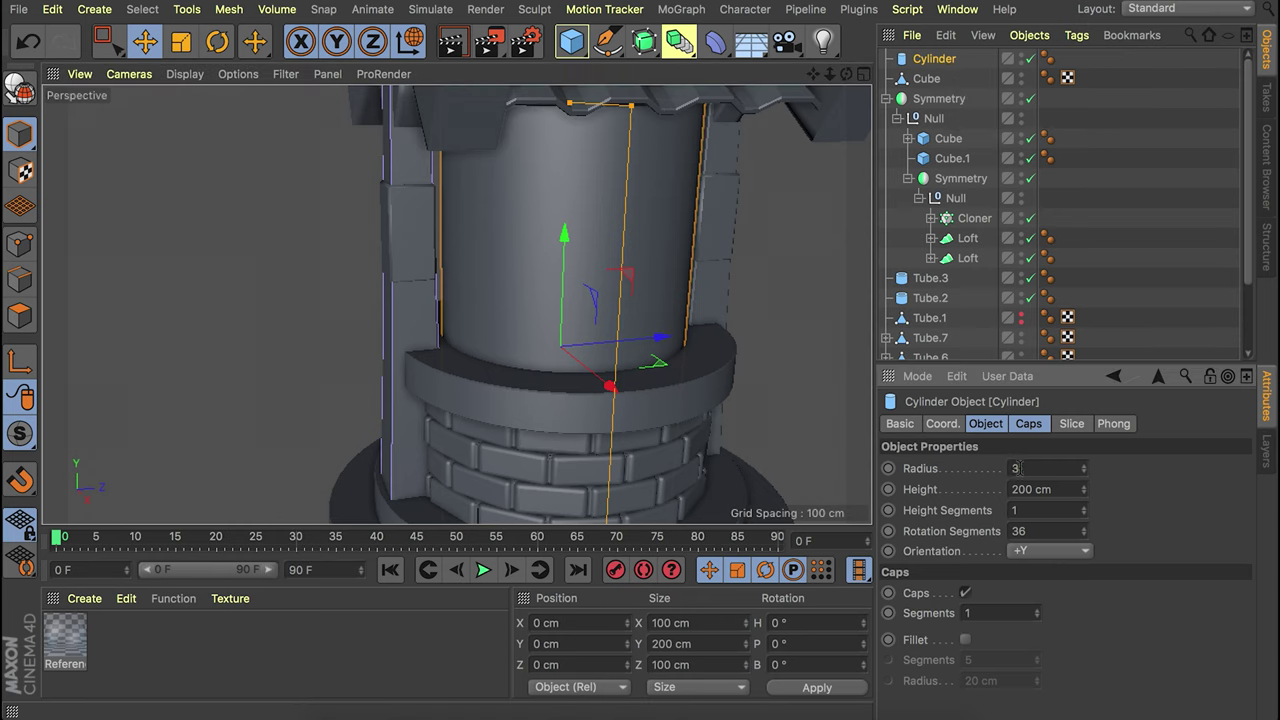
{"action": "type", "text": "3"}
{"action": "key", "text": "Tab"}
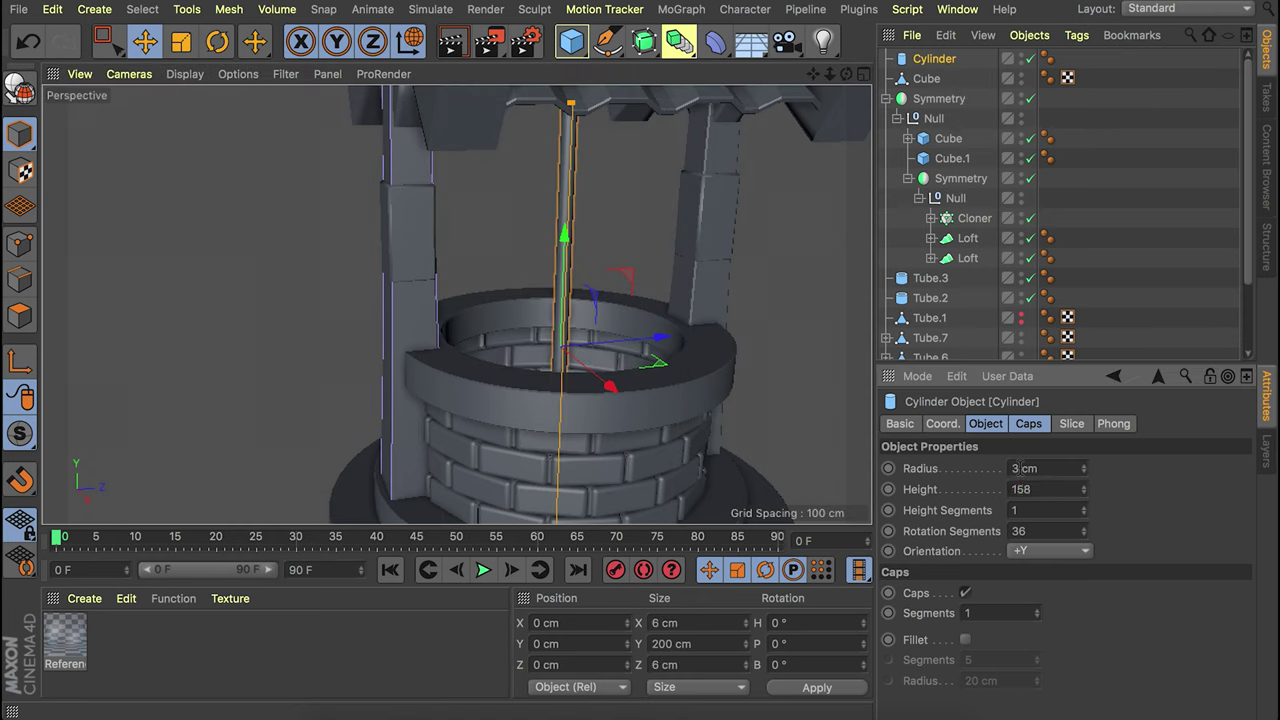
{"action": "type", "text": "158"}
{"action": "key", "text": "Return"}
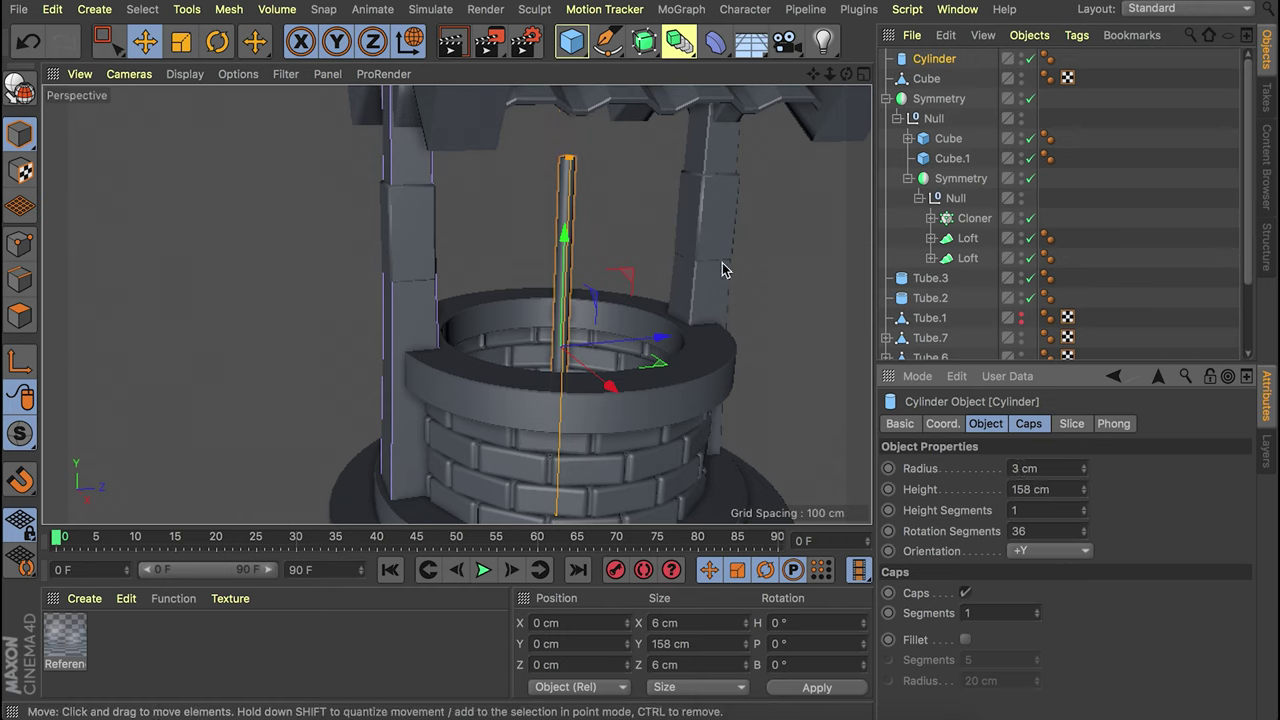
Rotate the cylinder to -90° pitch and raise it to Y about 54.4 cm between the posts, comparing it with the reference model.
{"action": "key", "text": "r"}
{"action": "left_click_drag", "start_coordinate": [544, 295], "coordinate": [642, 312]}
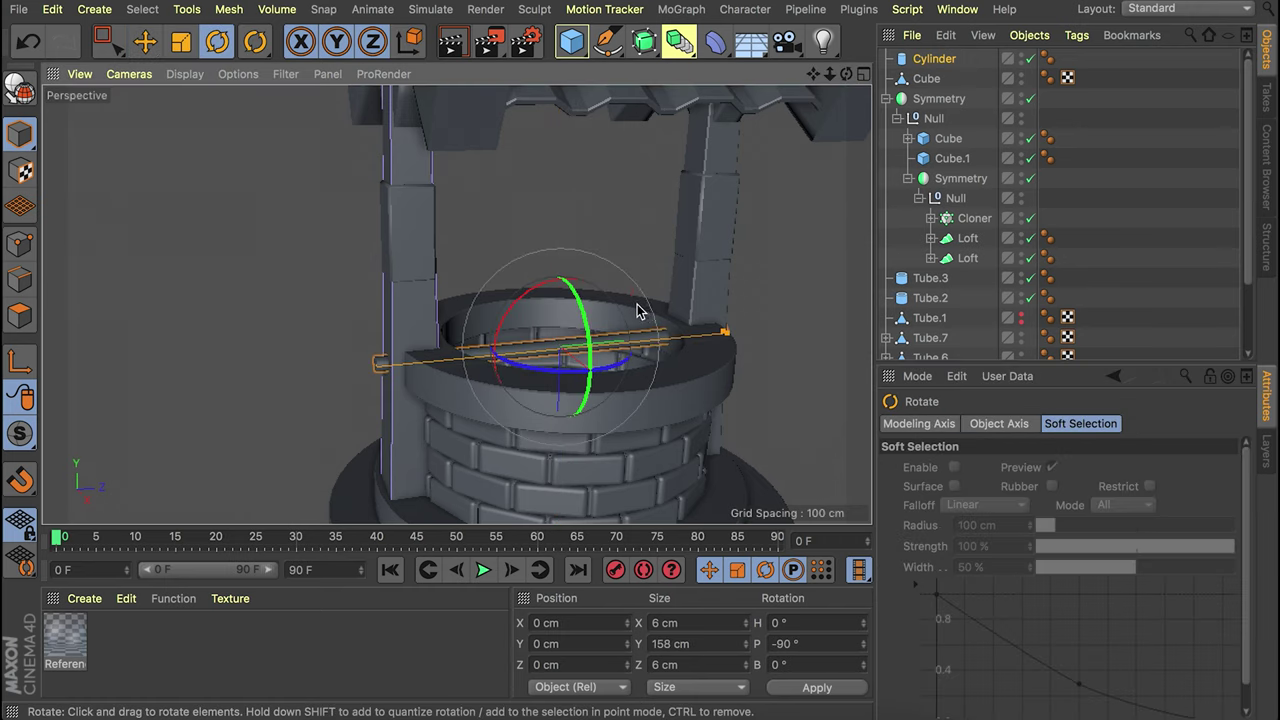
{"action": "key", "text": "e"}
{"action": "left_click_drag", "start_coordinate": [563, 306], "coordinate": [565, 181]}
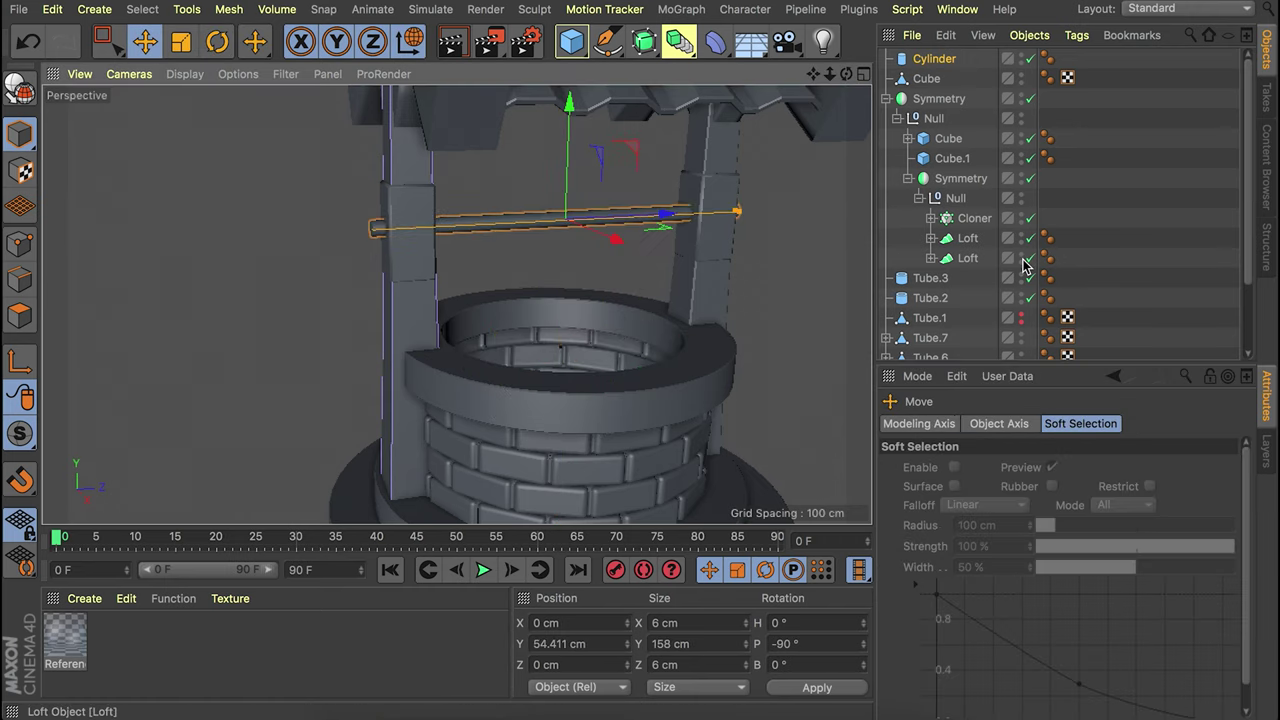
{"action": "scroll", "coordinate": [1025, 265], "scroll_direction": "down", "scroll_amount": 3}
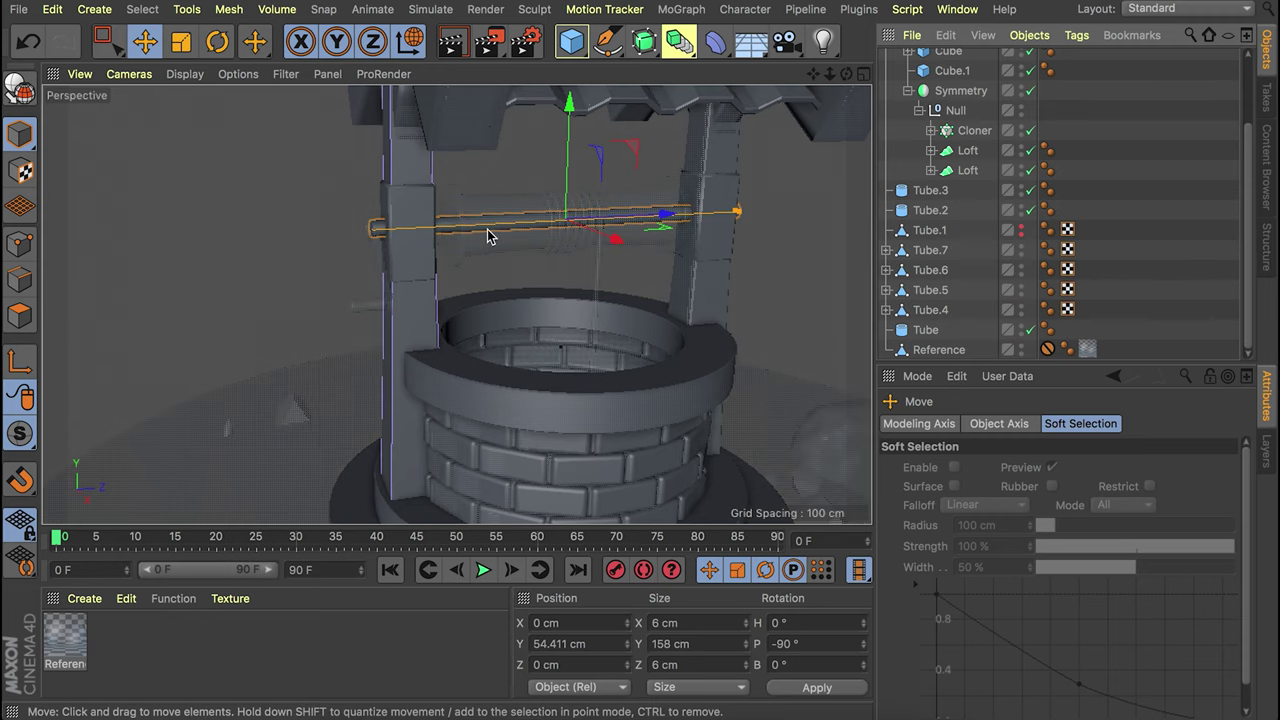
{"action": "right_click_drag", "start_coordinate": [488, 230], "coordinate": [558, 199], "text": "alt"}
{"action": "mouse_move", "coordinate": [553, 212]}
{"action": "left_mouse_down", "text": "alt"}
{"action": "mouse_move", "coordinate": [677, 203]}
{"action": "mouse_move", "coordinate": [545, 210]}
{"action": "left_mouse_up", "text": "alt"}
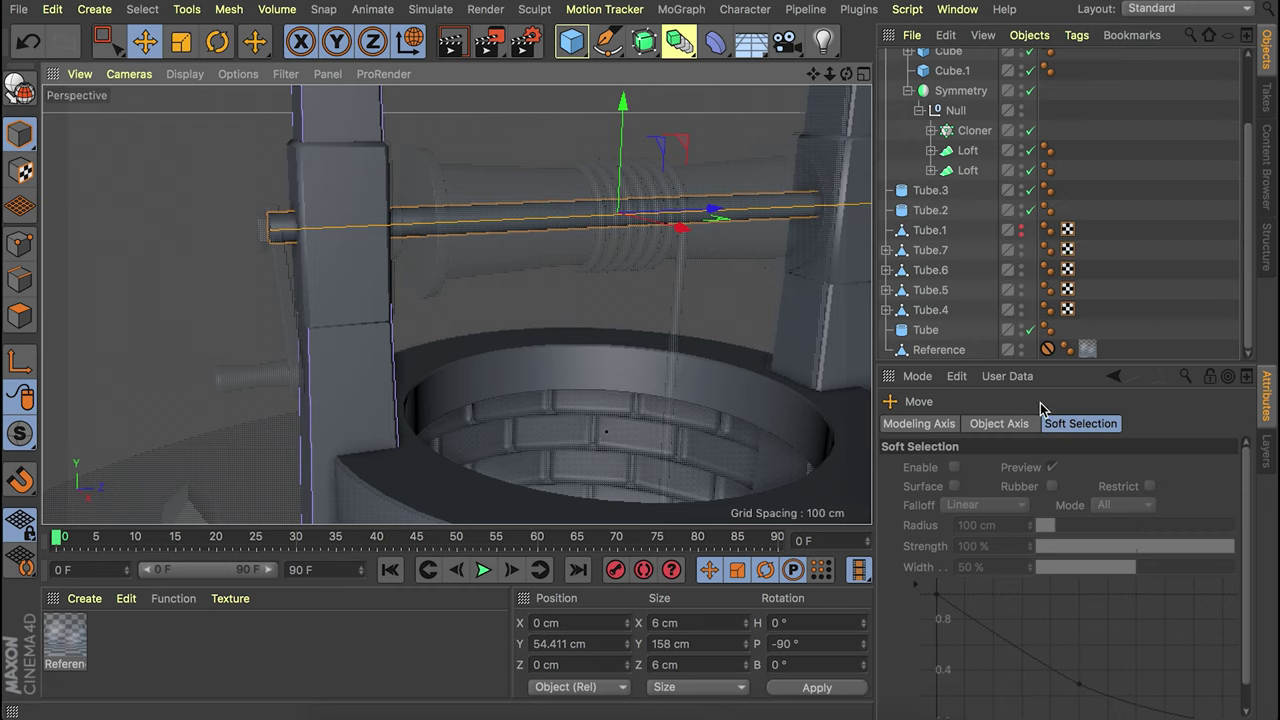
{"action": "left_click", "coordinate": [1021, 346]}
Duplicate the axle cylinder along Z to about -81 cm and set the copy's height to 4 cm.
{"action": "left_click_drag", "start_coordinate": [707, 216], "coordinate": [369, 217]}
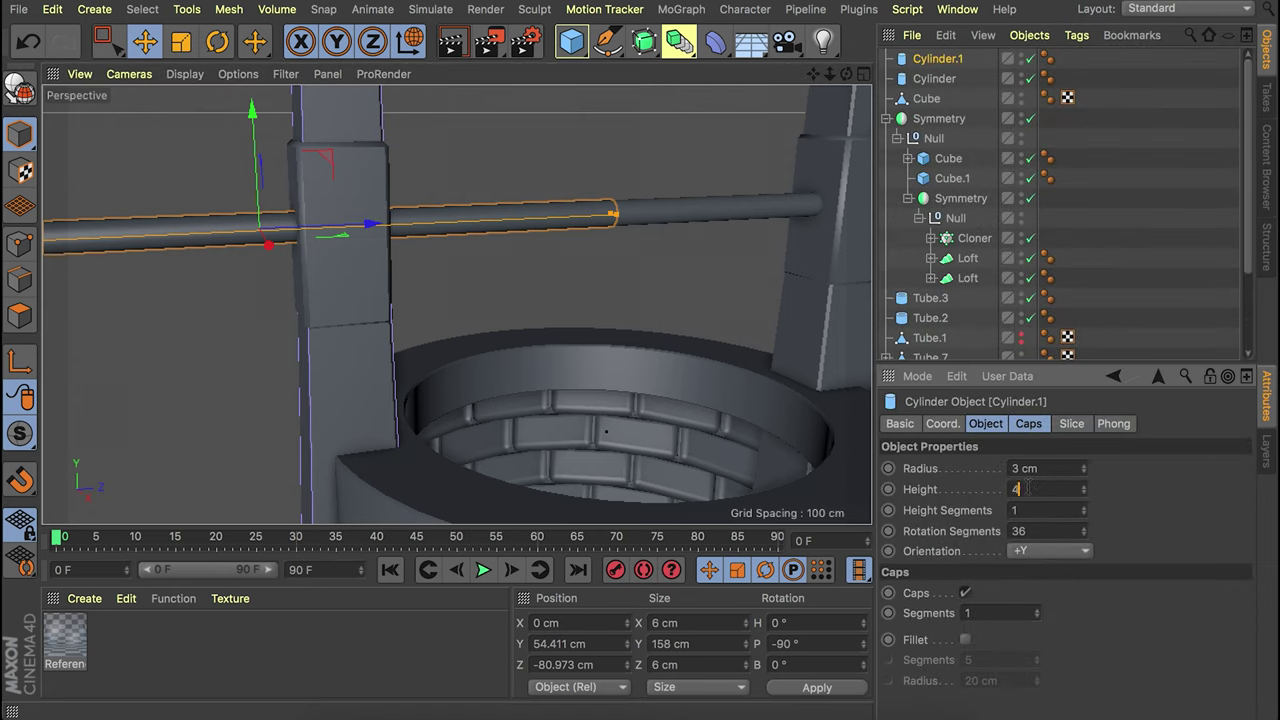
{"action": "key", "text": "Return"}
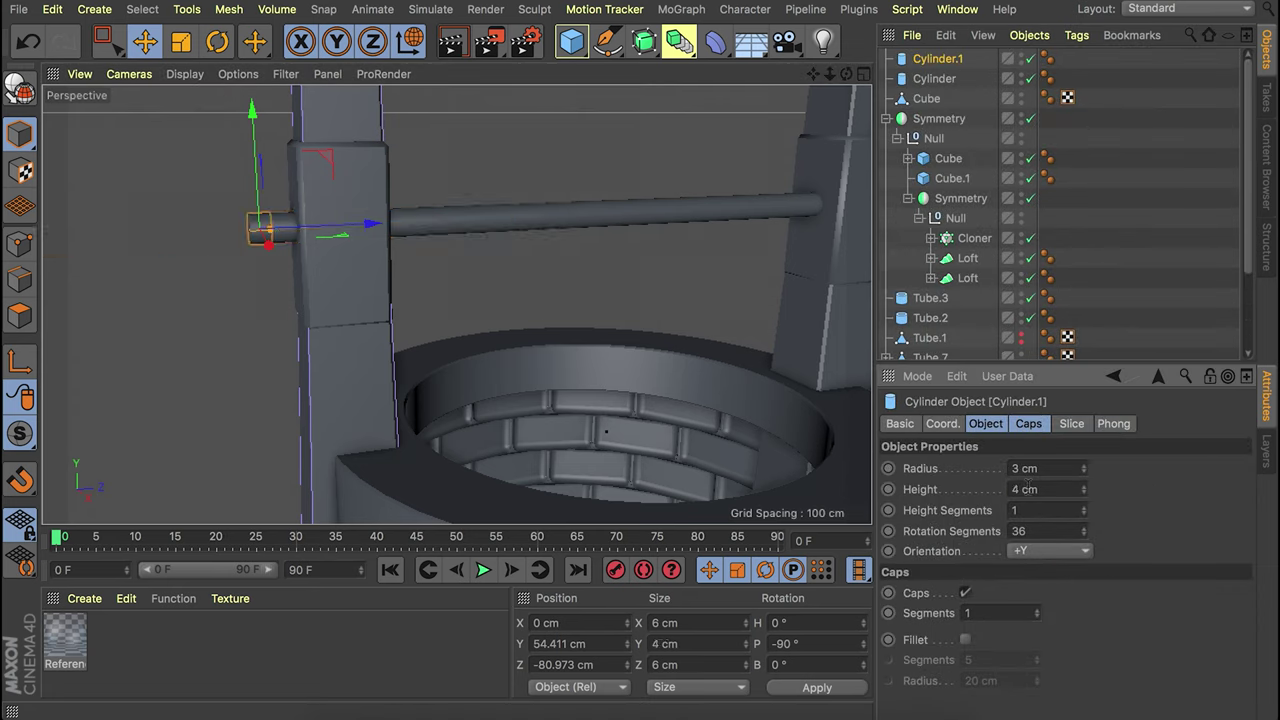
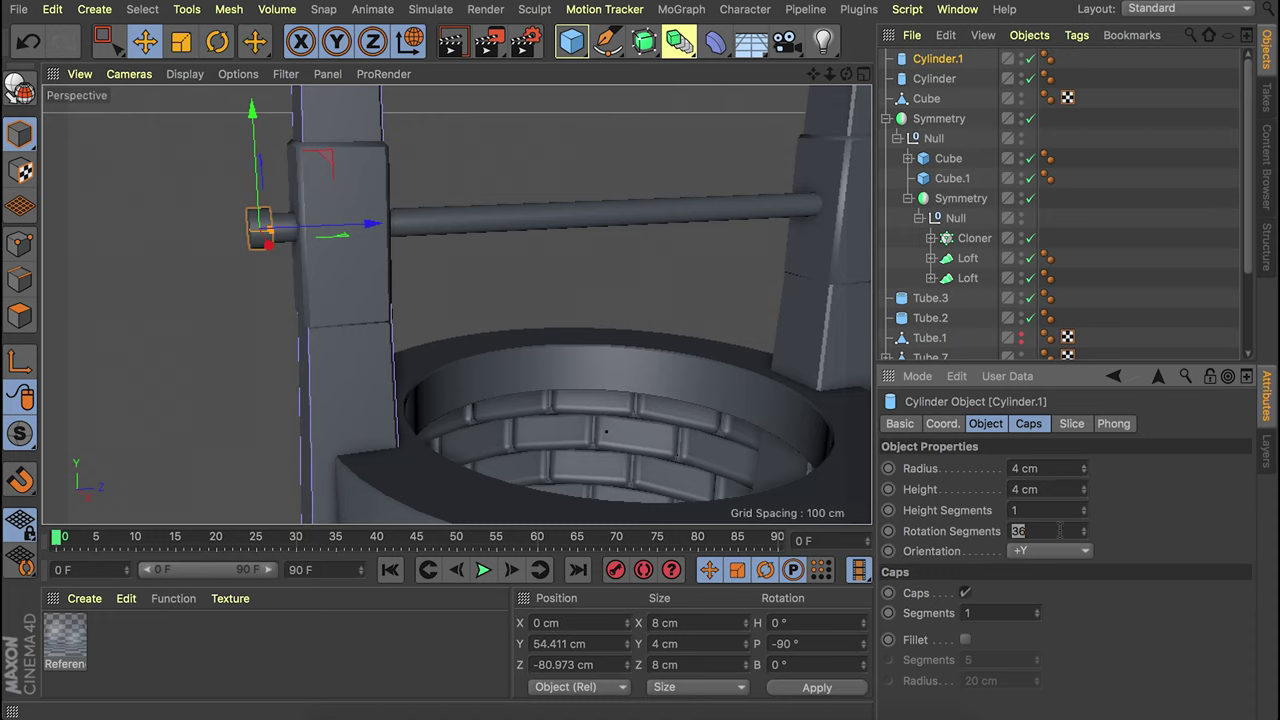
Set the small end cylinder's rotation segments to 6 and duplicate it onto the inner side of the post at Z -53.683 cm.
{"action": "right_click_drag", "start_coordinate": [280, 229], "coordinate": [329, 197], "text": "alt"}
{"action": "mouse_move", "coordinate": [306, 212]}
{"action": "left_mouse_down", "text": "alt"}
{"action": "mouse_move", "coordinate": [414, 212]}
{"action": "mouse_move", "coordinate": [291, 206]}
{"action": "left_mouse_up", "text": "alt"}
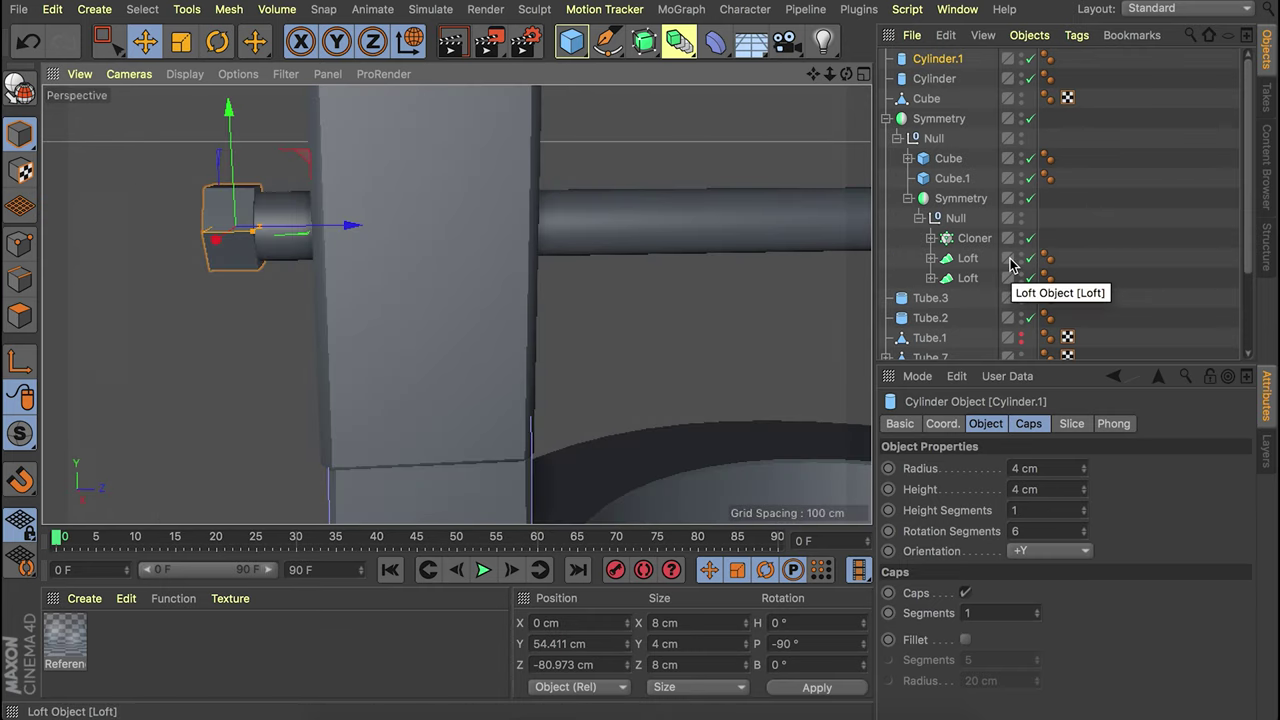
{"action": "scroll", "coordinate": [1020, 272], "scroll_direction": "down", "scroll_amount": 3}
{"action": "middle_click_drag", "start_coordinate": [461, 212], "coordinate": [334, 214], "text": "alt"}
{"action": "left_click_drag", "start_coordinate": [334, 214], "coordinate": [323, 217], "text": "alt"}
{"action": "right_click_drag", "start_coordinate": [326, 223], "coordinate": [288, 247], "text": "alt"}
{"action": "key", "text": "e"}
{"action": "left_click_drag", "start_coordinate": [338, 224], "coordinate": [520, 217]}
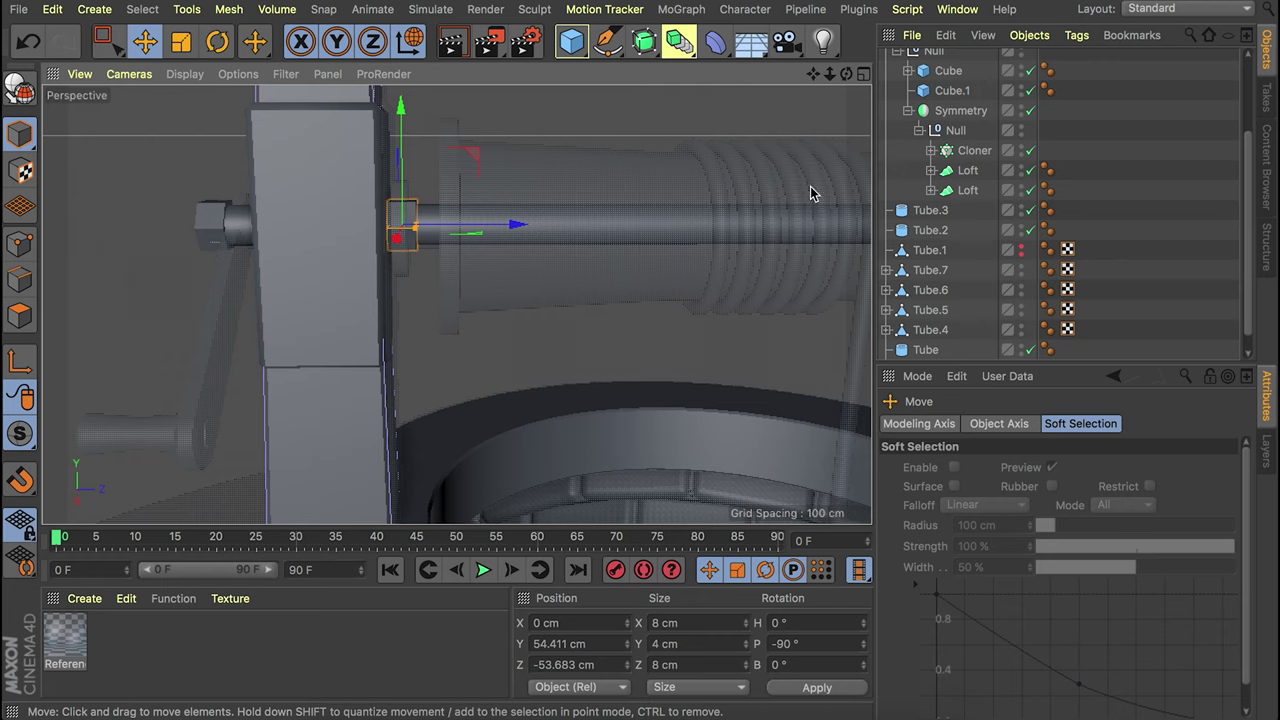
Move the duplicated hexagonal cylinder into the Null of the outer Symmetry object.
{"action": "scroll", "coordinate": [965, 140], "scroll_direction": "up", "scroll_amount": 3}
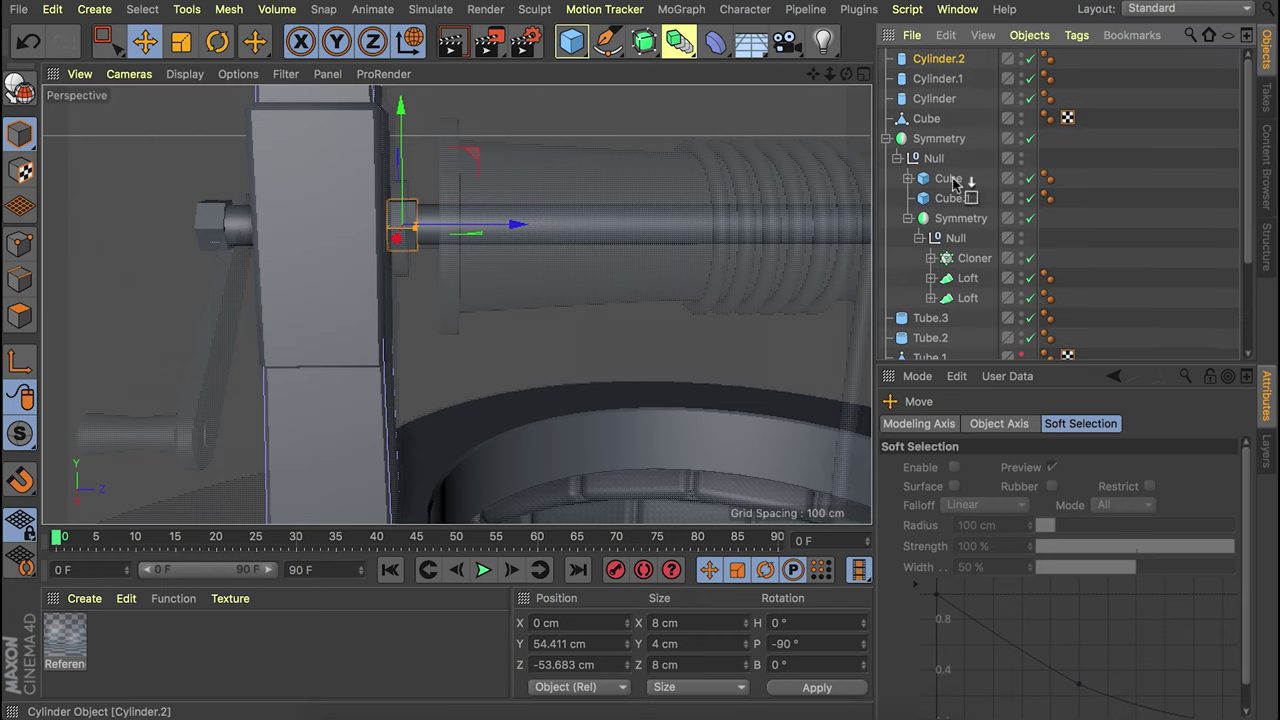
{"action": "left_click_drag", "start_coordinate": [948, 175], "coordinate": [948, 173]}
{"action": "scroll", "coordinate": [443, 240], "scroll_direction": "up", "scroll_amount": 5}
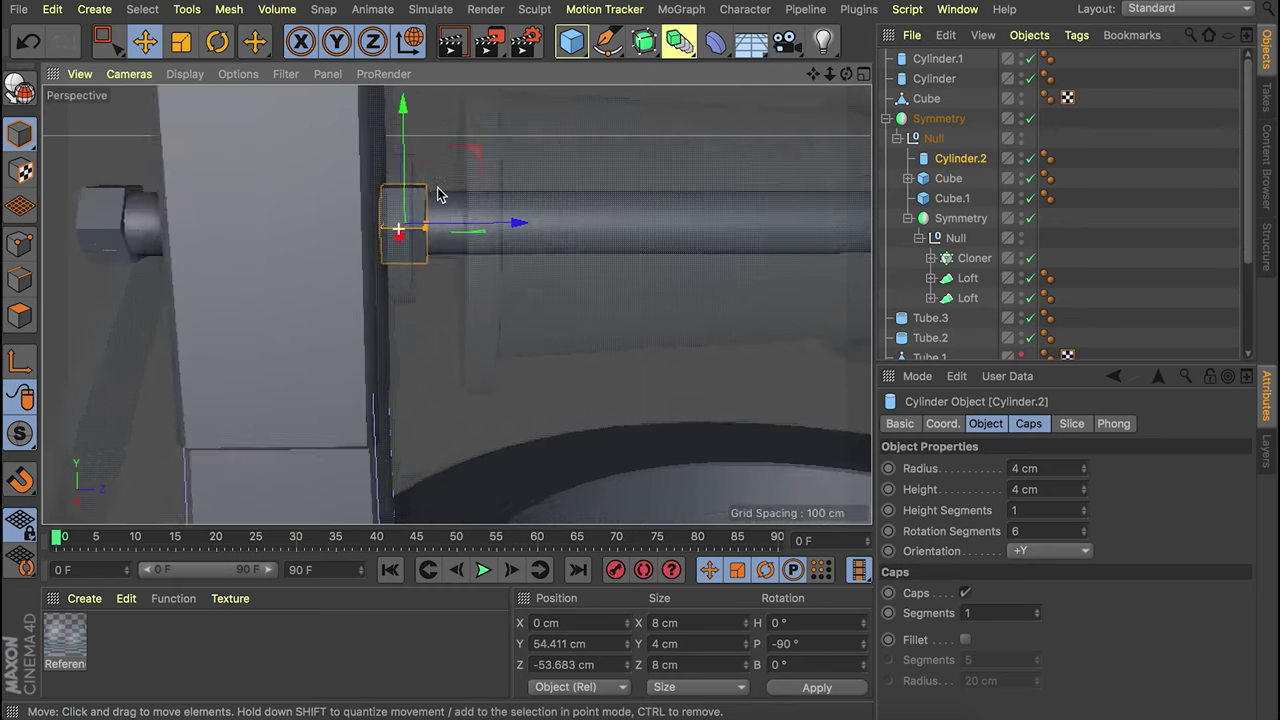
Resize the duplicate into a flat disc of about 7.9 cm radius and 1.8 cm height, with 50 rotation segments.
{"action": "left_click_drag", "start_coordinate": [457, 222], "coordinate": [412, 243]}
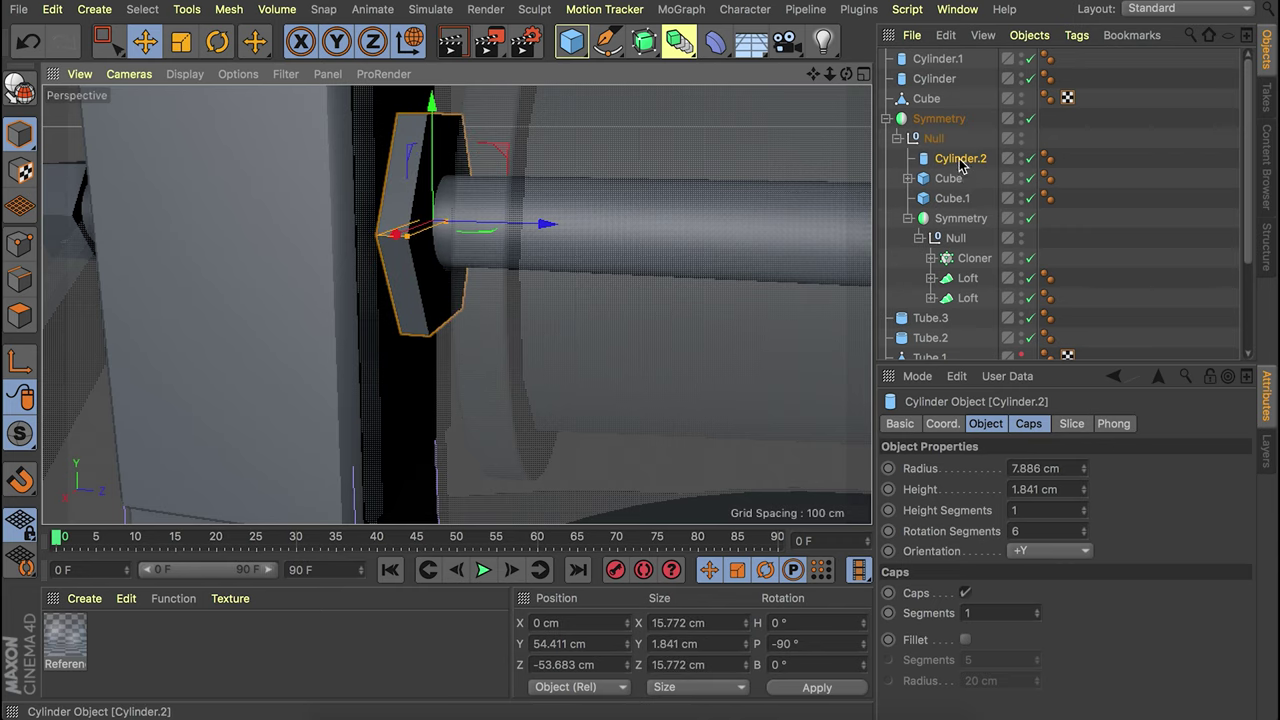
{"action": "left_click", "coordinate": [1055, 531]}
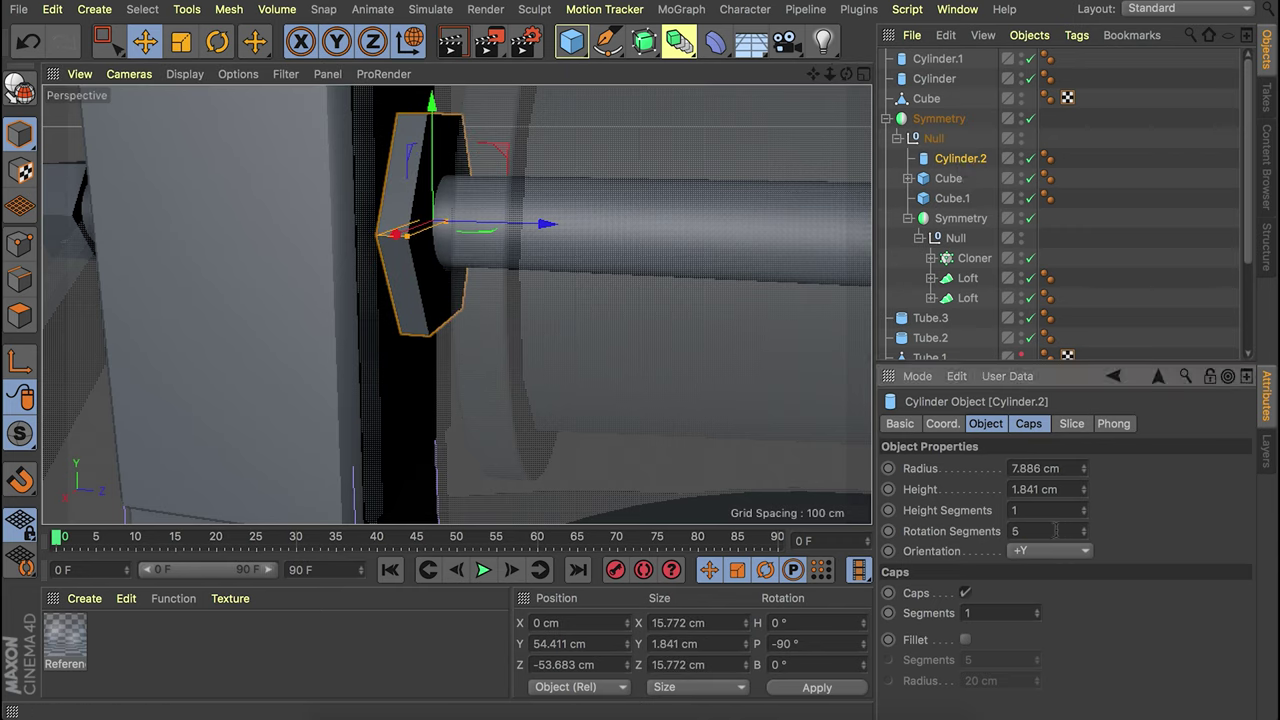
{"action": "key", "text": "Return"}
{"action": "left_click_drag", "start_coordinate": [423, 251], "coordinate": [506, 219], "text": "alt"}
{"action": "right_click_drag", "start_coordinate": [508, 204], "coordinate": [511, 257], "text": "alt"}
{"action": "left_click", "coordinate": [964, 159]}
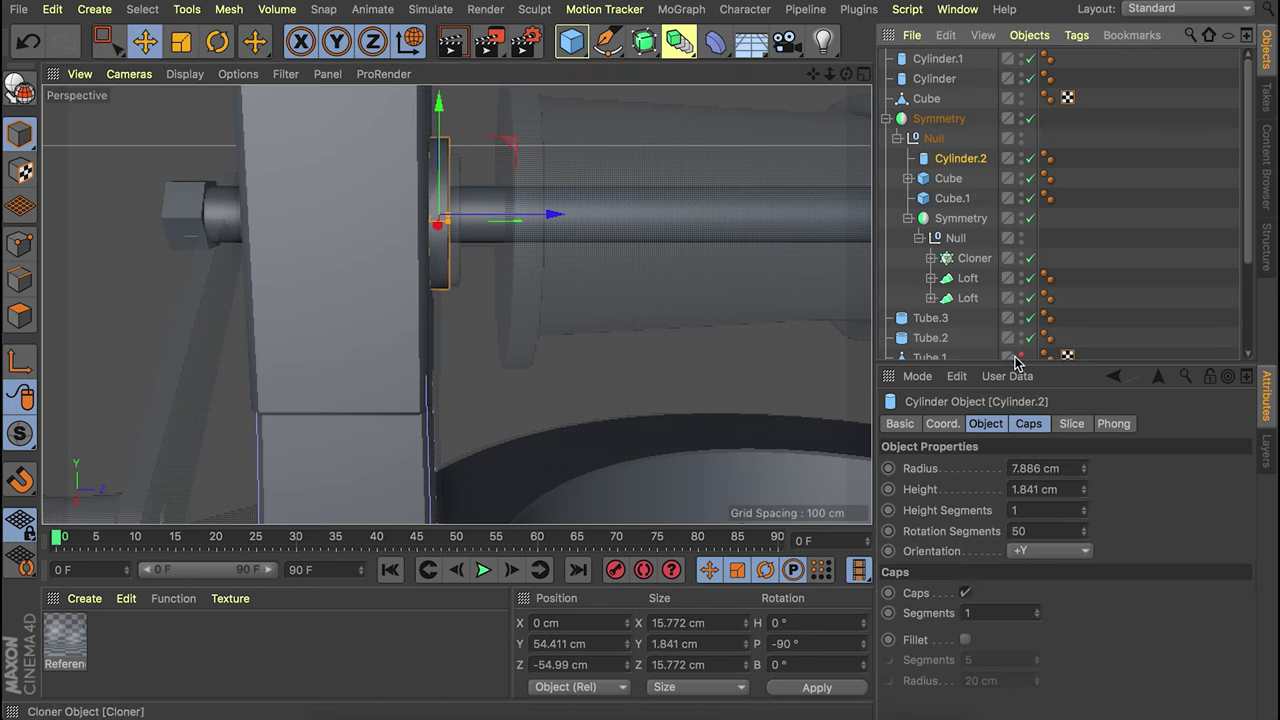
Enable the disc's cap fillet with 1 segment and a 0.2 cm radius.
{"action": "left_click", "coordinate": [965, 639]}
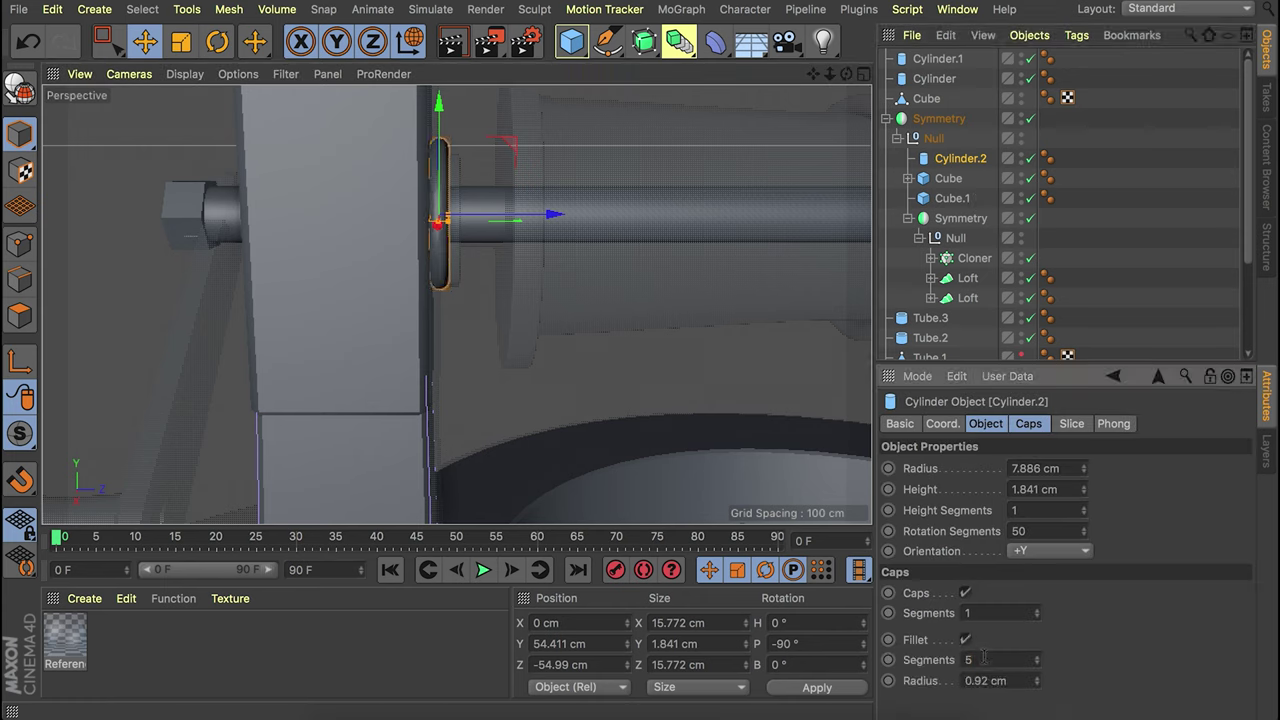
{"action": "left_click", "coordinate": [968, 659]}
{"action": "type", "text": "1"}
{"action": "key", "text": "Return"}
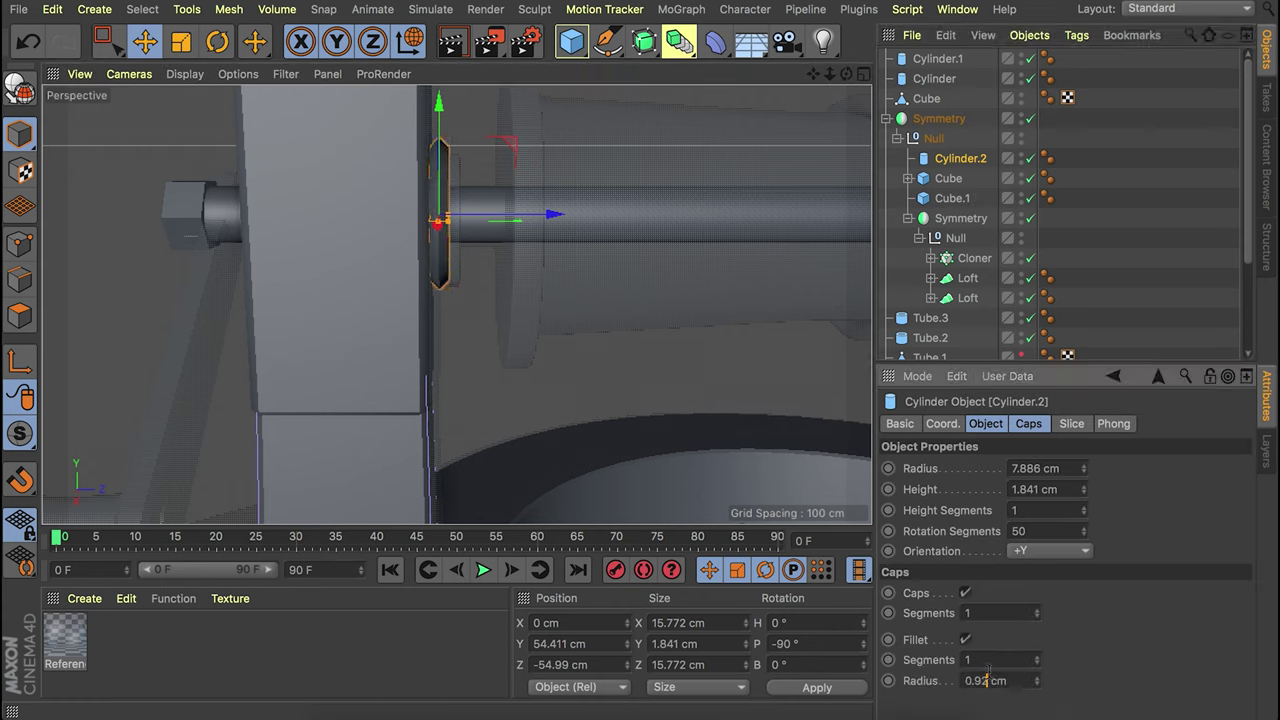
{"action": "key", "text": "Return"}
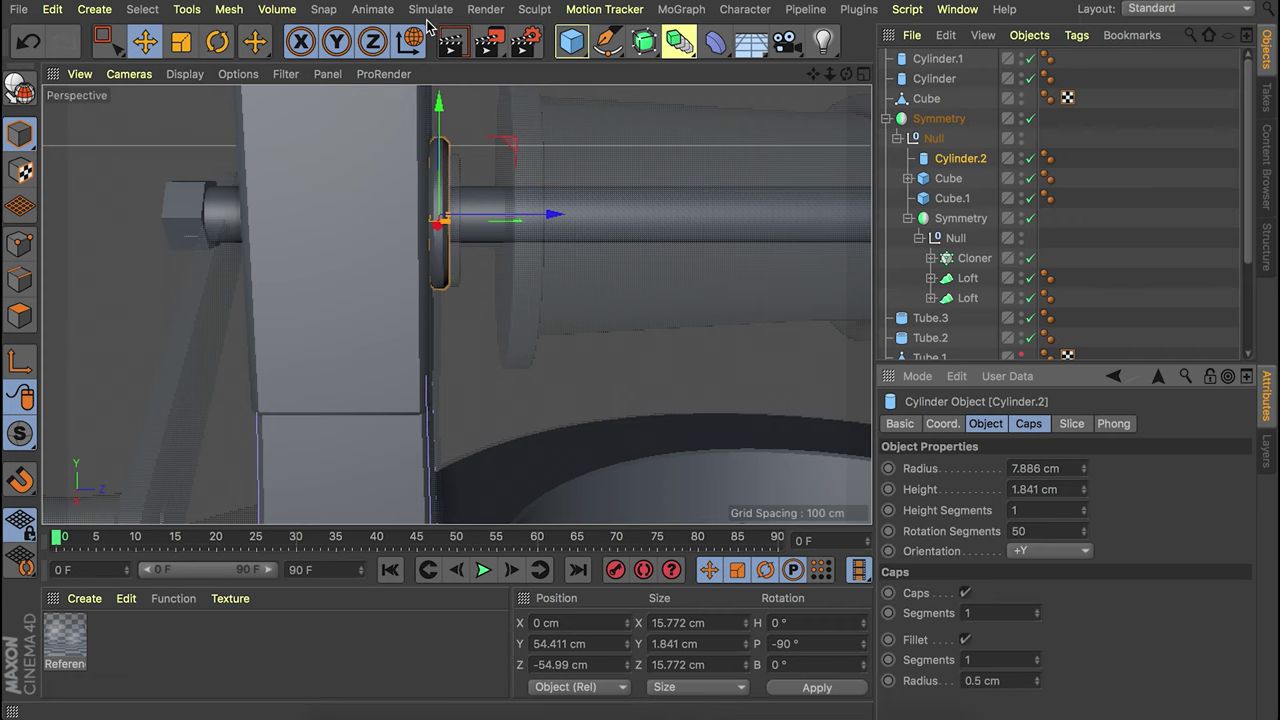
{"action": "left_click_drag", "start_coordinate": [437, 206], "coordinate": [405, 202], "text": "alt"}
{"action": "double_click", "coordinate": [1001, 681]}
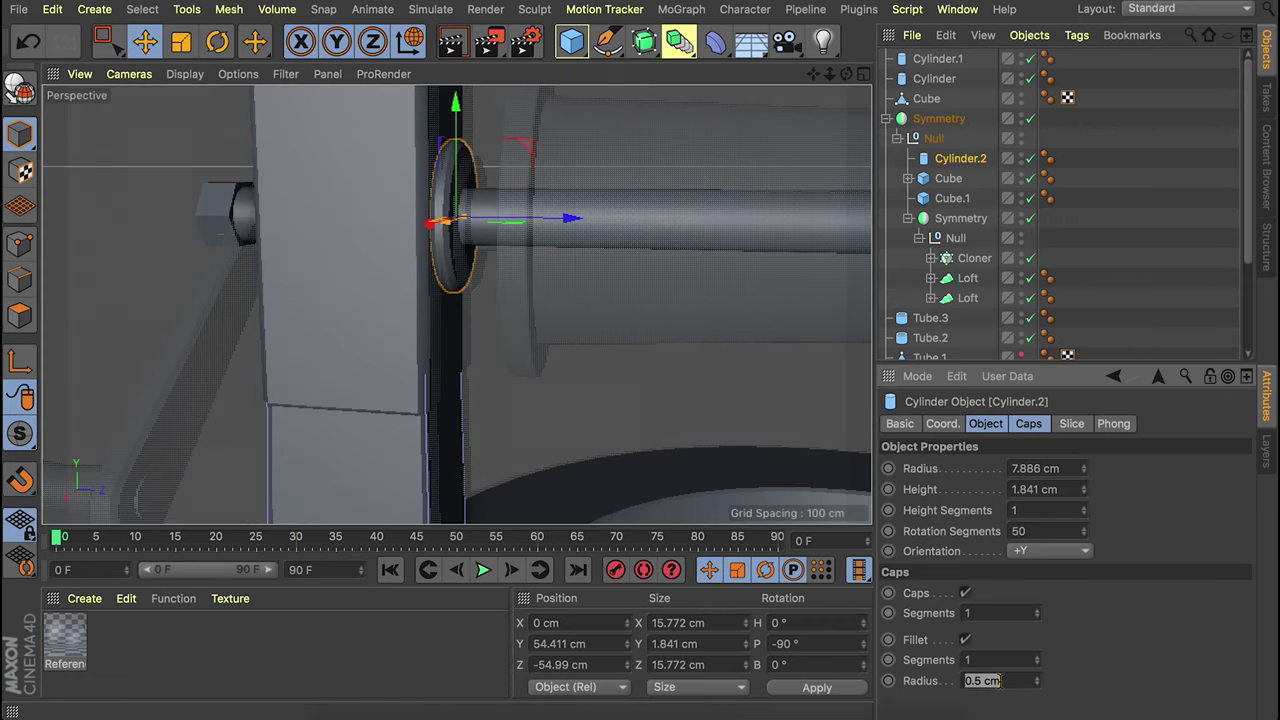
{"action": "type", "text": ".2"}
{"action": "key", "text": "Return"}
Duplicate the disc inward along the axle to Z -47.117 cm, with a radius of 17.886 cm and a height of 2.841 cm.
{"action": "left_click_drag", "start_coordinate": [693, 291], "coordinate": [558, 248], "text": "alt"}
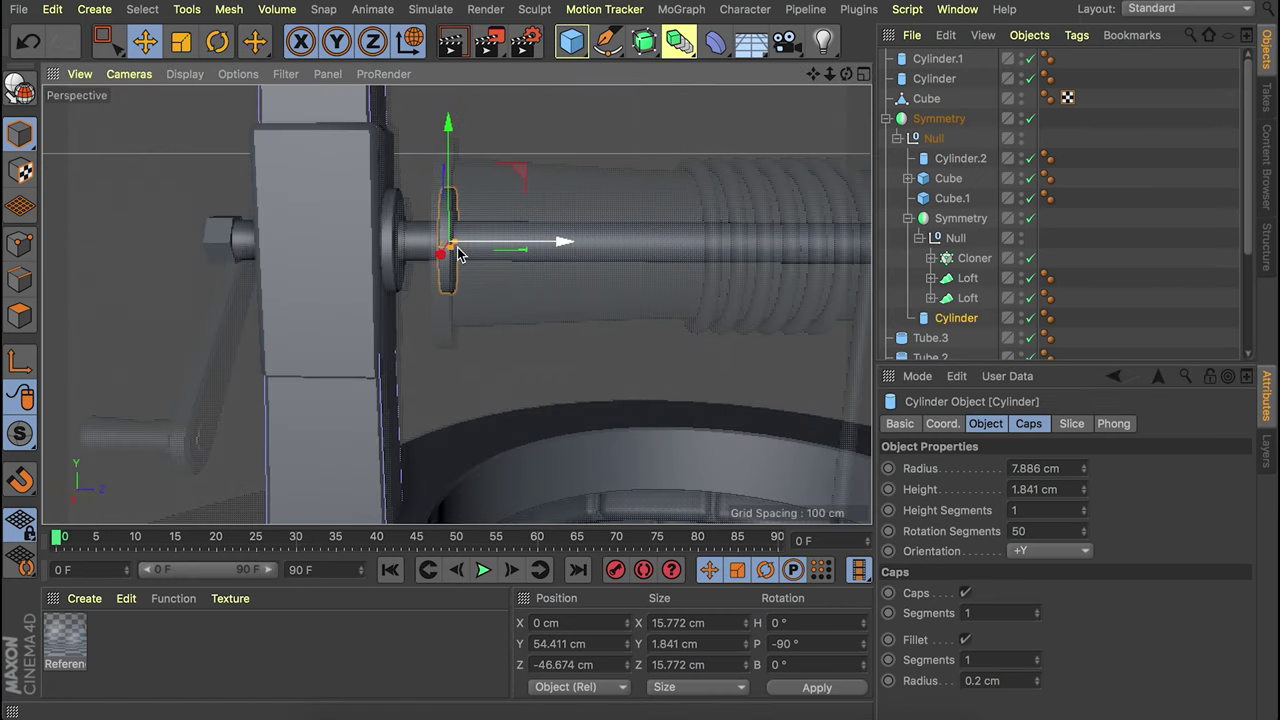
{"action": "scroll", "coordinate": [480, 269], "scroll_direction": "up", "scroll_amount": 3}
{"action": "left_click_drag", "start_coordinate": [1084, 471], "coordinate": [1084, 460]}
{"action": "left_click_drag", "start_coordinate": [400, 262], "coordinate": [462, 279], "text": "alt"}
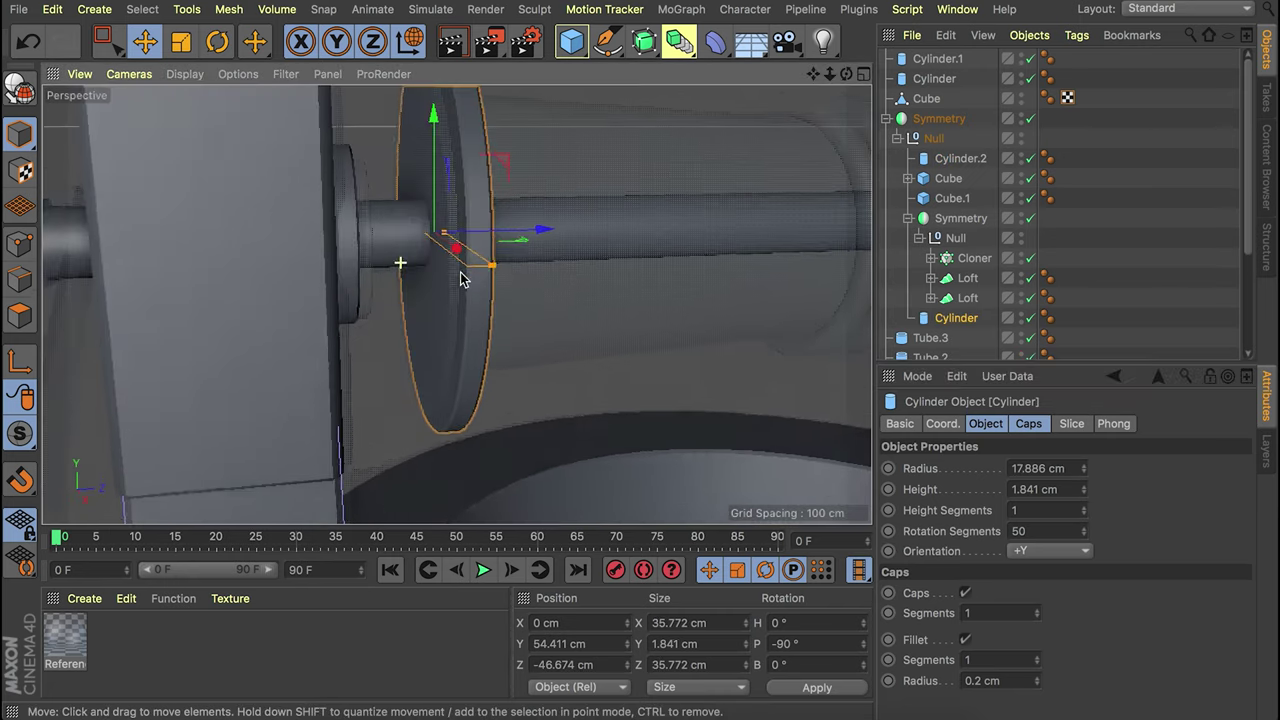
{"action": "left_click", "coordinate": [1084, 487]}
{"action": "left_click_drag", "start_coordinate": [519, 229], "coordinate": [514, 229]}
{"action": "left_click", "coordinate": [999, 680]}
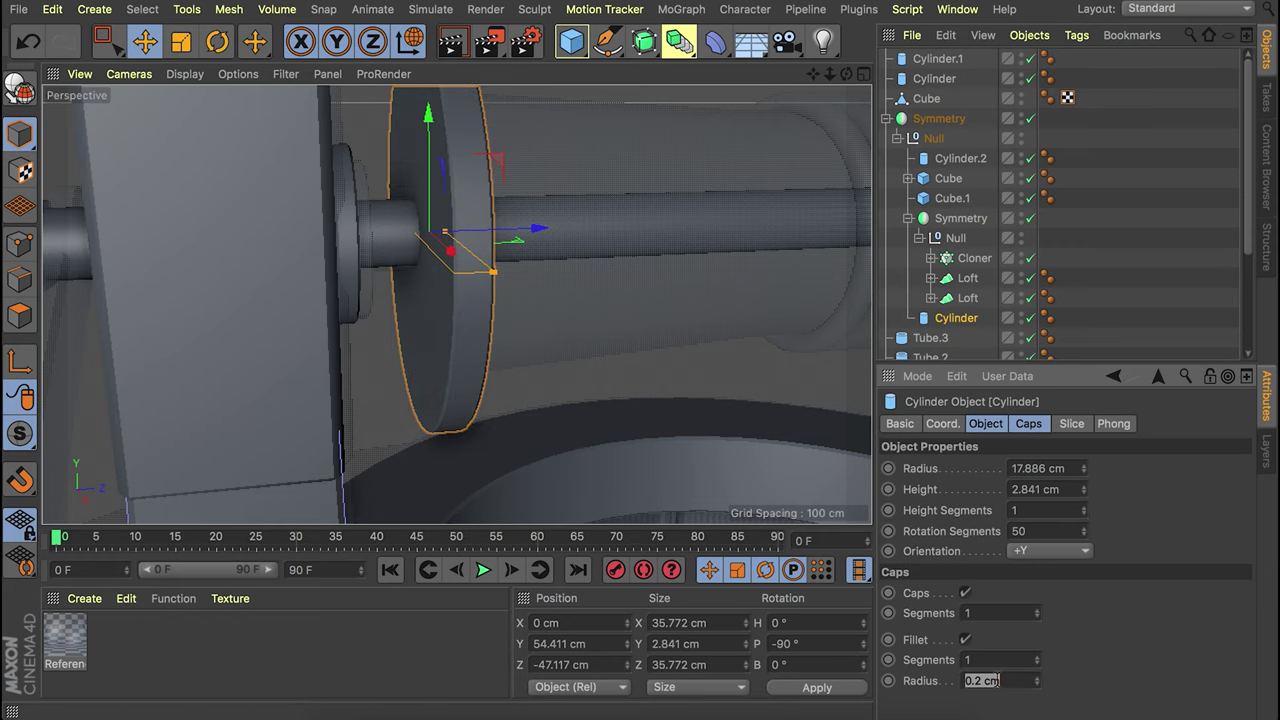
{"action": "key", "text": "Return"}
Duplicate the hexagonal bolt head and place the copy at the opposite end of the axle, at Z 76.319 cm.
{"action": "middle_click_drag", "start_coordinate": [690, 250], "coordinate": [520, 240], "text": "alt"}
{"action": "right_click_drag", "start_coordinate": [629, 231], "coordinate": [580, 258], "text": "alt"}
{"action": "left_click_drag", "start_coordinate": [580, 260], "coordinate": [174, 230], "text": "alt"}
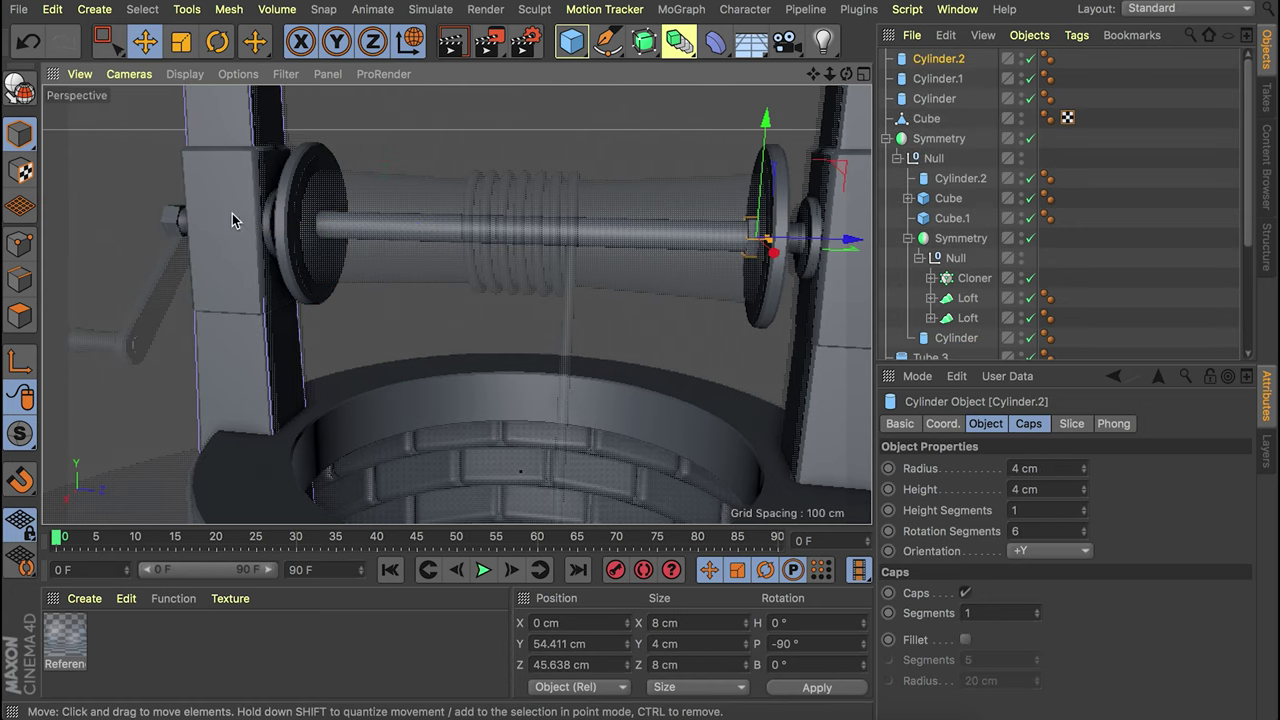
{"action": "mouse_move", "coordinate": [229, 214]}
{"action": "left_mouse_down", "text": "alt"}
{"action": "mouse_move", "coordinate": [170, 245]}
{"action": "mouse_move", "coordinate": [251, 214]}
{"action": "left_mouse_up", "text": "alt"}
{"action": "left_click_drag", "start_coordinate": [586, 240], "coordinate": [634, 222]}
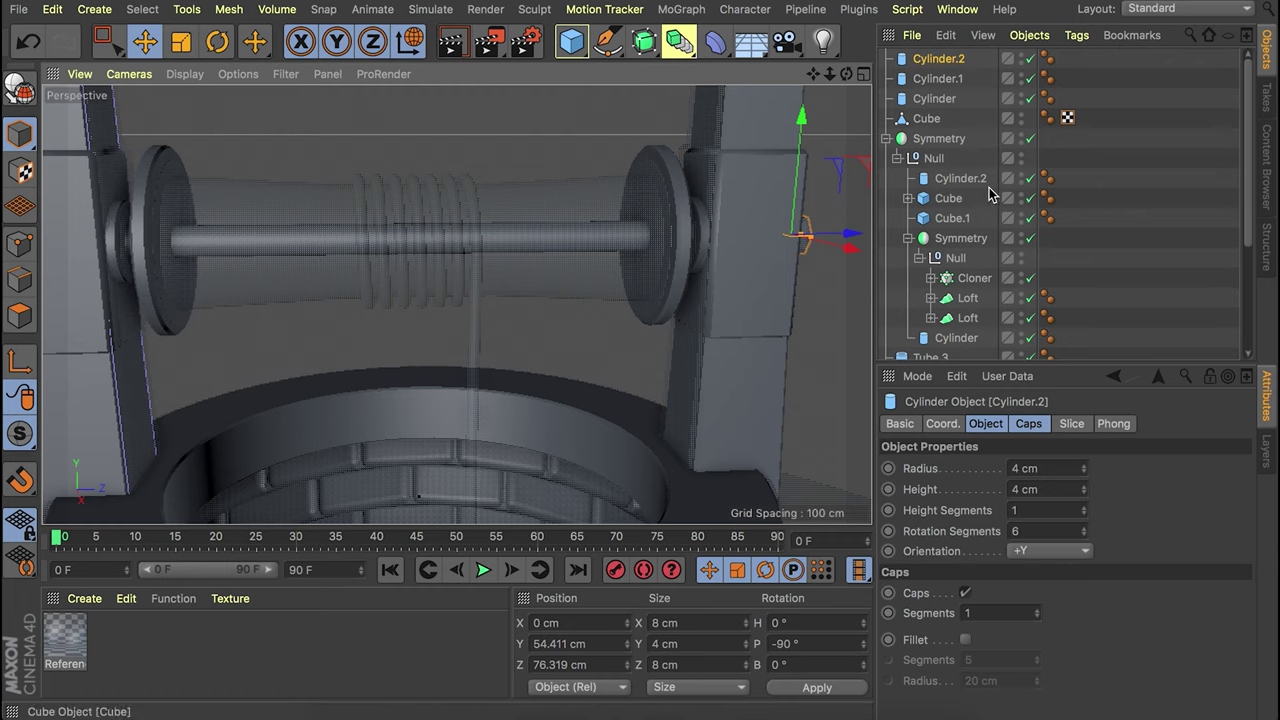
Duplicate the axle cylinder and resize the copy into a drum of about 14.5 cm radius and 95.3 cm height between the discs.
{"action": "left_click", "coordinate": [934, 98]}
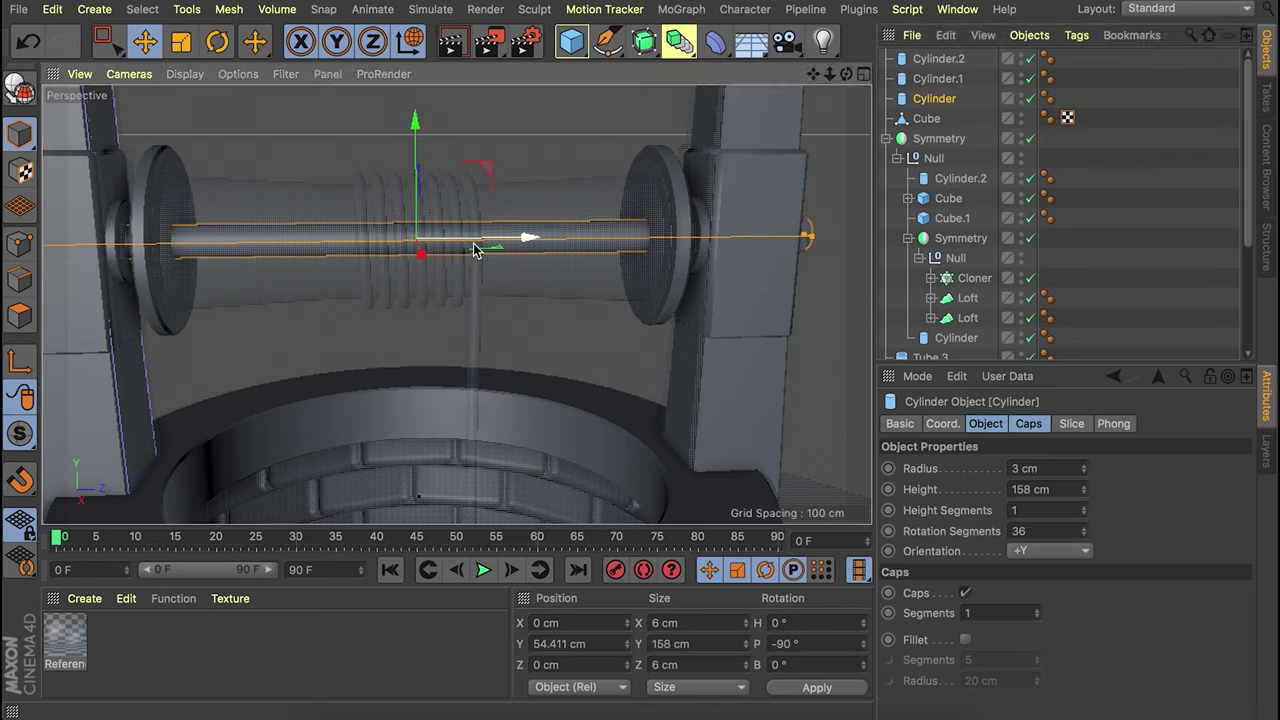
{"action": "key", "text": "ctrl+v"}
{"action": "left_click_drag", "start_coordinate": [810, 237], "coordinate": [683, 247]}
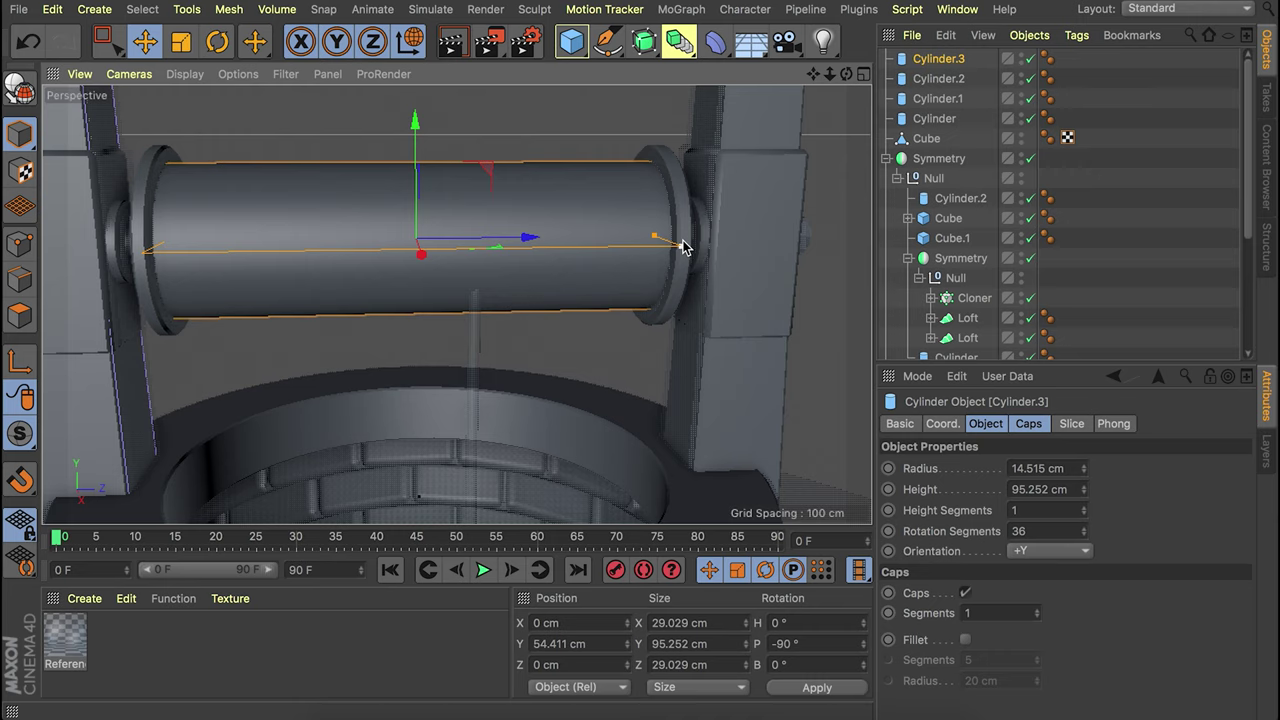
Set the drum cylinder's height segments to 3 and show wireframe lines over the viewport shading.
{"action": "left_click", "coordinate": [1084, 507]}
{"action": "left_click", "coordinate": [1084, 507]}
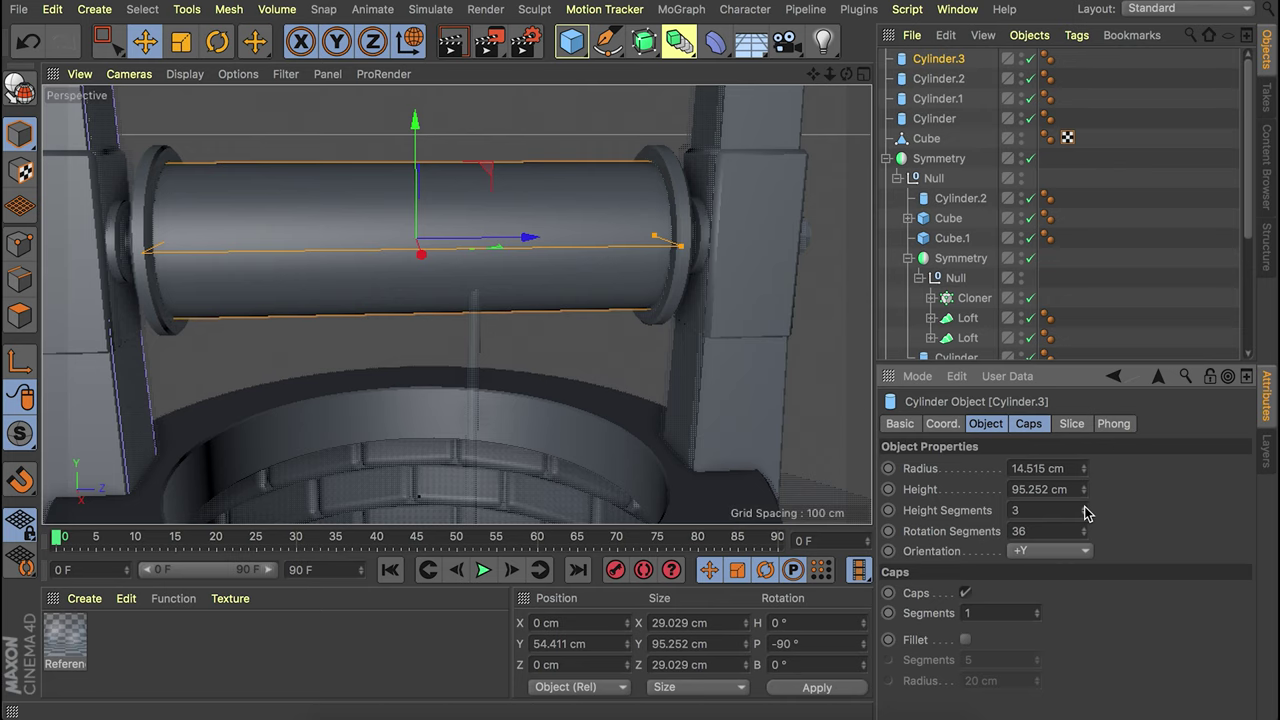
{"action": "left_click", "coordinate": [185, 74]}
{"action": "left_click", "coordinate": [215, 121]}
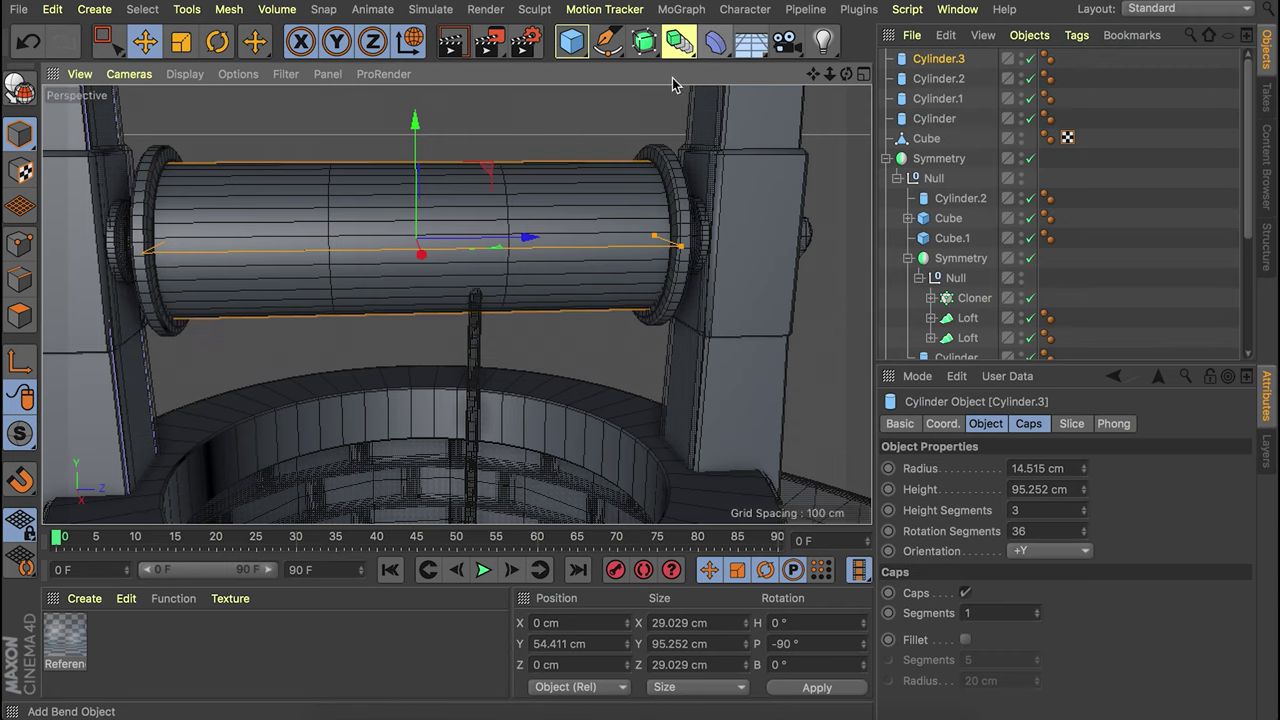
Add a Bulge deformer as a child of the drum cylinder and set its strength to -15 %.
{"action": "left_click", "coordinate": [714, 45]}
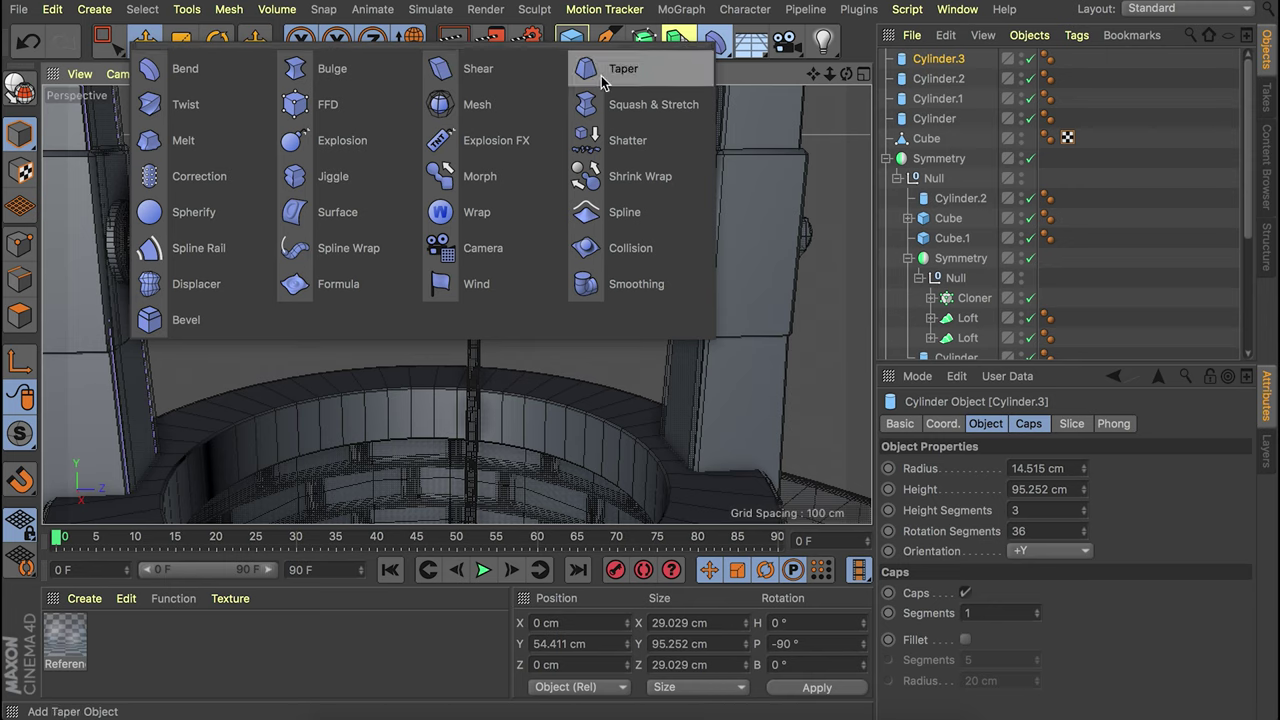
{"action": "left_click", "coordinate": [349, 80], "text": "shift"}
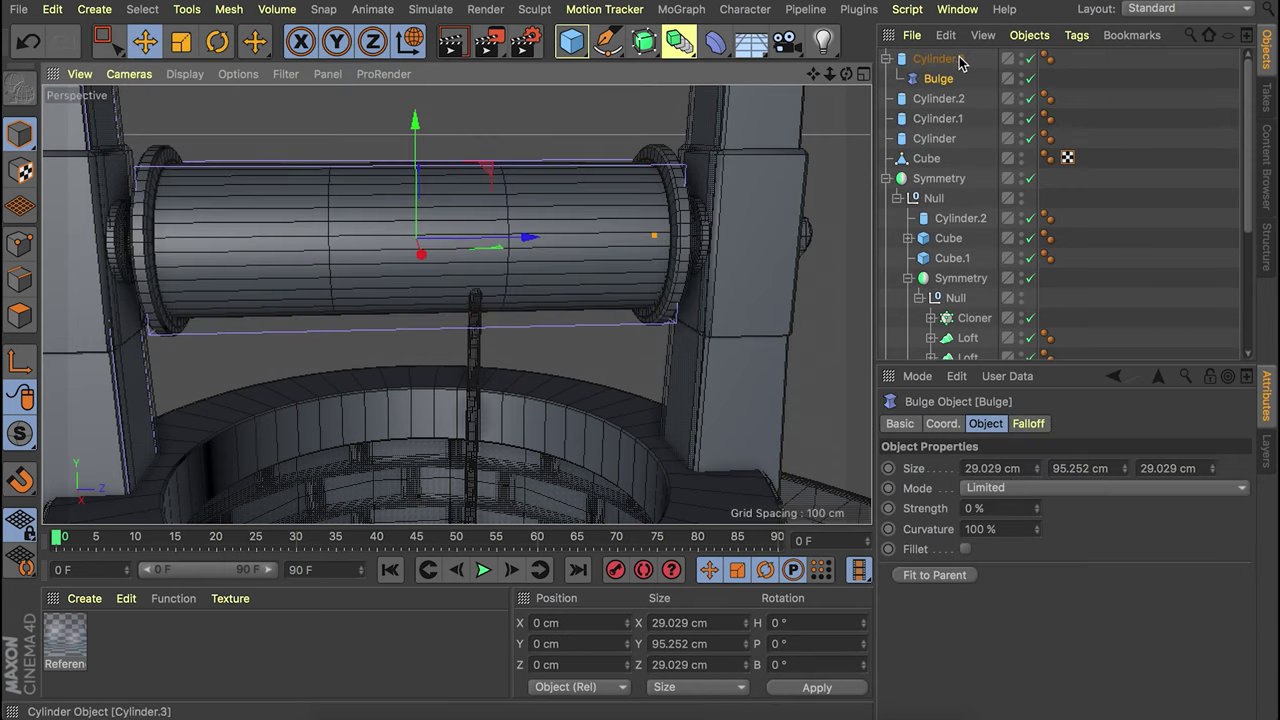
{"action": "left_click_drag", "start_coordinate": [1036, 515], "coordinate": [1038, 521]}
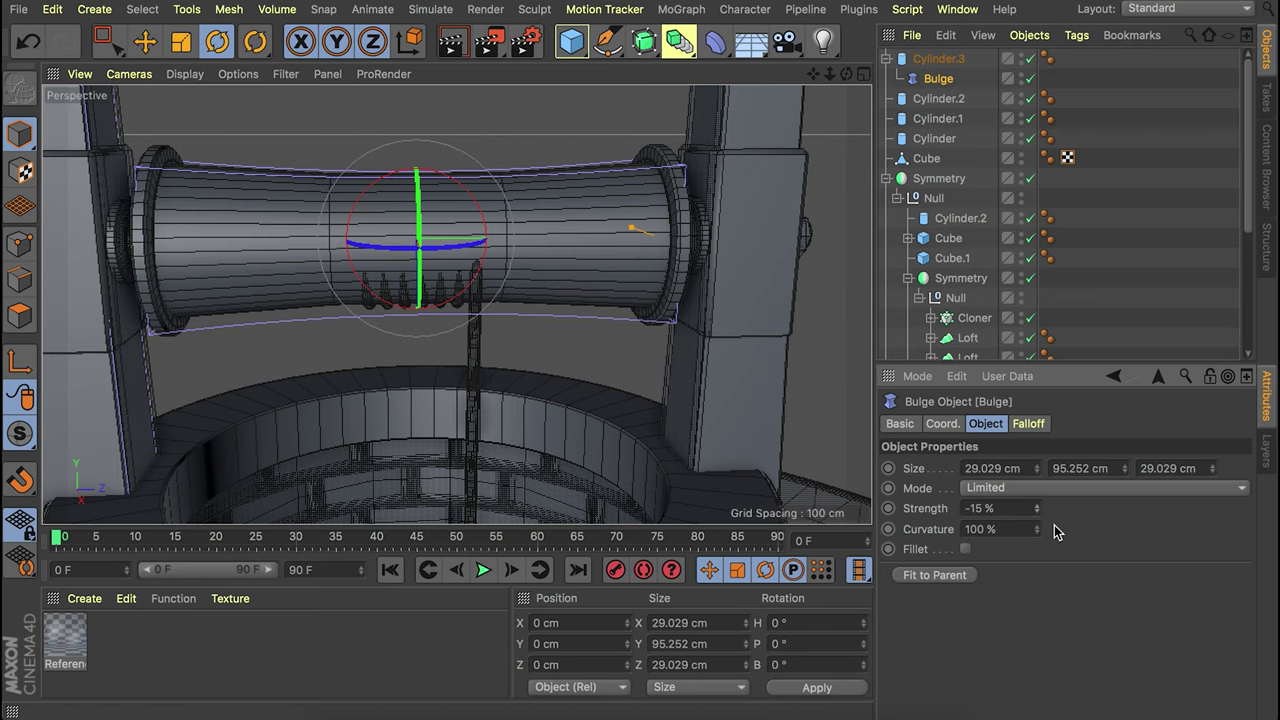
Hide the Reference object in the viewport.
{"action": "left_click", "coordinate": [1137, 197]}
{"action": "mouse_move", "coordinate": [503, 255]}
{"action": "left_mouse_down", "text": "alt"}
{"action": "mouse_move", "coordinate": [689, 261]}
{"action": "mouse_move", "coordinate": [525, 254]}
{"action": "left_mouse_up", "text": "alt"}
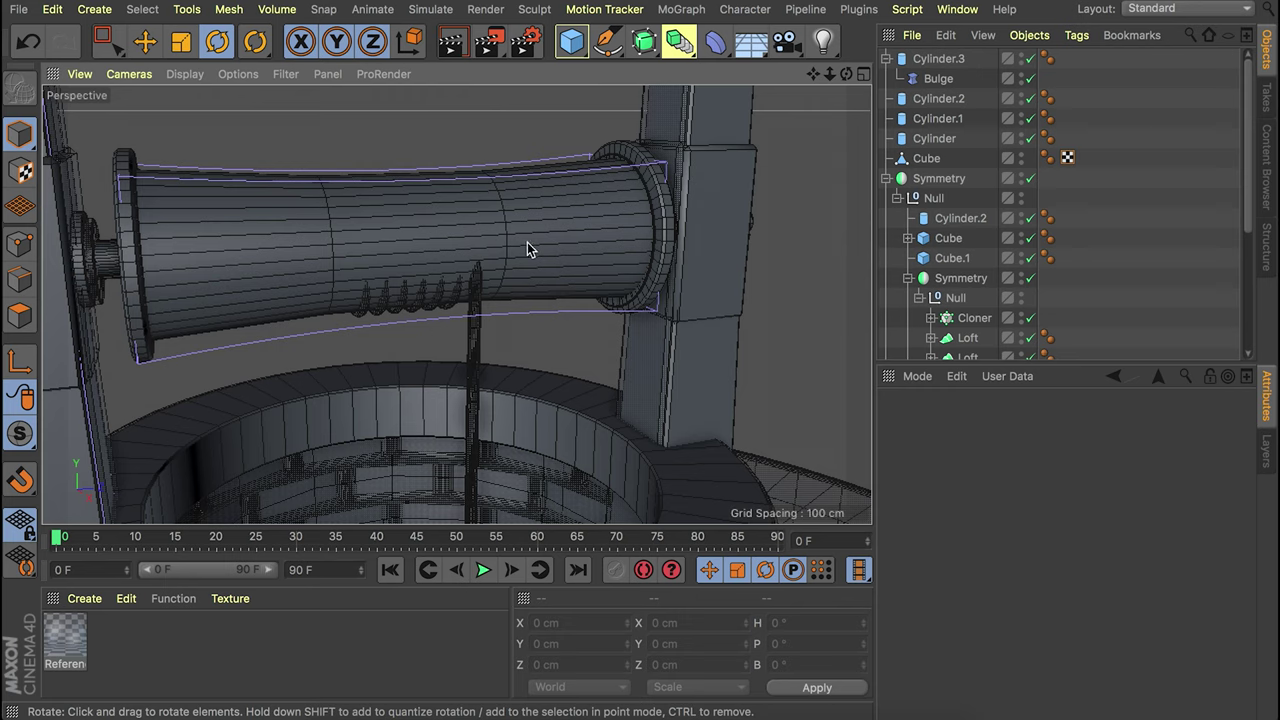
{"action": "scroll", "coordinate": [985, 222], "scroll_direction": "down", "scroll_amount": 5}
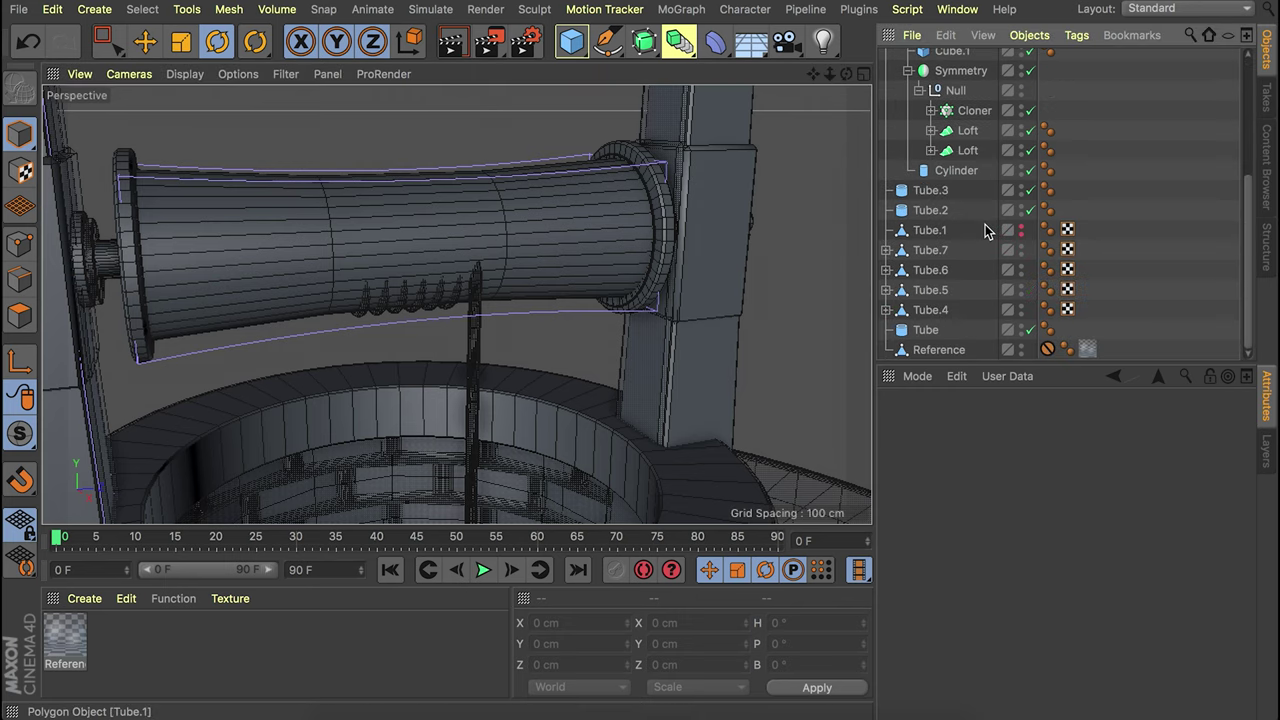
{"action": "left_click", "coordinate": [1021, 347]}
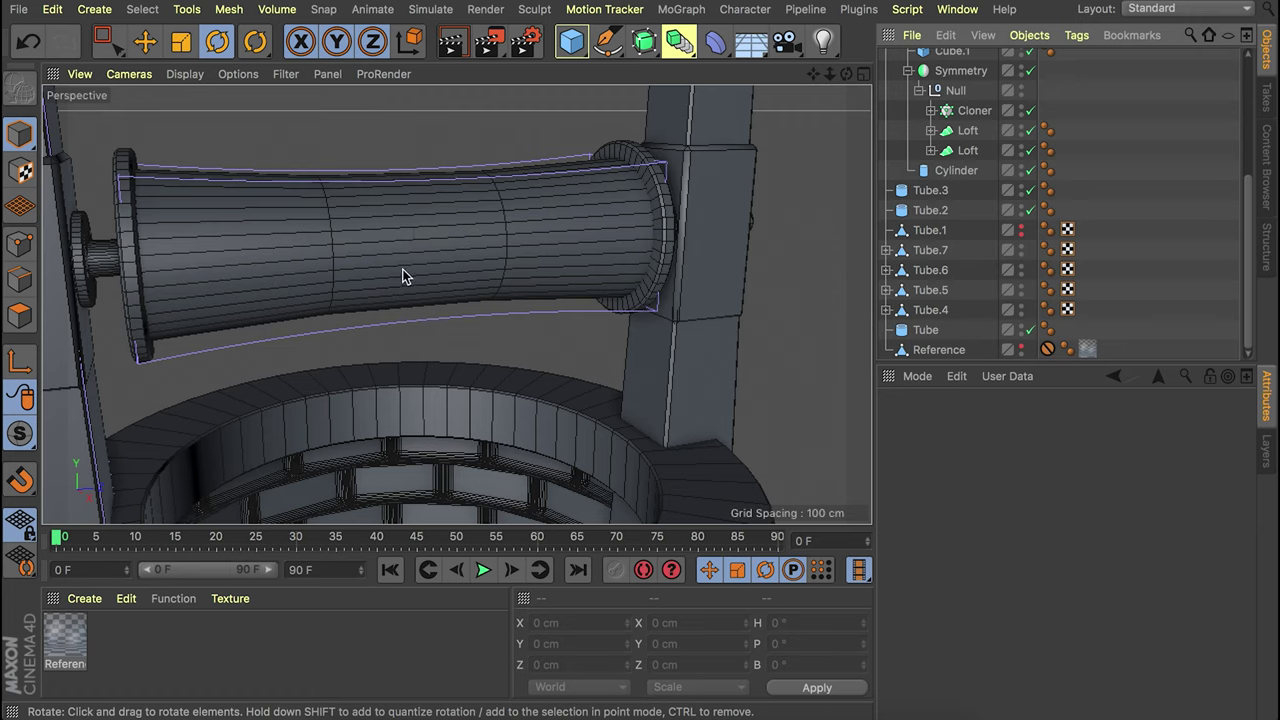
Add a Helix spline aligned with the drum cylinder and place it above that cylinder in the object hierarchy.
{"action": "left_click", "coordinate": [607, 40]}
{"action": "left_click", "coordinate": [790, 140]}
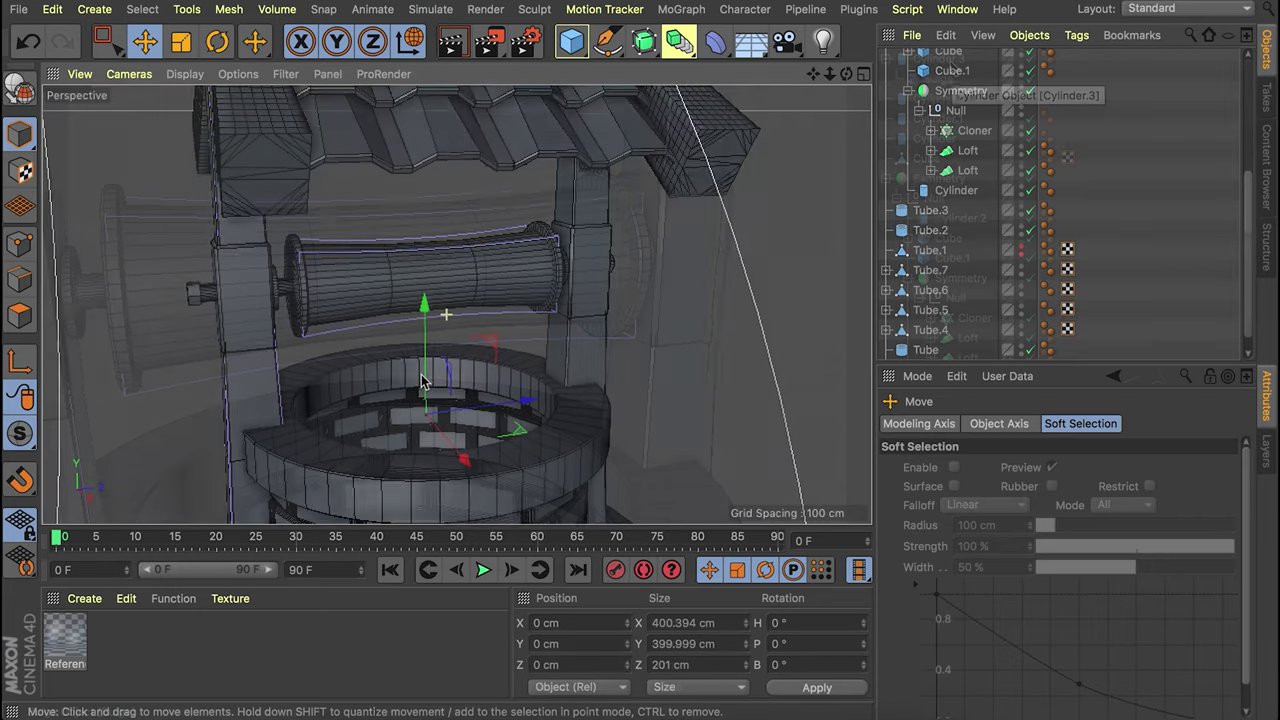
{"action": "left_click", "coordinate": [940, 59]}
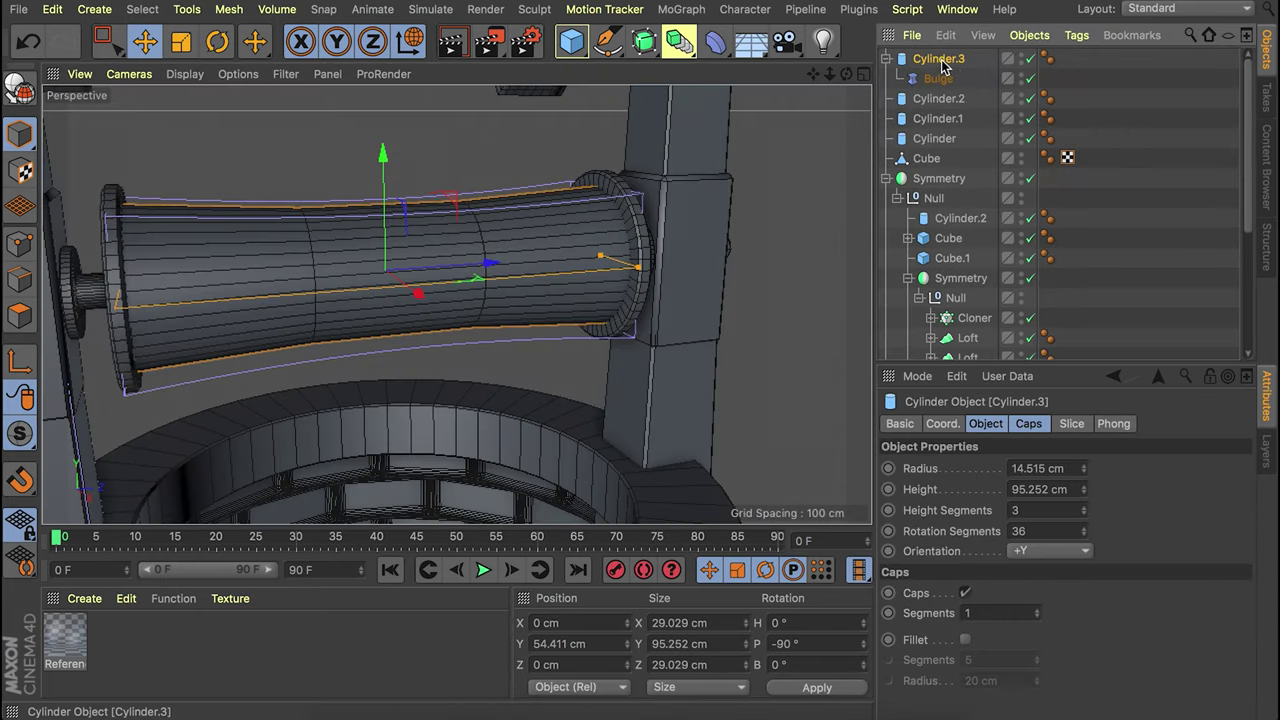
{"action": "left_click", "coordinate": [607, 40]}
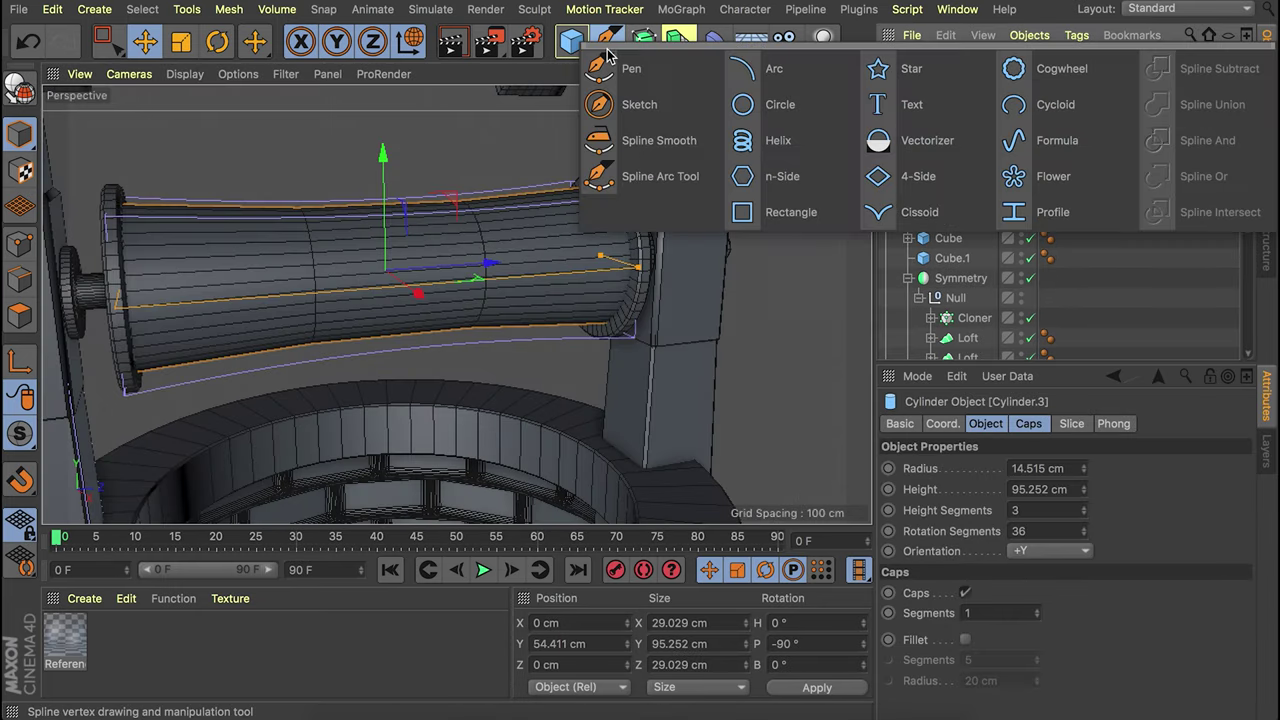
{"action": "left_click", "coordinate": [793, 141]}
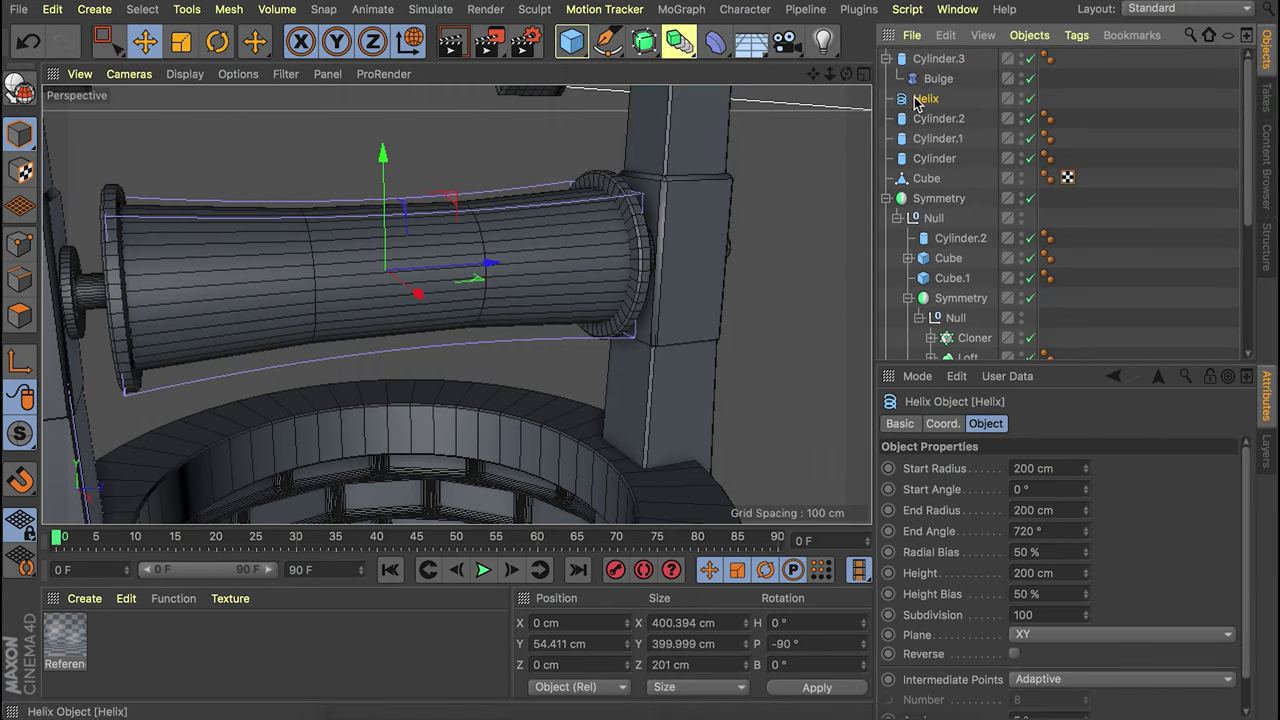
{"action": "left_click_drag", "start_coordinate": [926, 58], "coordinate": [927, 58]}
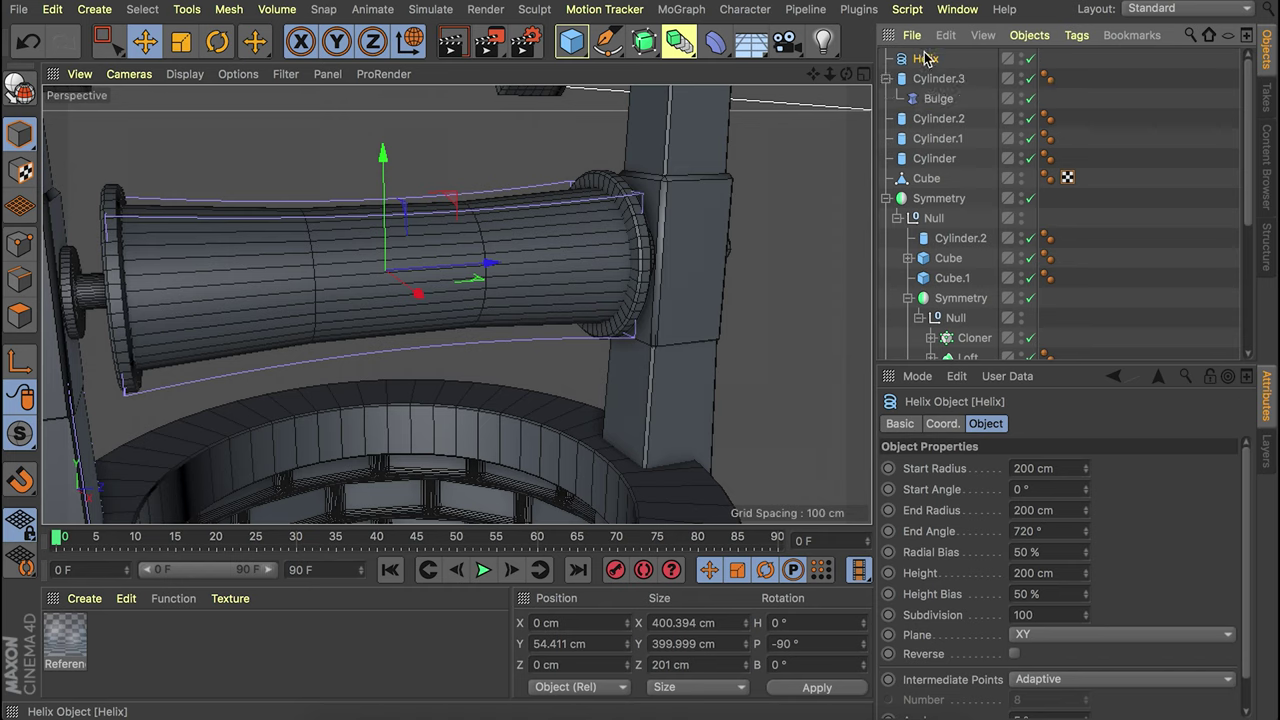
Scale the helix down to a radius and height of about 21.2 cm and set its plane to XZ.
{"action": "key", "text": "t"}
{"action": "left_click_drag", "start_coordinate": [528, 250], "coordinate": [396, 272]}
{"action": "left_click", "coordinate": [929, 60]}
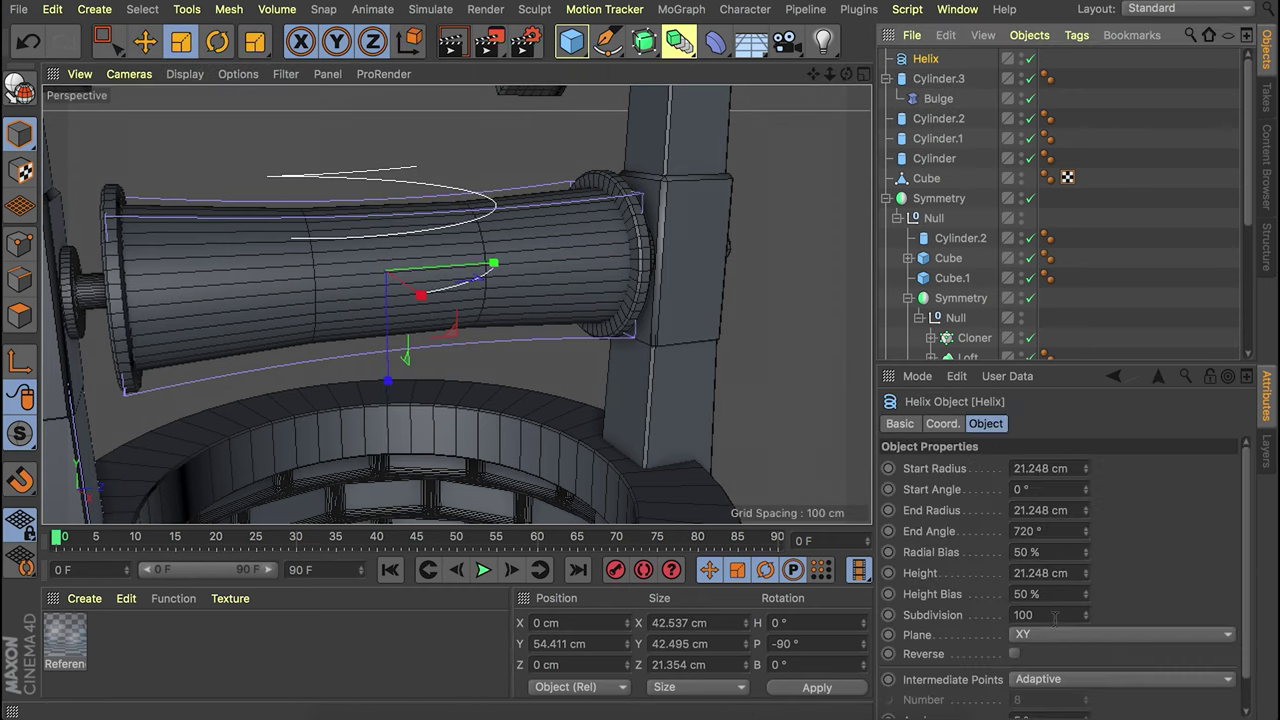
{"action": "left_click", "coordinate": [1054, 640]}
{"action": "scroll", "coordinate": [1054, 645], "scroll_direction": "down", "scroll_amount": 1}
{"action": "scroll", "coordinate": [1054, 645], "scroll_direction": "up", "scroll_amount": 1}
{"action": "scroll", "coordinate": [1056, 644], "scroll_direction": "down", "scroll_amount": 2}
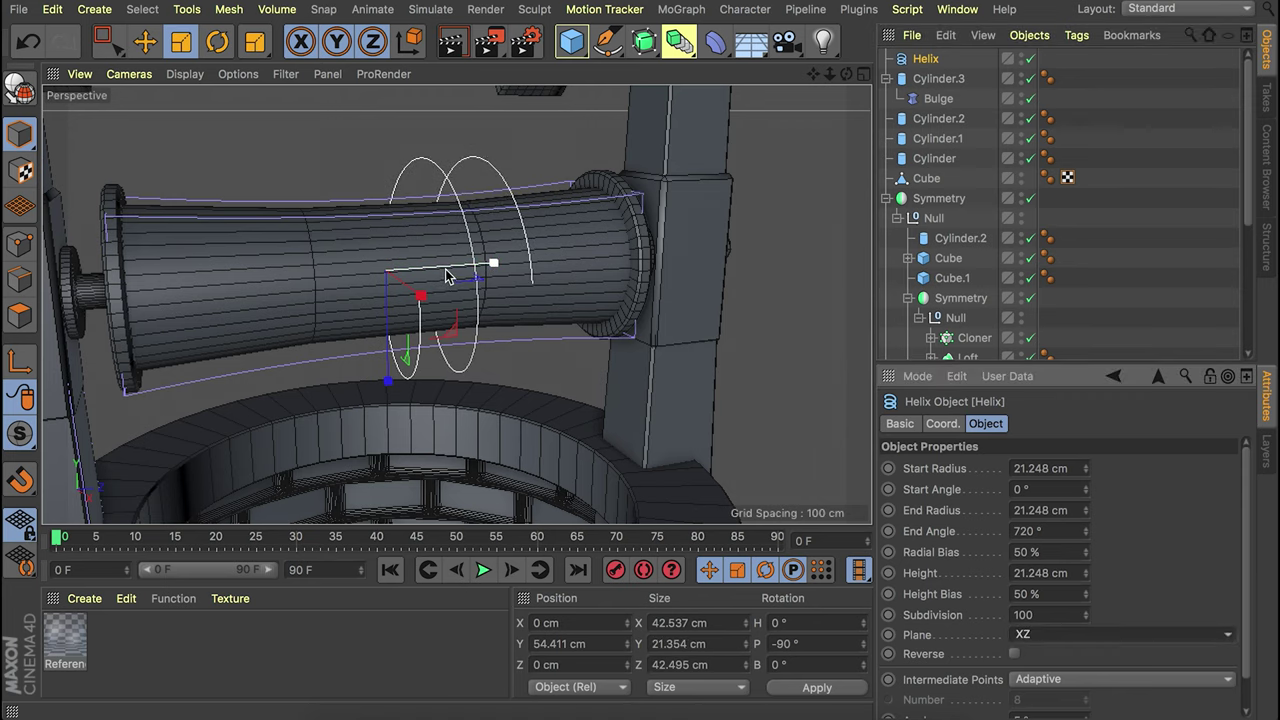
Move the helix along the drum's axis to Z -17.01 cm.
{"action": "key", "text": "e"}
{"action": "left_click_drag", "start_coordinate": [488, 270], "coordinate": [405, 272]}
{"action": "right_click_drag", "start_coordinate": [329, 291], "coordinate": [468, 290], "text": "alt"}
{"action": "right_click_drag", "start_coordinate": [457, 306], "coordinate": [272, 268], "text": "alt"}
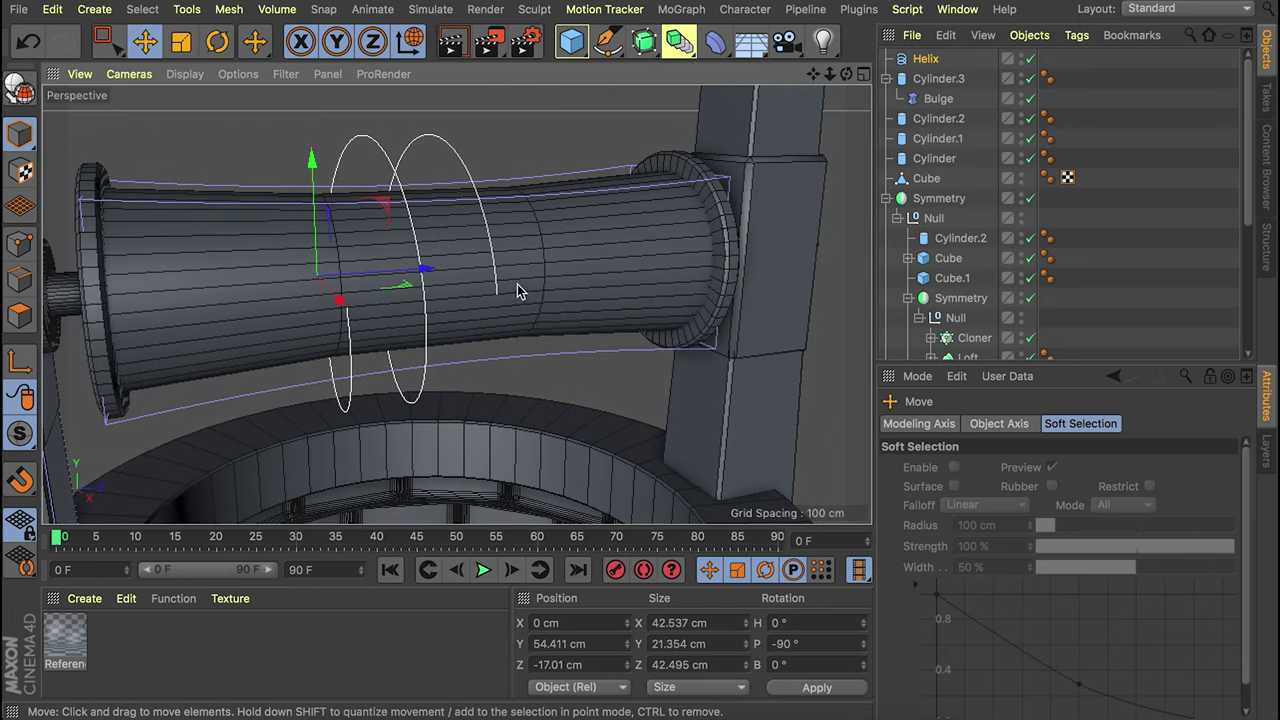
Scale the helix down uniformly to a radius and height of about 13.5 cm so it hugs the drum.
{"action": "left_click_drag", "start_coordinate": [445, 307], "coordinate": [437, 289], "text": "alt"}
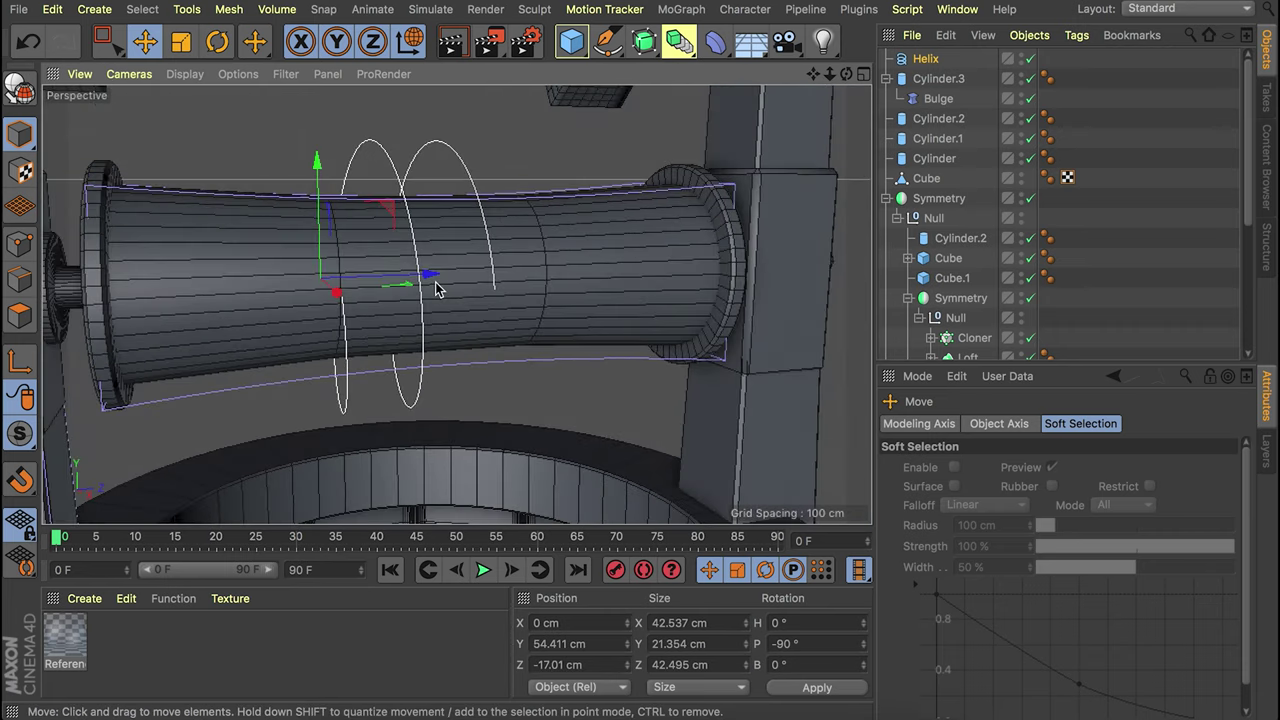
{"action": "left_click", "coordinate": [926, 59]}
{"action": "key", "text": "t"}
{"action": "left_click_drag", "start_coordinate": [583, 262], "coordinate": [237, 277]}
{"action": "scroll", "coordinate": [429, 206], "scroll_direction": "up", "scroll_amount": 5}
{"action": "left_click_drag", "start_coordinate": [491, 194], "coordinate": [459, 268], "text": "alt"}
{"action": "right_click_drag", "start_coordinate": [560, 234], "coordinate": [540, 250], "text": "alt"}
Set the helix height to 22 cm and move it along the drum's axis to about Z -10.46 cm.
{"action": "left_click", "coordinate": [926, 60]}
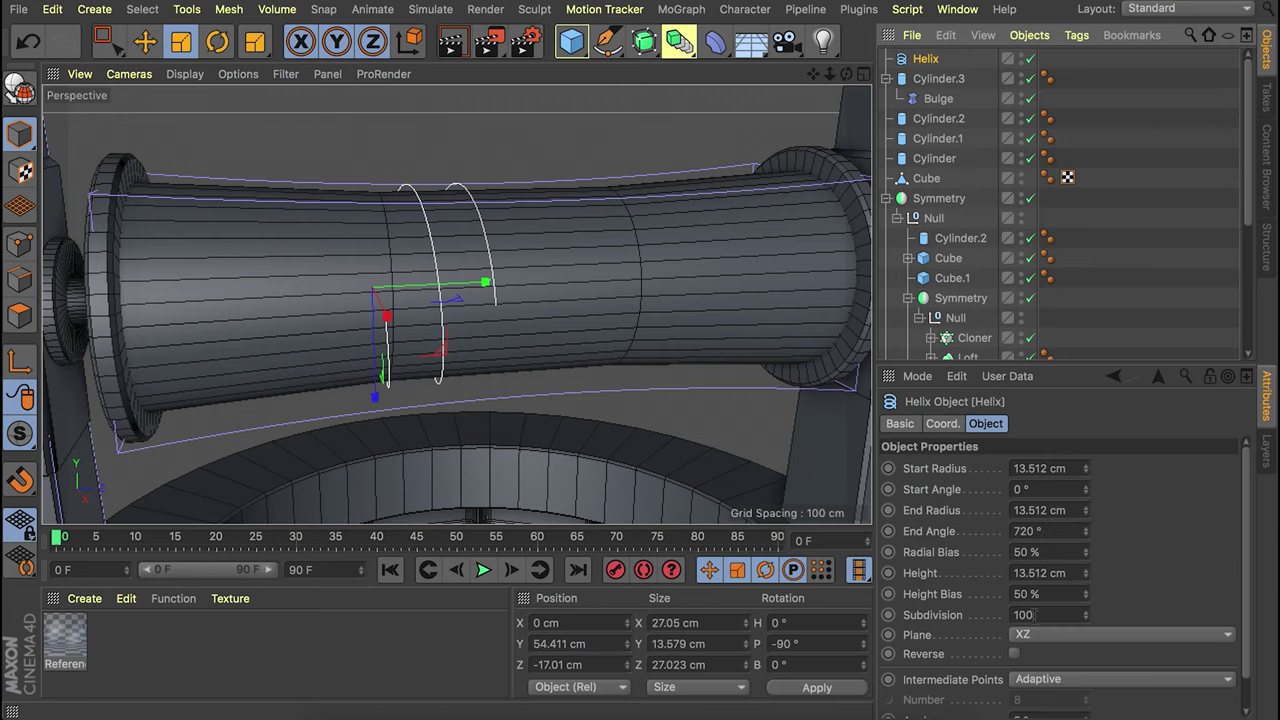
{"action": "left_click", "coordinate": [1041, 573]}
{"action": "type", "text": "22"}
{"action": "key", "text": "Return"}
{"action": "key", "text": "e"}
{"action": "left_click_drag", "start_coordinate": [481, 285], "coordinate": [529, 281]}
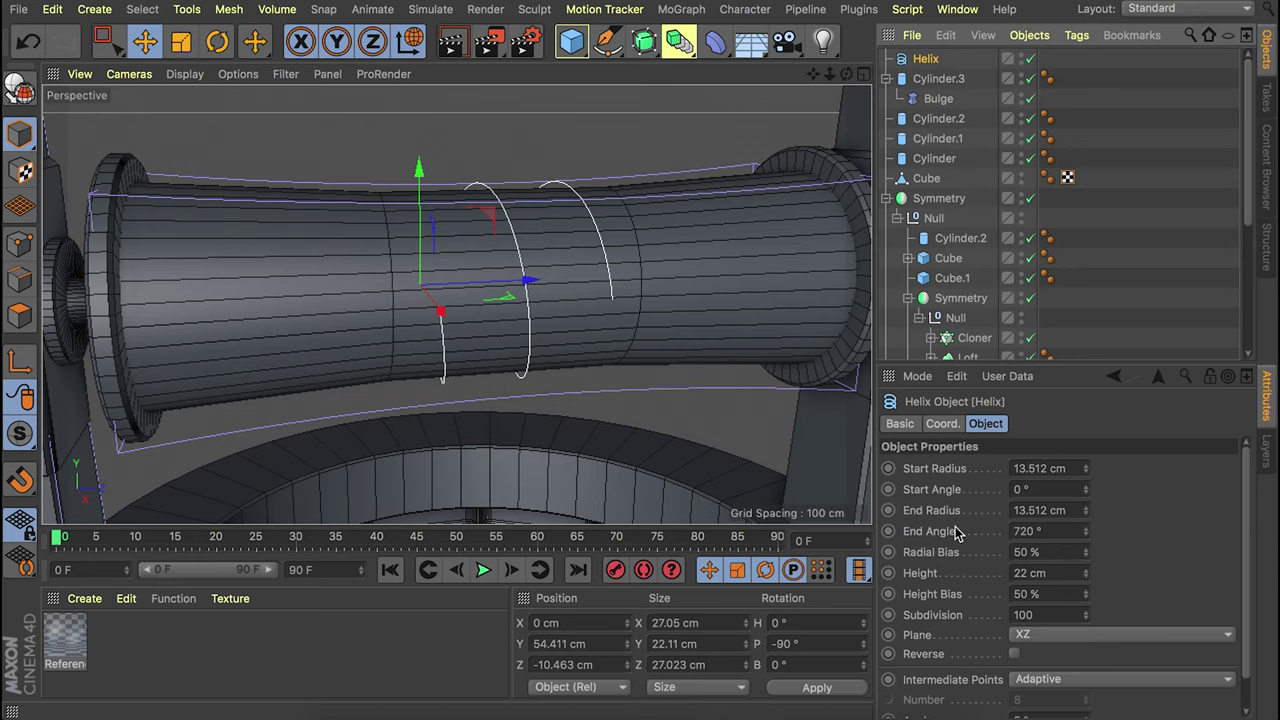
Set the helix's End Angle to 2281° to add more coils around the drum.
{"action": "left_click_drag", "start_coordinate": [1086, 532], "coordinate": [1107, 530]}
{"action": "left_click_drag", "start_coordinate": [621, 294], "coordinate": [706, 278], "text": "alt"}
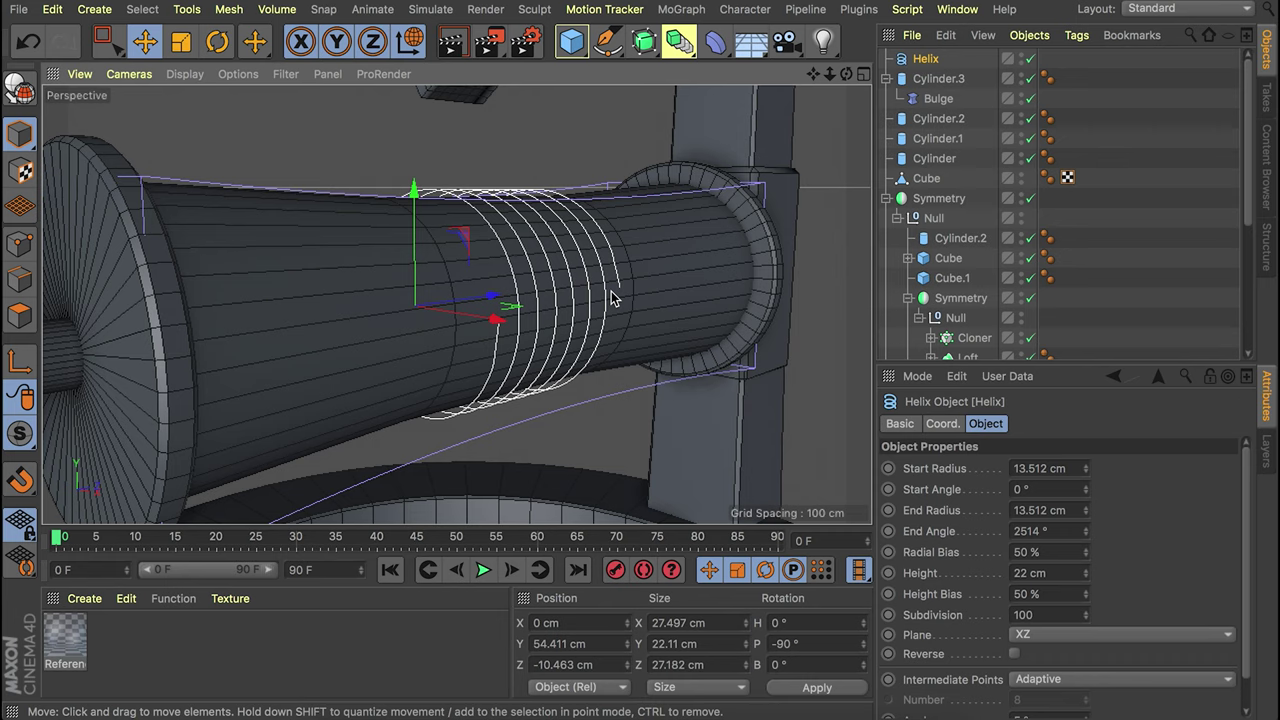
{"action": "double_click", "coordinate": [1040, 531]}
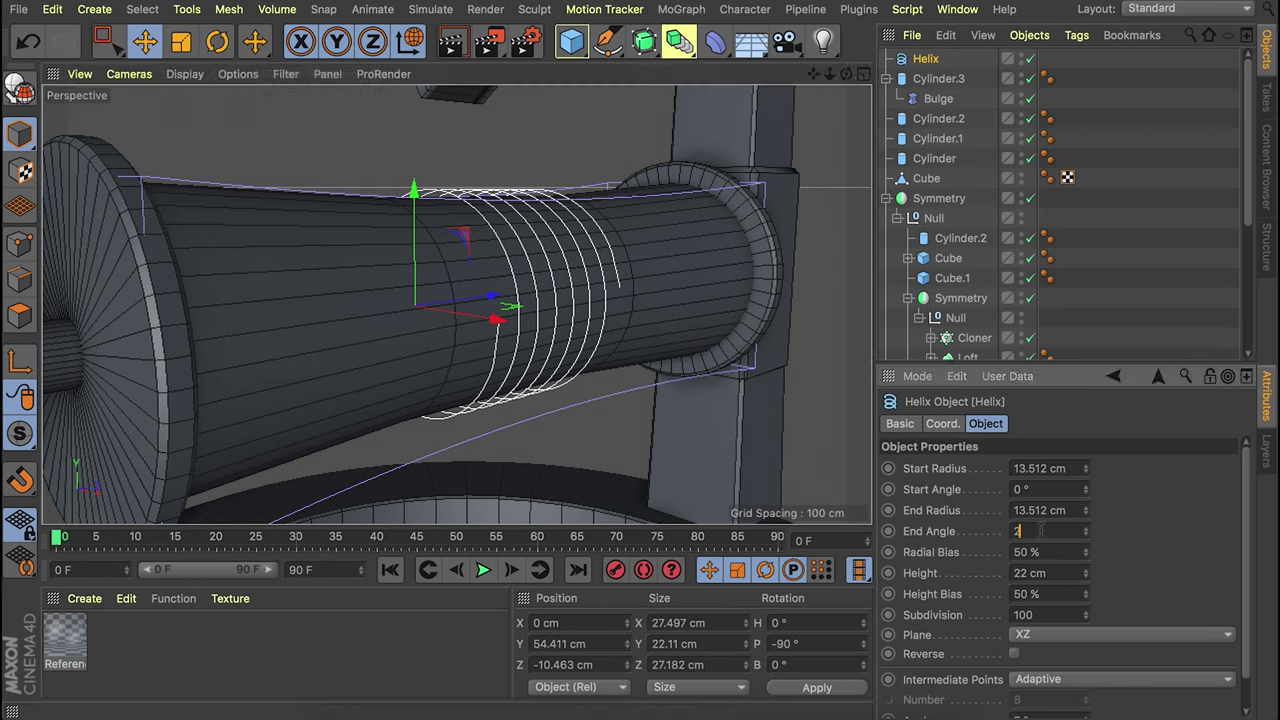
{"action": "key", "text": "Return"}
Rotate the helix to a pitch of -270° and move it along the drum's axis to about Z 11.56 cm.
{"action": "mouse_move", "coordinate": [560, 277]}
{"action": "left_mouse_down", "text": "alt"}
{"action": "mouse_move", "coordinate": [784, 275]}
{"action": "mouse_move", "coordinate": [403, 276]}
{"action": "mouse_move", "coordinate": [467, 243]}
{"action": "mouse_move", "coordinate": [586, 322]}
{"action": "mouse_move", "coordinate": [563, 429]}
{"action": "mouse_move", "coordinate": [522, 453]}
{"action": "left_mouse_up", "text": "alt"}
{"action": "key", "text": "r"}
{"action": "key", "text": "e"}
{"action": "left_click_drag", "start_coordinate": [537, 297], "coordinate": [651, 294]}
{"action": "right_click_drag", "start_coordinate": [651, 309], "coordinate": [582, 340], "text": "alt"}
{"action": "left_click_drag", "start_coordinate": [581, 340], "coordinate": [614, 346], "text": "alt"}
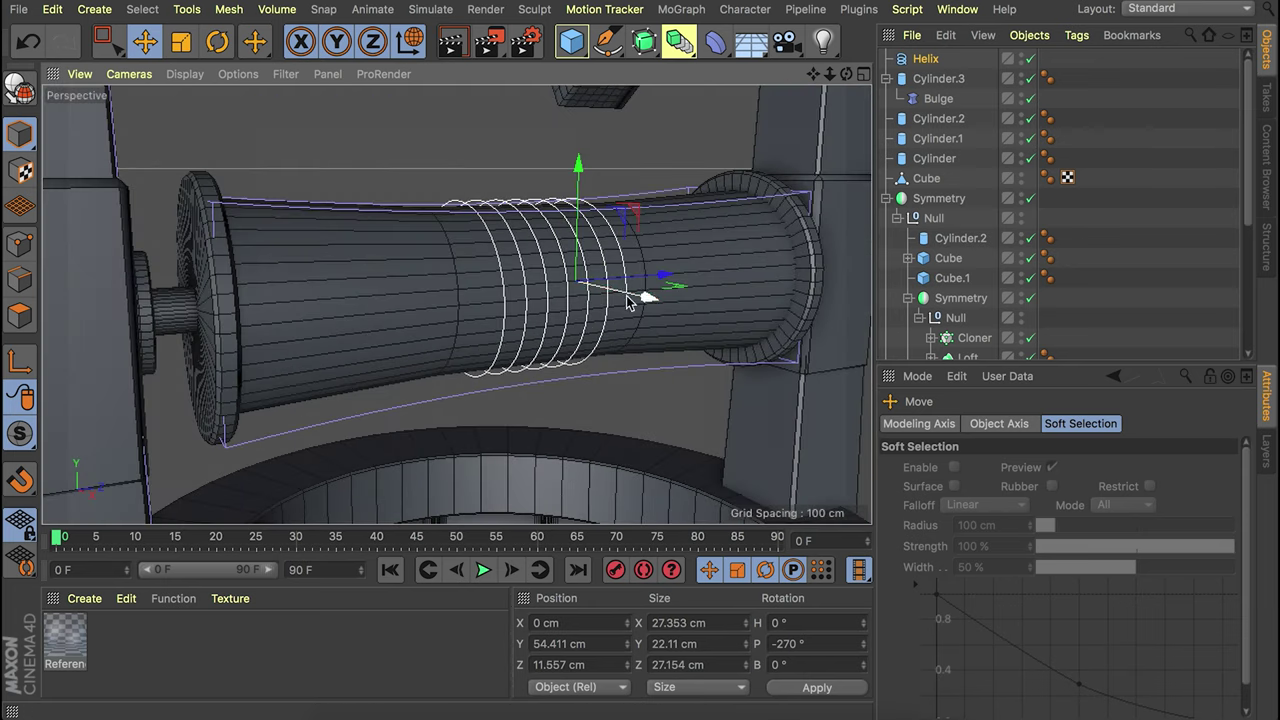
Add a Circle spline and scale it down to a diameter of about 21.2 cm.
{"action": "left_click", "coordinate": [1097, 124]}
{"action": "left_click", "coordinate": [608, 42]}
{"action": "left_click", "coordinate": [767, 110]}
{"action": "key", "text": "t"}
{"action": "left_click_drag", "start_coordinate": [370, 254], "coordinate": [172, 260]}
{"action": "left_click_drag", "start_coordinate": [510, 487], "coordinate": [503, 488]}
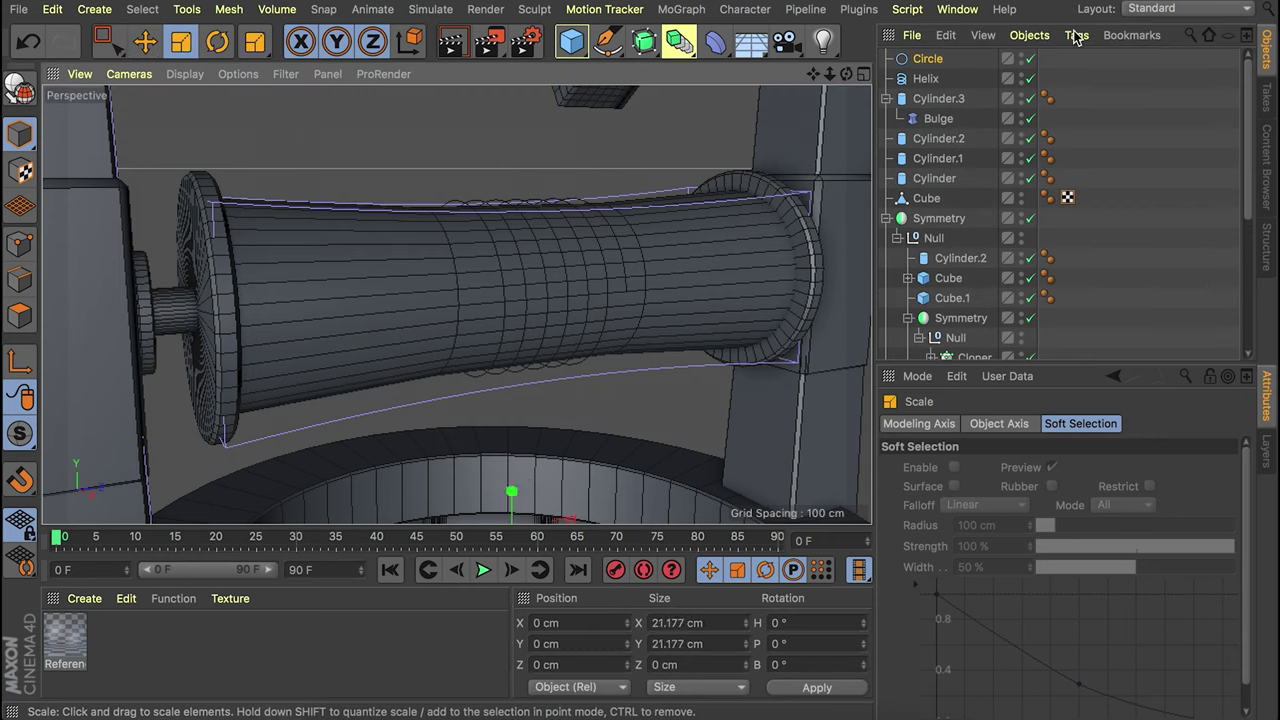
Add a Sweep generator and place the Circle and the Helix inside it, with the Circle as the profile.
{"action": "left_click_drag", "start_coordinate": [679, 41], "coordinate": [721, 140]}
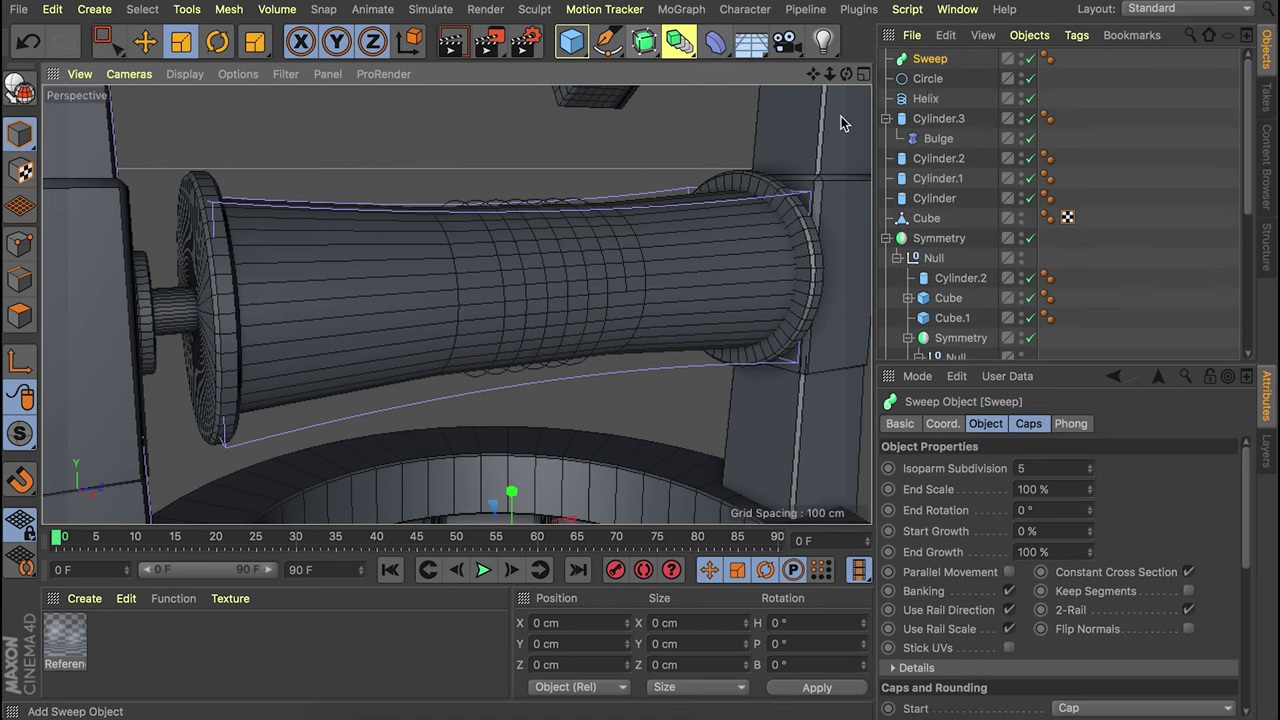
{"action": "left_click", "coordinate": [929, 83]}
{"action": "left_click", "coordinate": [930, 94], "text": "shift"}
{"action": "left_click_drag", "start_coordinate": [930, 82], "coordinate": [935, 62]}
Scale the Circle profile down to a diameter of about 2.2 cm to set the rope's thickness.
{"action": "left_click", "coordinate": [937, 79]}
{"action": "left_click_drag", "start_coordinate": [468, 216], "coordinate": [300, 222]}
{"action": "left_click_drag", "start_coordinate": [493, 503], "coordinate": [518, 503]}
{"action": "scroll", "coordinate": [590, 258], "scroll_direction": "up", "scroll_amount": 3}
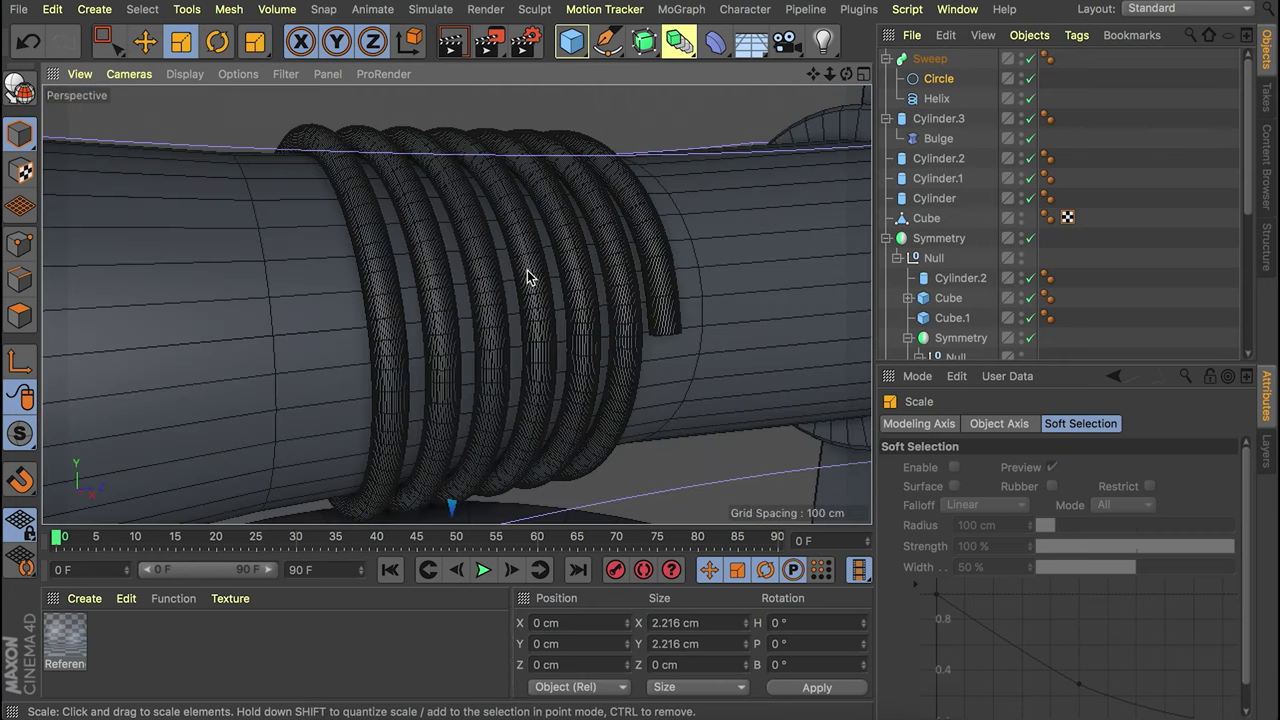
Set the Intermediate Points of both the Circle and the Helix to Natural.
{"action": "scroll", "coordinate": [530, 272], "scroll_direction": "up", "scroll_amount": 5}
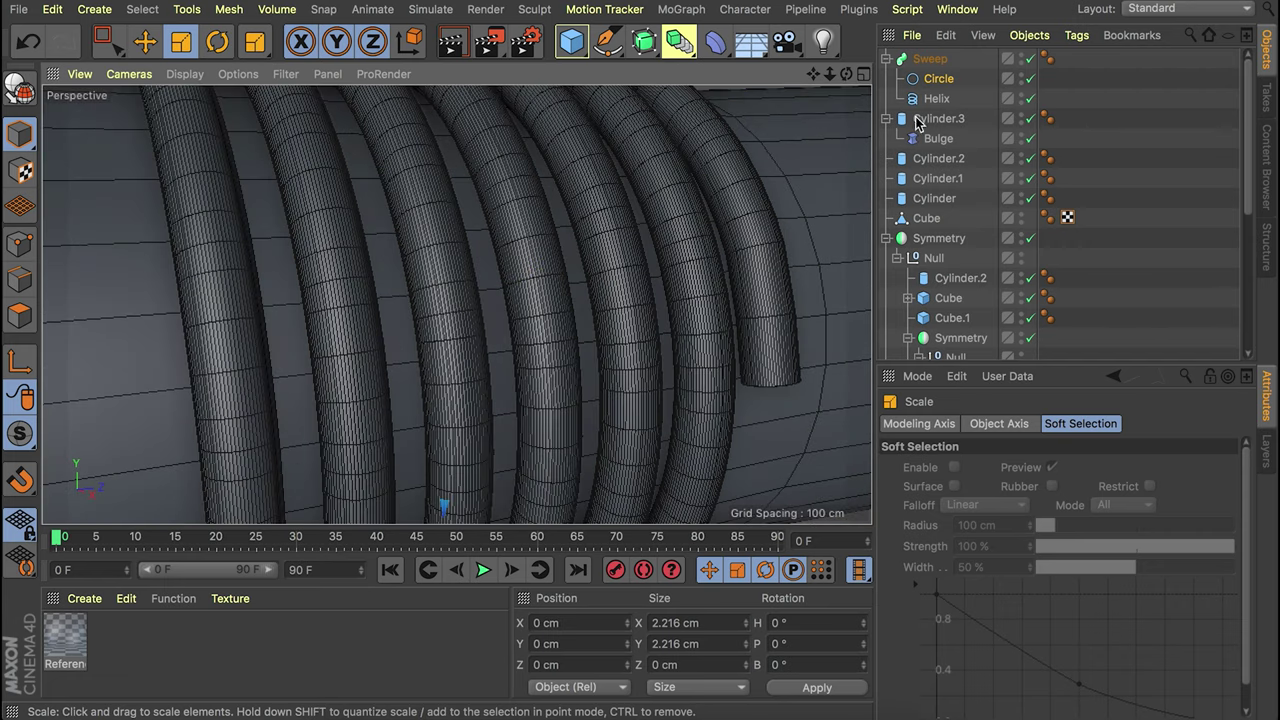
{"action": "left_click", "coordinate": [938, 80]}
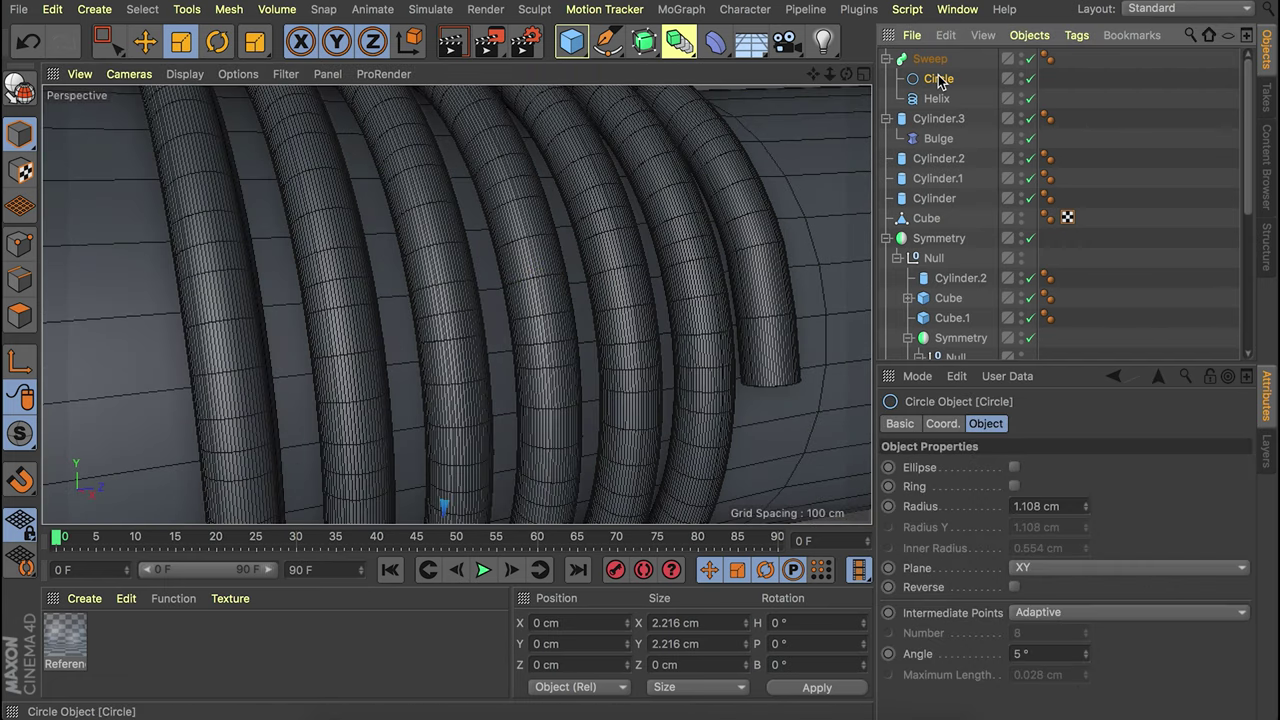
{"action": "left_click", "coordinate": [1040, 612]}
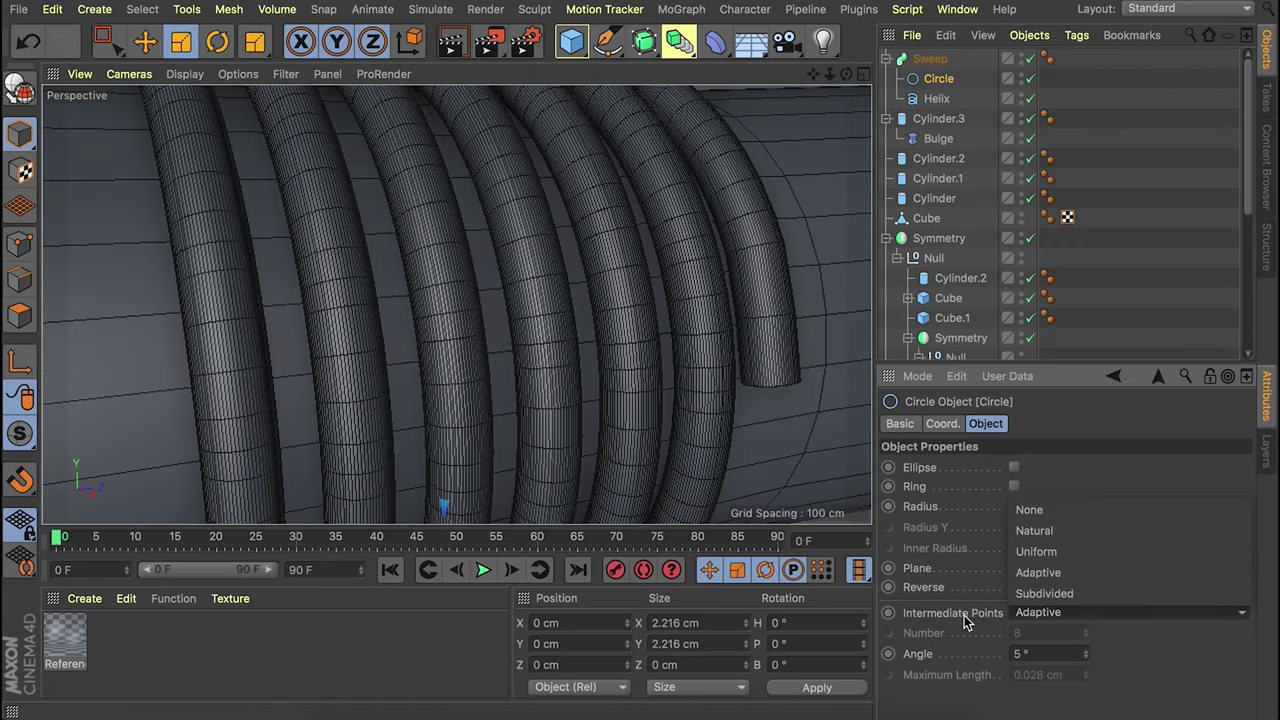
{"action": "left_click", "coordinate": [1052, 532]}
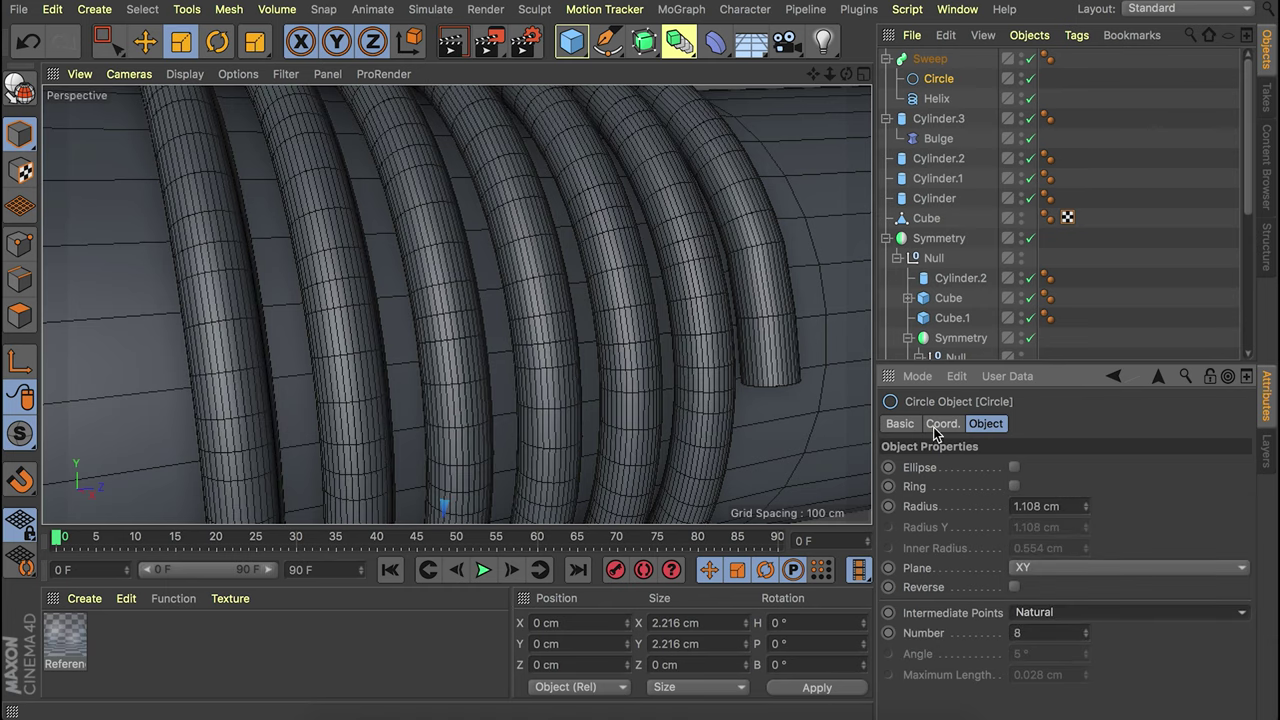
{"action": "left_click", "coordinate": [937, 98]}
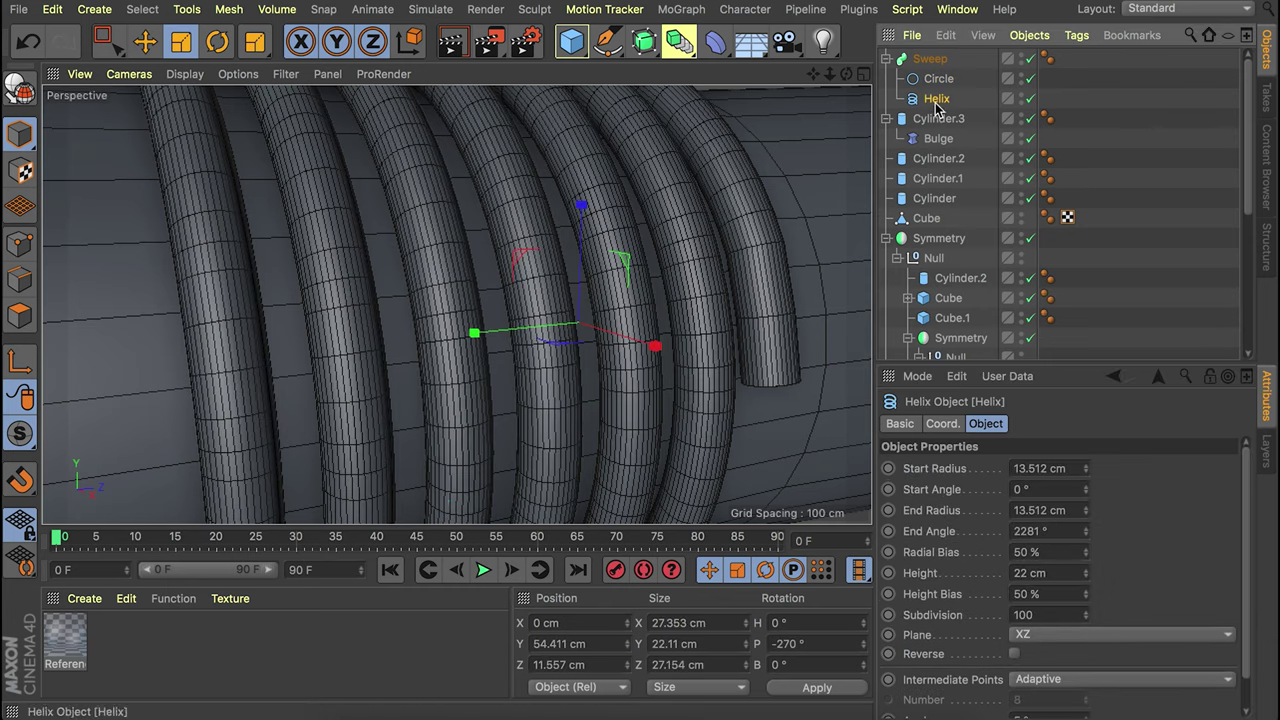
{"action": "left_click", "coordinate": [1040, 680]}
{"action": "left_click", "coordinate": [1036, 598]}
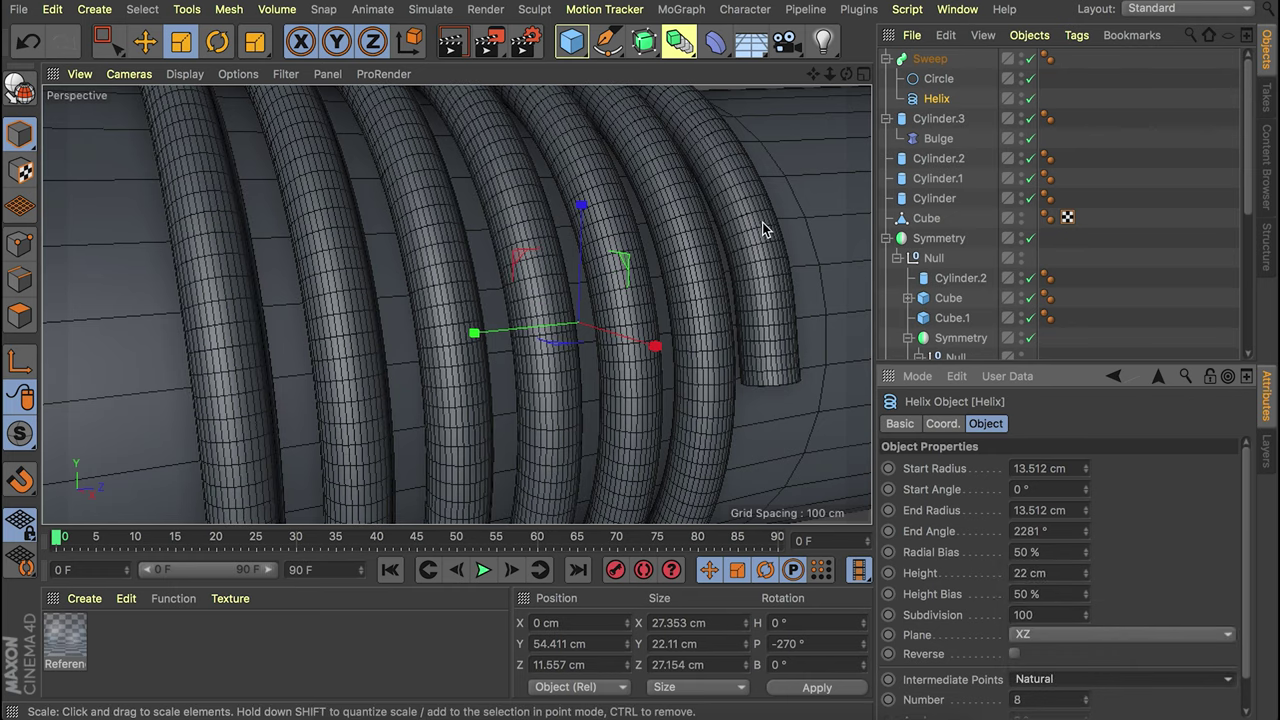
Make the Helix editable and pull its end point straight down into the well to about Z -94.8 cm.
{"action": "right_click_drag", "start_coordinate": [764, 226], "coordinate": [720, 303], "text": "alt"}
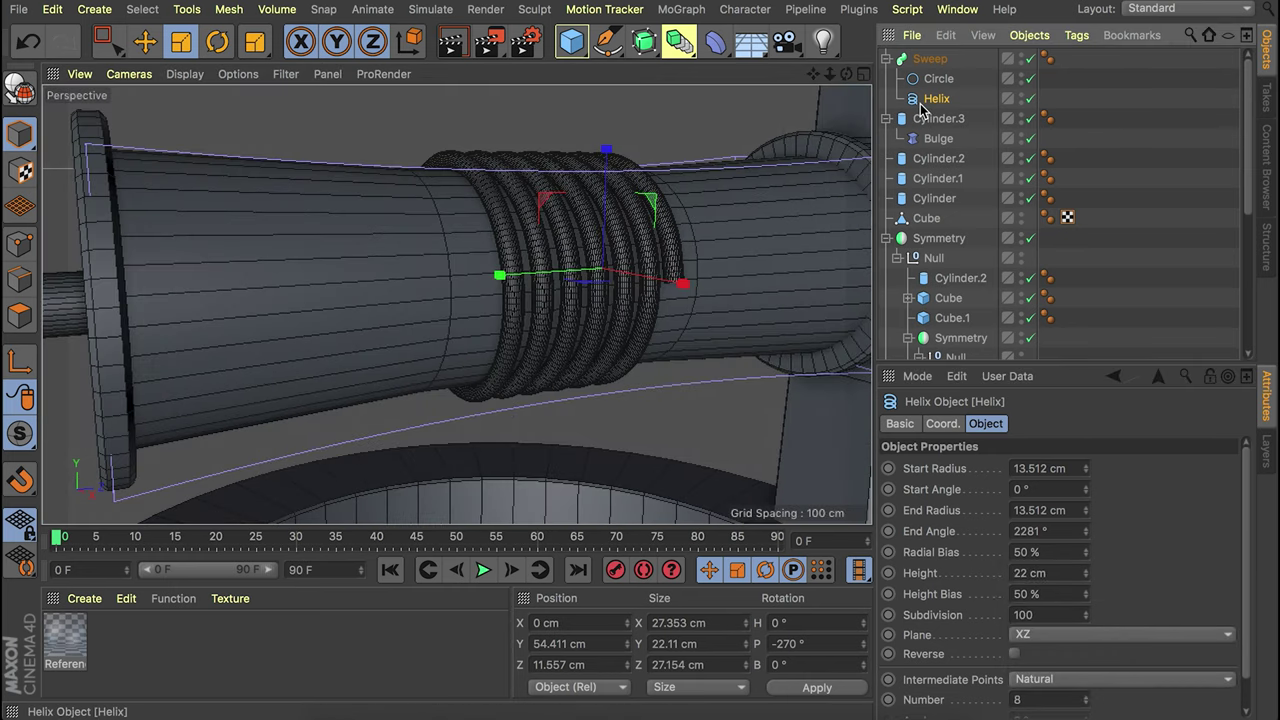
{"action": "key", "text": "c"}
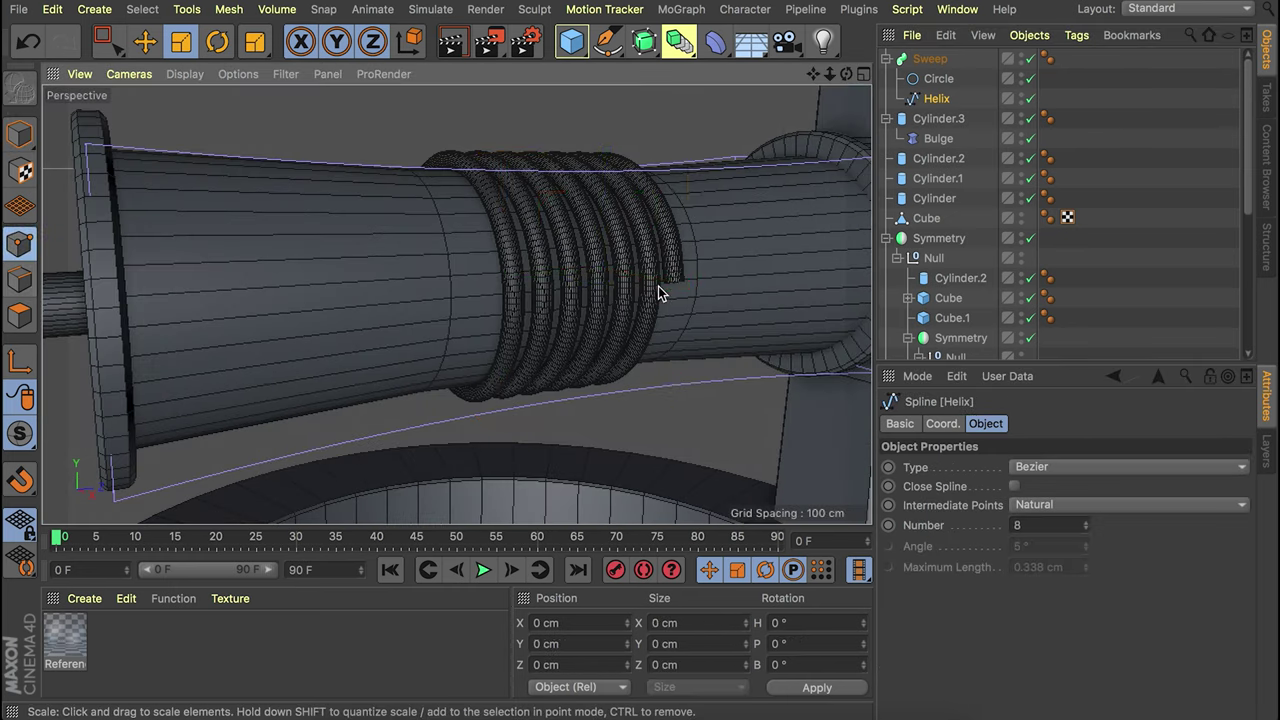
{"action": "key", "text": "e"}
{"action": "left_click_drag", "start_coordinate": [683, 206], "coordinate": [684, 580]}
{"action": "scroll", "coordinate": [655, 250], "scroll_direction": "down", "scroll_amount": 6}
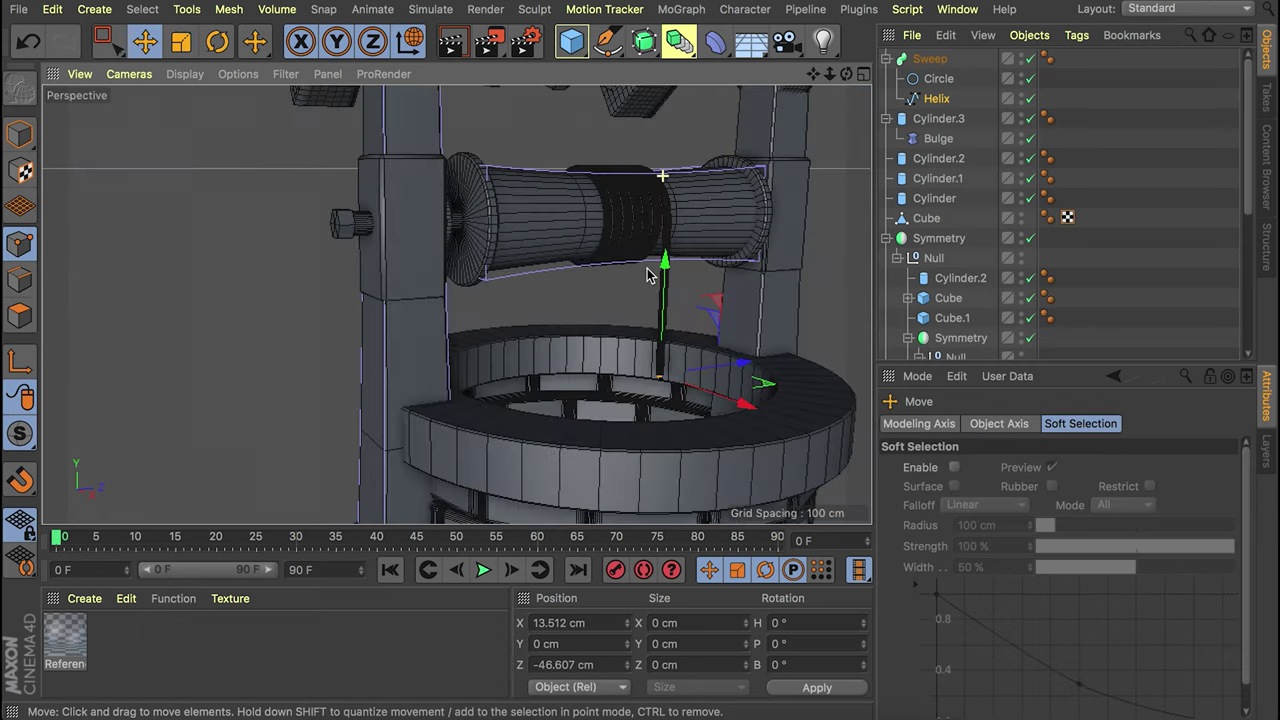
{"action": "left_click_drag", "start_coordinate": [666, 264], "coordinate": [664, 414]}
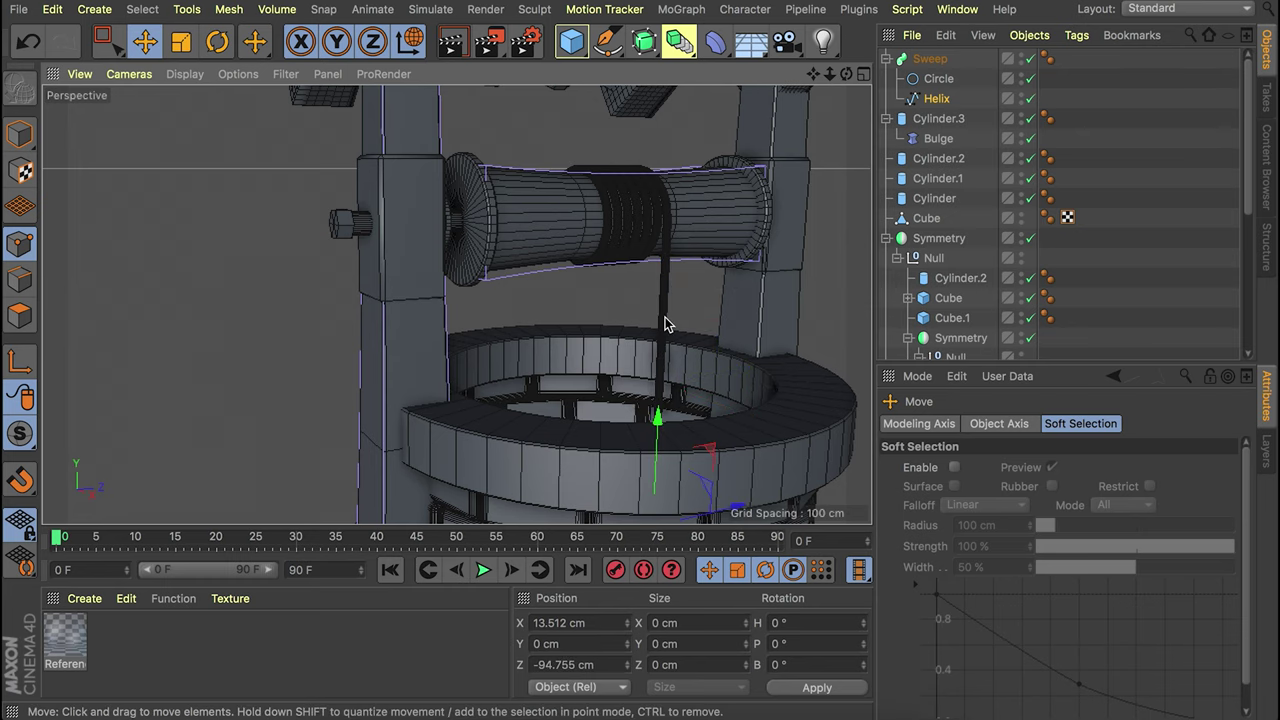
Deselect the rope spline and make the Reference object visible in the viewport again.
{"action": "scroll", "coordinate": [713, 218], "scroll_direction": "up", "scroll_amount": 5}
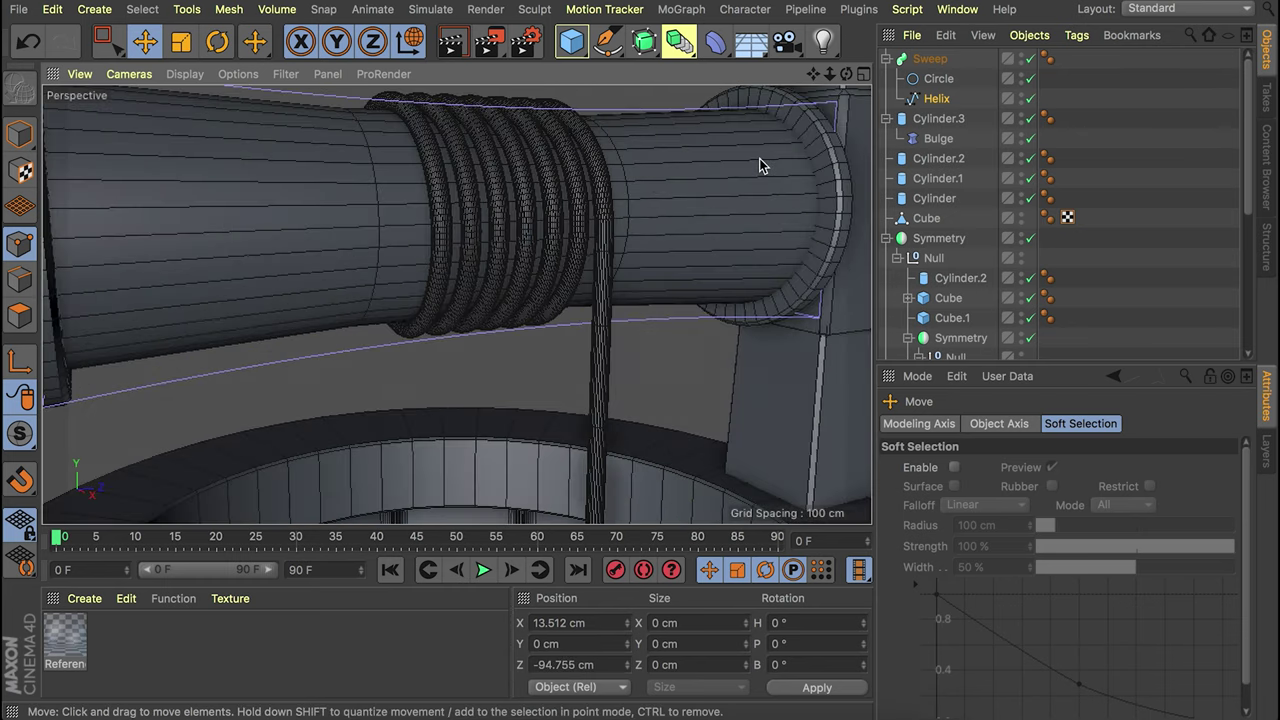
{"action": "left_click", "coordinate": [1085, 145]}
{"action": "scroll", "coordinate": [800, 153], "scroll_direction": "down", "scroll_amount": 6}
{"action": "left_click_drag", "start_coordinate": [668, 254], "coordinate": [585, 252], "text": "alt"}
{"action": "middle_click_drag", "start_coordinate": [585, 252], "coordinate": [516, 248], "text": "alt"}
{"action": "scroll", "coordinate": [1112, 120], "scroll_direction": "down", "scroll_amount": 5}
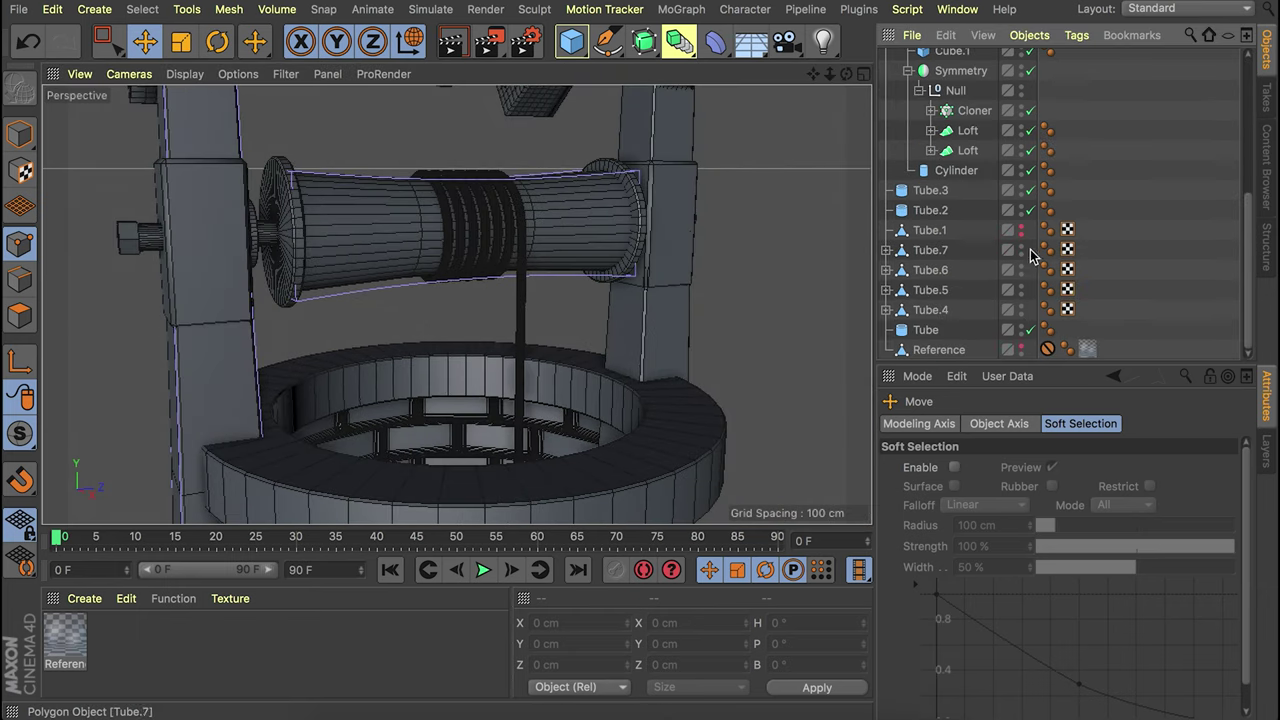
{"action": "left_click", "coordinate": [1020, 345]}
{"action": "middle_click_drag", "start_coordinate": [232, 258], "coordinate": [402, 222], "text": "alt"}
{"action": "scroll", "coordinate": [315, 236], "scroll_direction": "up", "scroll_amount": 6}
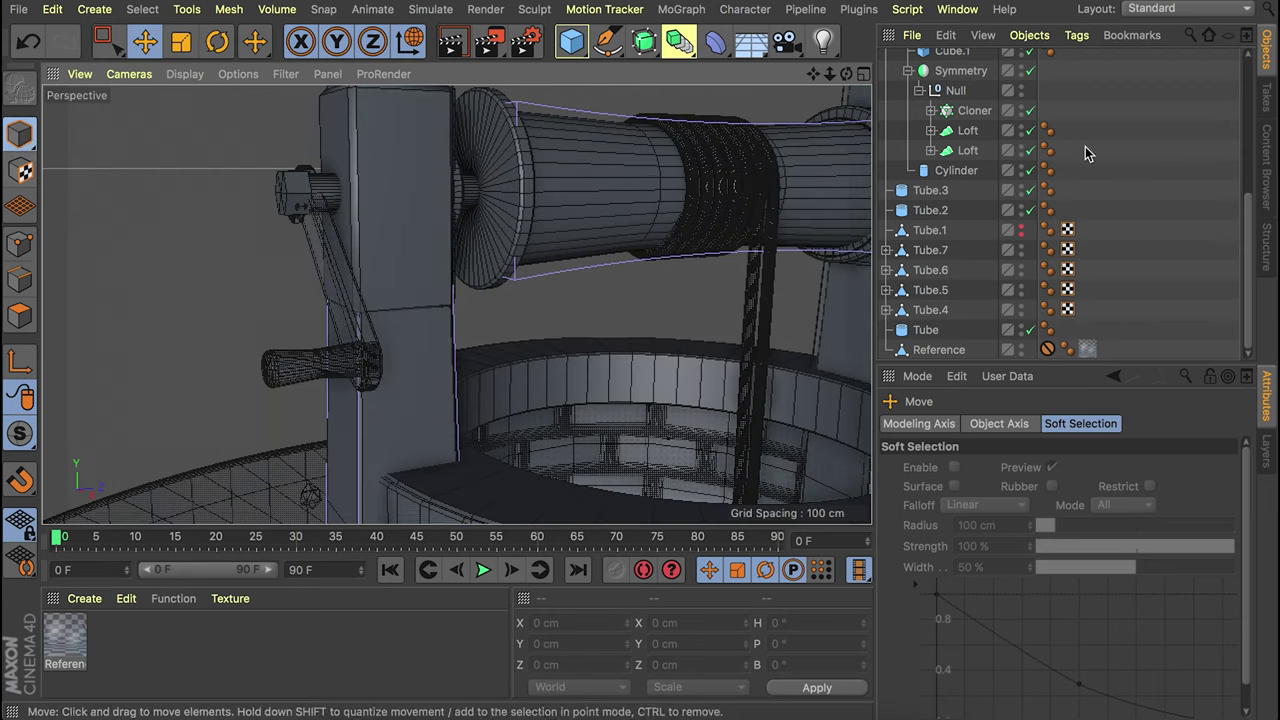
Add a Rectangle spline in the front view and move it up to the winch at about Y 45 cm.
{"action": "middle_click", "coordinate": [670, 213]}
{"action": "middle_click", "coordinate": [654, 418]}
{"action": "middle_click_drag", "start_coordinate": [561, 388], "coordinate": [697, 2], "text": "alt"}
{"action": "left_click", "coordinate": [571, 41]}
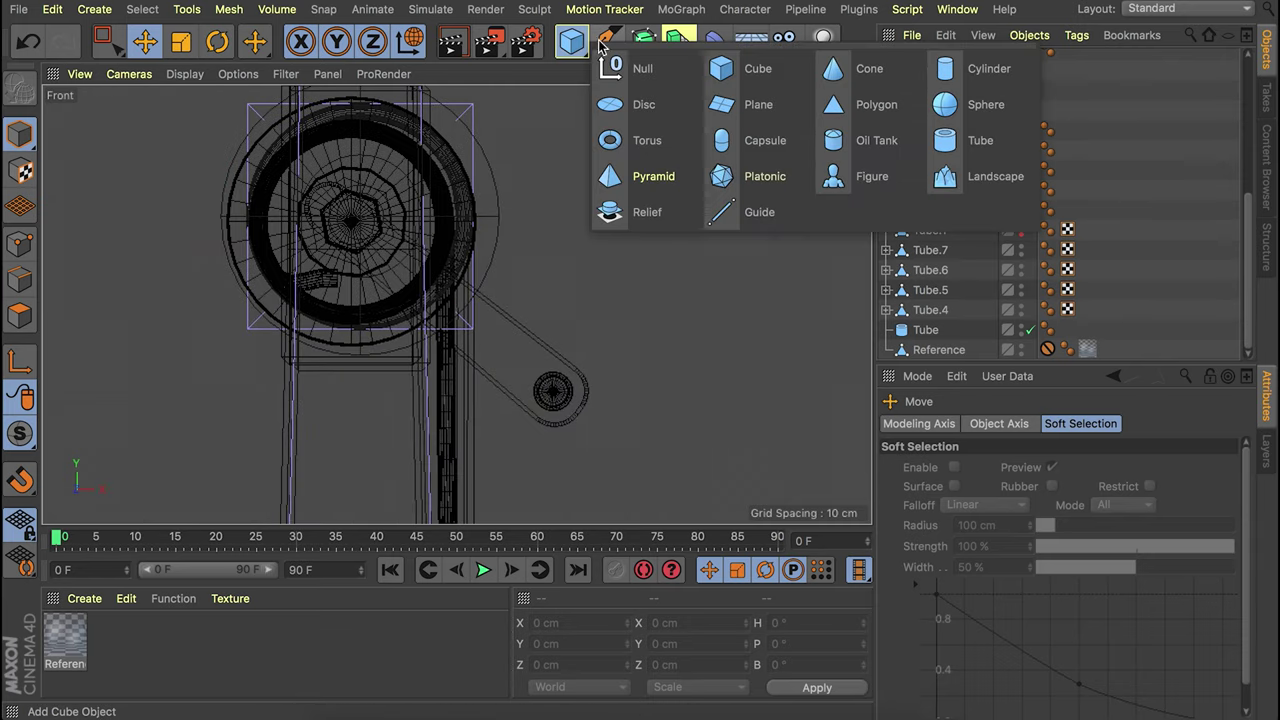
{"action": "left_click", "coordinate": [607, 41]}
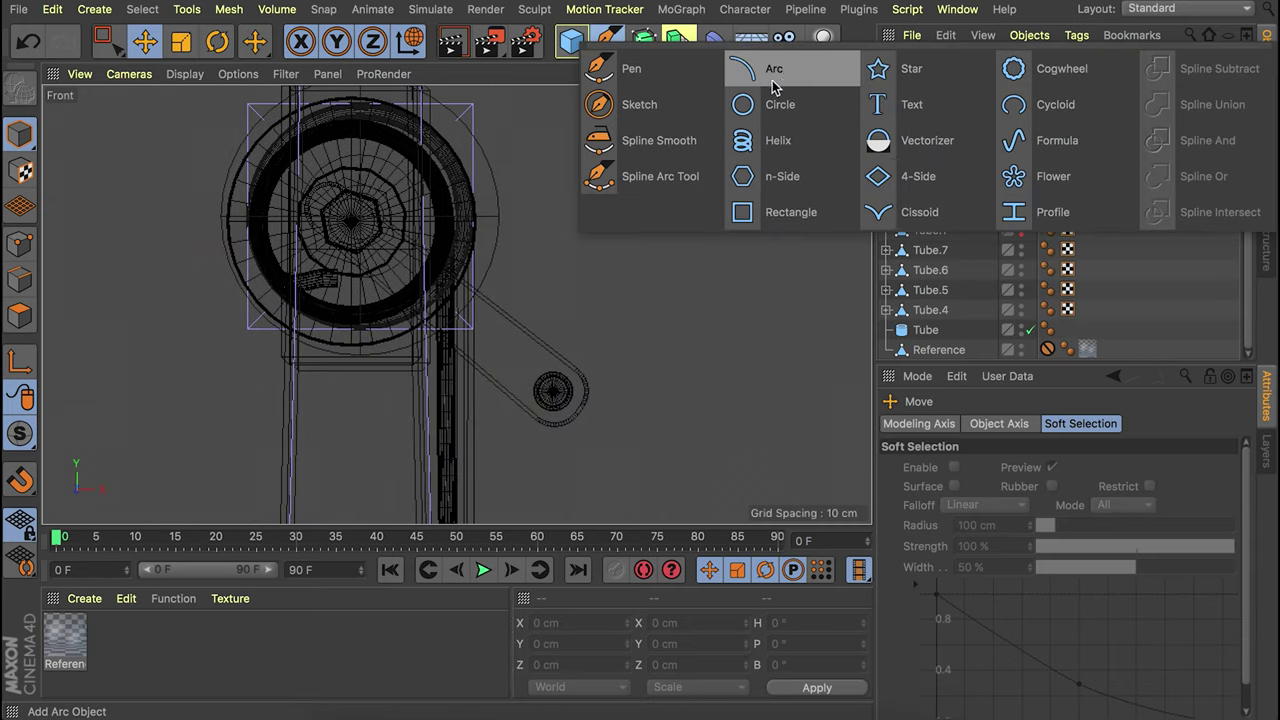
{"action": "left_click", "coordinate": [785, 208]}
{"action": "key", "text": "t"}
{"action": "key", "text": "e"}
{"action": "scroll", "coordinate": [443, 300], "scroll_direction": "down", "scroll_amount": 3}
{"action": "left_click_drag", "start_coordinate": [396, 395], "coordinate": [398, 193]}
{"action": "scroll", "coordinate": [940, 62], "scroll_direction": "up", "scroll_amount": 5}
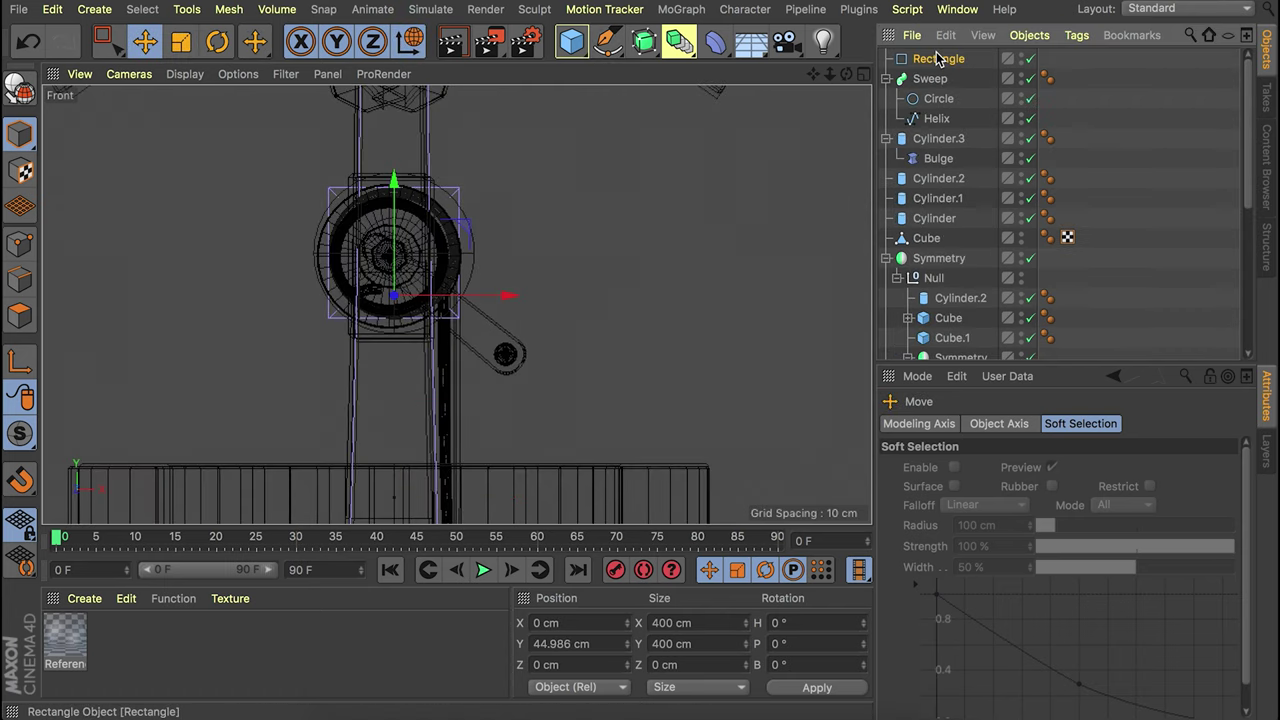
Scale the Rectangle down uniformly to about 11 cm in width and height.
{"action": "left_click", "coordinate": [940, 60]}
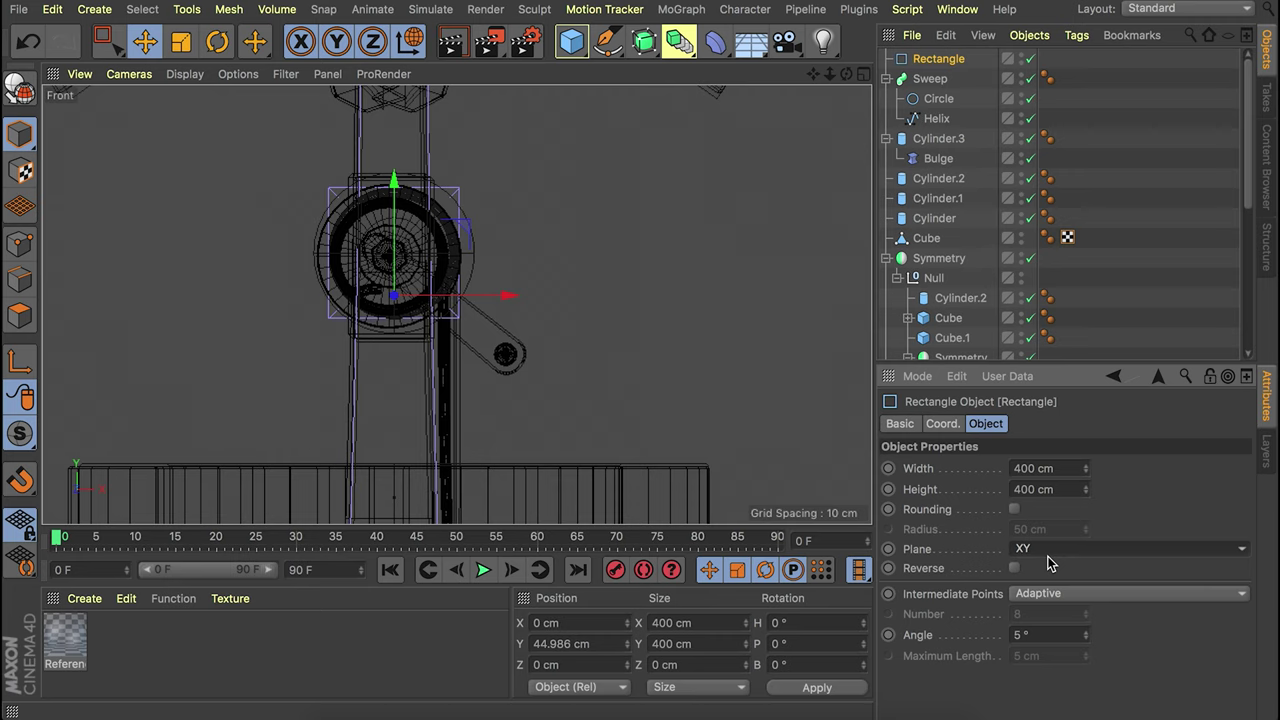
{"action": "scroll", "coordinate": [549, 420], "scroll_direction": "down", "scroll_amount": 3}
{"action": "key", "text": "t"}
{"action": "left_click_drag", "start_coordinate": [677, 329], "coordinate": [797, 340]}
{"action": "right_click_drag", "start_coordinate": [502, 370], "coordinate": [643, 289], "text": "alt"}
{"action": "left_click_drag", "start_coordinate": [784, 268], "coordinate": [351, 374]}
{"action": "left_click", "coordinate": [938, 59]}
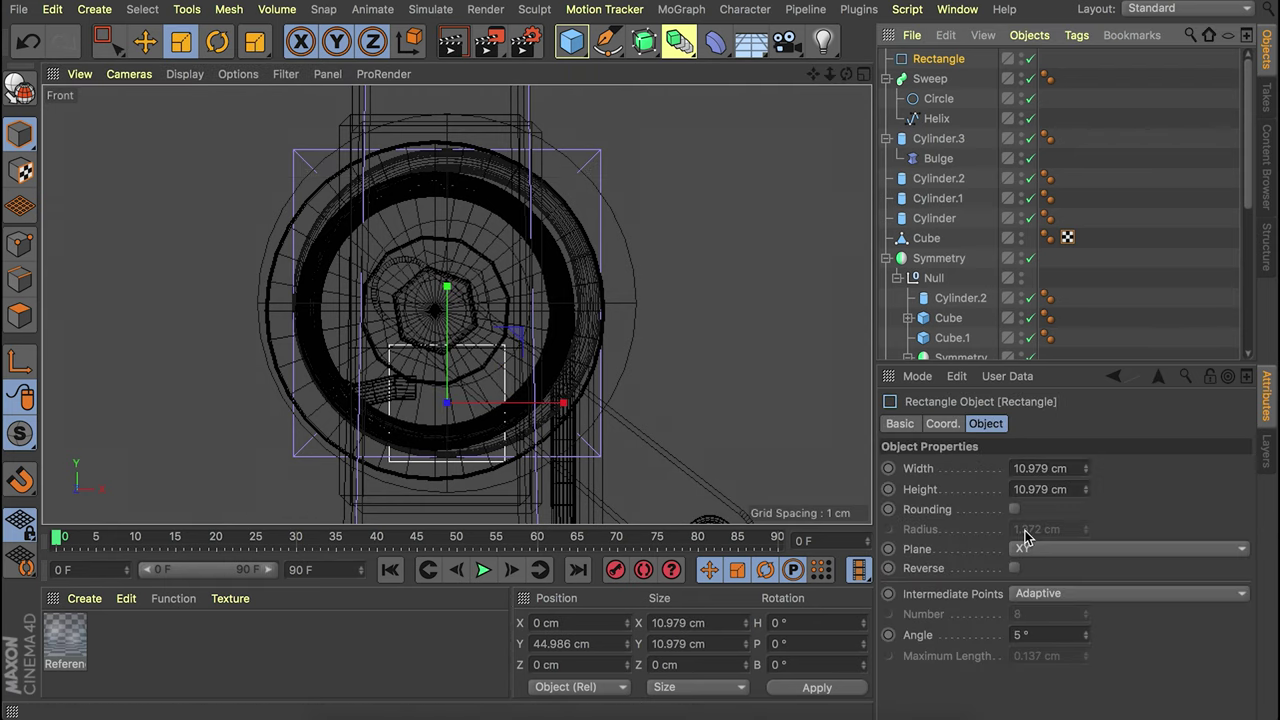
Make the Rectangle editable and stretch it horizontally to about 31.6 cm.
{"action": "key", "text": "c"}
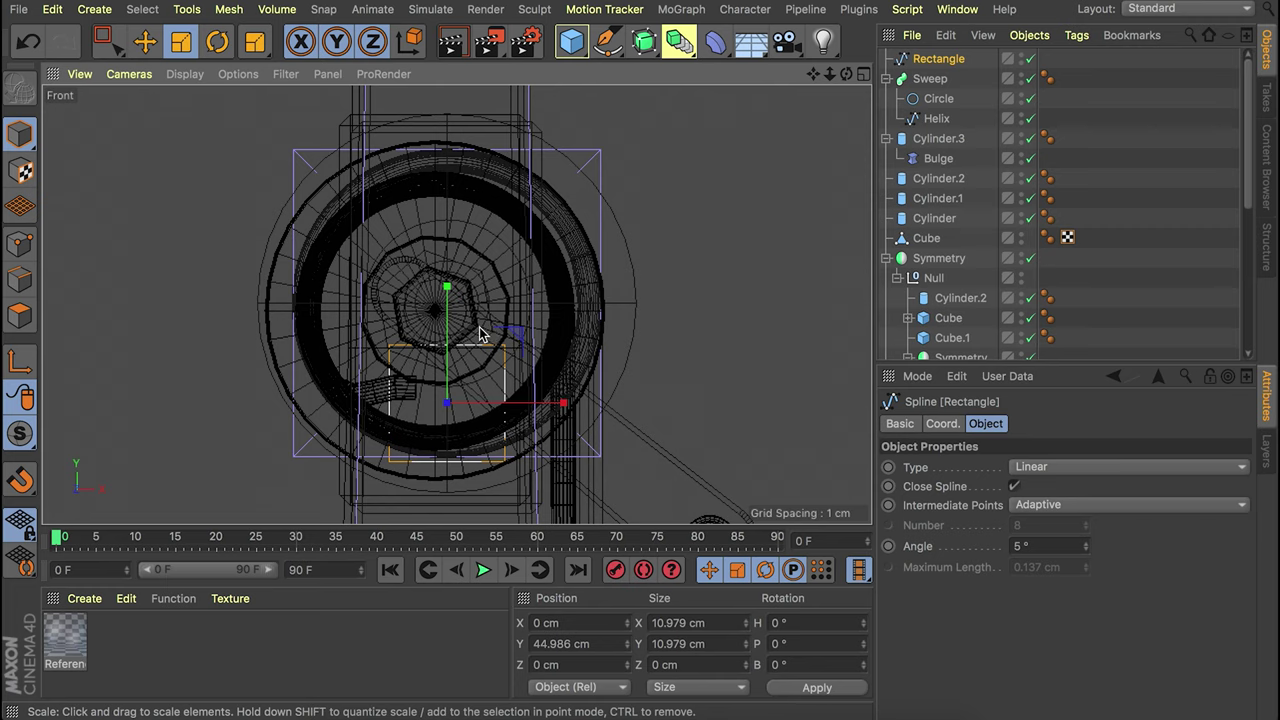
{"action": "left_click_drag", "start_coordinate": [560, 408], "coordinate": [772, 403]}
{"action": "middle_click_drag", "start_coordinate": [634, 354], "coordinate": [479, 209], "text": "alt"}
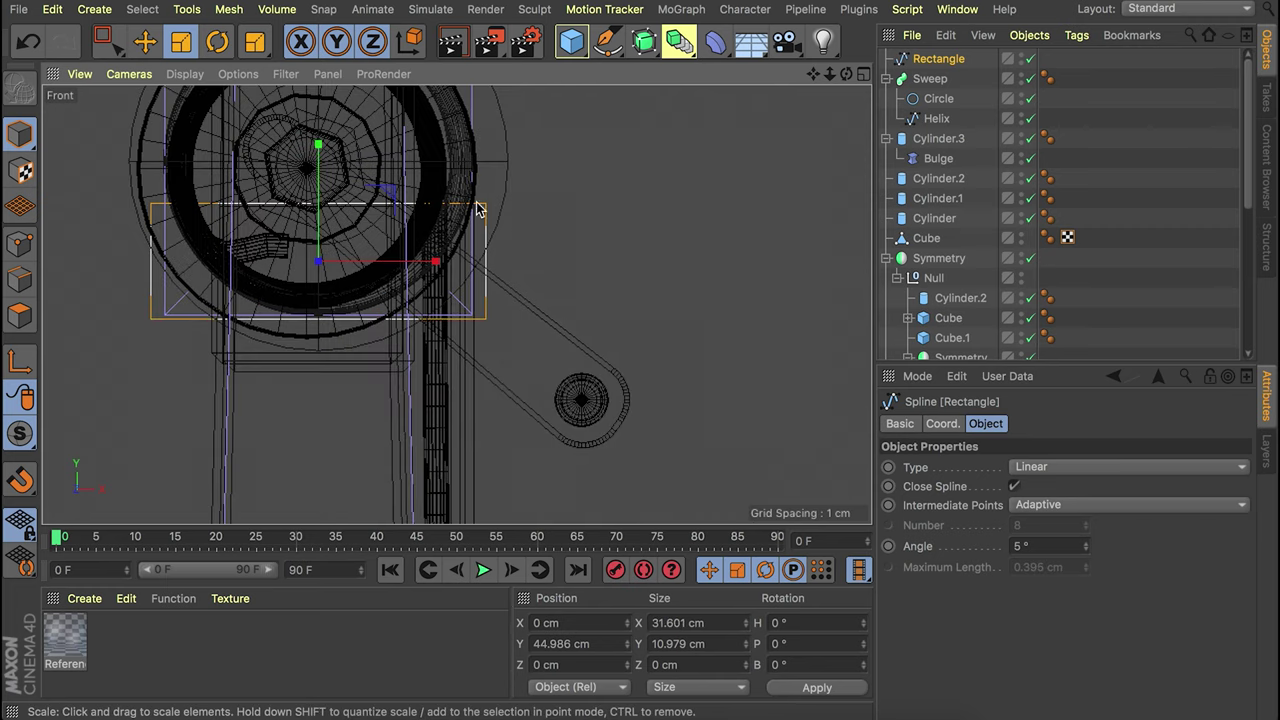
Align the rectangle with the reference crank arm by rotating it to about 39.4° and stretching it to about 43.4 cm long.
{"action": "key", "text": "e"}
{"action": "key", "text": "r"}
{"action": "left_click_drag", "start_coordinate": [387, 190], "coordinate": [455, 261]}
{"action": "key", "text": "e"}
{"action": "key", "text": "r"}
{"action": "key", "text": "t"}
{"action": "left_click_drag", "start_coordinate": [522, 357], "coordinate": [557, 363]}
Select the two points at the rectangle's handle end and scale them apart to about 10 cm.
{"action": "left_click", "coordinate": [22, 244]}
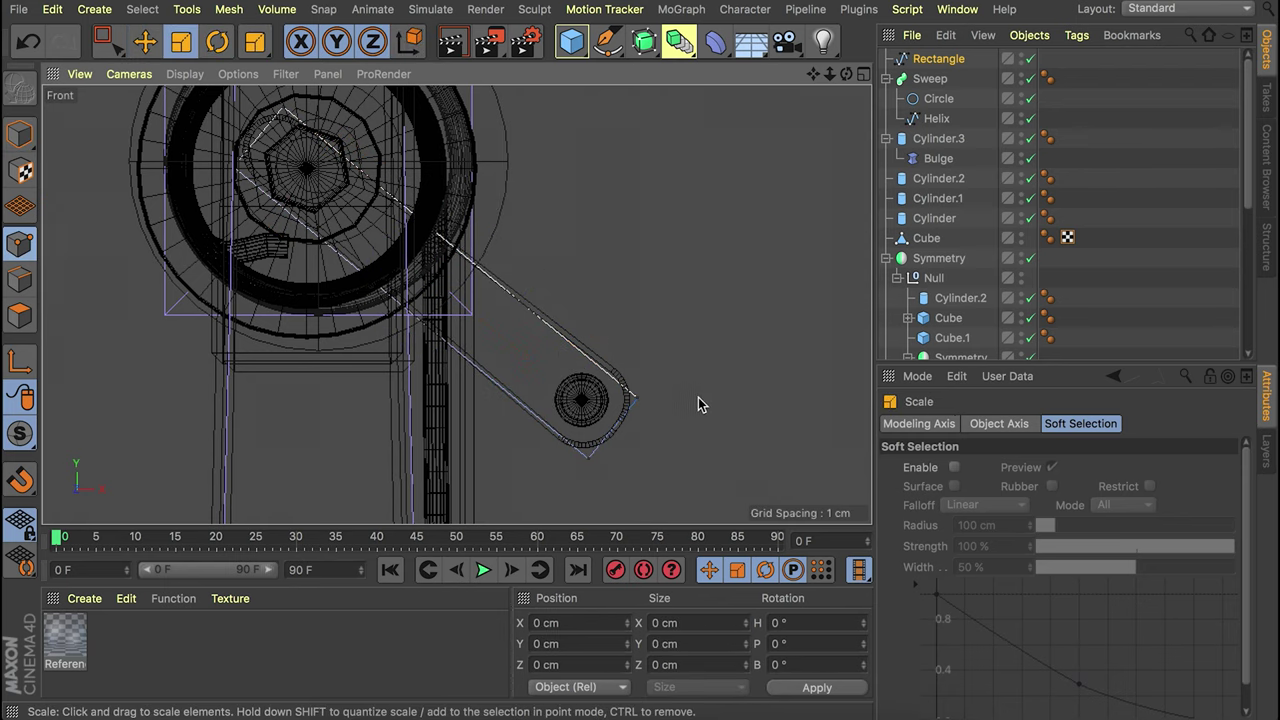
{"action": "left_click", "coordinate": [590, 467], "text": "shift"}
{"action": "left_click_drag", "start_coordinate": [686, 343], "coordinate": [728, 320]}
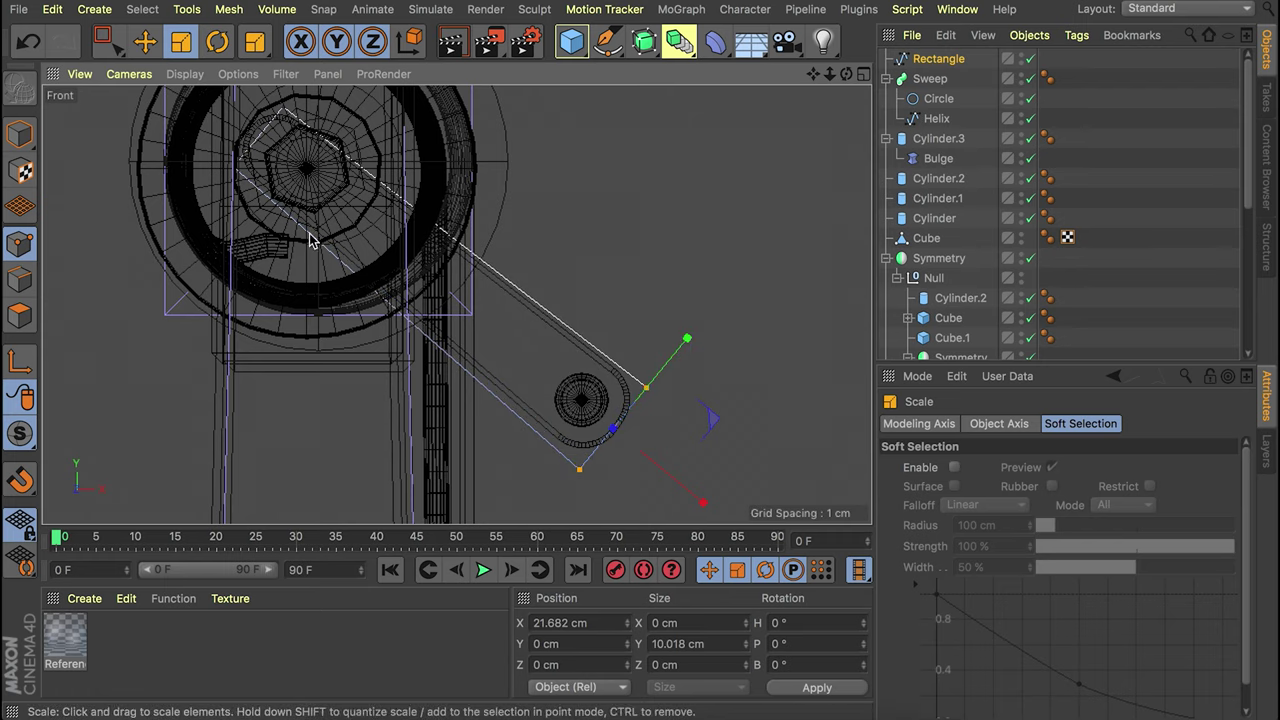
Chamfer all of the rectangle's points with a radius of about 63.8 cm, and return to model mode in the four-view layout.
{"action": "key", "text": "ctrl+a"}
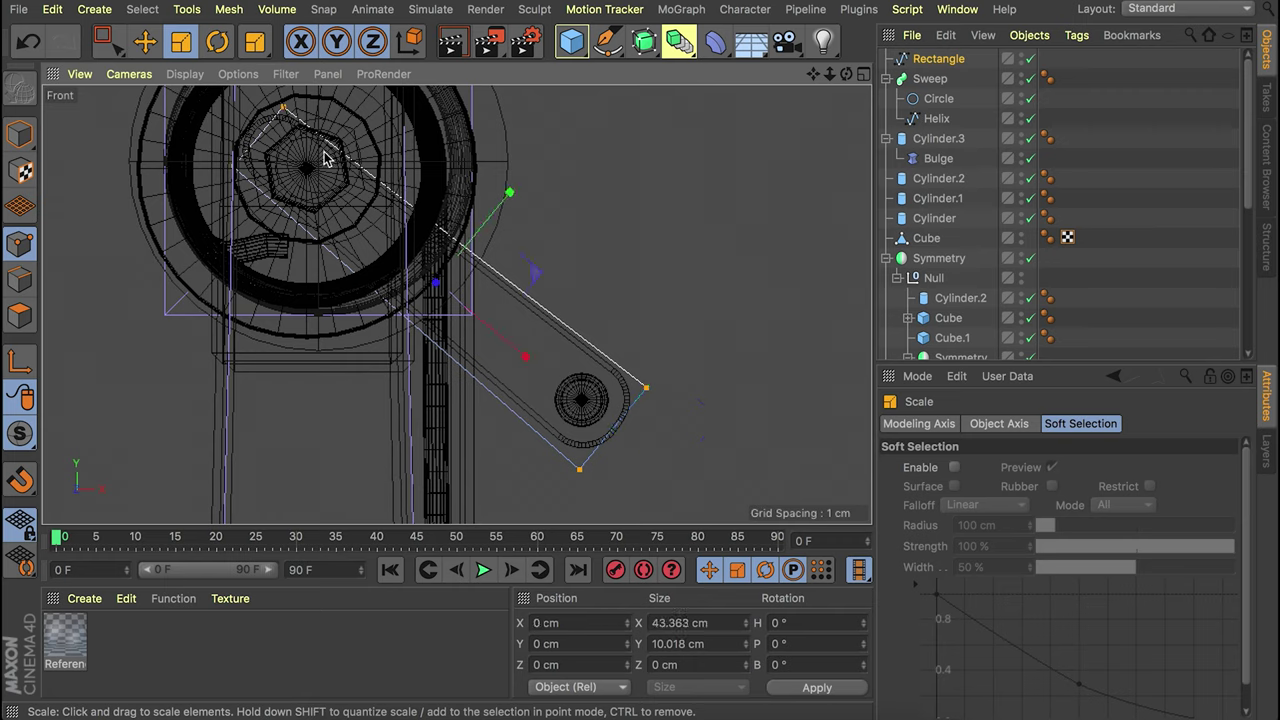
{"action": "right_click", "coordinate": [601, 250]}
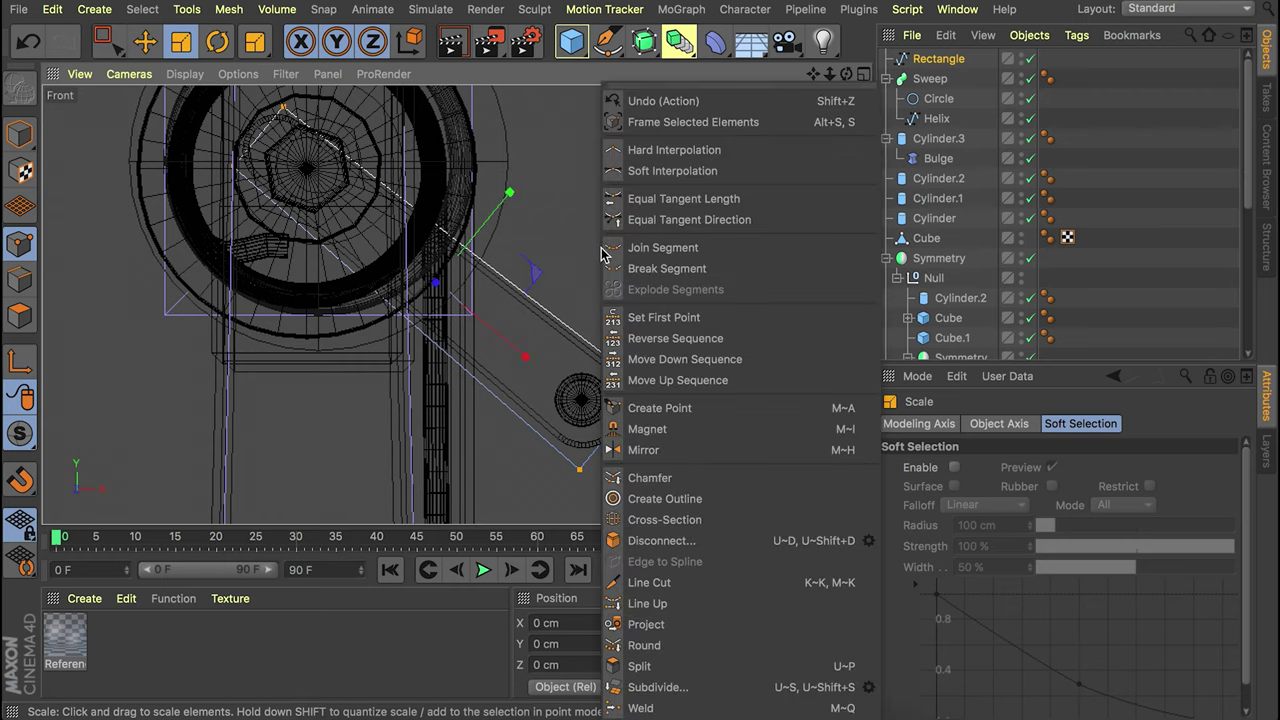
{"action": "left_click", "coordinate": [667, 481]}
{"action": "left_click_drag", "start_coordinate": [585, 302], "coordinate": [565, 302]}
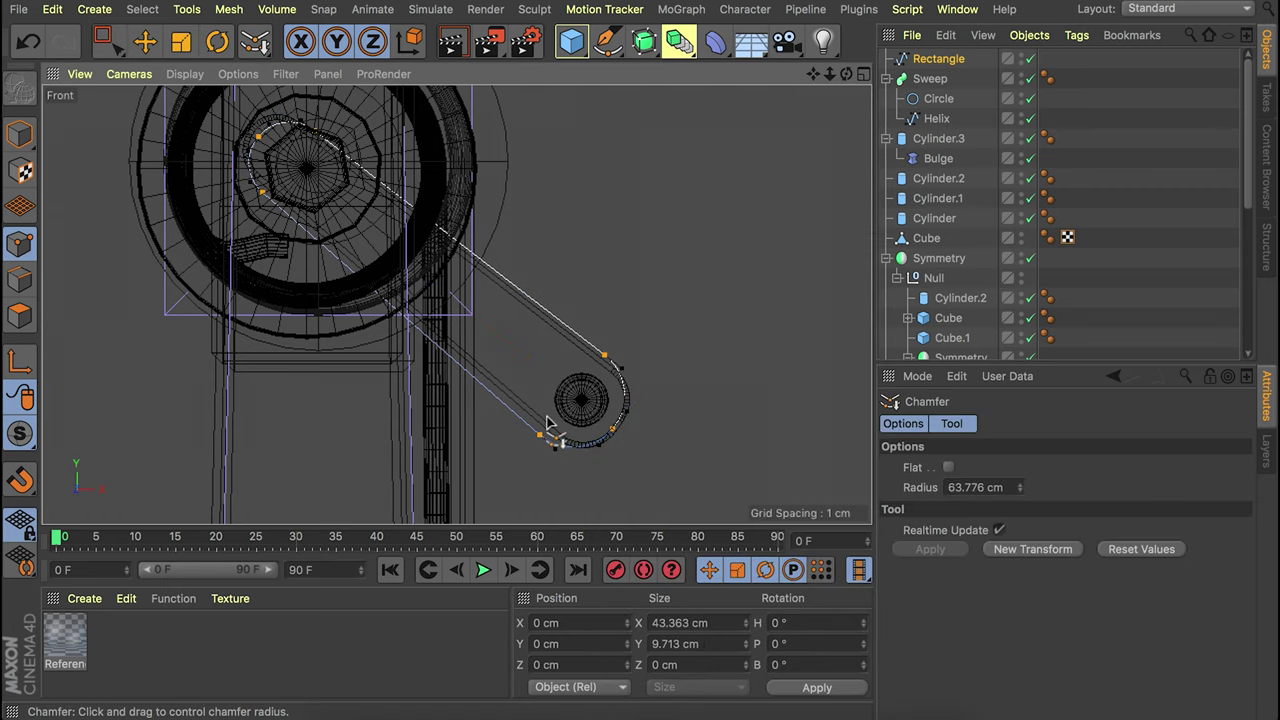
{"action": "left_click", "coordinate": [20, 134]}
{"action": "middle_click", "coordinate": [495, 211]}
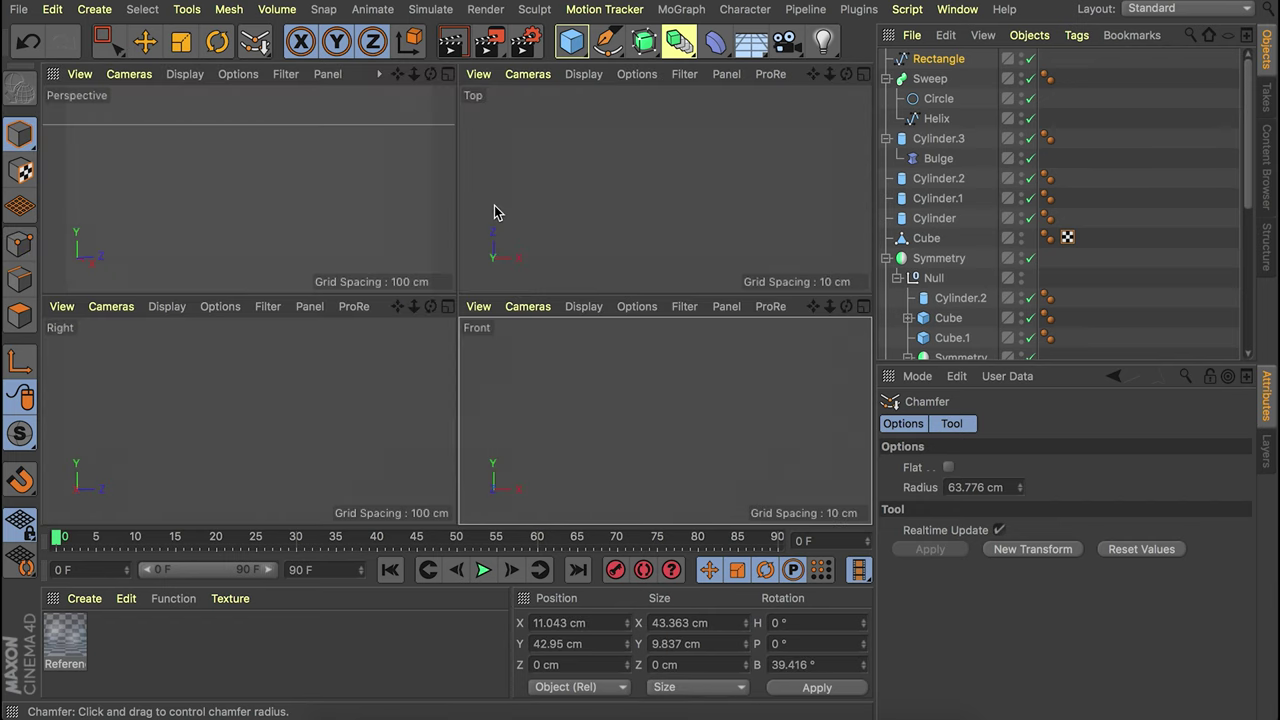
Move the rectangle spline onto the reference crank at about Z -77 cm and place it inside an Extrude generator.
{"action": "middle_click", "coordinate": [380, 216]}
{"action": "key", "text": "e"}
{"action": "left_click_drag", "start_coordinate": [796, 249], "coordinate": [436, 255]}
{"action": "left_click", "coordinate": [682, 46]}
{"action": "left_click", "coordinate": [657, 44]}
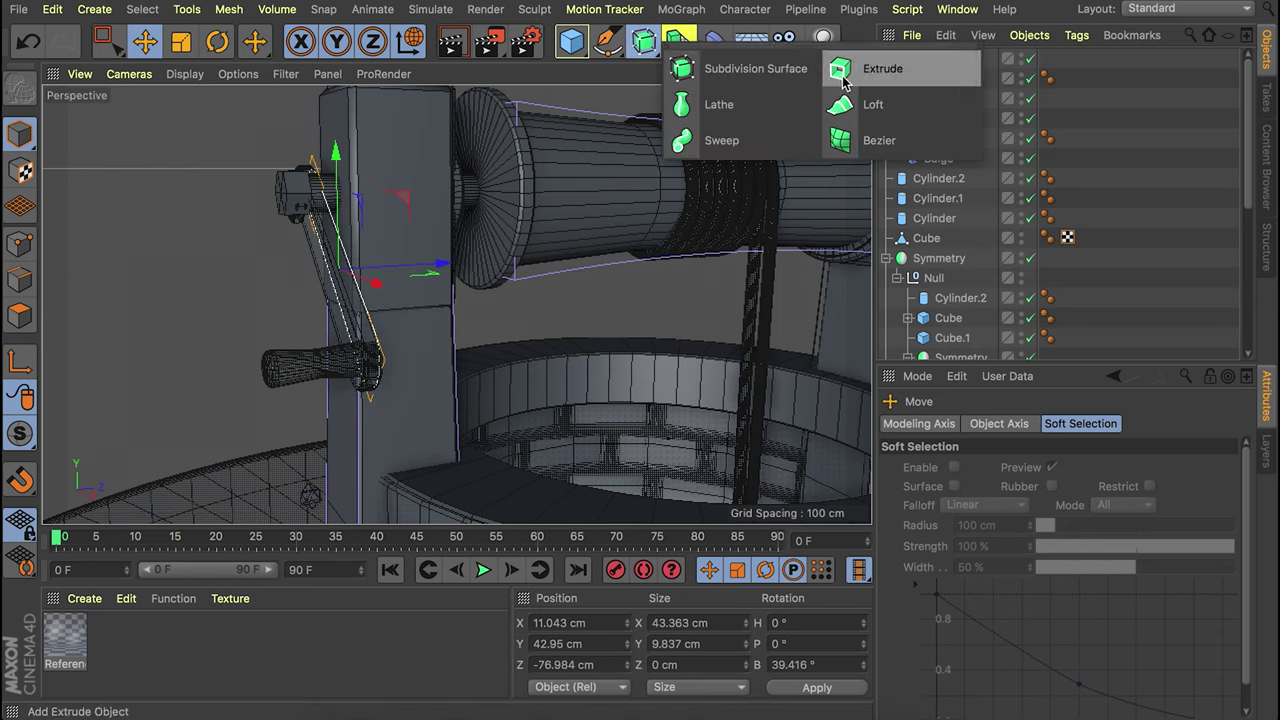
{"action": "left_click_drag", "start_coordinate": [866, 77], "coordinate": [866, 77], "text": "alt"}
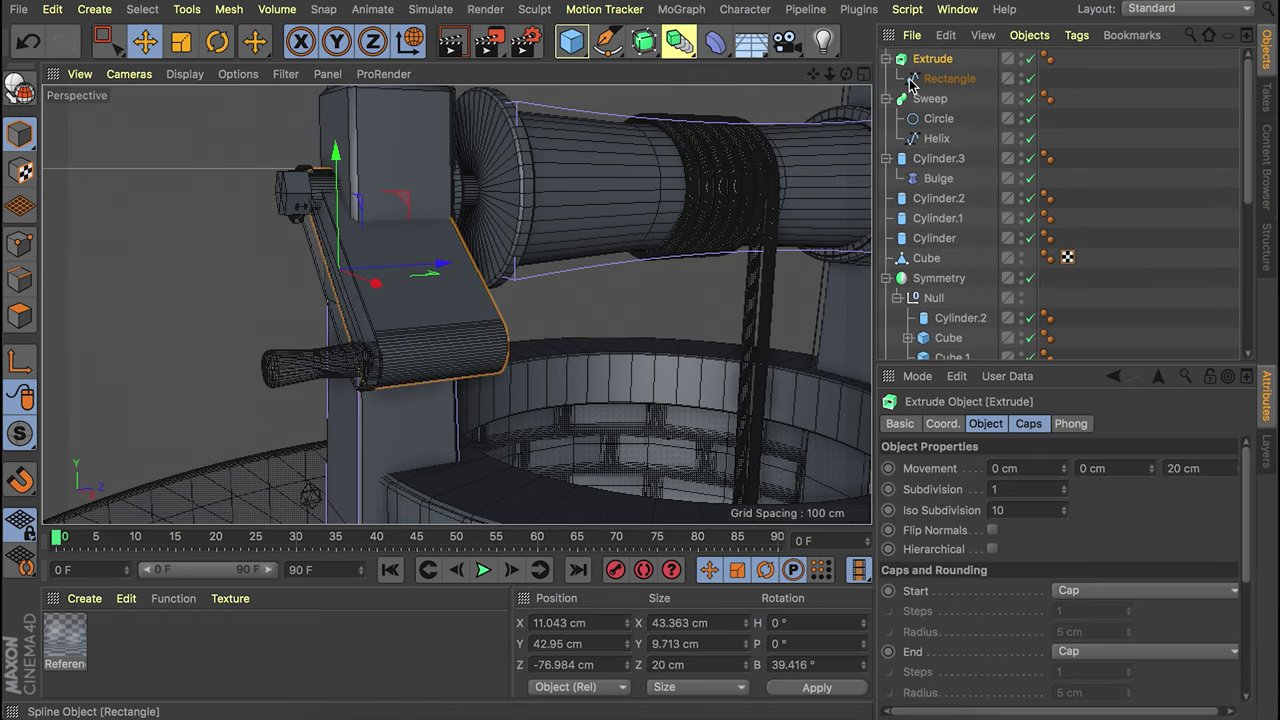
Set the crank arm Extrude's Z movement to -2 cm, trying -4 cm and -3 cm first.
{"action": "left_click_drag", "start_coordinate": [413, 278], "coordinate": [360, 276], "text": "alt"}
{"action": "left_click", "coordinate": [1188, 468]}
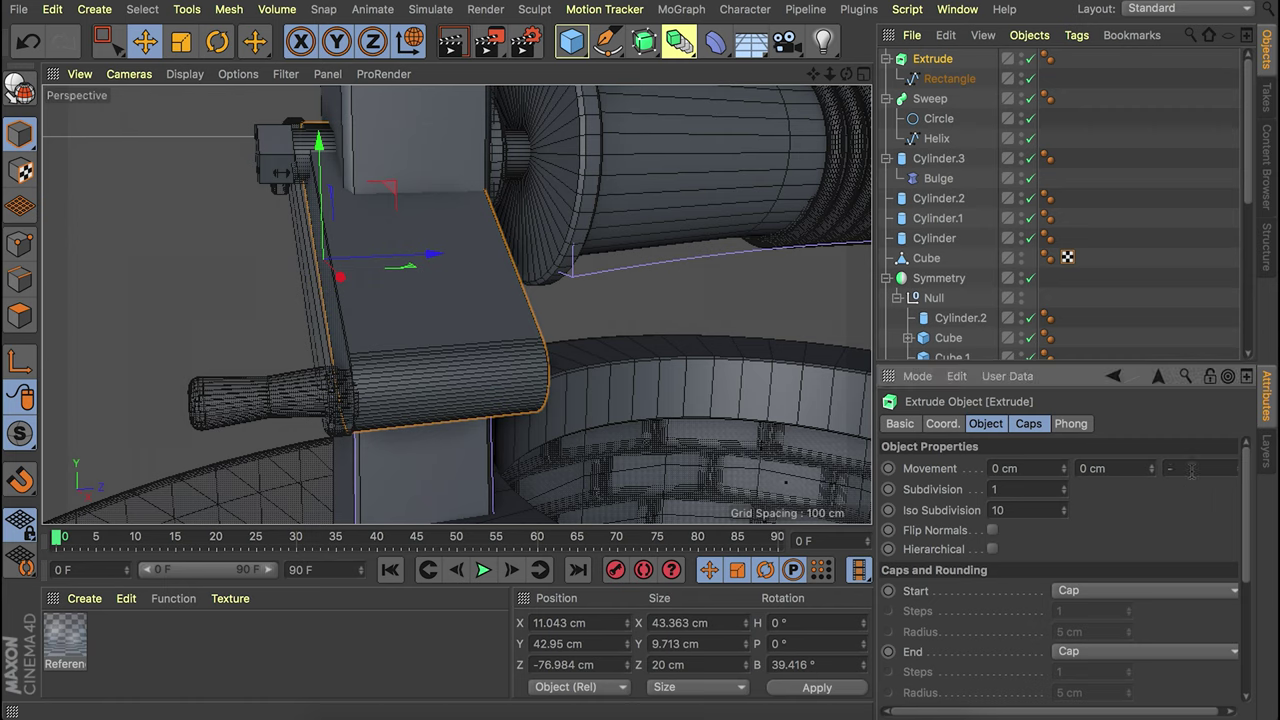
{"action": "type", "text": "-4"}
{"action": "key", "text": "Return"}
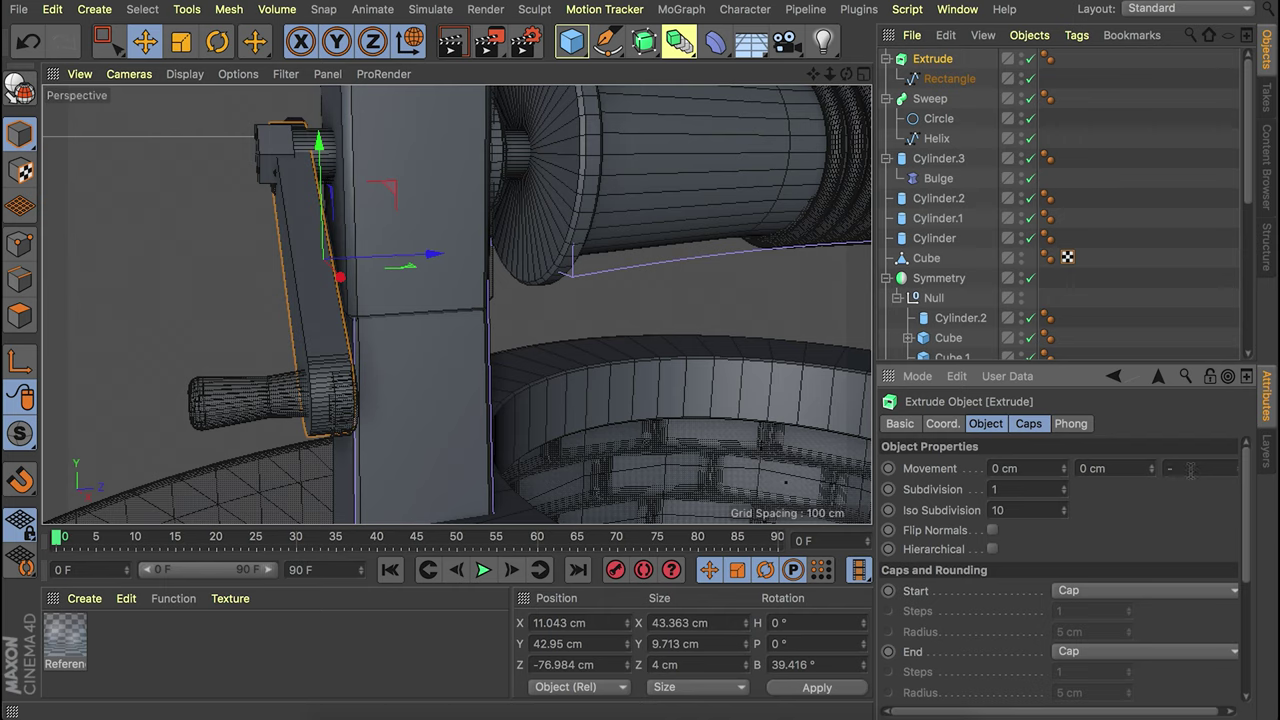
{"action": "type", "text": "-3"}
{"action": "key", "text": "Return"}
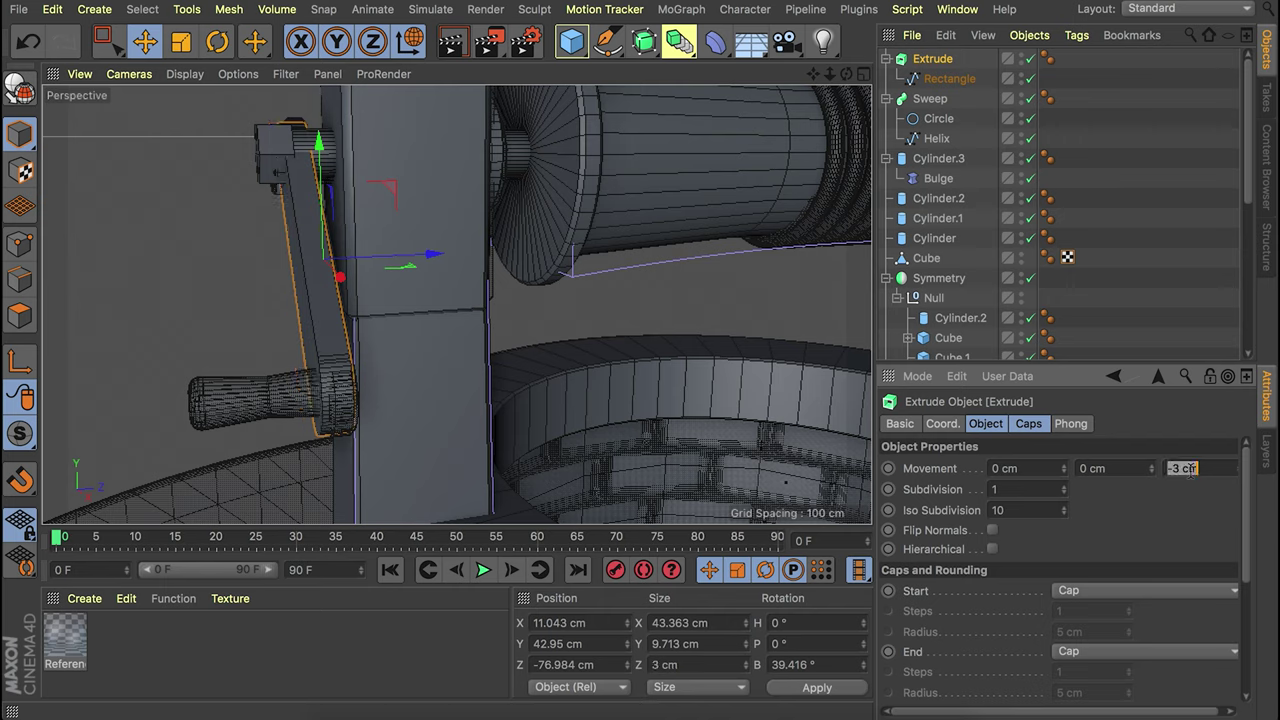
{"action": "type", "text": "-2"}
{"action": "key", "text": "Return"}
{"action": "mouse_move", "coordinate": [300, 282]}
{"action": "left_mouse_down", "text": "alt"}
{"action": "mouse_move", "coordinate": [316, 281]}
{"action": "mouse_move", "coordinate": [305, 281]}
{"action": "left_mouse_up", "text": "alt"}
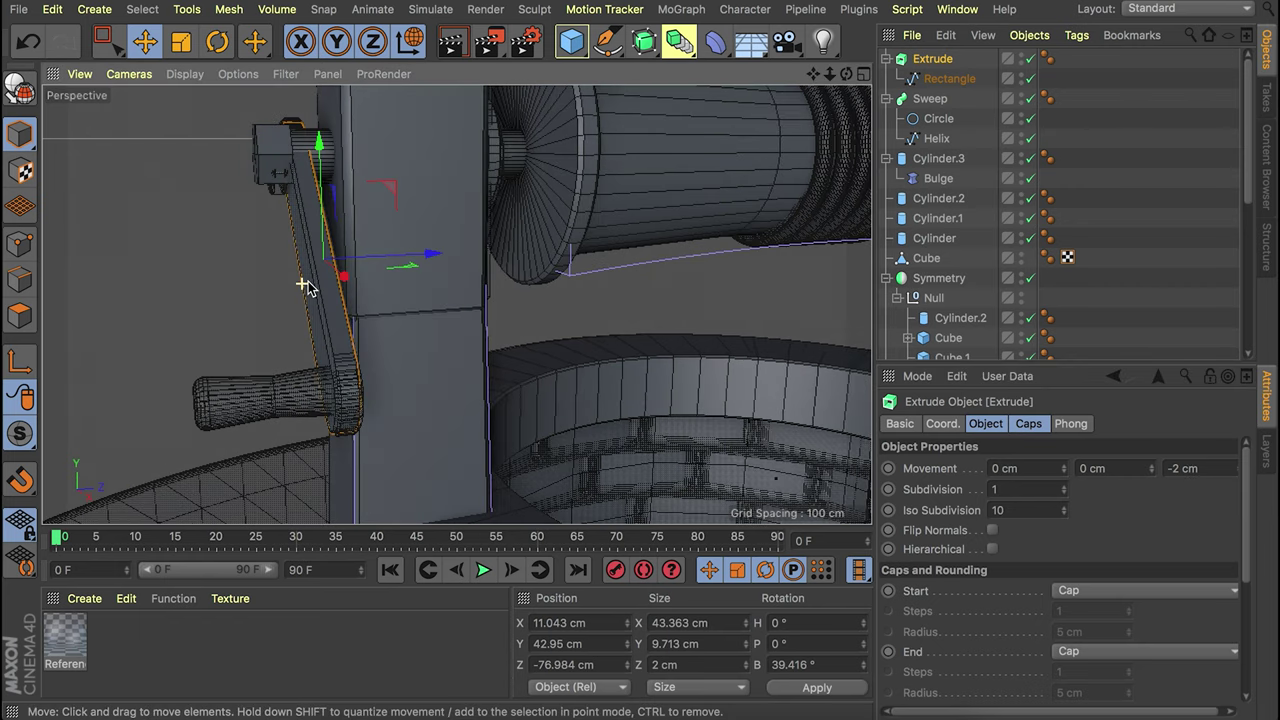
Change both the start and end caps of the crank arm Extrude to Fillet Cap.
{"action": "left_click", "coordinate": [1070, 592]}
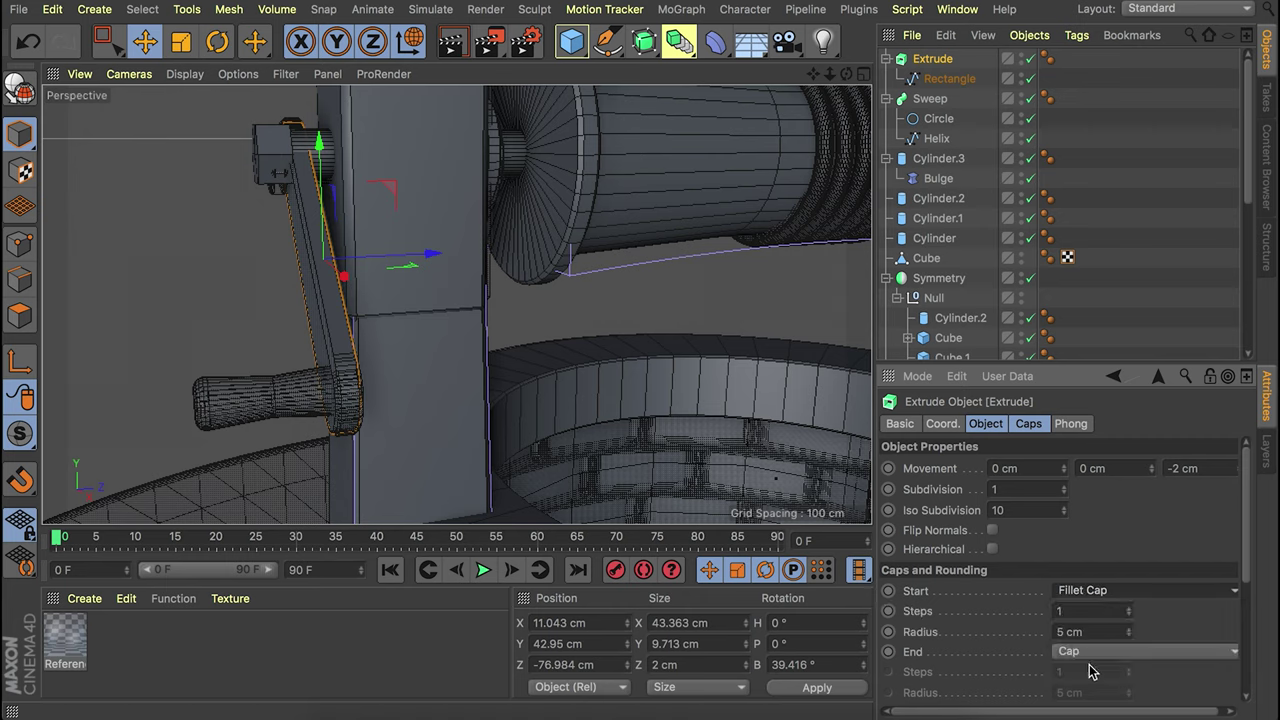
{"action": "left_click", "coordinate": [1085, 672]}
{"action": "left_click", "coordinate": [1088, 654]}
{"action": "left_click", "coordinate": [1082, 632]}
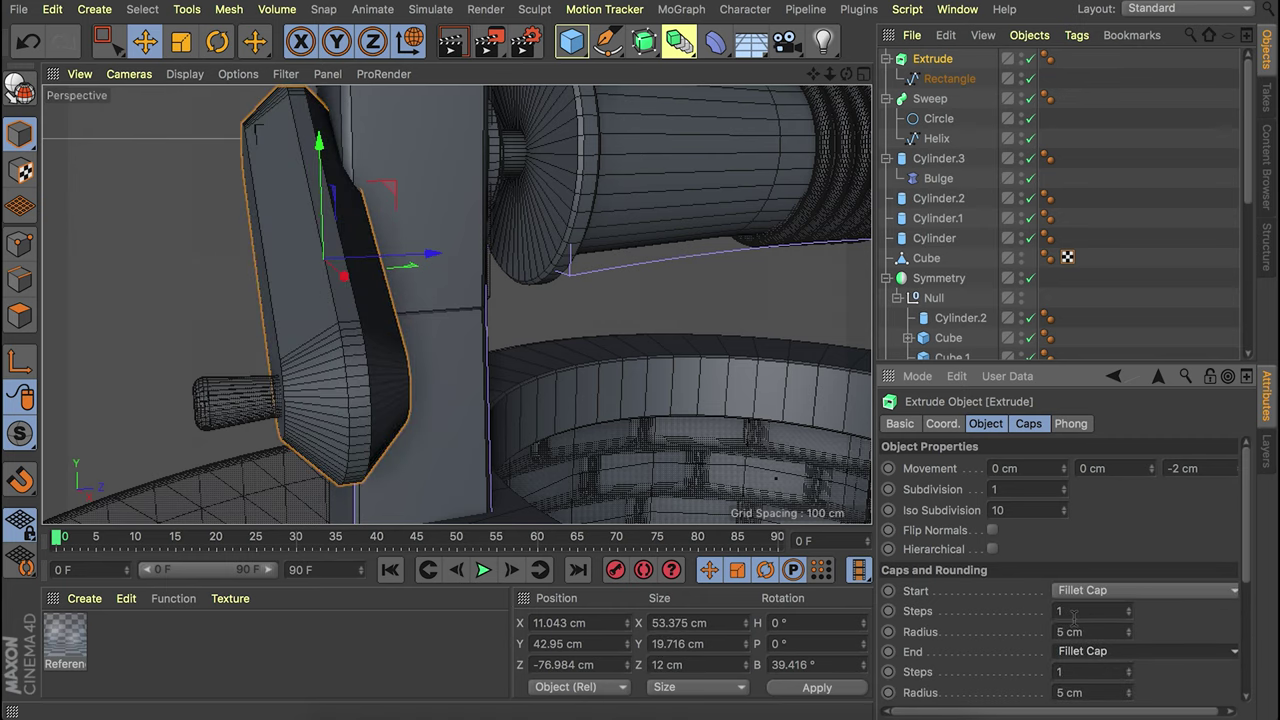
Set the start and end fillet radius of the crank arm to 0.2 cm and enable Constrain.
{"action": "left_click", "coordinate": [1072, 631]}
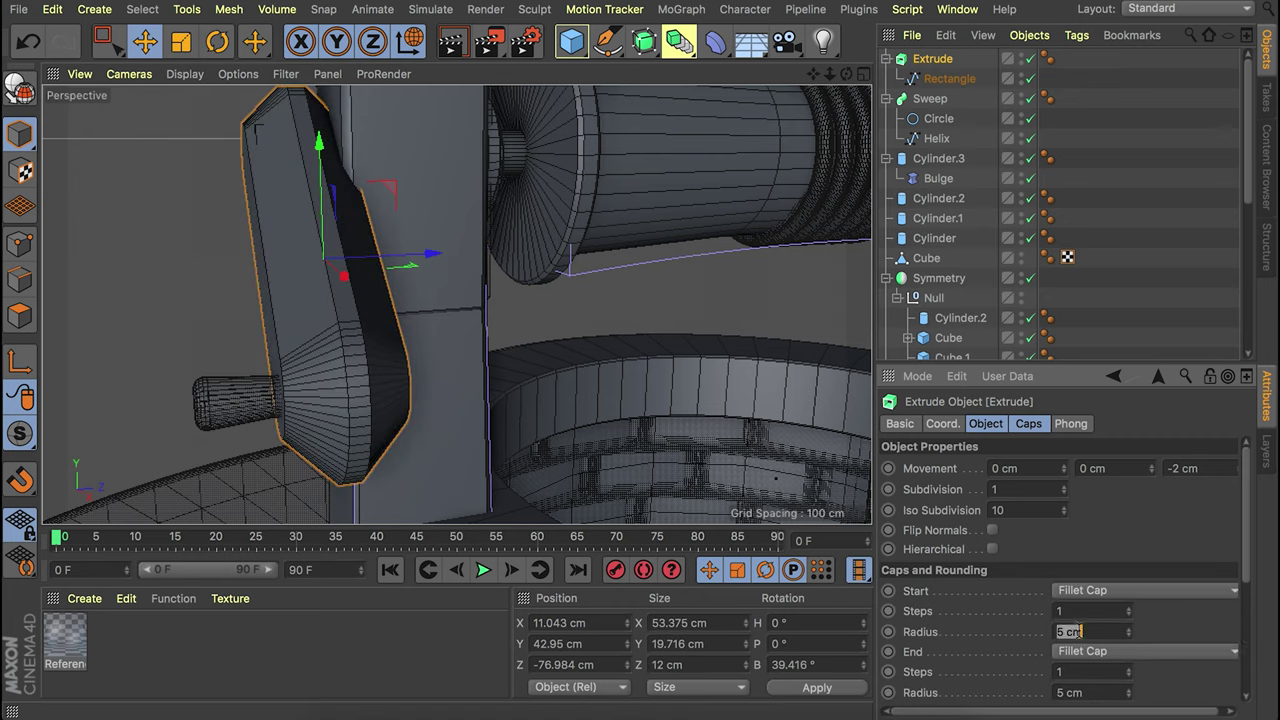
{"action": "type", "text": ".5"}
{"action": "key", "text": "Tab"}
{"action": "left_click", "coordinate": [1080, 629]}
{"action": "type", "text": ".2"}
{"action": "key", "text": "Tab"}
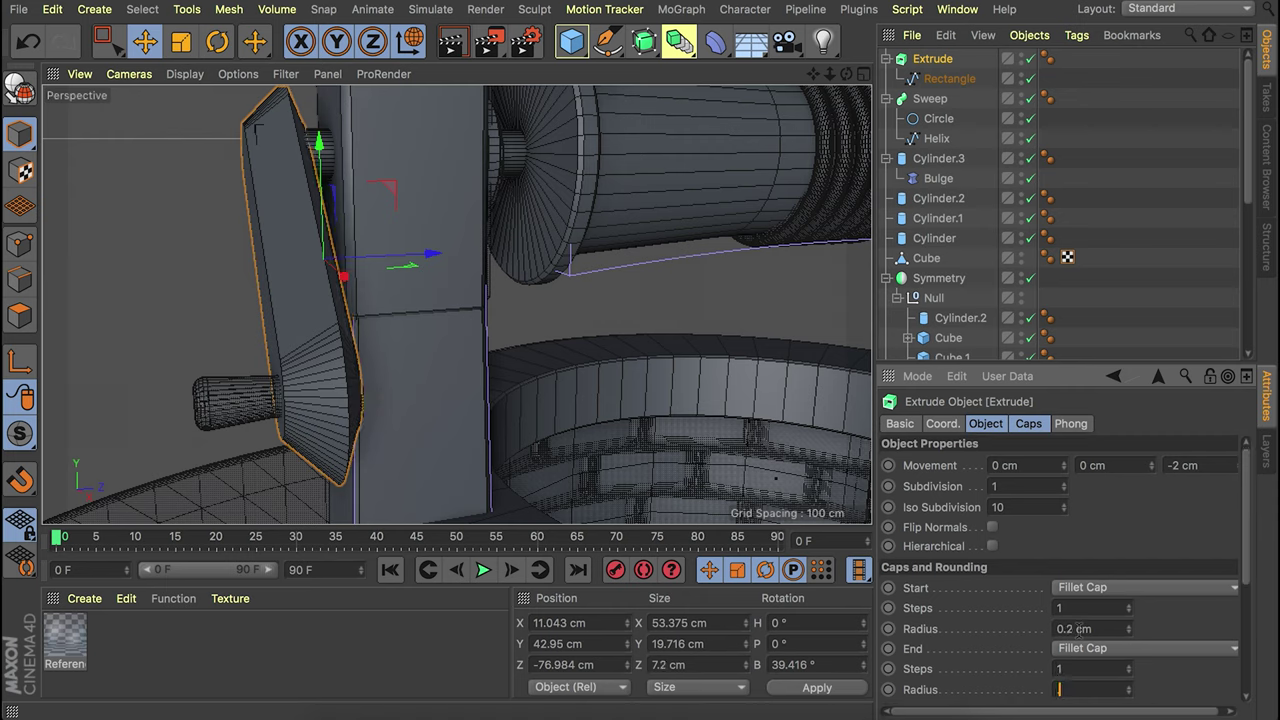
{"action": "type", "text": ".2"}
{"action": "key", "text": "Return"}
{"action": "scroll", "coordinate": [985, 597], "scroll_direction": "down", "scroll_amount": 4}
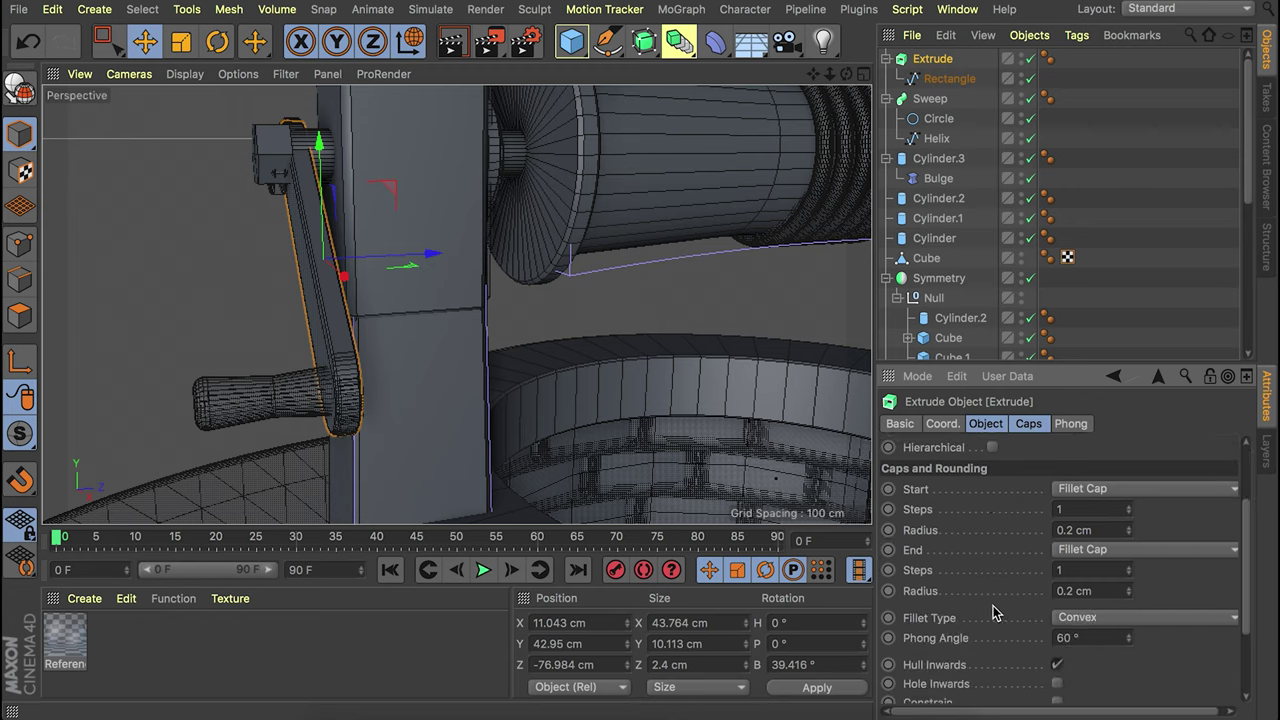
{"action": "scroll", "coordinate": [1035, 675], "scroll_direction": "down", "scroll_amount": 1}
{"action": "left_click", "coordinate": [1058, 683]}
{"action": "left_click_drag", "start_coordinate": [284, 277], "coordinate": [443, 277], "text": "alt"}
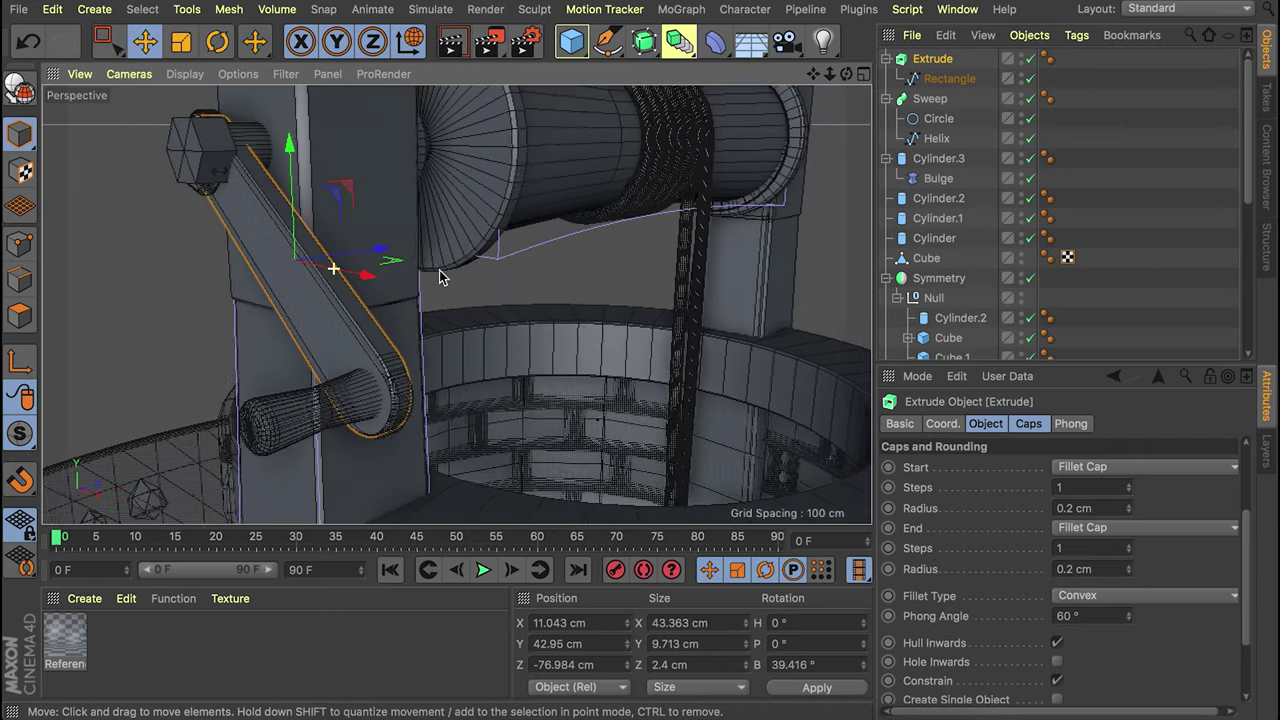
Scale the hexagonal cylinder at the crank arm's upper end to about 8.6 cm across.
{"action": "left_click", "coordinate": [214, 151]}
{"action": "key", "text": "t"}
{"action": "left_click_drag", "start_coordinate": [418, 170], "coordinate": [454, 170]}
{"action": "scroll", "coordinate": [238, 112], "scroll_direction": "up", "scroll_amount": 2}
{"action": "scroll", "coordinate": [238, 112], "scroll_direction": "up", "scroll_amount": 3}
{"action": "left_click_drag", "start_coordinate": [238, 112], "coordinate": [365, 265], "text": "alt"}
Duplicate the hexagonal cylinder onto the reference crank handle and resize the copy to about 2 cm radius and 12.4 cm height.
{"action": "key", "text": "e"}
{"action": "scroll", "coordinate": [271, 203], "scroll_direction": "down", "scroll_amount": 5}
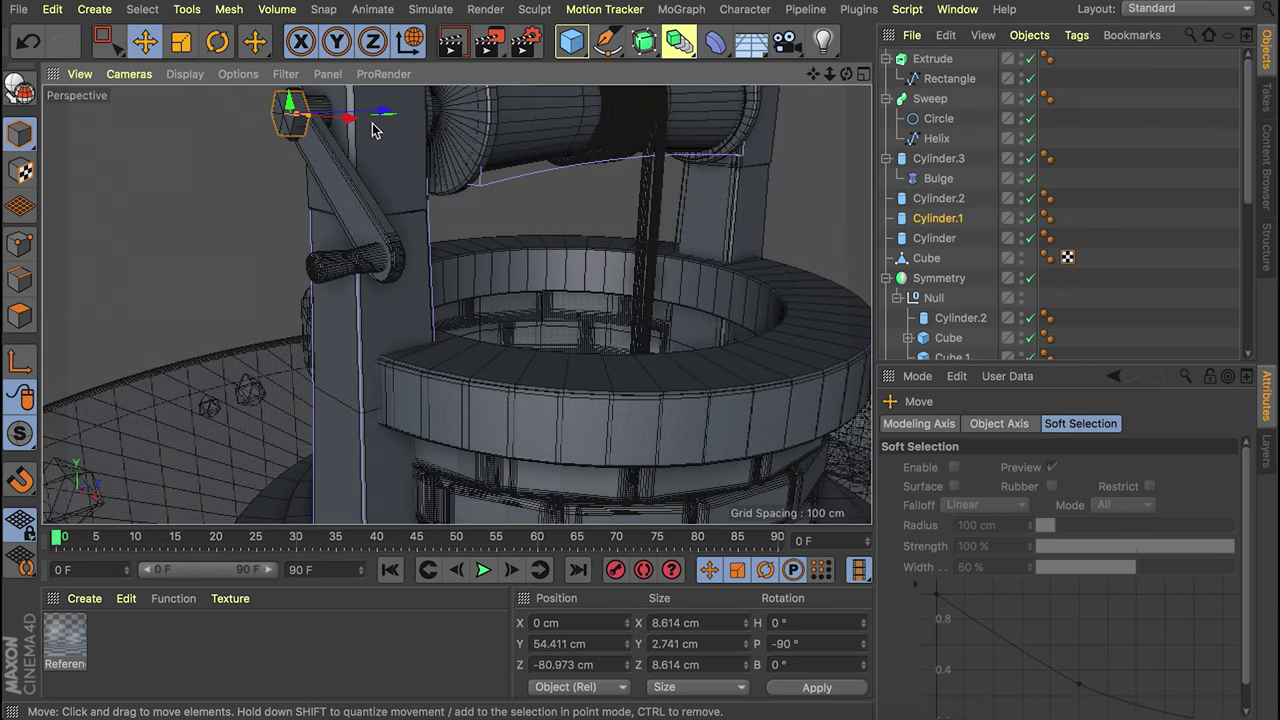
{"action": "left_click_drag", "start_coordinate": [354, 120], "coordinate": [437, 281], "text": "ctrl"}
{"action": "scroll", "coordinate": [352, 258], "scroll_direction": "up", "scroll_amount": 5}
{"action": "left_click_drag", "start_coordinate": [376, 252], "coordinate": [467, 250], "text": "alt"}
{"action": "left_click_drag", "start_coordinate": [488, 247], "coordinate": [504, 247]}
{"action": "left_click_drag", "start_coordinate": [406, 194], "coordinate": [407, 201]}
{"action": "left_click_drag", "start_coordinate": [508, 268], "coordinate": [523, 251]}
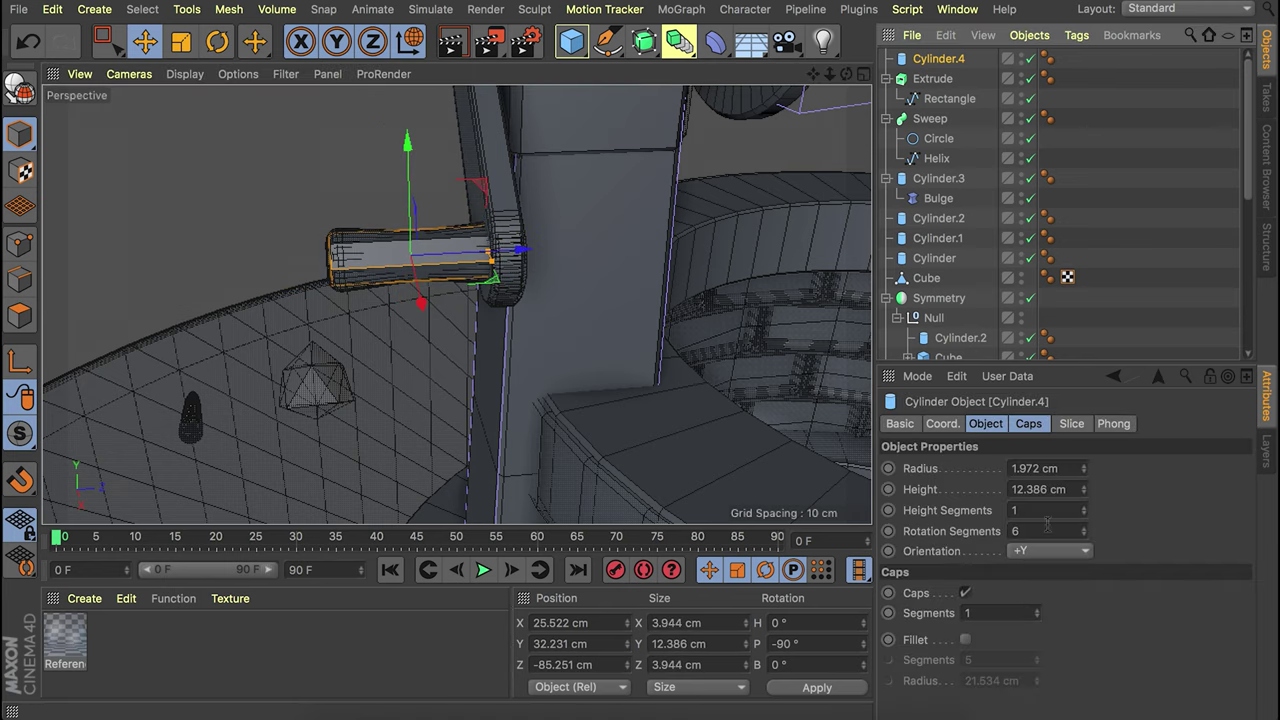
Give the handle cylinder 50 rotation segments, filleted caps of about 0.33 cm radius and a height of about 13.3 cm.
{"action": "double_click", "coordinate": [1045, 530]}
{"action": "type", "text": "50"}
{"action": "key", "text": "Return"}
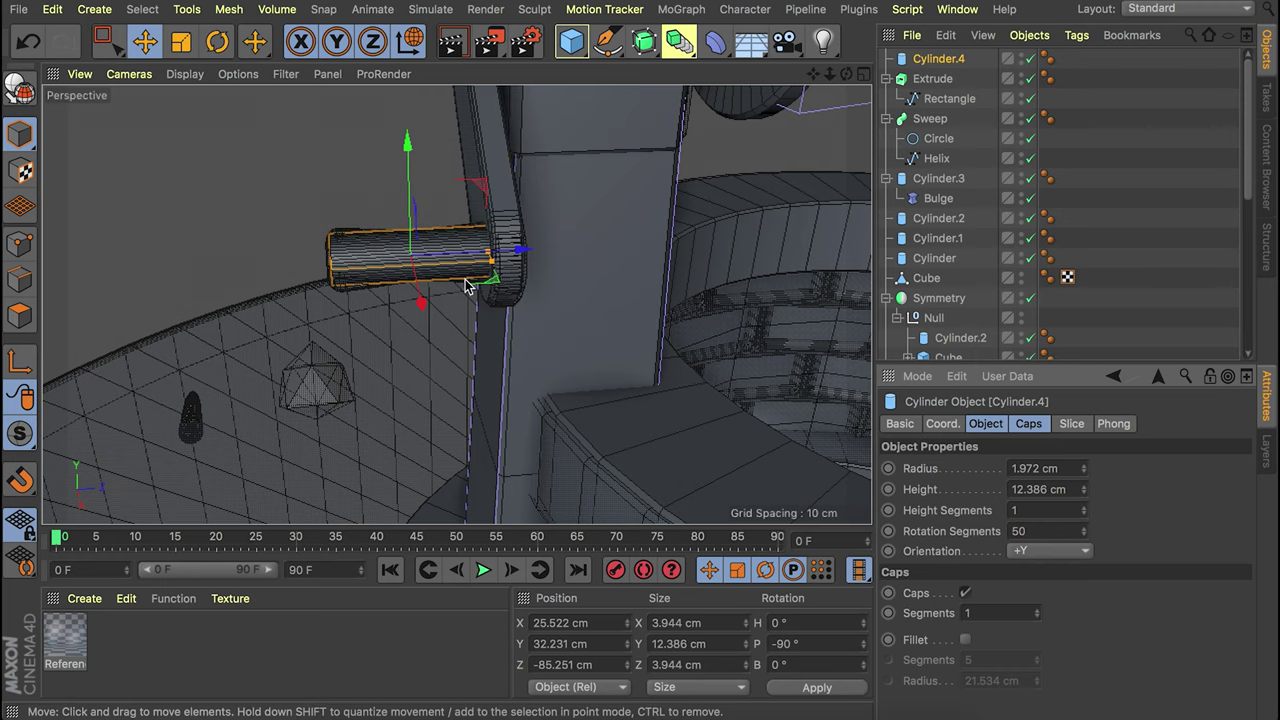
{"action": "left_click", "coordinate": [1039, 430]}
{"action": "left_click", "coordinate": [966, 514]}
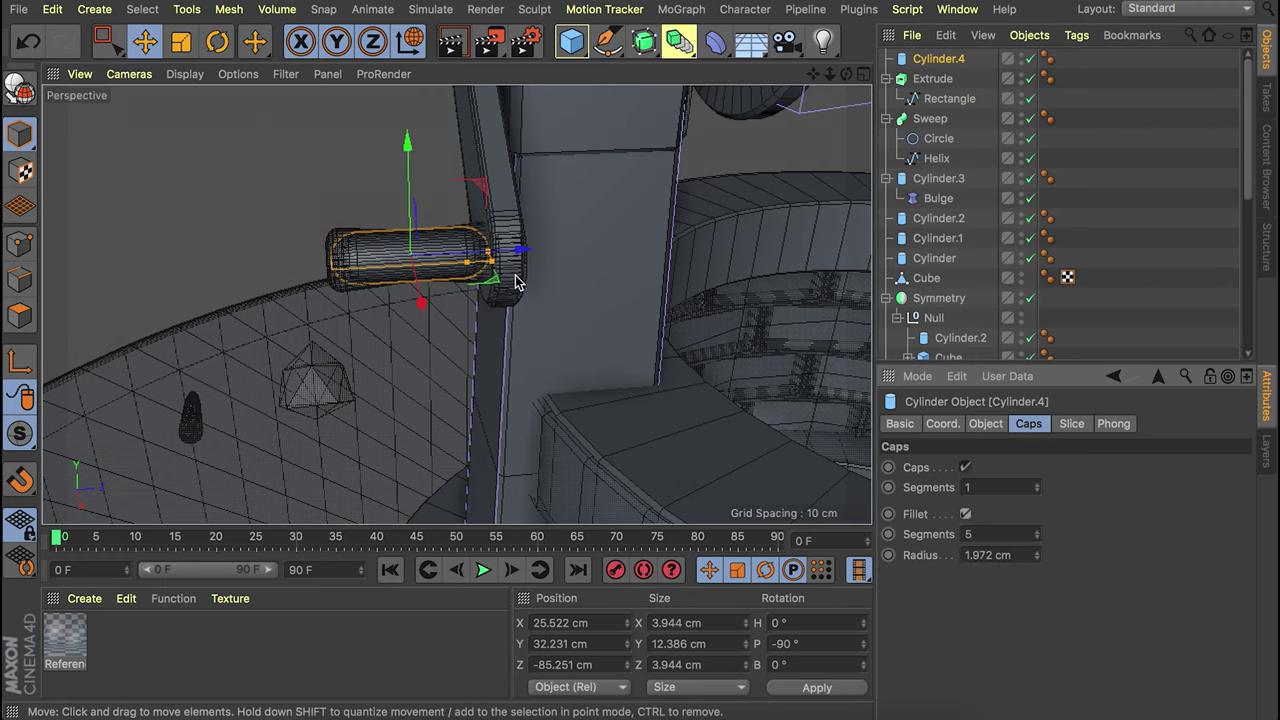
{"action": "scroll", "coordinate": [512, 275], "scroll_direction": "up", "scroll_amount": 5}
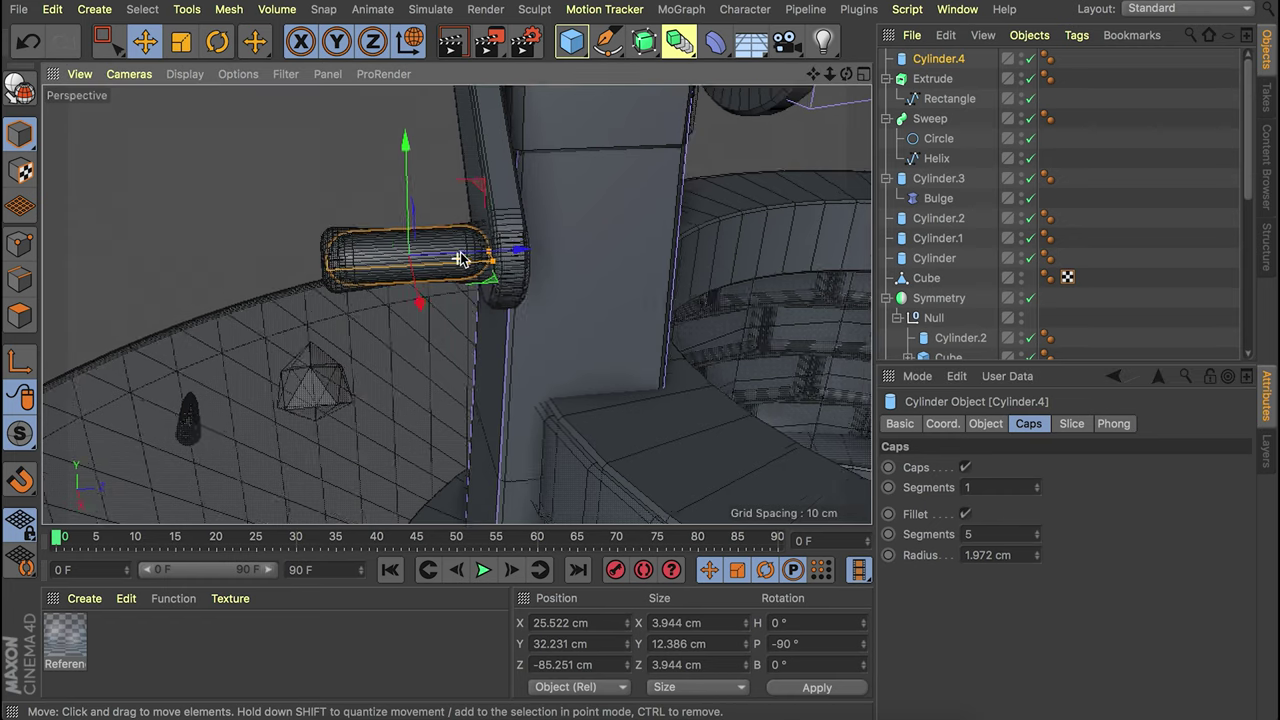
{"action": "left_click_drag", "start_coordinate": [522, 249], "coordinate": [542, 426]}
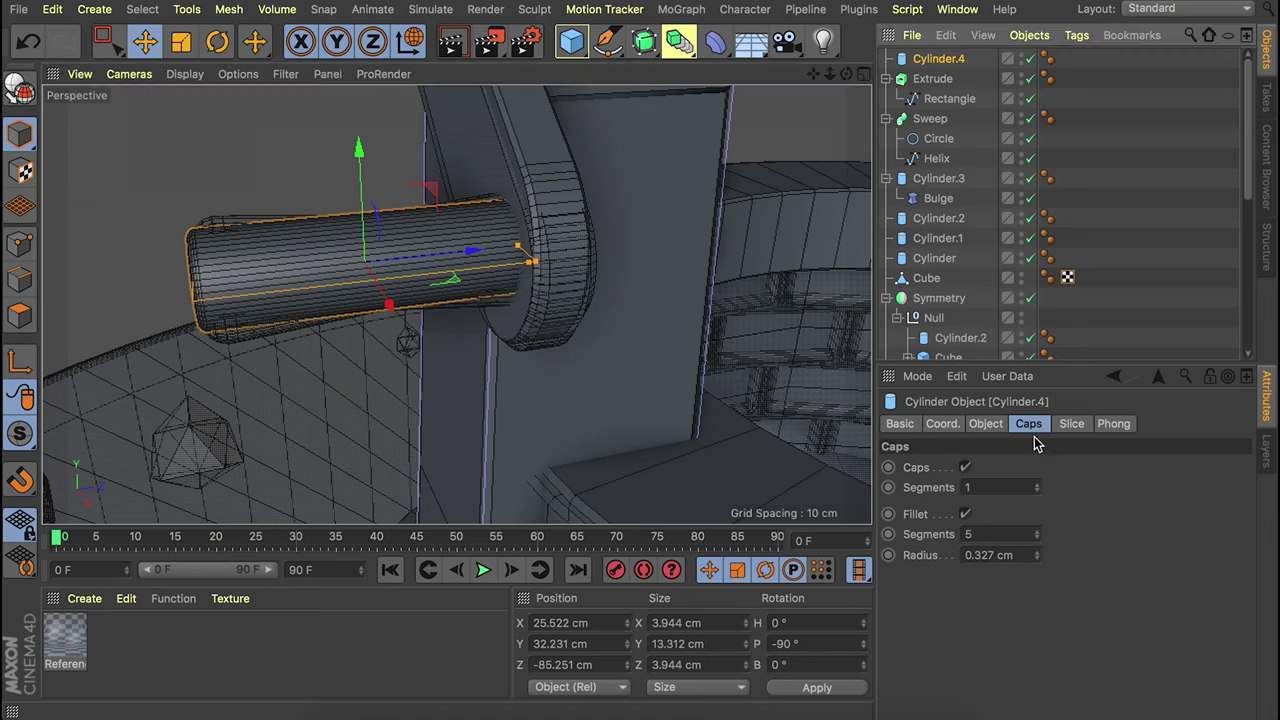
Set the handle cylinder's height segments to 3 and shape it with a child Bulge deformer.
{"action": "left_click", "coordinate": [986, 424]}
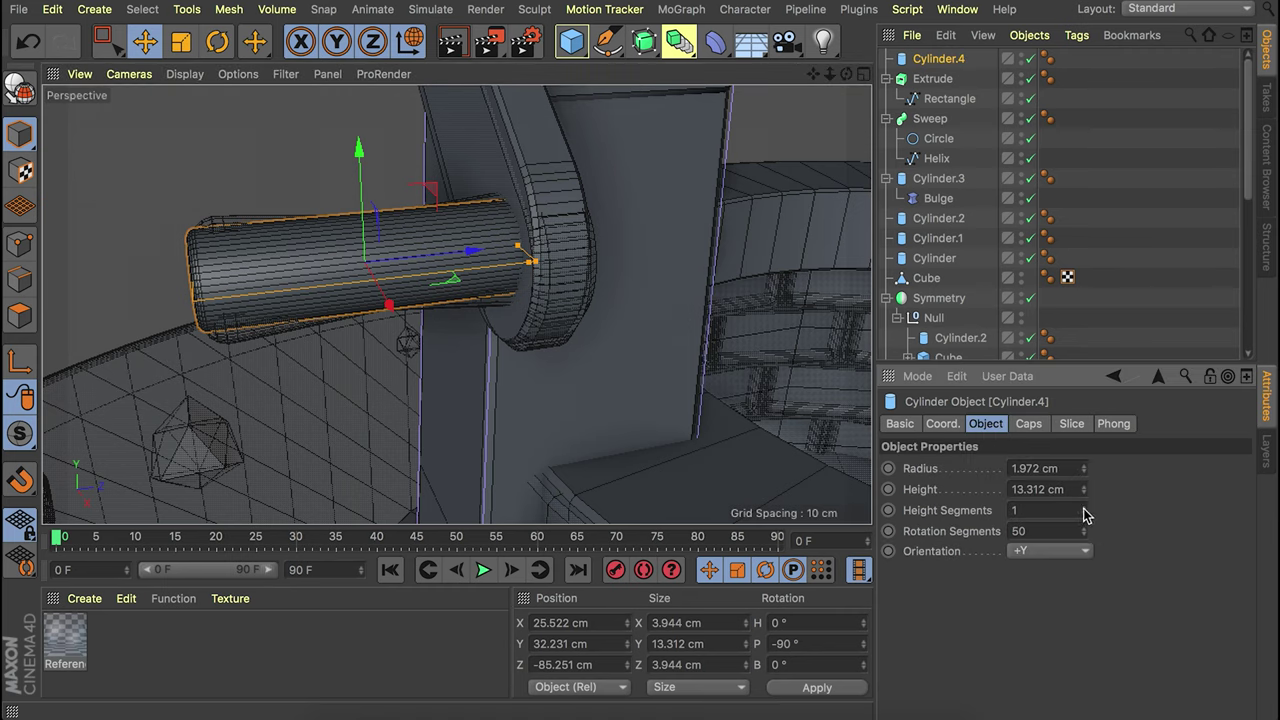
{"action": "middle_click_drag", "start_coordinate": [526, 222], "coordinate": [395, 298], "text": "alt"}
{"action": "right_click_drag", "start_coordinate": [520, 181], "coordinate": [586, 171], "text": "alt"}
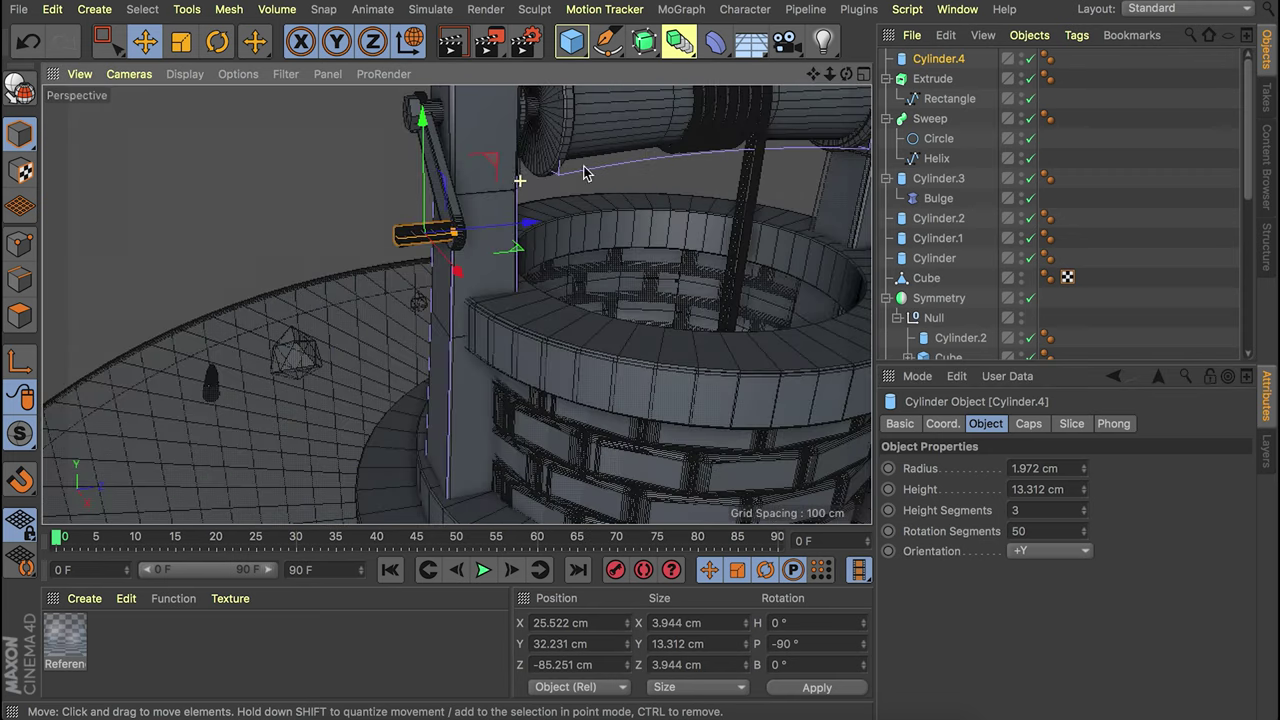
{"action": "right_click_drag", "start_coordinate": [433, 225], "coordinate": [585, 133], "text": "alt"}
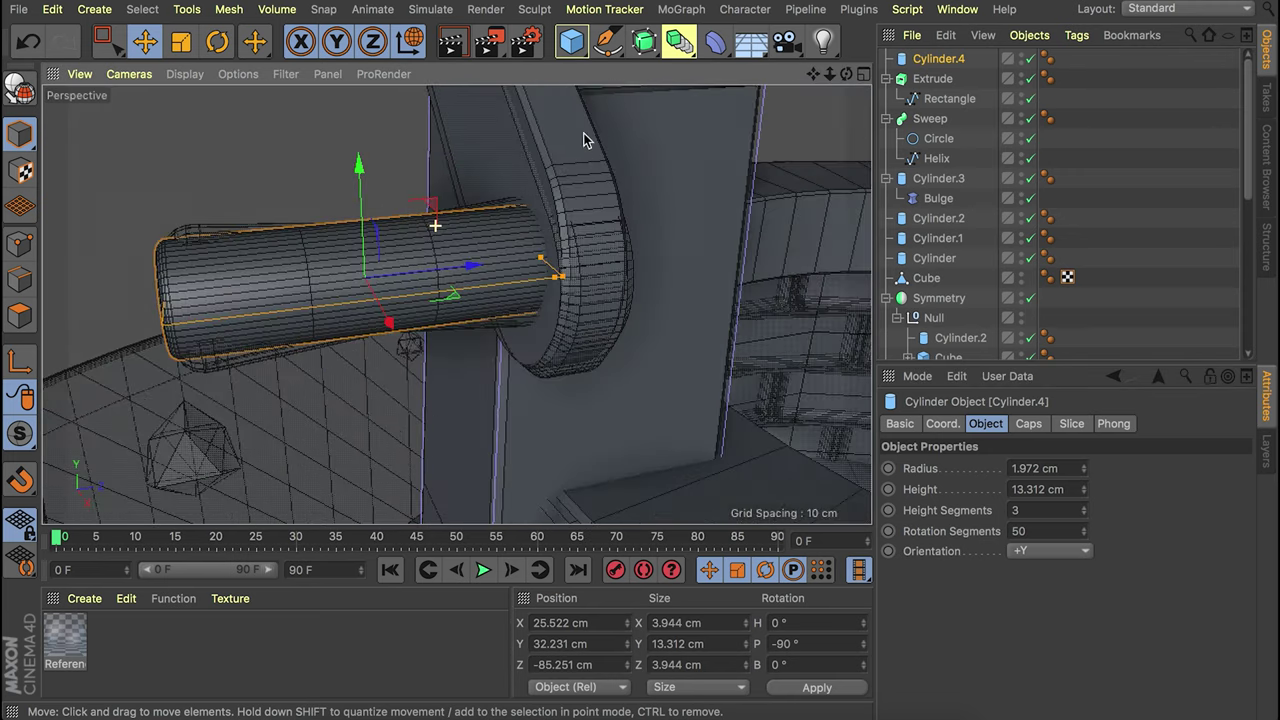
{"action": "left_click", "coordinate": [714, 41]}
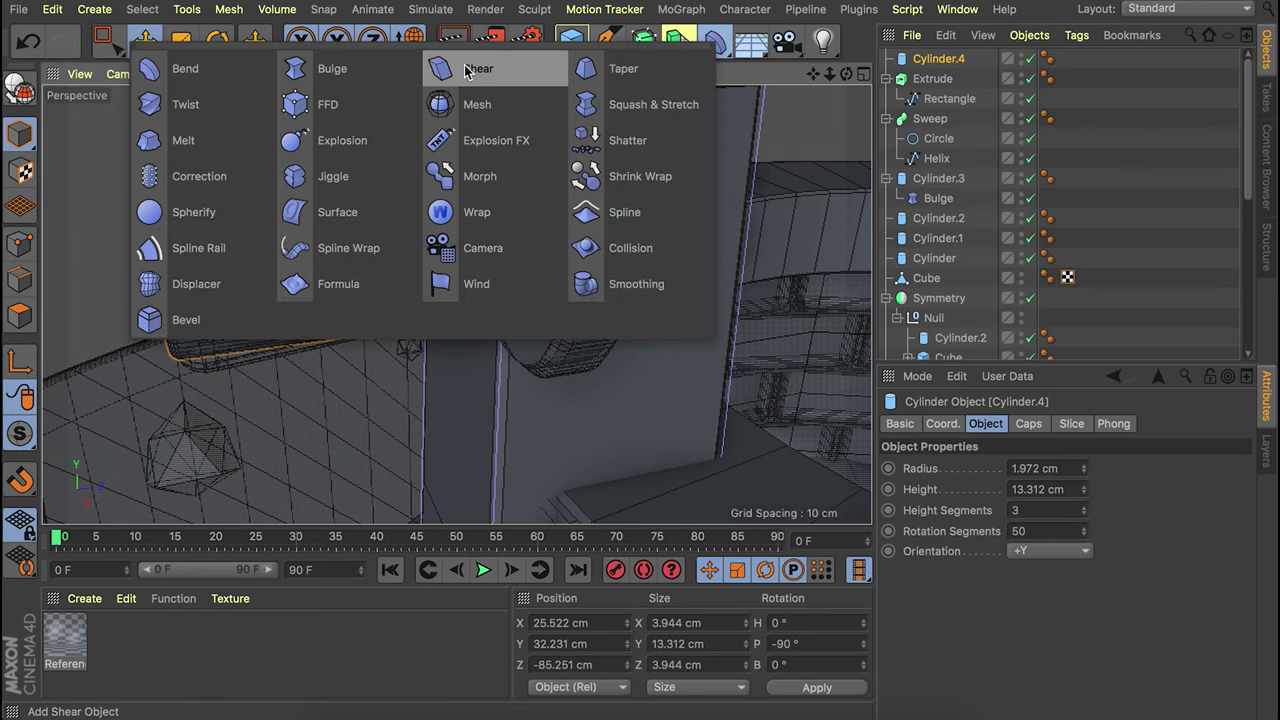
{"action": "left_click", "coordinate": [405, 68], "text": "shift"}
{"action": "left_click_drag", "start_coordinate": [1037, 516], "coordinate": [1037, 519]}
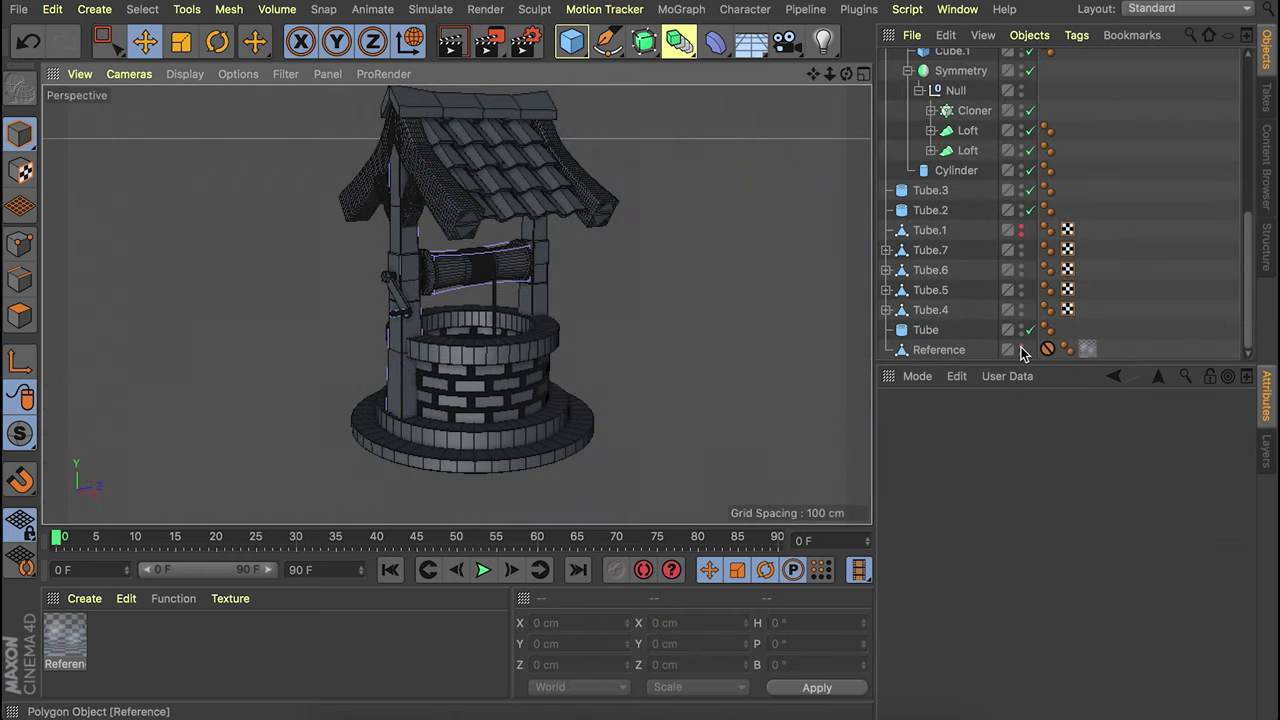
Make the Reference object visible and examine the loose bricks, stones and bushes around the well.
{"action": "left_click", "coordinate": [1021, 346]}
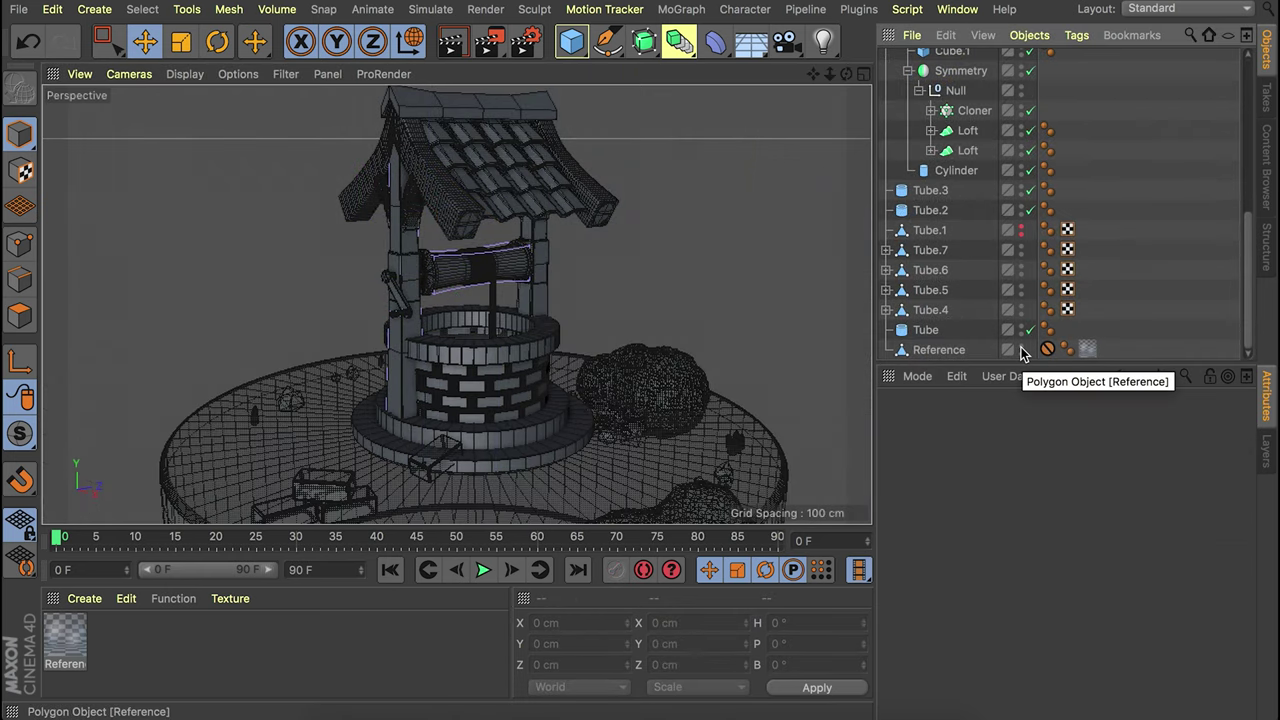
{"action": "middle_click_drag", "start_coordinate": [467, 434], "coordinate": [450, 275], "text": "alt"}
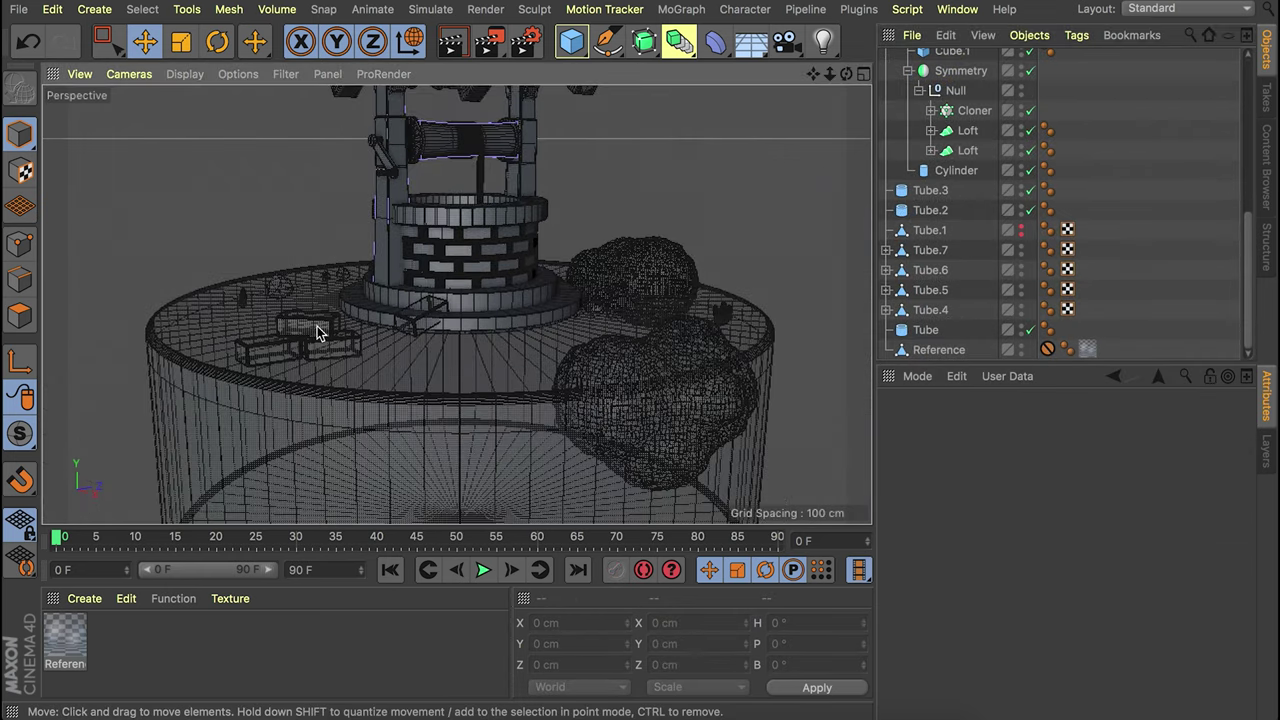
{"action": "scroll", "coordinate": [316, 335], "scroll_direction": "up", "scroll_amount": 6}
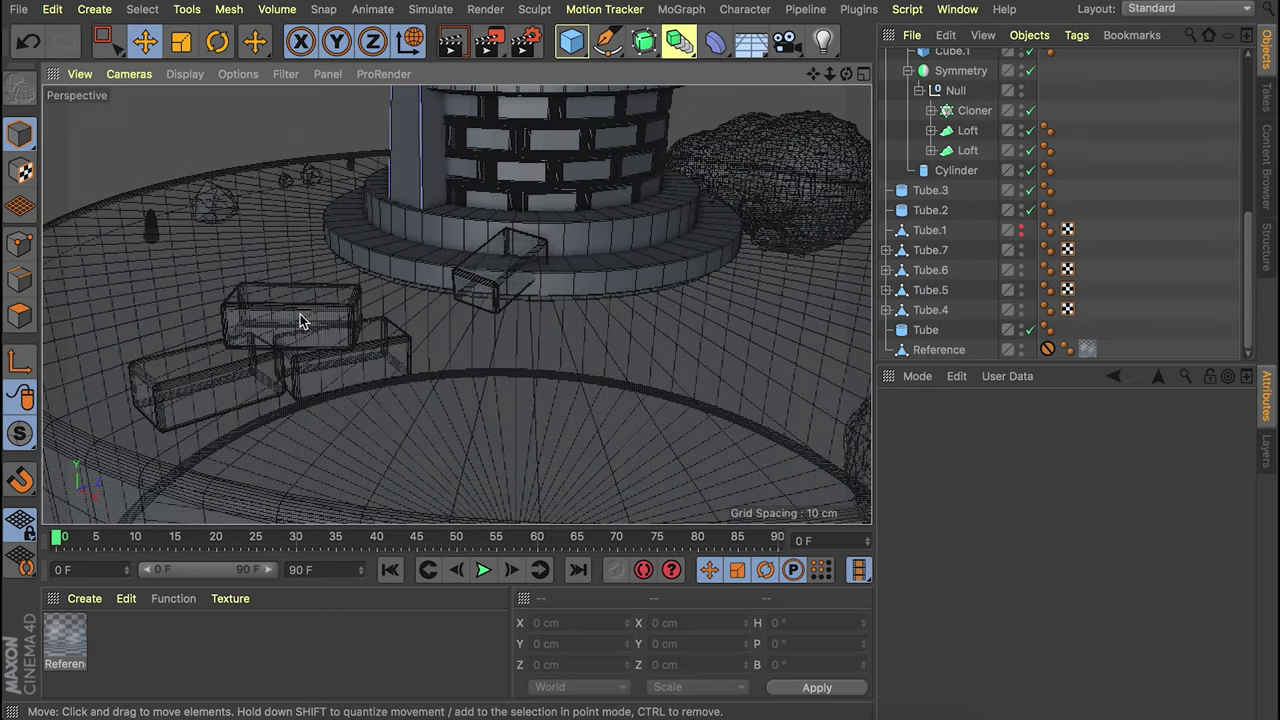
{"action": "left_click_drag", "start_coordinate": [457, 305], "coordinate": [484, 334], "text": "alt"}
{"action": "right_click_drag", "start_coordinate": [383, 297], "coordinate": [486, 238], "text": "alt"}
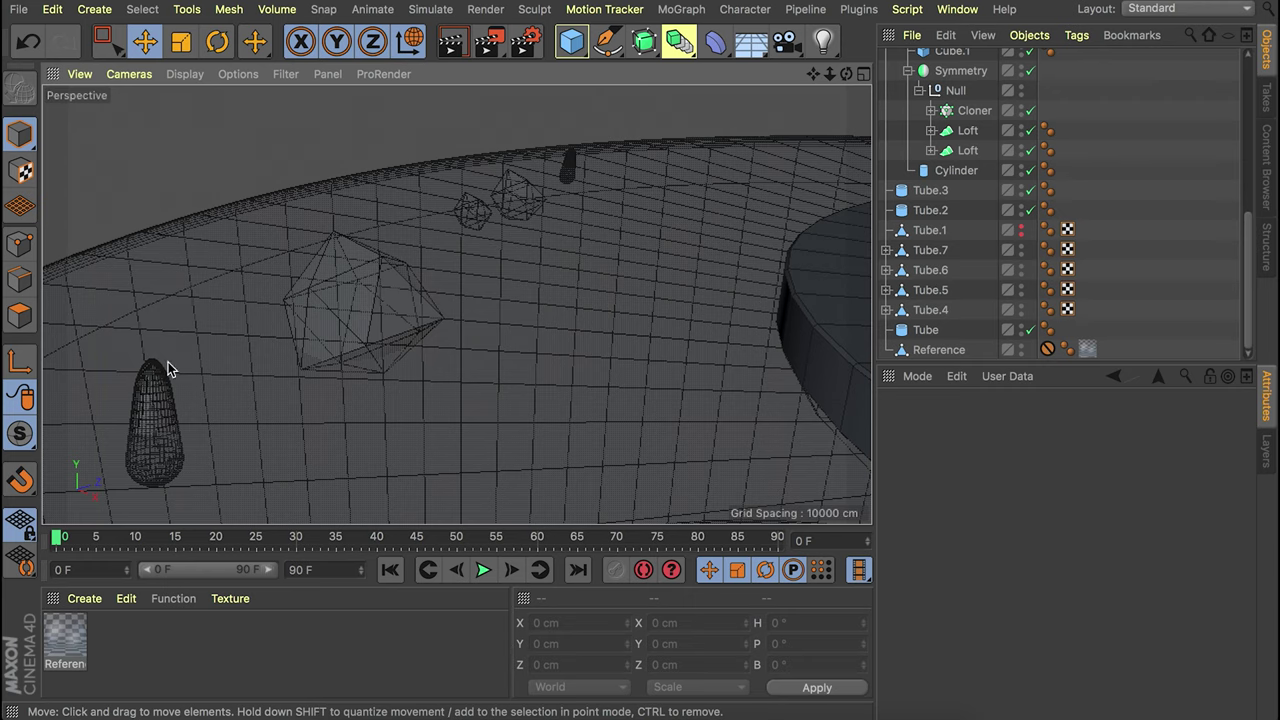
{"action": "right_click_drag", "start_coordinate": [483, 257], "coordinate": [410, 338], "text": "alt"}
{"action": "left_click_drag", "start_coordinate": [375, 300], "coordinate": [212, 256], "text": "alt"}
{"action": "left_click", "coordinate": [417, 224]}
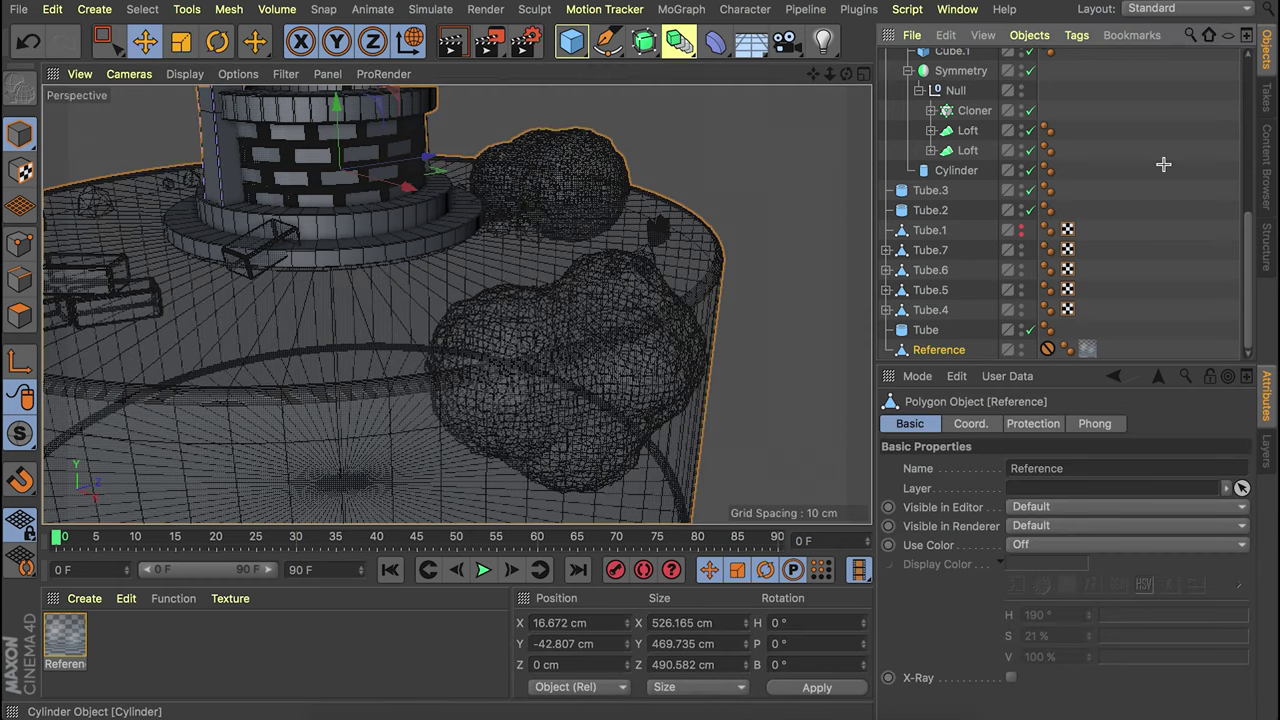
{"action": "left_click", "coordinate": [1163, 163]}
{"action": "right_click_drag", "start_coordinate": [506, 174], "coordinate": [493, 210], "text": "alt"}
{"action": "mouse_move", "coordinate": [500, 215]}
{"action": "left_mouse_down", "text": "alt"}
{"action": "mouse_move", "coordinate": [550, 304]}
{"action": "mouse_move", "coordinate": [470, 245]}
{"action": "mouse_move", "coordinate": [451, 309]}
{"action": "mouse_move", "coordinate": [460, 320]}
{"action": "left_mouse_up", "text": "alt"}
Switch the viewport display to Gouraud Shading and save the scene incrementally as reference well_0002.c4d.
{"action": "left_click", "coordinate": [185, 74]}
{"action": "left_click", "coordinate": [220, 103]}
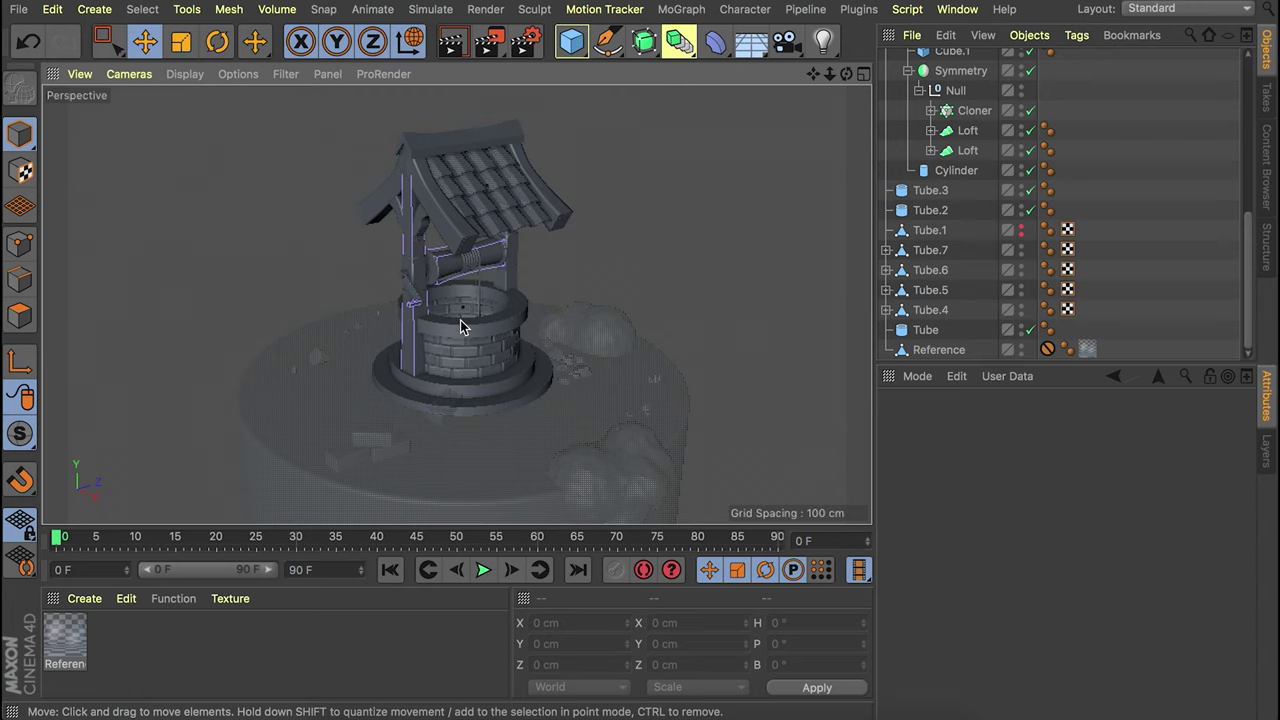
{"action": "left_click", "coordinate": [18, 9]}
{"action": "left_click", "coordinate": [200, 221]}
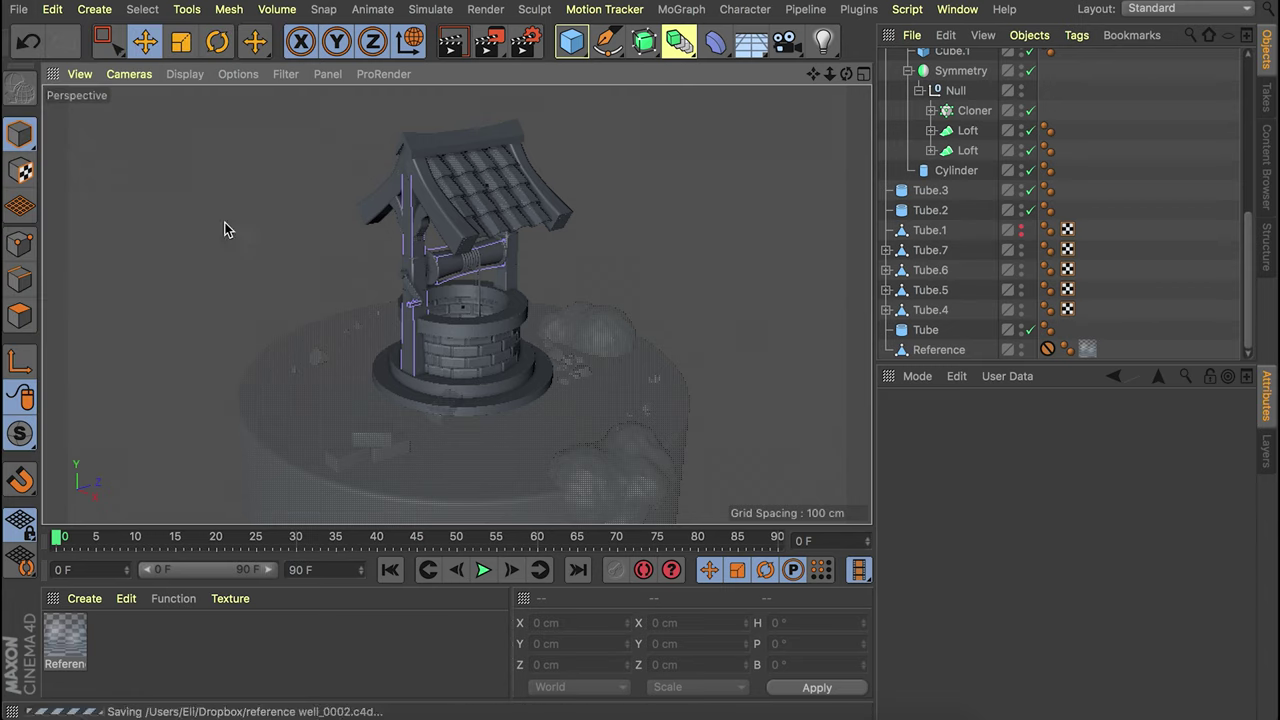
Add a ground cylinder, widen it to about 491 cm across and lower it to about Y -181 cm beneath the well.
{"action": "middle_click_drag", "start_coordinate": [610, 145], "coordinate": [565, 59], "text": "alt"}
{"action": "left_click", "coordinate": [572, 44]}
{"action": "left_click_drag", "start_coordinate": [645, 97], "coordinate": [975, 68]}
{"action": "left_click_drag", "start_coordinate": [455, 137], "coordinate": [603, 160]}
{"action": "left_click_drag", "start_coordinate": [415, 110], "coordinate": [421, 279]}
Fillet the ground cylinder's caps with a radius of 8 cm and fine-tune its vertical position against the reference.
{"action": "scroll", "coordinate": [972, 143], "scroll_direction": "up", "scroll_amount": 10}
{"action": "left_click", "coordinate": [939, 59]}
{"action": "left_click", "coordinate": [1028, 423]}
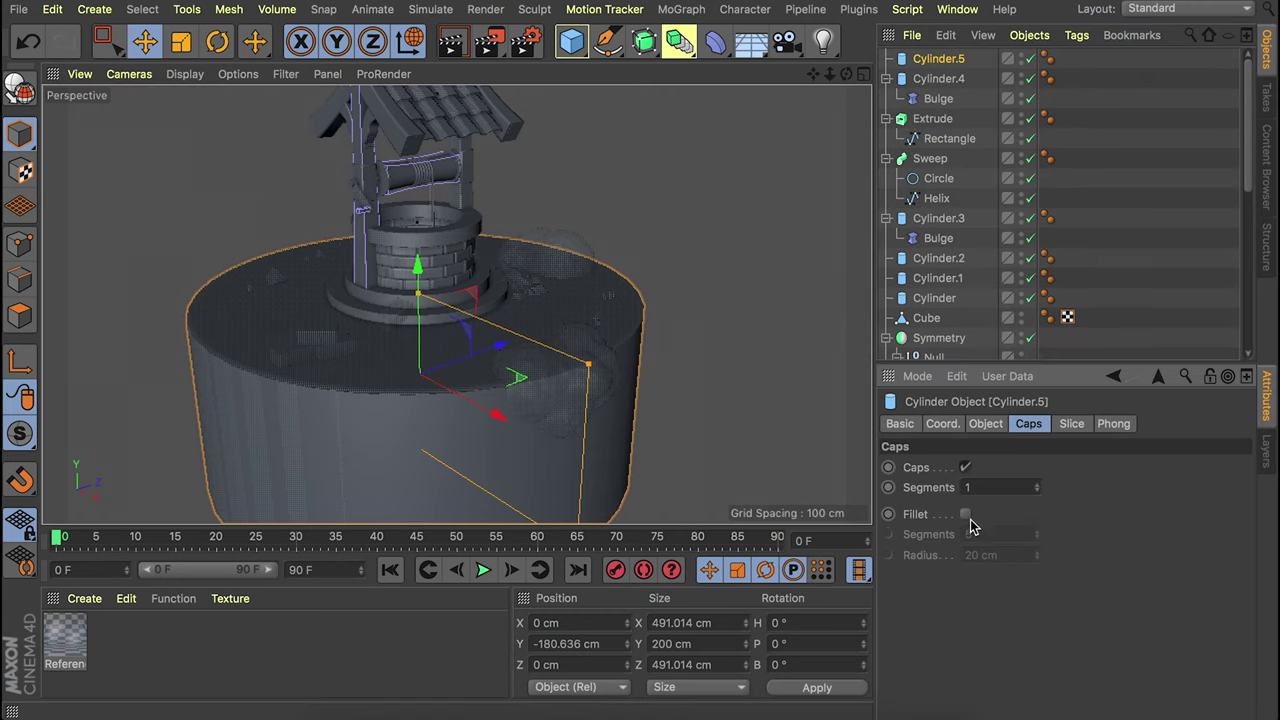
{"action": "left_click", "coordinate": [965, 513]}
{"action": "left_click_drag", "start_coordinate": [1038, 567], "coordinate": [1038, 567]}
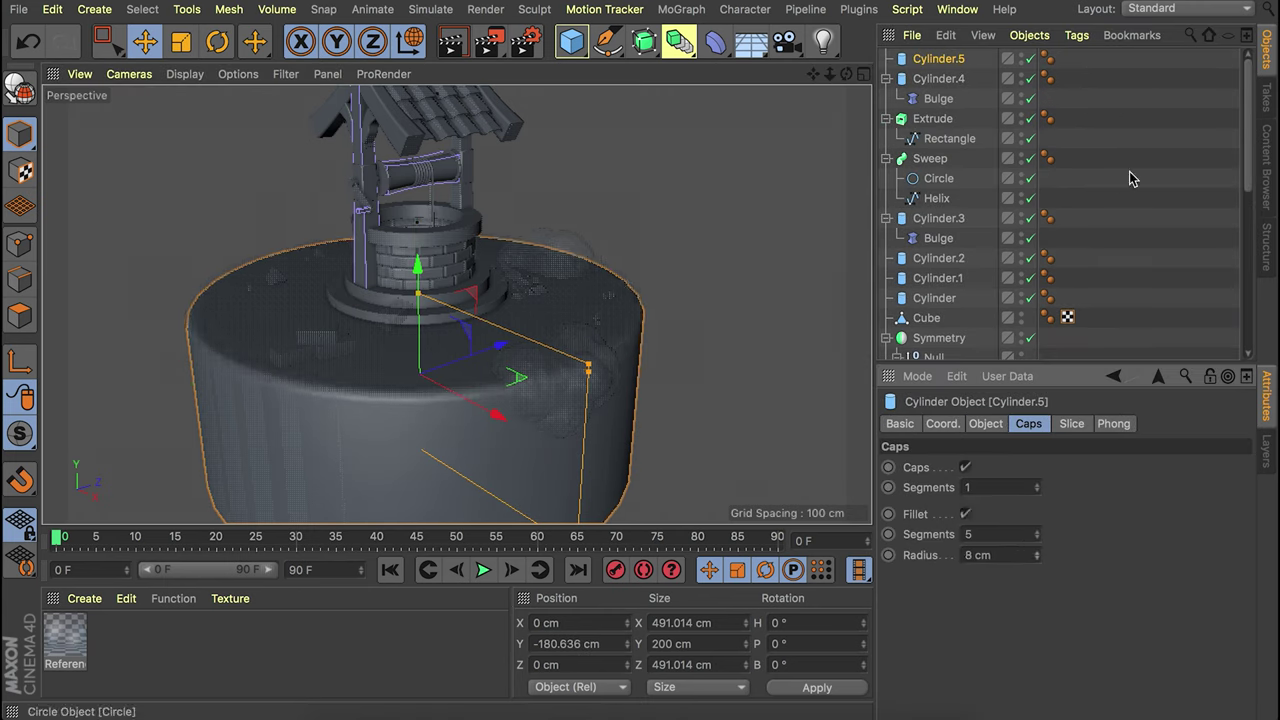
{"action": "left_click_drag", "start_coordinate": [417, 277], "coordinate": [421, 260]}
{"action": "left_click", "coordinate": [1086, 160]}
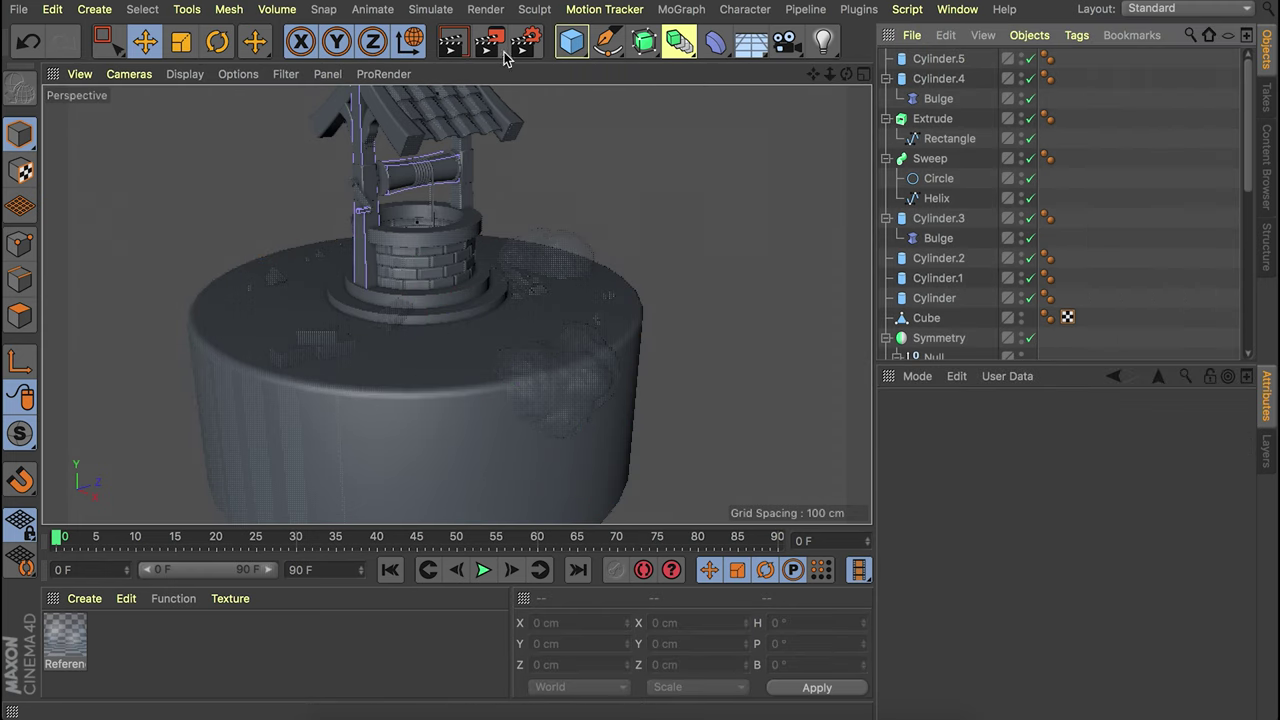
Add a sphere, then scale and move it onto the reference bush at the ground's front edge.
{"action": "left_click", "coordinate": [571, 41]}
{"action": "left_click", "coordinate": [988, 109]}
{"action": "key", "text": "t"}
{"action": "left_click_drag", "start_coordinate": [600, 291], "coordinate": [627, 293]}
{"action": "key", "text": "e"}
{"action": "left_click_drag", "start_coordinate": [546, 205], "coordinate": [540, 338]}
Fill the bush shape with two scaled copies of the sphere, the last about 76 cm across, and hide the Reference object.
{"action": "right_click_drag", "start_coordinate": [457, 303], "coordinate": [586, 317], "text": "alt"}
{"action": "key", "text": "t"}
{"action": "left_click_drag", "start_coordinate": [508, 252], "coordinate": [477, 304]}
{"action": "key", "text": "e"}
{"action": "left_click_drag", "start_coordinate": [510, 254], "coordinate": [511, 197]}
{"action": "key", "text": "t"}
{"action": "left_click_drag", "start_coordinate": [607, 243], "coordinate": [573, 246]}
{"action": "left_click_drag", "start_coordinate": [585, 283], "coordinate": [500, 317]}
{"action": "left_click_drag", "start_coordinate": [580, 305], "coordinate": [664, 387], "text": "alt"}
{"action": "key", "text": "t"}
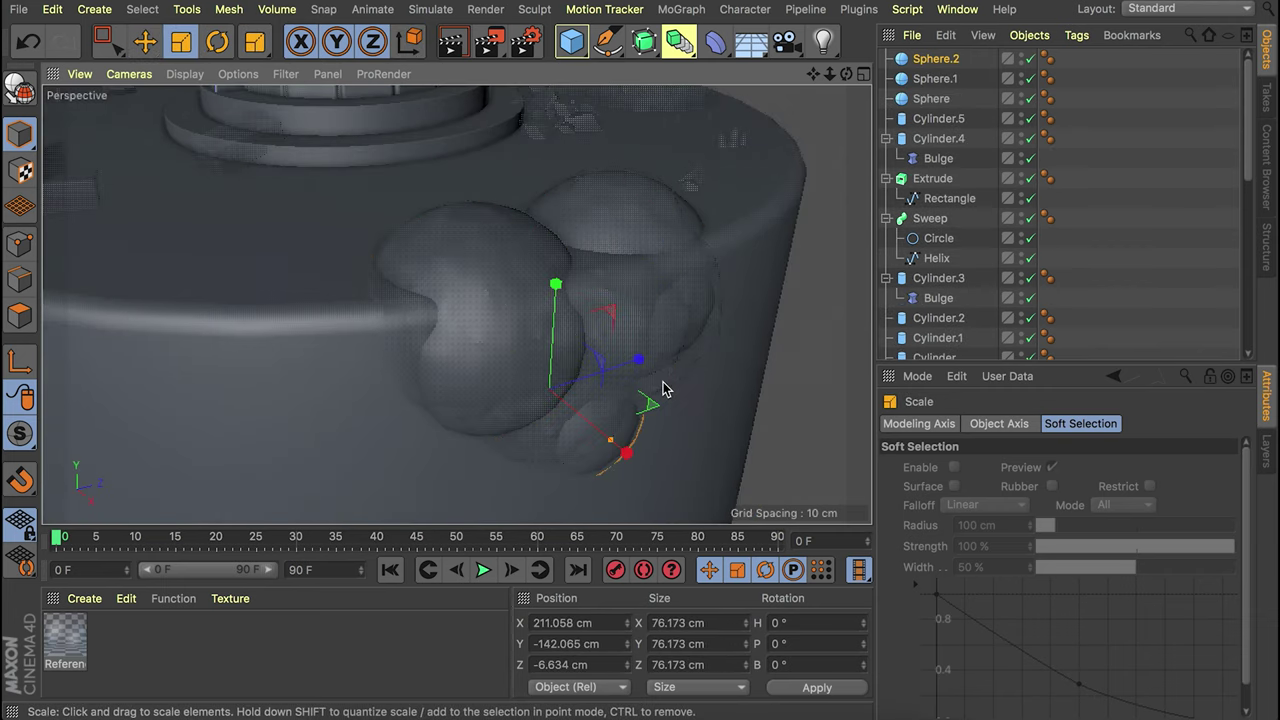
{"action": "scroll", "coordinate": [1024, 300], "scroll_direction": "down", "scroll_amount": 10}
{"action": "left_click", "coordinate": [1021, 348]}
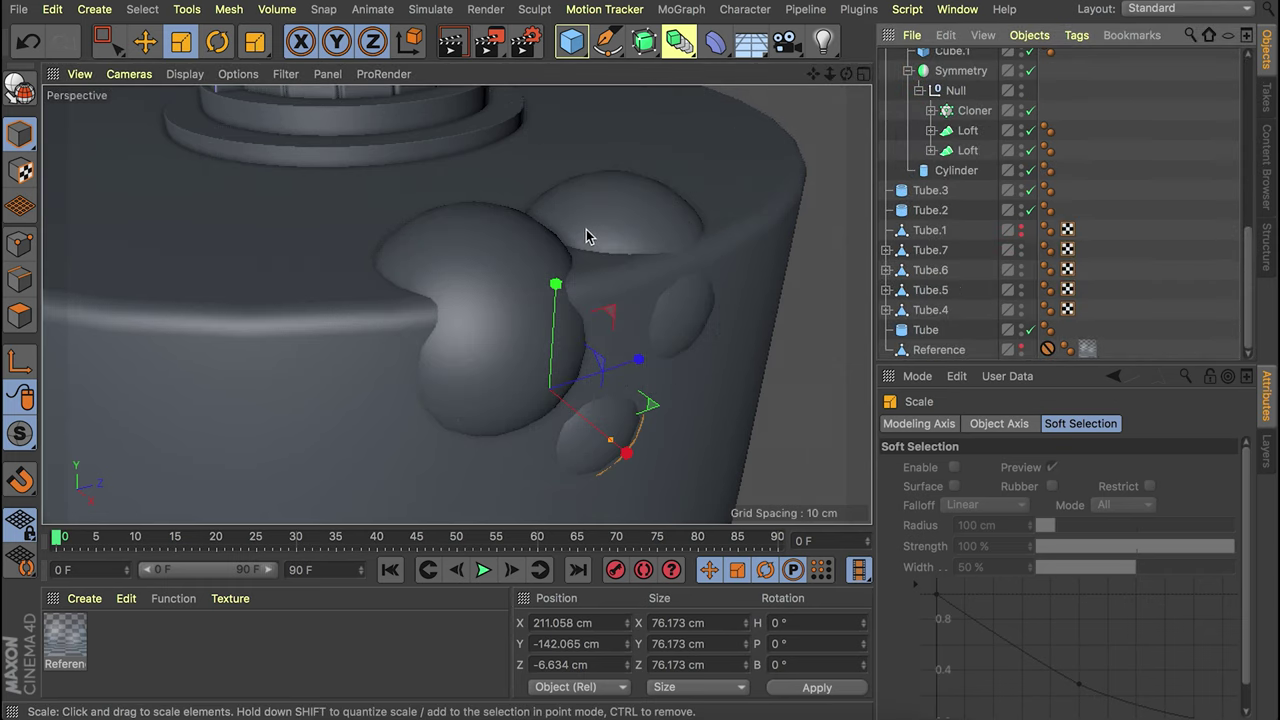
Move the three bush spheres outward, then add a fourth copy between them, scaled to about 70 cm across.
{"action": "scroll", "coordinate": [586, 237], "scroll_direction": "down", "scroll_amount": 3}
{"action": "scroll", "coordinate": [957, 100], "scroll_direction": "up", "scroll_amount": 10}
{"action": "left_click", "coordinate": [933, 99], "text": "shift"}
{"action": "key", "text": "e"}
{"action": "left_click_drag", "start_coordinate": [645, 335], "coordinate": [669, 343]}
{"action": "left_click", "coordinate": [668, 290]}
{"action": "left_click_drag", "start_coordinate": [708, 246], "coordinate": [660, 260], "text": "ctrl"}
{"action": "key", "text": "t"}
{"action": "left_click_drag", "start_coordinate": [647, 318], "coordinate": [685, 297]}
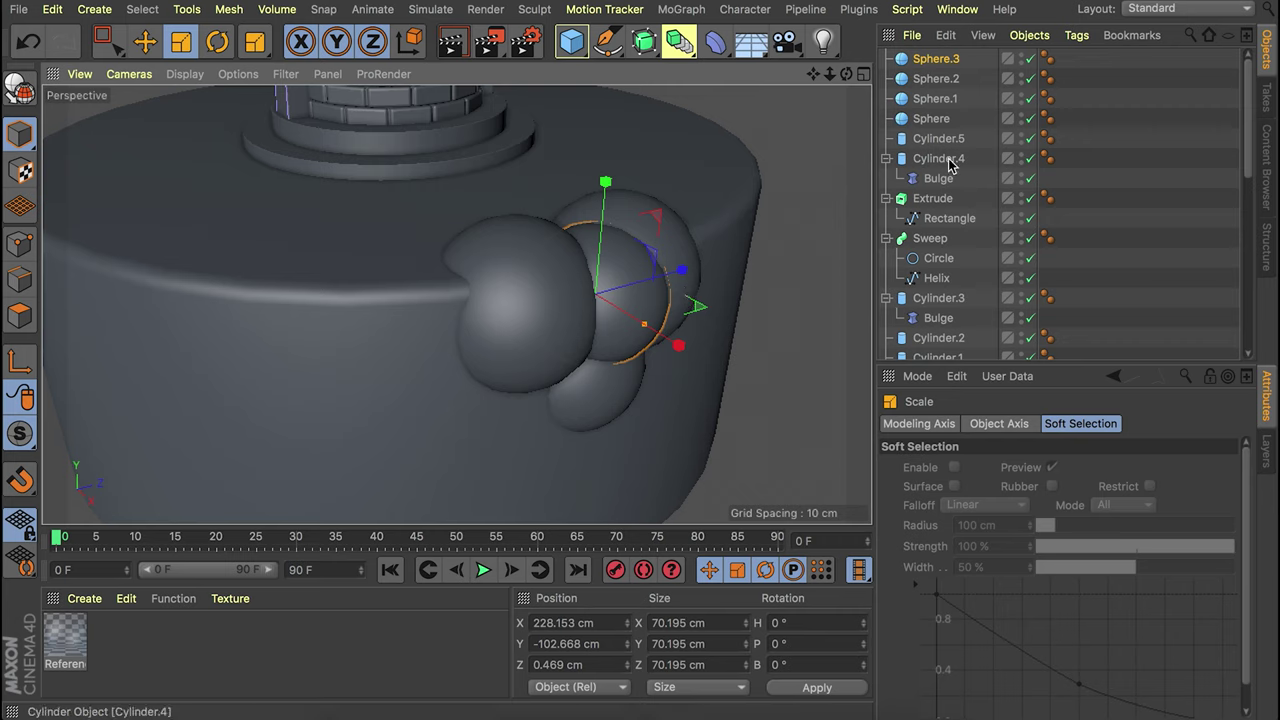
Add a Volume Builder and a Volume Mesher, and nest the builder inside the mesher.
{"action": "left_click", "coordinate": [679, 41]}
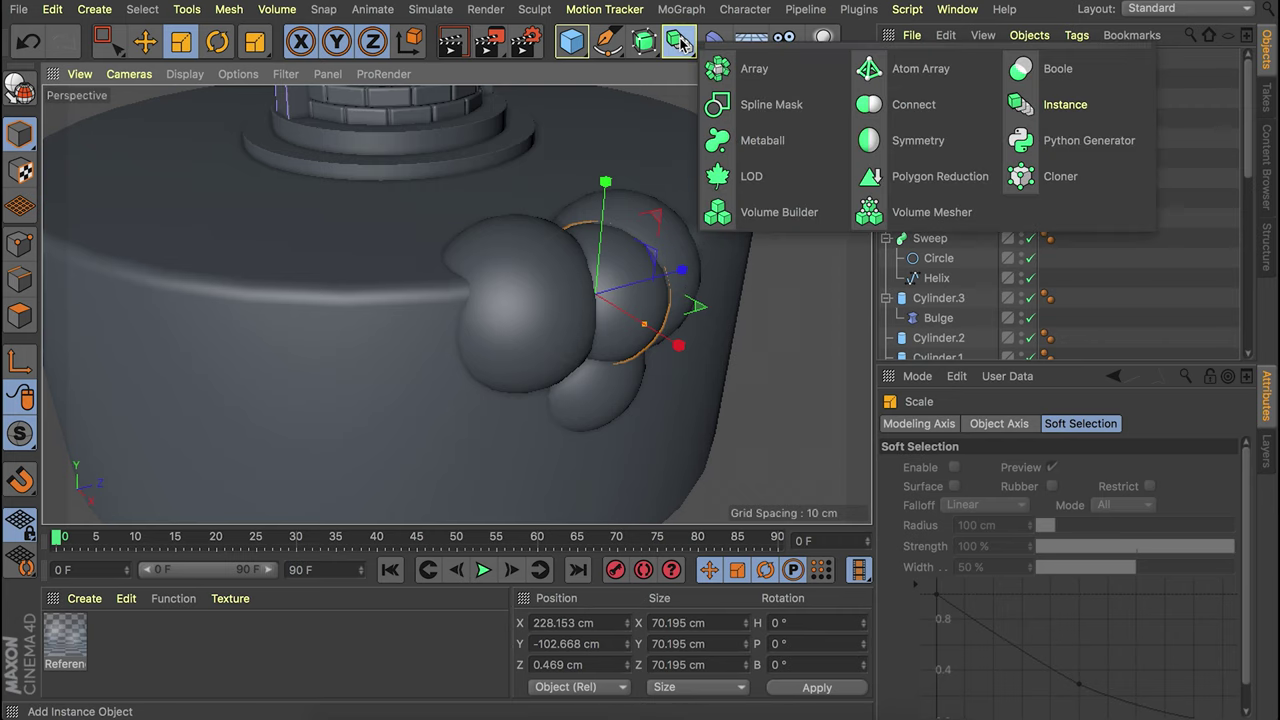
{"action": "left_click", "coordinate": [790, 214]}
{"action": "left_click", "coordinate": [679, 41]}
{"action": "left_click", "coordinate": [930, 212]}
{"action": "left_click_drag", "start_coordinate": [950, 80], "coordinate": [962, 60]}
Place all four bush spheres inside the Volume Builder so they merge as a union.
{"action": "left_click", "coordinate": [940, 103]}
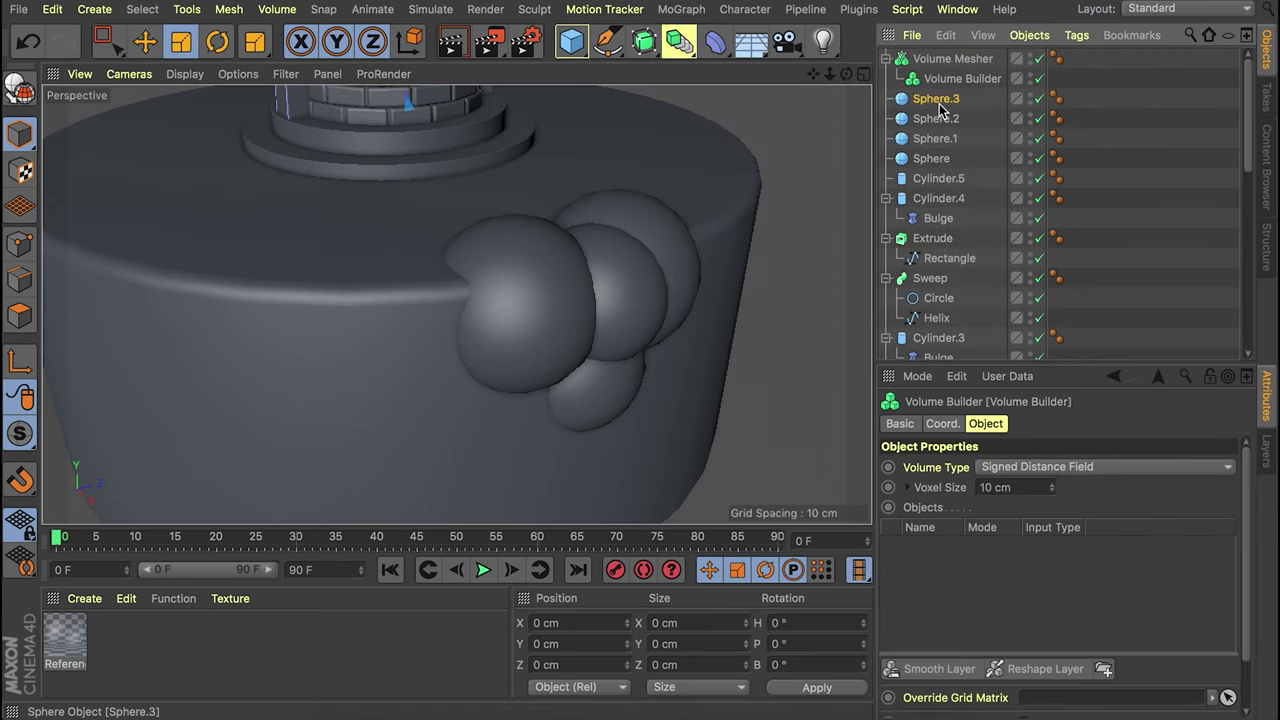
{"action": "left_click", "coordinate": [939, 156], "text": "shift"}
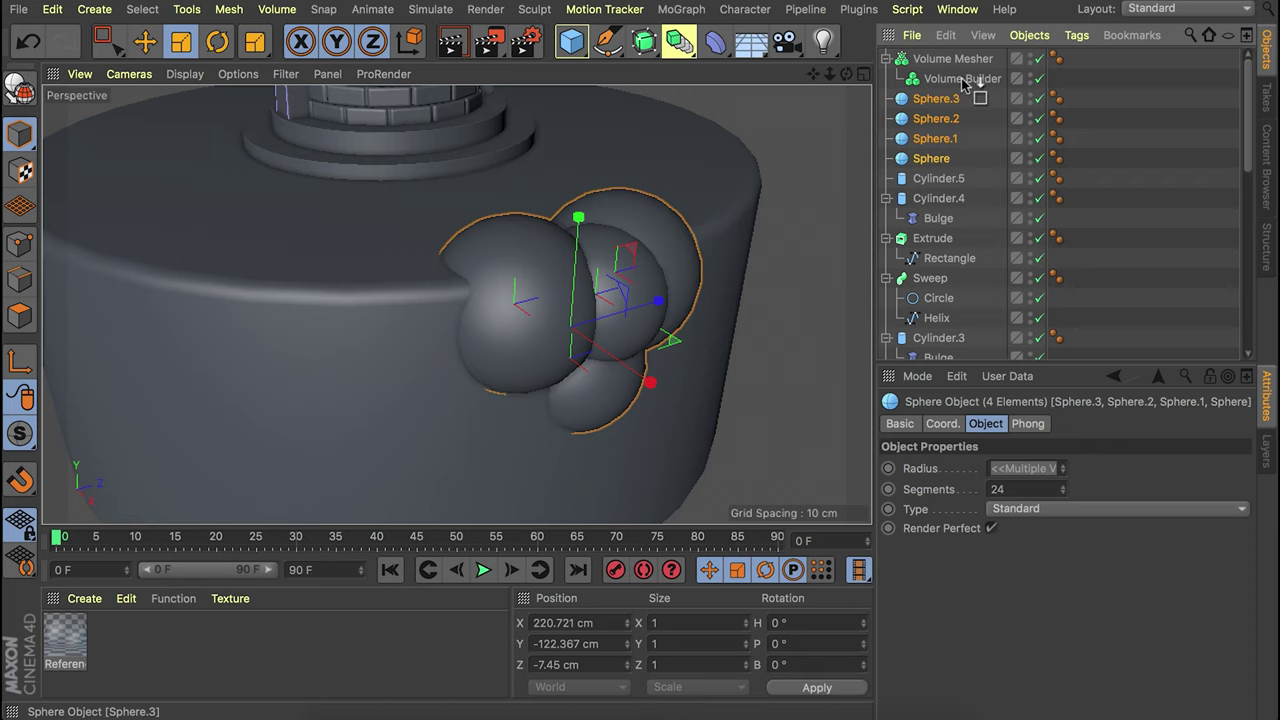
{"action": "left_click_drag", "start_coordinate": [965, 85], "coordinate": [963, 82]}
{"action": "left_click", "coordinate": [963, 80]}
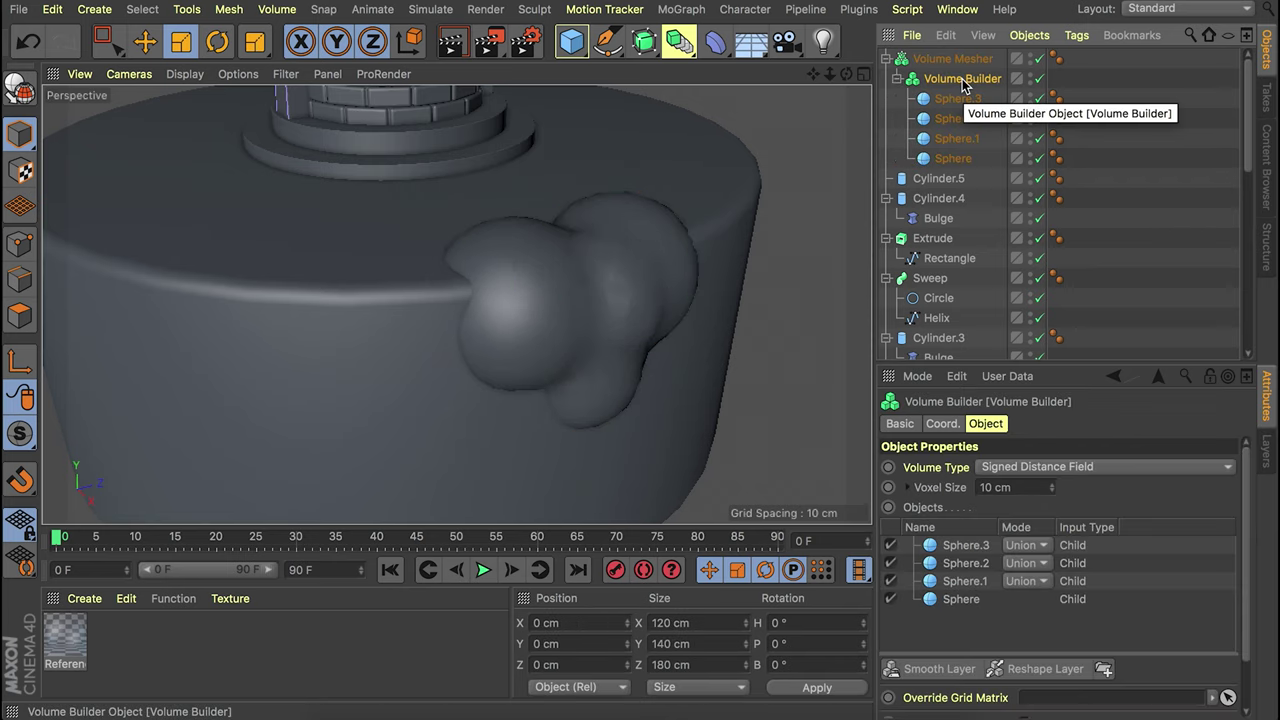
Add a Smooth Layer to the Volume Builder and show its filter settings.
{"action": "left_click", "coordinate": [1021, 487]}
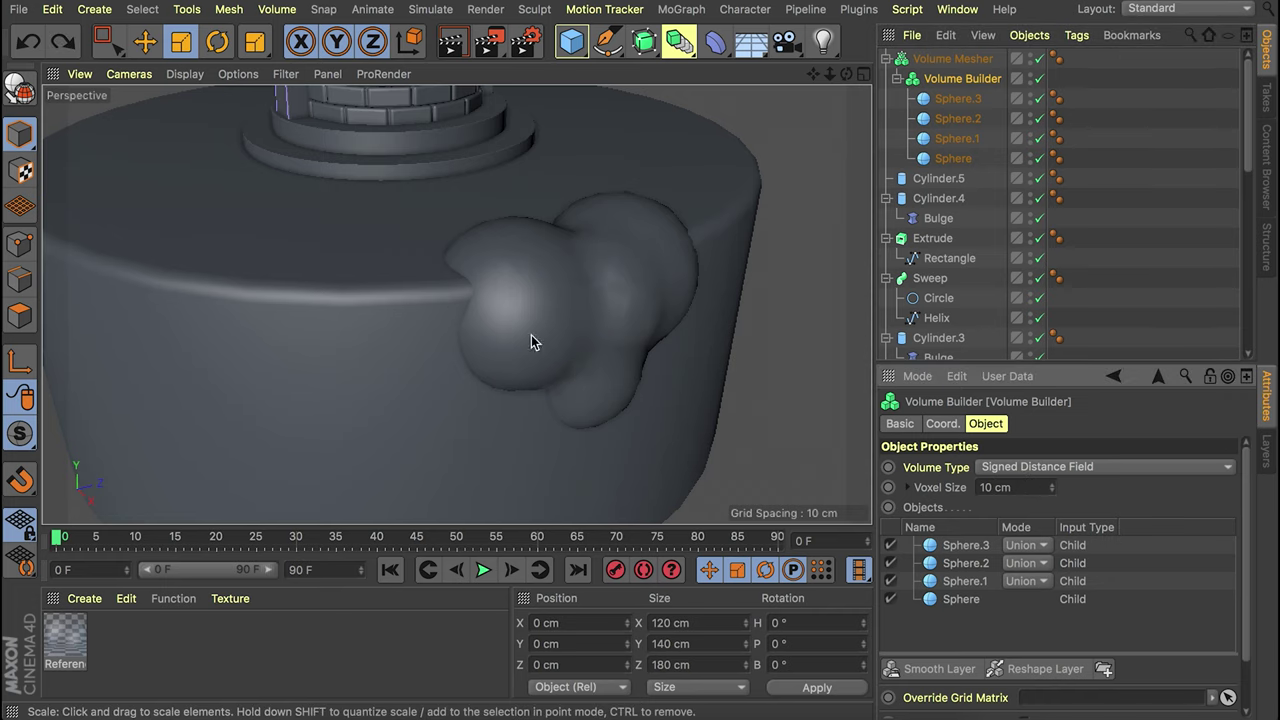
{"action": "left_click", "coordinate": [940, 669]}
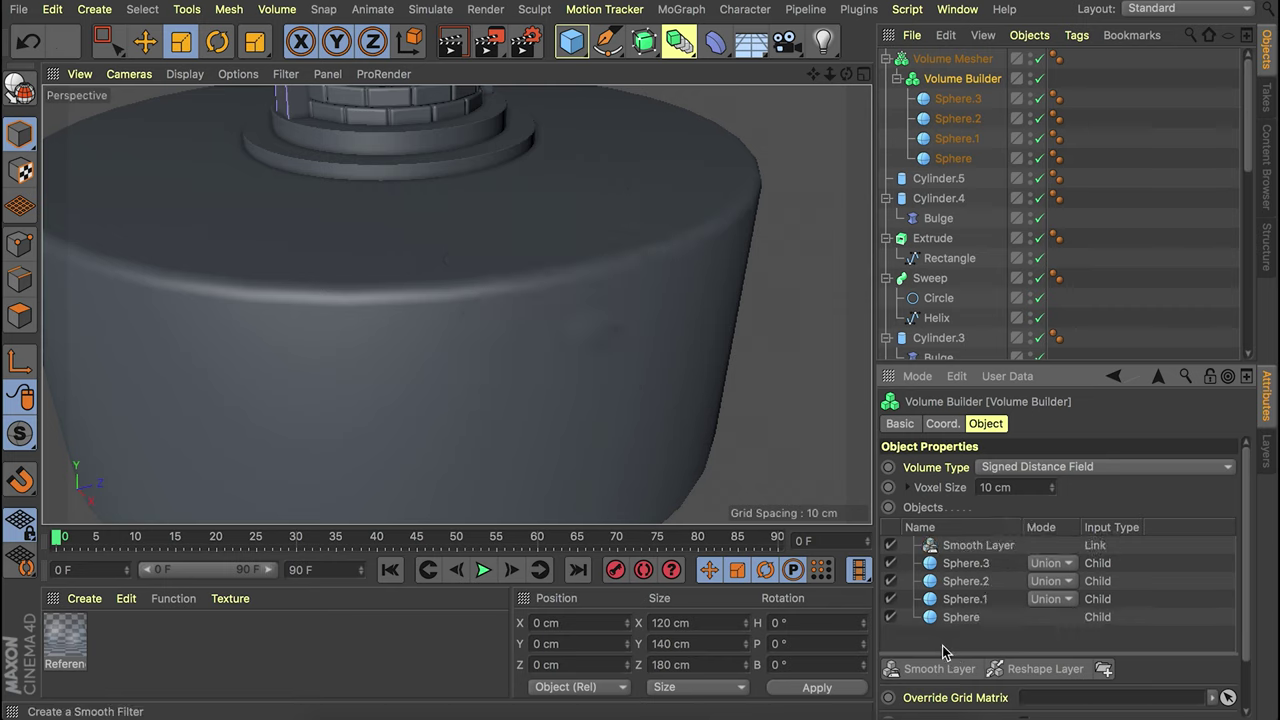
{"action": "left_click", "coordinate": [970, 547]}
{"action": "scroll", "coordinate": [970, 551], "scroll_direction": "down", "scroll_amount": 3}
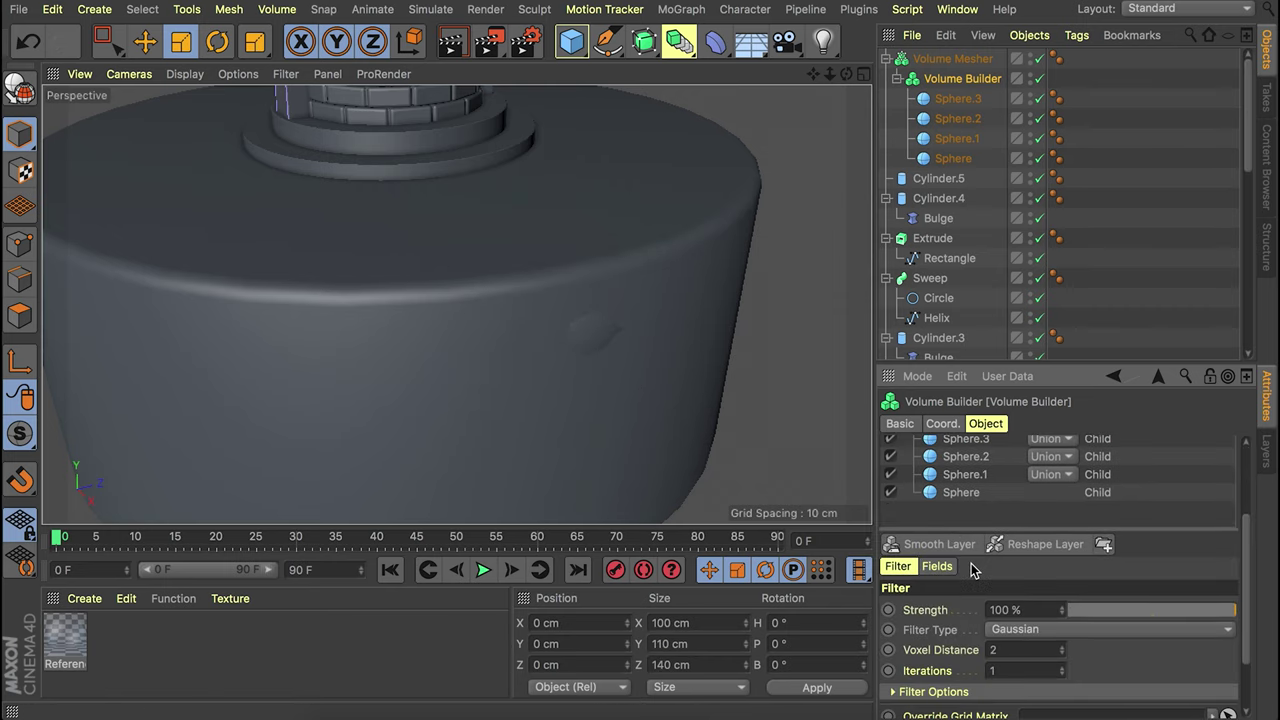
Move the four spheres together up and outward, to about X 250 cm and Y -92 cm.
{"action": "left_click", "coordinate": [950, 98]}
{"action": "left_click", "coordinate": [953, 160], "text": "shift"}
{"action": "key", "text": "e"}
{"action": "left_click_drag", "start_coordinate": [643, 374], "coordinate": [680, 402]}
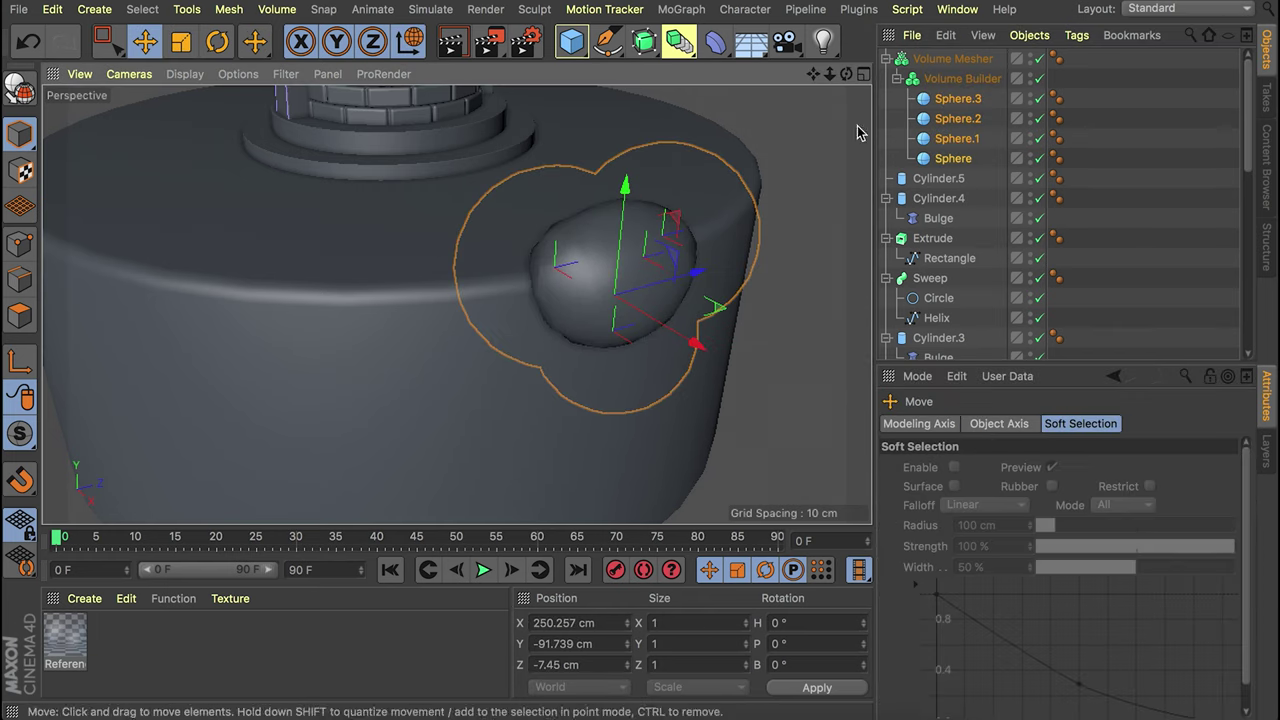
Set the Volume Builder's voxel size to 4 cm.
{"action": "left_click", "coordinate": [955, 79]}
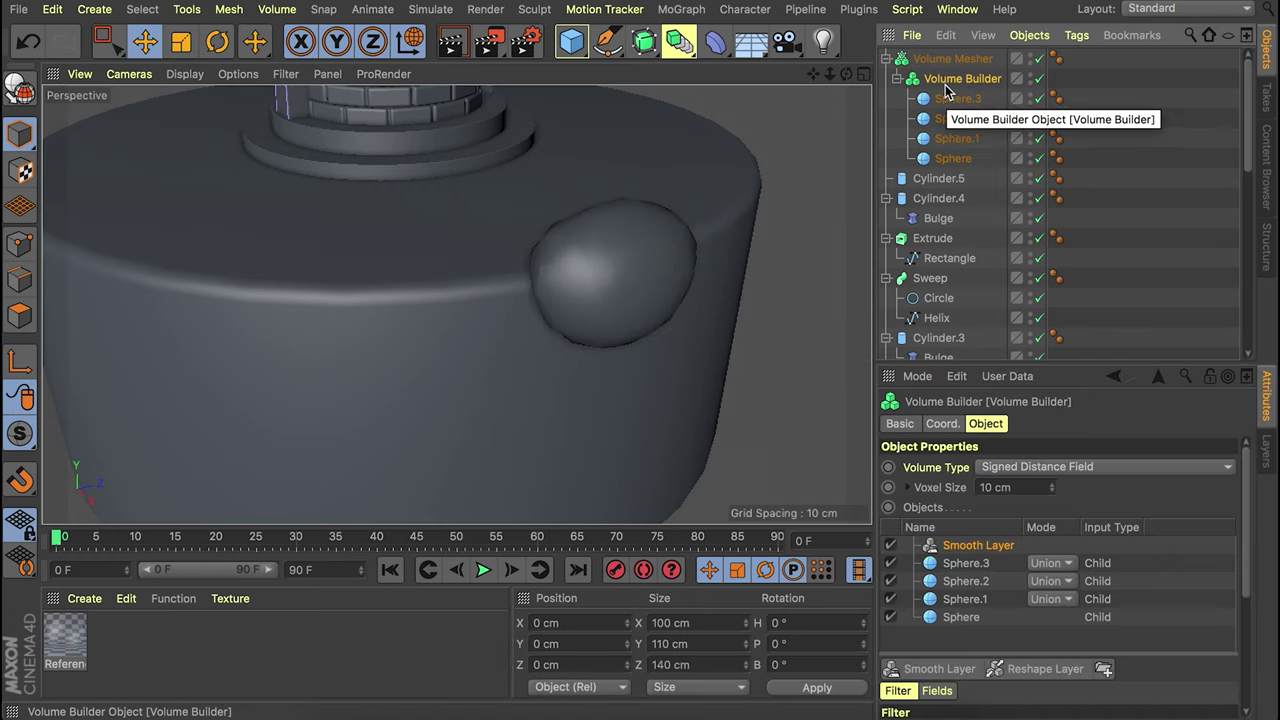
{"action": "left_click", "coordinate": [1008, 487]}
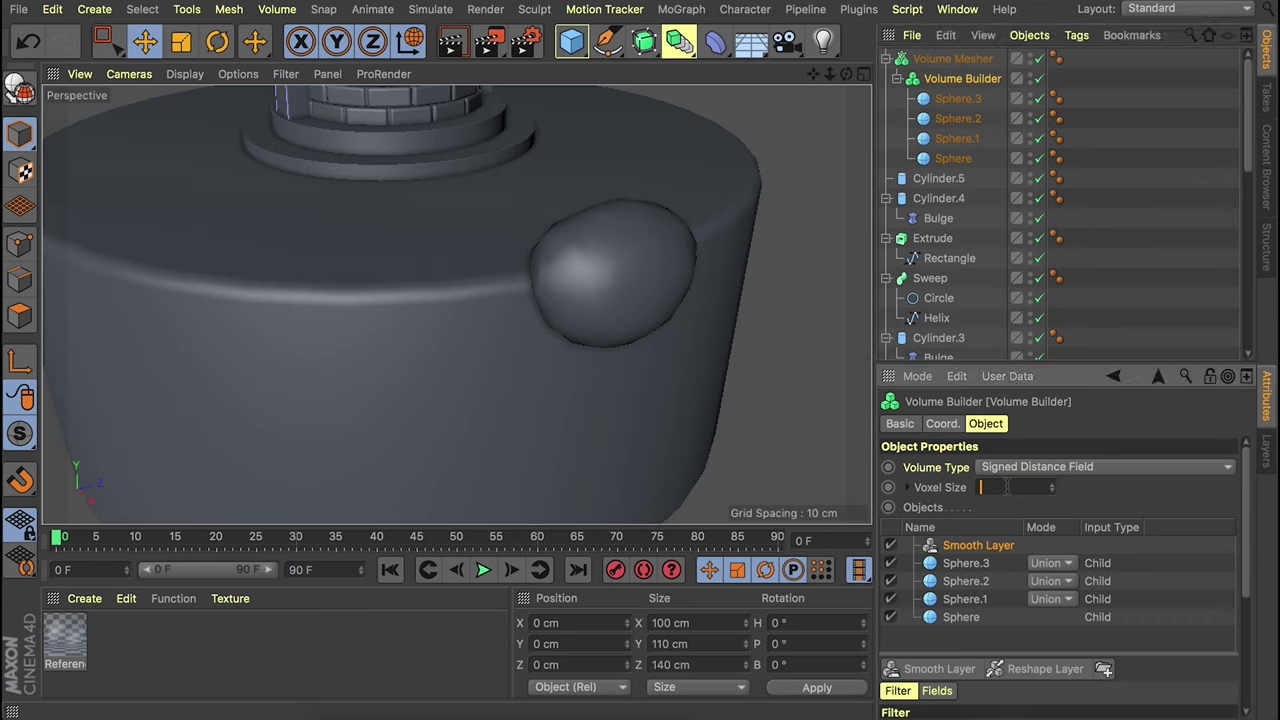
{"action": "type", "text": "4"}
{"action": "key", "text": "Return"}
Move the bush's lowest sphere, Sphere.2, outward to about X 248 cm and Y -126 cm.
{"action": "left_click_drag", "start_coordinate": [648, 283], "coordinate": [620, 288], "text": "alt"}
{"action": "left_click", "coordinate": [957, 99]}
{"action": "left_click", "coordinate": [953, 158], "text": "shift"}
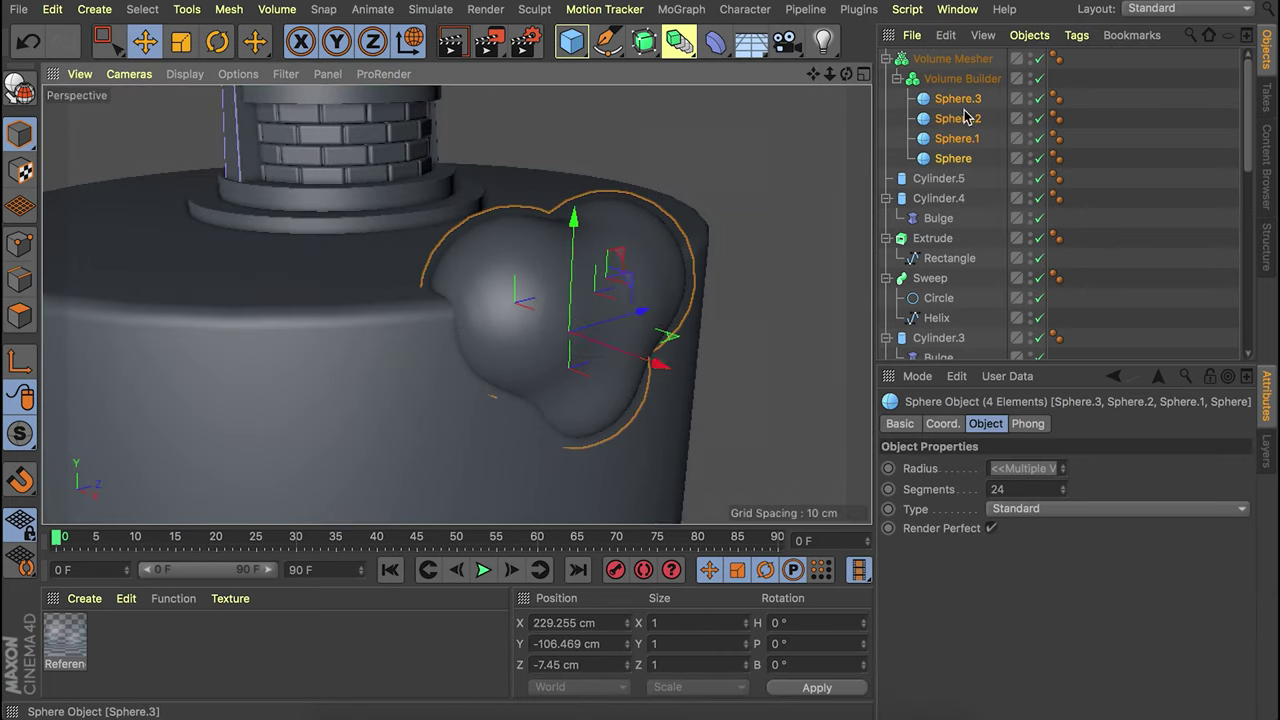
{"action": "left_click", "coordinate": [953, 158]}
{"action": "left_click", "coordinate": [957, 104]}
{"action": "left_click", "coordinate": [948, 122]}
{"action": "left_click_drag", "start_coordinate": [655, 408], "coordinate": [697, 424]}
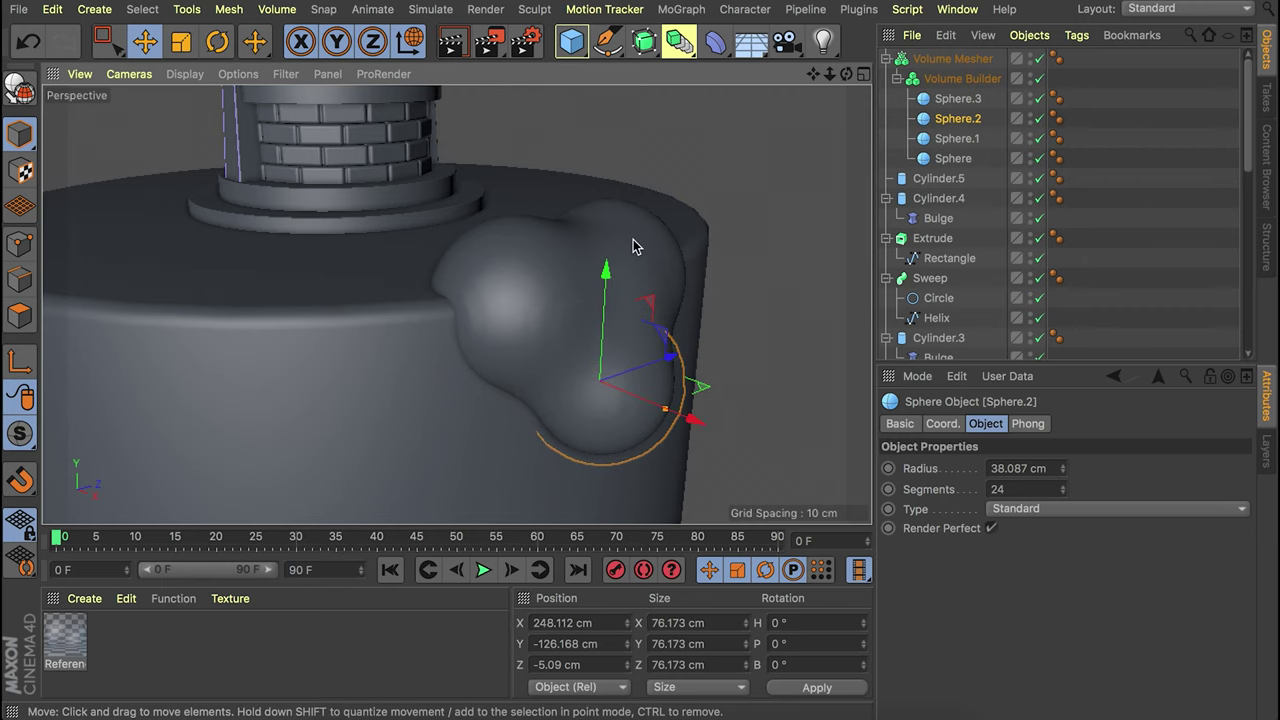
{"action": "left_click", "coordinate": [803, 158]}
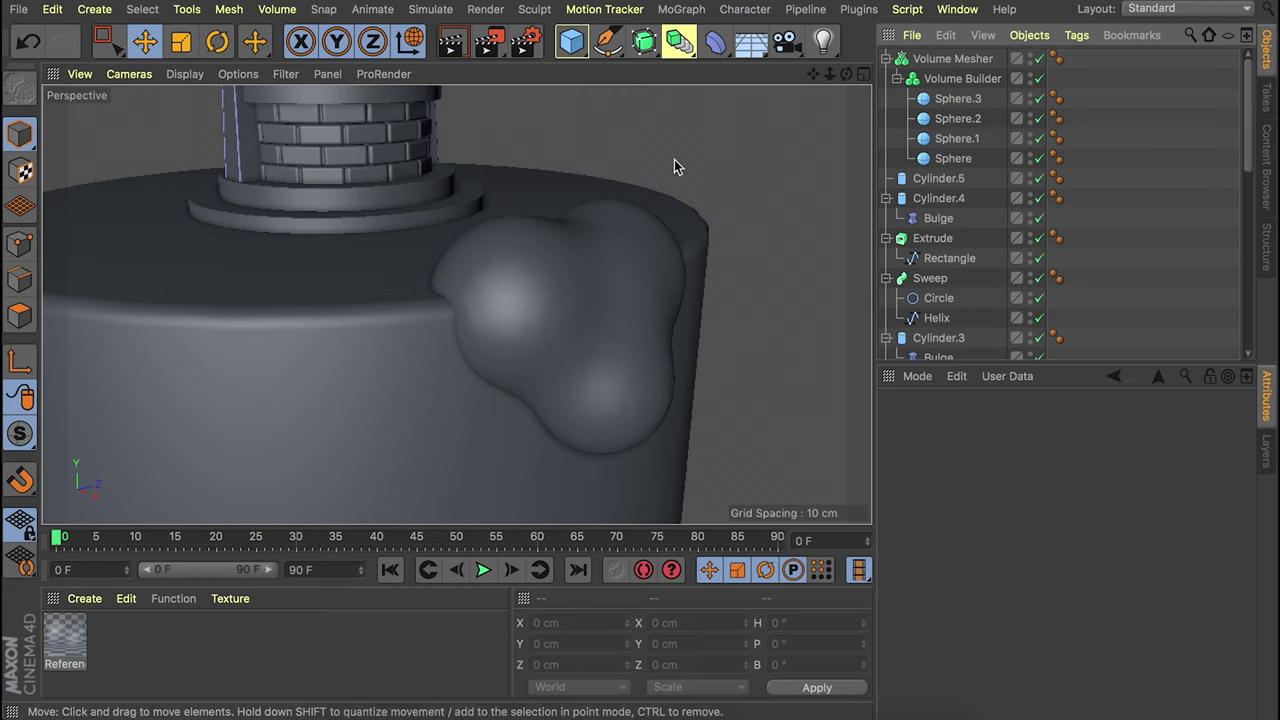
Group the Volume Mesher into a null and add a Displacer deformer inside that group.
{"action": "left_click", "coordinate": [953, 60]}
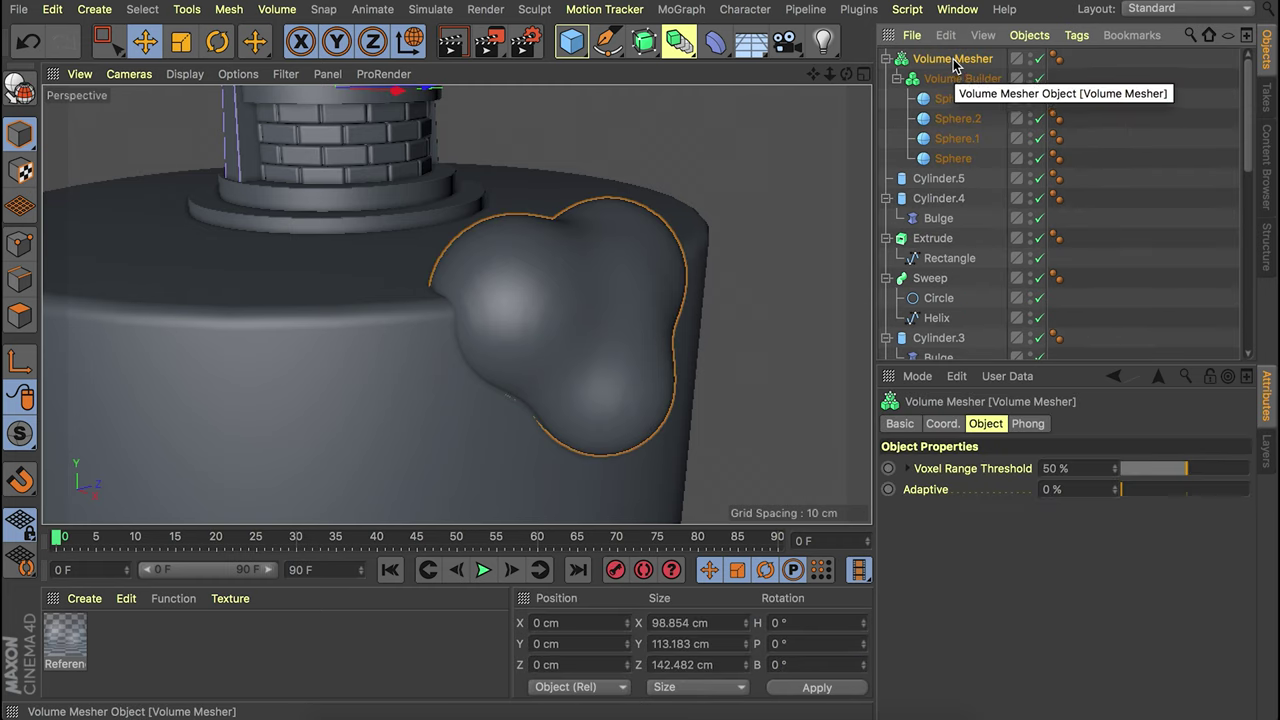
{"action": "key", "text": "alt+g"}
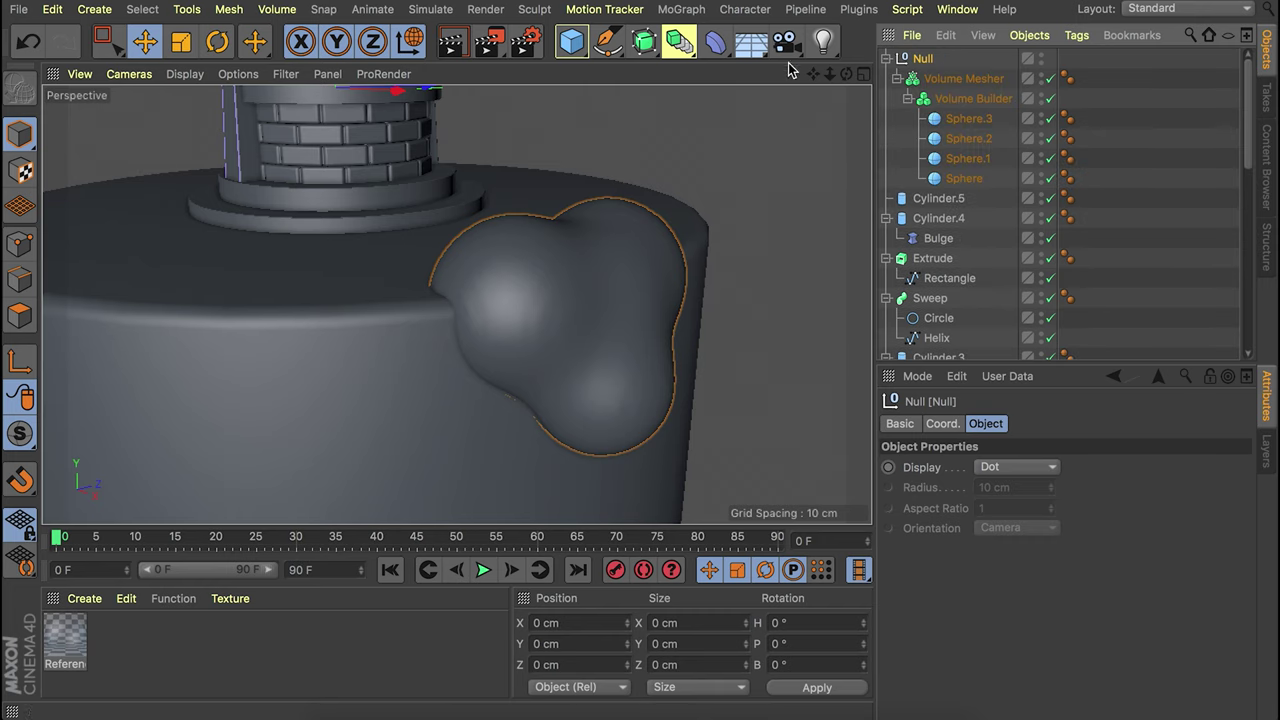
{"action": "left_click", "coordinate": [715, 41]}
{"action": "left_click", "coordinate": [206, 285]}
{"action": "left_click_drag", "start_coordinate": [944, 59], "coordinate": [942, 85]}
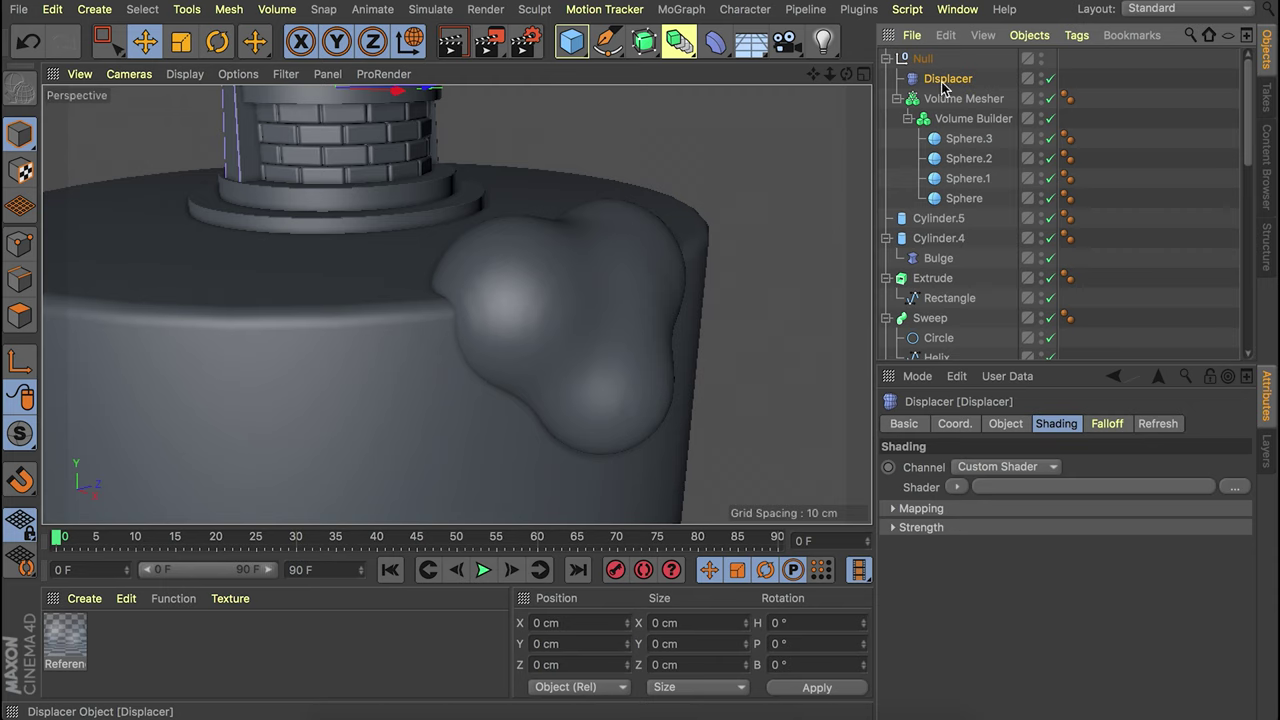
Load a Noise shader into the Displacer and change its noise type to FBM.
{"action": "left_click", "coordinate": [957, 487]}
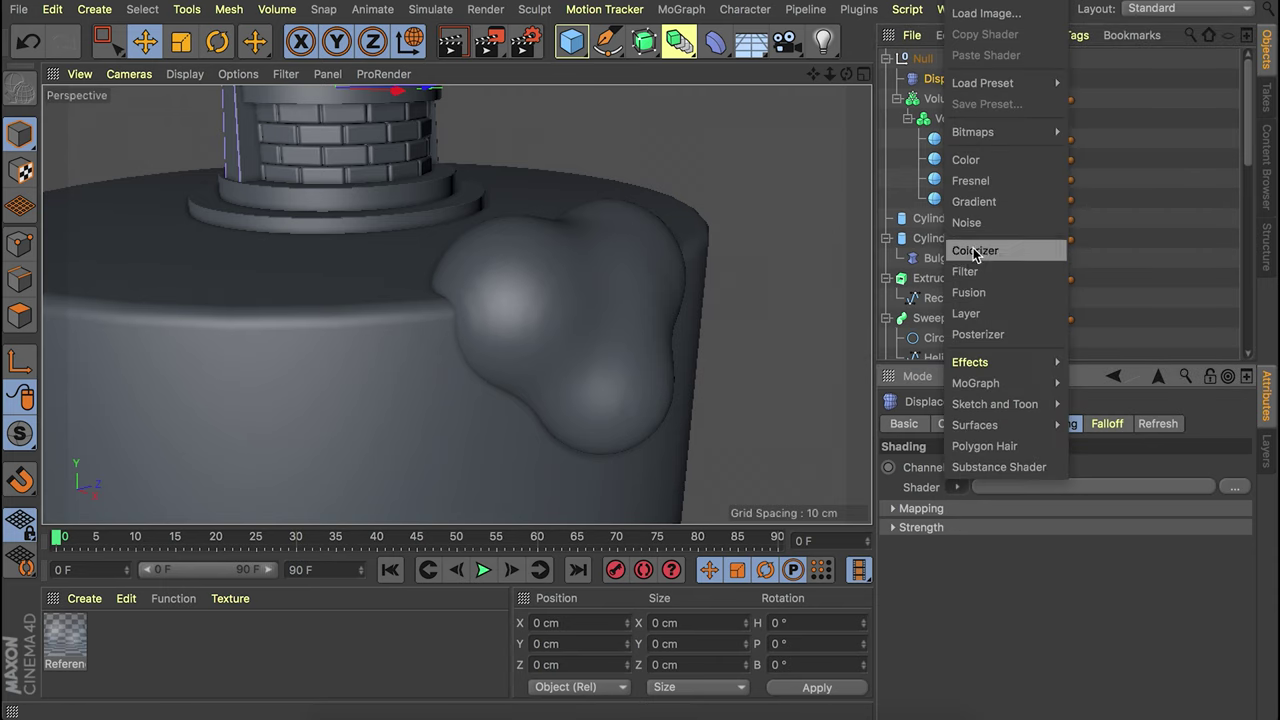
{"action": "left_click", "coordinate": [968, 222]}
{"action": "left_click", "coordinate": [975, 533]}
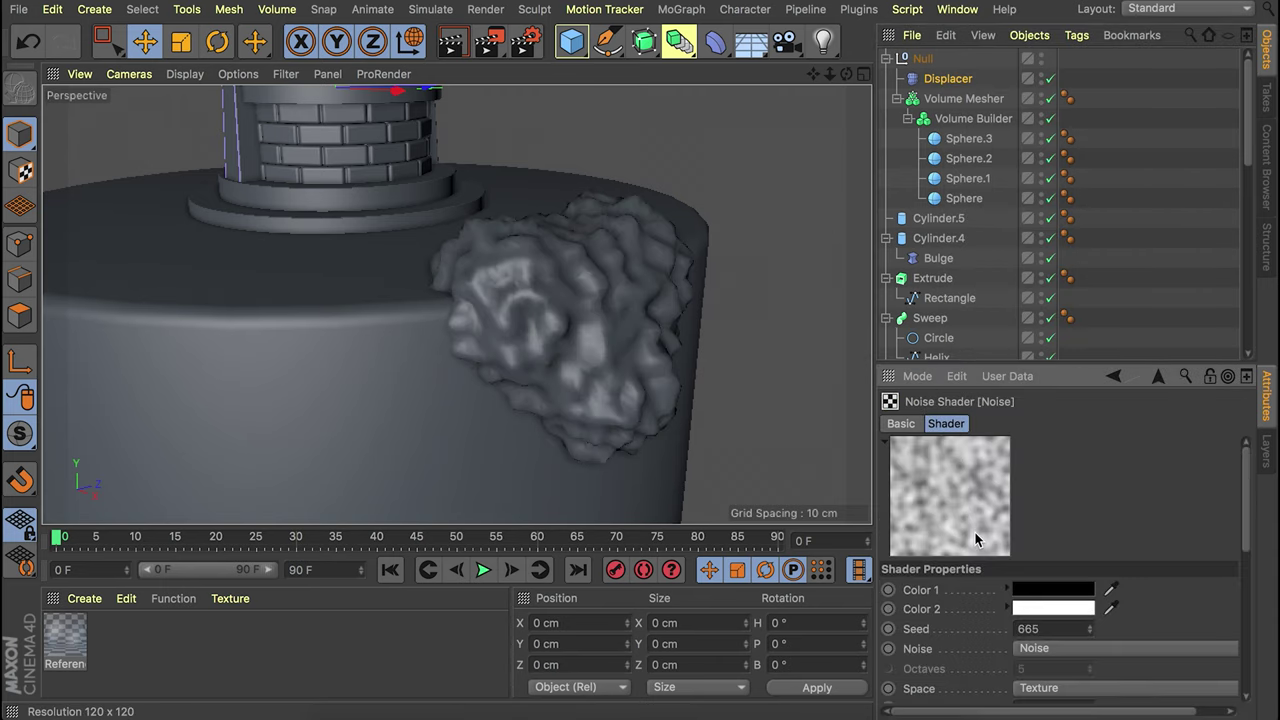
{"action": "left_click", "coordinate": [1103, 648]}
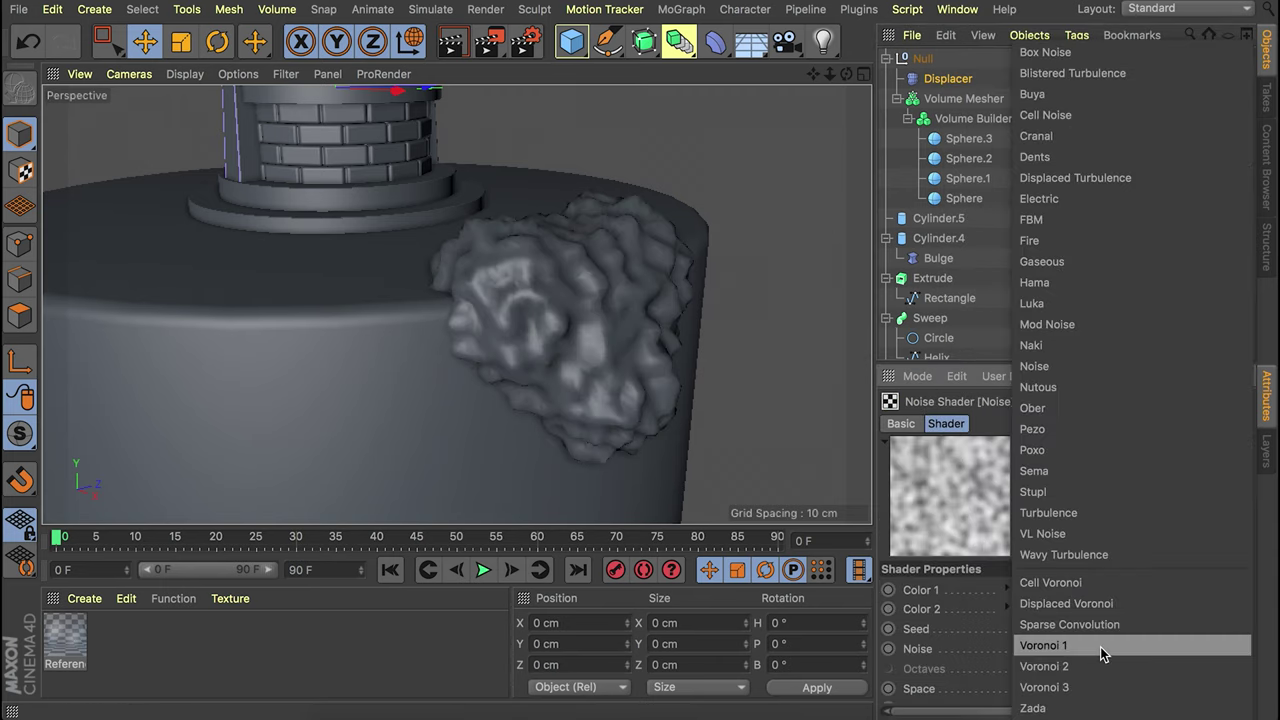
{"action": "left_click", "coordinate": [1099, 219]}
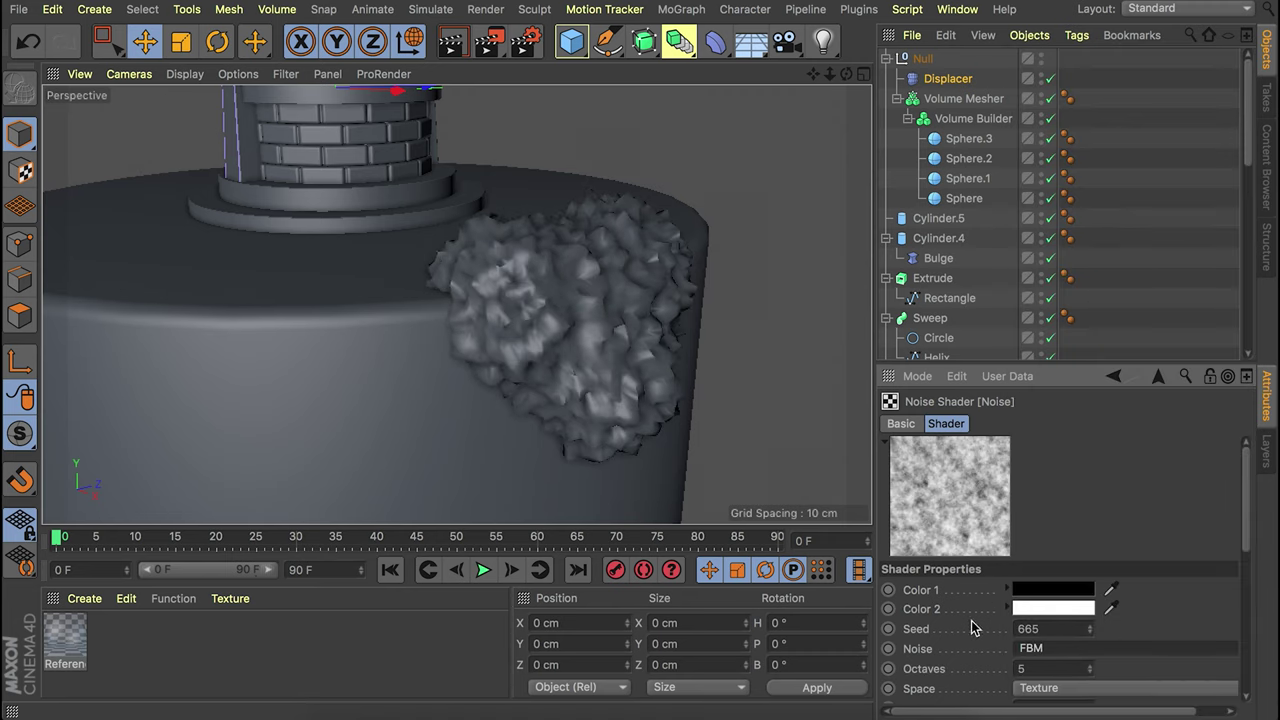
Reduce the Displacer's height to soften the bush's surface bumps, and clear the selection.
{"action": "left_click", "coordinate": [1158, 380]}
{"action": "left_click", "coordinate": [1012, 424]}
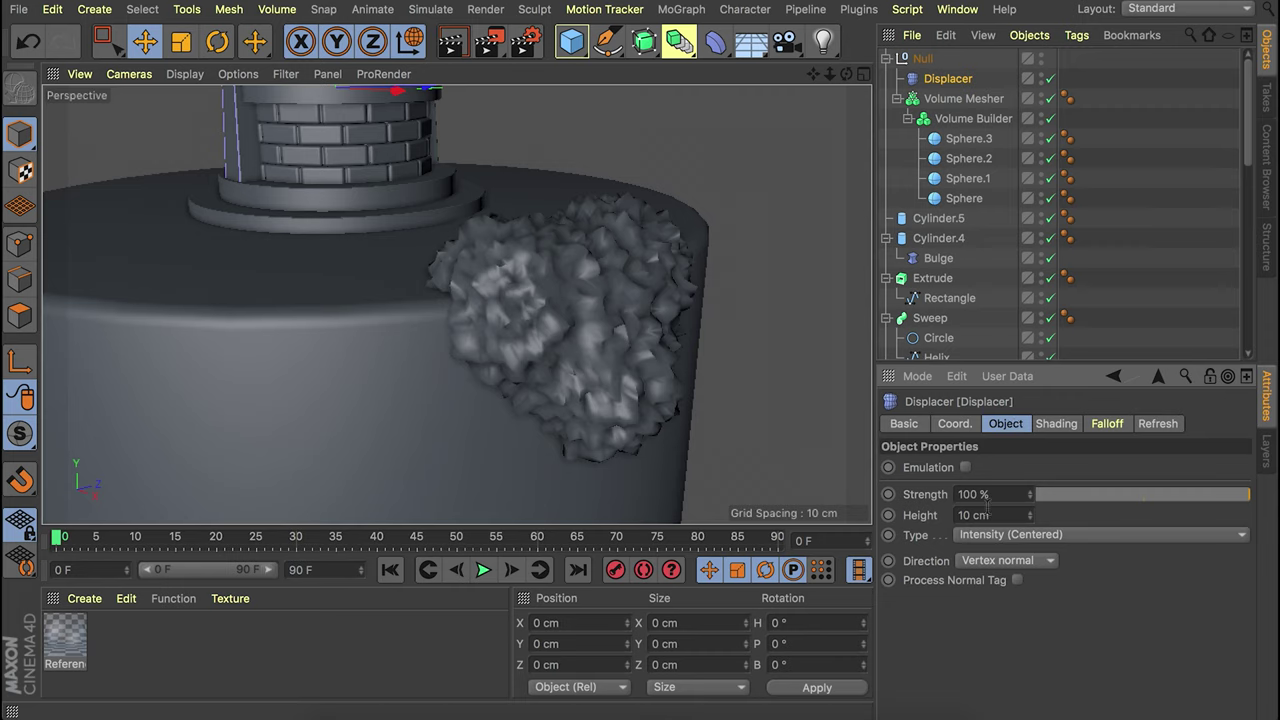
{"action": "key", "text": "Return"}
{"action": "left_click", "coordinate": [990, 262]}
Group all the modelled objects except Reference, including the bush, into one null.
{"action": "left_click_drag", "start_coordinate": [539, 301], "coordinate": [415, 292], "text": "alt"}
{"action": "scroll", "coordinate": [584, 265], "scroll_direction": "down", "scroll_amount": 8}
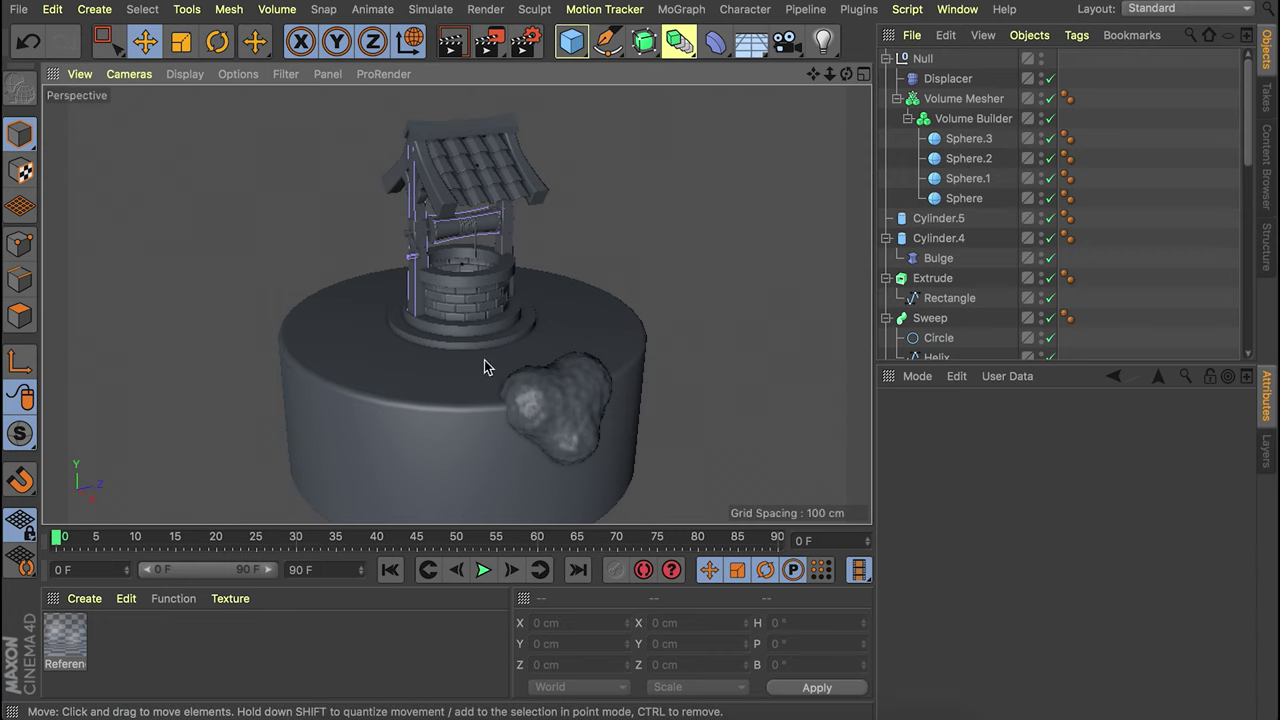
{"action": "right_click_drag", "start_coordinate": [484, 361], "coordinate": [497, 349], "text": "alt"}
{"action": "left_click_drag", "start_coordinate": [494, 338], "coordinate": [506, 301], "text": "alt"}
{"action": "middle_click_drag", "start_coordinate": [506, 301], "coordinate": [500, 339], "text": "alt"}
{"action": "left_click", "coordinate": [886, 59]}
{"action": "left_click", "coordinate": [914, 41]}
{"action": "left_click", "coordinate": [914, 41]}
{"action": "left_click", "coordinate": [921, 60]}
{"action": "scroll", "coordinate": [930, 200], "scroll_direction": "down", "scroll_amount": 15}
{"action": "left_click", "coordinate": [925, 331], "text": "shift"}
{"action": "key", "text": "alt+g"}
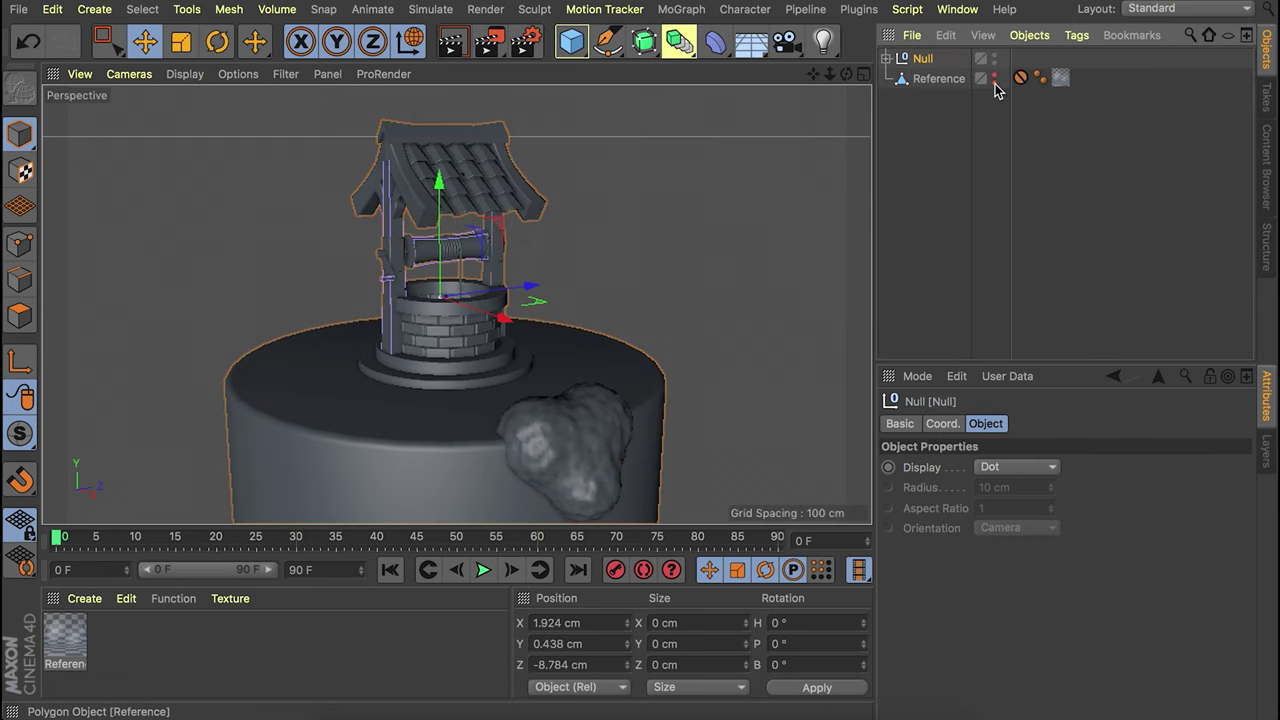
Rename the new group Well and clear the selection.
{"action": "double_click", "coordinate": [923, 58]}
{"action": "type", "text": "Well"}
{"action": "key", "text": "Return"}
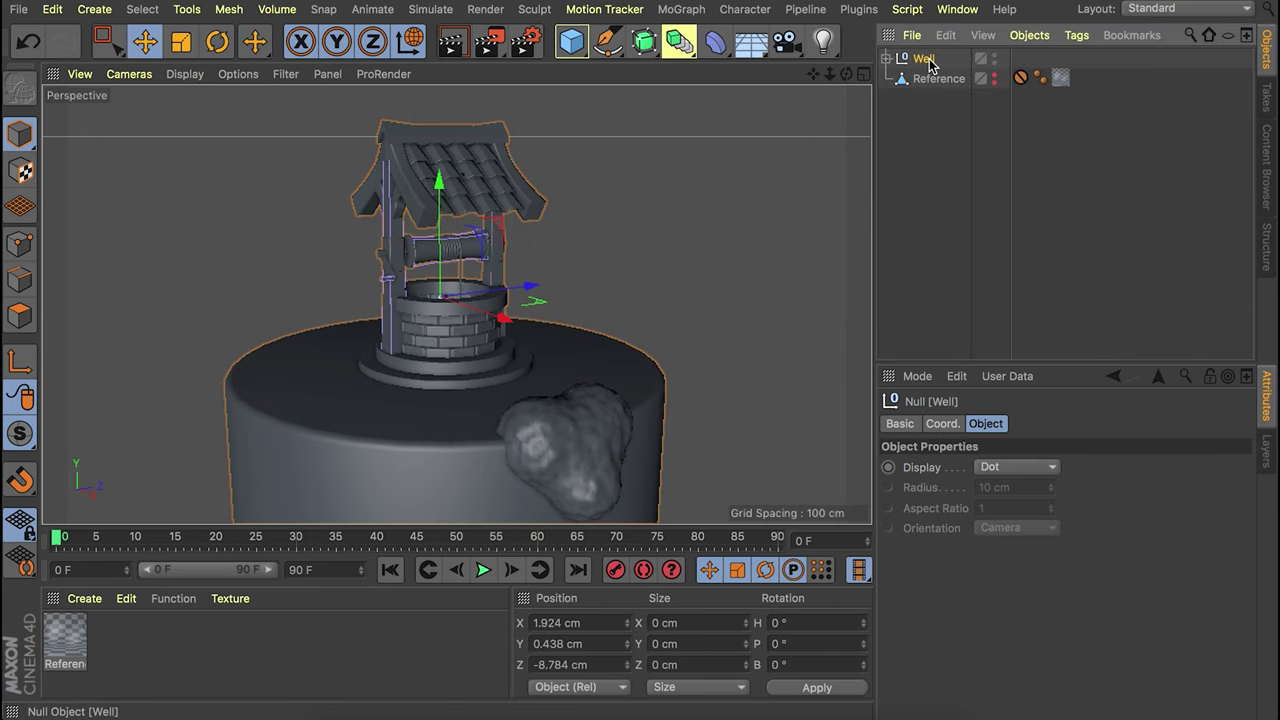
{"action": "left_click", "coordinate": [949, 194]}
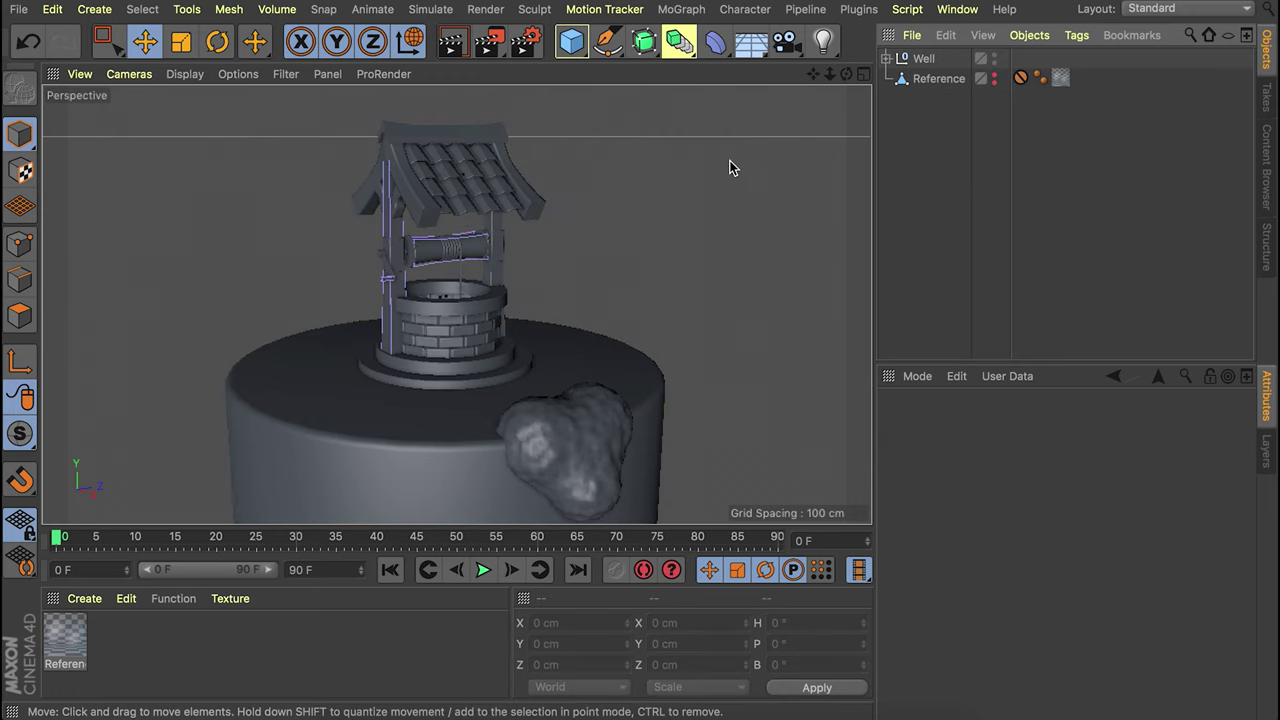
Add a Physical Sky and adjust its time of day.
{"action": "left_click", "coordinate": [752, 41]}
{"action": "left_click", "coordinate": [962, 60]}
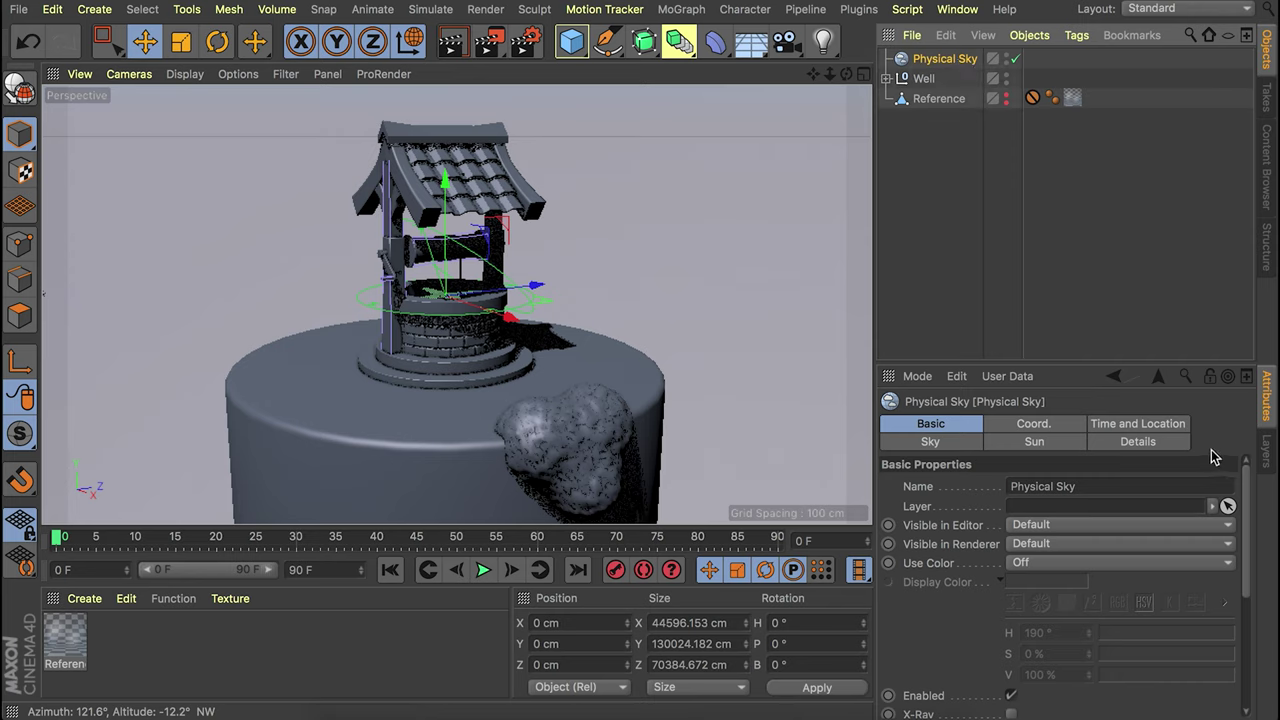
{"action": "left_click", "coordinate": [1166, 426]}
{"action": "left_click_drag", "start_coordinate": [1107, 713], "coordinate": [1203, 710]}
{"action": "left_click_drag", "start_coordinate": [1169, 576], "coordinate": [1178, 515]}
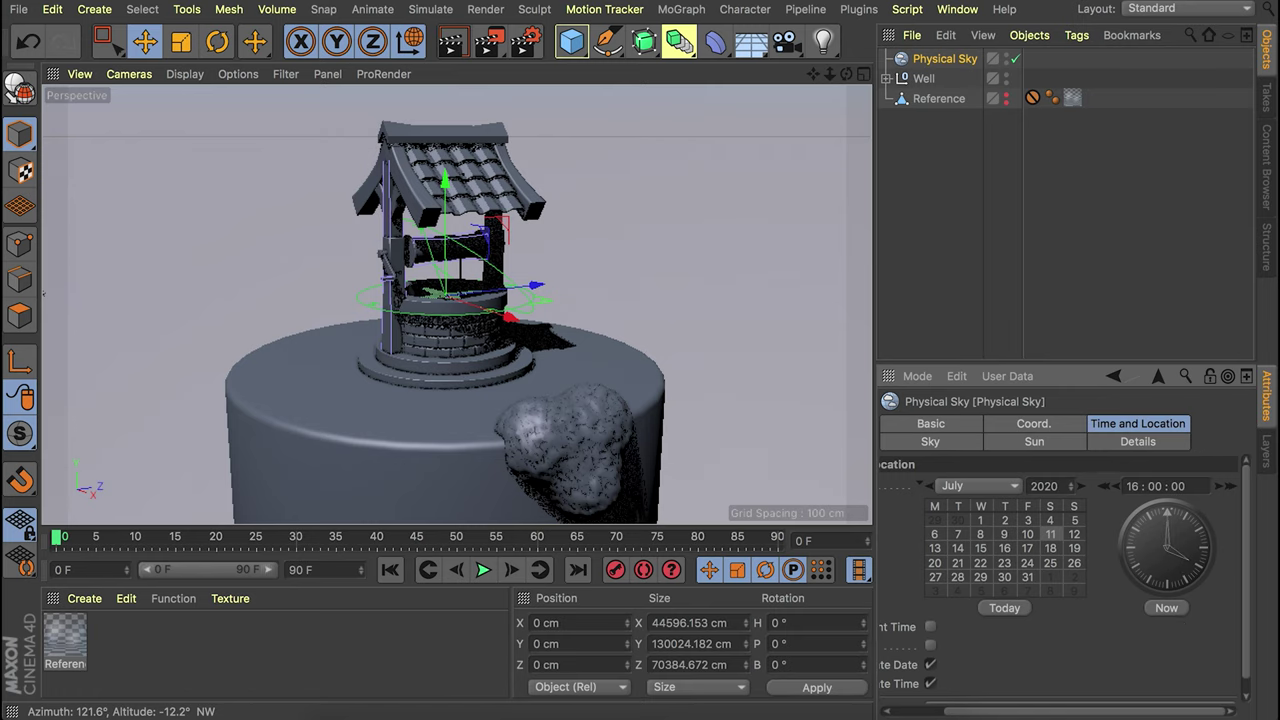
Rotate the Physical Sky's heading to about 52° to redirect the shadows, undoing any excess rotation.
{"action": "key", "text": "r"}
{"action": "mouse_move", "coordinate": [478, 311]}
{"action": "left_mouse_down"}
{"action": "mouse_move", "coordinate": [597, 319]}
{"action": "mouse_move", "coordinate": [586, 332]}
{"action": "mouse_move", "coordinate": [488, 335]}
{"action": "mouse_move", "coordinate": [498, 318]}
{"action": "left_mouse_up"}
{"action": "key", "text": "ctrl+z"}
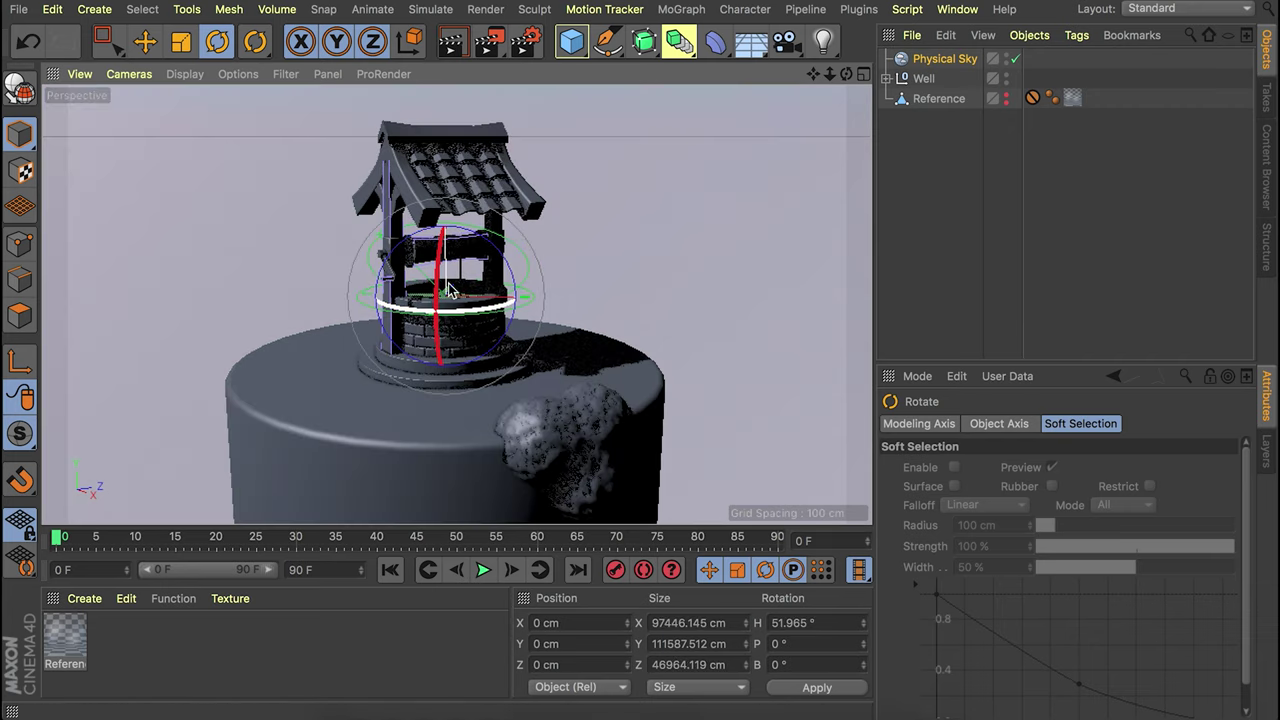
Toggle the viewport's SSAO display option.
{"action": "left_click", "coordinate": [282, 74]}
{"action": "mouse_move", "coordinate": [240, 76]}
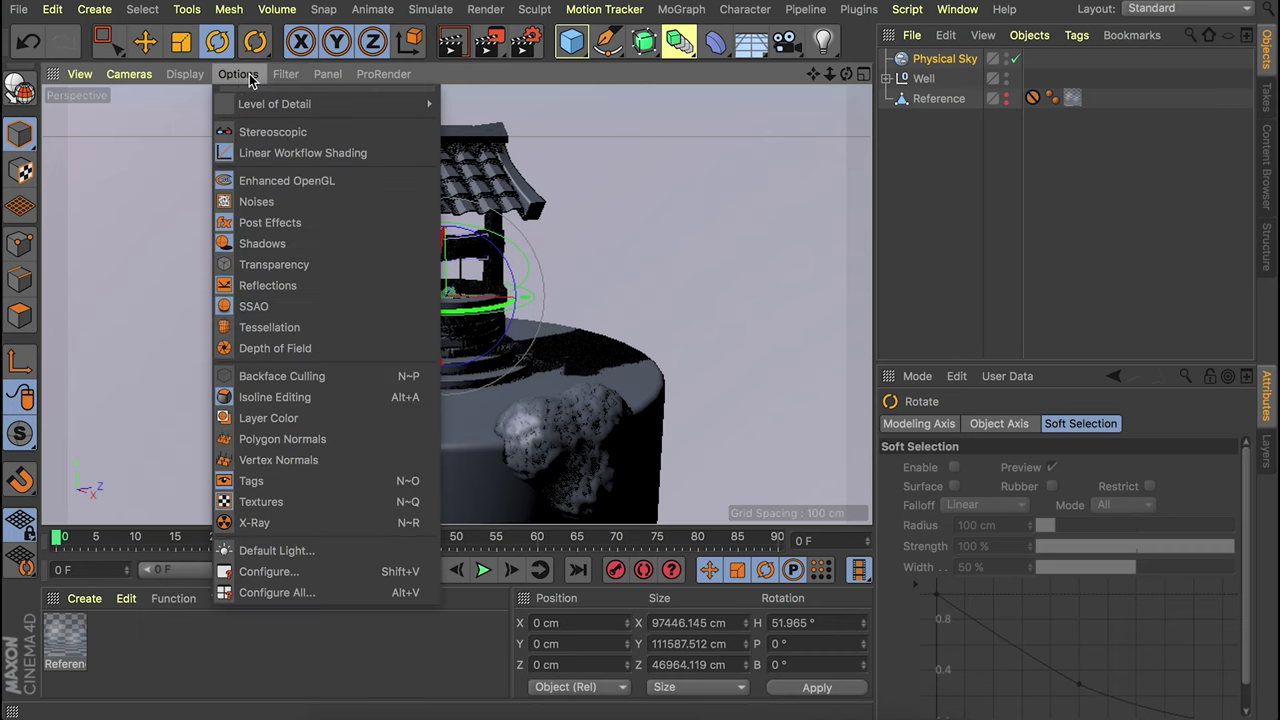
{"action": "left_click", "coordinate": [255, 306]}
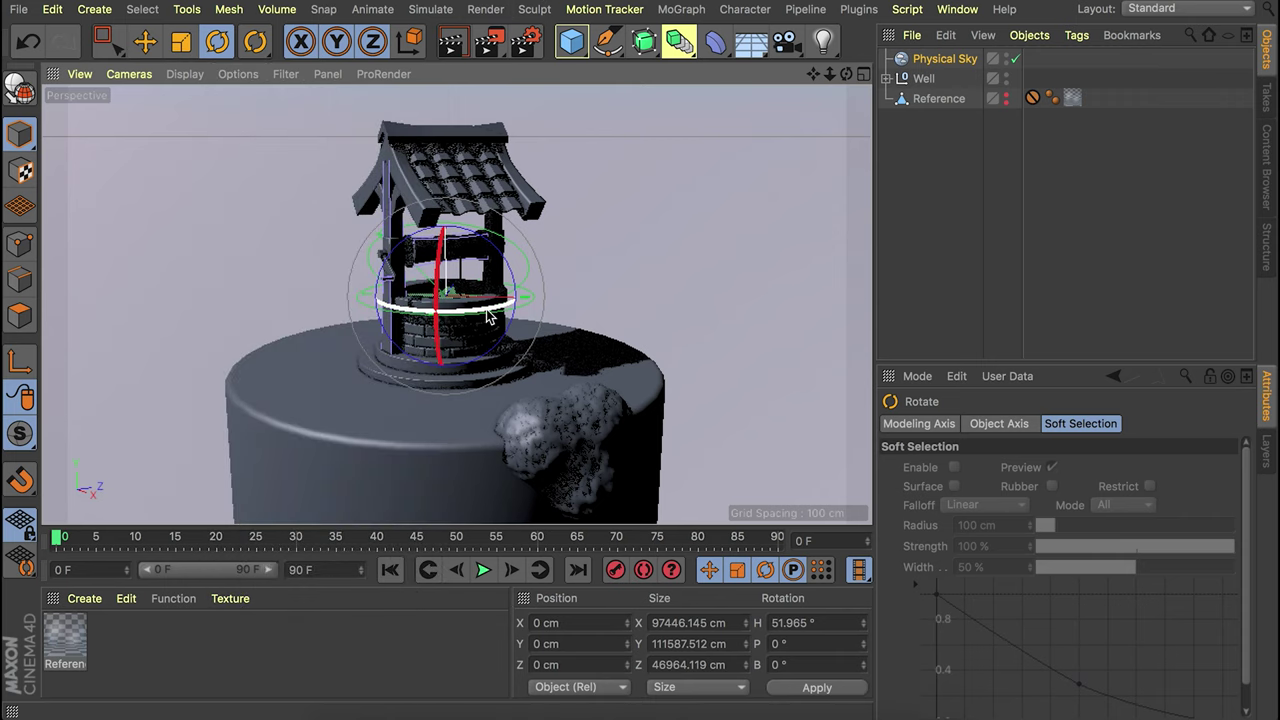
Add a Compositing tag to the Physical Sky and turn off Seen by Camera.
{"action": "right_click", "coordinate": [945, 58]}
{"action": "mouse_move", "coordinate": [997, 8]}
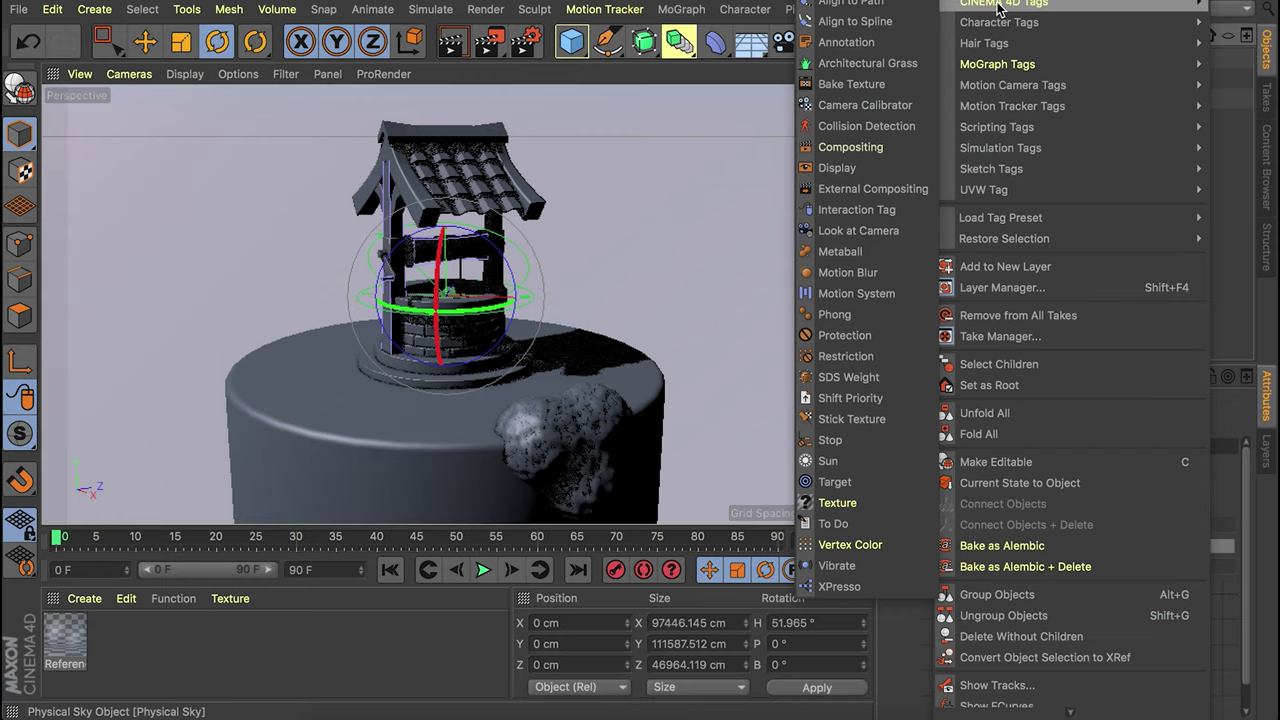
{"action": "left_click", "coordinate": [868, 148]}
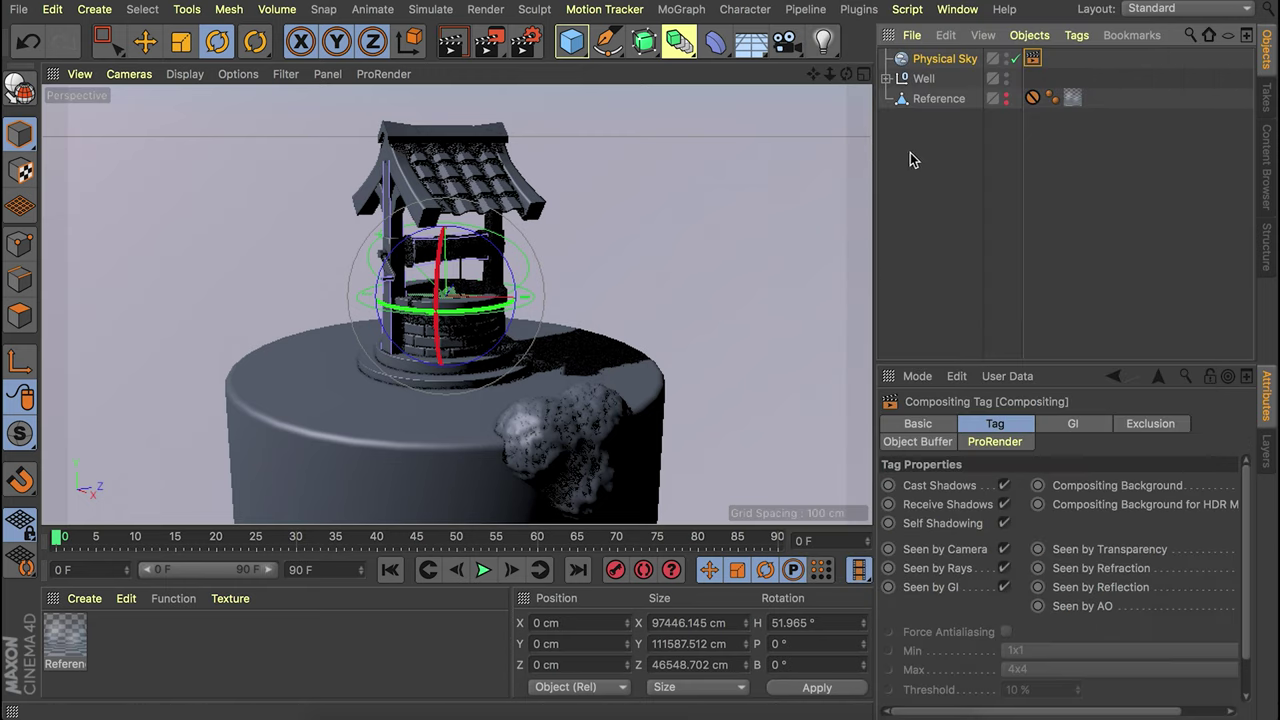
{"action": "left_click", "coordinate": [1004, 550]}
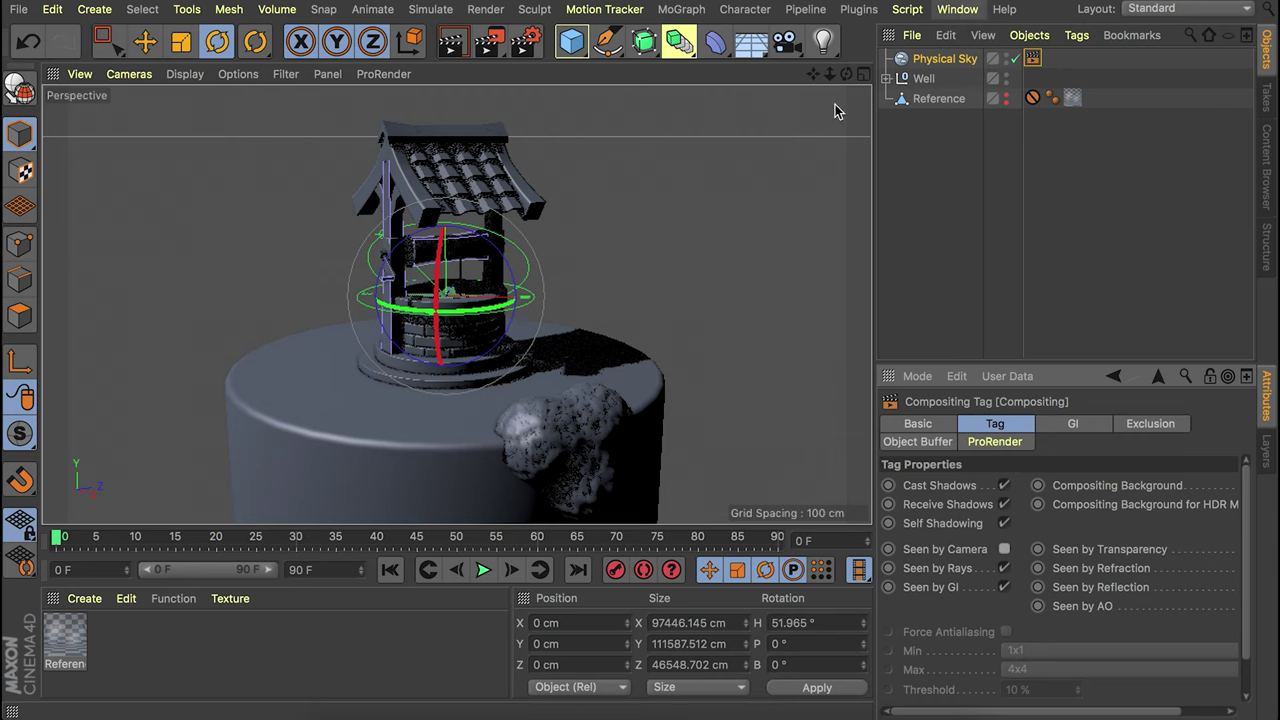
Add an Environment object, set its strength to 70 %, and render the view to check the lighting.
{"action": "left_click", "coordinate": [526, 42]}
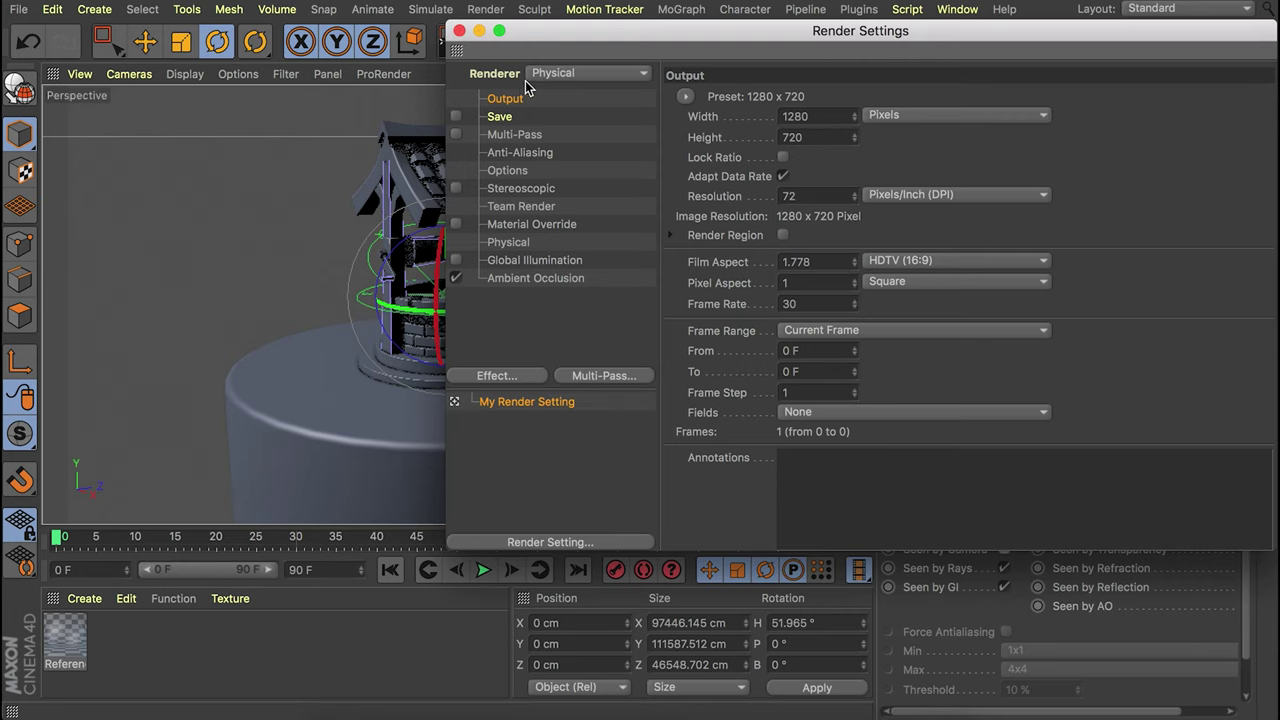
{"action": "left_click", "coordinate": [459, 31]}
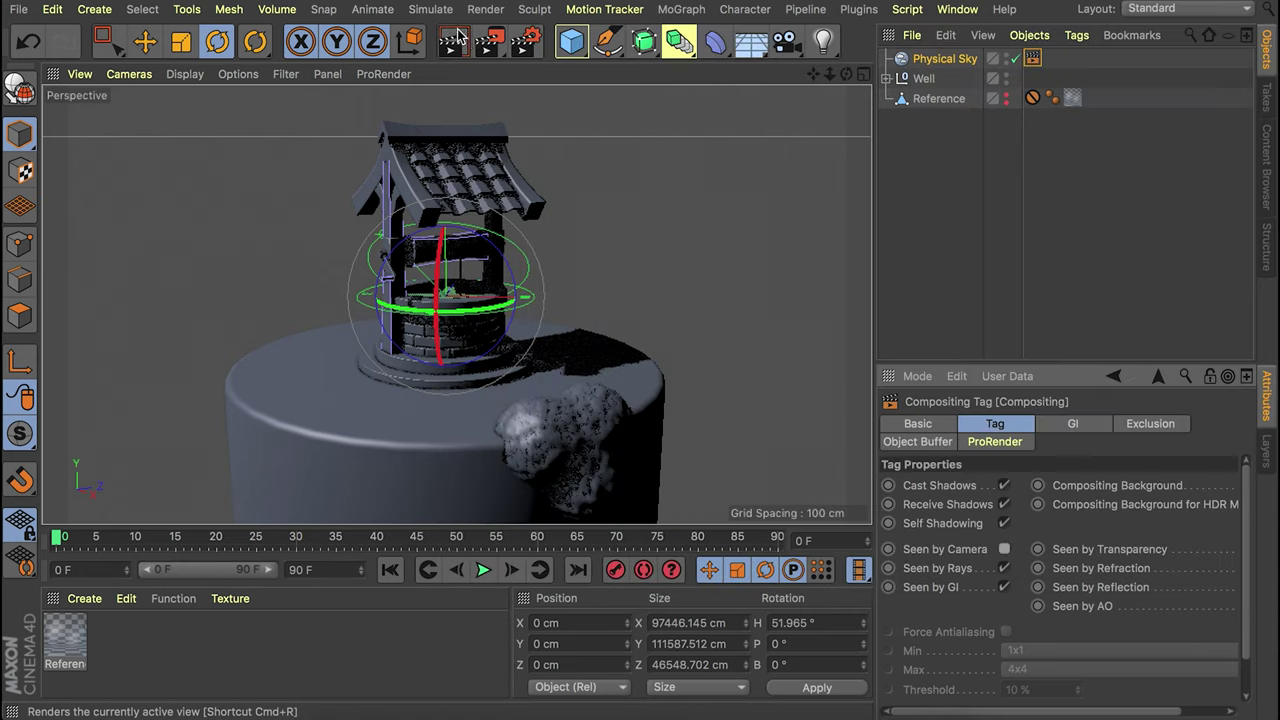
{"action": "left_click", "coordinate": [747, 44]}
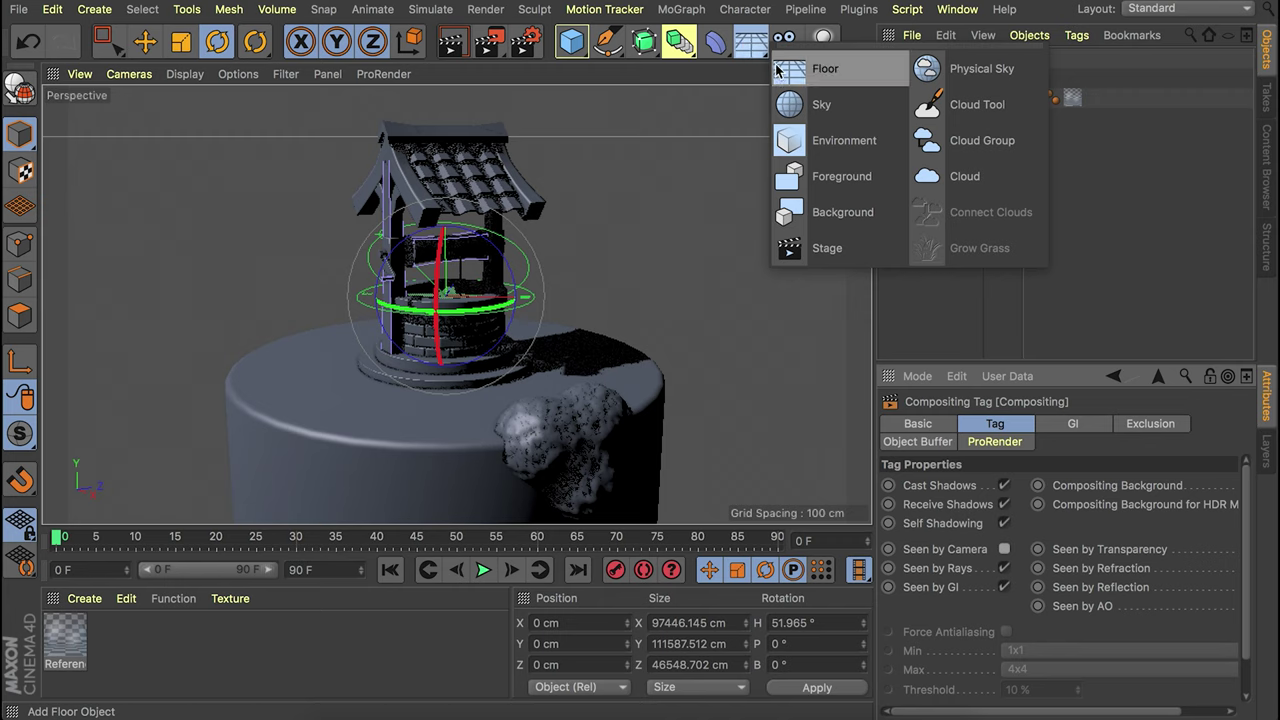
{"action": "left_click", "coordinate": [826, 140]}
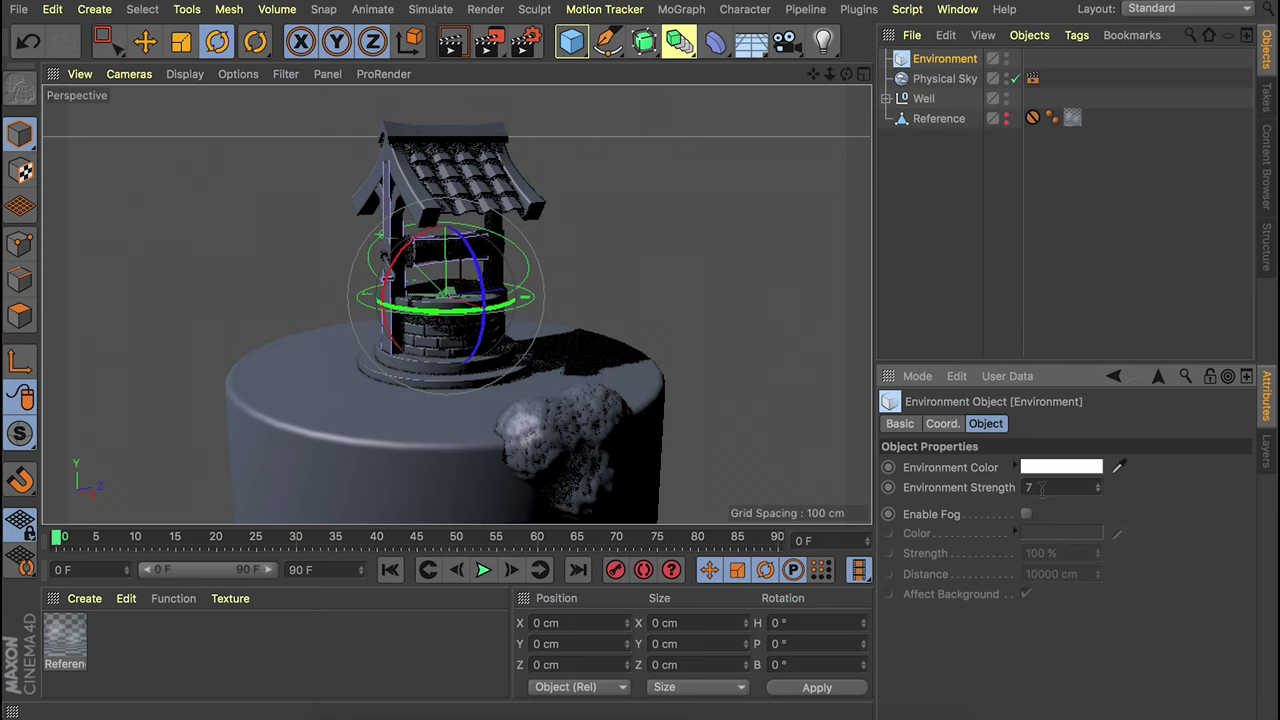
{"action": "key", "text": "Return"}
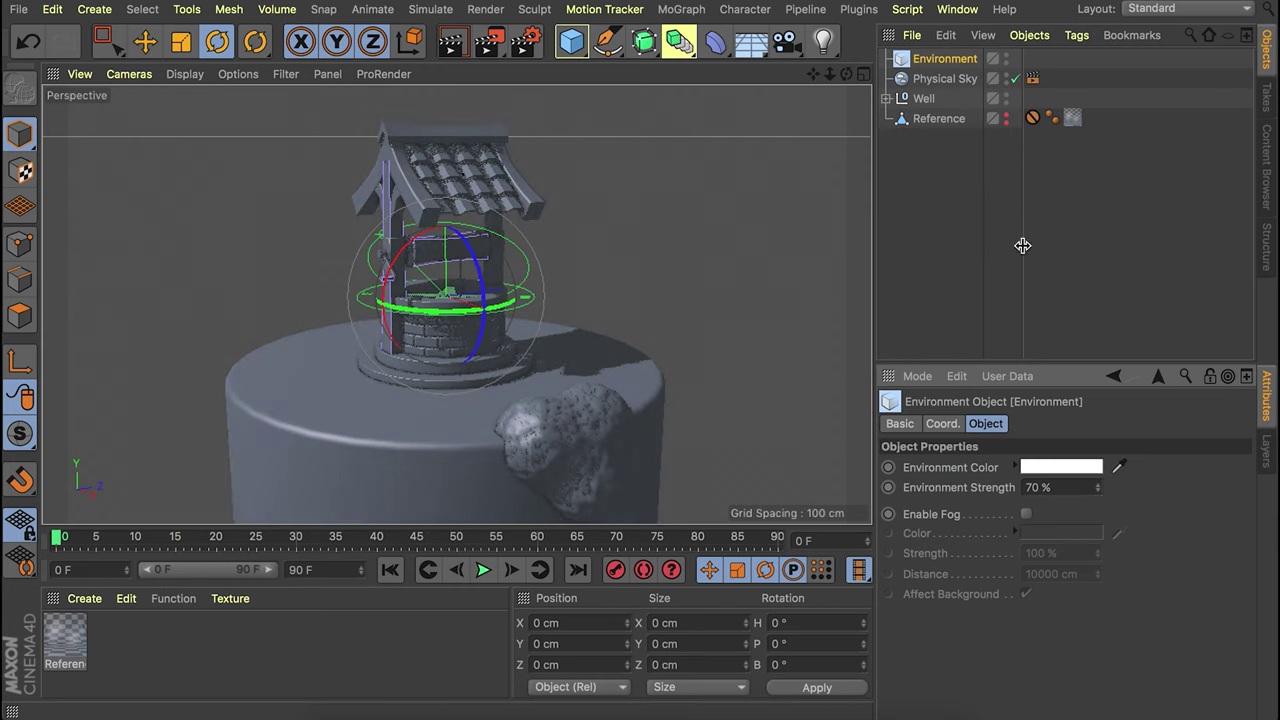
{"action": "left_click", "coordinate": [453, 41]}
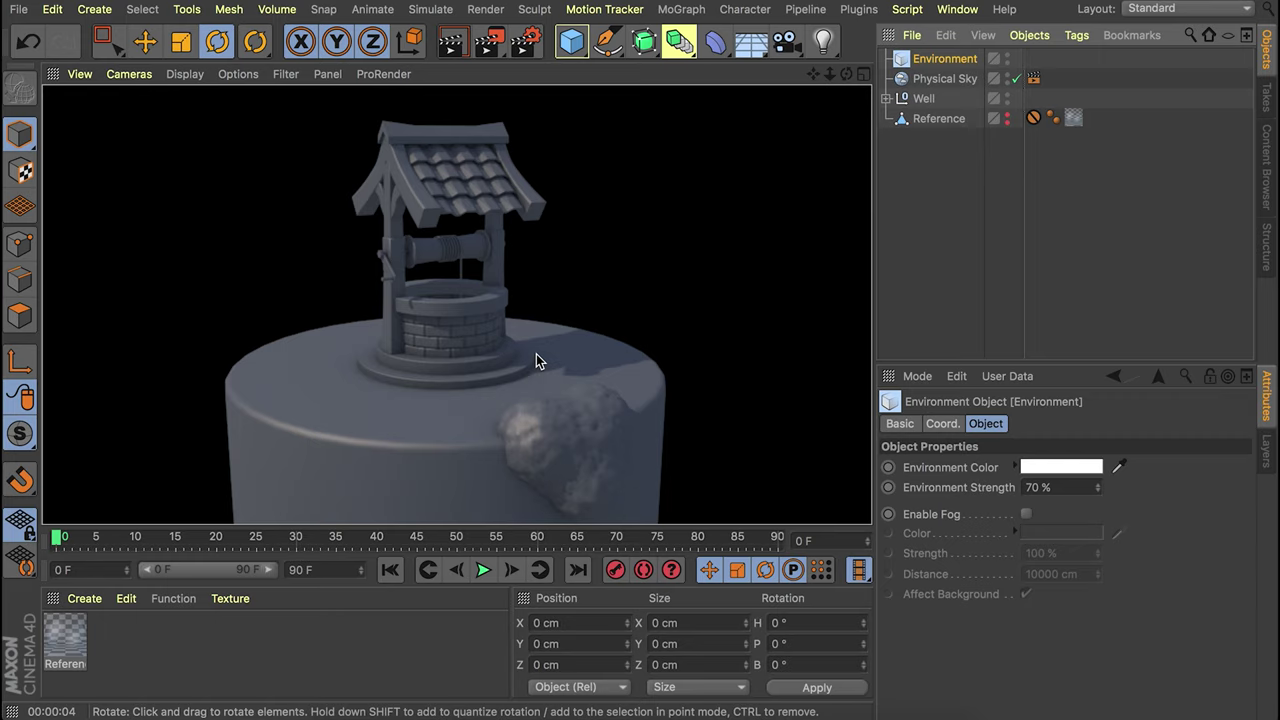
{"action": "left_click", "coordinate": [944, 246]}
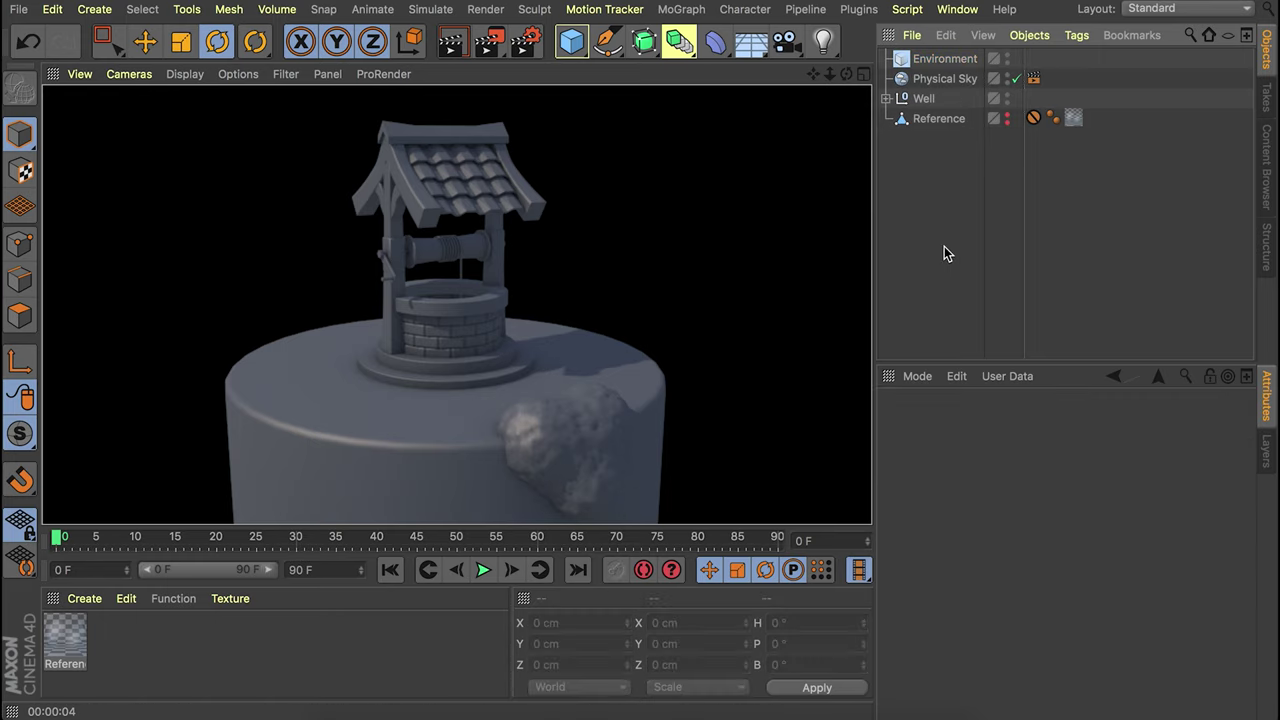
Create a material named "main wood" with a warm brown colour of H 31°, S 54 %, V 75 %.
{"action": "double_click", "coordinate": [166, 642]}
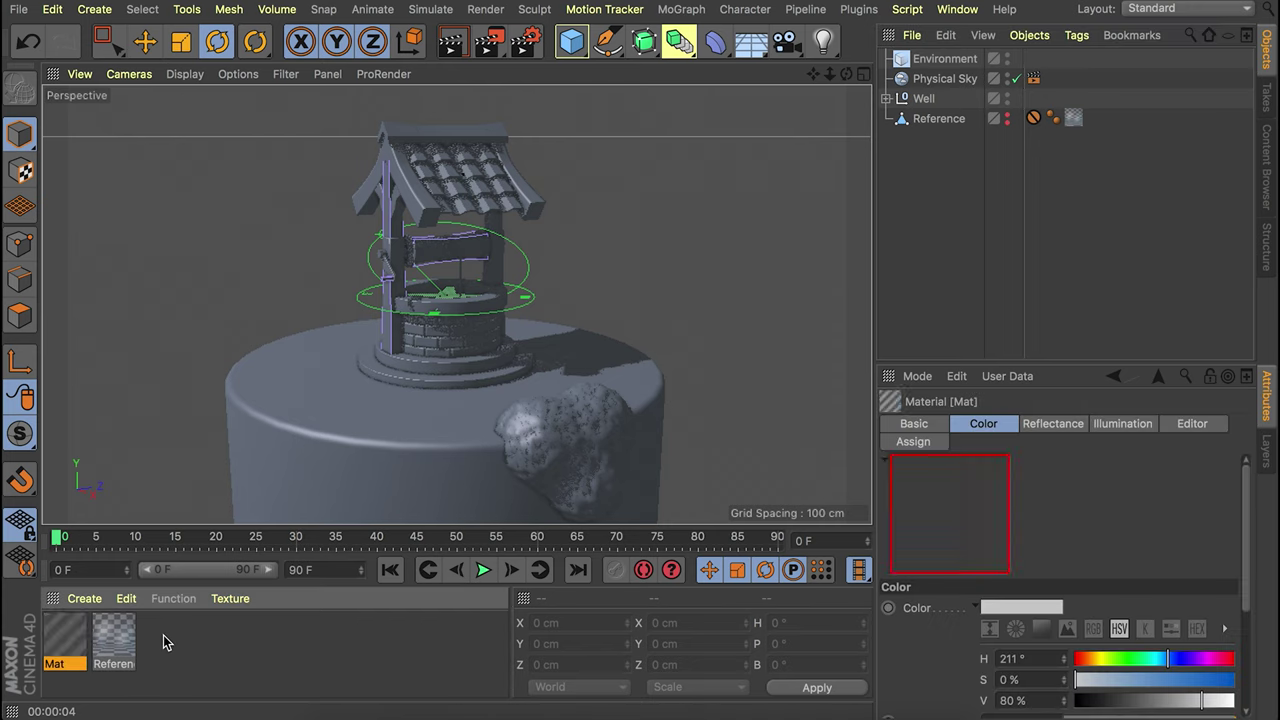
{"action": "double_click", "coordinate": [64, 638]}
{"action": "double_click", "coordinate": [340, 240]}
{"action": "type", "text": "main wood"}
{"action": "key", "text": "Return"}
{"action": "left_click_drag", "start_coordinate": [705, 189], "coordinate": [877, 233]}
{"action": "left_click", "coordinate": [874, 230]}
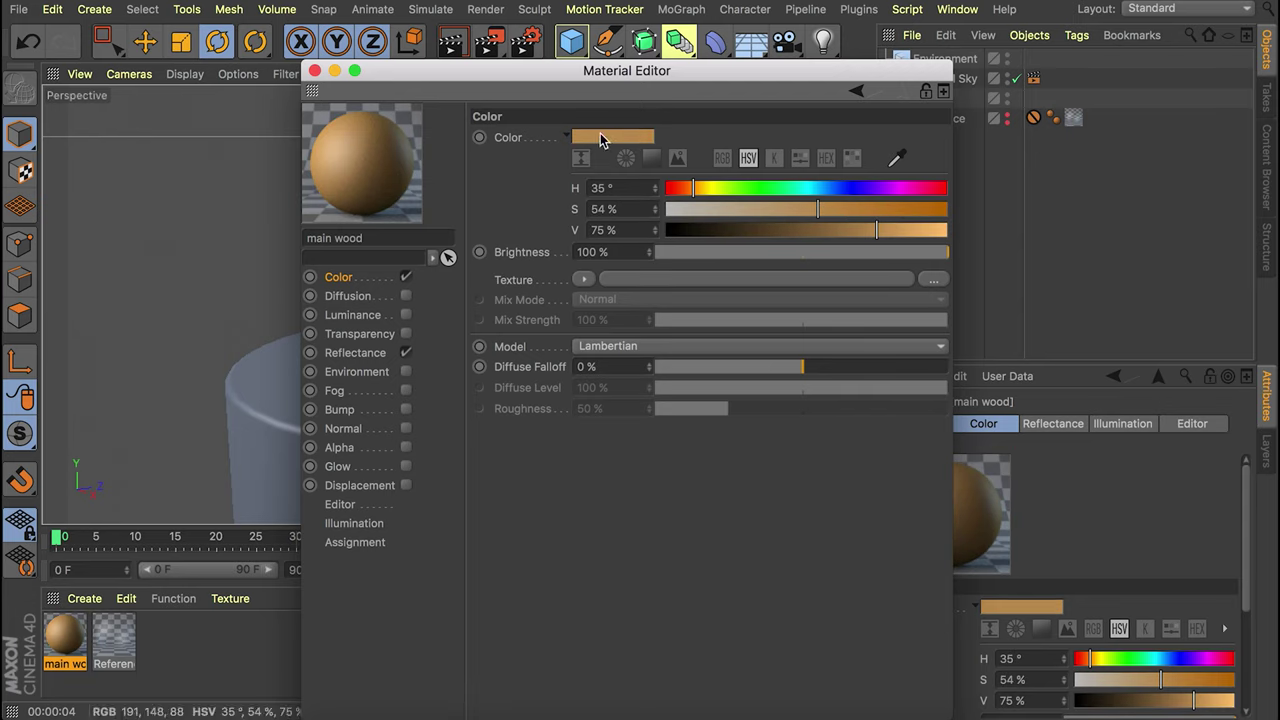
{"action": "left_click_drag", "start_coordinate": [655, 192], "coordinate": [653, 193]}
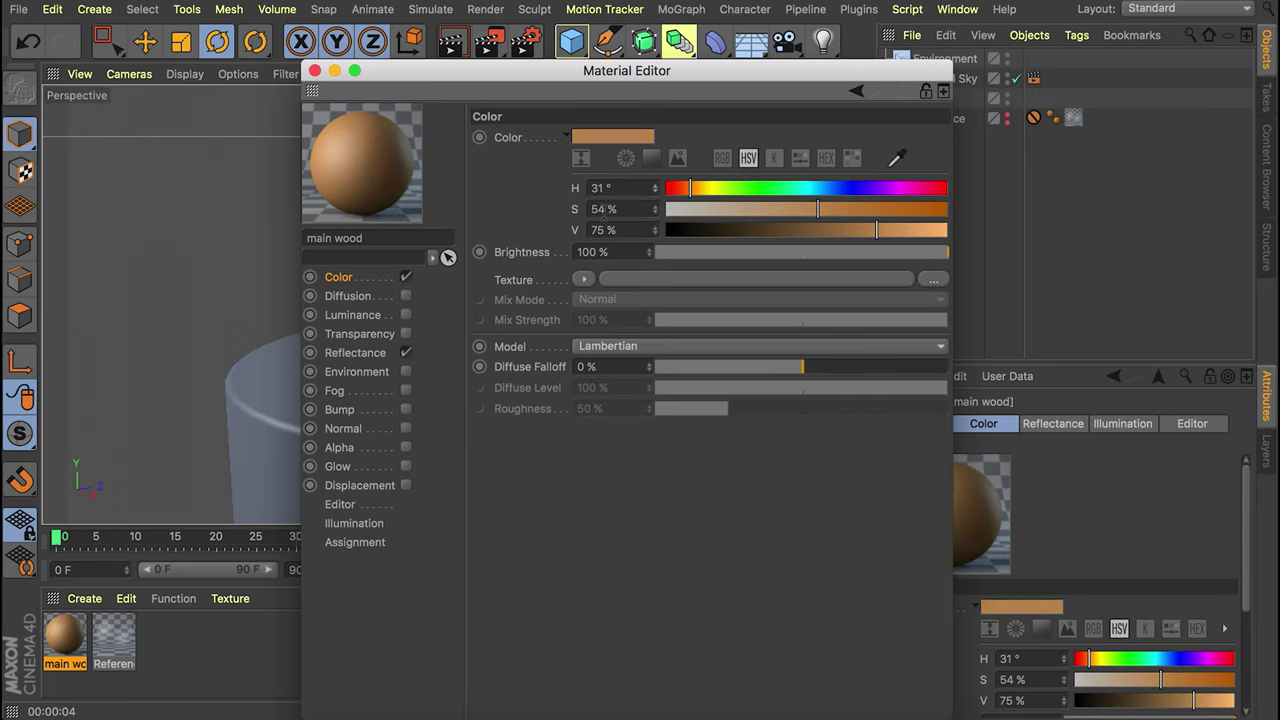
Tint the main wood specular layer colour to H 23°, S 29 %, V 100 % and set its specular strength to 51 %.
{"action": "left_click", "coordinate": [352, 360]}
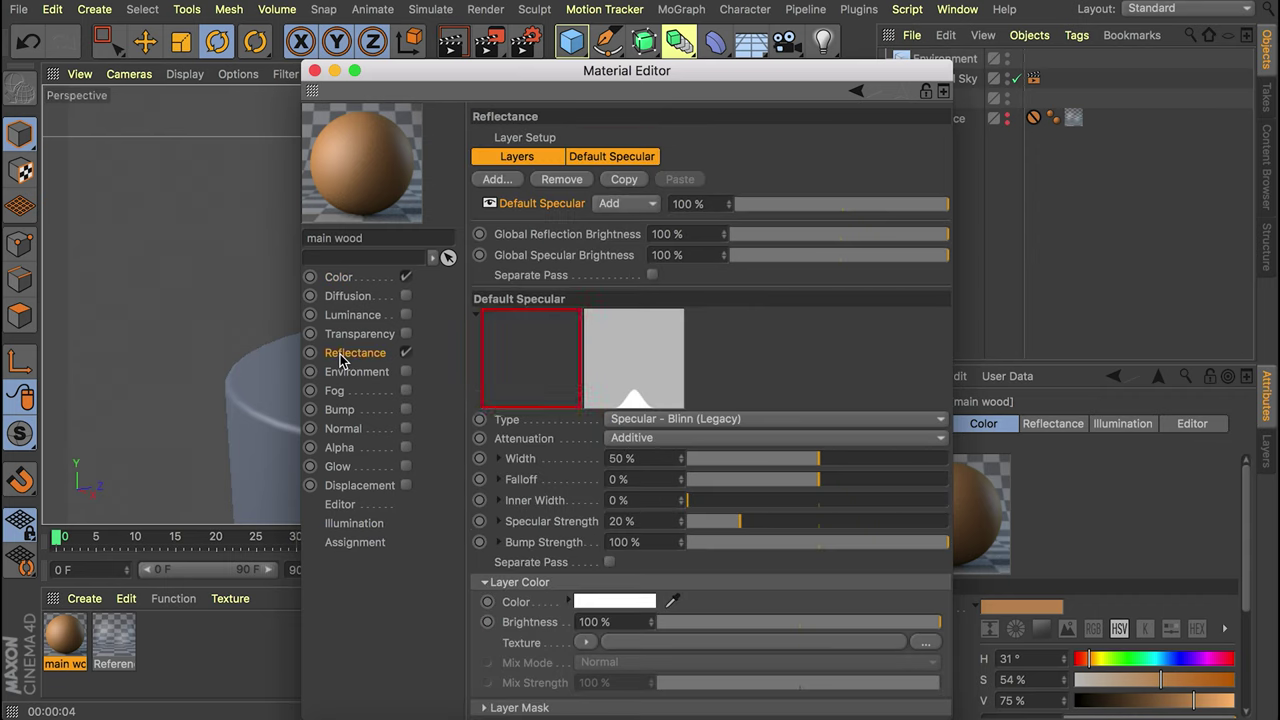
{"action": "left_click", "coordinate": [589, 603]}
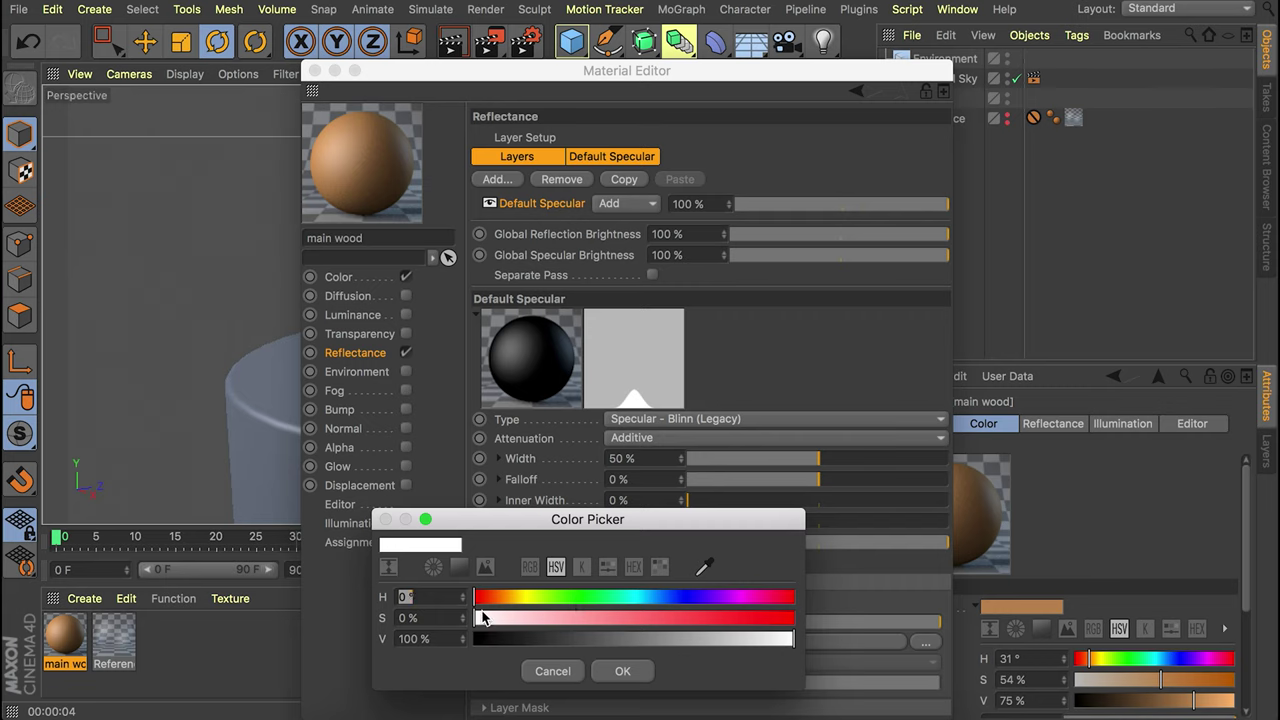
{"action": "left_click_drag", "start_coordinate": [558, 601], "coordinate": [522, 597]}
{"action": "left_click_drag", "start_coordinate": [628, 639], "coordinate": [634, 640]}
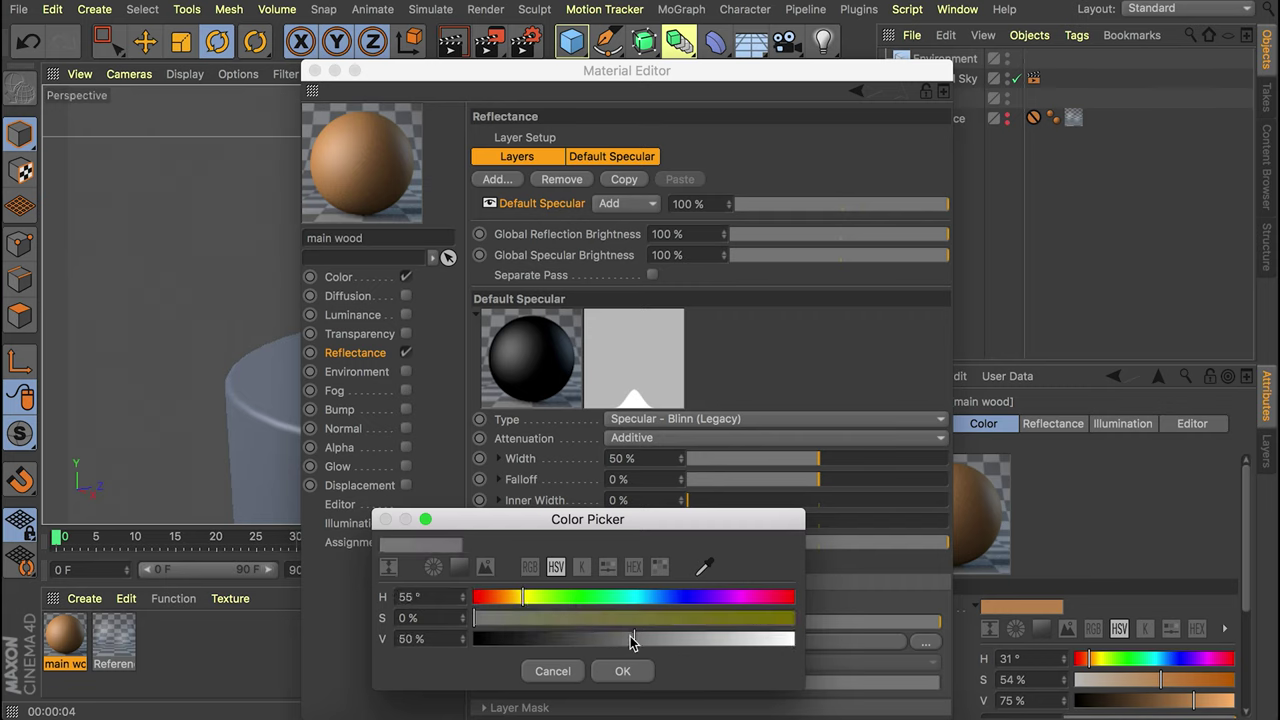
{"action": "left_click", "coordinate": [494, 598]}
{"action": "left_click_drag", "start_coordinate": [580, 621], "coordinate": [566, 620]}
{"action": "left_click_drag", "start_coordinate": [636, 640], "coordinate": [795, 641]}
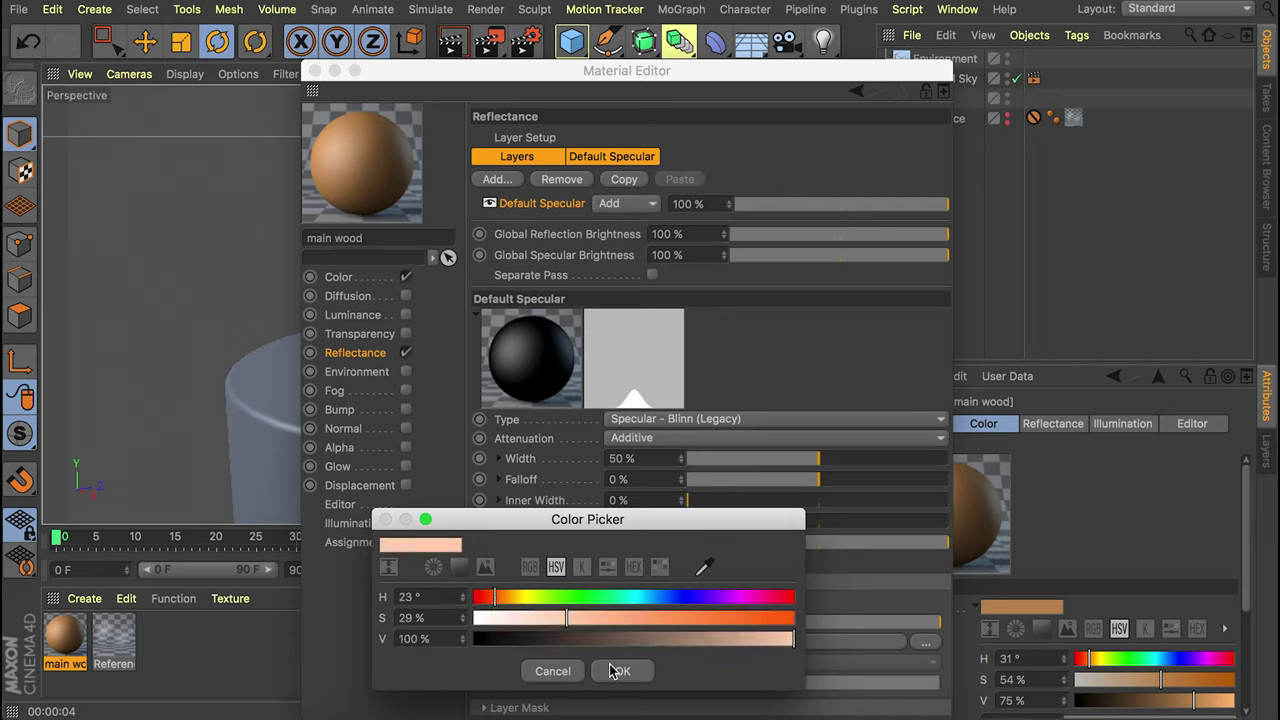
{"action": "left_click", "coordinate": [603, 671]}
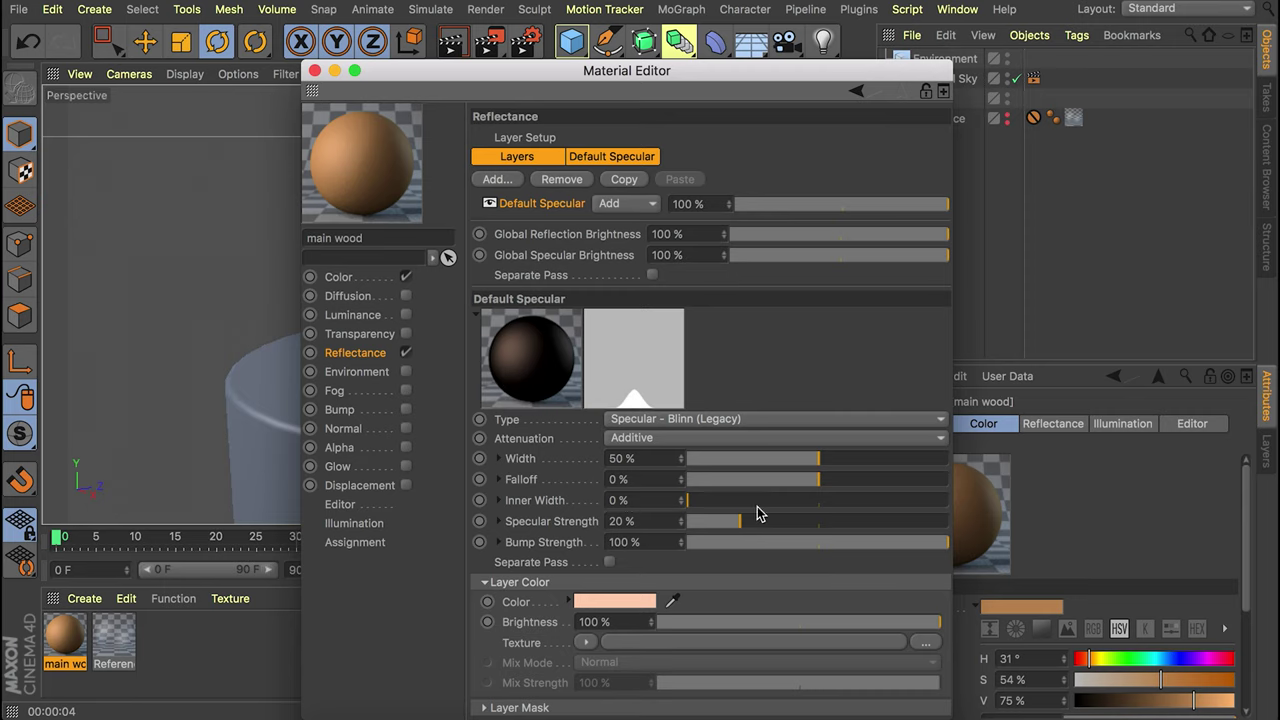
{"action": "left_click", "coordinate": [821, 522]}
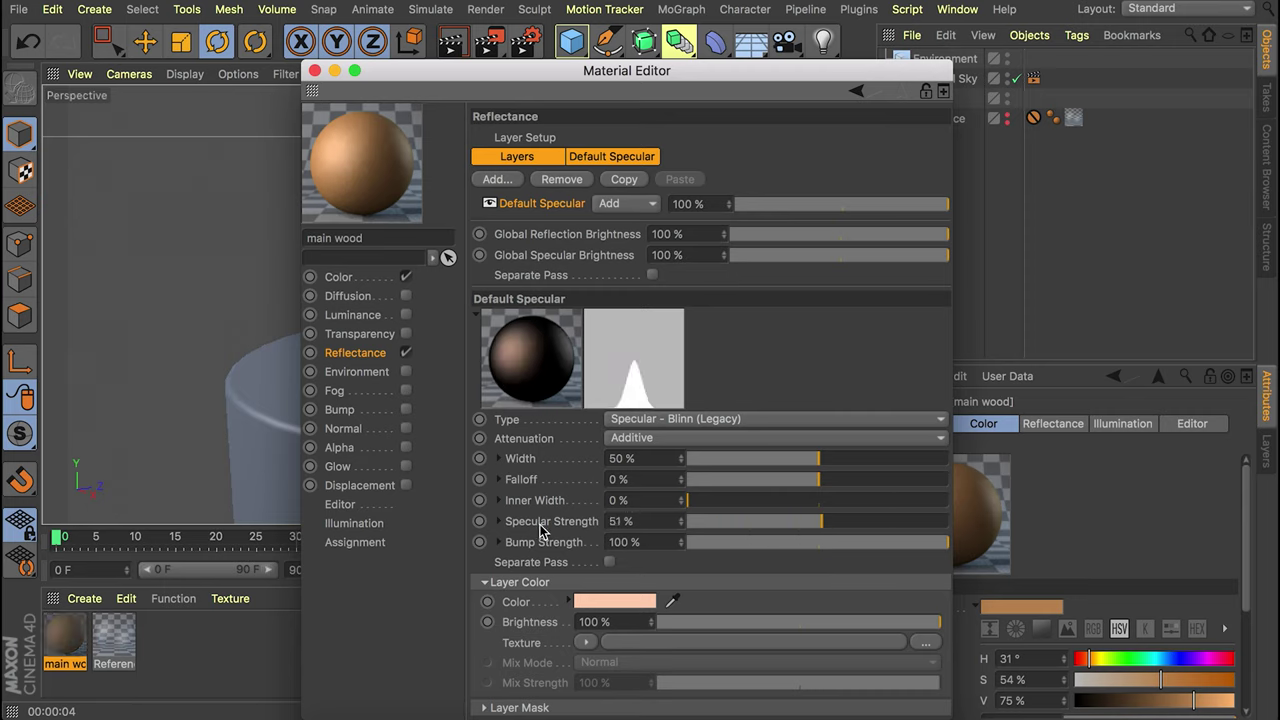
{"action": "left_click", "coordinate": [315, 71]}
Apply the main wood material to the well's upright posts and the roof tiles.
{"action": "left_click_drag", "start_coordinate": [65, 635], "coordinate": [394, 240]}
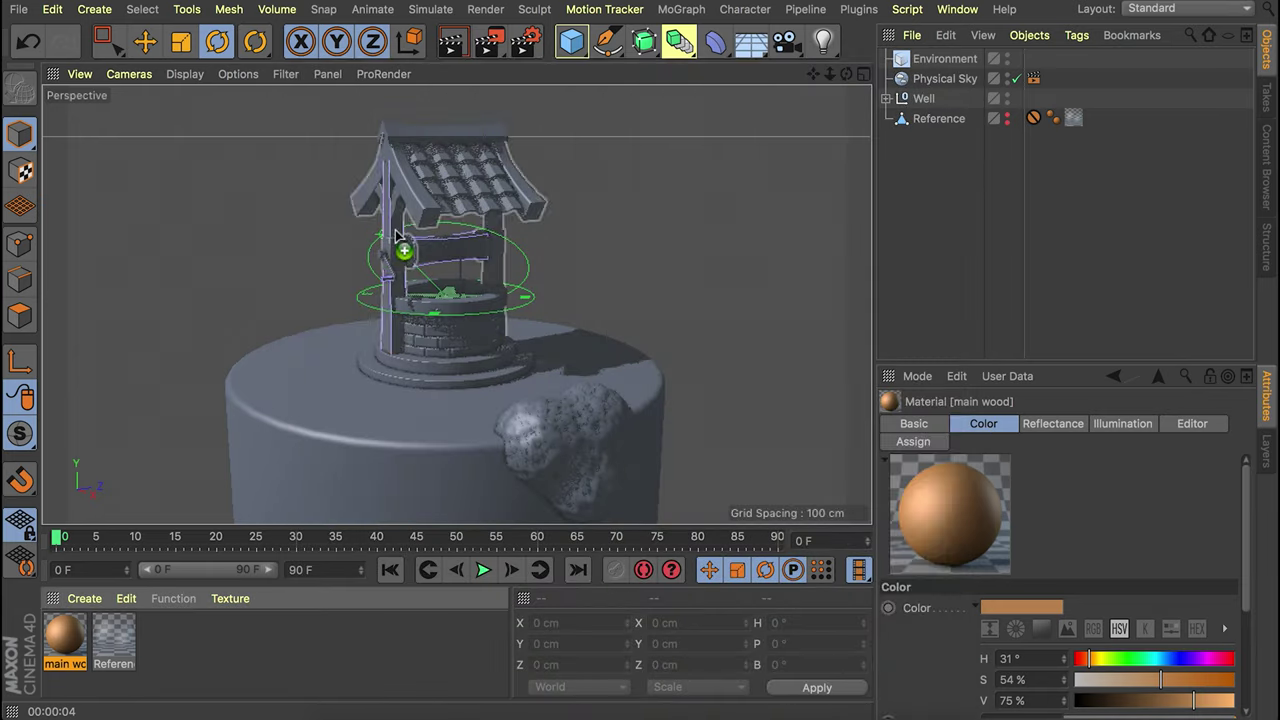
{"action": "left_click_drag", "start_coordinate": [65, 635], "coordinate": [404, 174]}
{"action": "scroll", "coordinate": [440, 220], "scroll_direction": "up", "scroll_amount": 5}
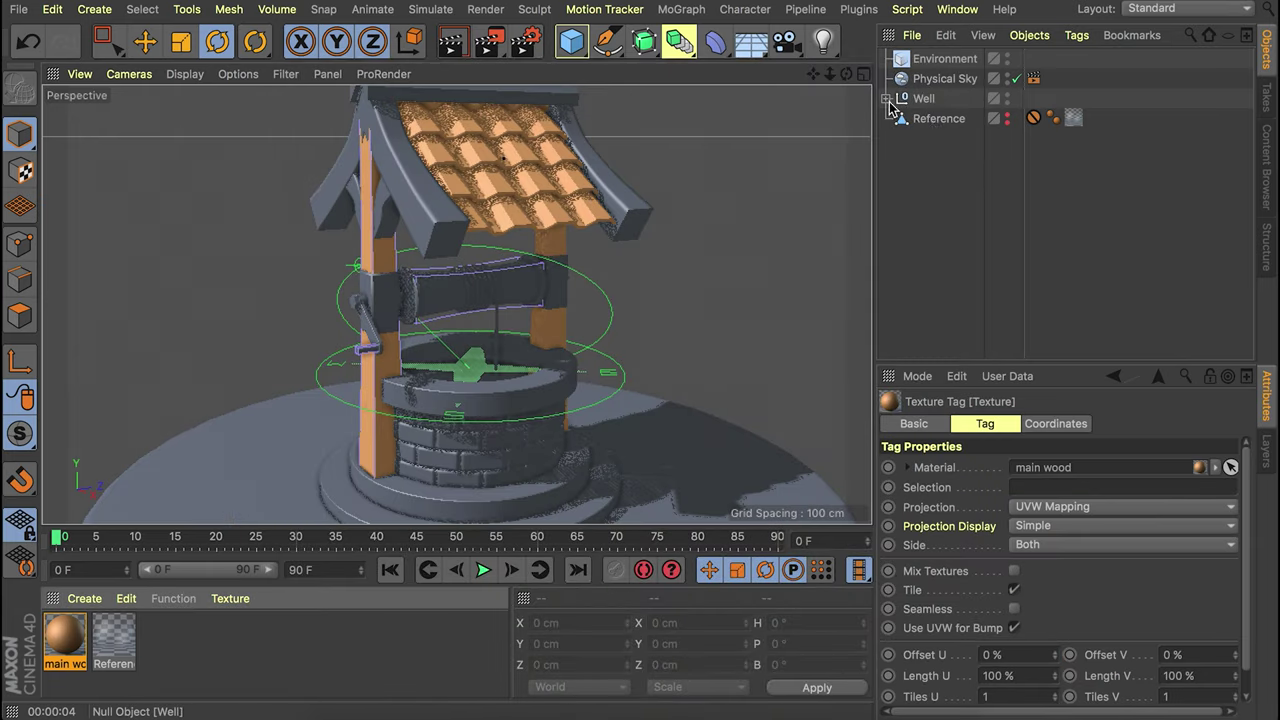
Expand the Well group's hierarchy and disable its two nested Symmetry objects.
{"action": "left_click", "coordinate": [886, 99]}
{"action": "scroll", "coordinate": [950, 220], "scroll_direction": "down", "scroll_amount": 5}
{"action": "left_click", "coordinate": [1017, 272]}
{"action": "left_click", "coordinate": [430, 205]}
{"action": "scroll", "coordinate": [1018, 277], "scroll_direction": "down", "scroll_amount": 3}
{"action": "left_click", "coordinate": [1018, 274]}
{"action": "left_click_drag", "start_coordinate": [1025, 276], "coordinate": [1133, 276]}
Apply the main wood material to the curved beam at the roof's edge.
{"action": "left_click_drag", "start_coordinate": [65, 635], "coordinate": [425, 218]}
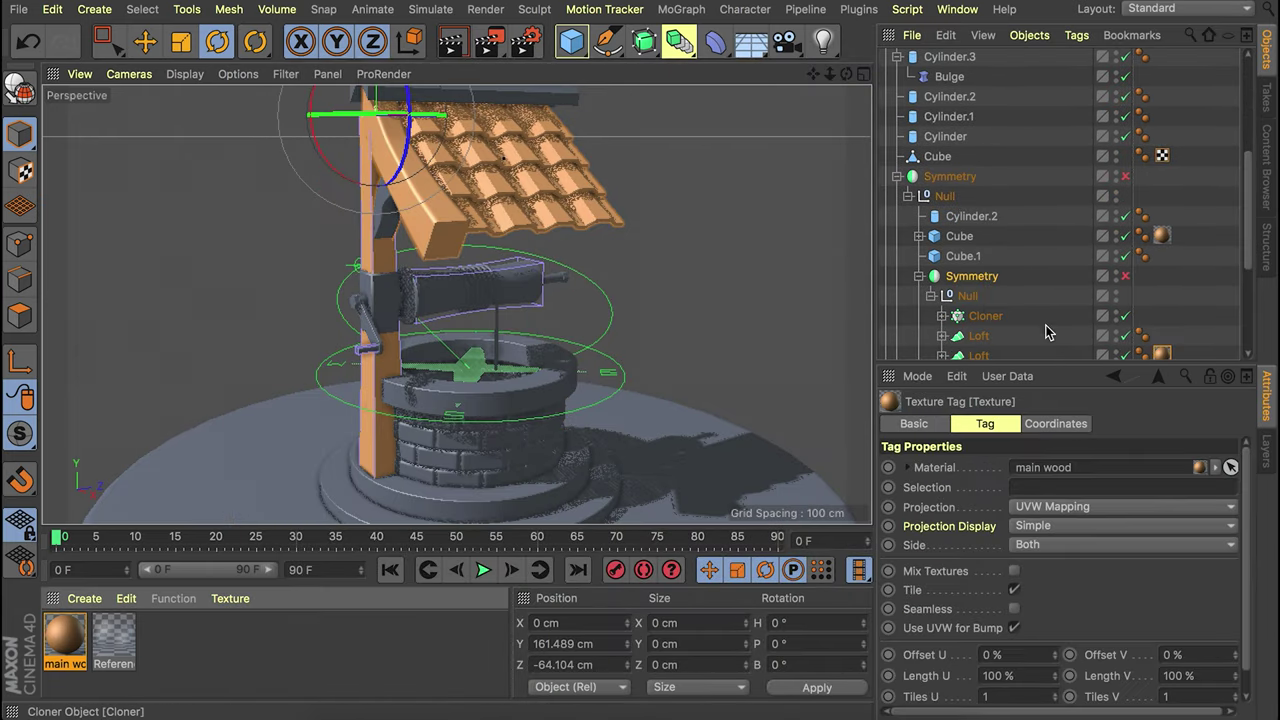
{"action": "left_click", "coordinate": [1143, 233]}
{"action": "scroll", "coordinate": [1148, 271], "scroll_direction": "down", "scroll_amount": 3}
Remove the main wood material from the roof tile Cloner.
{"action": "left_click", "coordinate": [578, 170]}
{"action": "scroll", "coordinate": [1109, 246], "scroll_direction": "down", "scroll_amount": 4}
{"action": "left_click", "coordinate": [942, 261]}
{"action": "left_click", "coordinate": [1161, 283]}
{"action": "key", "text": "Delete"}
{"action": "left_click", "coordinate": [942, 261]}
Apply the main wood material to the winch drum beneath the roof.
{"action": "left_click_drag", "start_coordinate": [58, 647], "coordinate": [585, 260]}
{"action": "scroll", "coordinate": [530, 282], "scroll_direction": "up", "scroll_amount": 5}
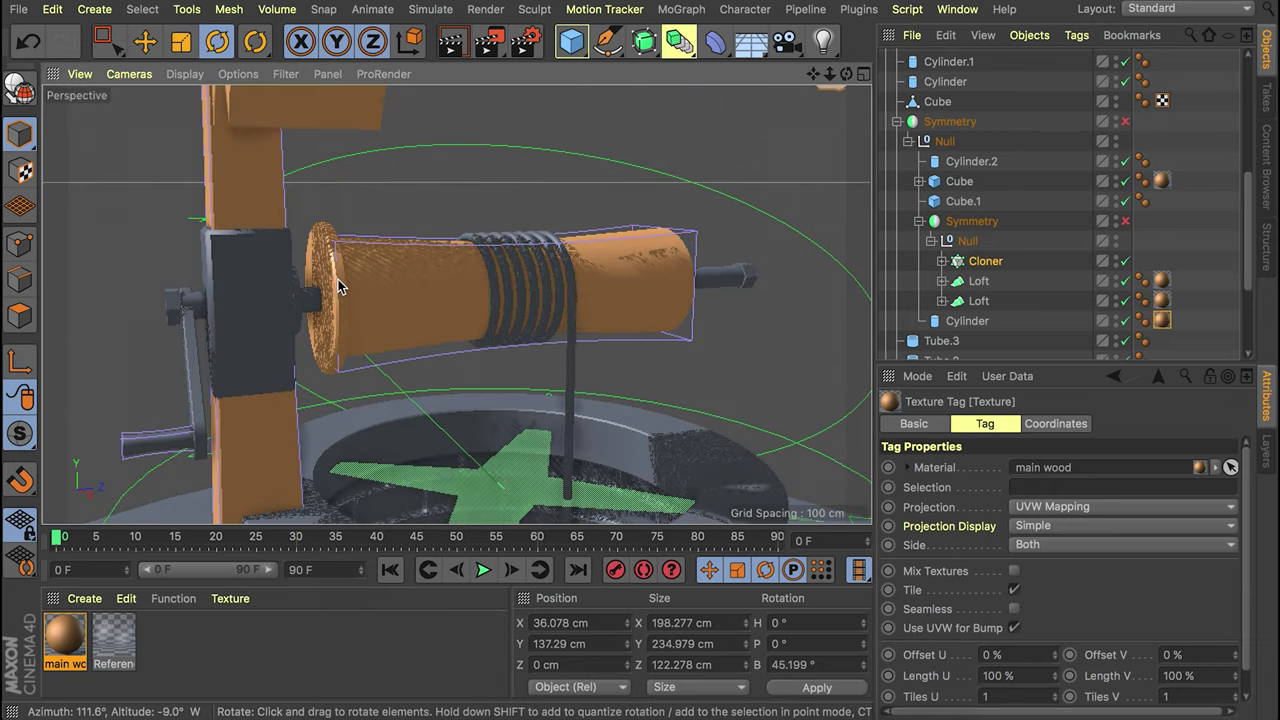
{"action": "scroll", "coordinate": [362, 271], "scroll_direction": "down", "scroll_amount": 5}
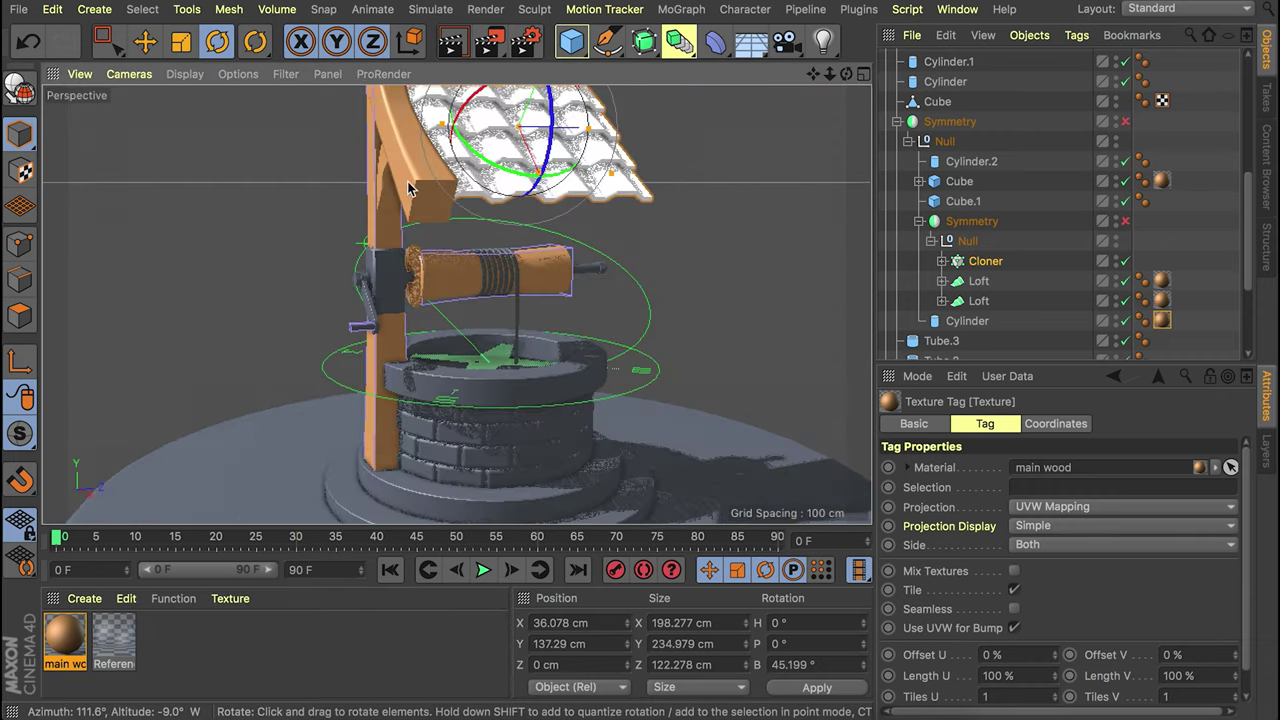
{"action": "middle_click_drag", "start_coordinate": [408, 188], "coordinate": [410, 257], "text": "alt"}
{"action": "left_click_drag", "start_coordinate": [410, 257], "coordinate": [494, 268], "text": "alt"}
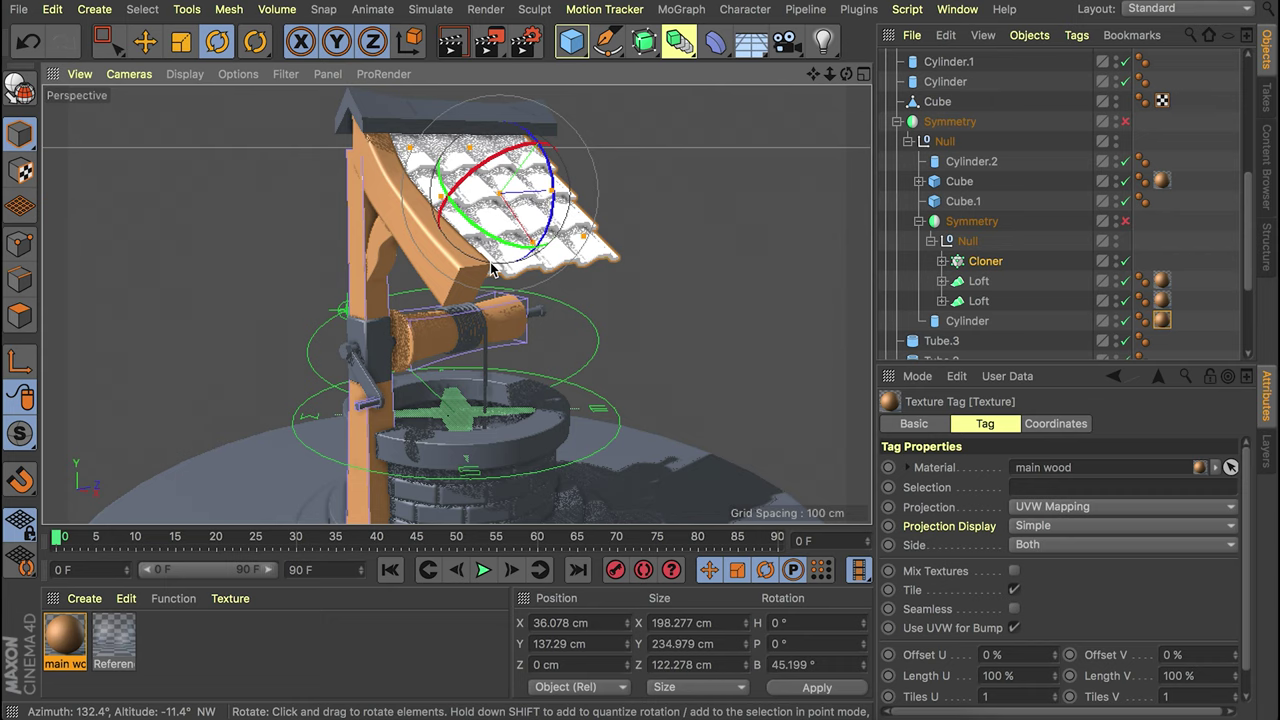
Create another material for the roof tiles with a red colour of H 359°, S 76 %, V 81 %.
{"action": "double_click", "coordinate": [210, 651]}
{"action": "double_click", "coordinate": [65, 638]}
{"action": "mouse_move", "coordinate": [682, 188]}
{"action": "left_mouse_down"}
{"action": "mouse_move", "coordinate": [819, 212]}
{"action": "mouse_move", "coordinate": [827, 229]}
{"action": "left_mouse_up"}
{"action": "left_click_drag", "start_coordinate": [726, 189], "coordinate": [945, 190]}
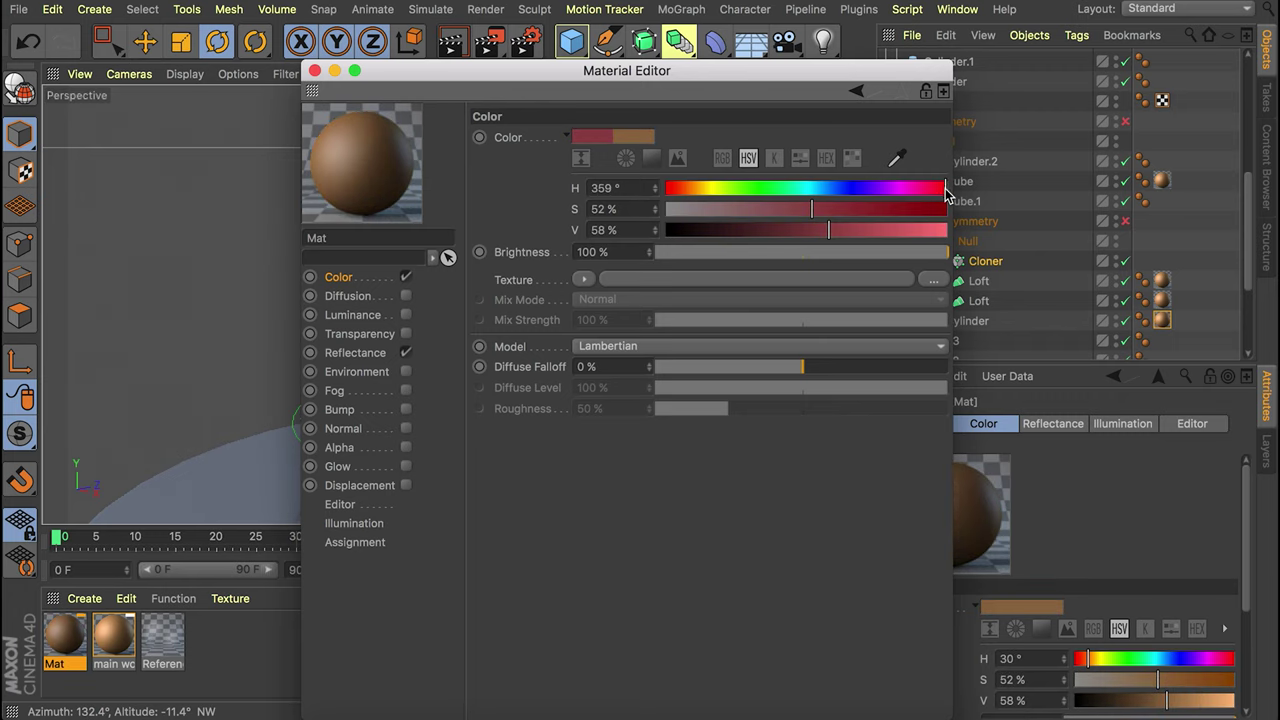
{"action": "left_click_drag", "start_coordinate": [809, 208], "coordinate": [893, 231]}
Tint the red material's specular layer colour light pink and set the specular width to 50 %.
{"action": "left_click", "coordinate": [355, 353]}
{"action": "left_click", "coordinate": [600, 602]}
{"action": "left_click_drag", "start_coordinate": [495, 602], "coordinate": [486, 604]}
{"action": "left_click_drag", "start_coordinate": [490, 622], "coordinate": [601, 630]}
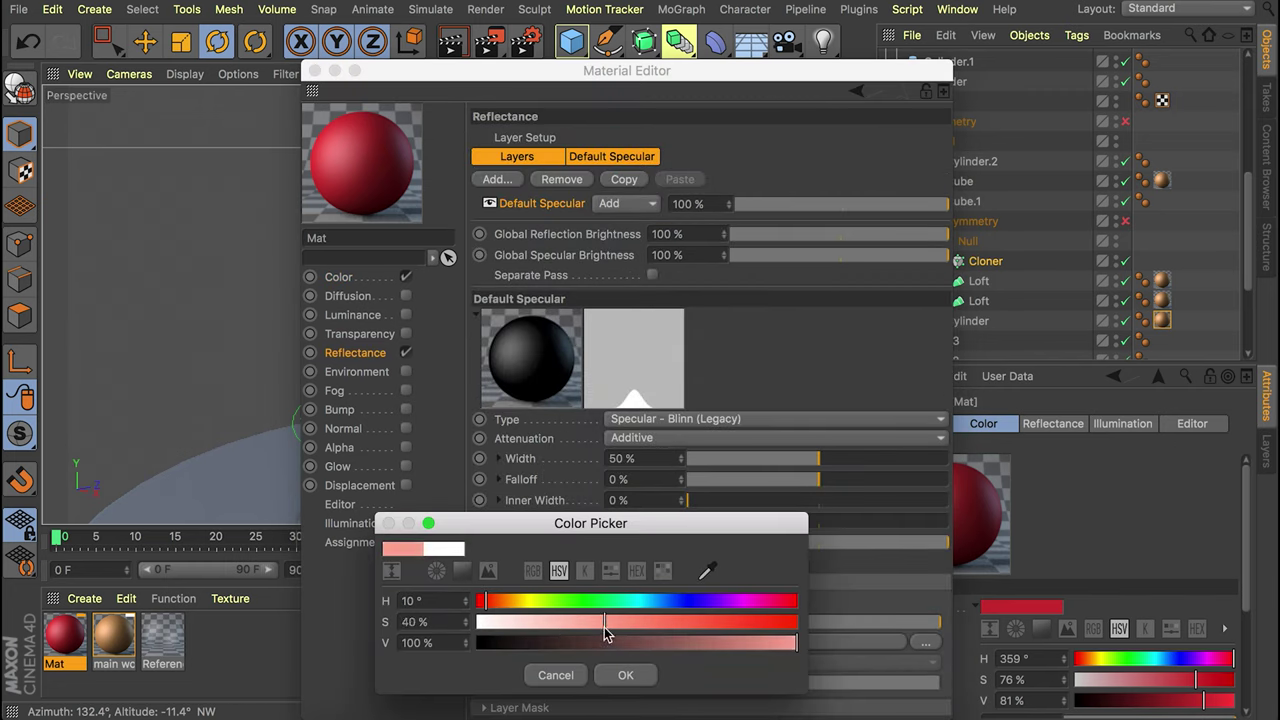
{"action": "left_click", "coordinate": [625, 675]}
{"action": "left_click_drag", "start_coordinate": [715, 456], "coordinate": [640, 458]}
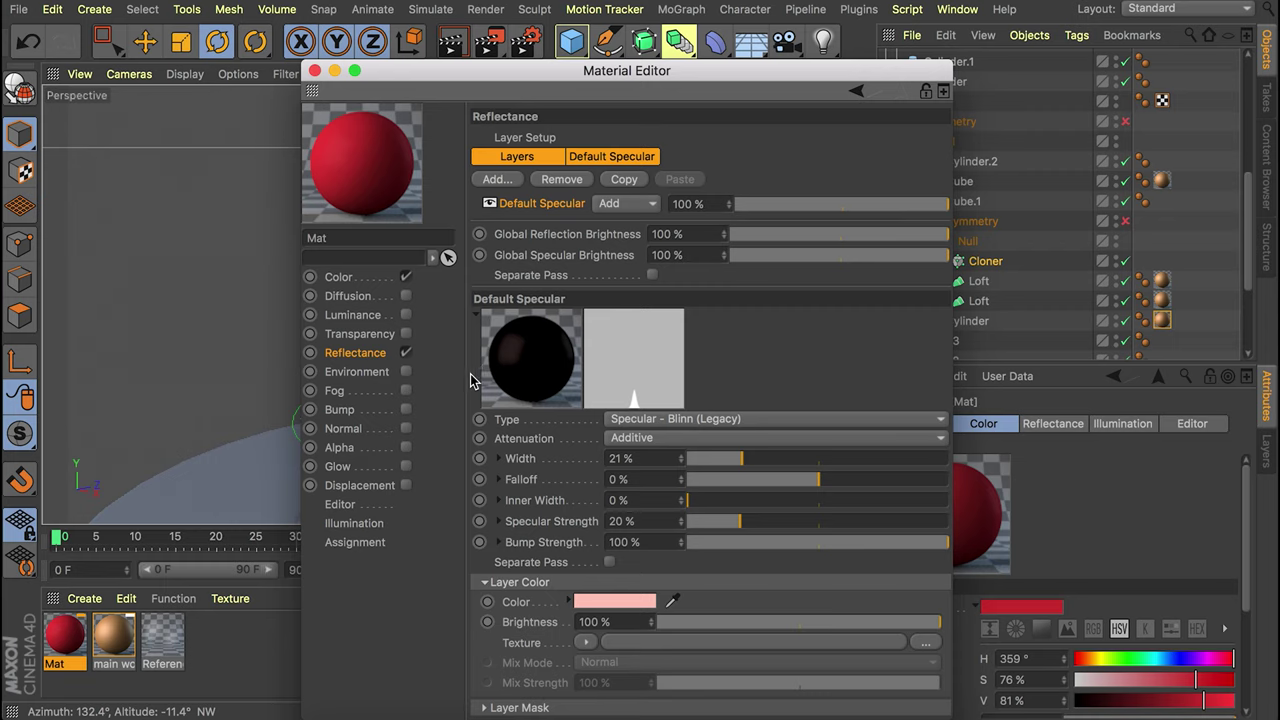
{"action": "left_click", "coordinate": [818, 458]}
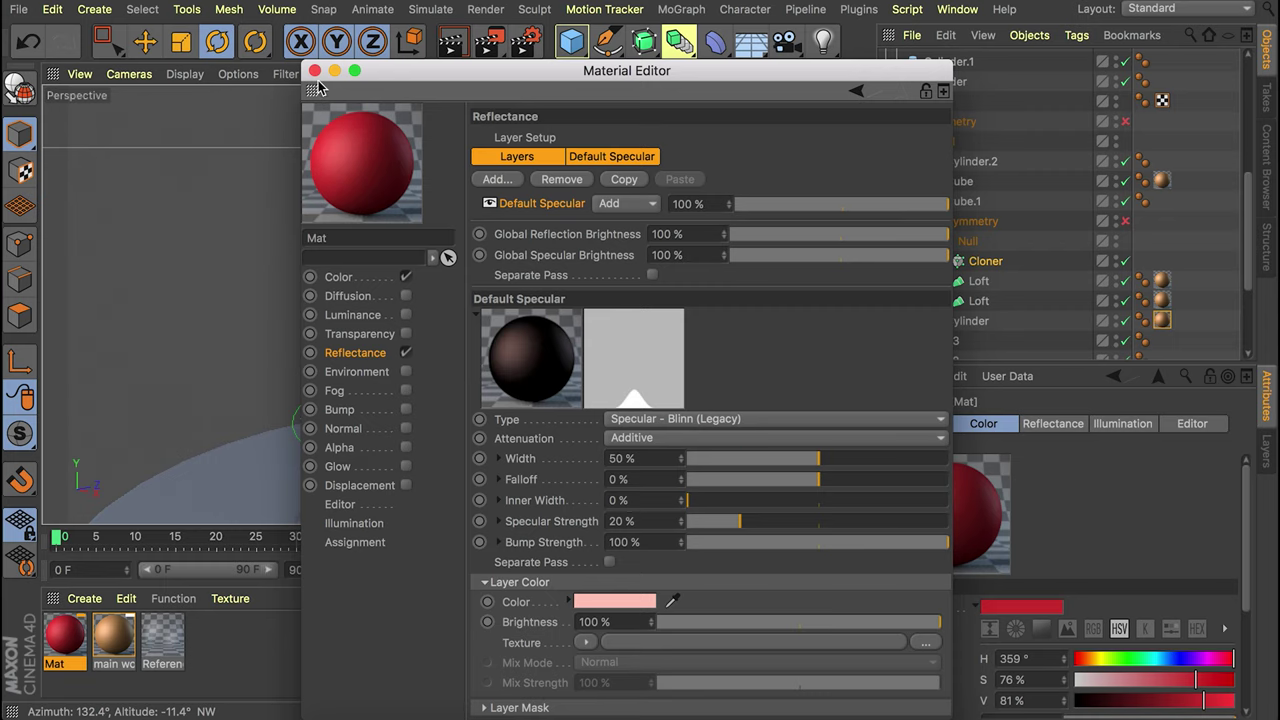
Add a Beckmann reflectance layer to the red material with Dielectric Fresnel and 20 % roughness.
{"action": "left_click", "coordinate": [508, 186]}
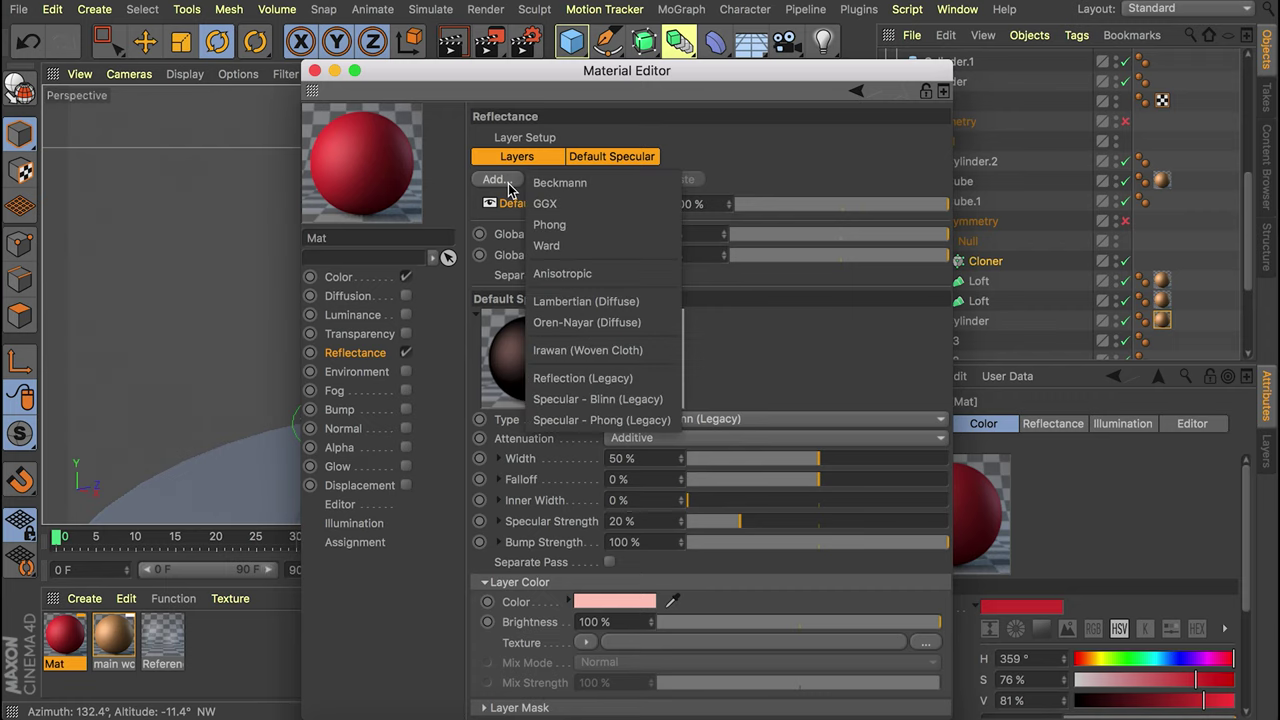
{"action": "left_click", "coordinate": [537, 178]}
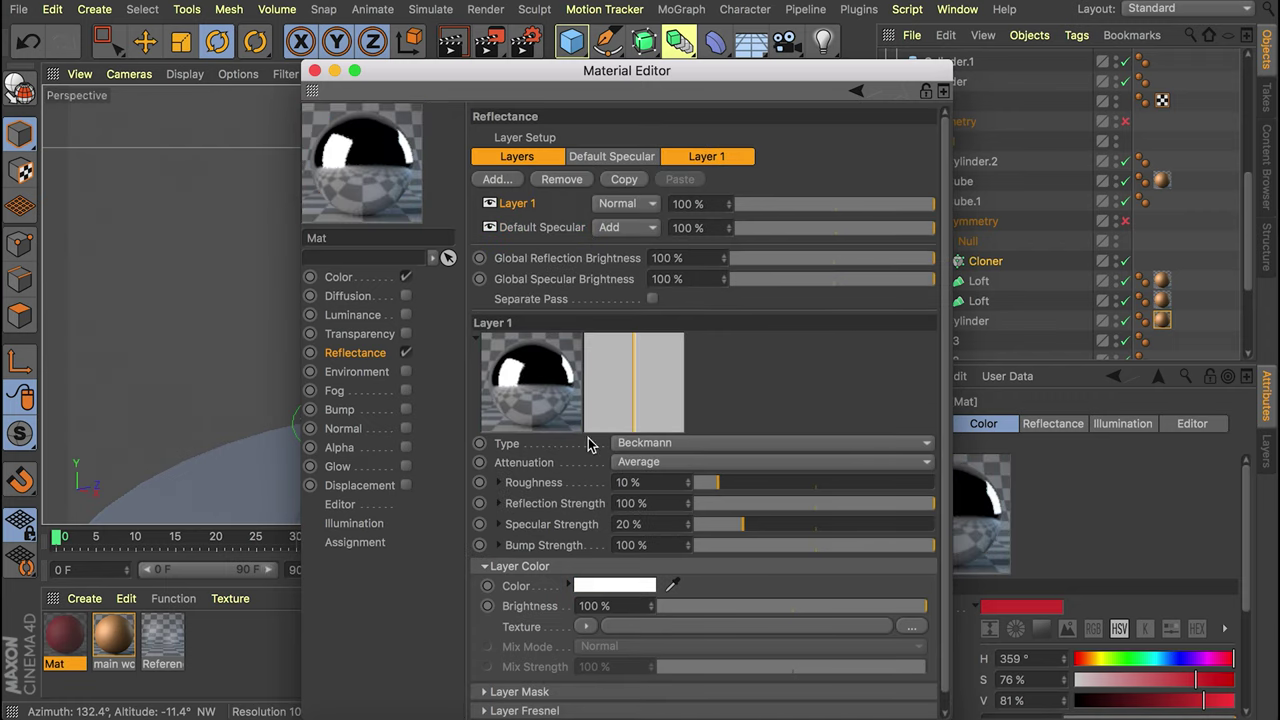
{"action": "scroll", "coordinate": [543, 555], "scroll_direction": "down", "scroll_amount": 1}
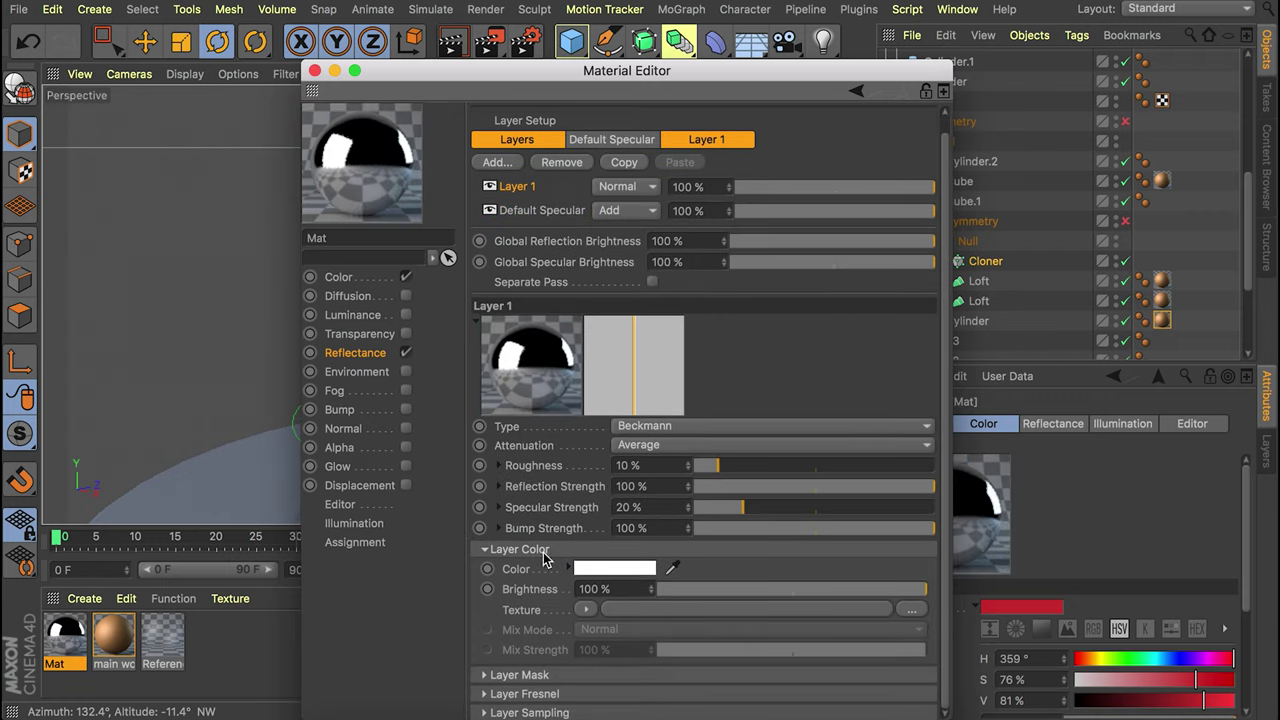
{"action": "left_click", "coordinate": [523, 694]}
{"action": "scroll", "coordinate": [587, 648], "scroll_direction": "down", "scroll_amount": 3}
{"action": "left_click", "coordinate": [592, 592]}
{"action": "left_click", "coordinate": [615, 636]}
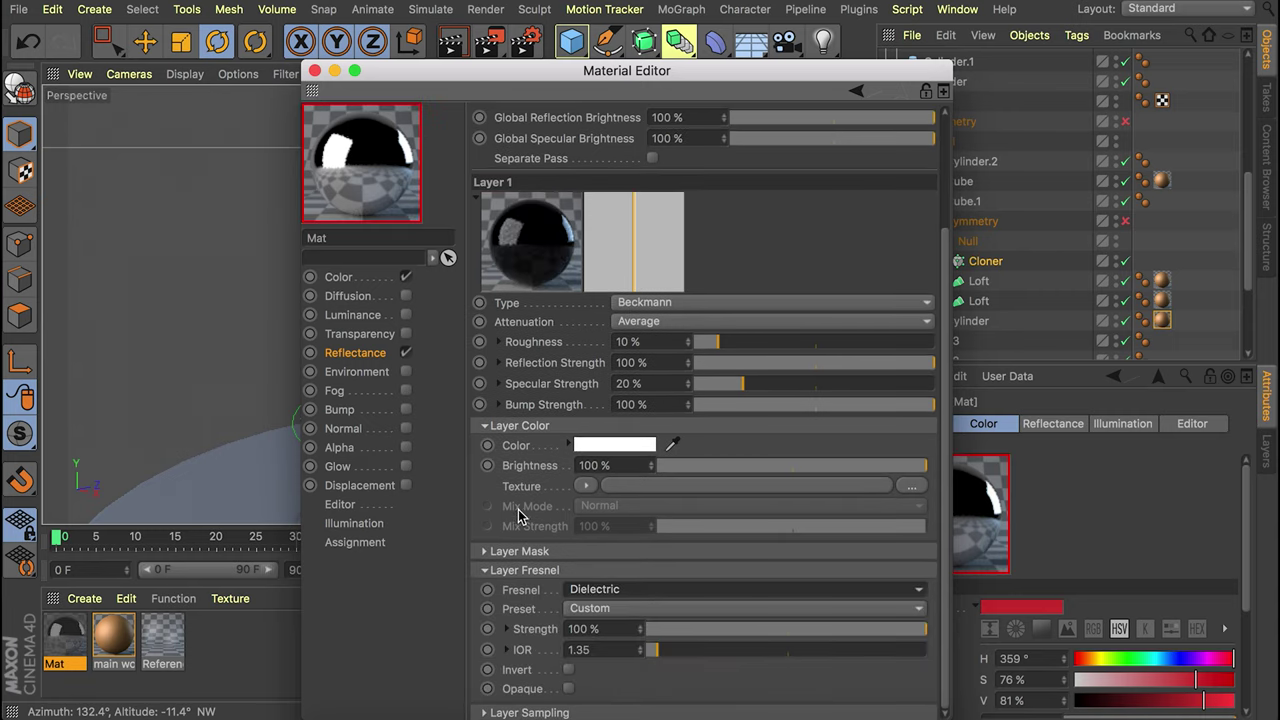
{"action": "scroll", "coordinate": [606, 446], "scroll_direction": "up", "scroll_amount": 1}
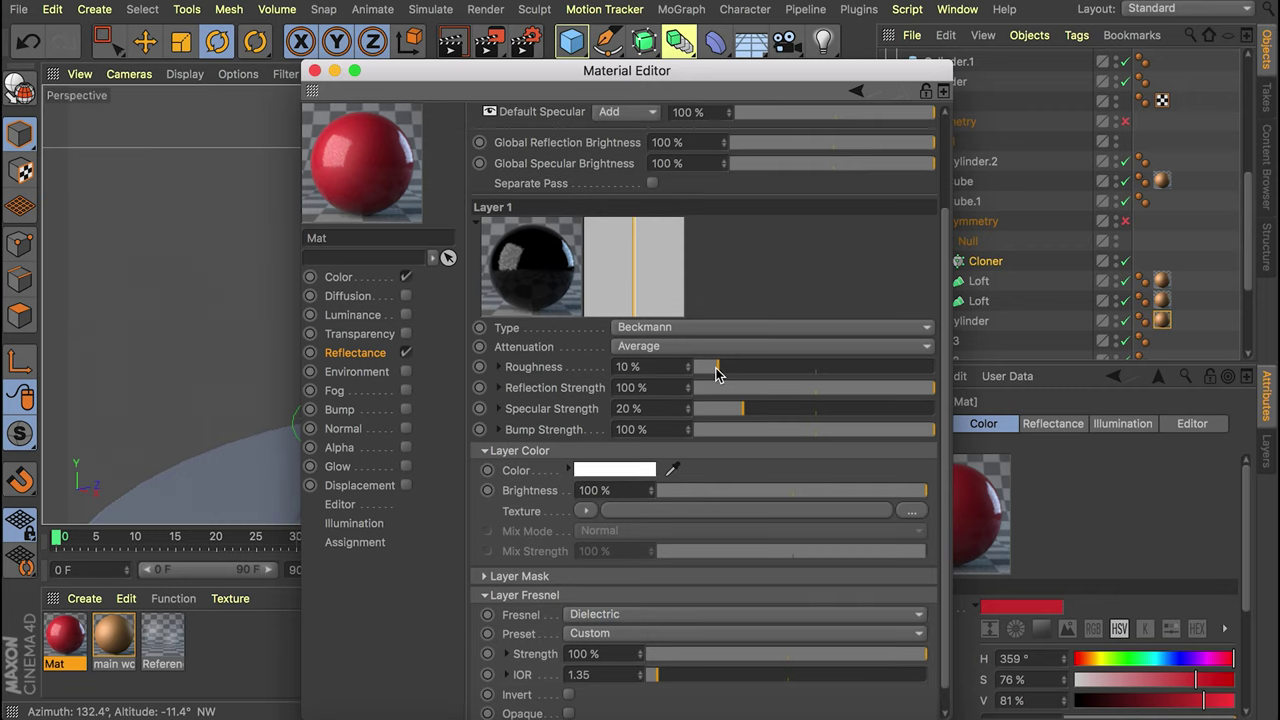
{"action": "left_click_drag", "start_coordinate": [716, 370], "coordinate": [742, 370]}
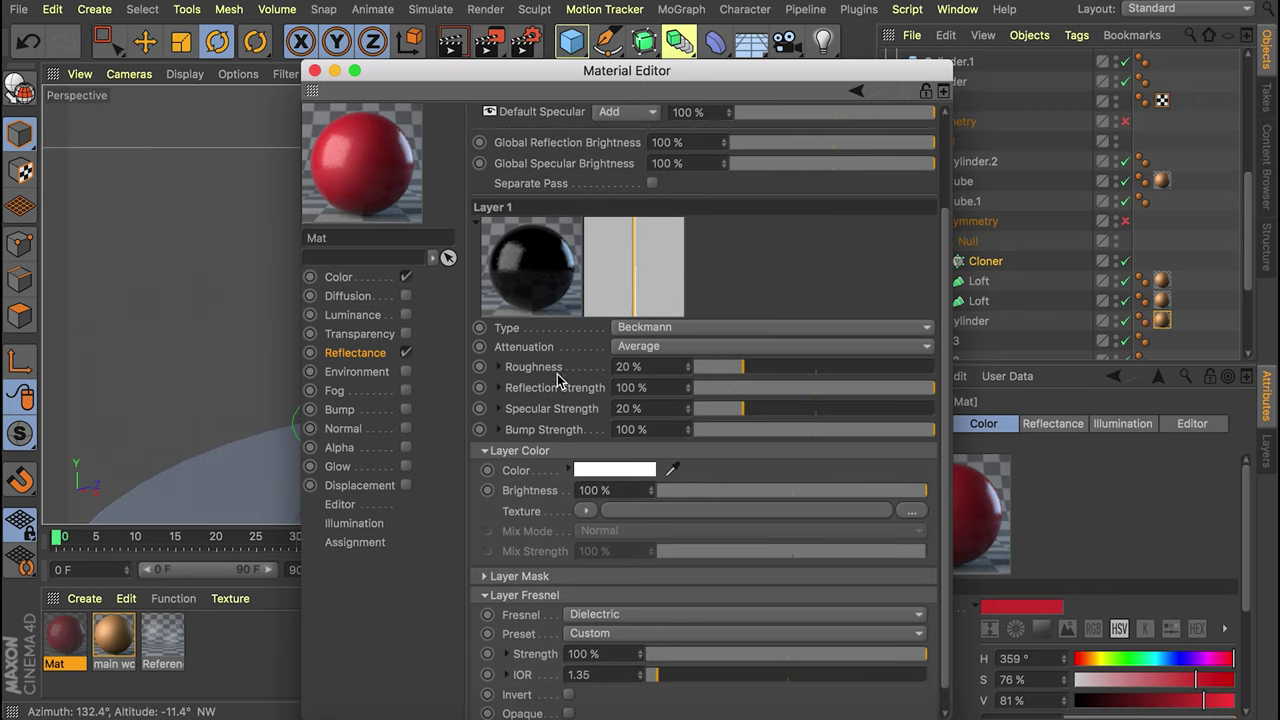
{"action": "scroll", "coordinate": [543, 420], "scroll_direction": "up", "scroll_amount": 5}
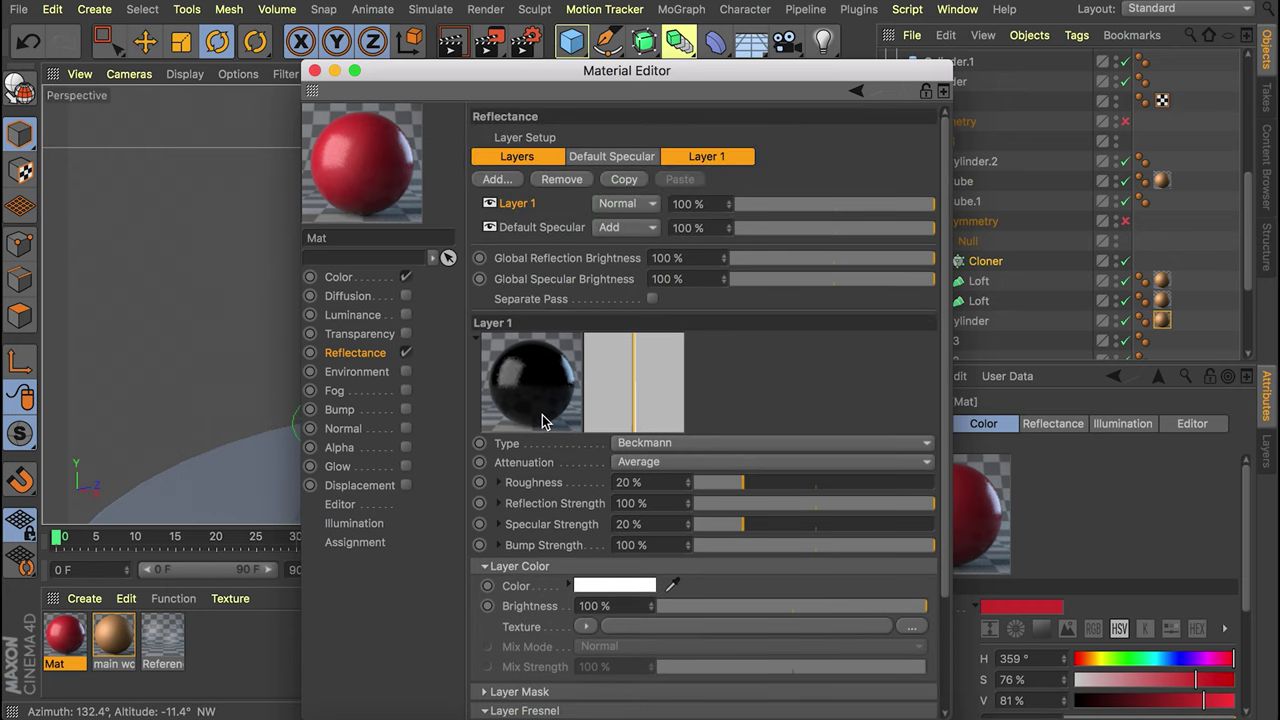
Apply the red material to the roof tile Cloner and re-enable both Symmetry objects.
{"action": "left_click", "coordinate": [314, 71]}
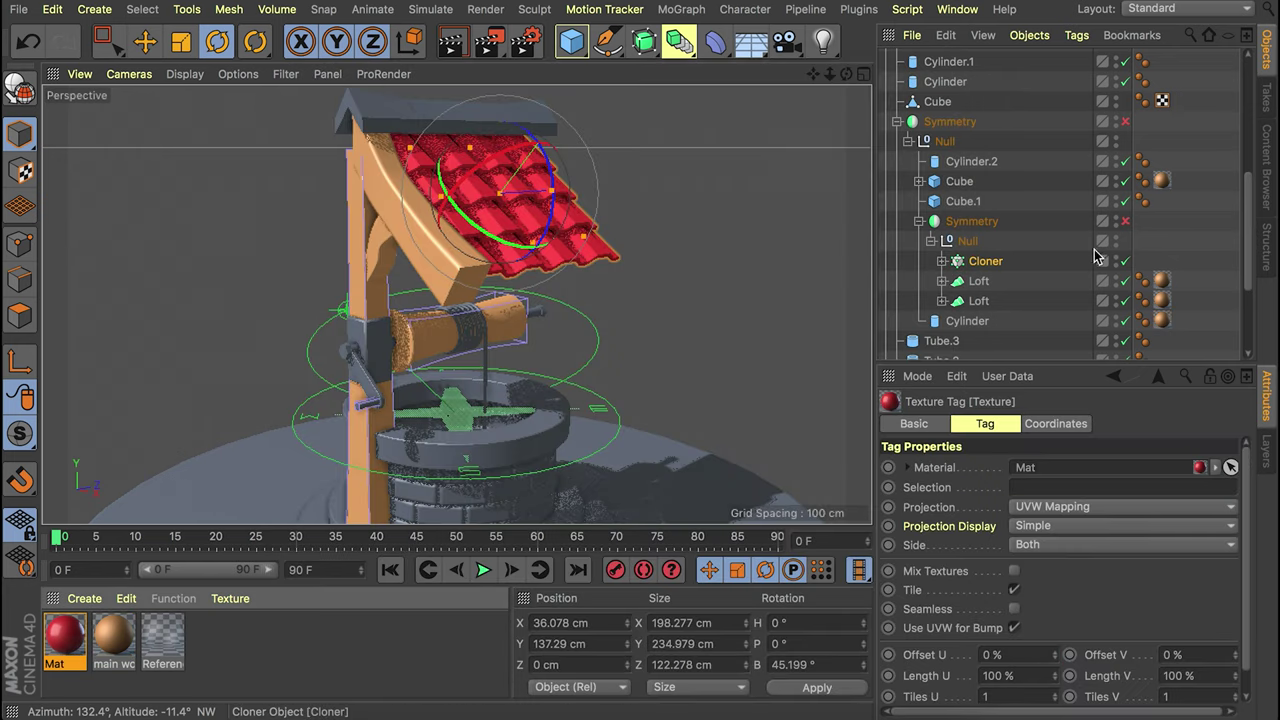
{"action": "left_click", "coordinate": [1126, 222]}
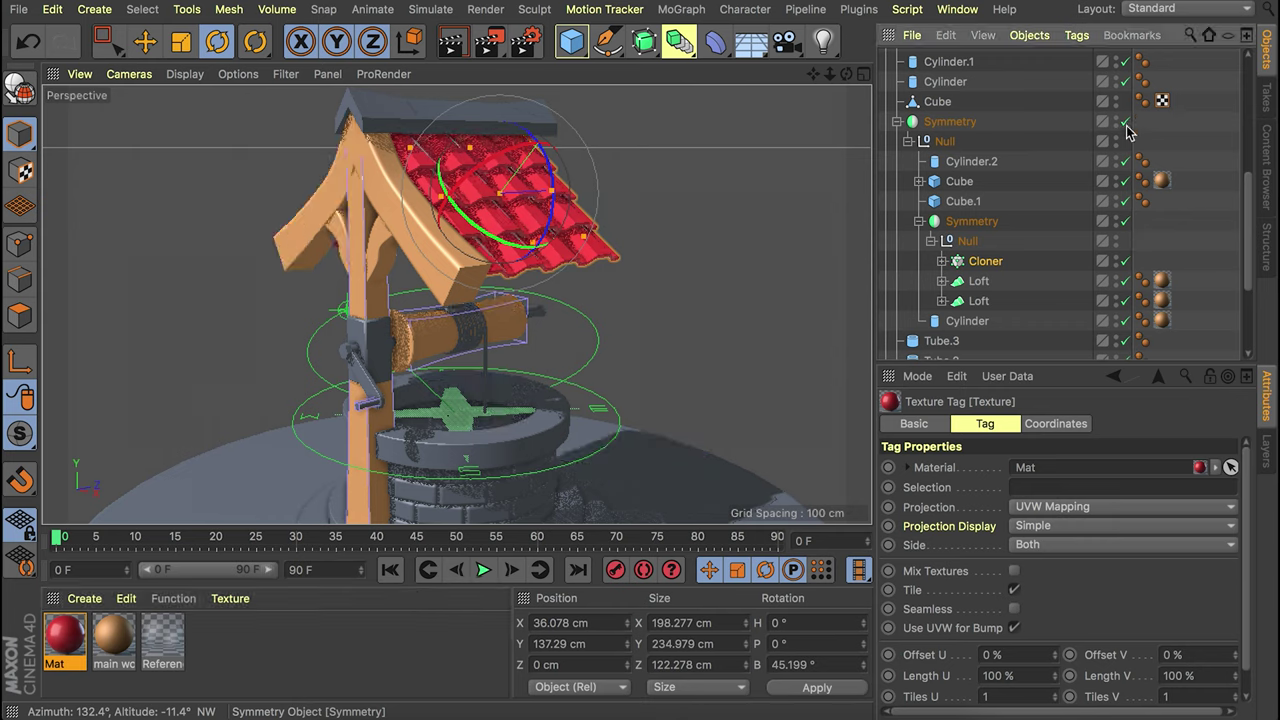
Re-enable the outer Symmetry object and apply the main wood material to the ridge beam on top of the roof.
{"action": "left_click", "coordinate": [1126, 123]}
{"action": "left_click_drag", "start_coordinate": [113, 640], "coordinate": [362, 115]}
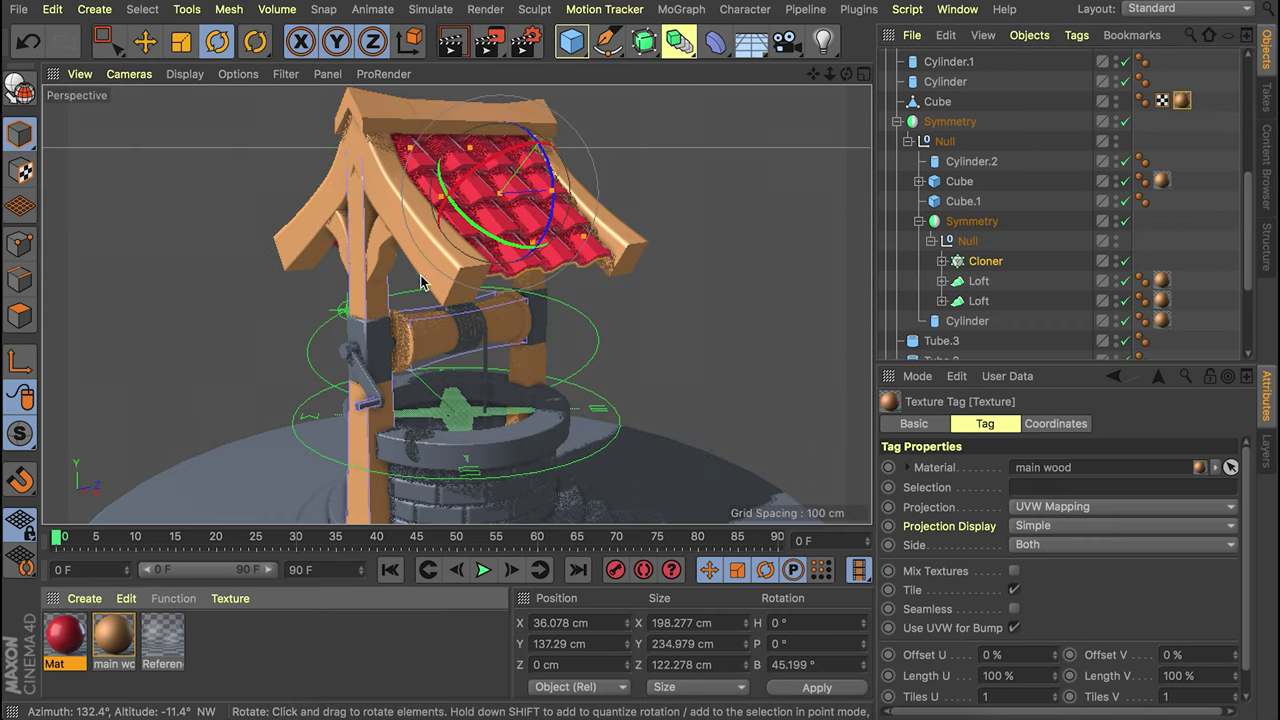
Create a material named metal with a grey-blue colour of H 188°, S 7 %, V 57 %.
{"action": "double_click", "coordinate": [237, 664]}
{"action": "double_click", "coordinate": [65, 637]}
{"action": "type", "text": "metal"}
{"action": "key", "text": "Return"}
{"action": "left_click", "coordinate": [338, 277]}
{"action": "left_click_drag", "start_coordinate": [690, 188], "coordinate": [812, 188]}
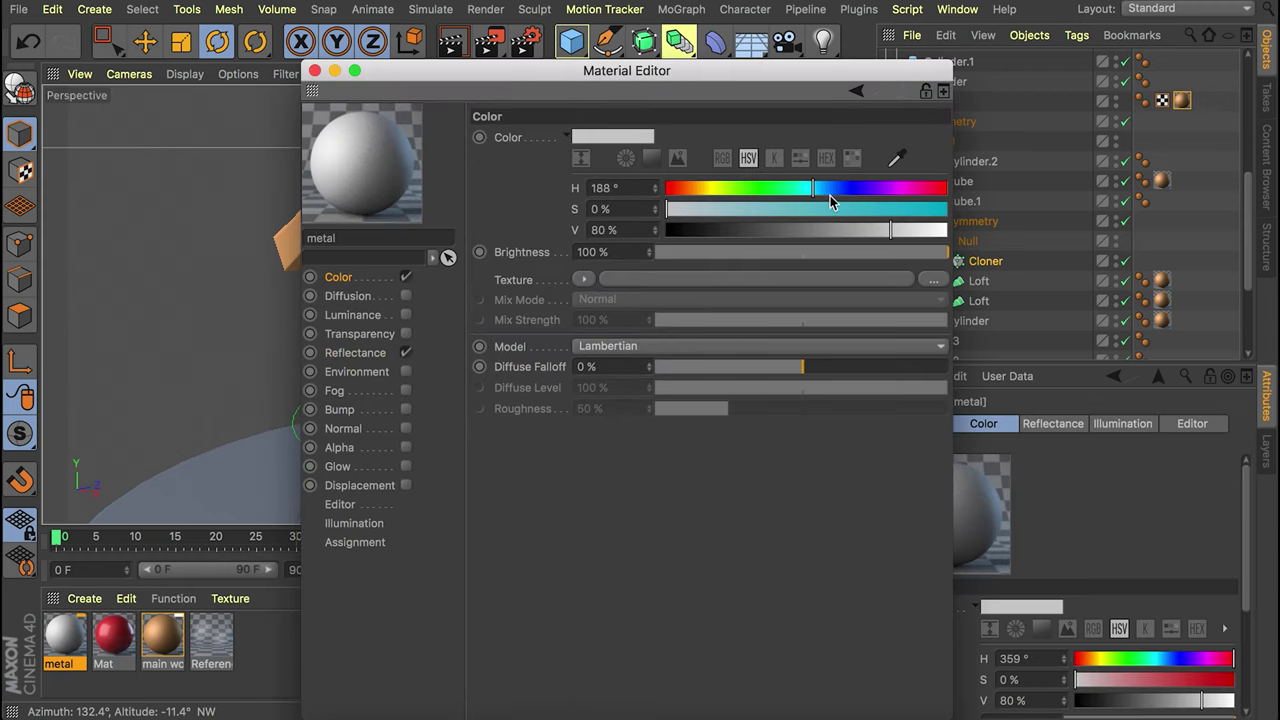
{"action": "left_click_drag", "start_coordinate": [668, 209], "coordinate": [686, 212]}
{"action": "left_click", "coordinate": [817, 229]}
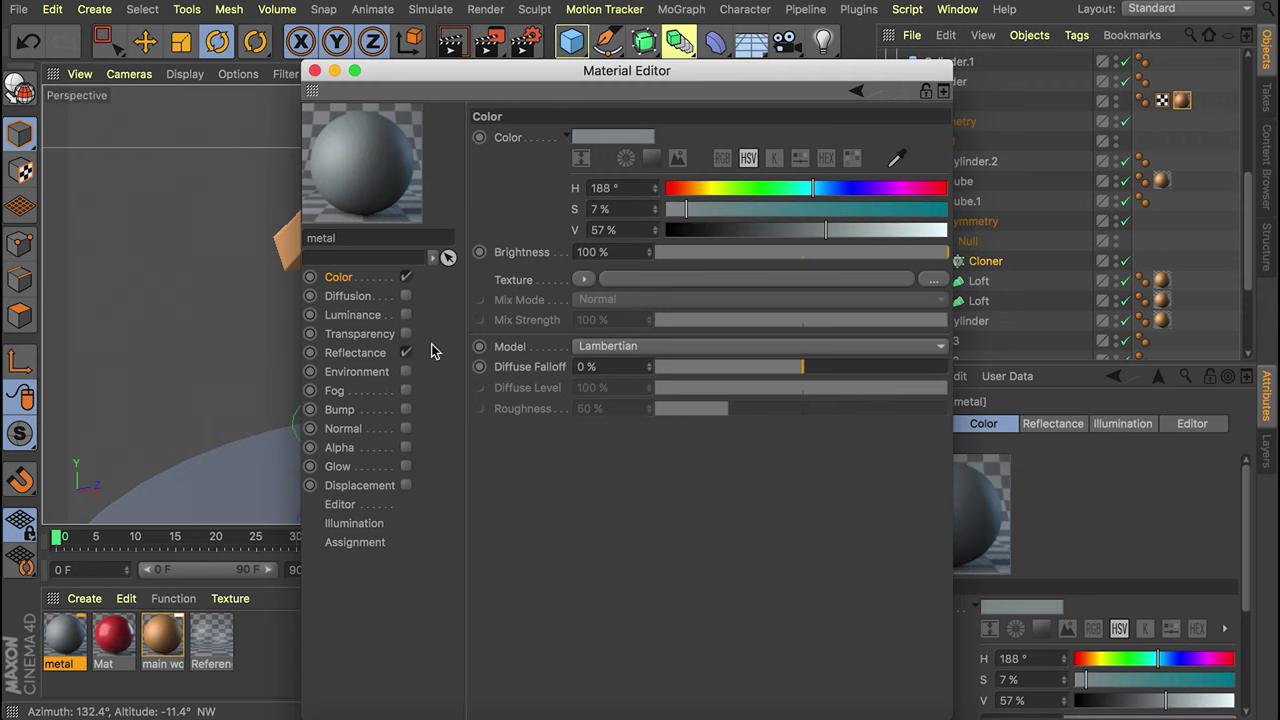
Add a Noise texture to the metal material's colour with mix mode Add and 7 % mix strength.
{"action": "left_click", "coordinate": [583, 279]}
{"action": "left_click", "coordinate": [638, 463]}
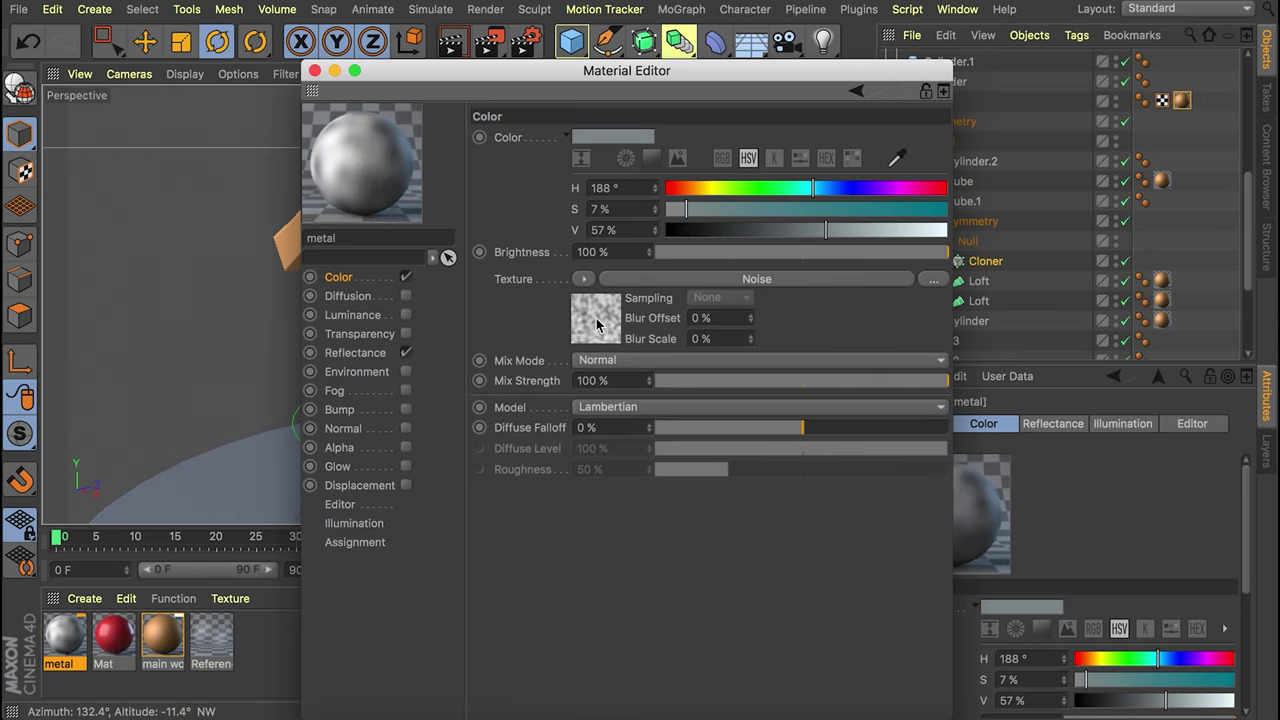
{"action": "left_click", "coordinate": [640, 362]}
{"action": "left_click", "coordinate": [642, 404]}
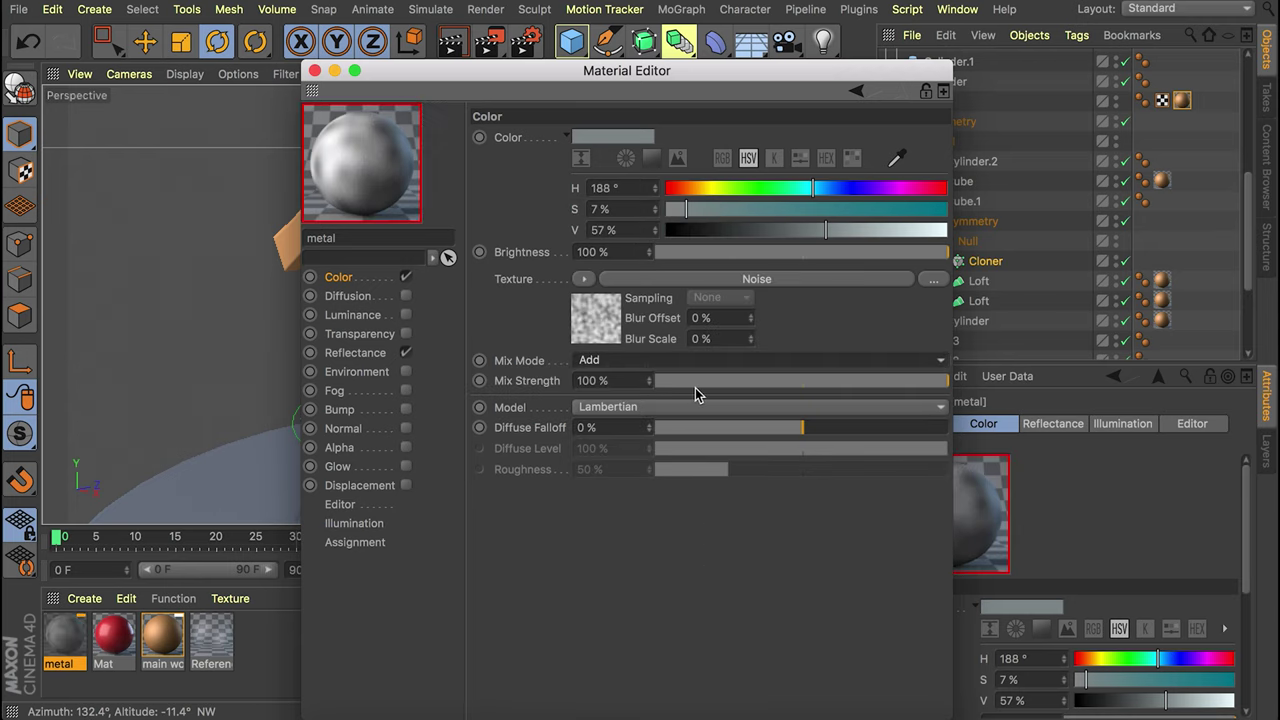
{"action": "left_click", "coordinate": [676, 382]}
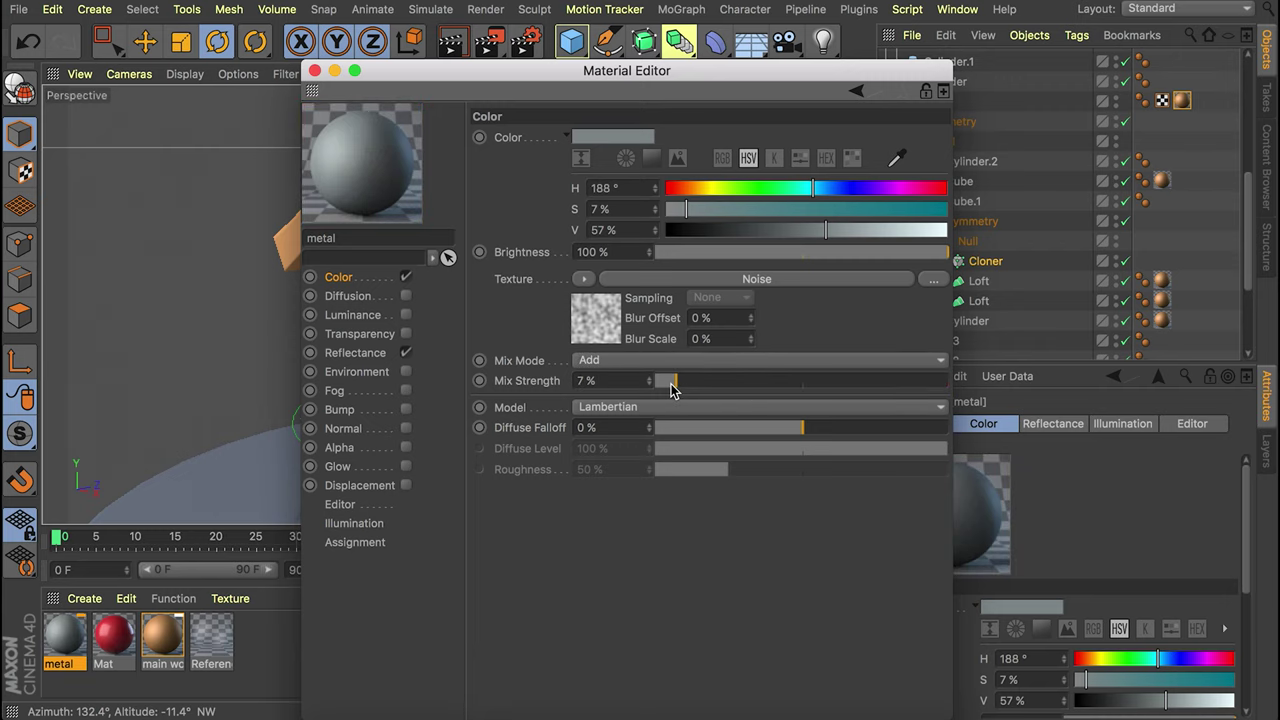
Set the metal material's colour noise to a grey Color 1 with V 46 % and a global scale of 500 %.
{"action": "left_click", "coordinate": [590, 332]}
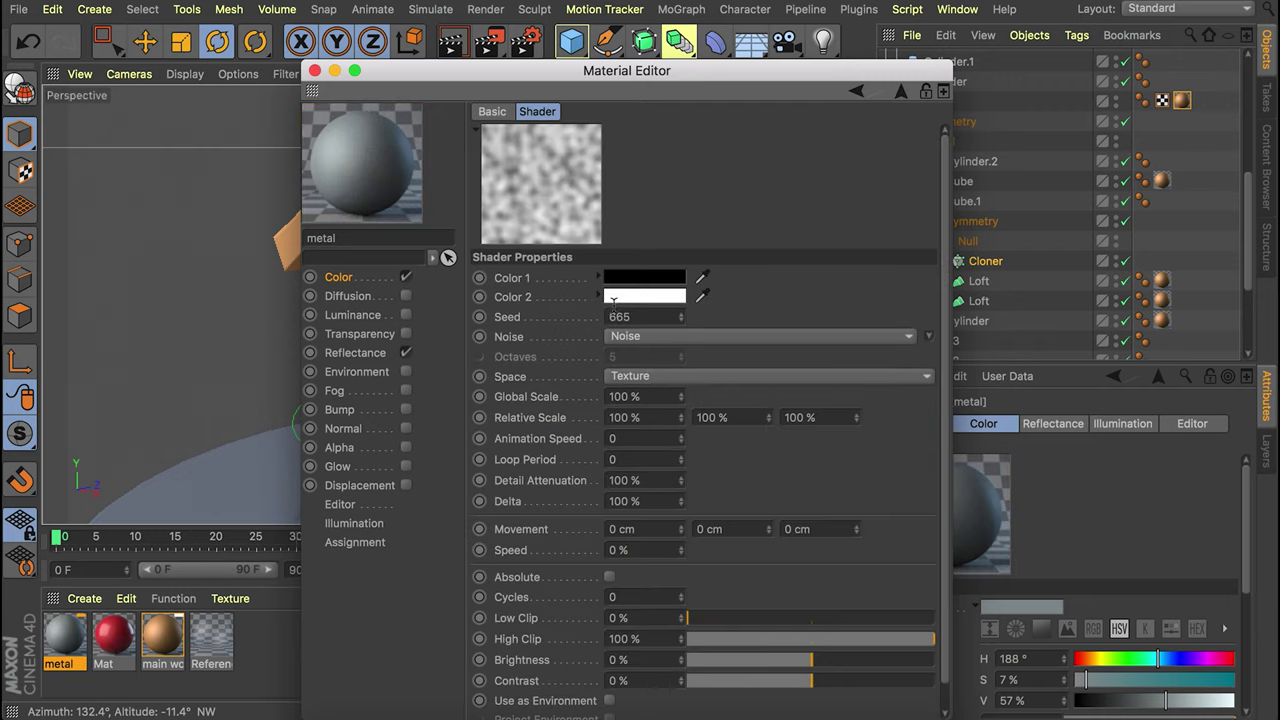
{"action": "left_click", "coordinate": [634, 280]}
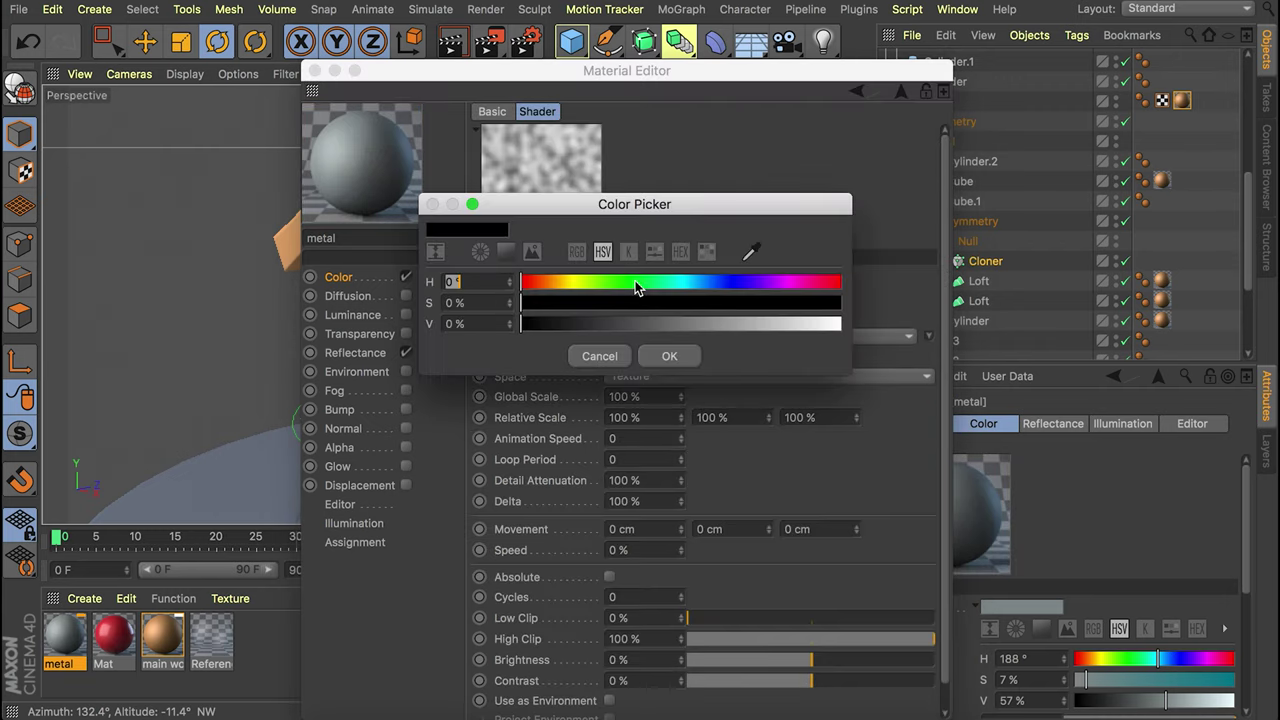
{"action": "left_click", "coordinate": [668, 323]}
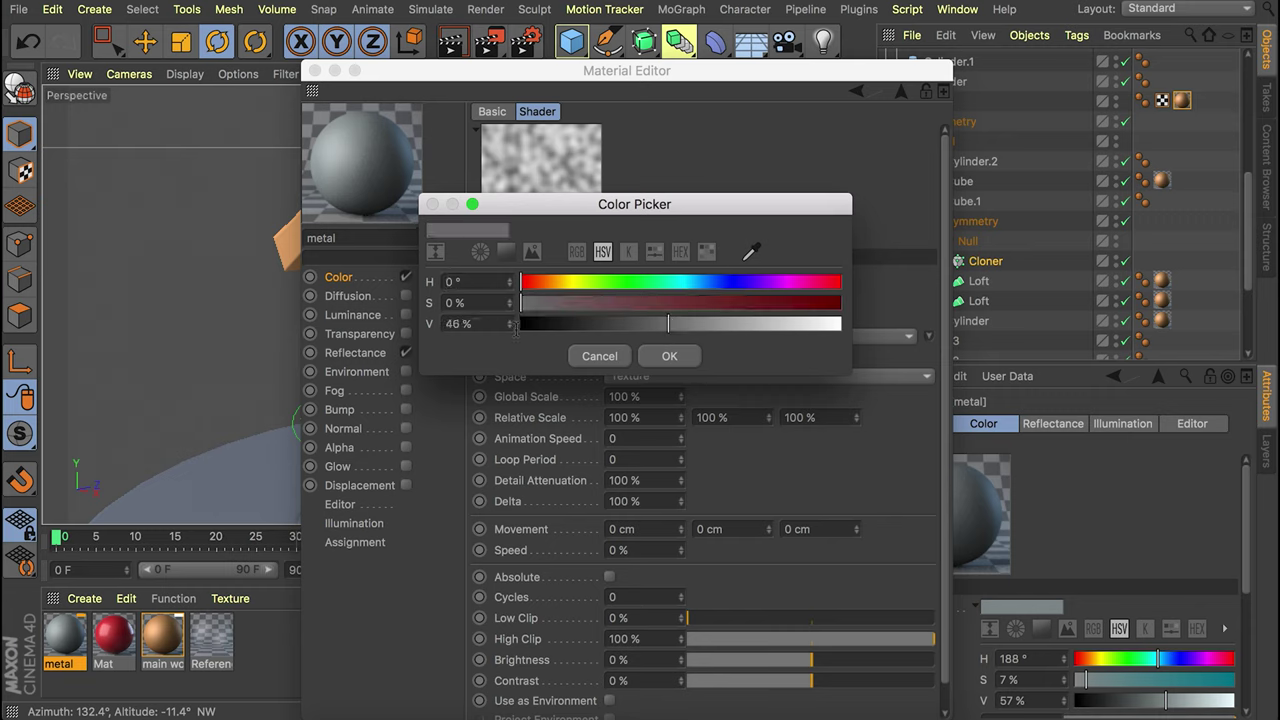
{"action": "left_click", "coordinate": [662, 357]}
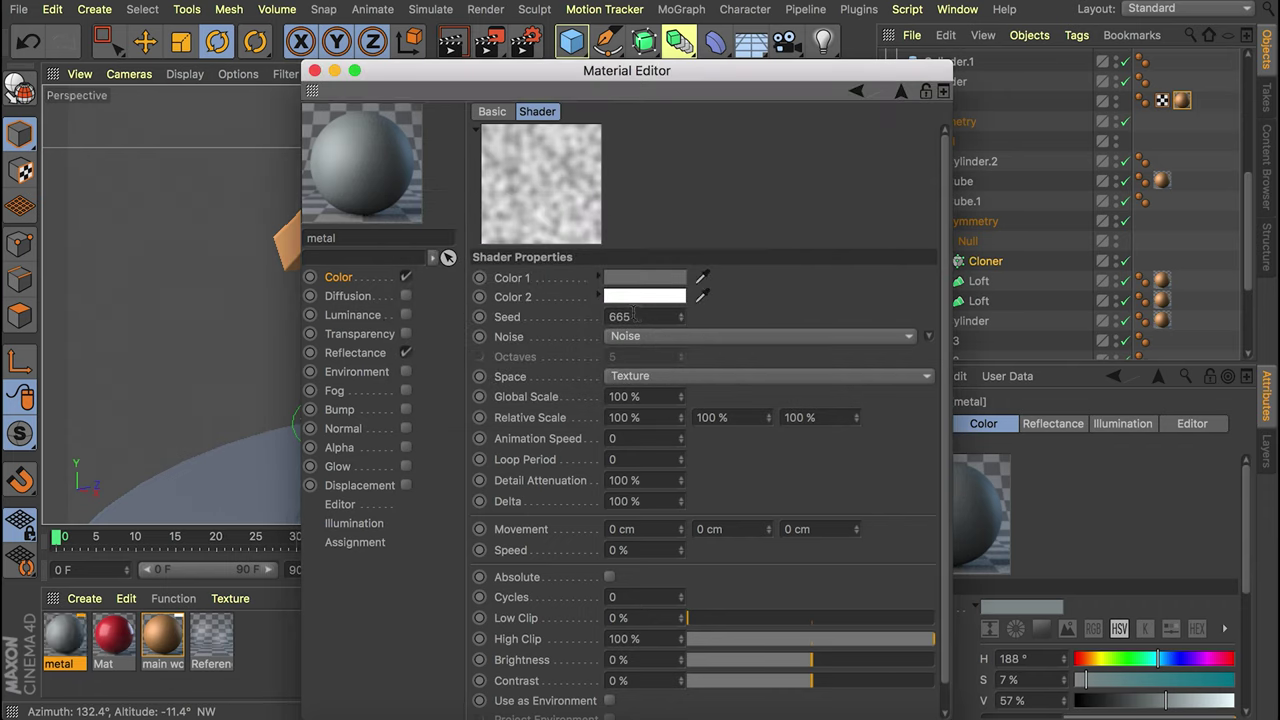
{"action": "left_click", "coordinate": [646, 395]}
{"action": "type", "text": "500"}
{"action": "key", "text": "Return"}
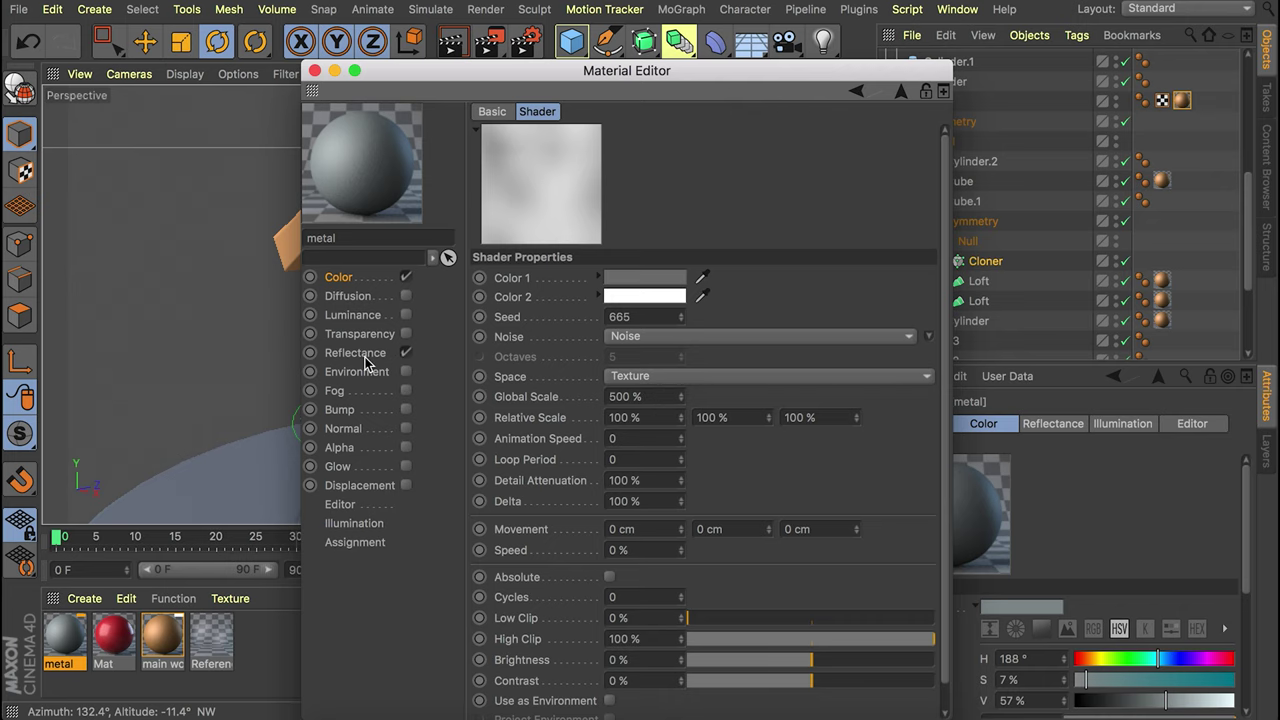
Add a Beckmann reflectance layer to the metal material with Dielectric Fresnel and 25 % roughness.
{"action": "left_click", "coordinate": [356, 353]}
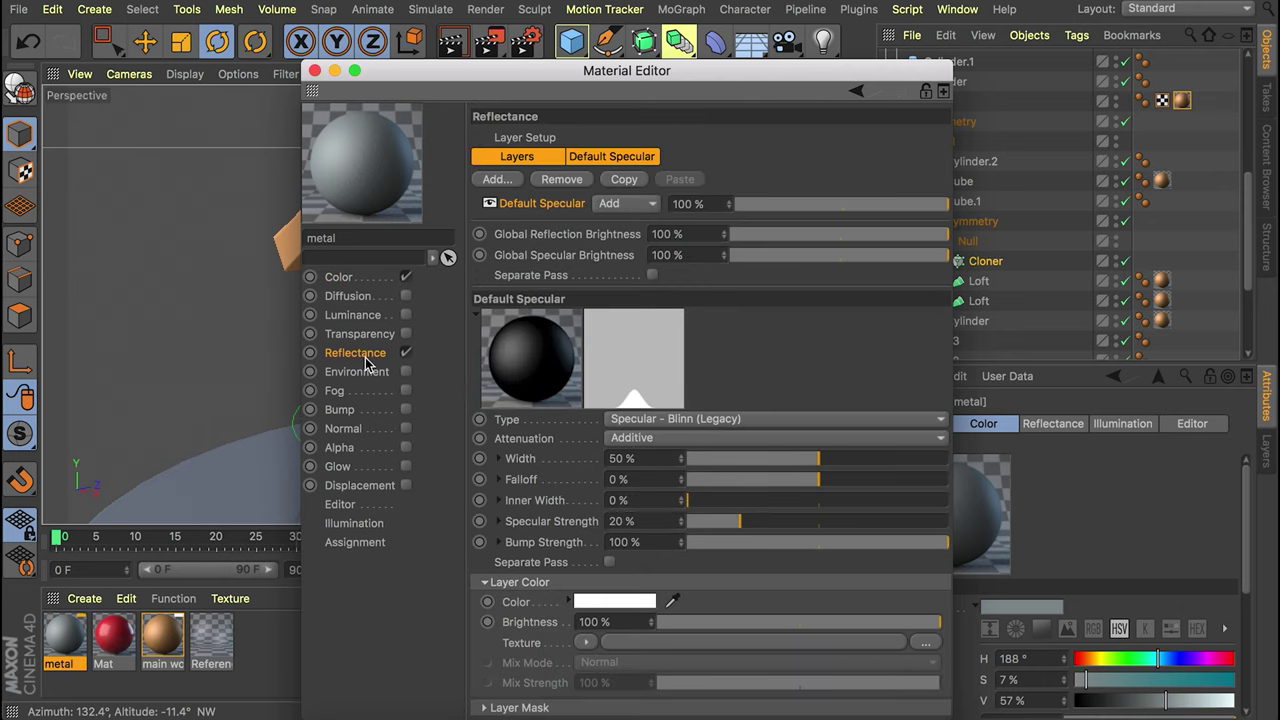
{"action": "left_click", "coordinate": [496, 182]}
{"action": "left_click", "coordinate": [560, 188]}
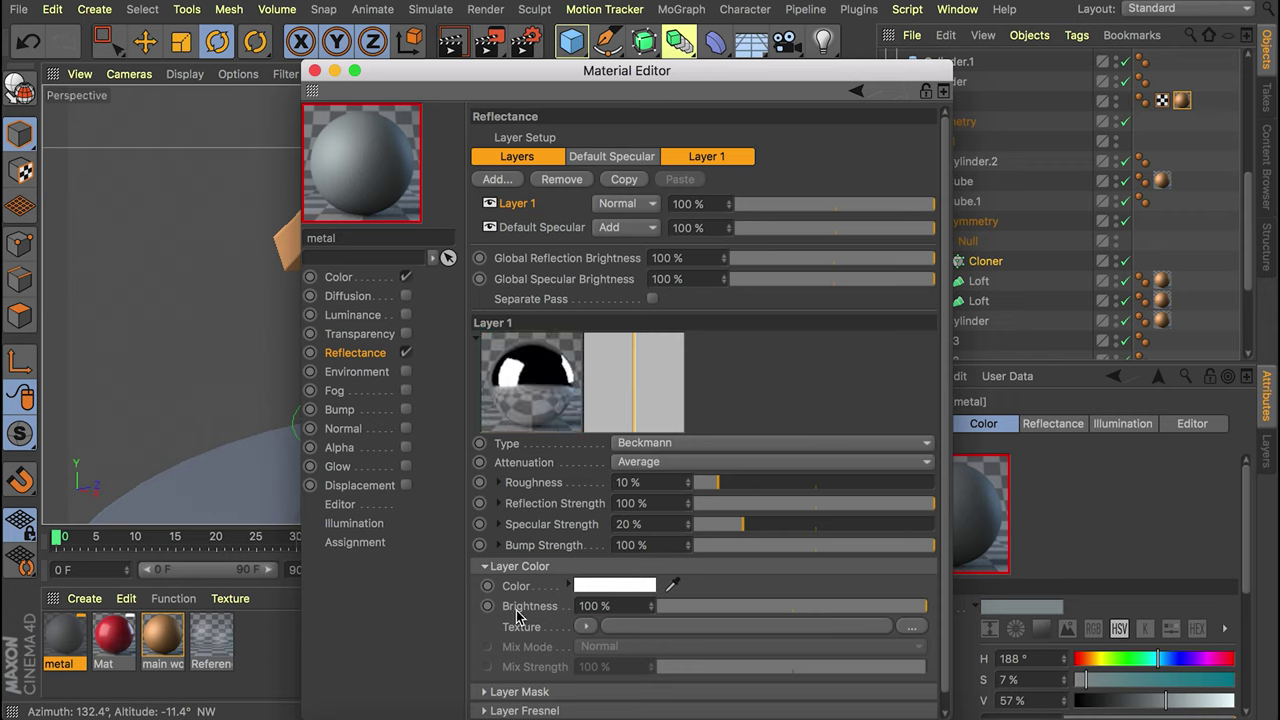
{"action": "scroll", "coordinate": [530, 645], "scroll_direction": "down", "scroll_amount": 1}
{"action": "left_click", "coordinate": [524, 693]}
{"action": "left_click", "coordinate": [595, 712]}
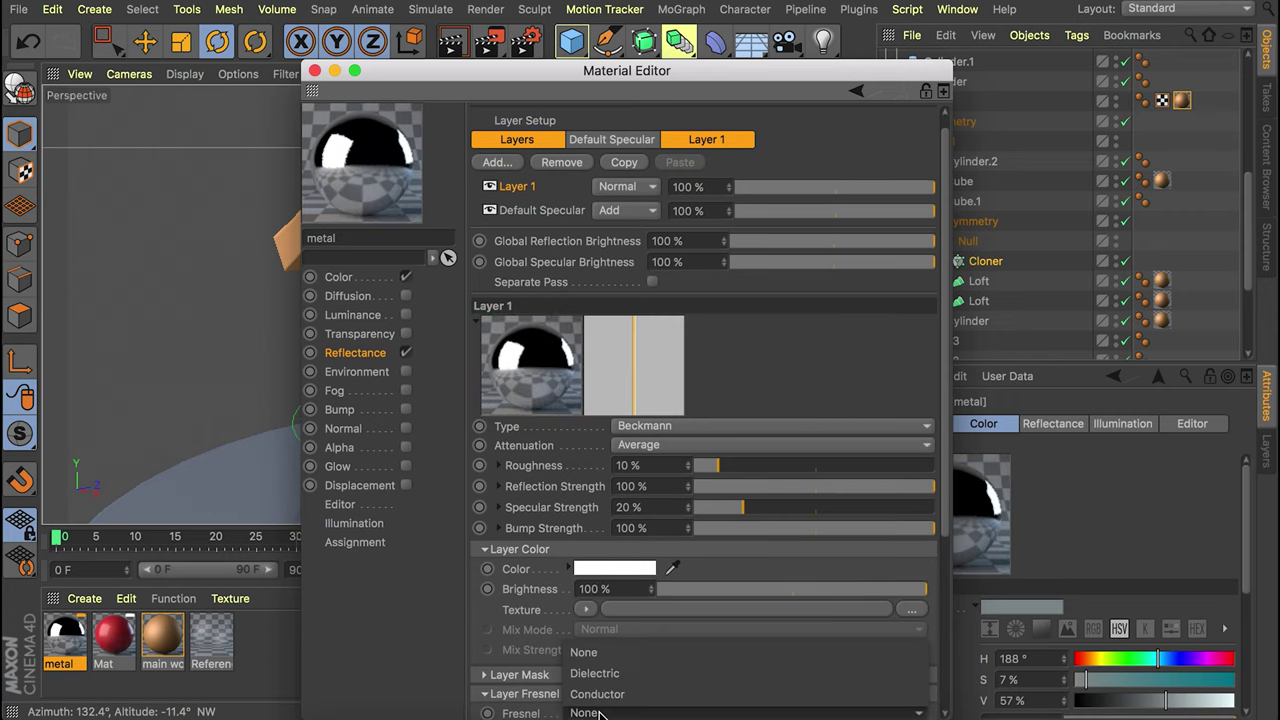
{"action": "left_click", "coordinate": [604, 683]}
{"action": "left_click_drag", "start_coordinate": [720, 466], "coordinate": [755, 466]}
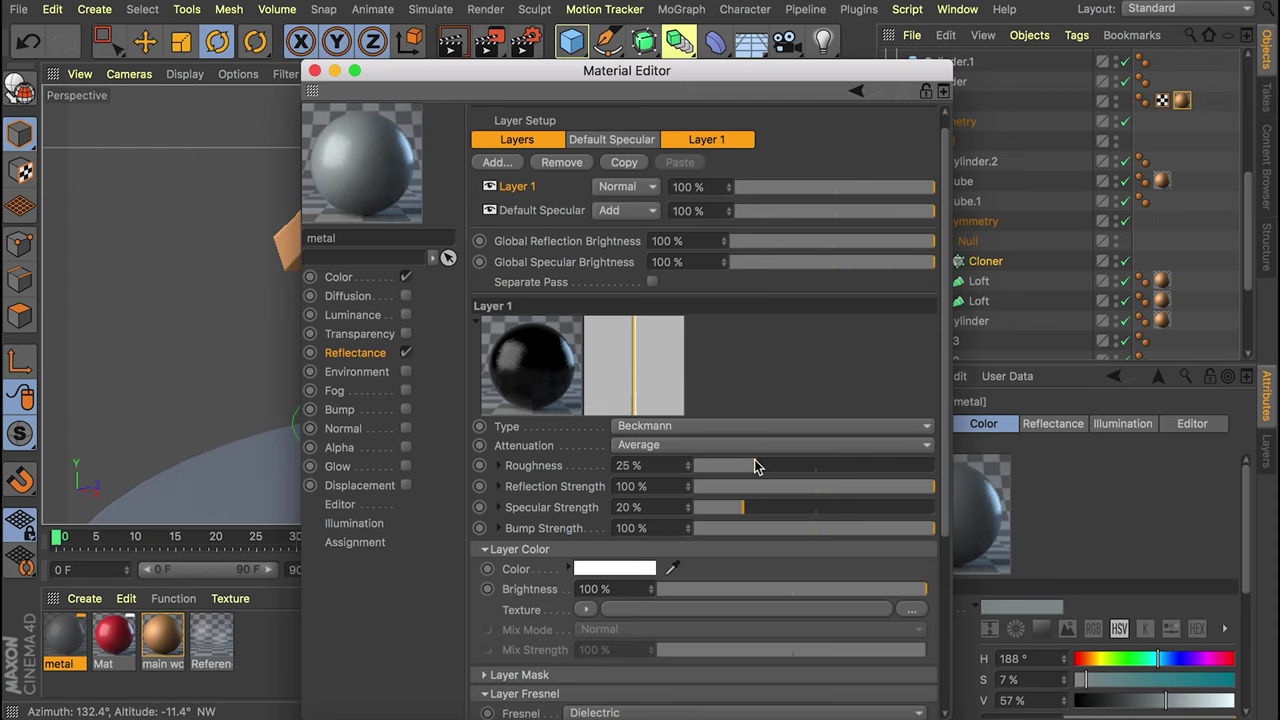
{"action": "left_click", "coordinate": [314, 70]}
Disable the outer Symmetry object and apply the metal material to the bracket block on the front post.
{"action": "left_click_drag", "start_coordinate": [66, 640], "coordinate": [368, 338]}
{"action": "key", "text": "super+z"}
{"action": "left_click", "coordinate": [374, 349]}
{"action": "right_click_drag", "start_coordinate": [374, 349], "coordinate": [520, 290], "text": "alt"}
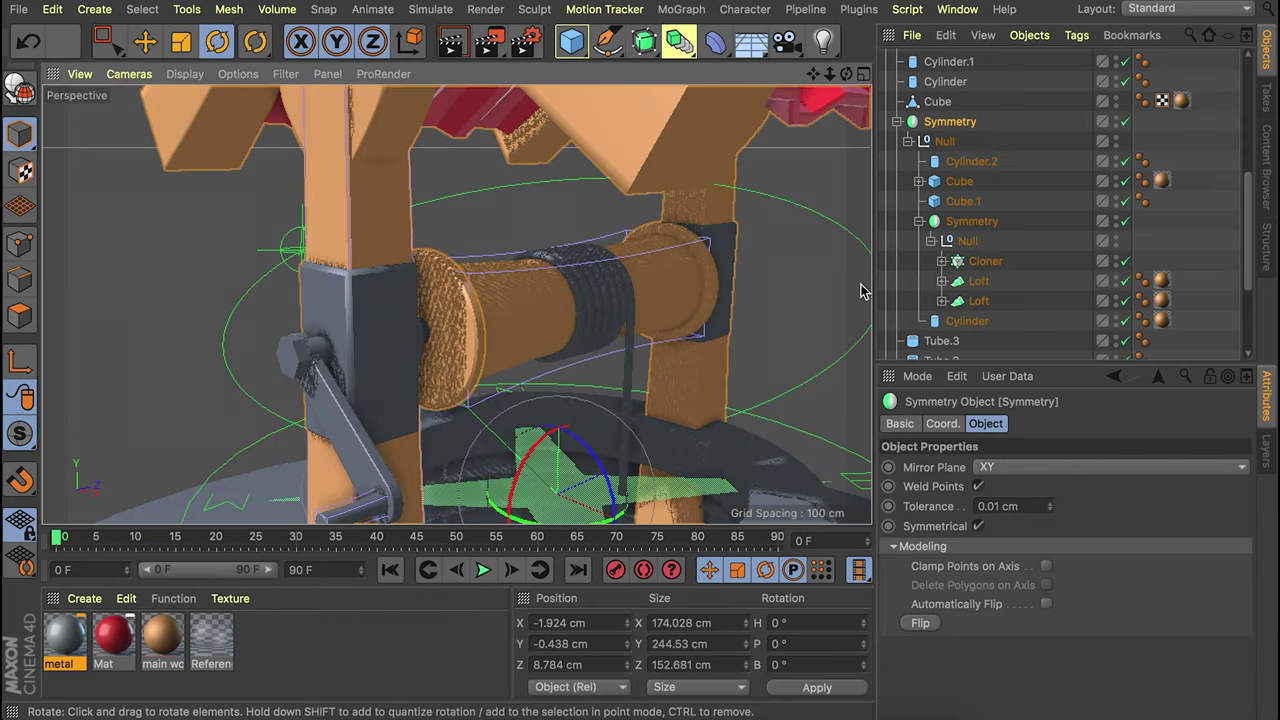
{"action": "left_click", "coordinate": [1125, 121]}
{"action": "left_click_drag", "start_coordinate": [597, 337], "coordinate": [530, 312], "text": "alt"}
{"action": "left_click_drag", "start_coordinate": [65, 636], "coordinate": [366, 310]}
Apply the metal material to the axle's end nuts and crank arm, and main wood to the axle and crank handle.
{"action": "left_click_drag", "start_coordinate": [162, 636], "coordinate": [424, 328]}
{"action": "left_click_drag", "start_coordinate": [65, 636], "coordinate": [287, 340]}
{"action": "left_click_drag", "start_coordinate": [65, 636], "coordinate": [809, 284]}
{"action": "left_click_drag", "start_coordinate": [65, 636], "coordinate": [328, 440]}
{"action": "left_click_drag", "start_coordinate": [162, 636], "coordinate": [302, 488]}
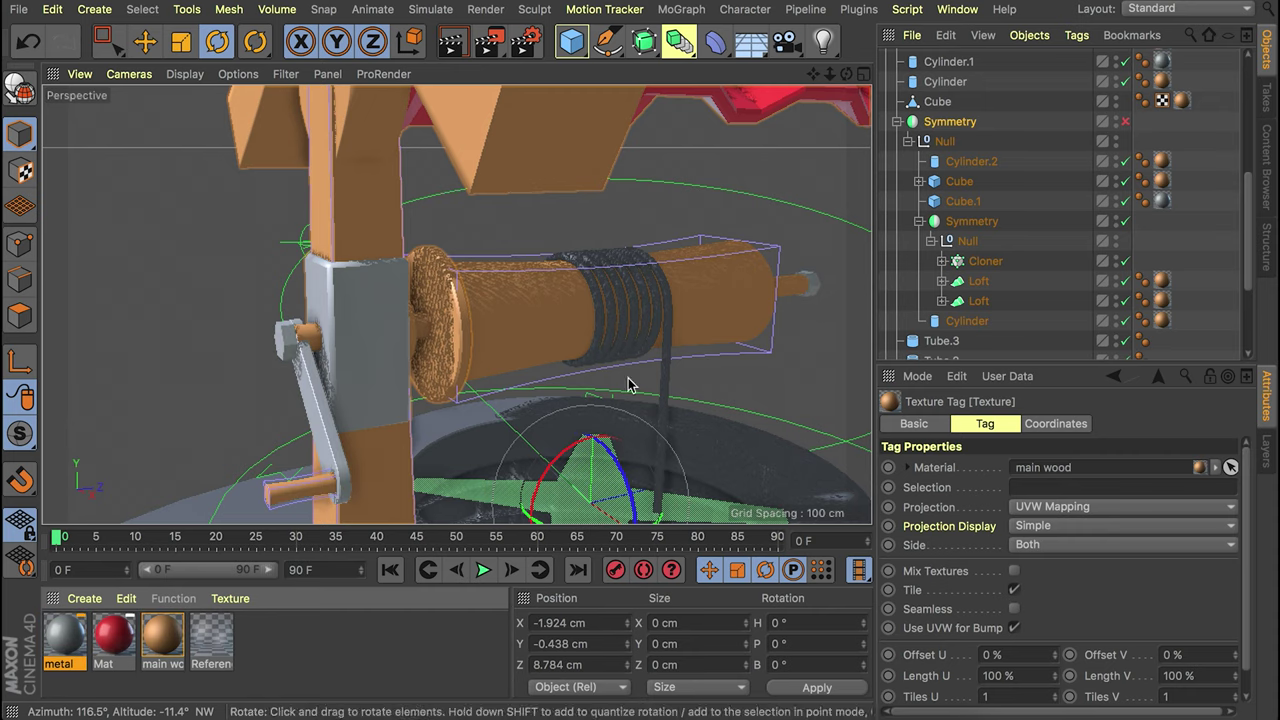
{"action": "left_click", "coordinate": [1205, 250]}
Create a material with a dark brown colour sampled by eyedropper and apply it to the rope coiled around the axle.
{"action": "middle_click_drag", "start_coordinate": [669, 294], "coordinate": [623, 293], "text": "alt"}
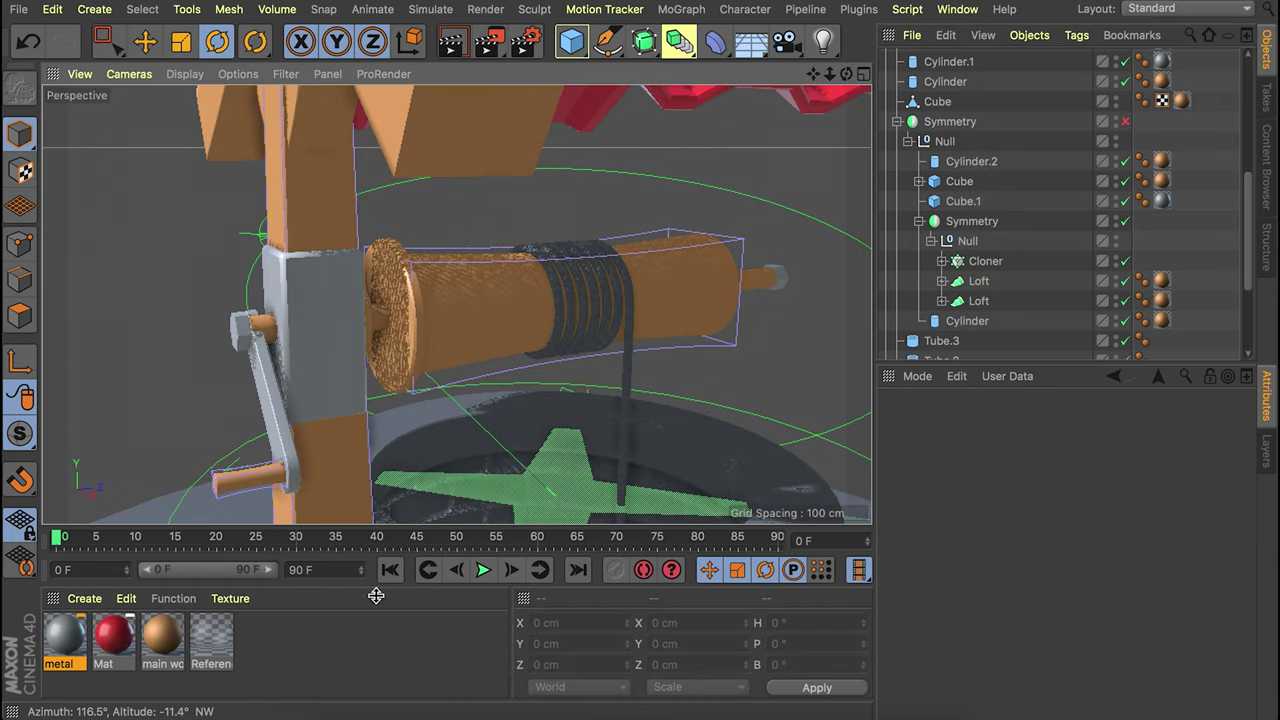
{"action": "double_click", "coordinate": [308, 655]}
{"action": "double_click", "coordinate": [65, 640]}
{"action": "left_click", "coordinate": [371, 277]}
{"action": "left_click_drag", "start_coordinate": [593, 25], "coordinate": [1004, 72]}
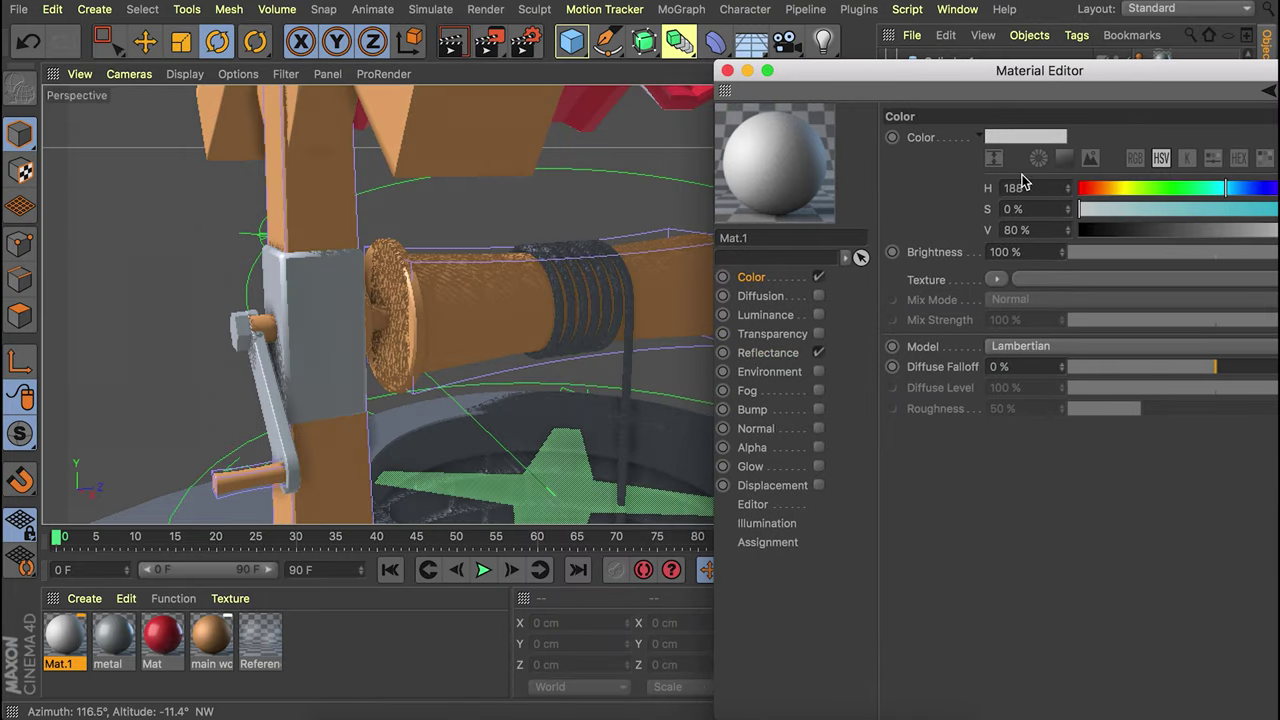
{"action": "left_click_drag", "start_coordinate": [1020, 73], "coordinate": [941, 74]}
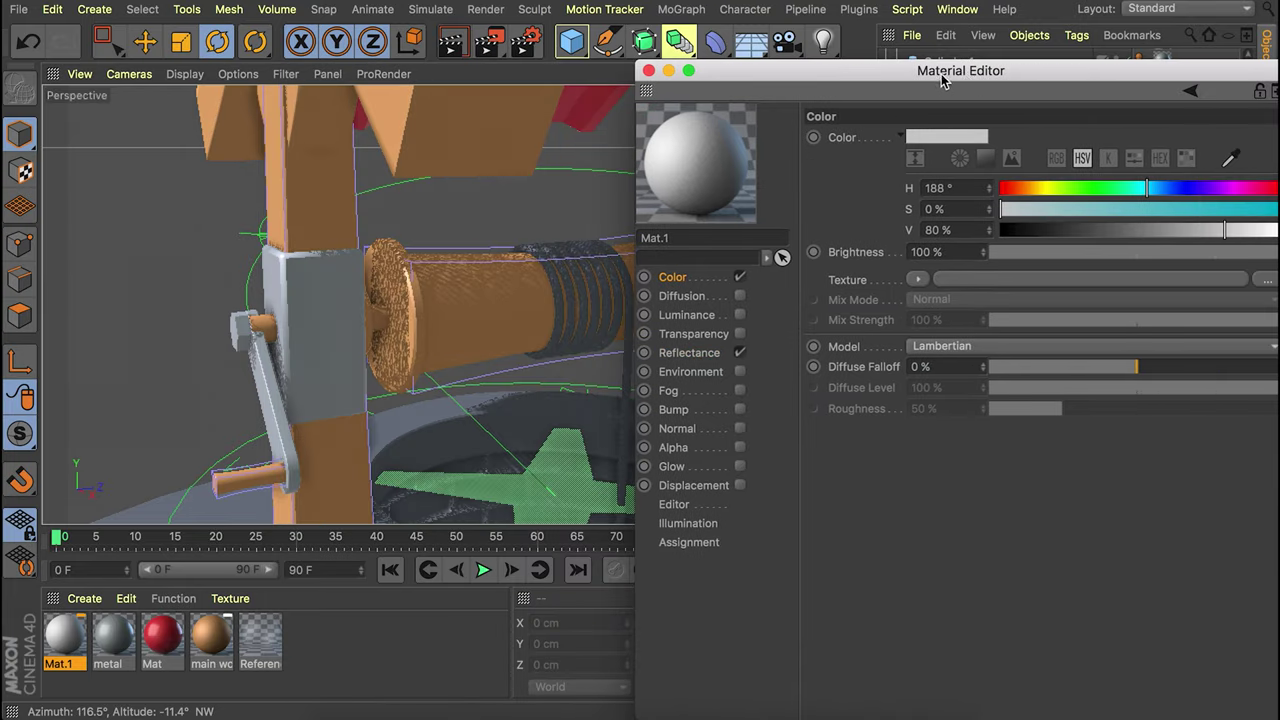
{"action": "left_click", "coordinate": [1230, 160]}
{"action": "left_click", "coordinate": [648, 70]}
{"action": "left_click_drag", "start_coordinate": [65, 636], "coordinate": [588, 280]}
{"action": "scroll", "coordinate": [509, 295], "scroll_direction": "down", "scroll_amount": 5}
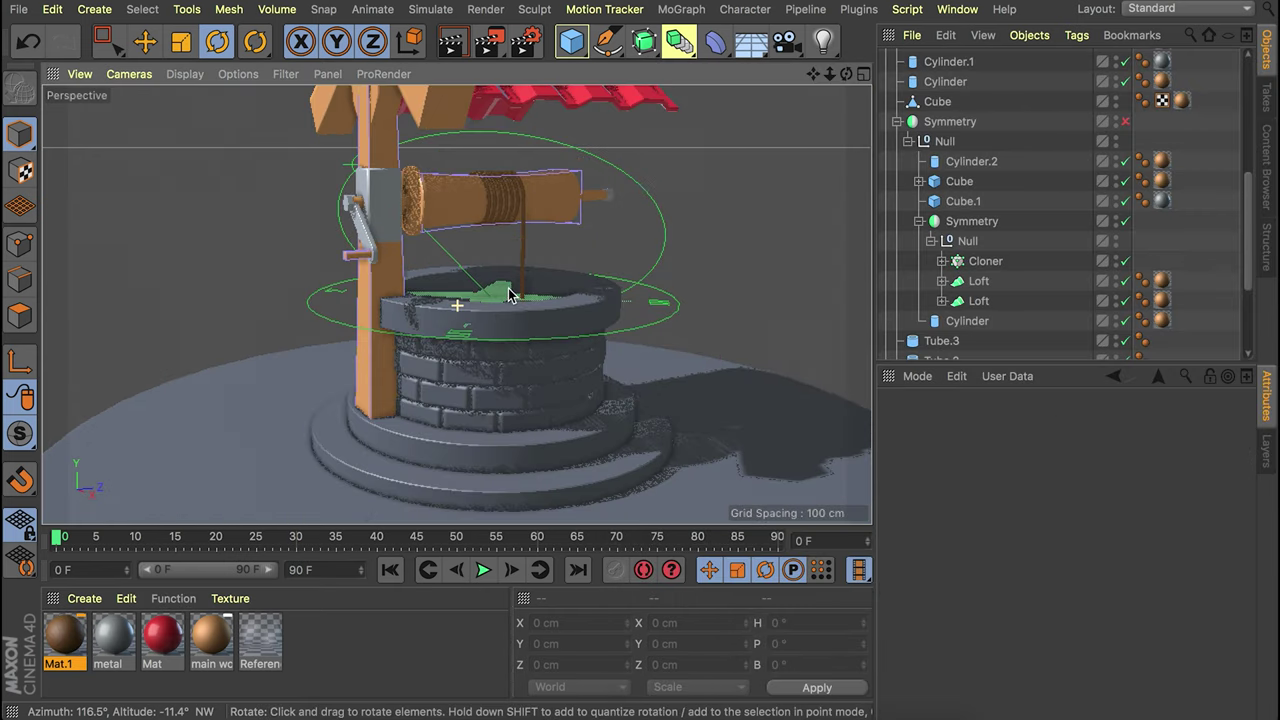
Create a stone material with a dark blue-grey colour of H 191°, S 14 %, V 43 %.
{"action": "double_click", "coordinate": [332, 643]}
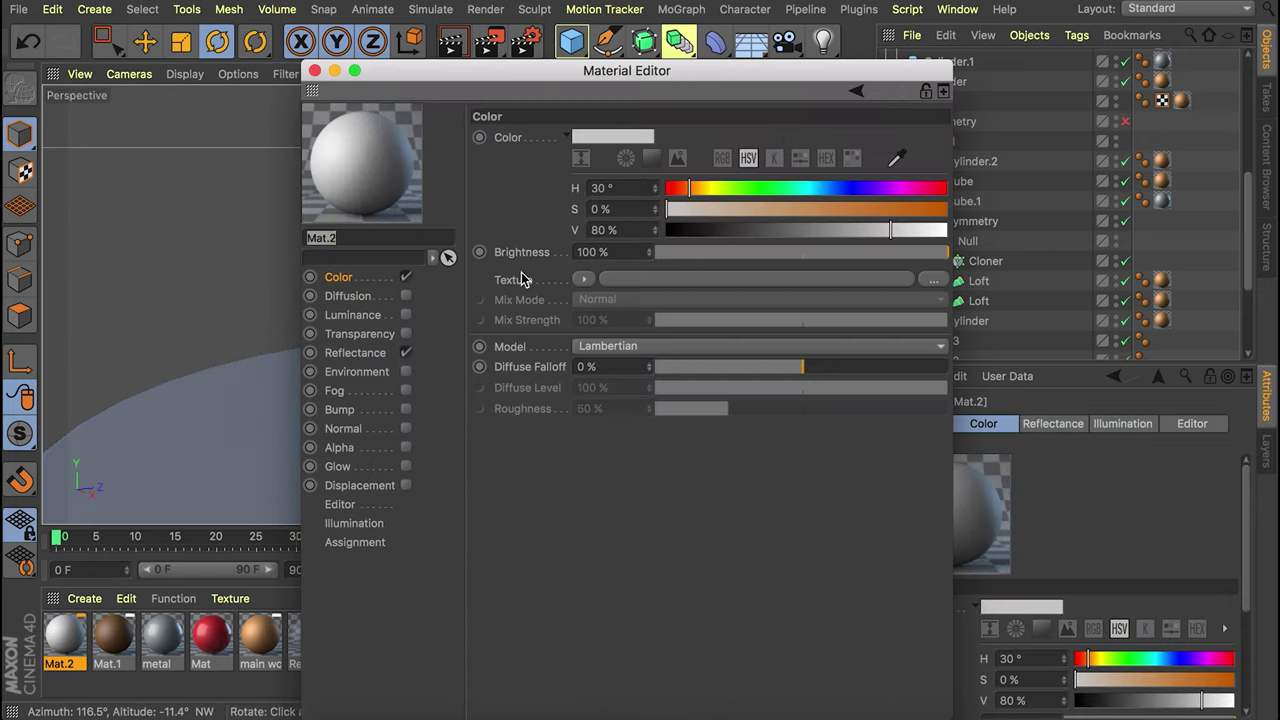
{"action": "left_click_drag", "start_coordinate": [486, 75], "coordinate": [682, 75]}
{"action": "left_click_drag", "start_coordinate": [1062, 189], "coordinate": [901, 209]}
{"action": "left_click_drag", "start_coordinate": [955, 231], "coordinate": [983, 230]}
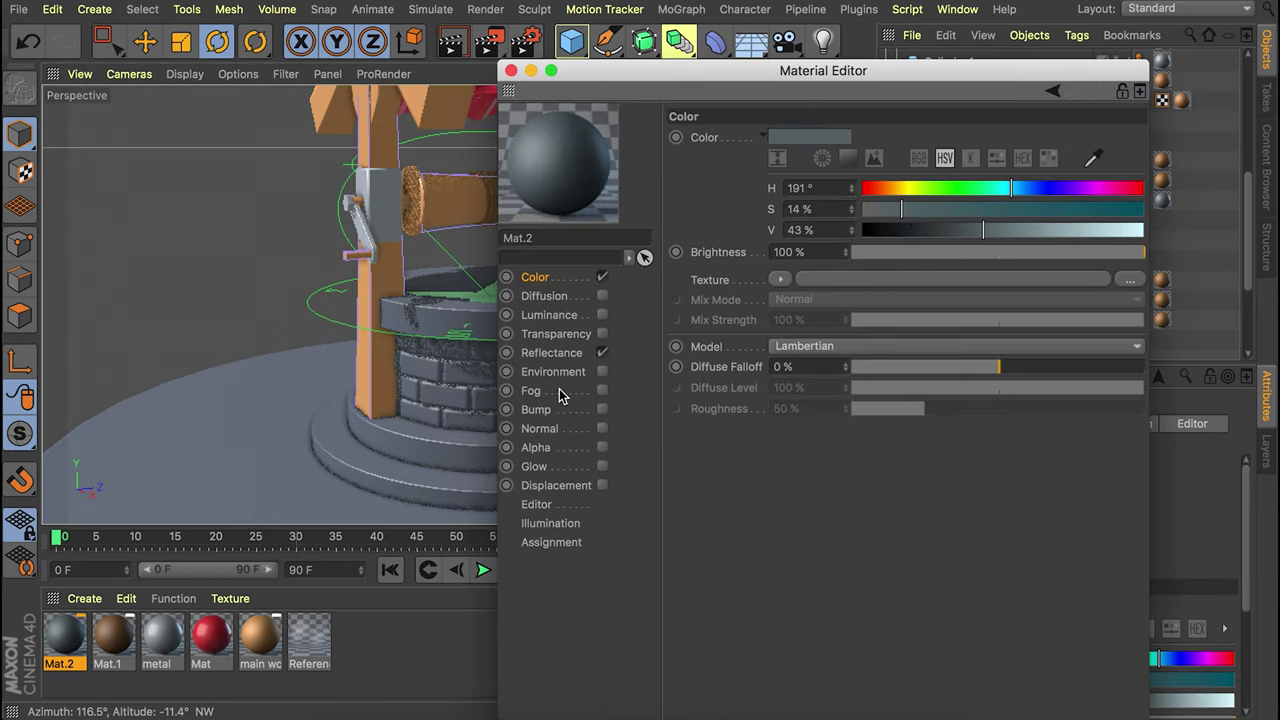
Enable Bump on the stone material with a Noise texture at a global scale of 1000 %.
{"action": "left_click", "coordinate": [602, 410]}
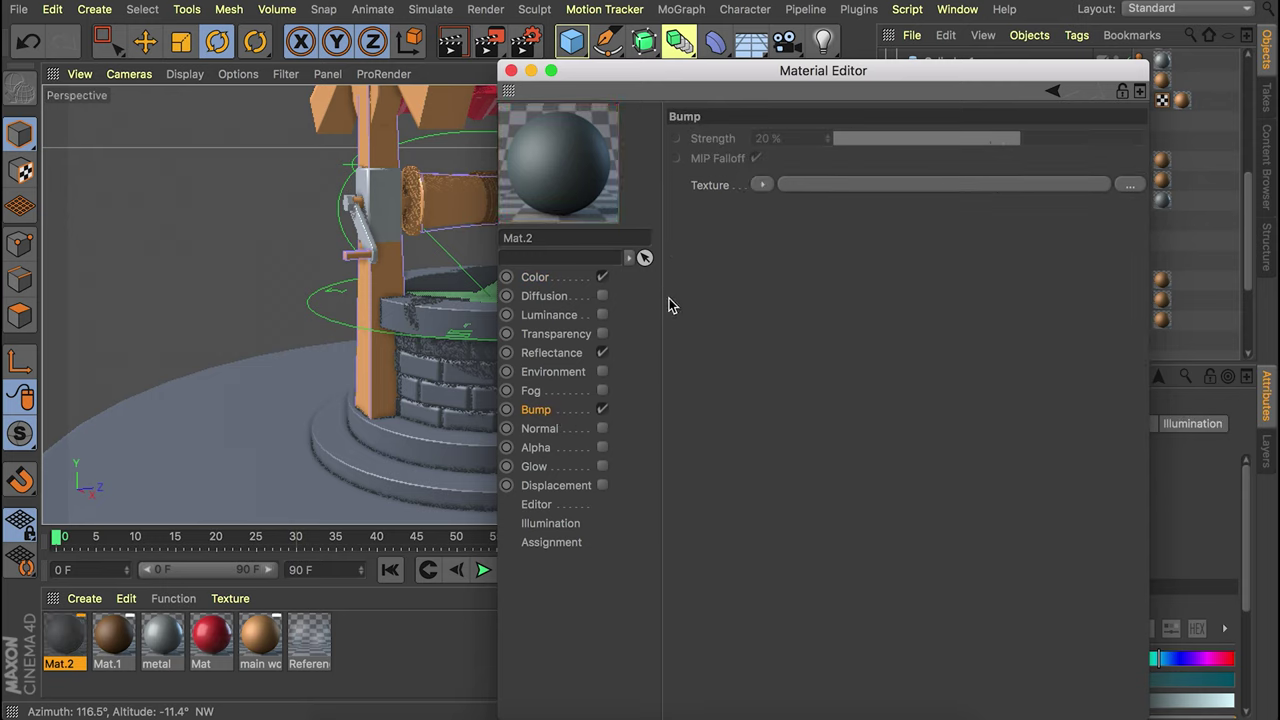
{"action": "left_click", "coordinate": [762, 187]}
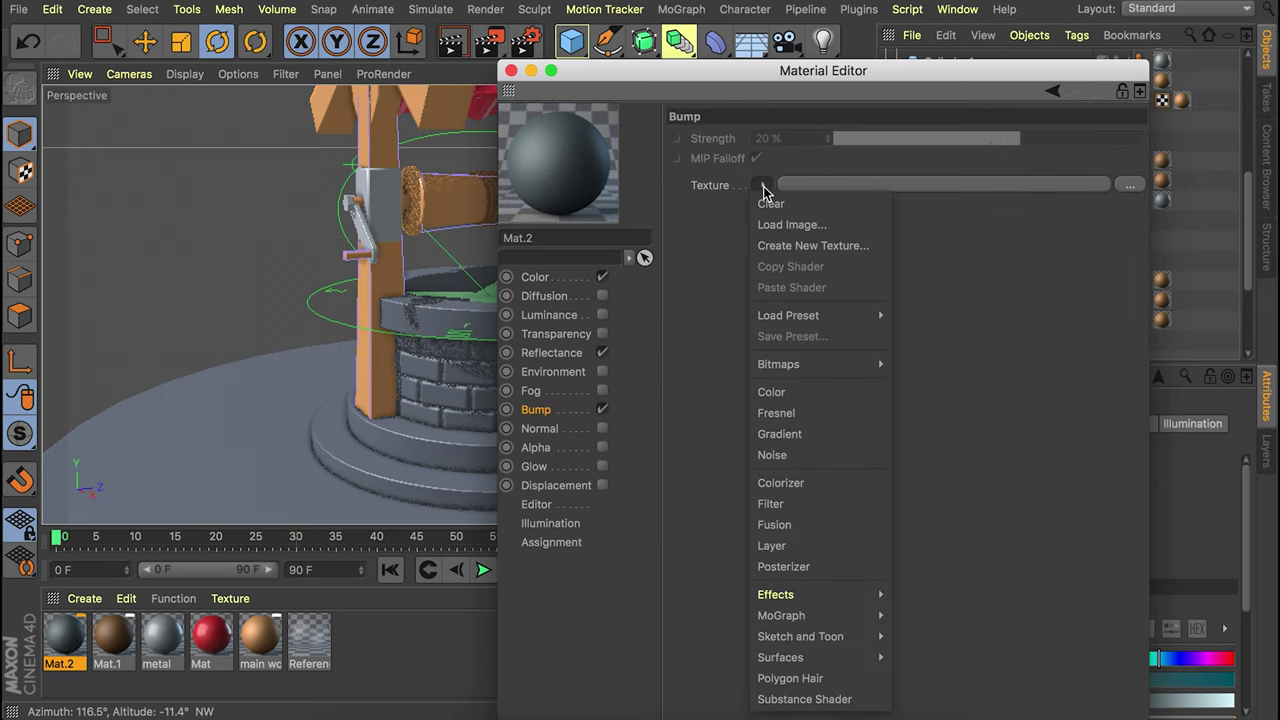
{"action": "left_click", "coordinate": [790, 455]}
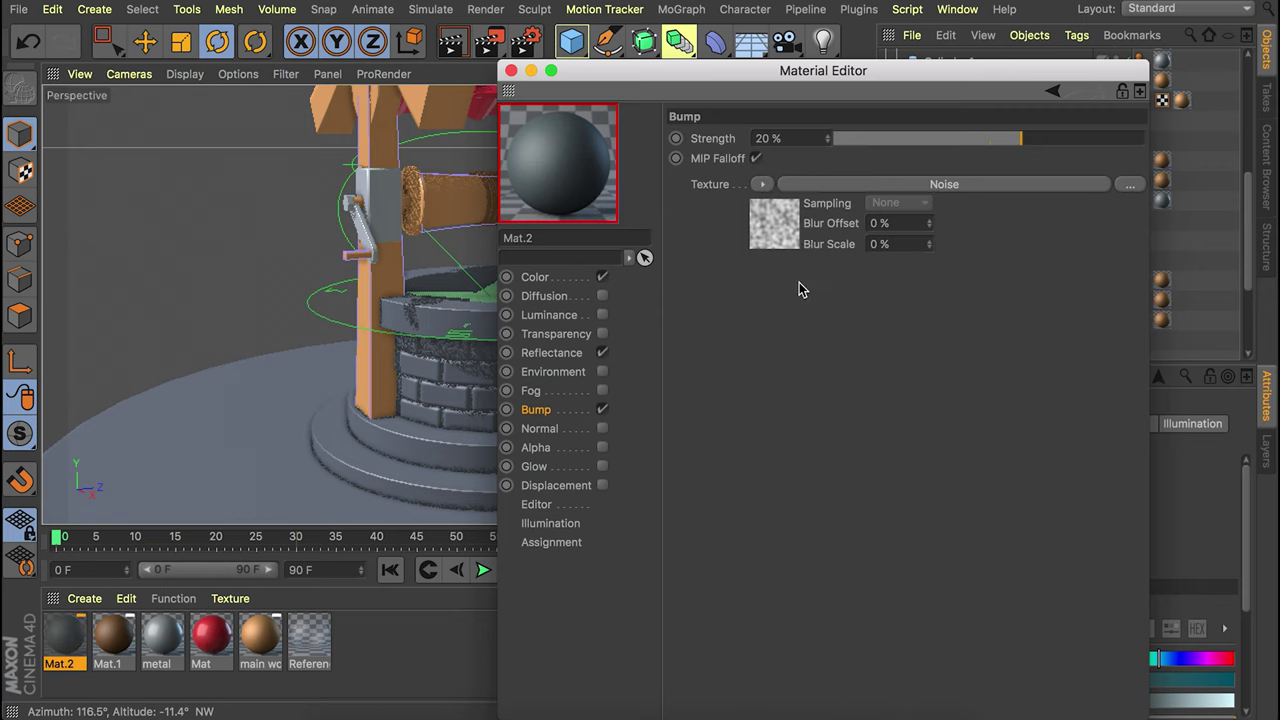
{"action": "left_click", "coordinate": [803, 236]}
{"action": "left_click", "coordinate": [836, 397]}
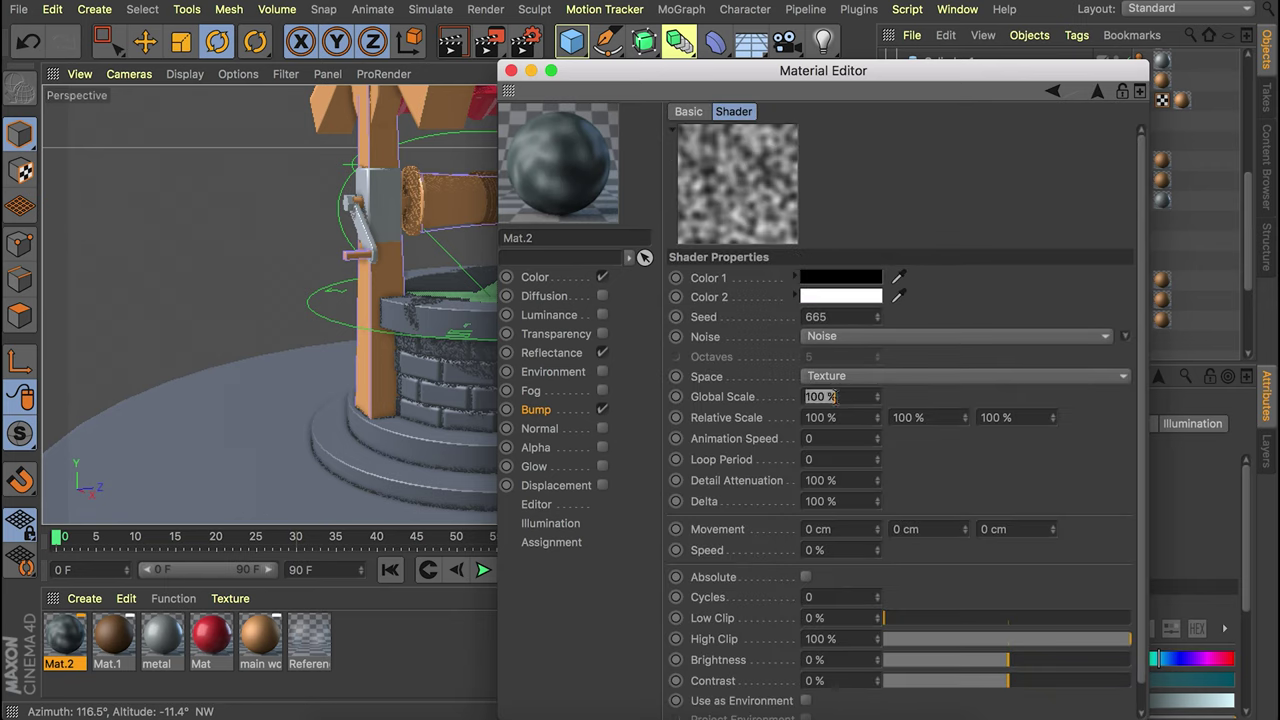
{"action": "key", "text": "Return"}
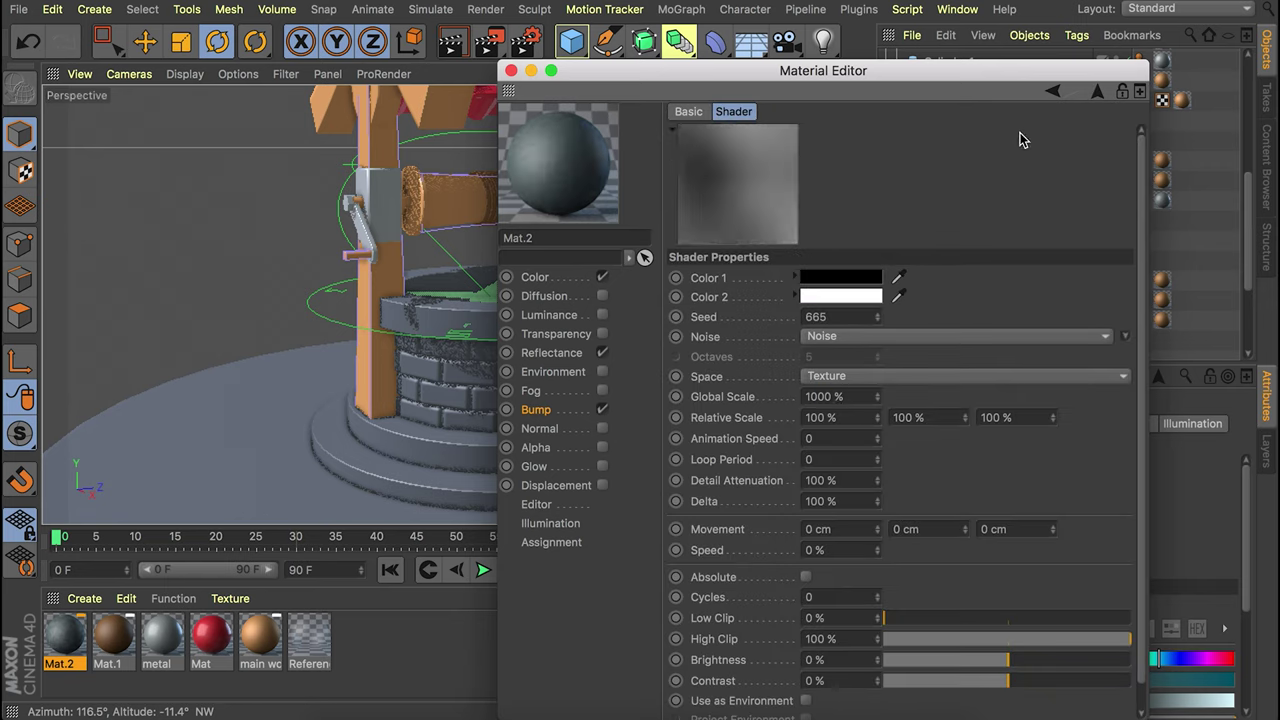
{"action": "left_click", "coordinate": [1095, 92]}
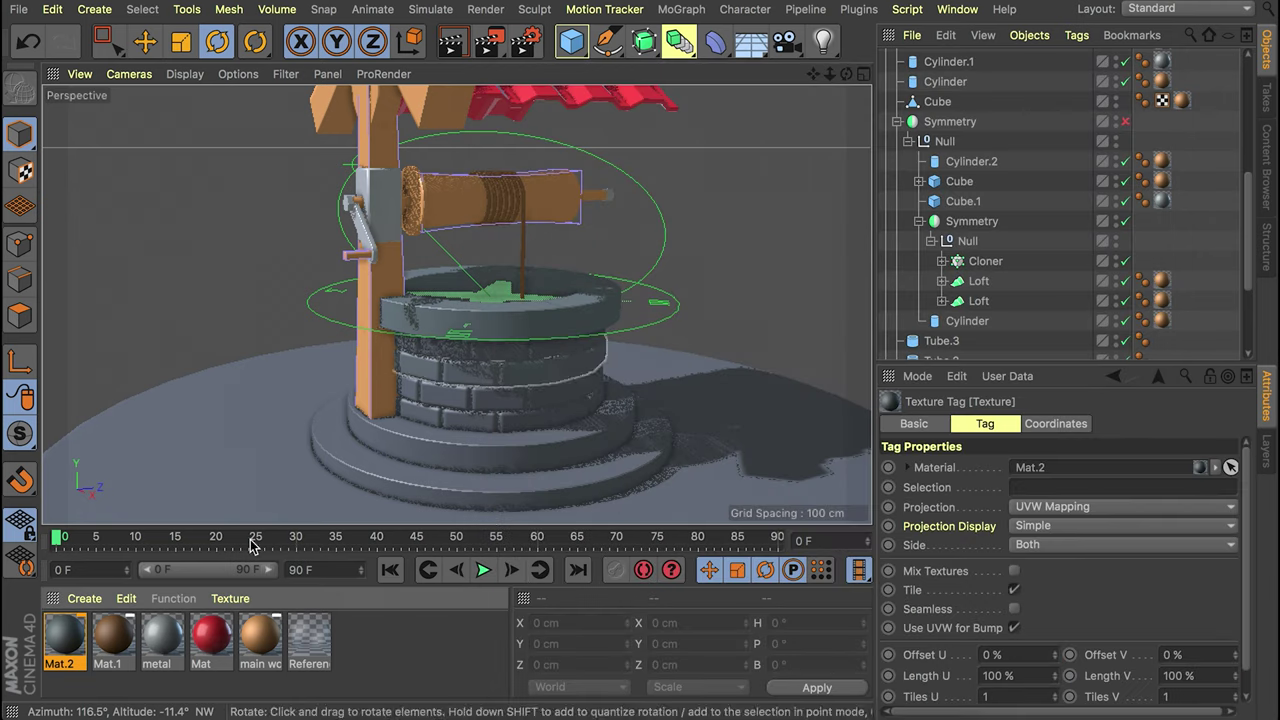
Apply the blue-grey stone material to the remaining brick rings, base steps and inner parts of the well.
{"action": "left_click_drag", "start_coordinate": [58, 634], "coordinate": [440, 414]}
{"action": "left_click_drag", "start_coordinate": [62, 634], "coordinate": [420, 445]}
{"action": "left_click_drag", "start_coordinate": [62, 634], "coordinate": [395, 478]}
{"action": "scroll", "coordinate": [543, 294], "scroll_direction": "up", "scroll_amount": 10}
{"action": "left_click_drag", "start_coordinate": [571, 291], "coordinate": [507, 434], "text": "alt"}
{"action": "scroll", "coordinate": [1117, 240], "scroll_direction": "down", "scroll_amount": 7}
{"action": "left_click_drag", "start_coordinate": [62, 634], "coordinate": [545, 472]}
{"action": "scroll", "coordinate": [530, 375], "scroll_direction": "down", "scroll_amount": 10}
{"action": "left_click_drag", "start_coordinate": [580, 430], "coordinate": [589, 366], "text": "alt"}
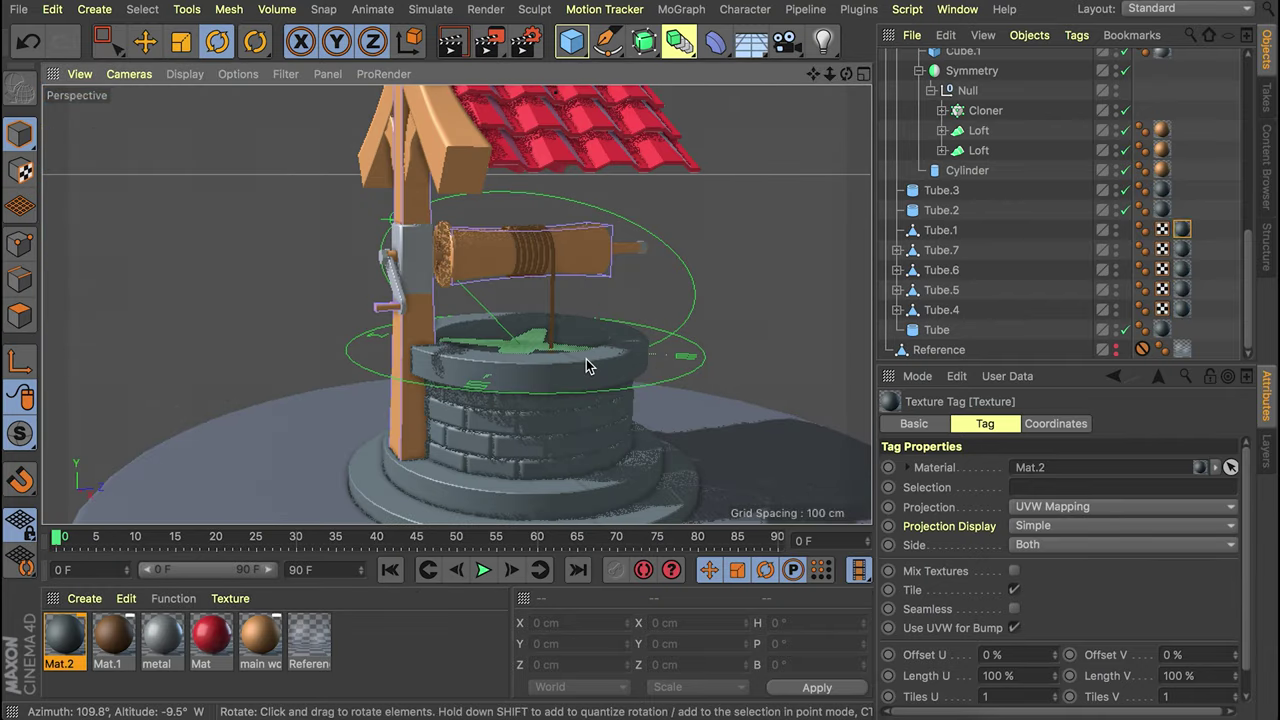
Re-enable the outer Symmetry object and render the whole well in the viewport.
{"action": "scroll", "coordinate": [1098, 208], "scroll_direction": "up", "scroll_amount": 10}
{"action": "scroll", "coordinate": [1080, 180], "scroll_direction": "down", "scroll_amount": 4}
{"action": "left_click", "coordinate": [1126, 301]}
{"action": "scroll", "coordinate": [603, 186], "scroll_direction": "down", "scroll_amount": 8}
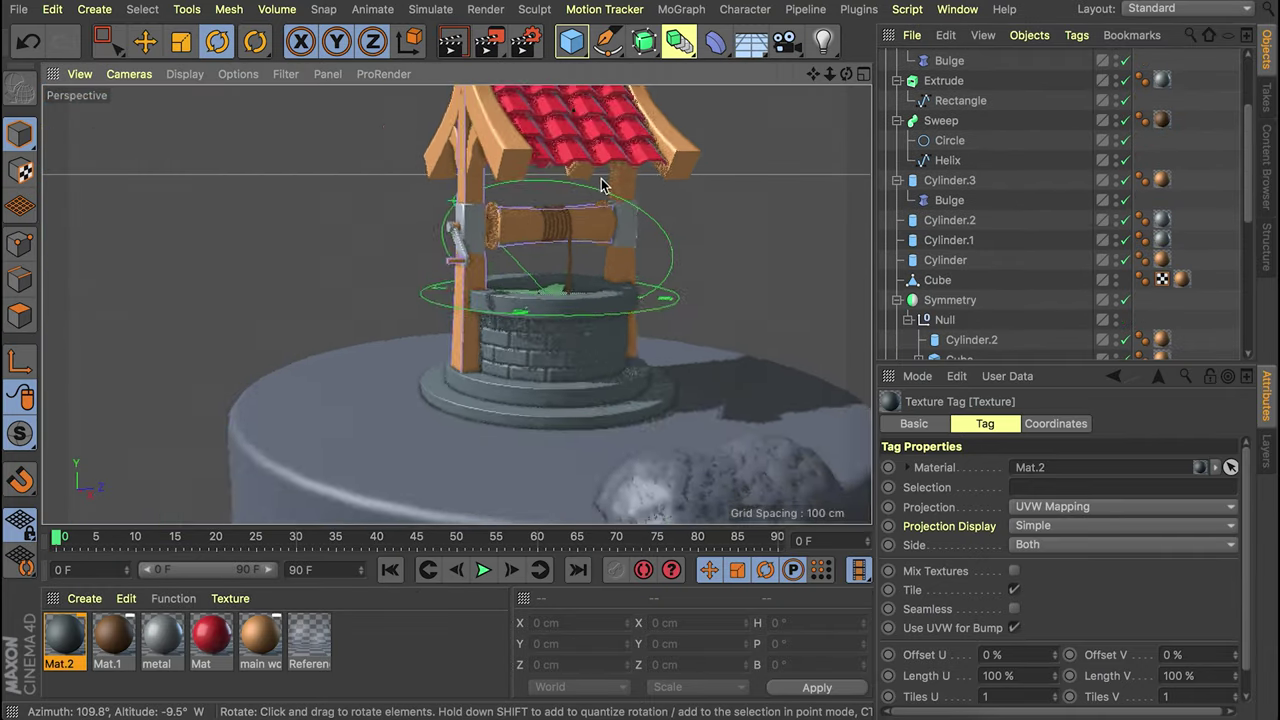
{"action": "left_click_drag", "start_coordinate": [534, 235], "coordinate": [567, 248], "text": "alt"}
{"action": "key", "text": "ctrl+r"}
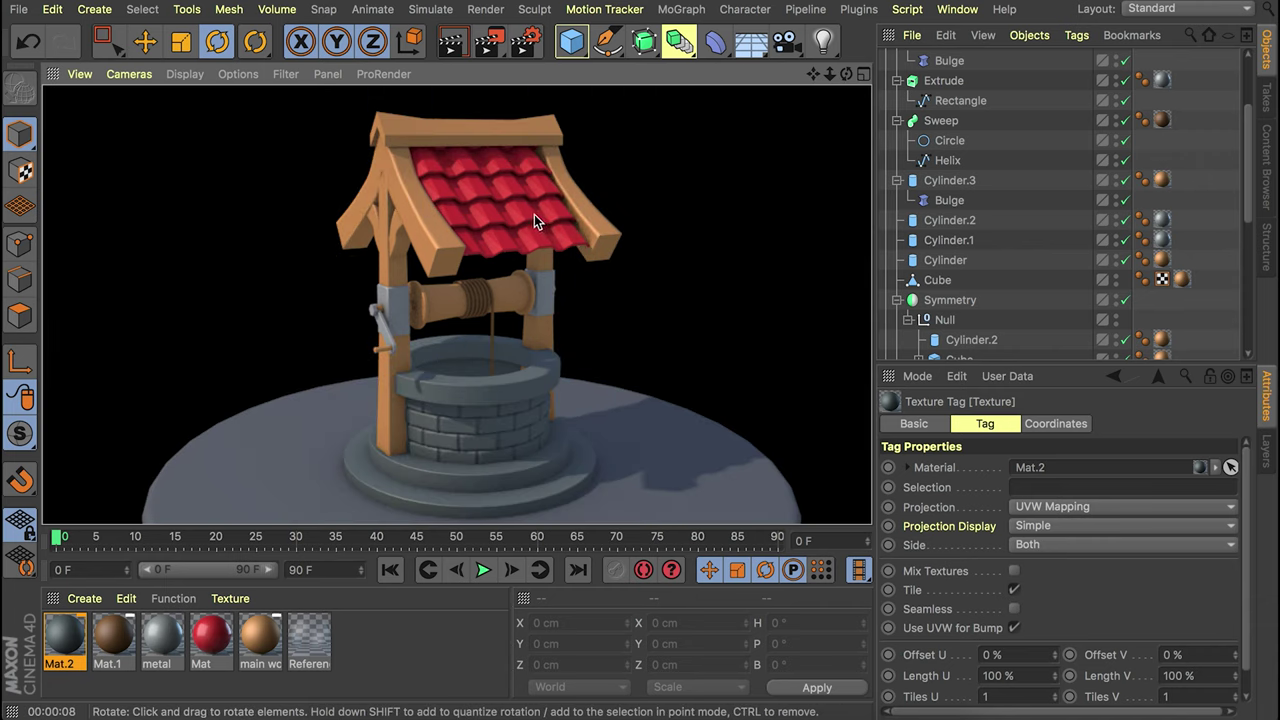
Add a Background object and create a new material with a 2D - V Gradient as its colour texture.
{"action": "left_click", "coordinate": [747, 45]}
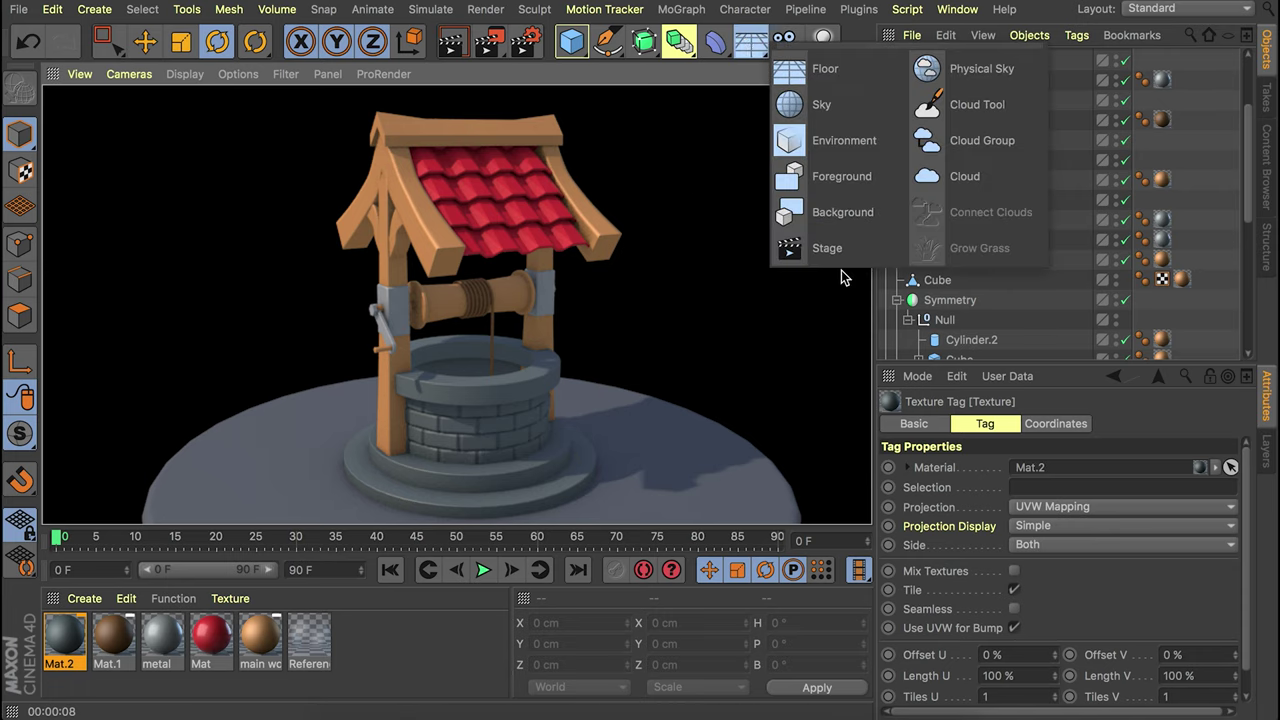
{"action": "left_click", "coordinate": [829, 211]}
{"action": "double_click", "coordinate": [354, 677]}
{"action": "double_click", "coordinate": [68, 632]}
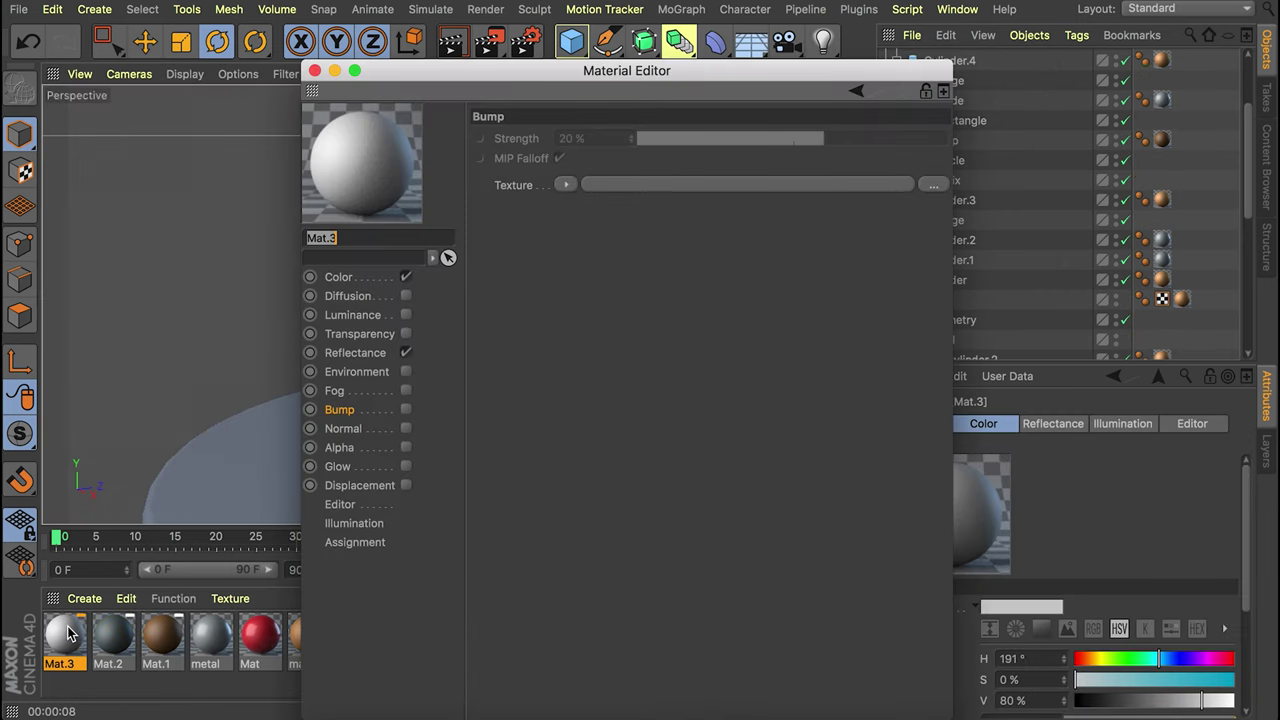
{"action": "left_click", "coordinate": [340, 278]}
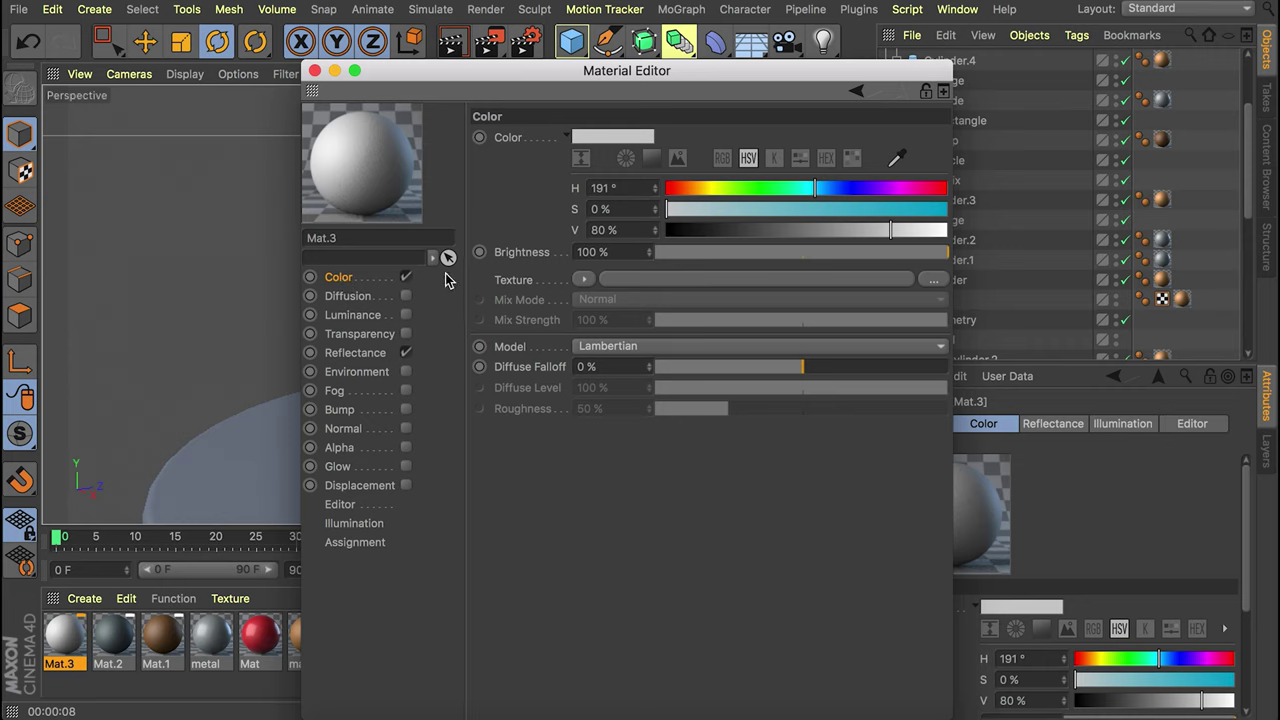
{"action": "left_click", "coordinate": [590, 280]}
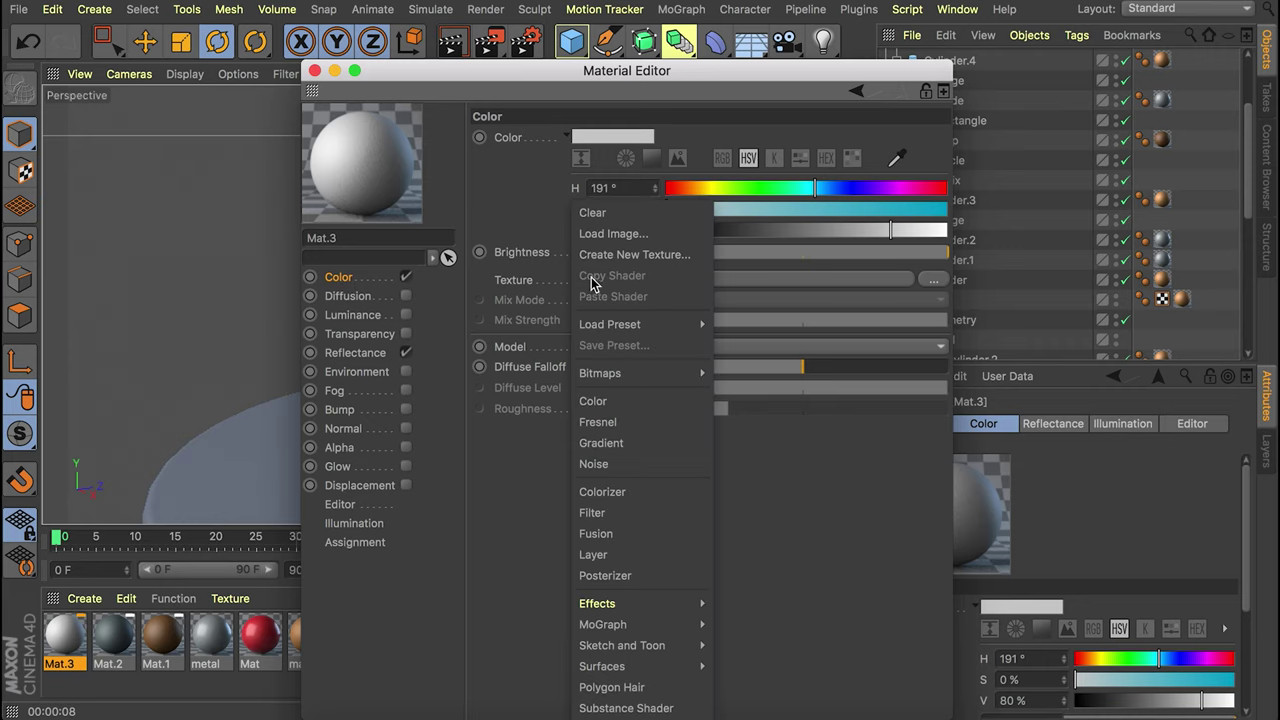
{"action": "left_click", "coordinate": [627, 445]}
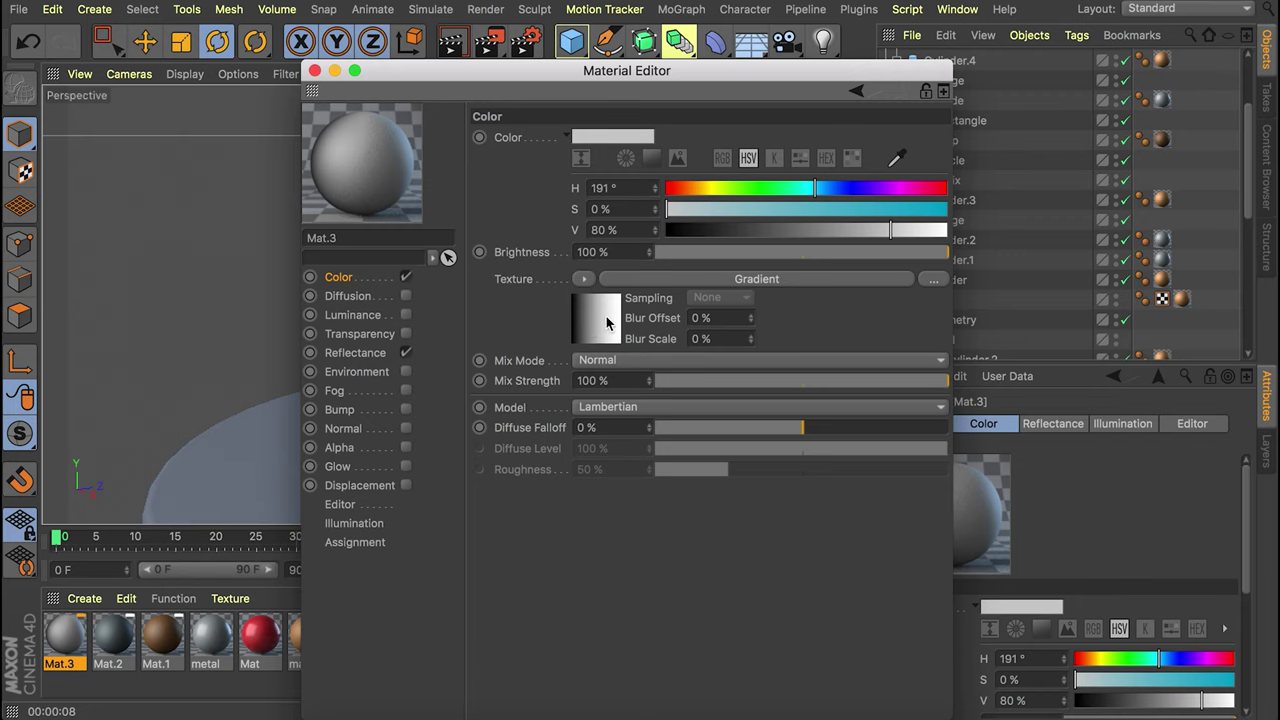
{"action": "left_click", "coordinate": [596, 319]}
{"action": "left_click", "coordinate": [594, 330]}
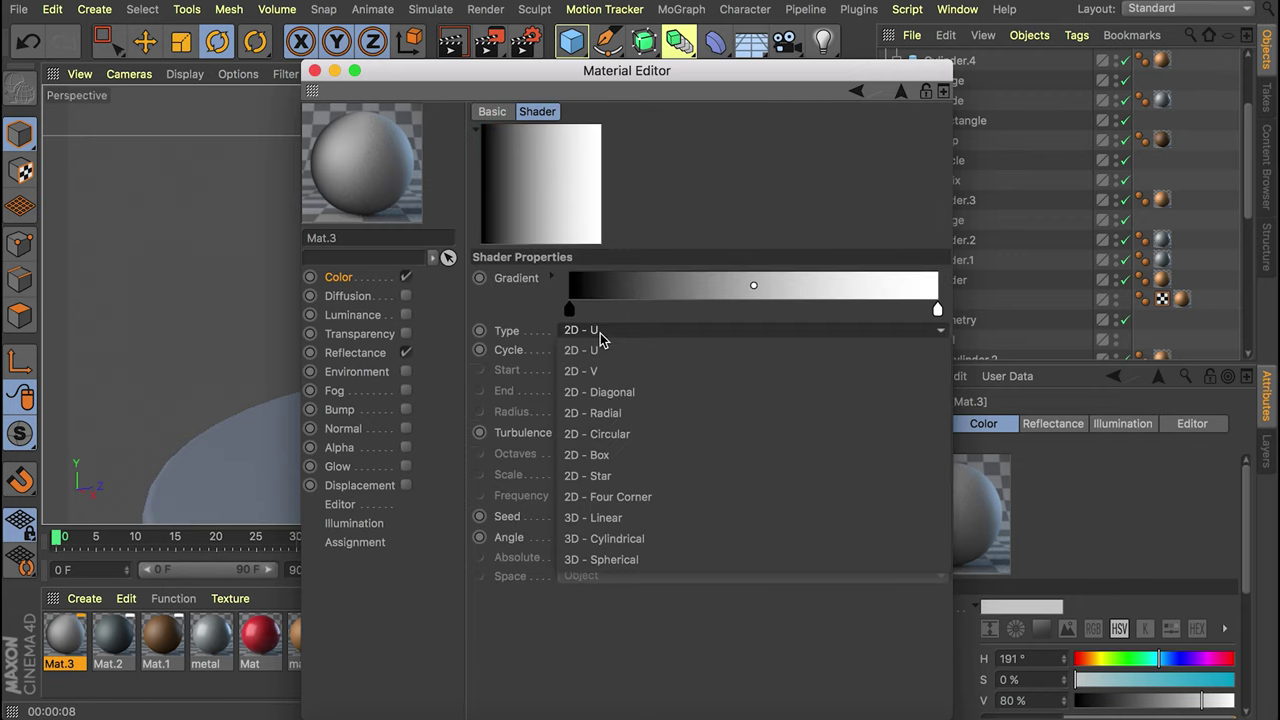
{"action": "left_click", "coordinate": [594, 371]}
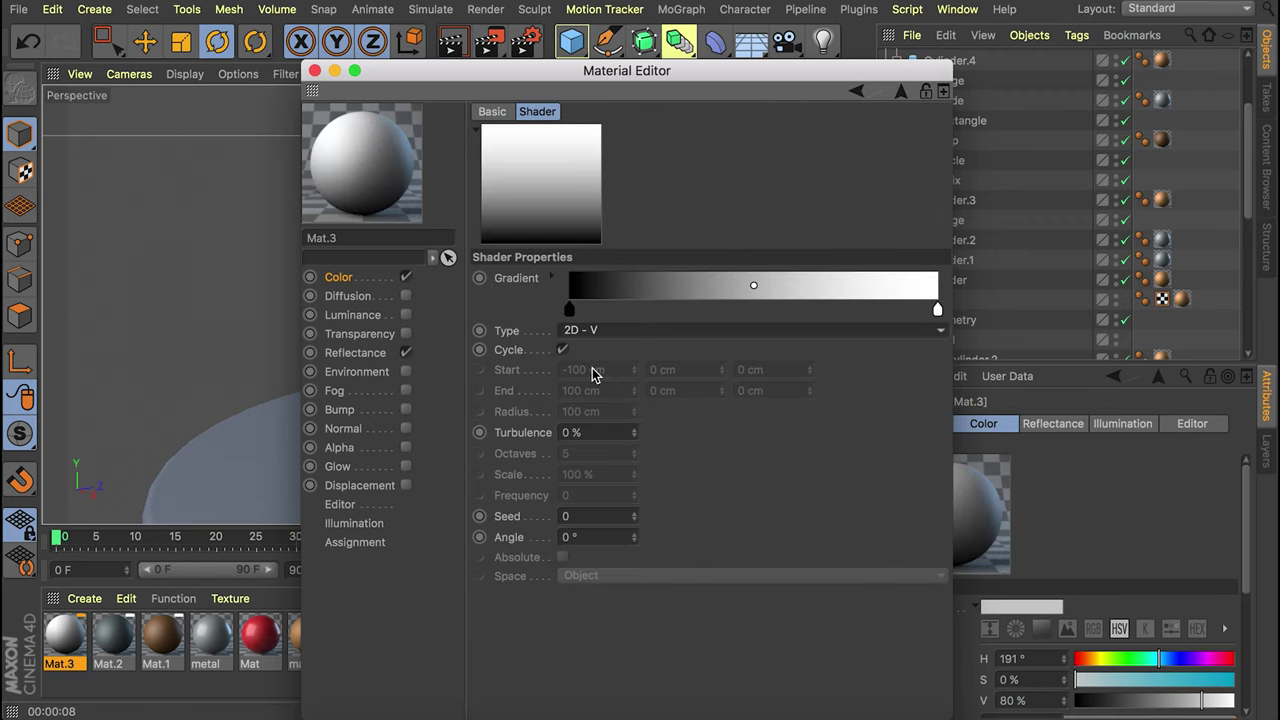
Recolour the gradient's black knot to a saturated cyan blue with H 192°.
{"action": "double_click", "coordinate": [569, 309]}
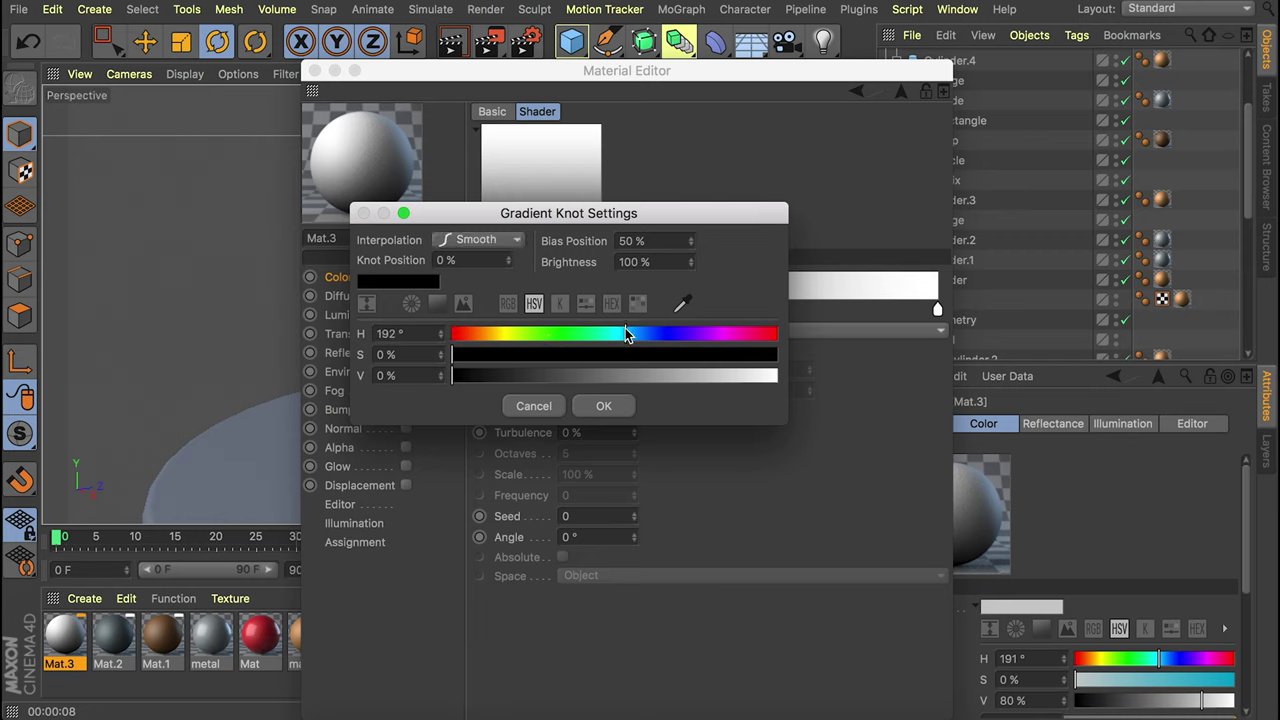
{"action": "left_click_drag", "start_coordinate": [552, 354], "coordinate": [906, 354]}
{"action": "left_click", "coordinate": [718, 375]}
{"action": "left_click", "coordinate": [604, 406]}
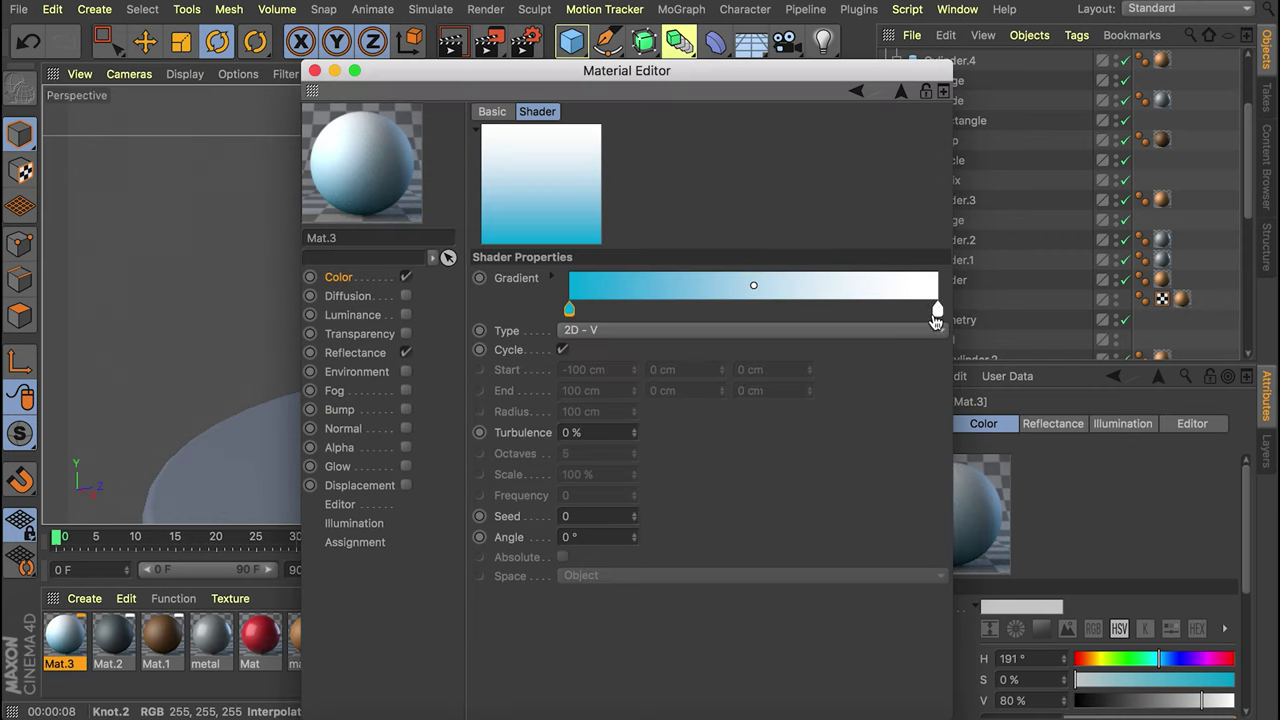
Tint the gradient's white knot pale cyan with H 192° and S 21 %, and apply the material to the Background object.
{"action": "double_click", "coordinate": [937, 312]}
{"action": "mouse_move", "coordinate": [877, 214]}
{"action": "left_mouse_down"}
{"action": "mouse_move", "coordinate": [866, 61]}
{"action": "mouse_move", "coordinate": [872, 203]}
{"action": "left_mouse_up"}
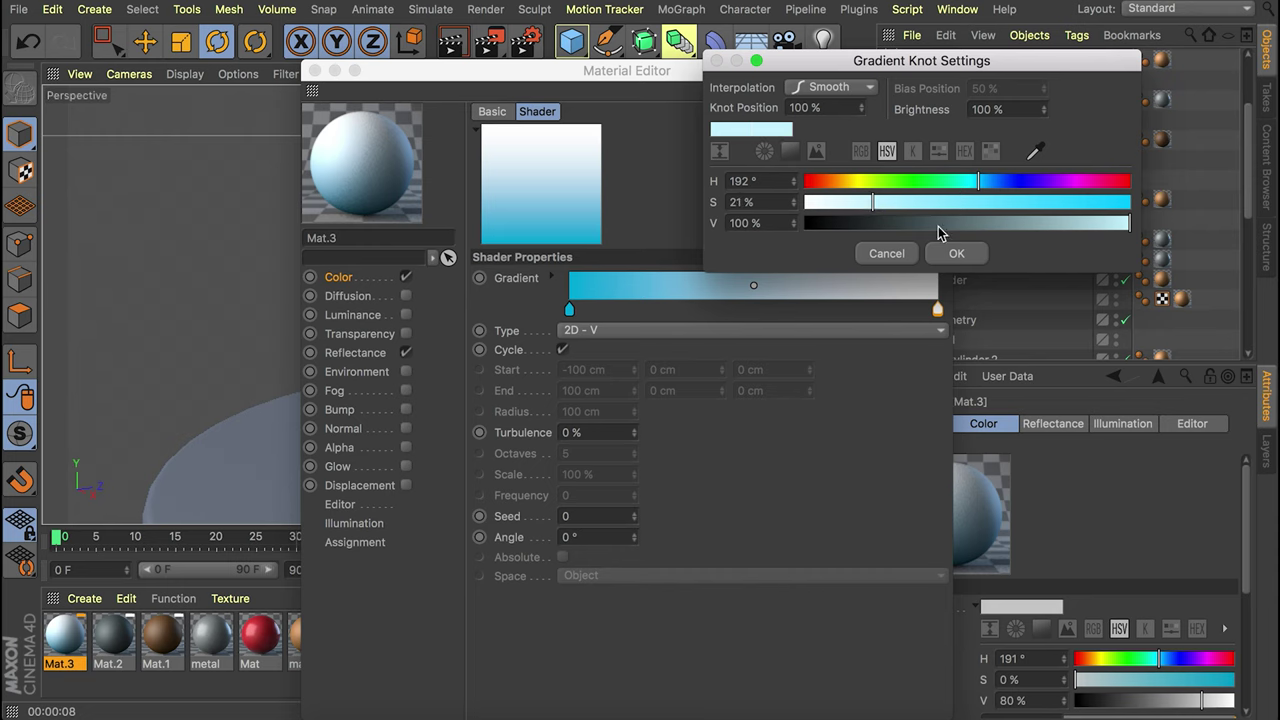
{"action": "left_click_drag", "start_coordinate": [938, 232], "coordinate": [1108, 222]}
{"action": "left_click", "coordinate": [956, 253]}
{"action": "left_click", "coordinate": [315, 72]}
{"action": "left_click_drag", "start_coordinate": [65, 635], "coordinate": [963, 59]}
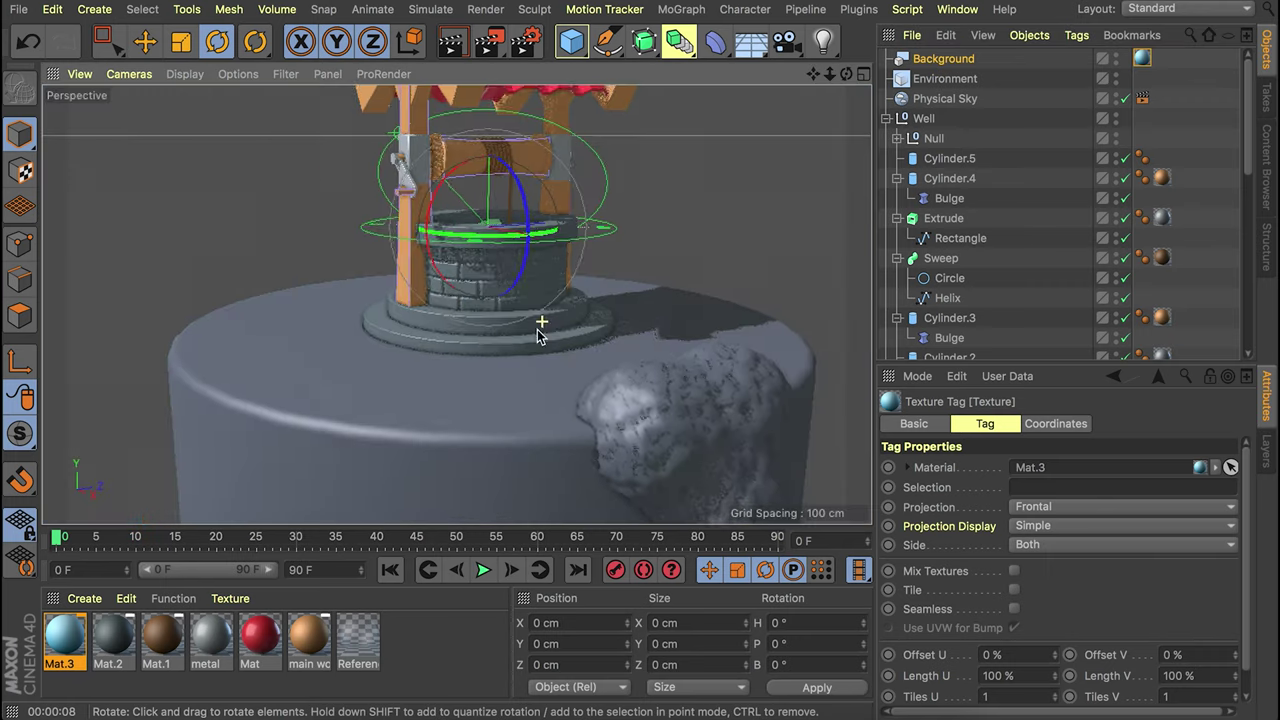
Create another new material and load a Layer shader as its colour texture.
{"action": "double_click", "coordinate": [418, 668]}
{"action": "double_click", "coordinate": [64, 640]}
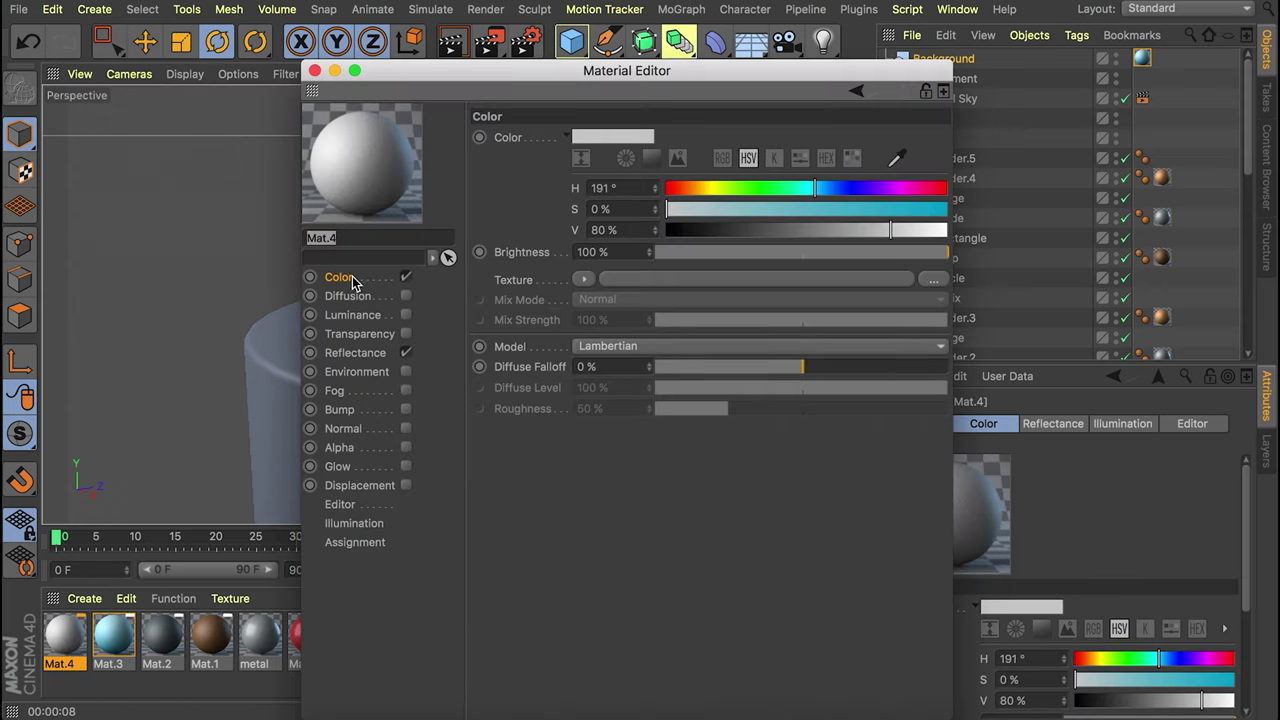
{"action": "left_click", "coordinate": [584, 280]}
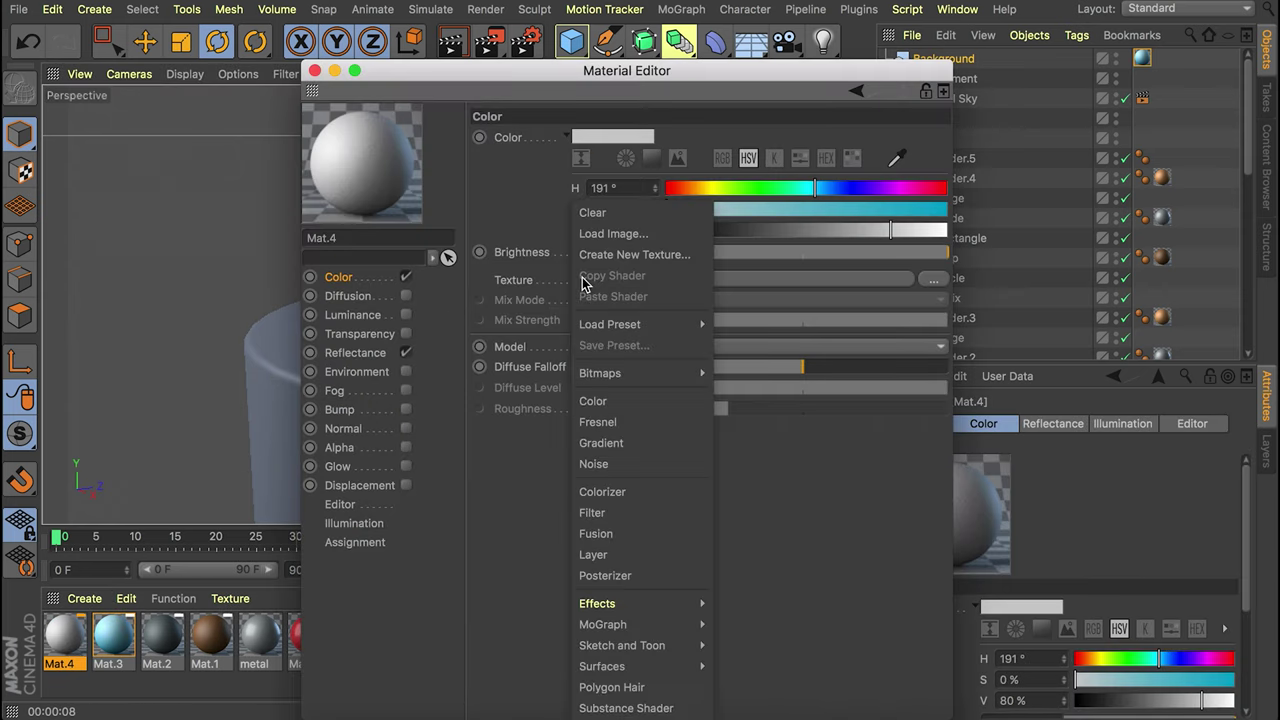
{"action": "left_click", "coordinate": [617, 555]}
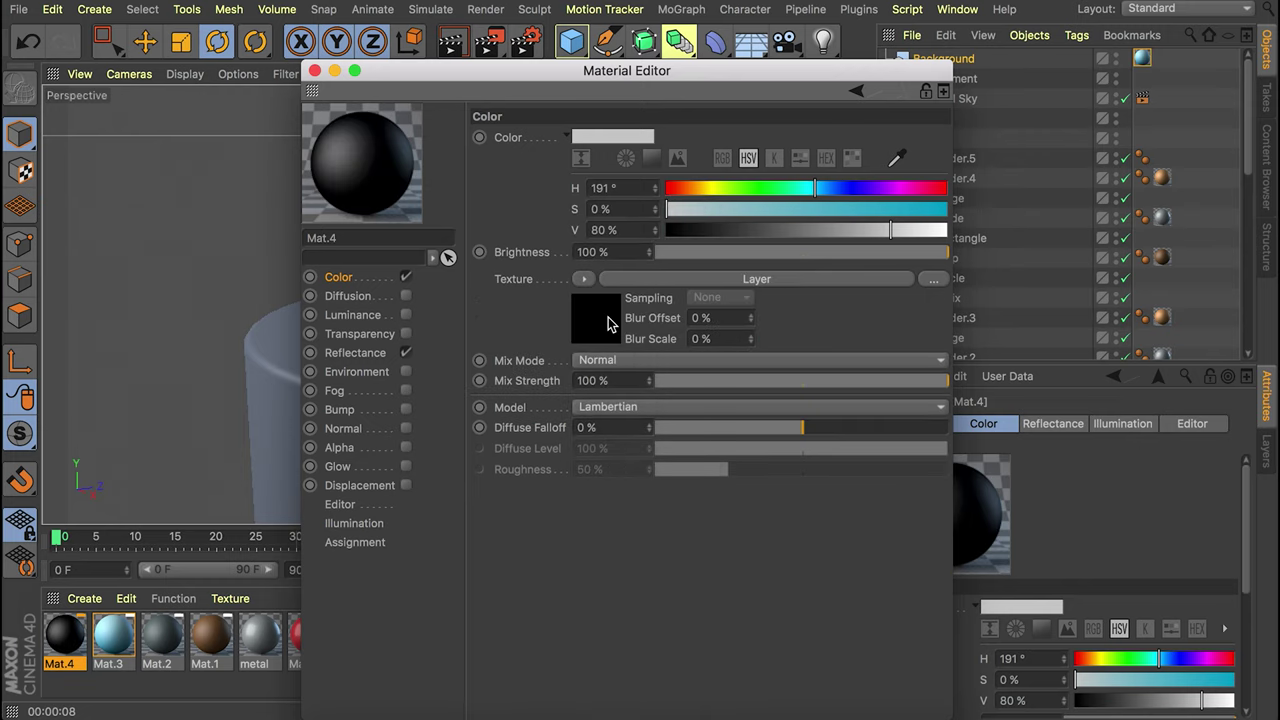
{"action": "left_click", "coordinate": [609, 318]}
Add a Color layer to the Layer shader with a light green of H 76°, S 54 %, V 87 %.
{"action": "left_click", "coordinate": [573, 297]}
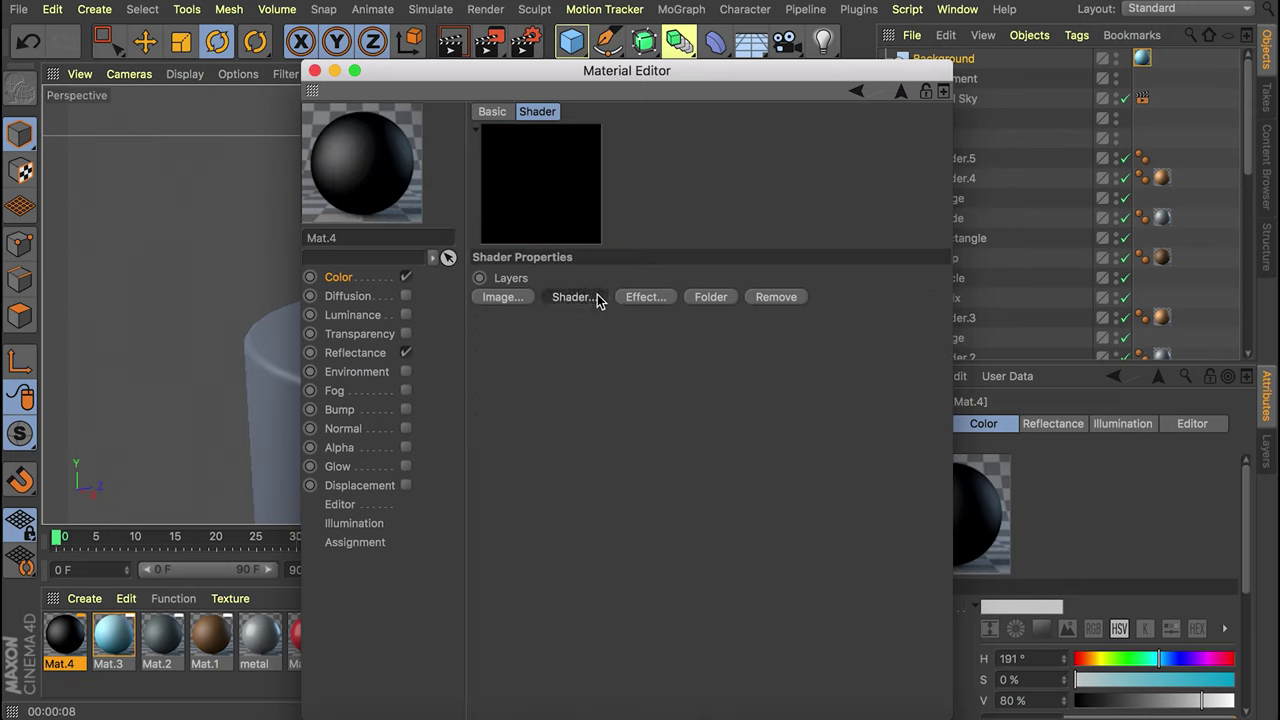
{"action": "mouse_move", "coordinate": [643, 305]}
{"action": "left_click", "coordinate": [640, 376]}
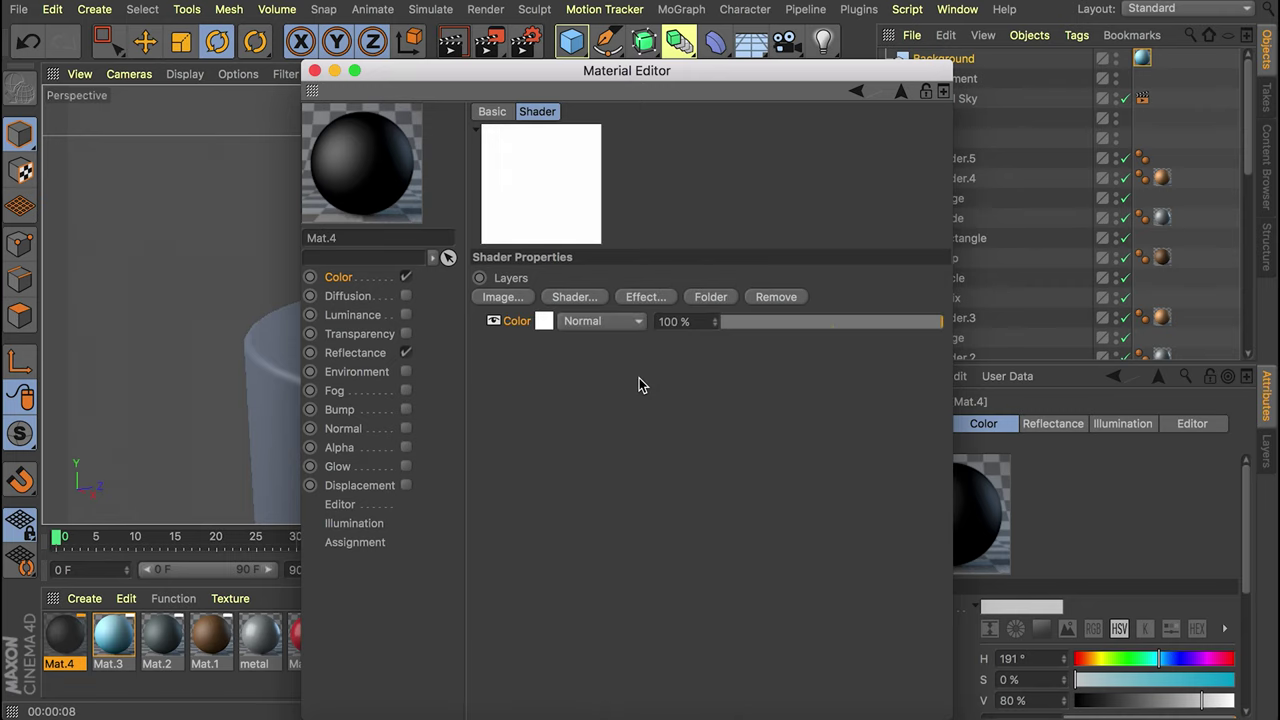
{"action": "left_click", "coordinate": [543, 320]}
{"action": "mouse_move", "coordinate": [645, 332]}
{"action": "left_mouse_down"}
{"action": "mouse_move", "coordinate": [780, 331]}
{"action": "mouse_move", "coordinate": [712, 332]}
{"action": "mouse_move", "coordinate": [908, 372]}
{"action": "left_mouse_up"}
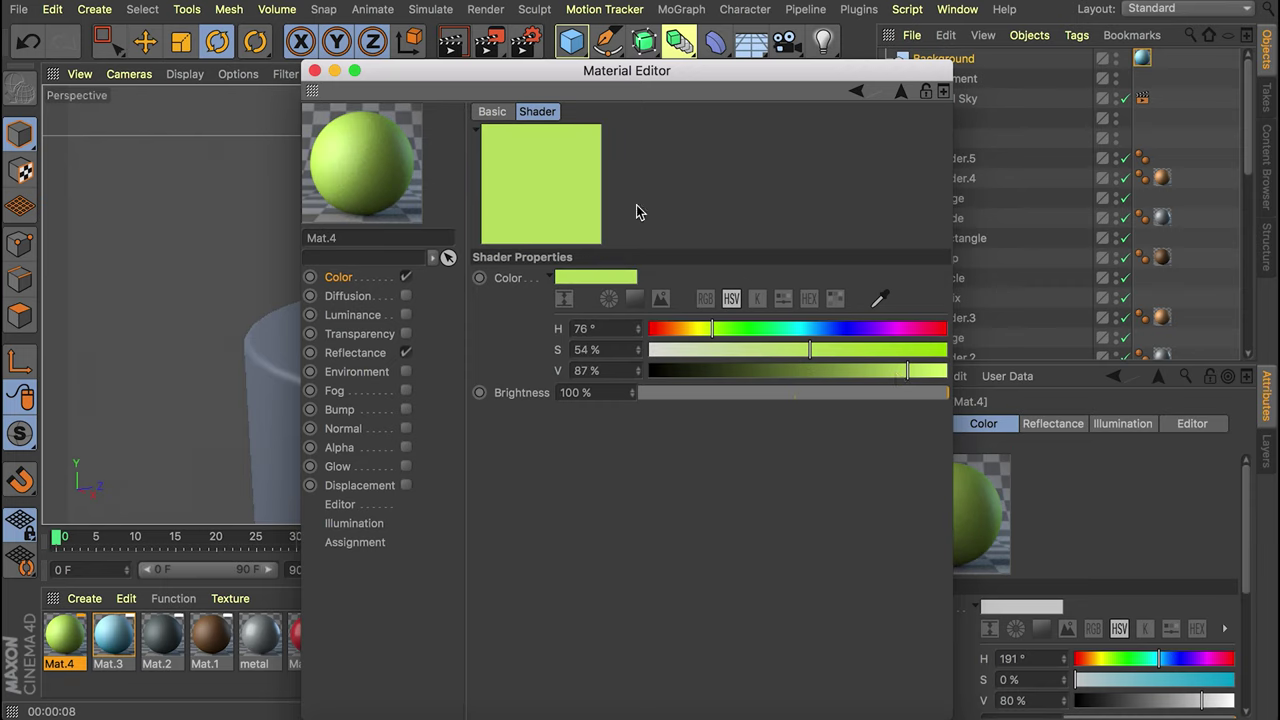
{"action": "left_click", "coordinate": [894, 92]}
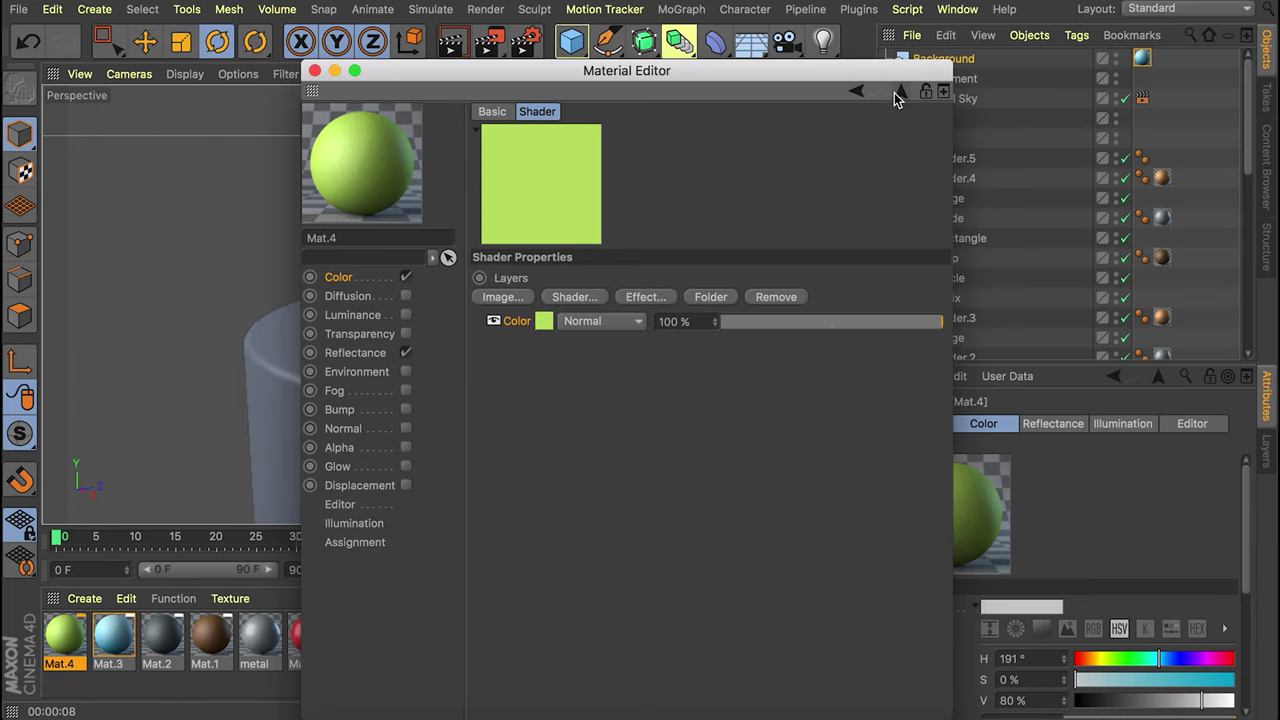
Add a Noise layer above the light green Color layer and set its blend mode to Layer Mask.
{"action": "left_click", "coordinate": [583, 298]}
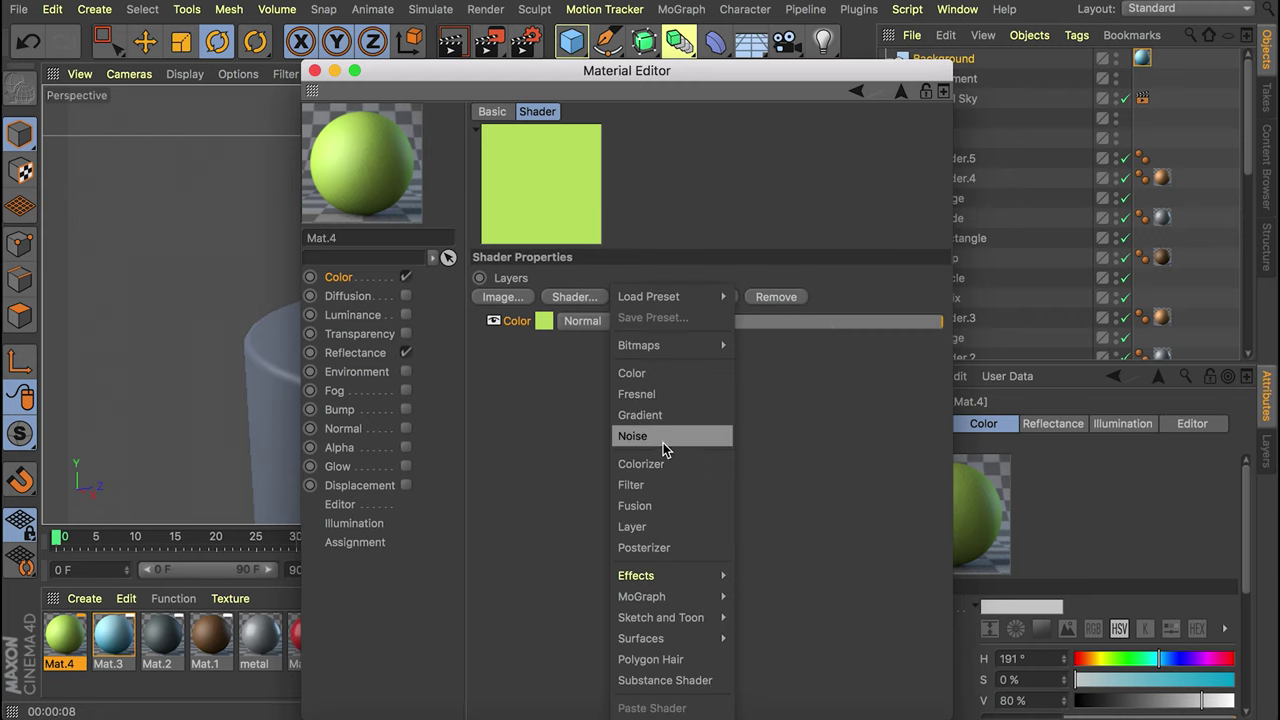
{"action": "left_click", "coordinate": [663, 440]}
{"action": "left_click", "coordinate": [612, 321]}
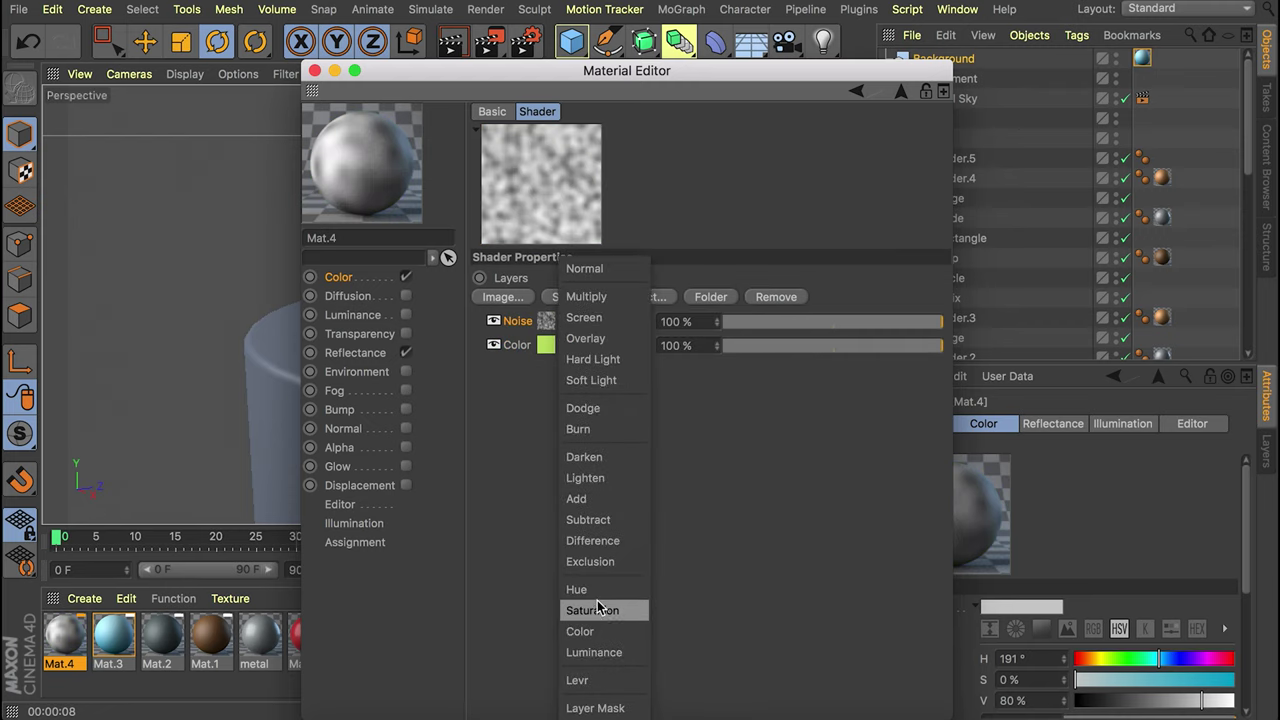
{"action": "left_click", "coordinate": [600, 708]}
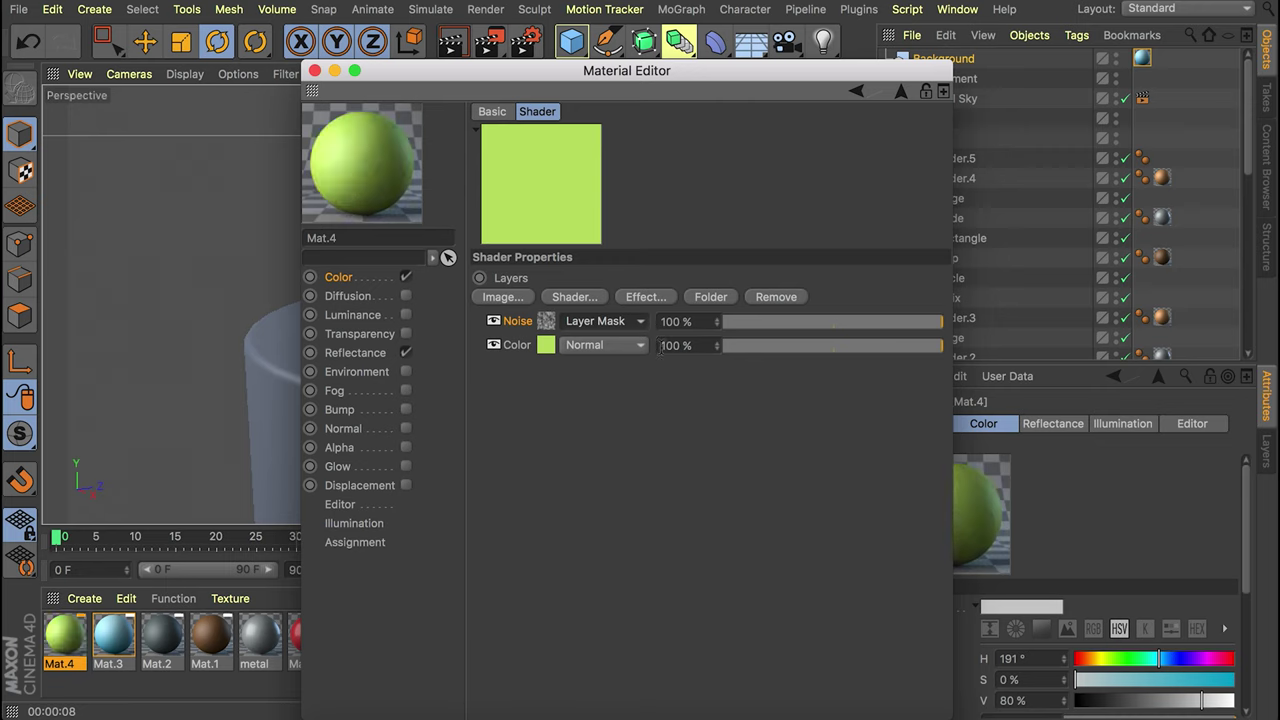
Set the mask layer's noise type to Nutous with a global scale of 2000 %.
{"action": "left_click", "coordinate": [546, 321]}
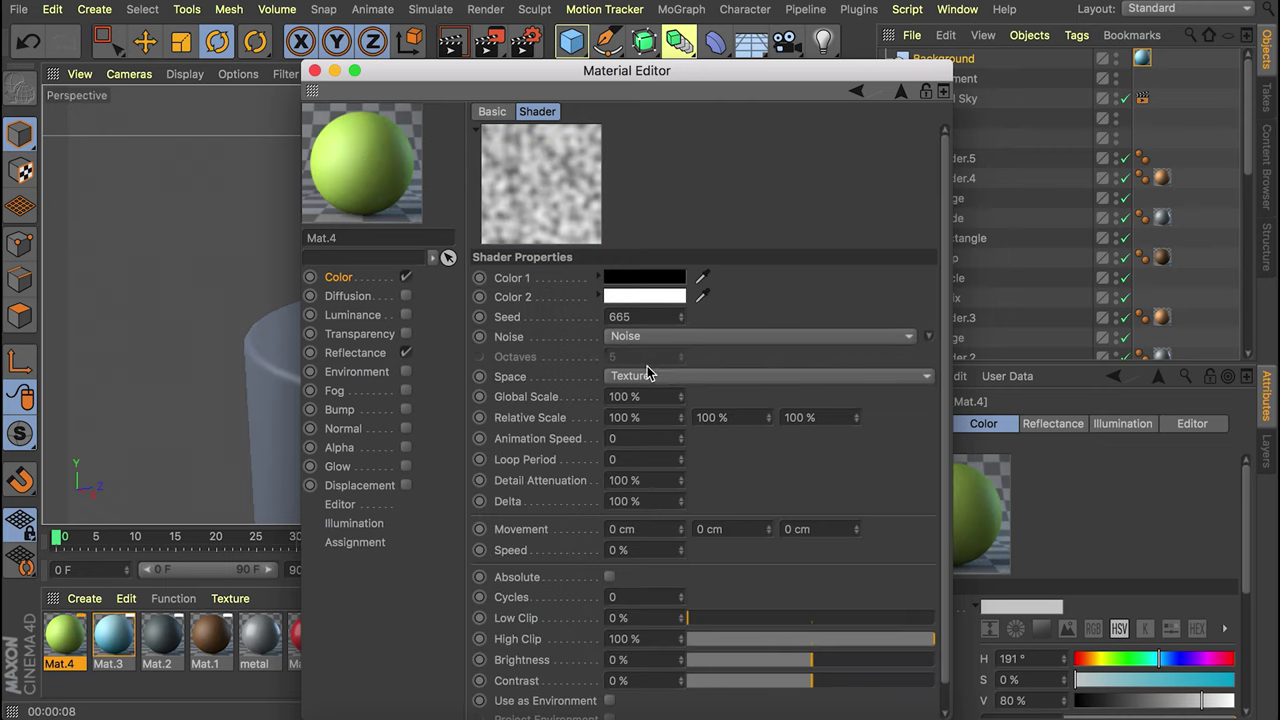
{"action": "left_click", "coordinate": [657, 338]}
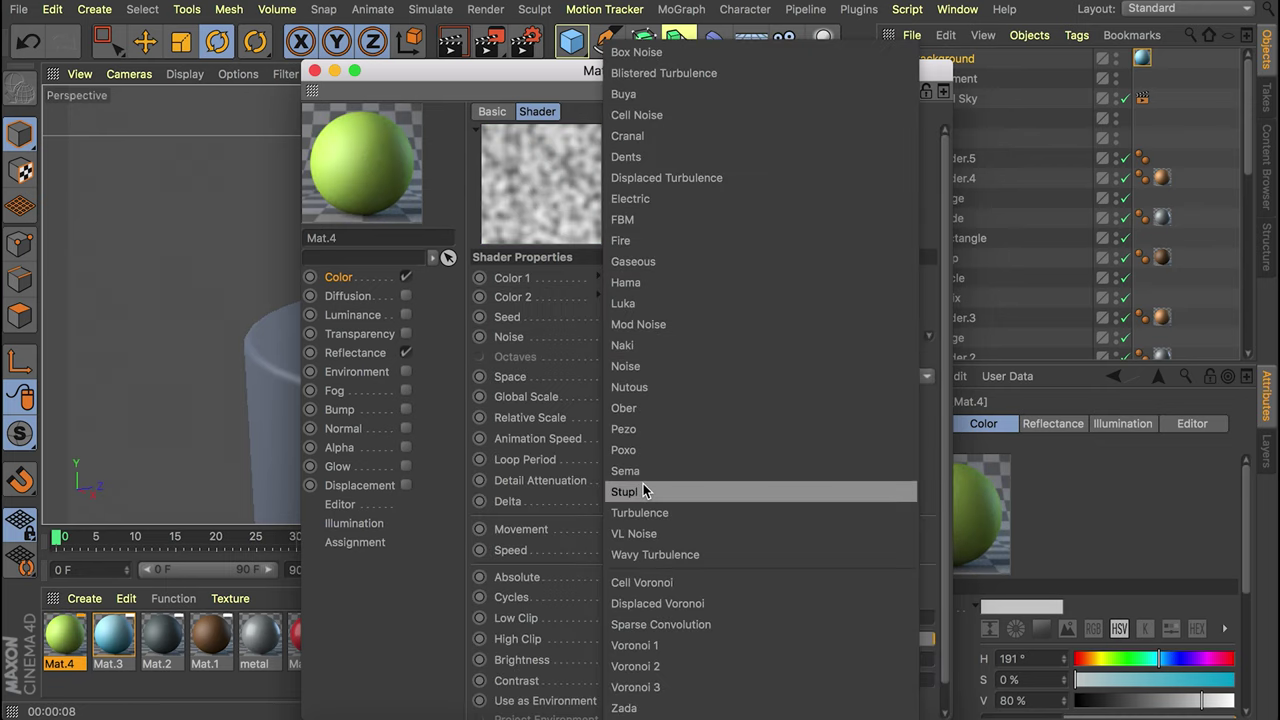
{"action": "left_click", "coordinate": [644, 386]}
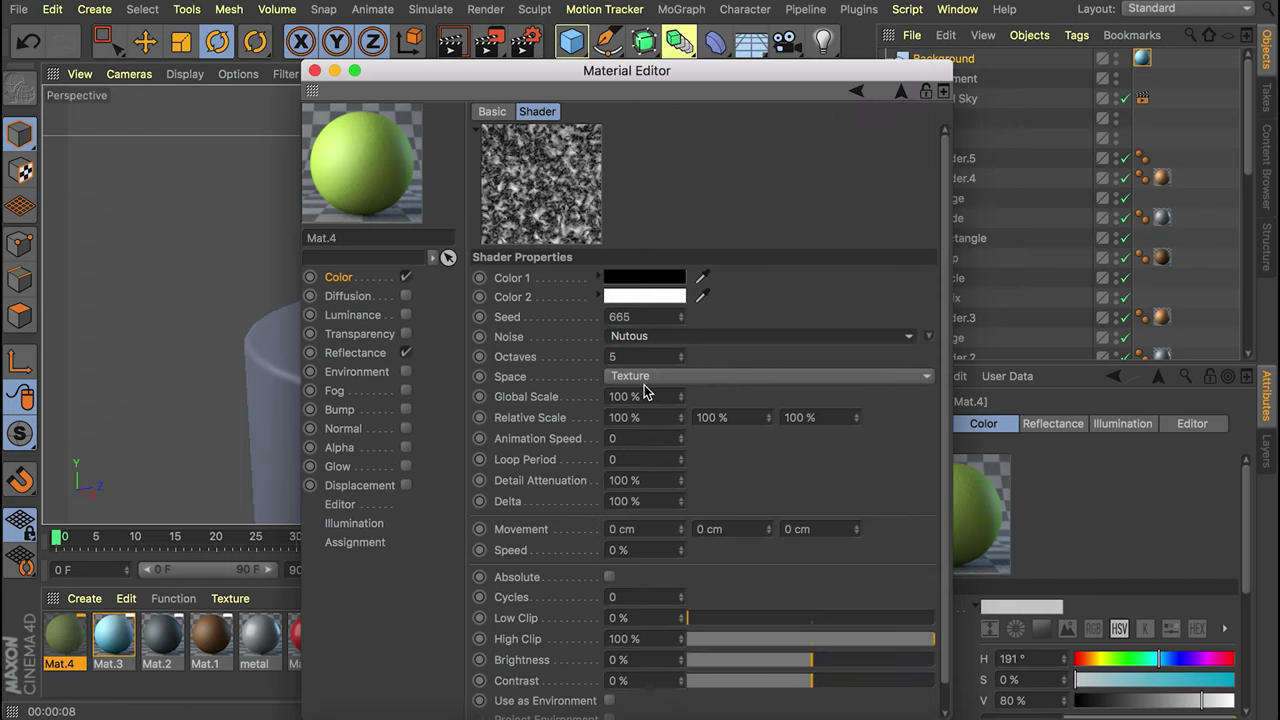
{"action": "left_click", "coordinate": [655, 396]}
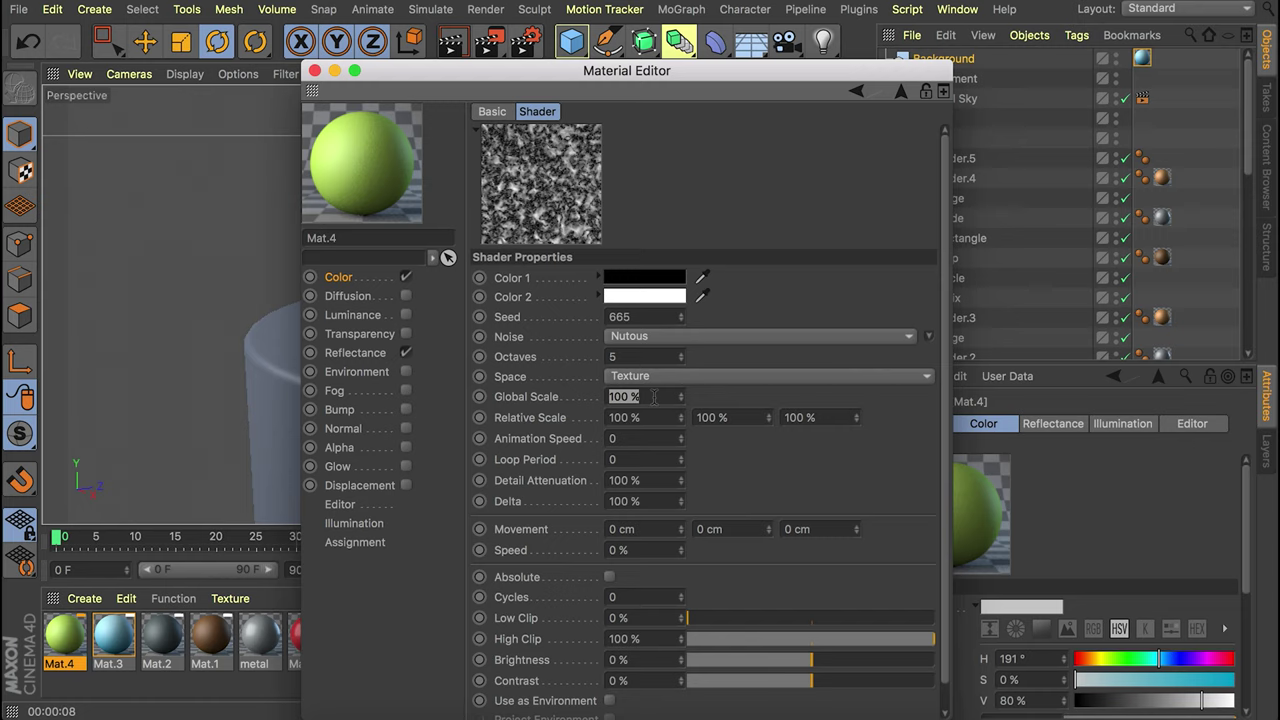
{"action": "type", "text": "2000"}
{"action": "key", "text": "Return"}
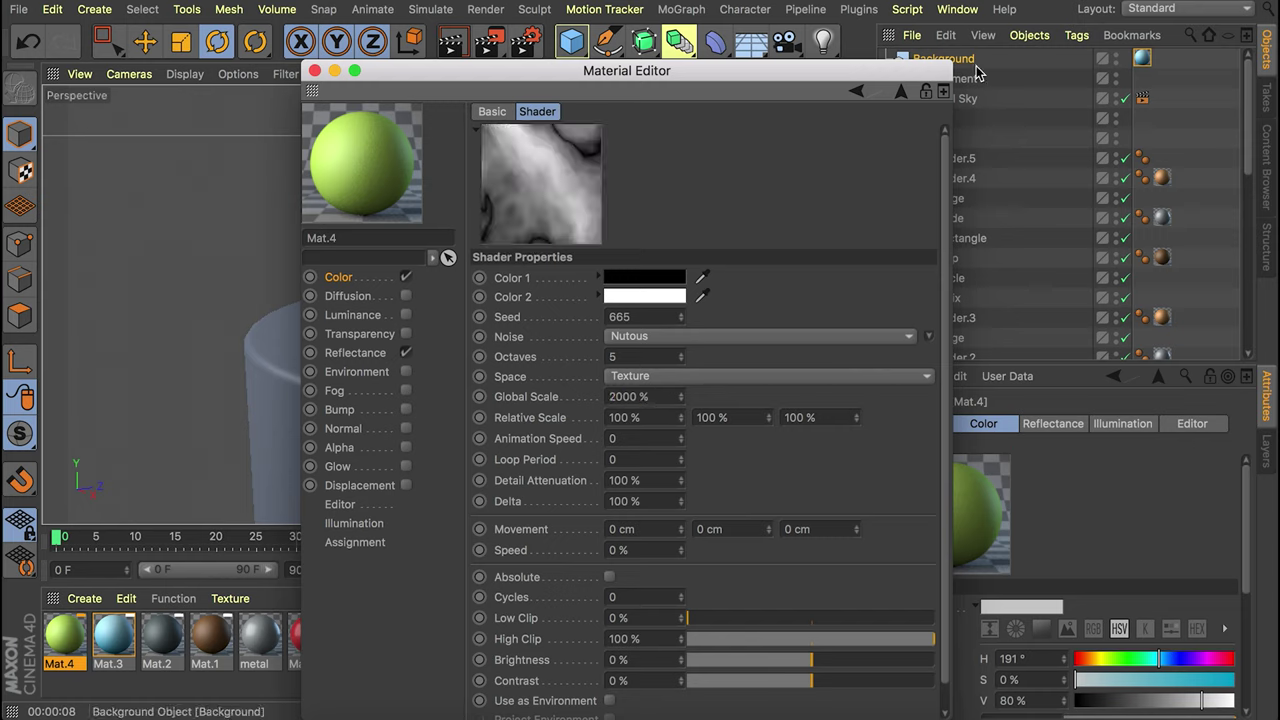
{"action": "left_click", "coordinate": [901, 91]}
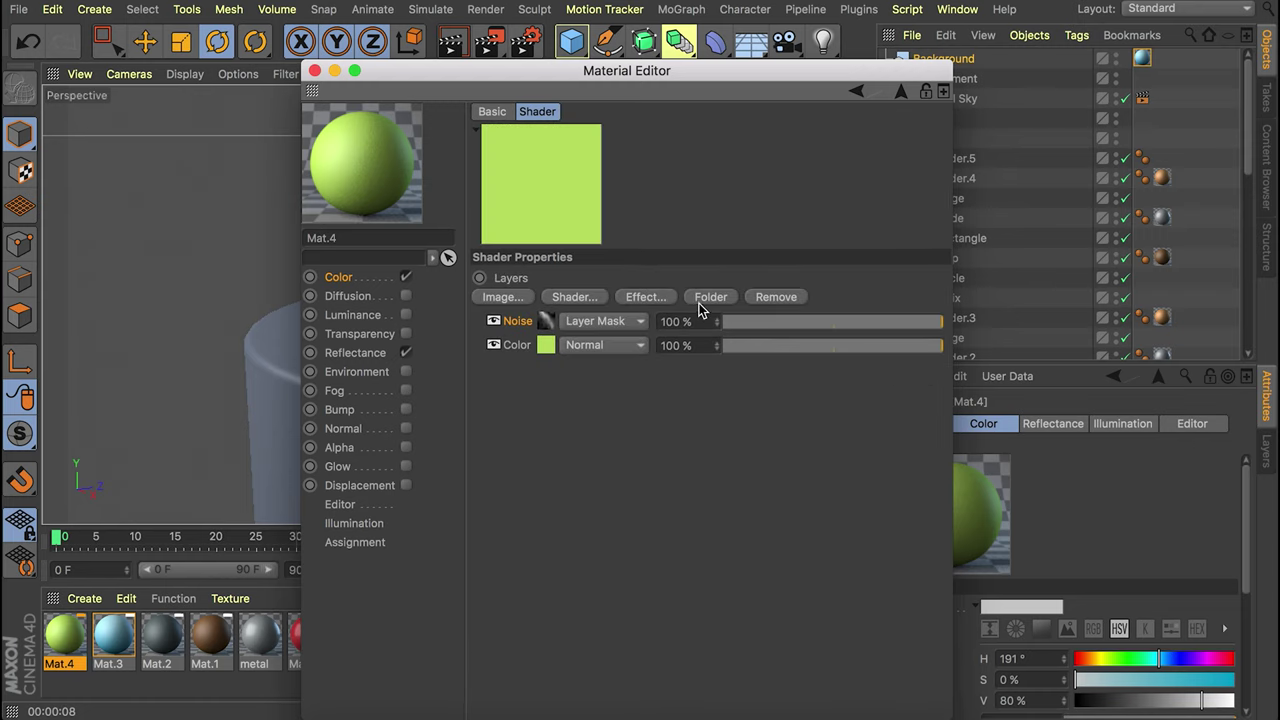
Add a second Color layer above the noise mask with a darker green of H 85°, S 67 %, V 72 %.
{"action": "left_click", "coordinate": [590, 297]}
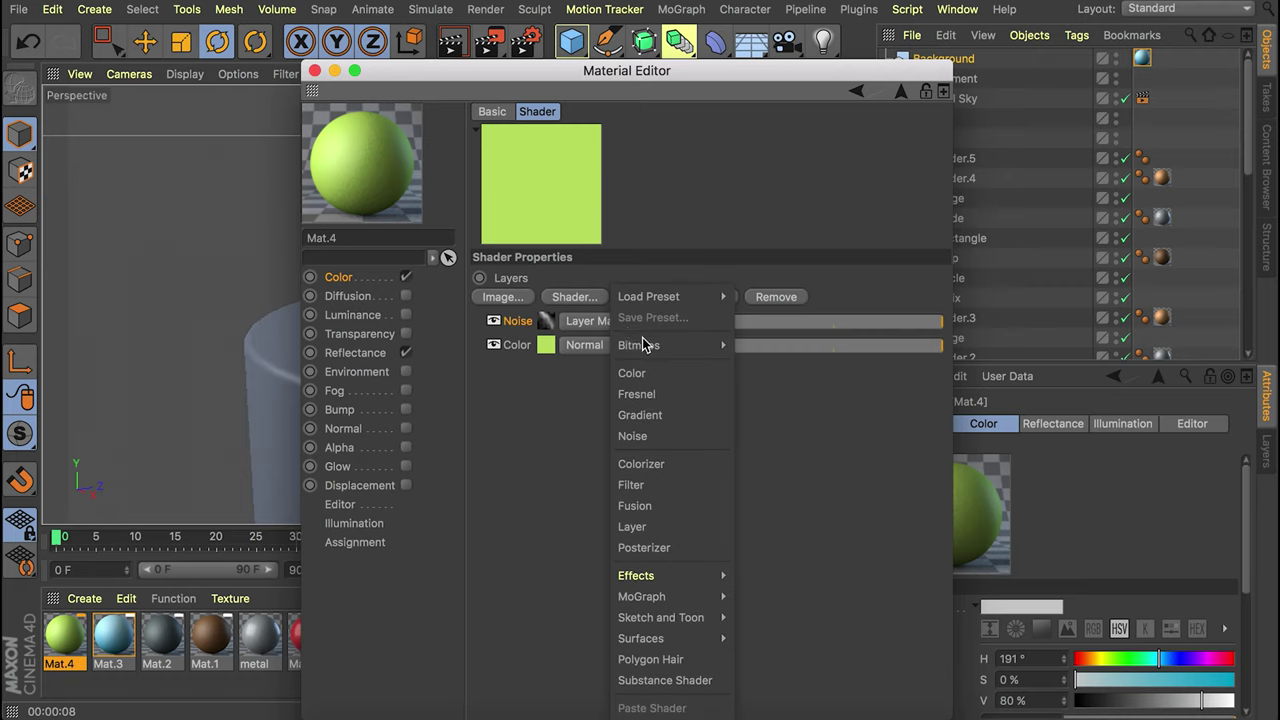
{"action": "left_click", "coordinate": [658, 375]}
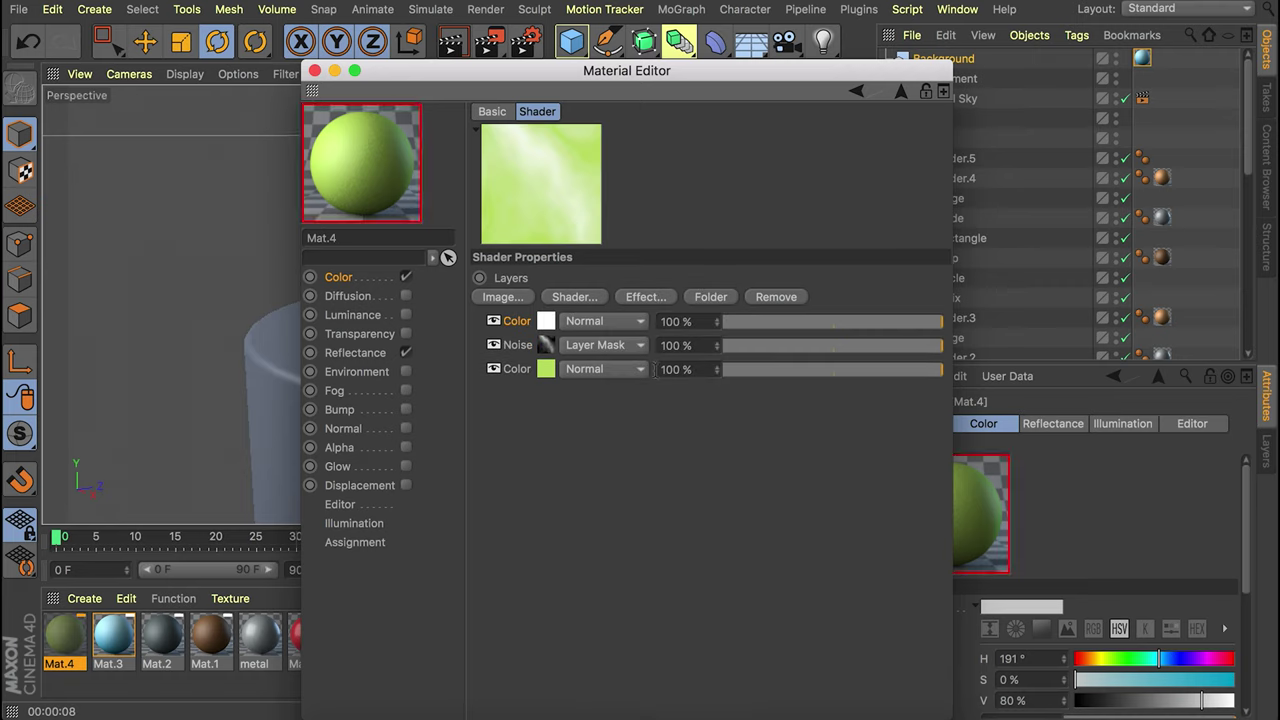
{"action": "left_click", "coordinate": [547, 321]}
{"action": "left_click", "coordinate": [722, 331]}
{"action": "left_click_drag", "start_coordinate": [790, 349], "coordinate": [858, 373]}
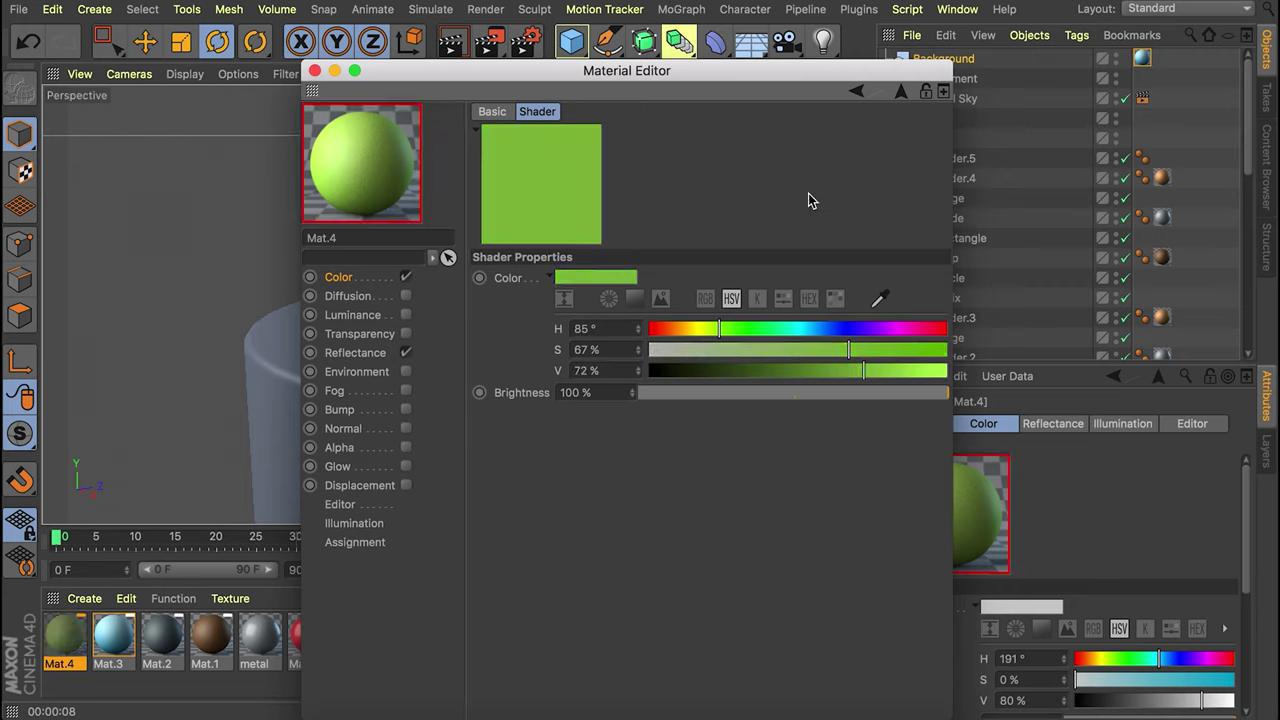
Tint the Default Specular layer colour of the green material's Reflectance a pale yellow-green.
{"action": "left_click", "coordinate": [356, 355]}
{"action": "left_click", "coordinate": [584, 603]}
{"action": "left_click_drag", "start_coordinate": [558, 600], "coordinate": [580, 622]}
{"action": "left_click", "coordinate": [644, 675]}
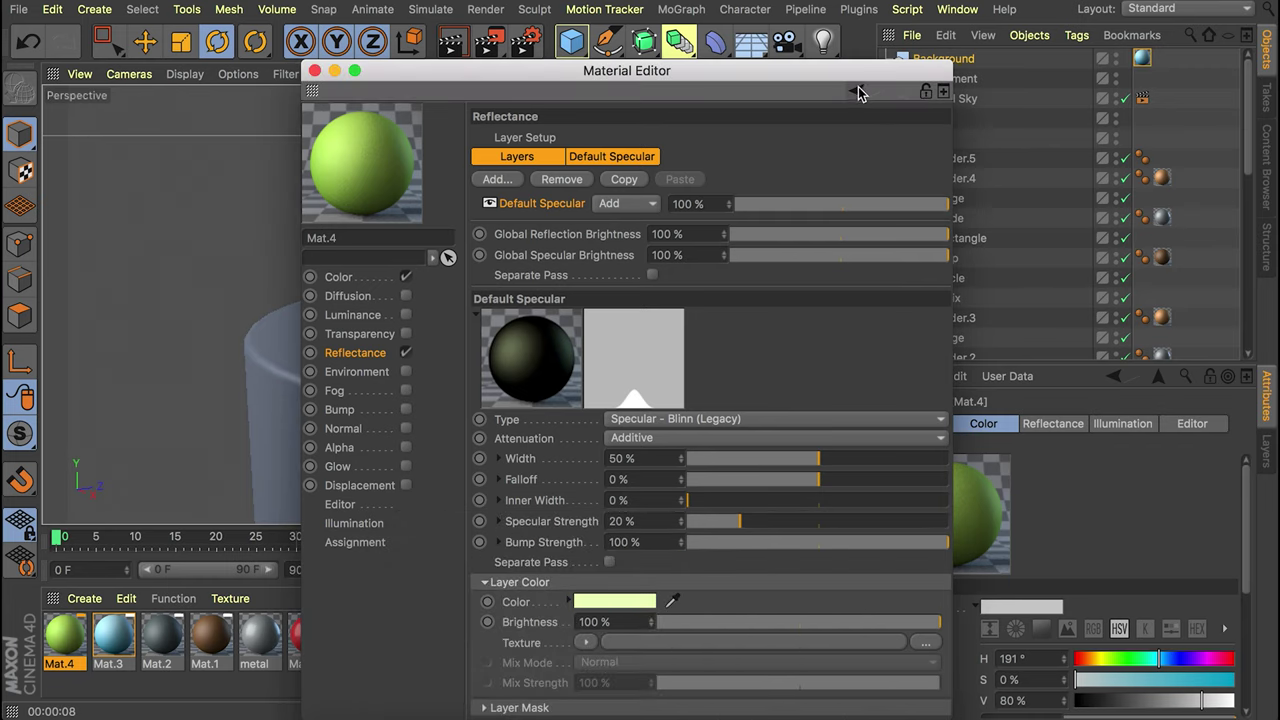
Enable the green material's Bump channel and load a Noise shader as its texture.
{"action": "left_click", "coordinate": [363, 410]}
{"action": "left_click", "coordinate": [405, 409]}
{"action": "left_click", "coordinate": [566, 185]}
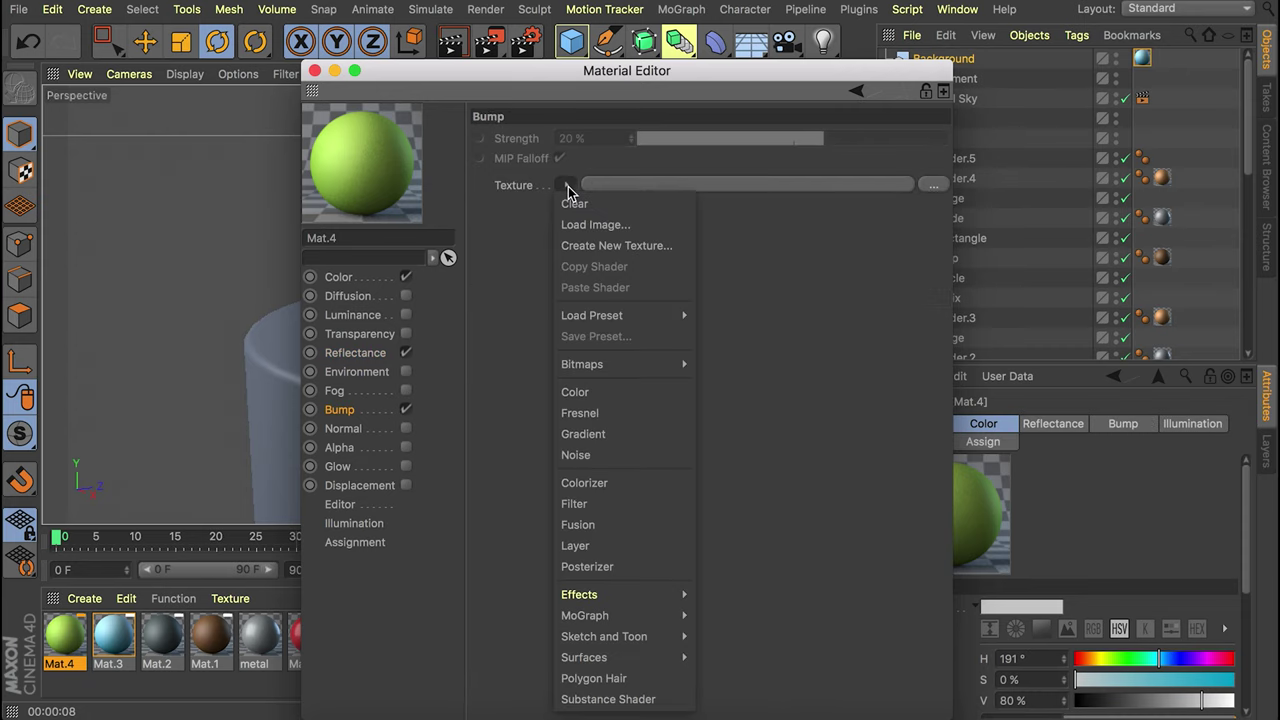
{"action": "left_click", "coordinate": [577, 455]}
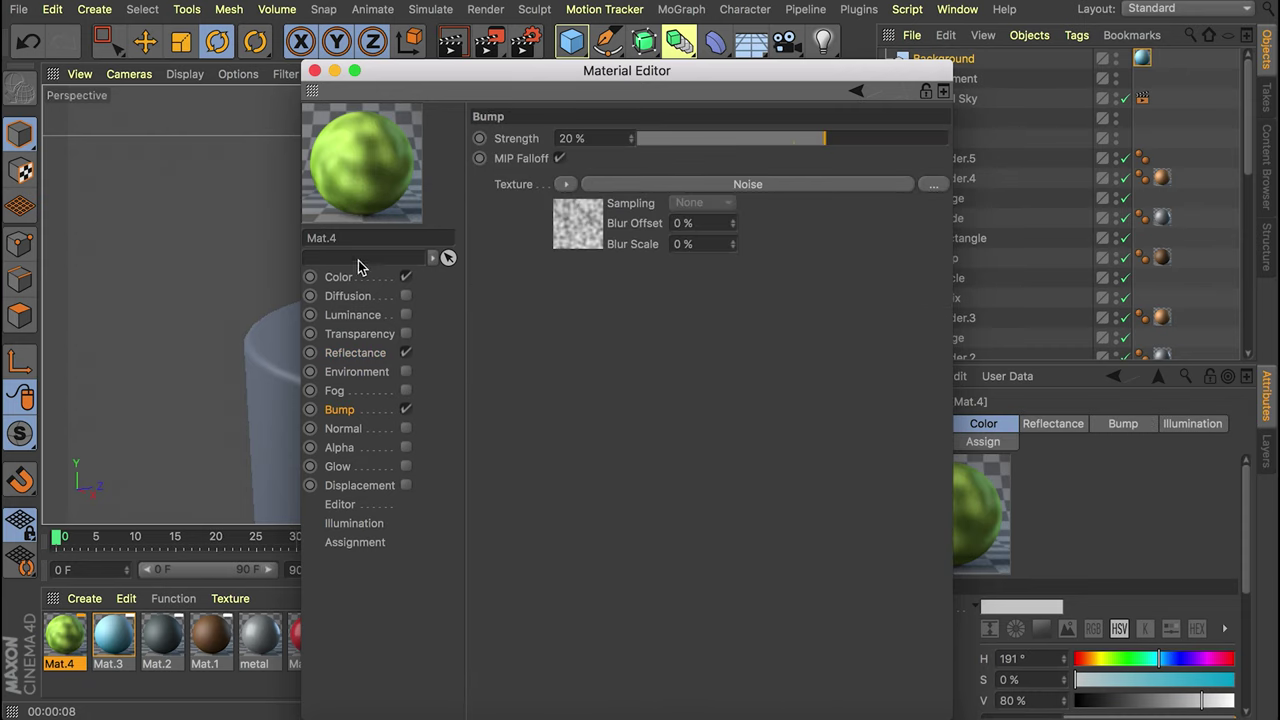
Set the green material's bump noise type to Nutous with a global scale of 2000 %, and close the material editor.
{"action": "left_click", "coordinate": [578, 223]}
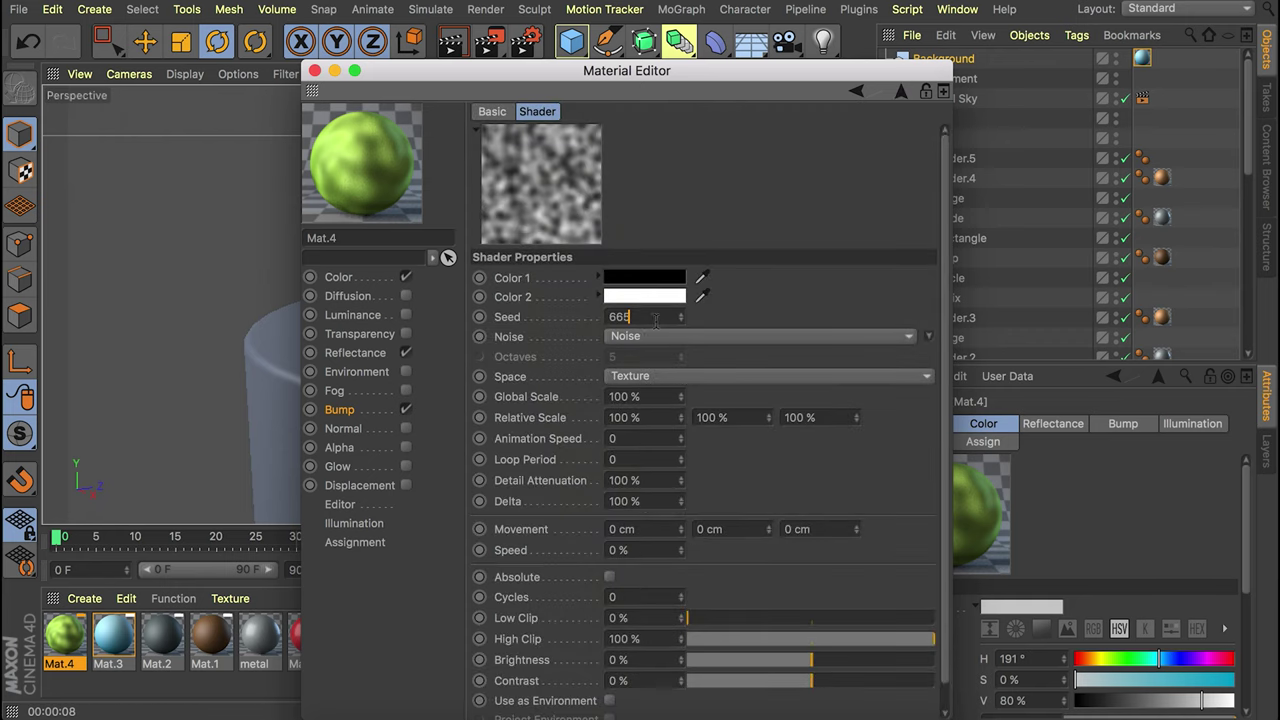
{"action": "left_click", "coordinate": [660, 335]}
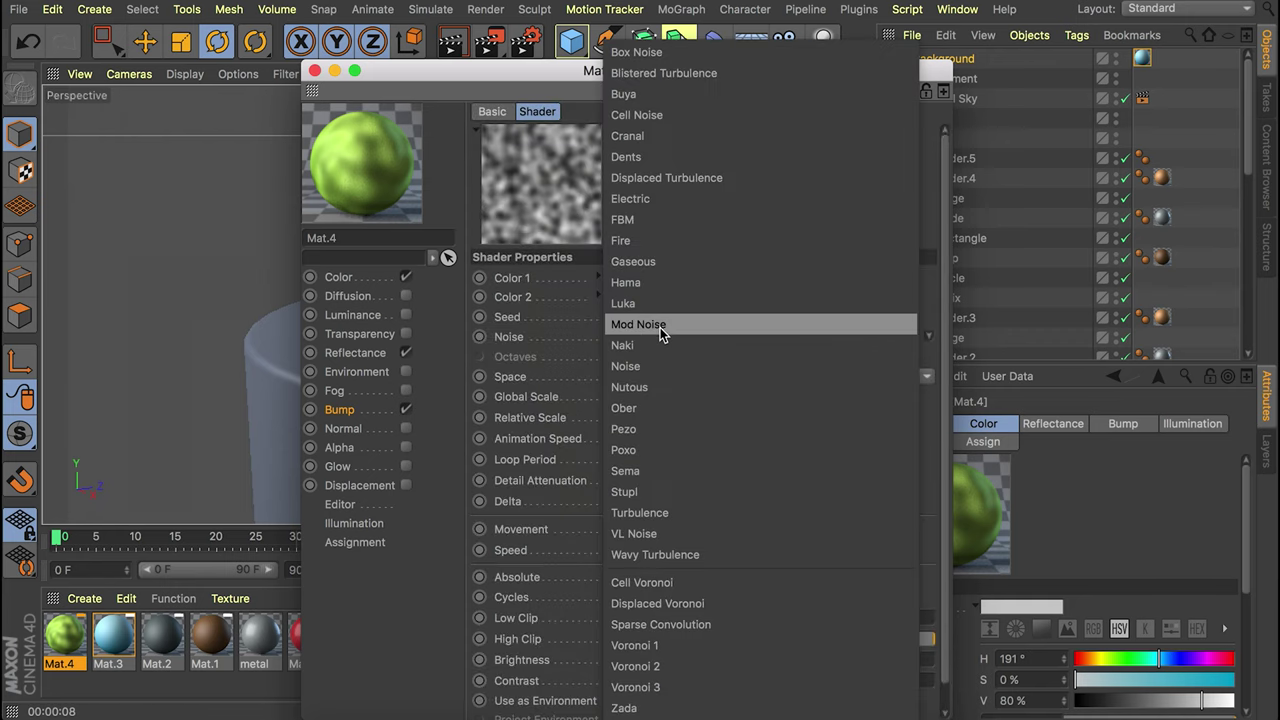
{"action": "left_click", "coordinate": [655, 387]}
{"action": "left_click", "coordinate": [645, 397]}
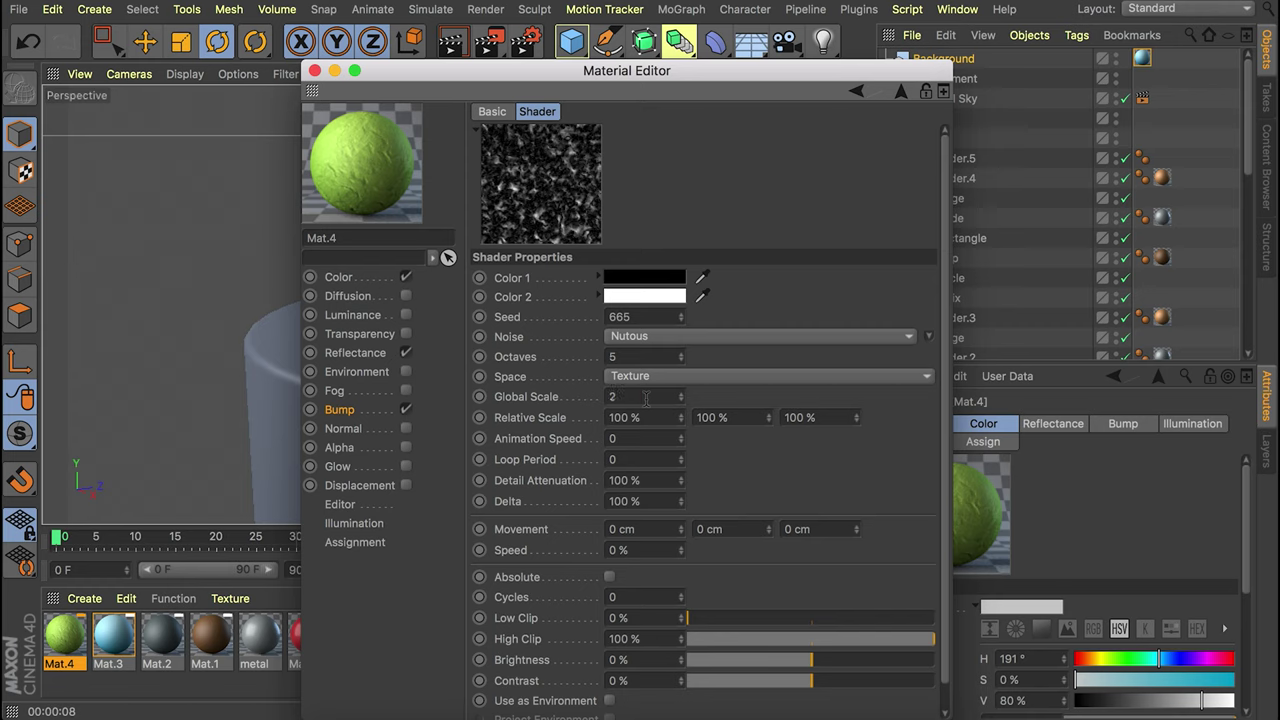
{"action": "type", "text": "2000"}
{"action": "key", "text": "Return"}
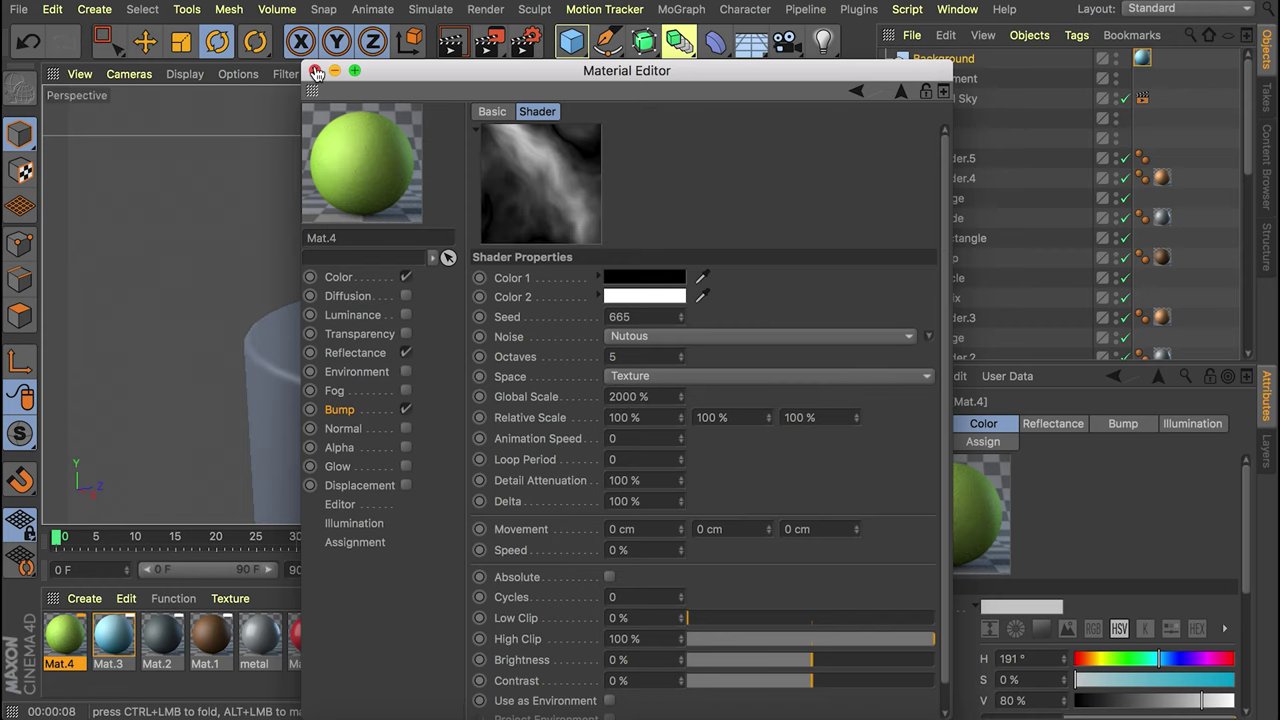
{"action": "left_click", "coordinate": [314, 70]}
Make the large ground cylinder editable and switch to polygon editing.
{"action": "left_click", "coordinate": [289, 325]}
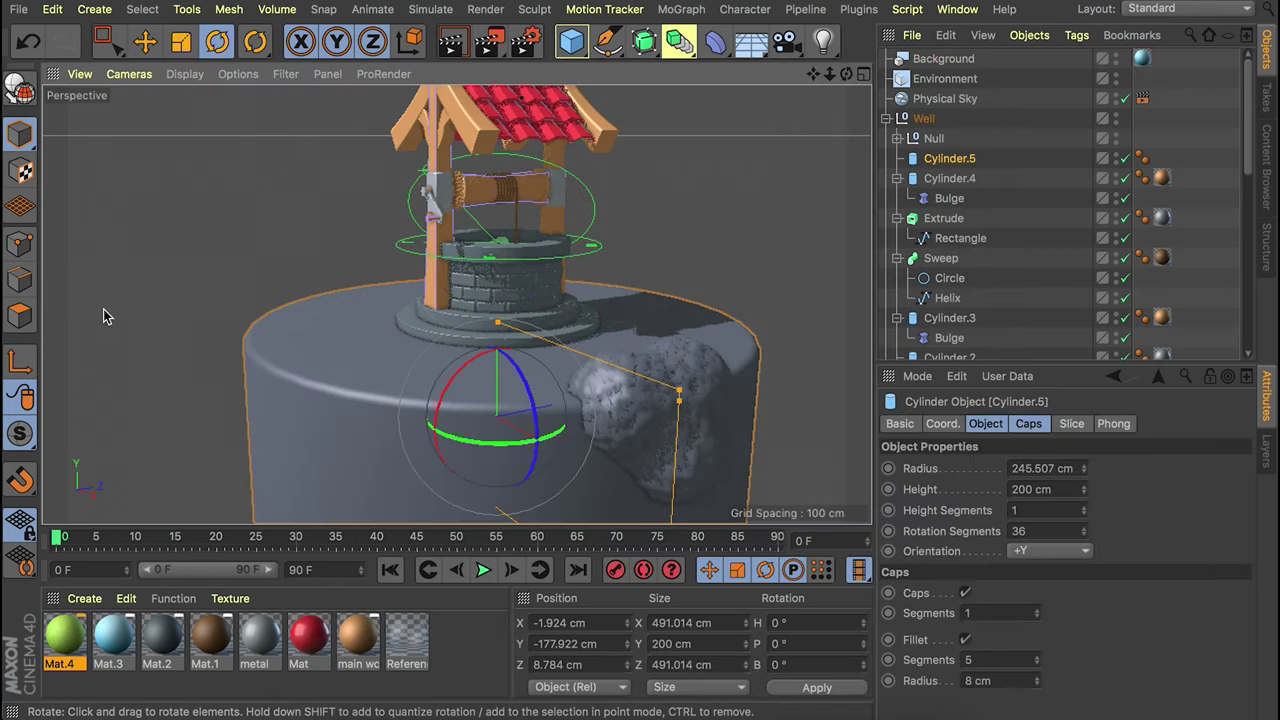
{"action": "key", "text": "c"}
{"action": "left_click", "coordinate": [19, 315]}
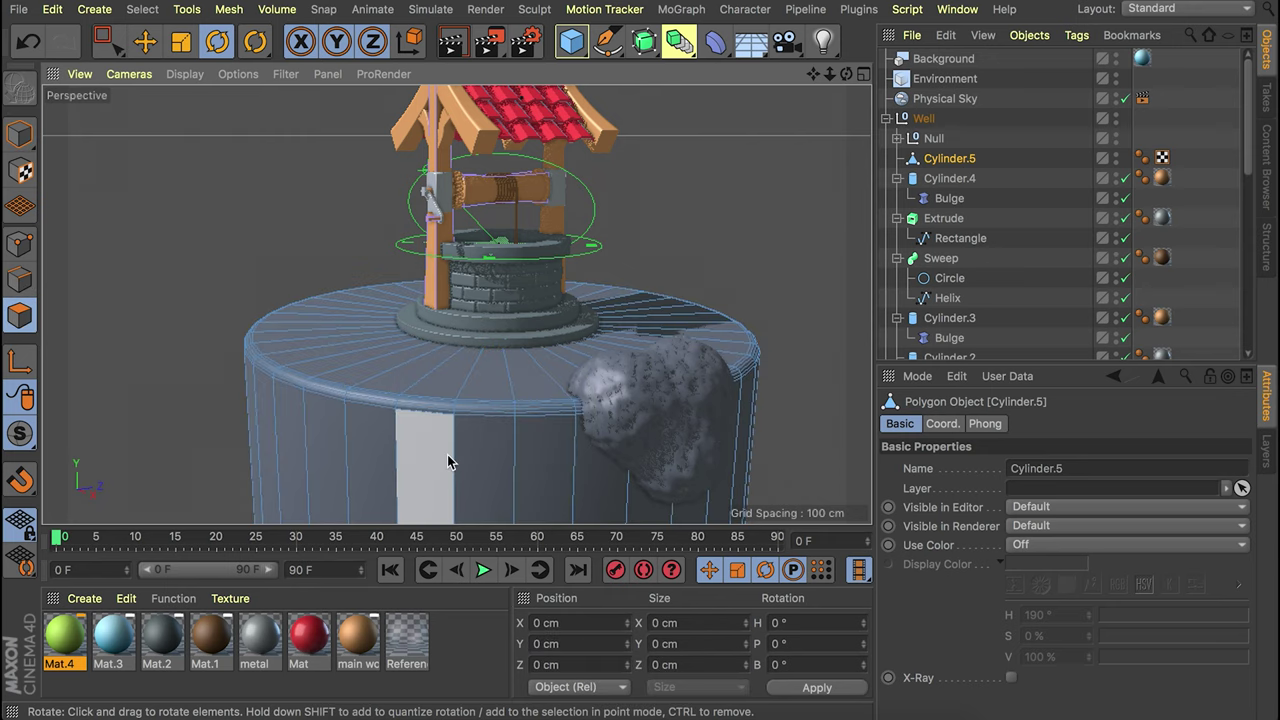
Cut an edge loop around the ground cylinder's side a short distance below its top rim.
{"action": "key", "text": "k"}
{"action": "key", "text": "l"}
{"action": "left_click", "coordinate": [396, 446]}
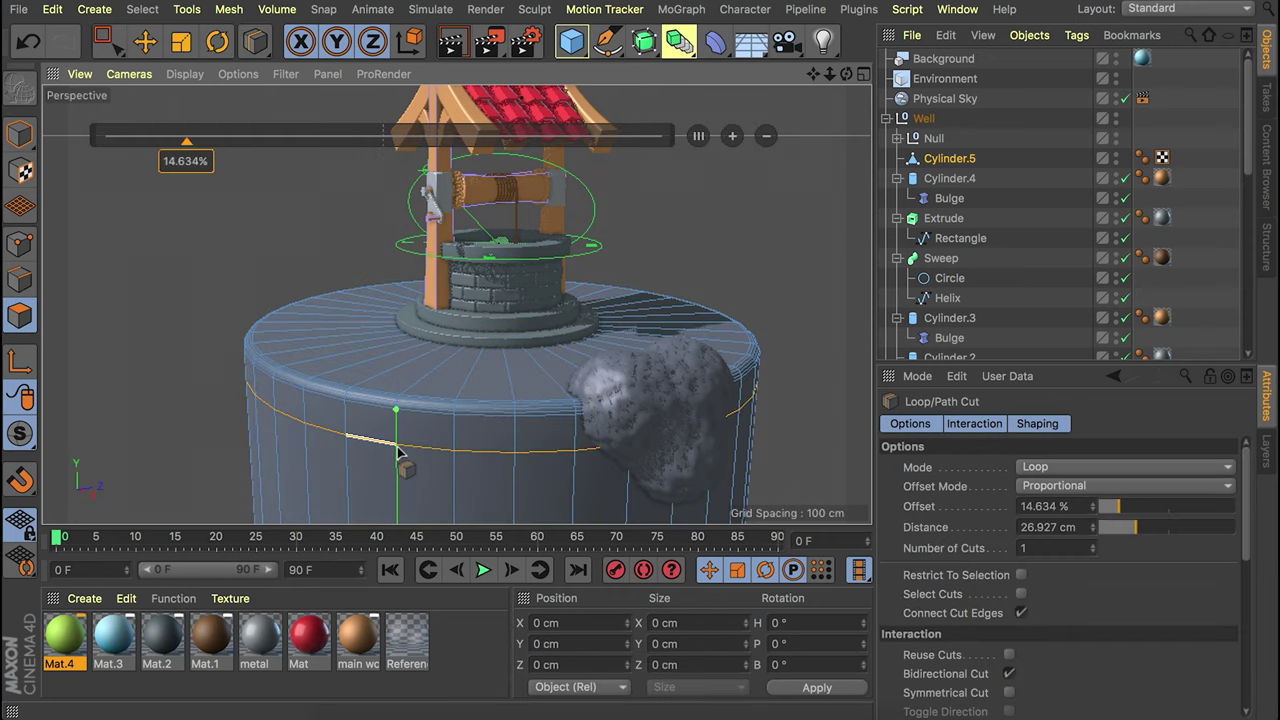
{"action": "key", "text": "super+z"}
{"action": "left_click", "coordinate": [403, 434]}
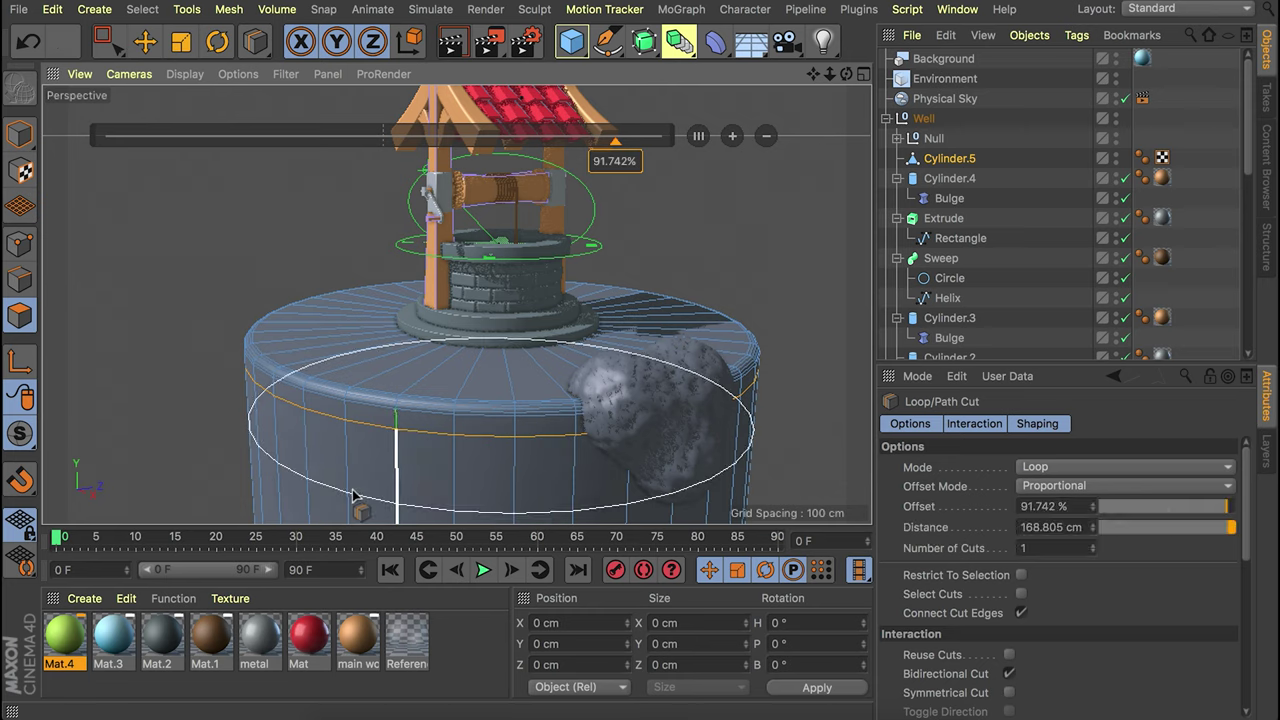
{"action": "key", "text": "space"}
Select all points of the ground cylinder's top cap and rounded rim, and convert them to a polygon selection.
{"action": "middle_click_drag", "start_coordinate": [436, 430], "coordinate": [446, 293], "text": "alt"}
{"action": "left_click", "coordinate": [19, 245]}
{"action": "left_click_drag", "start_coordinate": [498, 246], "coordinate": [494, 200], "text": "alt"}
{"action": "left_click_drag", "start_coordinate": [108, 170], "coordinate": [857, 266]}
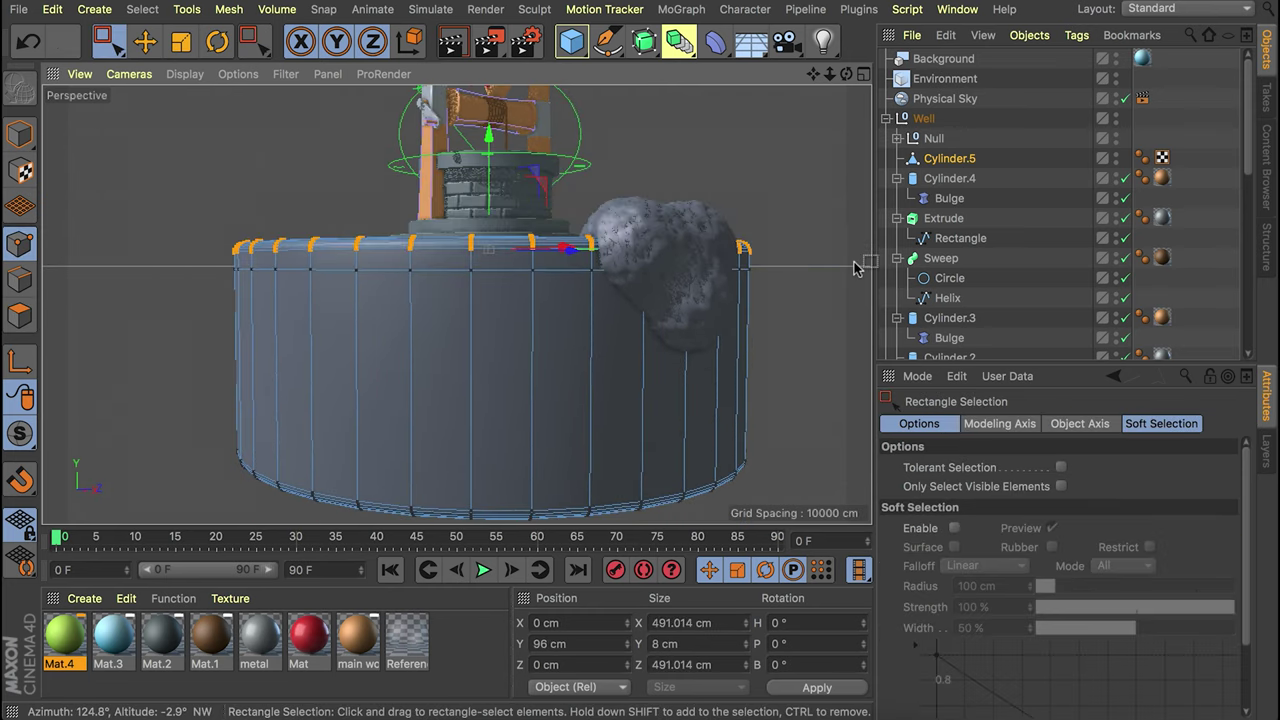
{"action": "left_click", "coordinate": [20, 316], "text": "super"}
Add the side polygon loop between the rim and the new cut to the selection.
{"action": "left_click_drag", "start_coordinate": [357, 260], "coordinate": [403, 270], "text": "alt"}
{"action": "key", "text": "u"}
{"action": "key", "text": "l"}
{"action": "left_click", "coordinate": [411, 266], "text": "shift"}
{"action": "left_click_drag", "start_coordinate": [479, 236], "coordinate": [473, 294], "text": "alt"}
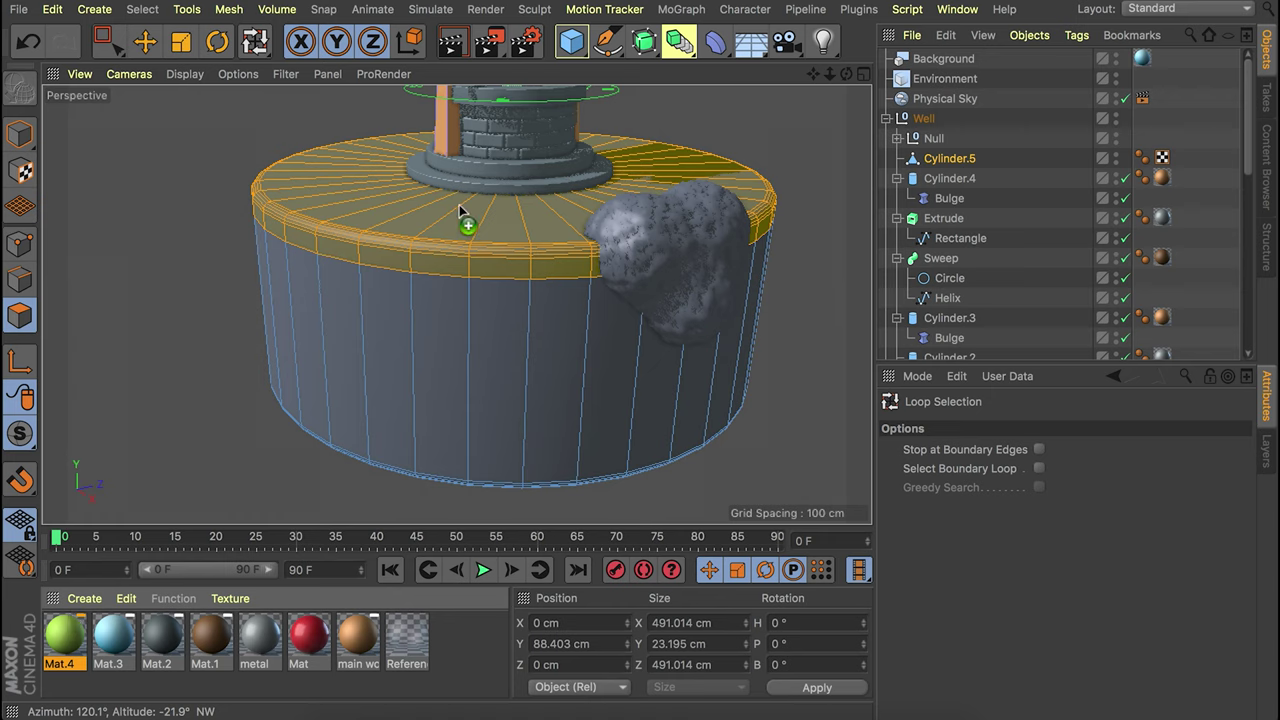
Apply the green grass material to the selected top polygons and return to model mode.
{"action": "left_click_drag", "start_coordinate": [459, 210], "coordinate": [465, 222]}
{"action": "left_click", "coordinate": [22, 133]}
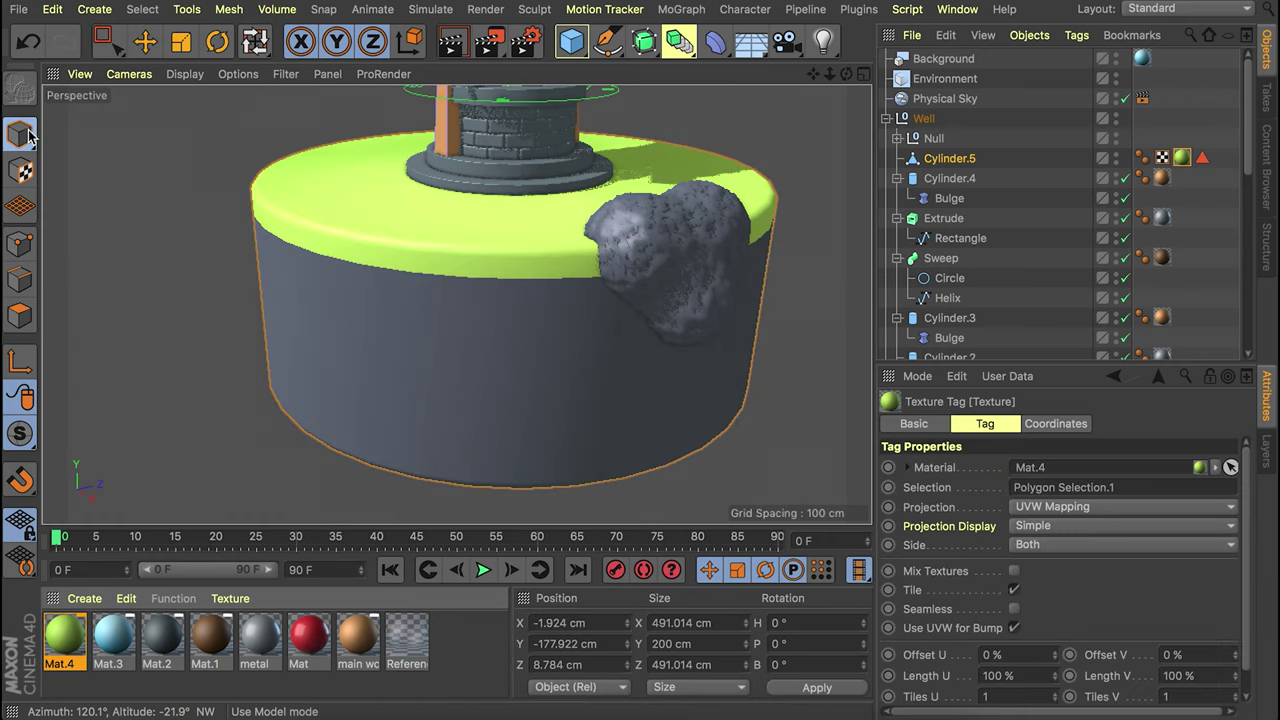
{"action": "middle_click_drag", "start_coordinate": [534, 235], "coordinate": [515, 269], "text": "alt"}
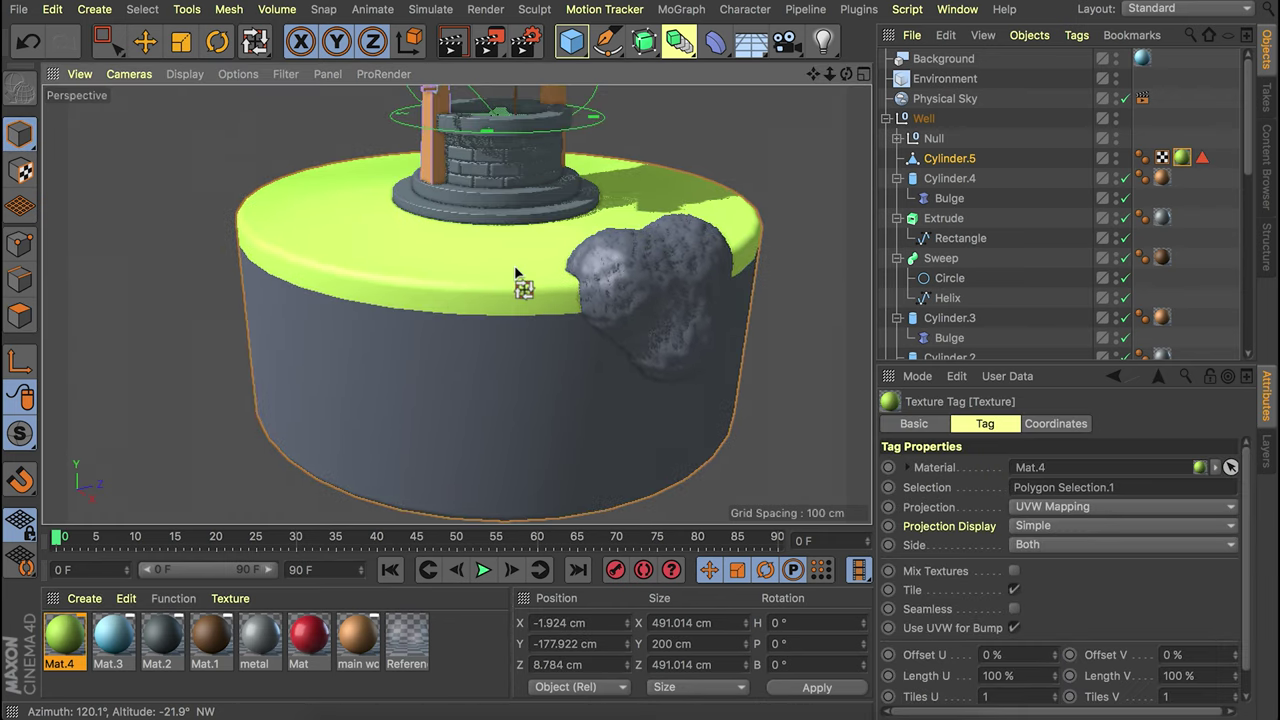
Create a new material and load a Layer shader into its Color channel texture.
{"action": "double_click", "coordinate": [476, 646]}
{"action": "double_click", "coordinate": [64, 642]}
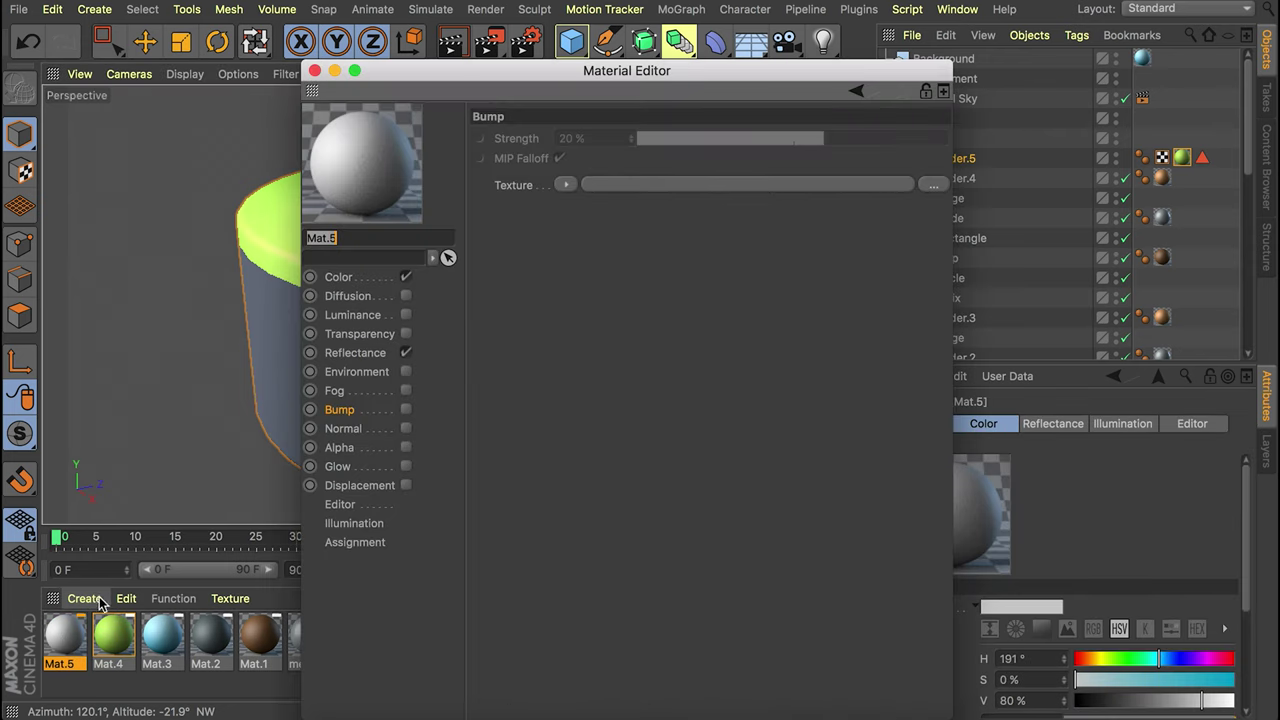
{"action": "left_click", "coordinate": [358, 279]}
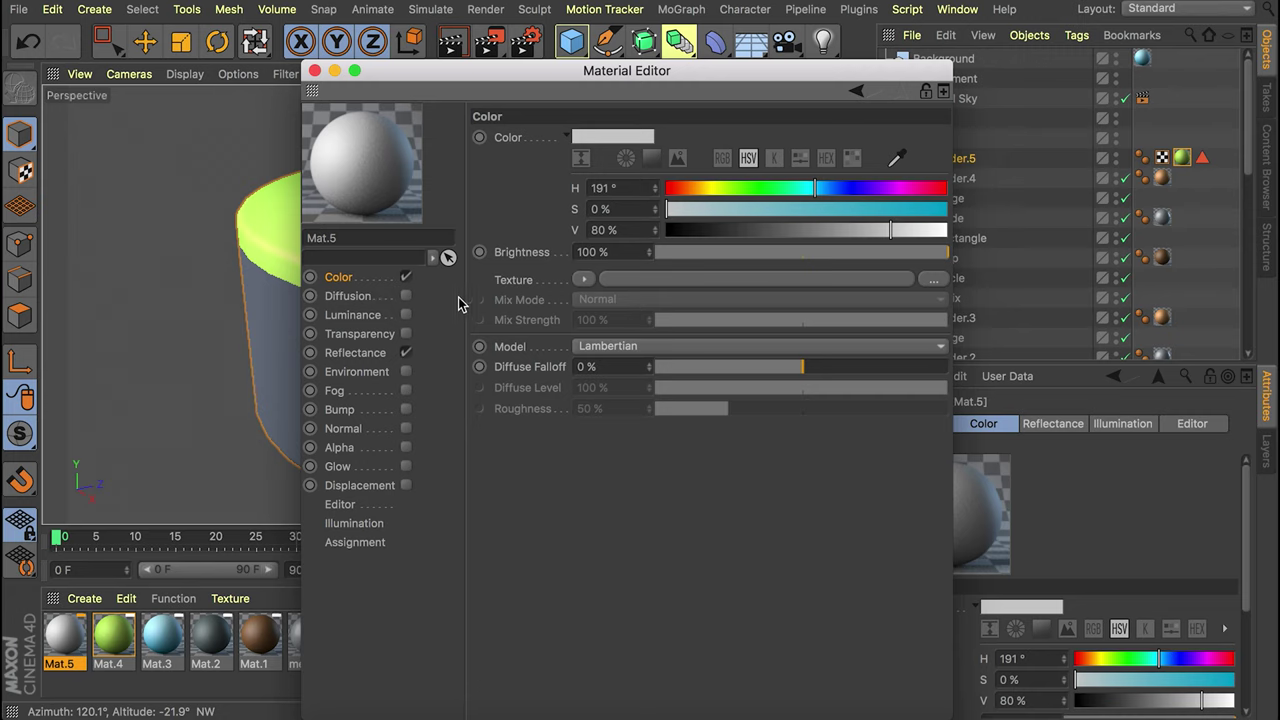
{"action": "left_click", "coordinate": [585, 280]}
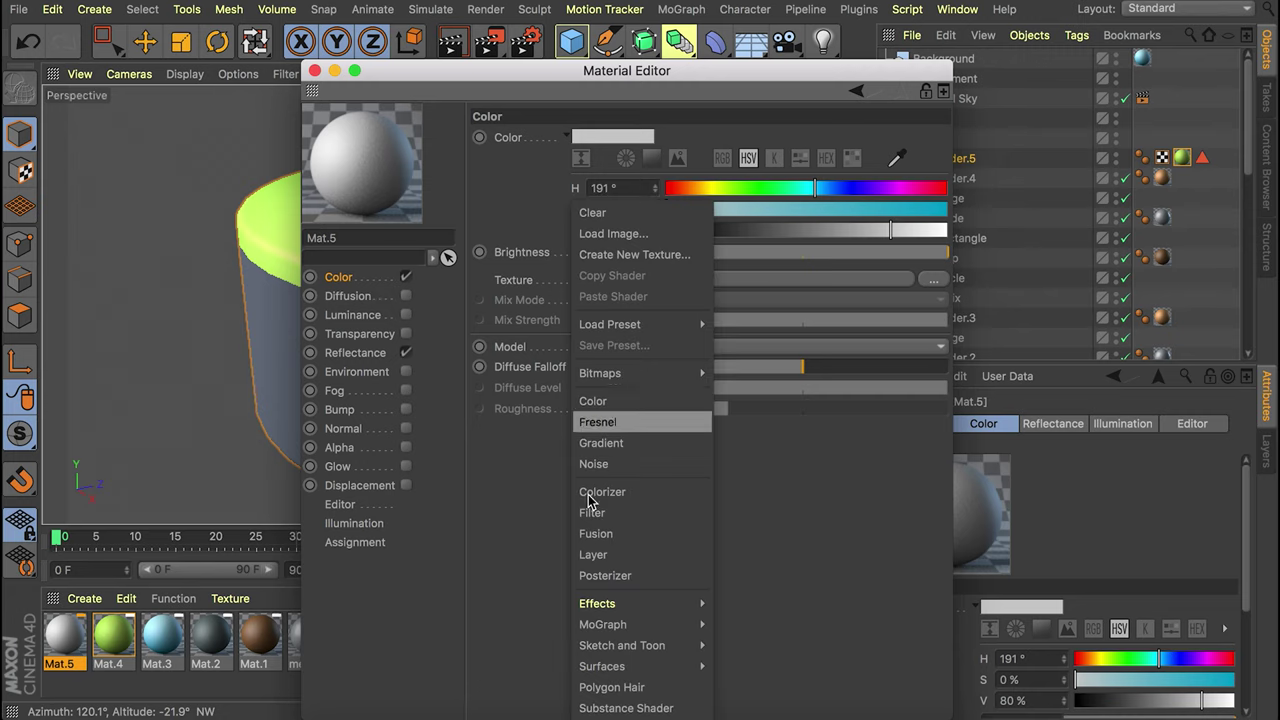
{"action": "left_click", "coordinate": [603, 551]}
{"action": "left_click", "coordinate": [592, 337]}
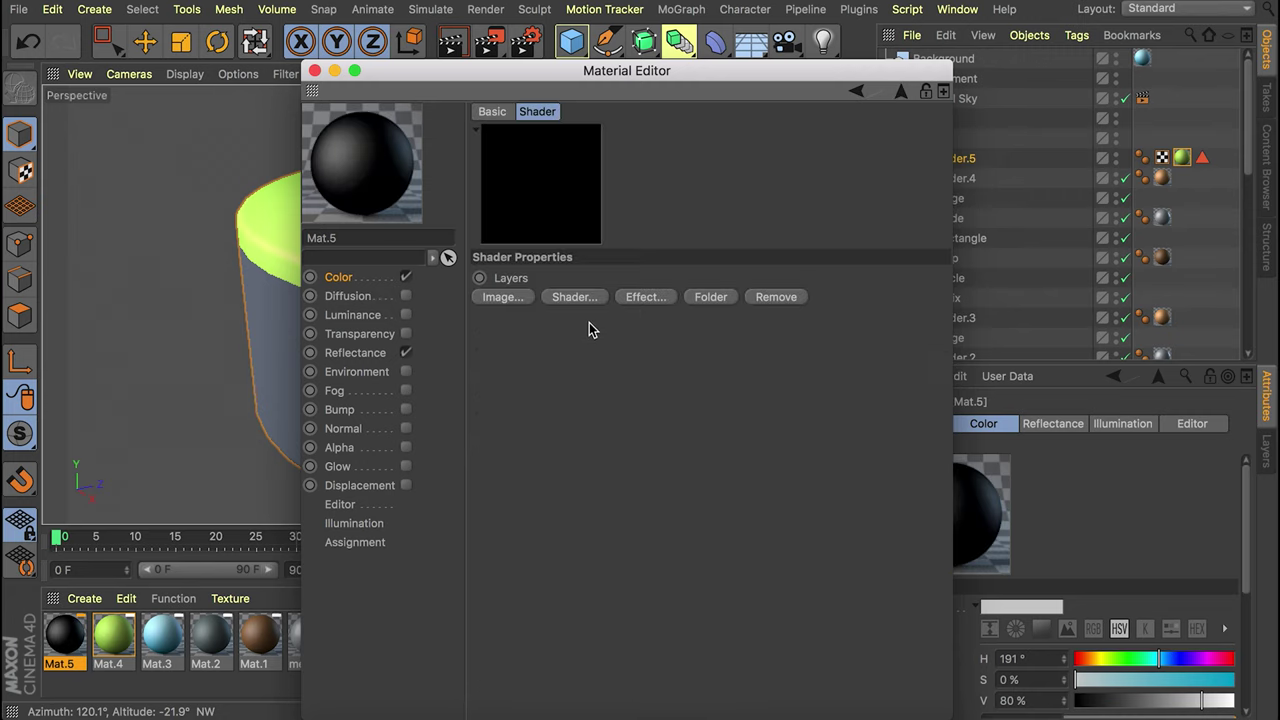
Add a Color layer to the new material's Layer shader and make it a dark reddish brown.
{"action": "left_click", "coordinate": [572, 297]}
{"action": "left_click", "coordinate": [634, 373]}
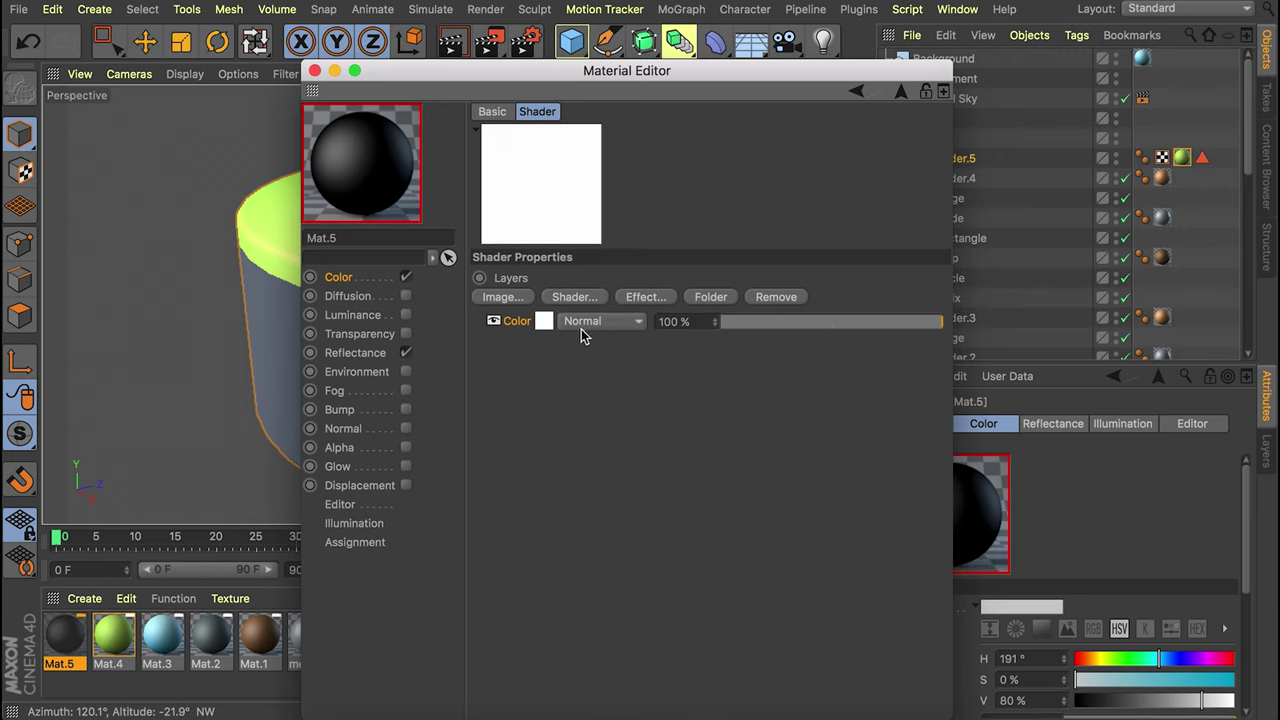
{"action": "left_click", "coordinate": [554, 326]}
{"action": "left_click", "coordinate": [685, 333]}
{"action": "left_click_drag", "start_coordinate": [684, 334], "coordinate": [800, 370]}
{"action": "left_click", "coordinate": [900, 91]}
Add a Noise layer above the brown Color layer and set its blend mode to Layer Mask.
{"action": "left_click", "coordinate": [572, 297]}
{"action": "left_click", "coordinate": [635, 434]}
{"action": "left_click", "coordinate": [594, 321]}
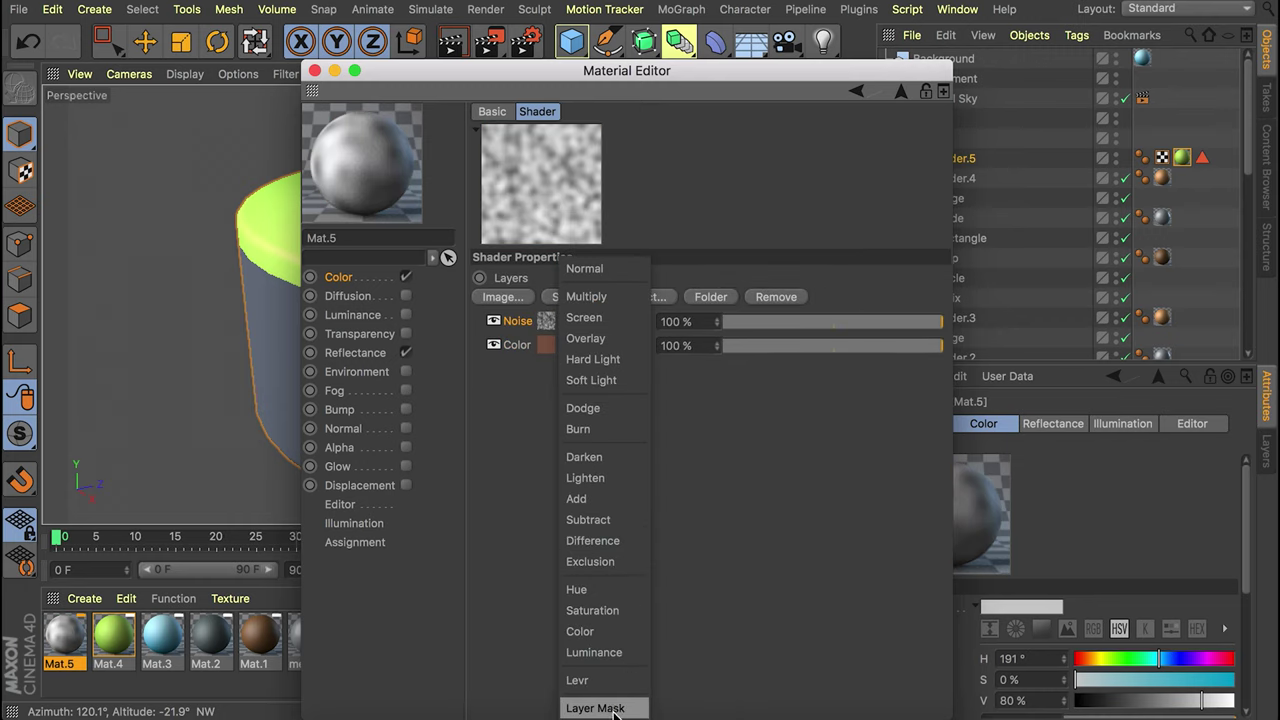
{"action": "left_click", "coordinate": [612, 710]}
Set the brown material's mask layer to the Hama noise type and return to the layer list.
{"action": "left_click", "coordinate": [548, 322]}
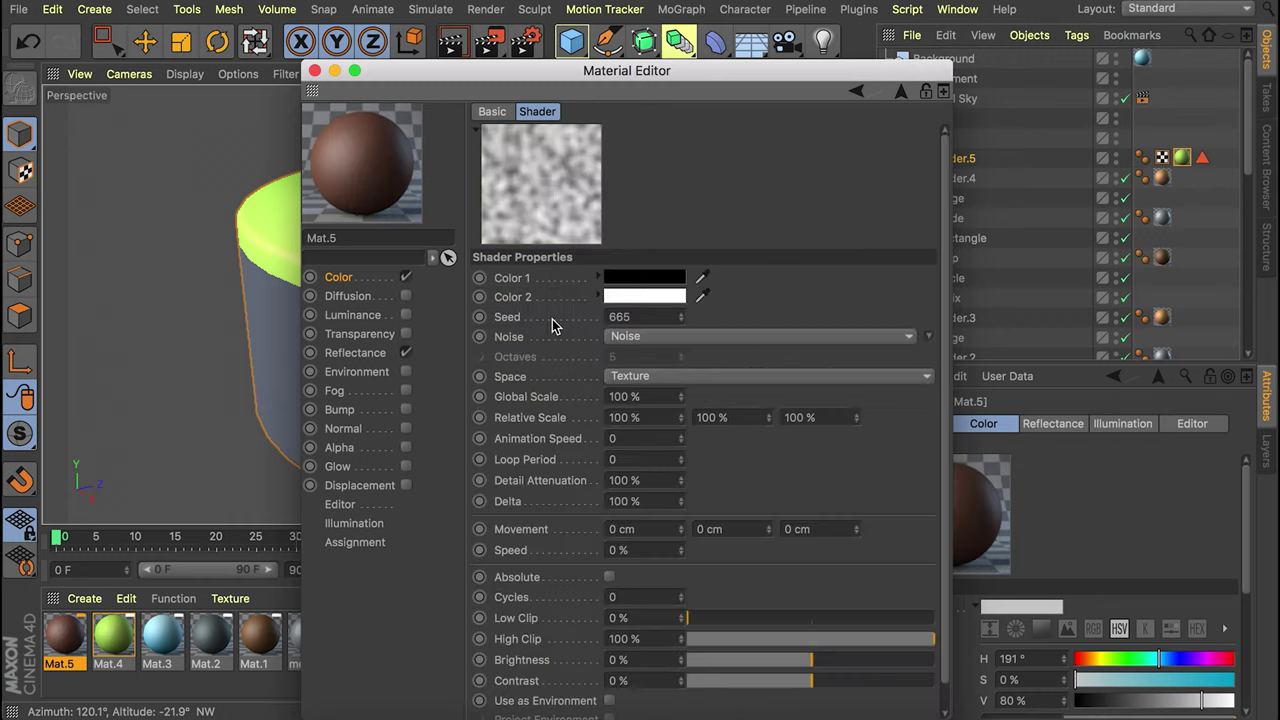
{"action": "left_click", "coordinate": [696, 336]}
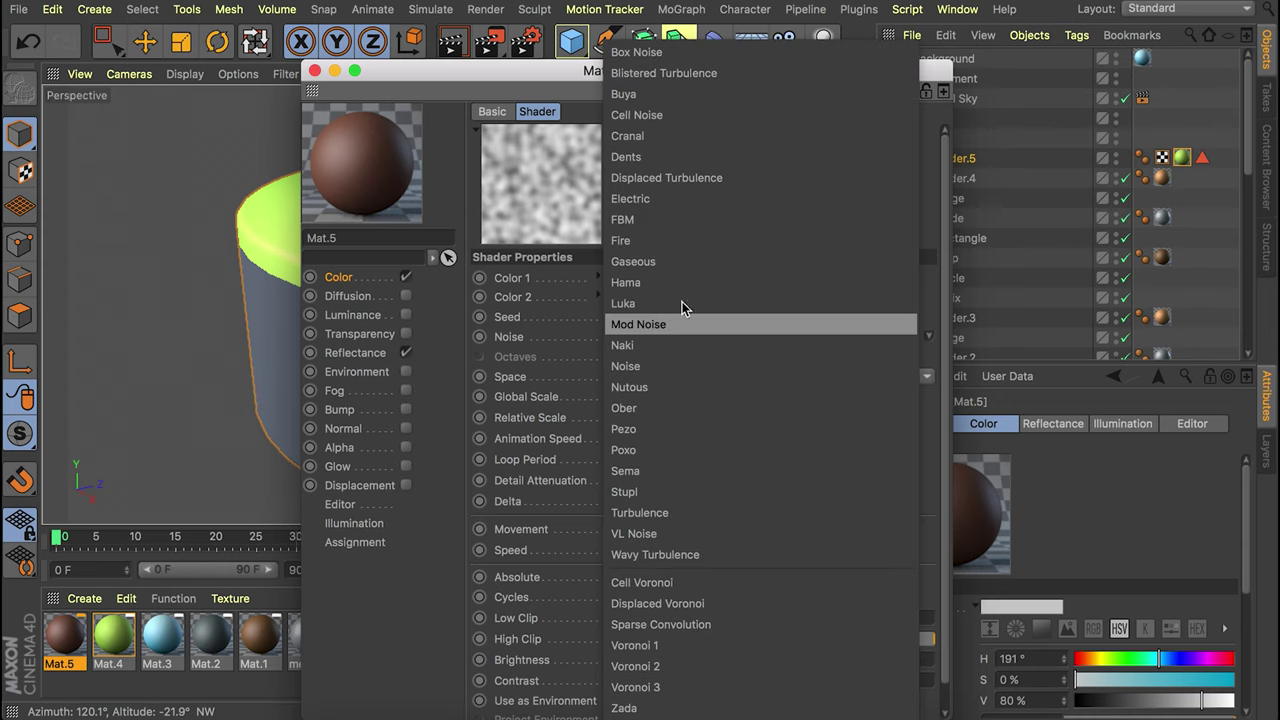
{"action": "left_click", "coordinate": [700, 282]}
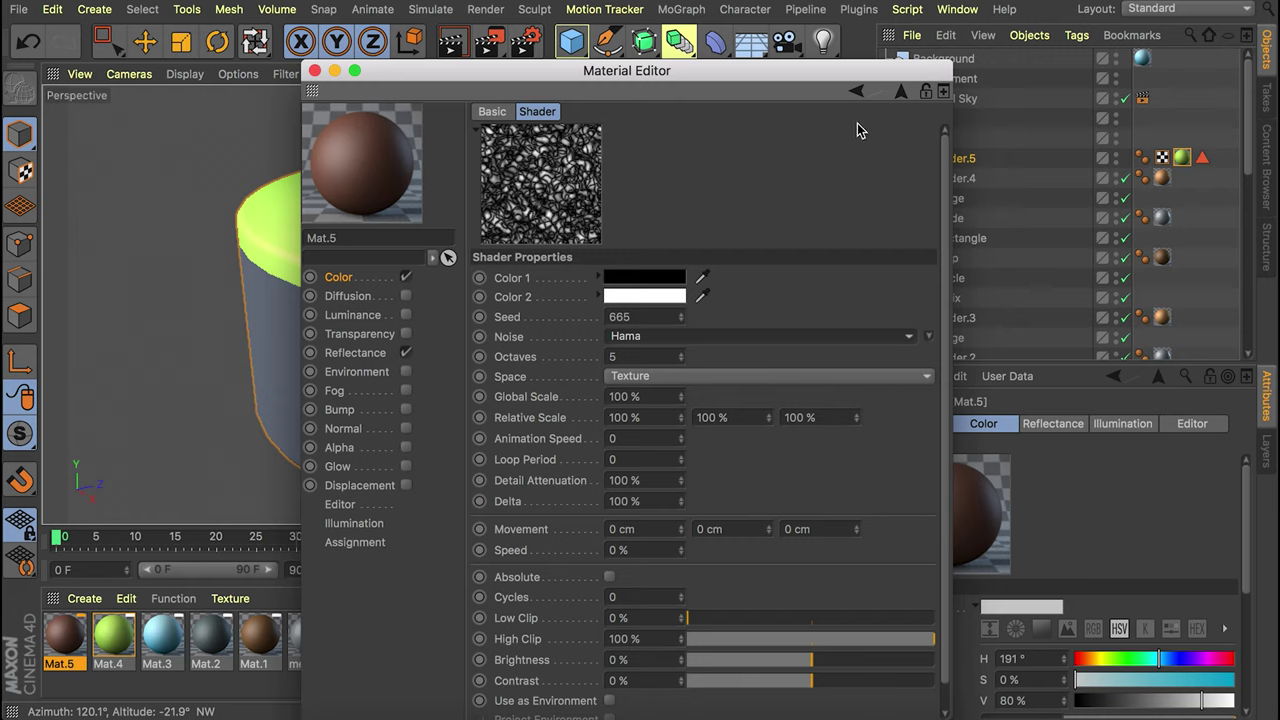
{"action": "left_click", "coordinate": [896, 91]}
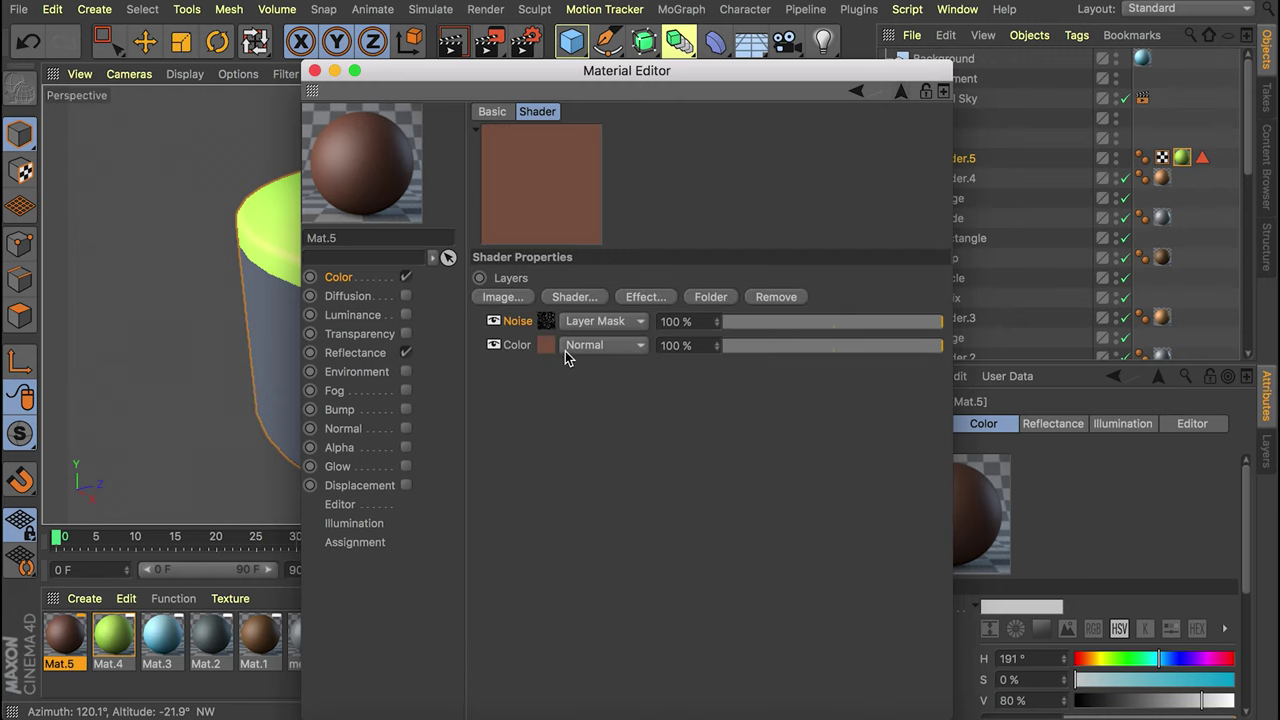
Add a second Color layer above the noise mask in a lighter brown with a hue of 20°.
{"action": "left_click", "coordinate": [588, 303]}
{"action": "left_click", "coordinate": [625, 372]}
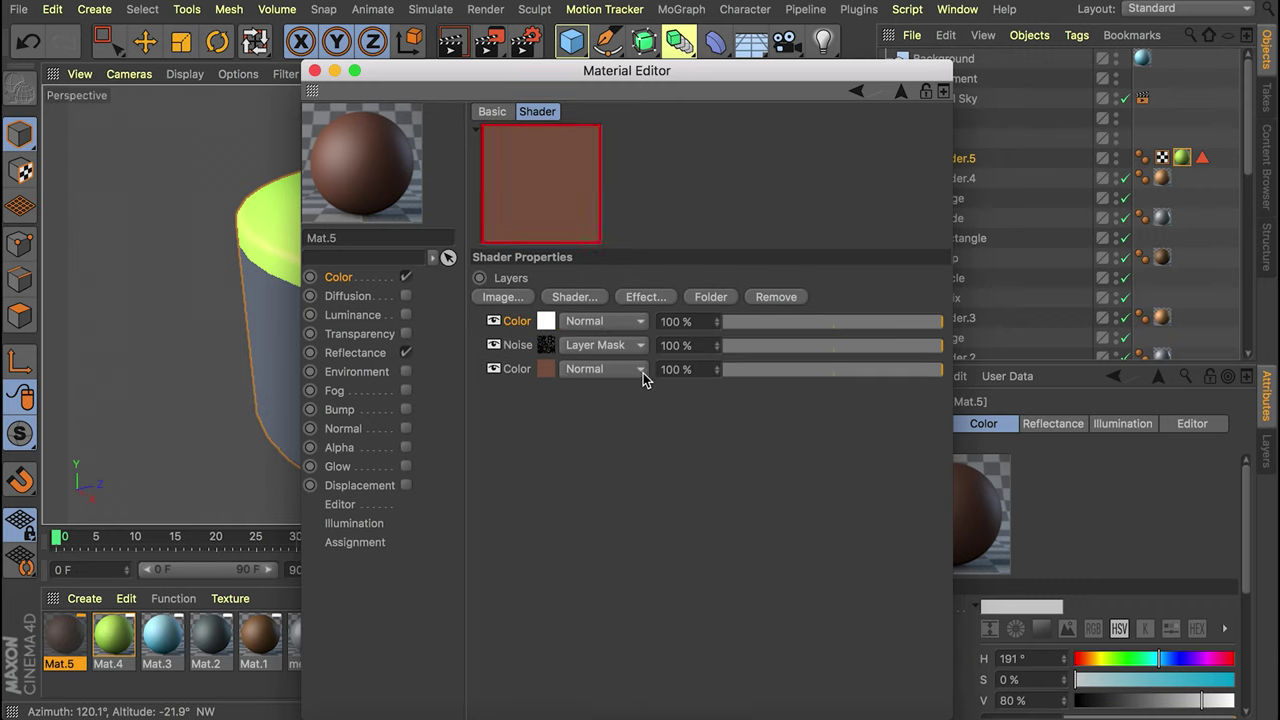
{"action": "left_click", "coordinate": [547, 322]}
{"action": "left_click_drag", "start_coordinate": [677, 329], "coordinate": [666, 329]}
{"action": "left_click_drag", "start_coordinate": [712, 350], "coordinate": [780, 350]}
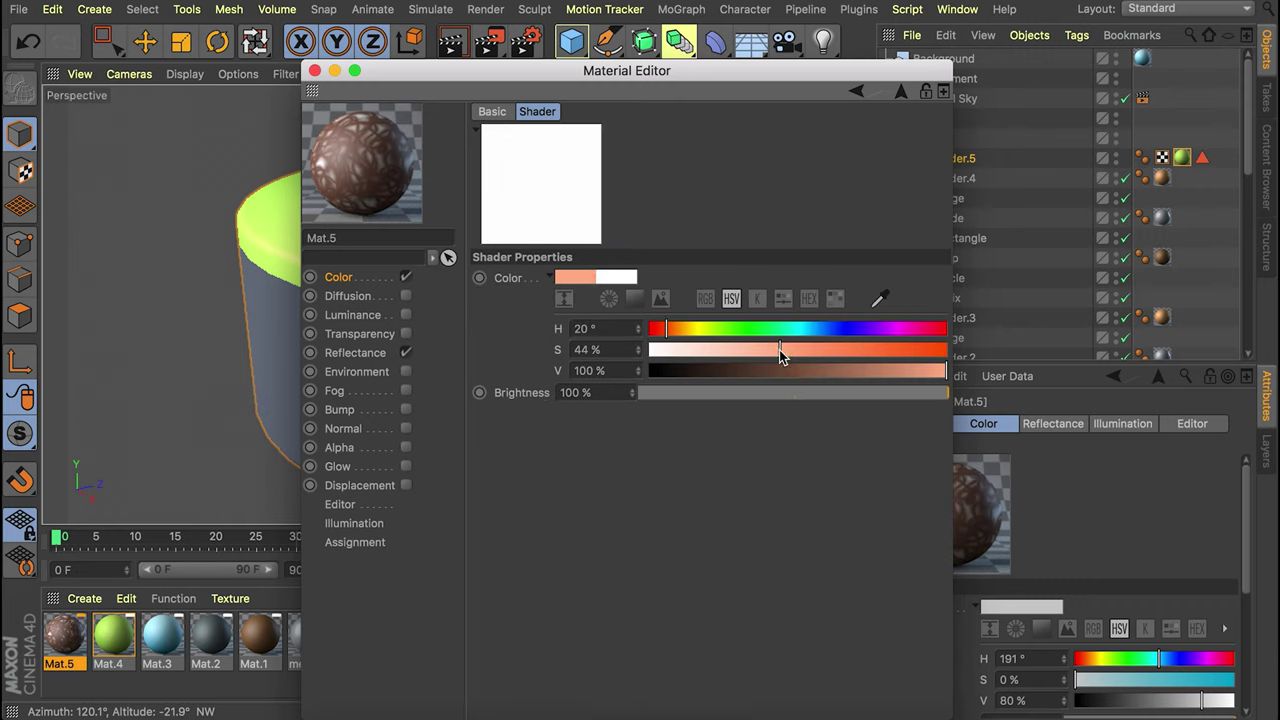
{"action": "left_click", "coordinate": [798, 371]}
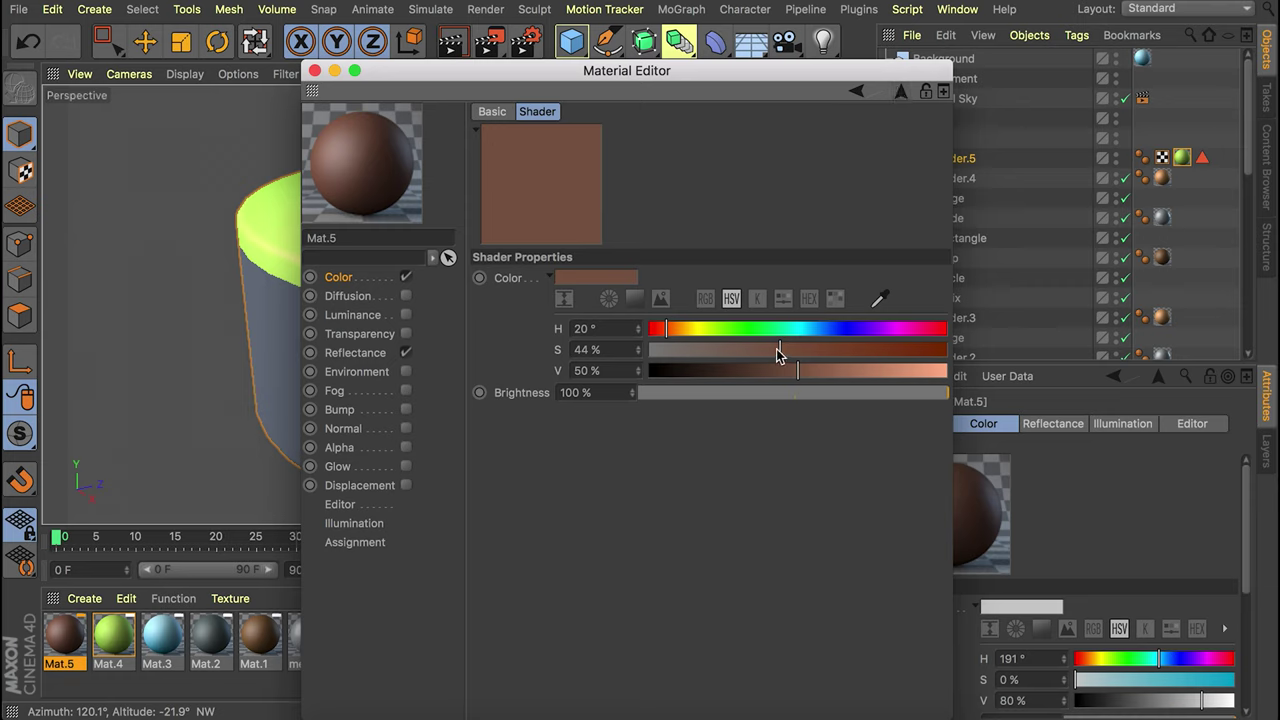
{"action": "left_click_drag", "start_coordinate": [766, 370], "coordinate": [837, 371]}
{"action": "left_click", "coordinate": [897, 90]}
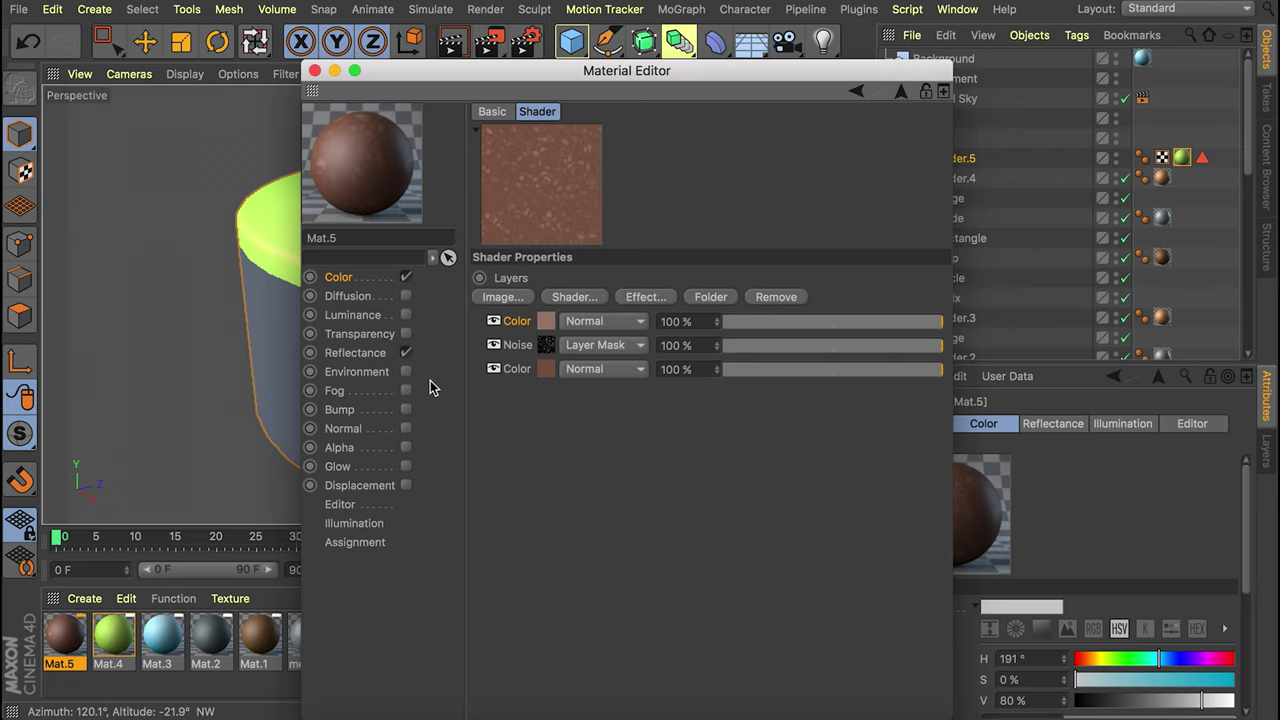
Enable the brown material's Bump channel and load a Noise shader as its texture.
{"action": "left_click", "coordinate": [360, 410]}
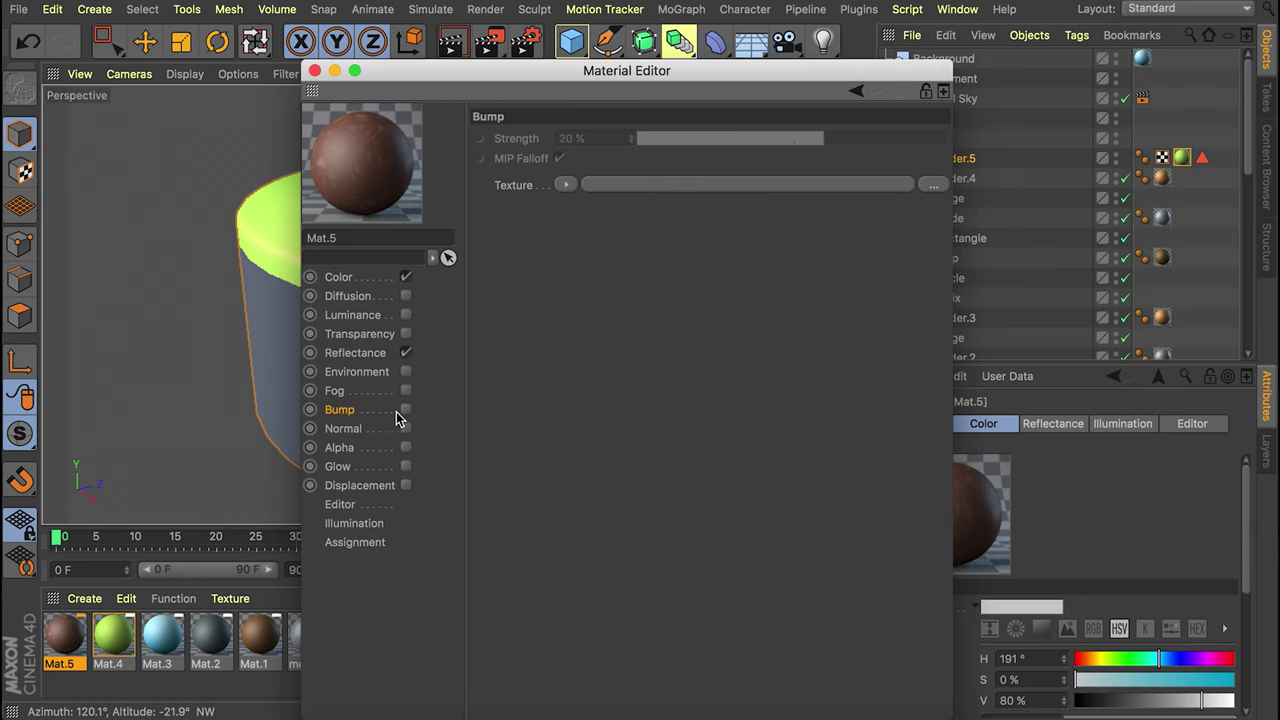
{"action": "left_click", "coordinate": [406, 409]}
{"action": "left_click", "coordinate": [566, 184]}
{"action": "left_click", "coordinate": [575, 455]}
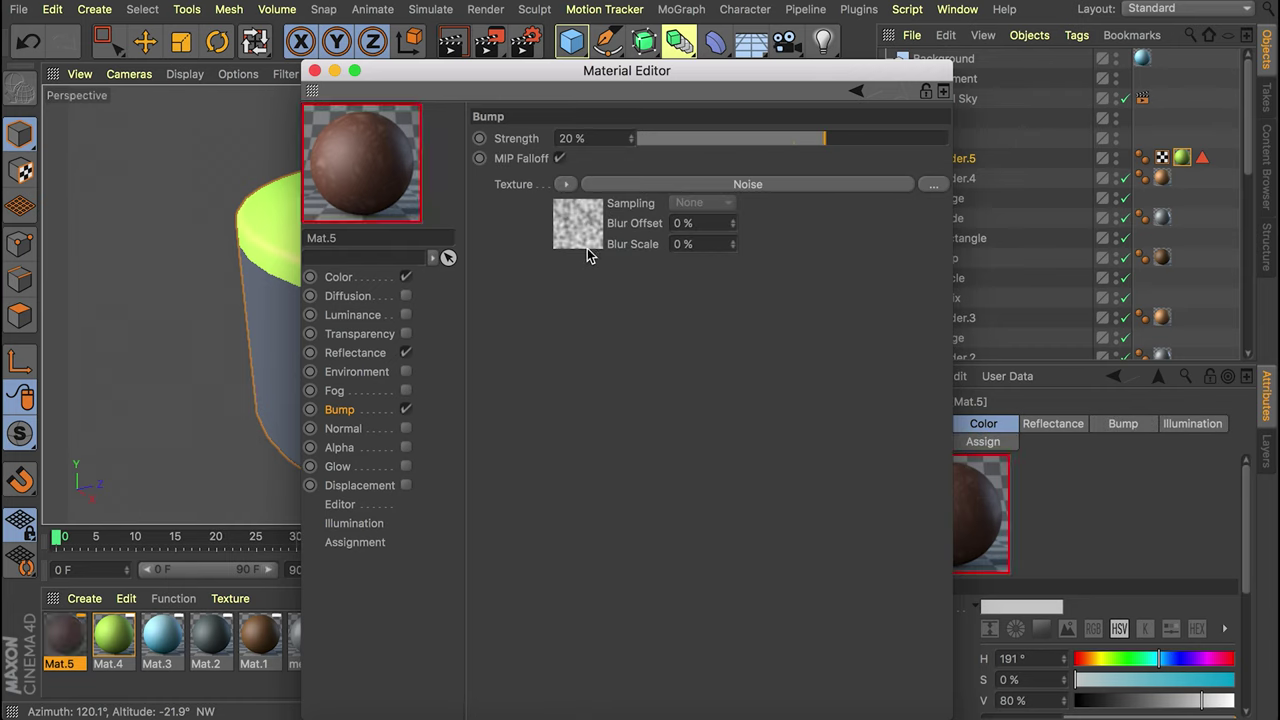
Set the brown material's bump noise type to Hama and close the material editor.
{"action": "left_click", "coordinate": [588, 230]}
{"action": "left_click", "coordinate": [695, 340]}
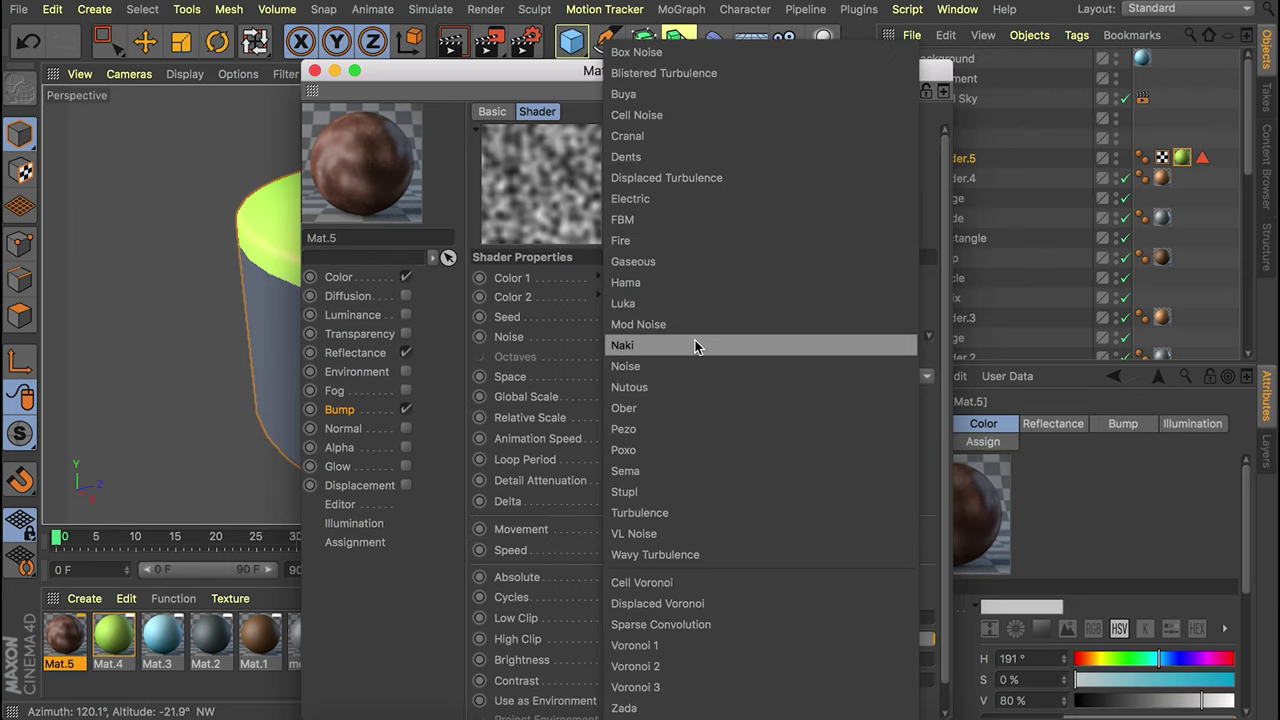
{"action": "left_click", "coordinate": [669, 284]}
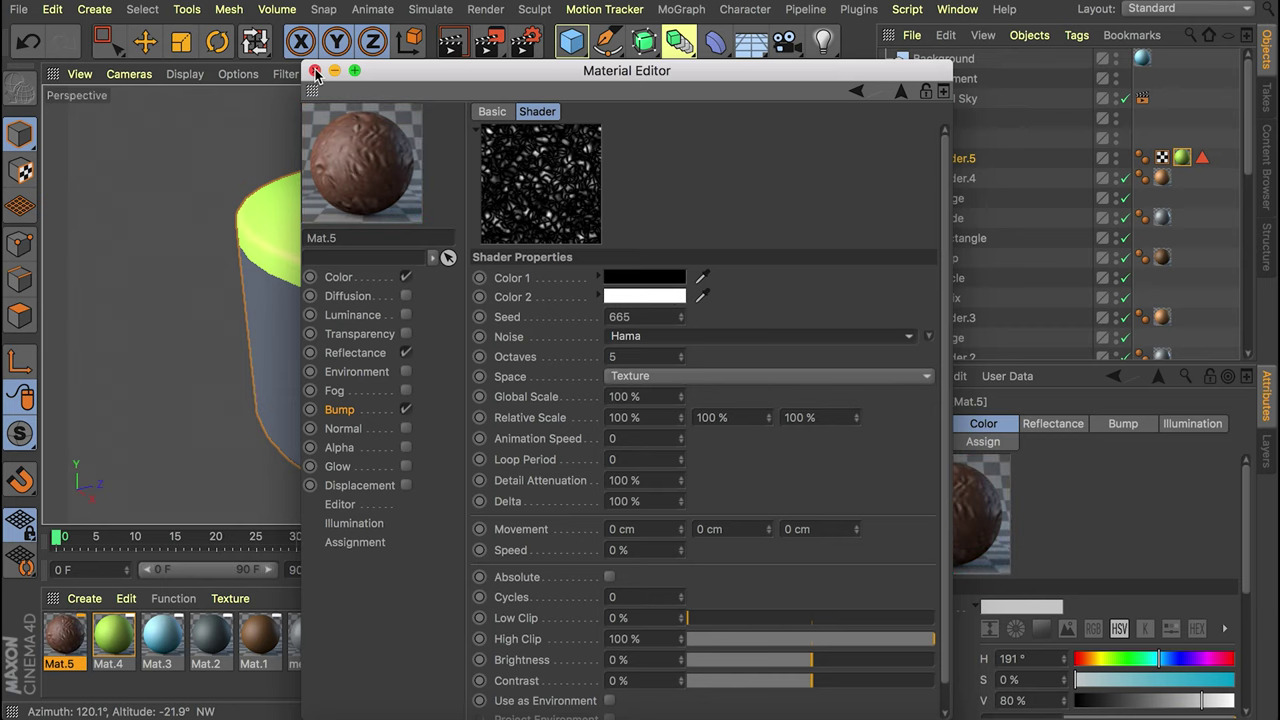
{"action": "left_click", "coordinate": [314, 71]}
Apply the brown material to the ground cylinder and move the green material's tag after it so grass covers the top.
{"action": "left_click_drag", "start_coordinate": [66, 640], "coordinate": [437, 391]}
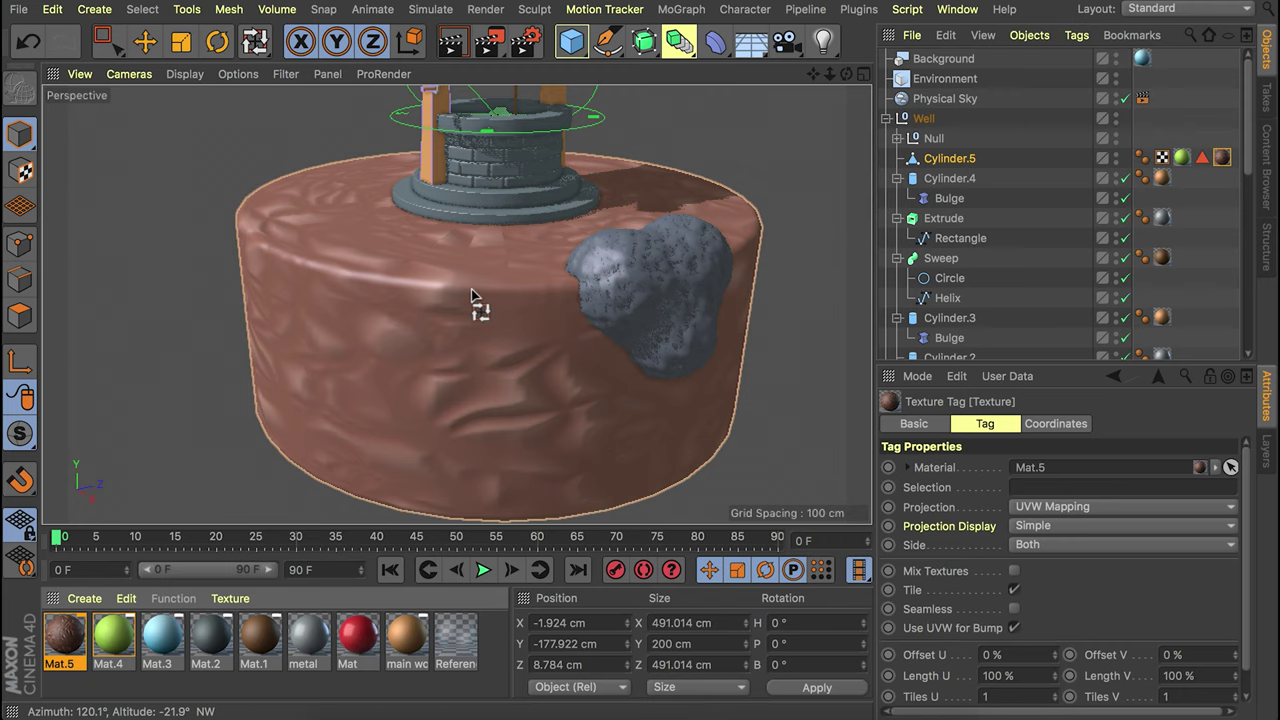
{"action": "left_click_drag", "start_coordinate": [1182, 159], "coordinate": [1233, 161]}
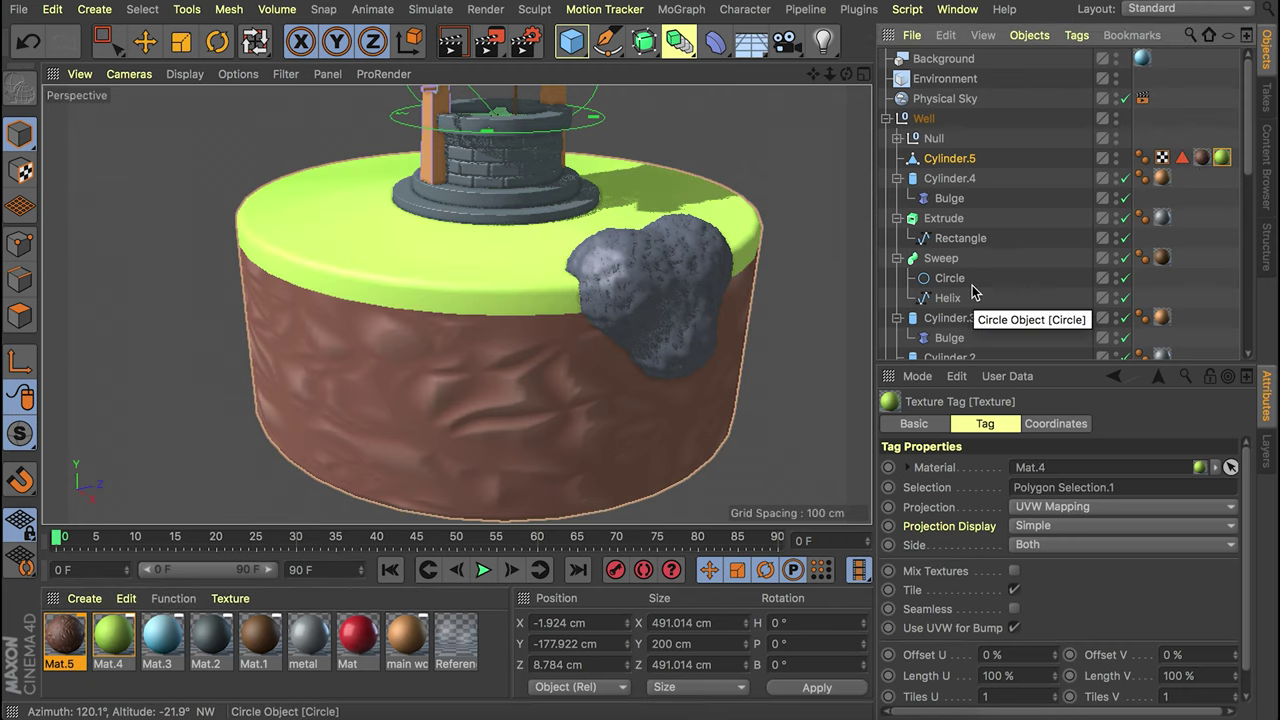
Create a new green material with a color of H 83°, S 66%, V 72% and apply it to the gray bush.
{"action": "double_click", "coordinate": [493, 639]}
{"action": "double_click", "coordinate": [65, 638]}
{"action": "left_click_drag", "start_coordinate": [486, 91], "coordinate": [906, 73]}
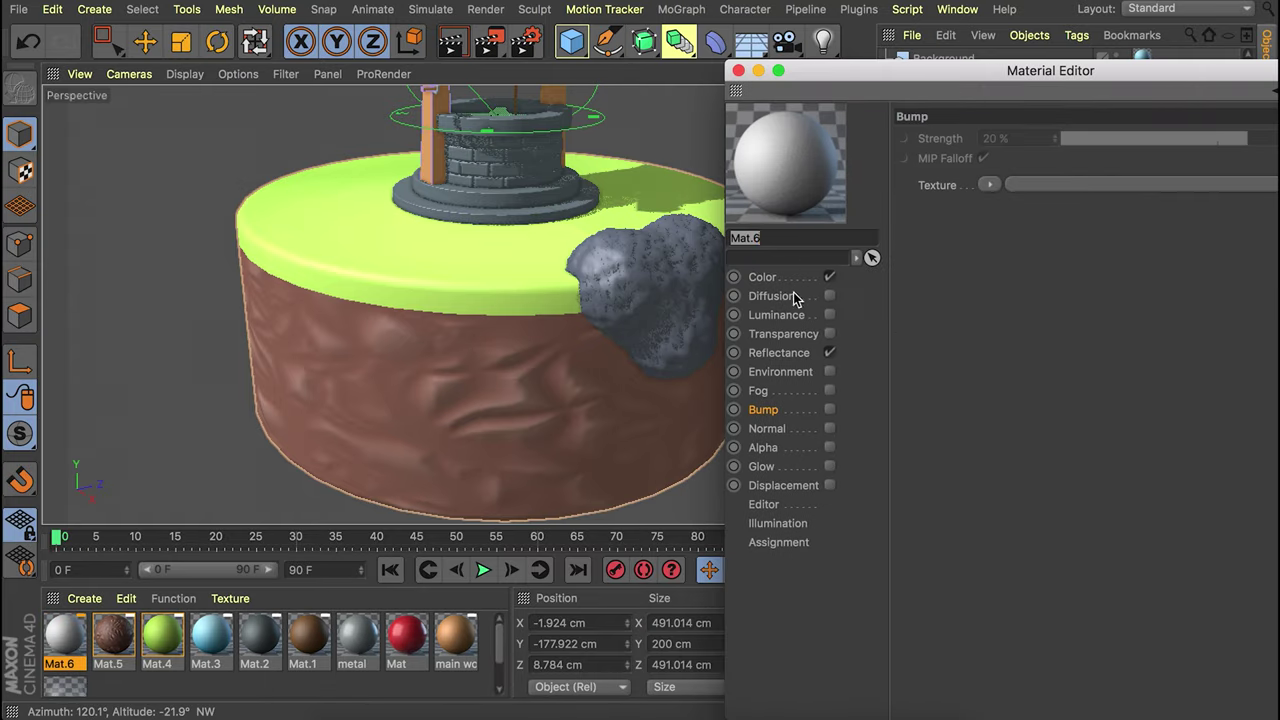
{"action": "left_click", "coordinate": [1155, 188]}
{"action": "left_click_drag", "start_coordinate": [1183, 209], "coordinate": [1275, 210]}
{"action": "left_click", "coordinate": [1276, 230]}
{"action": "left_click_drag", "start_coordinate": [1140, 71], "coordinate": [1008, 71]}
{"action": "left_click", "coordinate": [1157, 231]}
{"action": "left_click", "coordinate": [605, 71]}
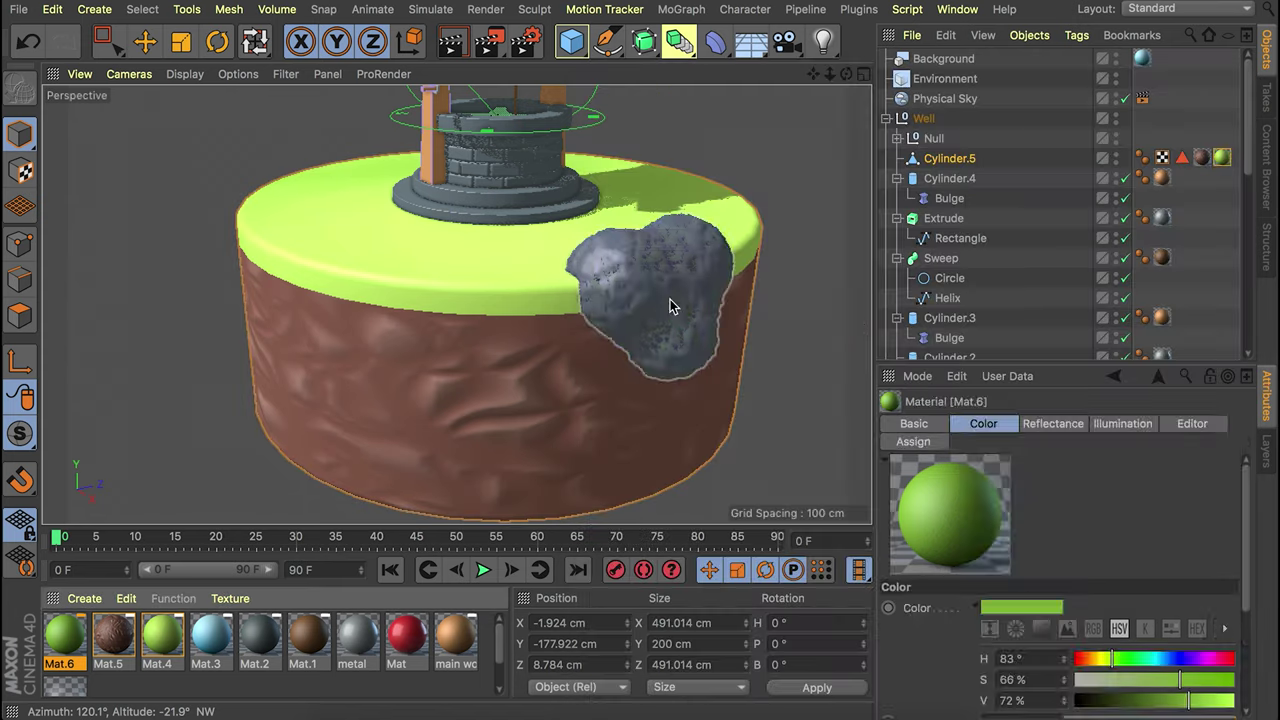
Add a camera, look through it and set its focal length to 100.
{"action": "left_click", "coordinate": [786, 42]}
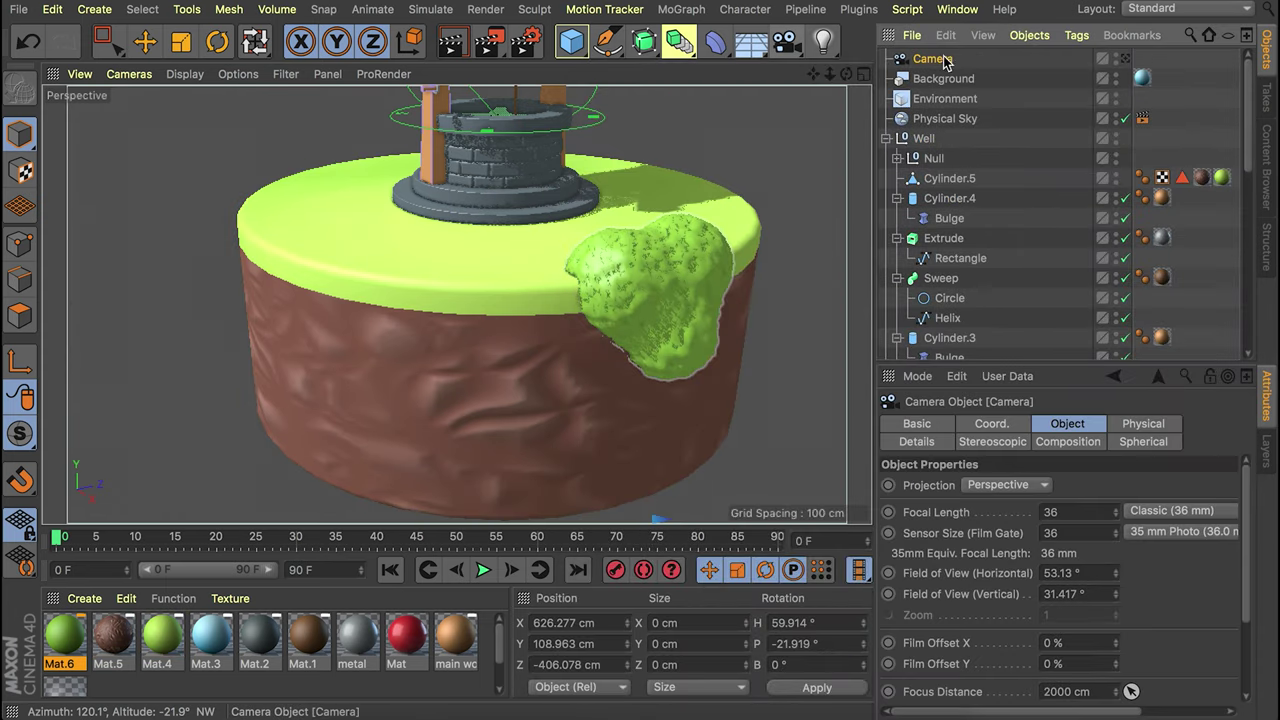
{"action": "left_click", "coordinate": [1125, 60]}
{"action": "left_click", "coordinate": [1084, 511]}
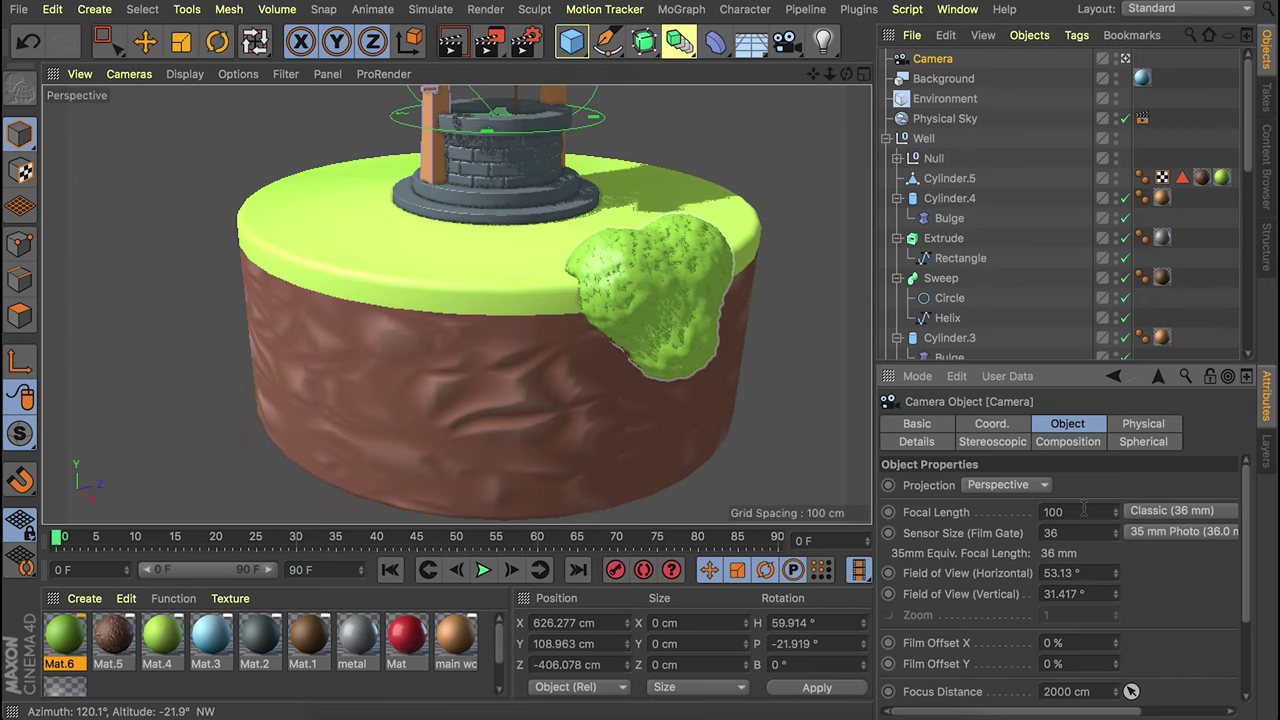
{"action": "key", "text": "Return"}
Reposition the camera to frame the whole well centrally above the grass, with the bush in front.
{"action": "right_click_drag", "start_coordinate": [632, 216], "coordinate": [535, 482], "text": "alt"}
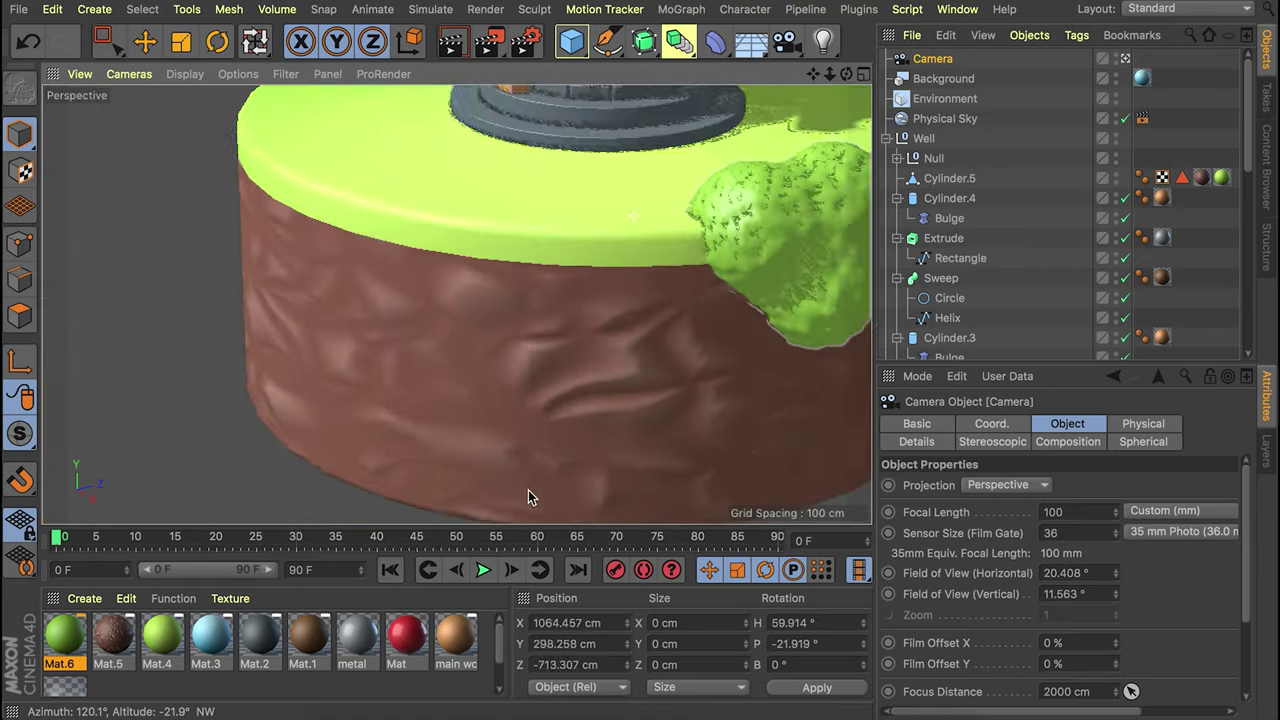
{"action": "key", "text": "e"}
{"action": "middle_click_drag", "start_coordinate": [633, 170], "coordinate": [539, 291], "text": "alt"}
{"action": "right_click_drag", "start_coordinate": [539, 291], "coordinate": [446, 411], "text": "alt"}
{"action": "left_click_drag", "start_coordinate": [538, 372], "coordinate": [558, 306], "text": "alt"}
{"action": "middle_click_drag", "start_coordinate": [534, 321], "coordinate": [463, 402], "text": "alt"}
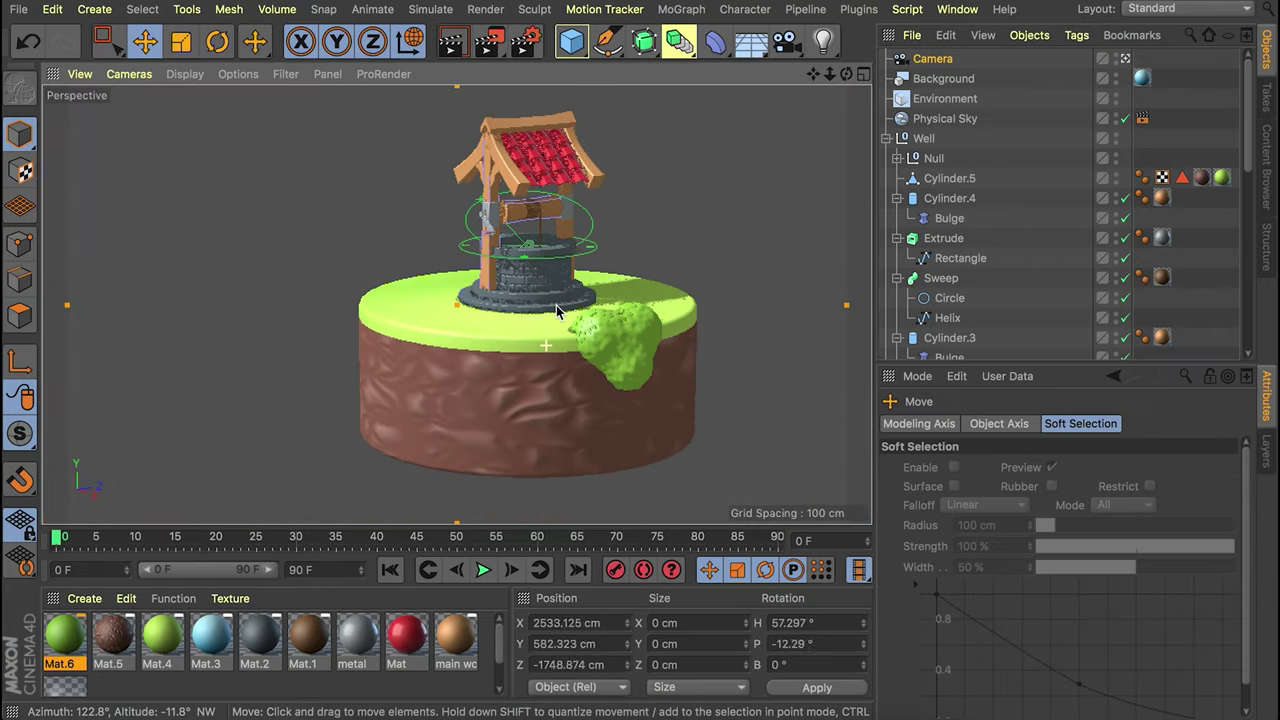
{"action": "scroll", "coordinate": [463, 401], "scroll_direction": "up", "scroll_amount": 5}
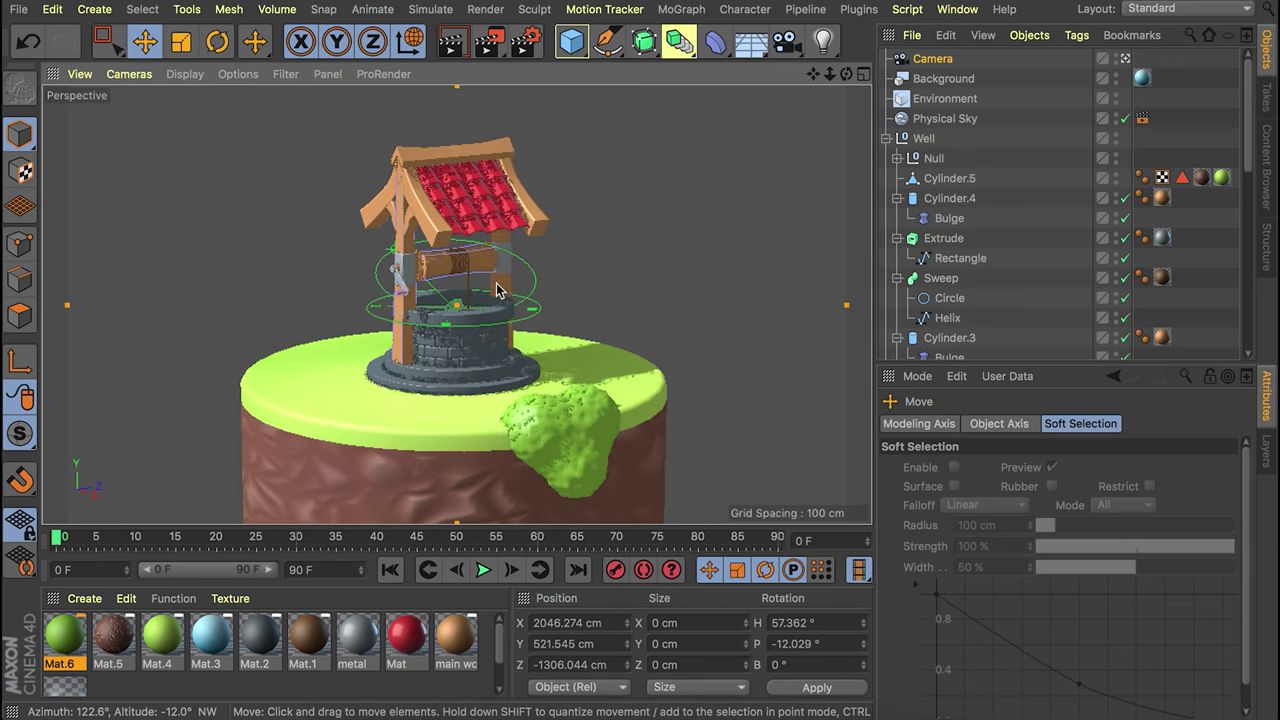
Set the camera's F-Stop to 0.25 and make sure Depth Of Field is enabled in the Physical render settings.
{"action": "left_click", "coordinate": [932, 58]}
{"action": "left_click", "coordinate": [1140, 424]}
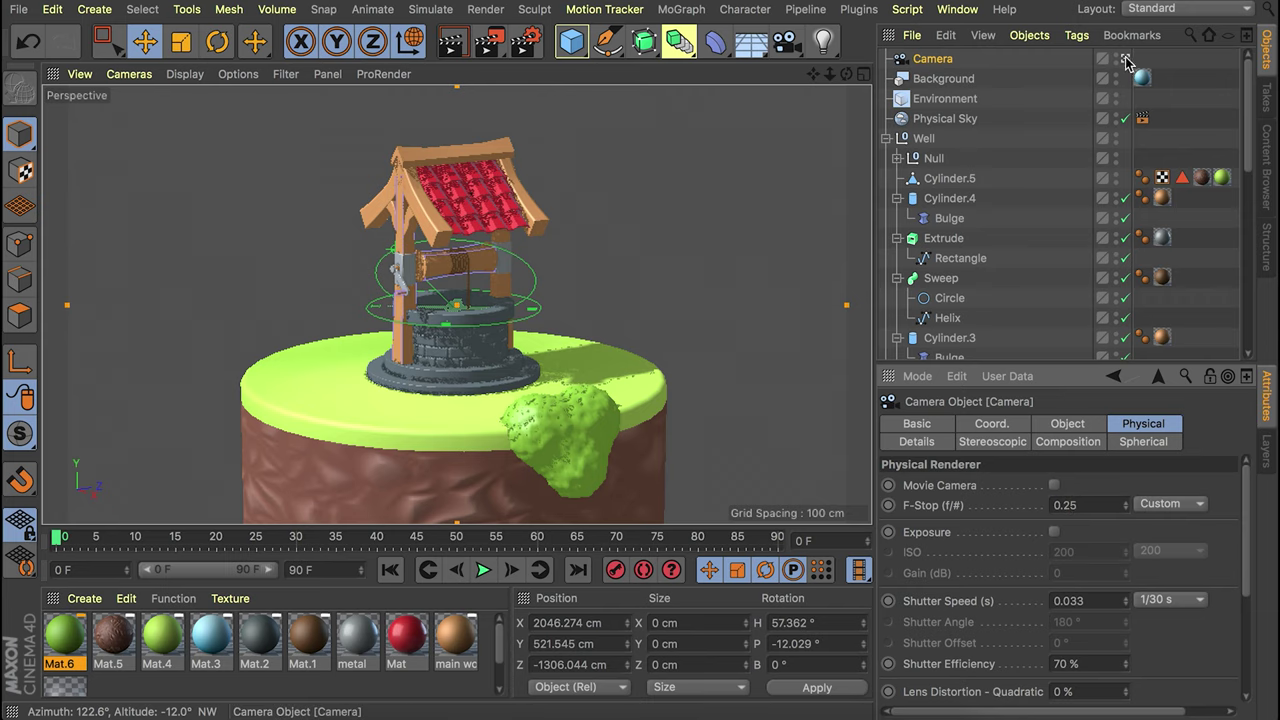
{"action": "left_click", "coordinate": [527, 42]}
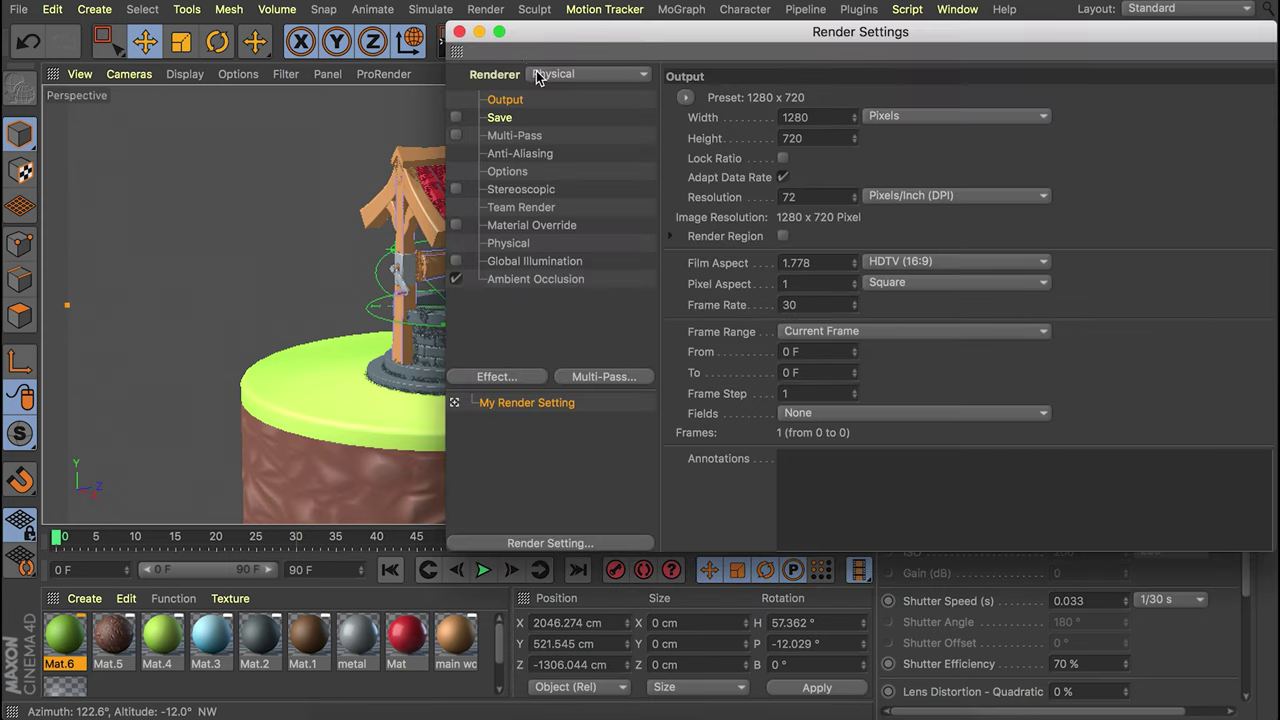
{"action": "left_click", "coordinate": [497, 245]}
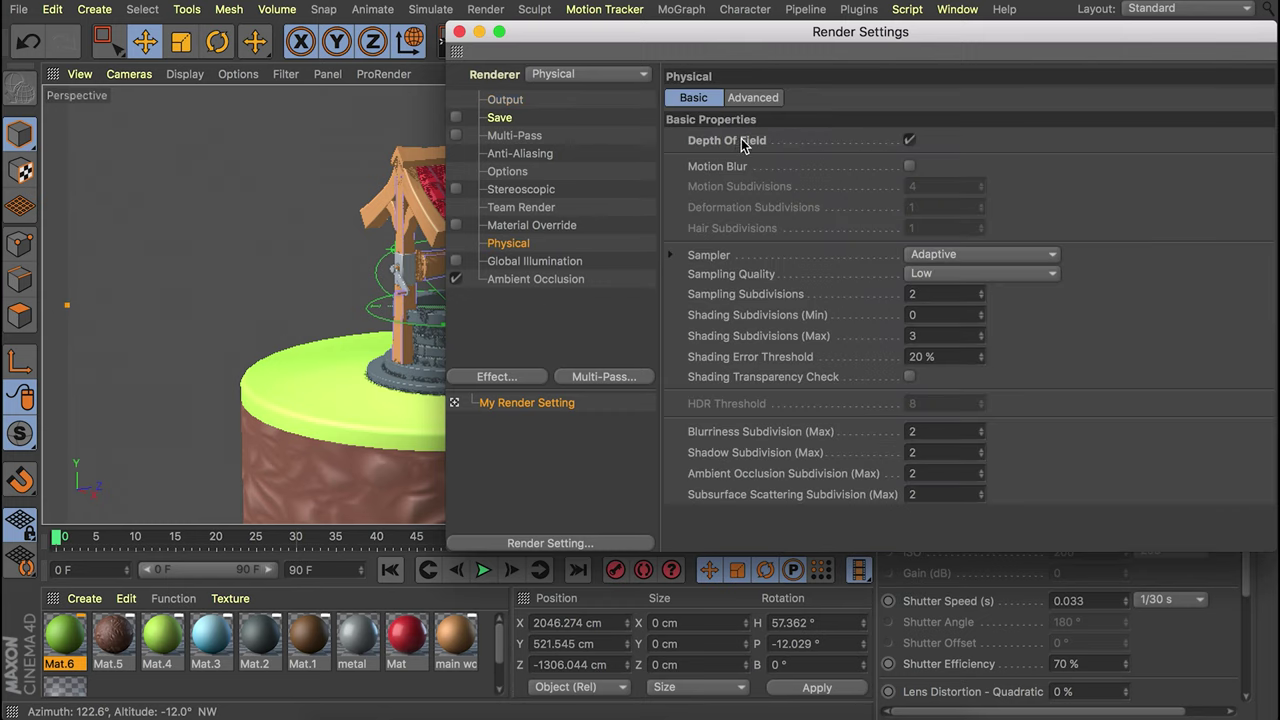
{"action": "left_click", "coordinate": [459, 31]}
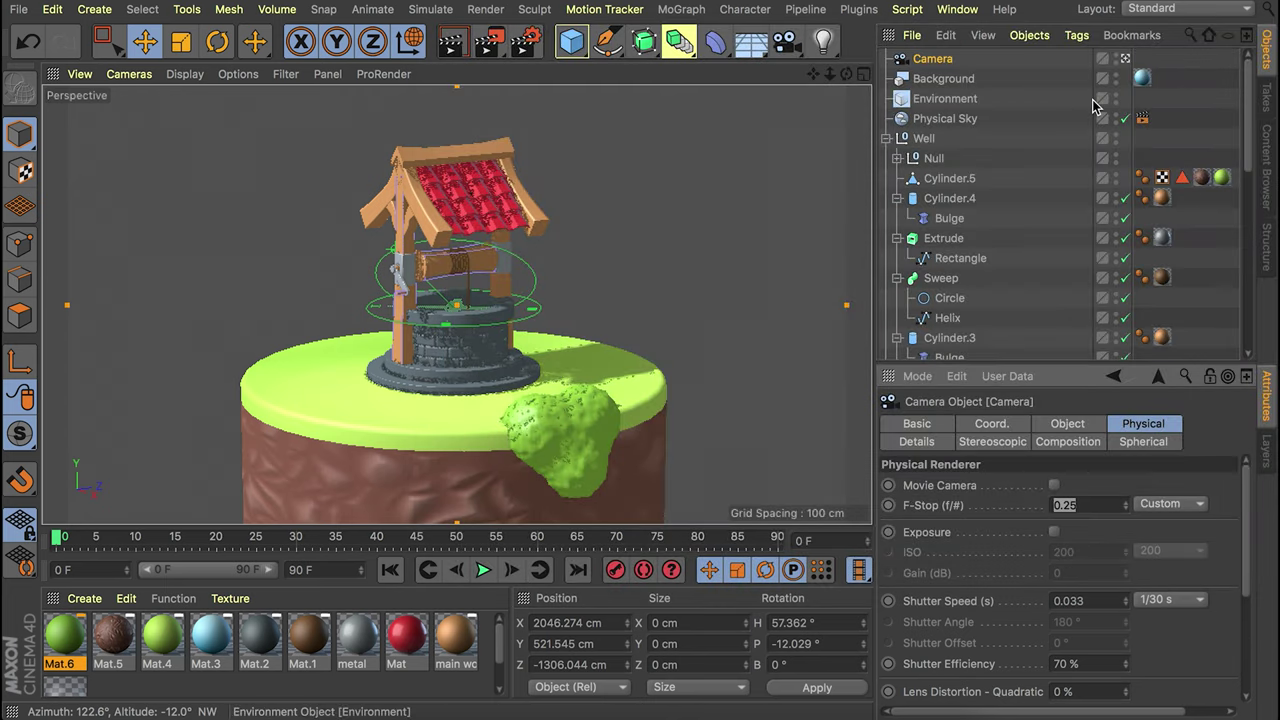
Move the camera's focus plane onto the well from outside the camera view, and render a preview through the camera.
{"action": "left_click", "coordinate": [1125, 60]}
{"action": "left_click_drag", "start_coordinate": [619, 247], "coordinate": [800, 247], "text": "alt"}
{"action": "scroll", "coordinate": [383, 339], "scroll_direction": "down", "scroll_amount": 8}
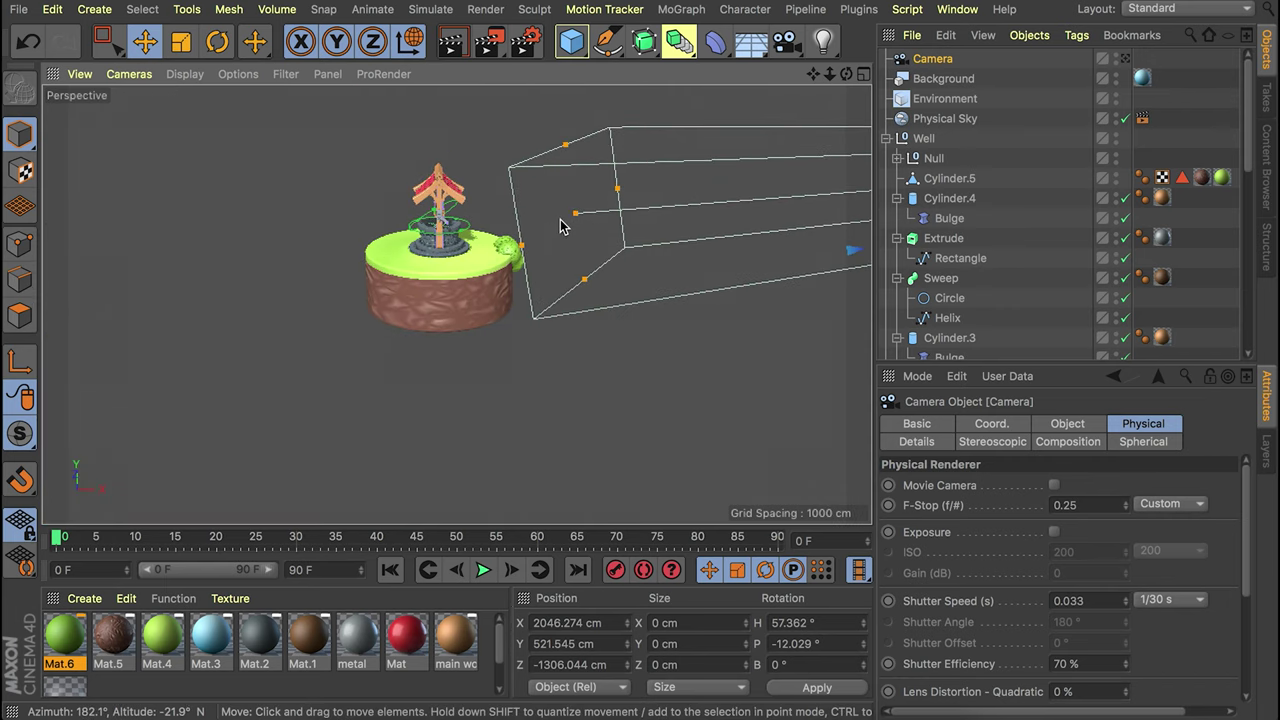
{"action": "left_click_drag", "start_coordinate": [577, 218], "coordinate": [240, 232], "text": "alt"}
{"action": "left_click", "coordinate": [1125, 58]}
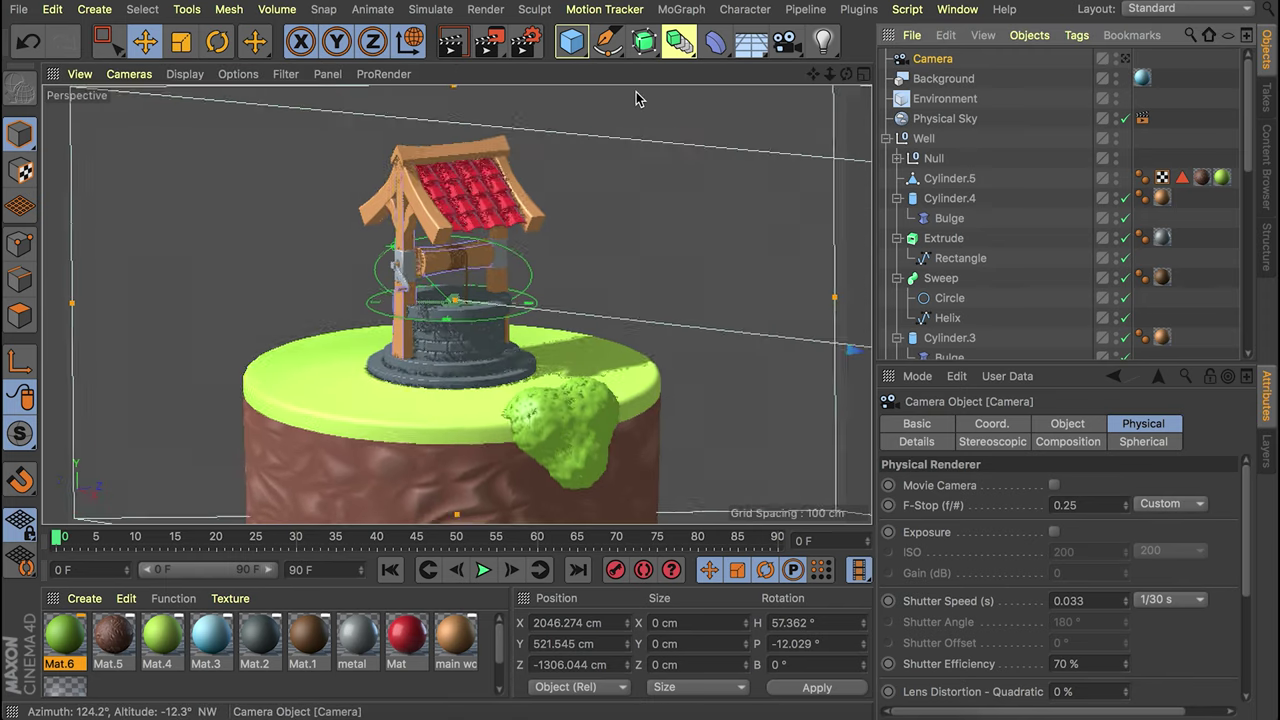
{"action": "left_click", "coordinate": [453, 48]}
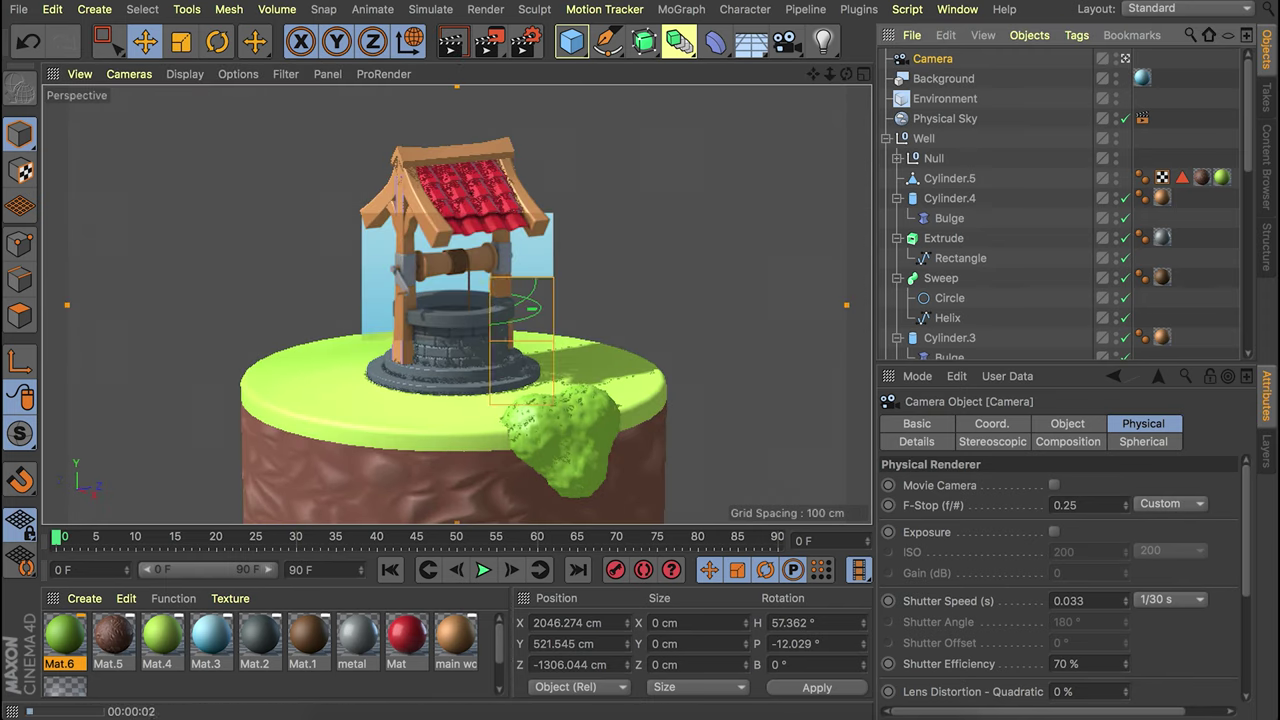